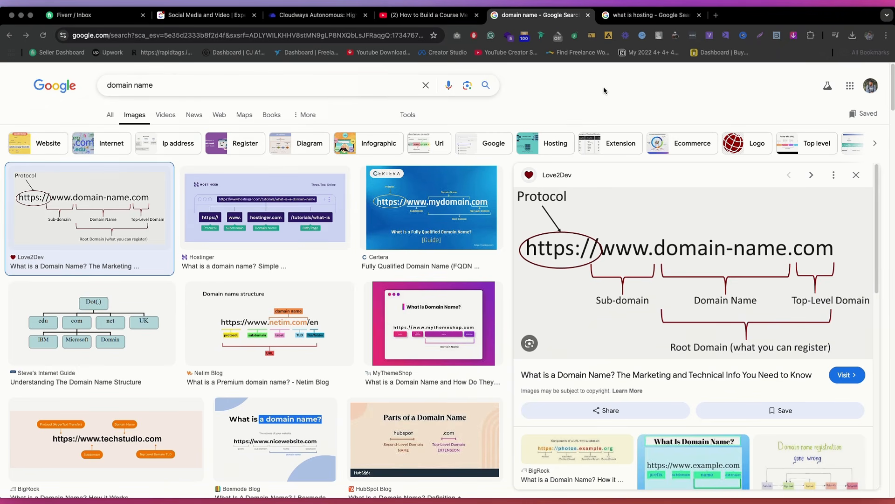
Step: View the web hosting diagram, then expand the description of the course membership website video on YouTube
left_click(624, 16)
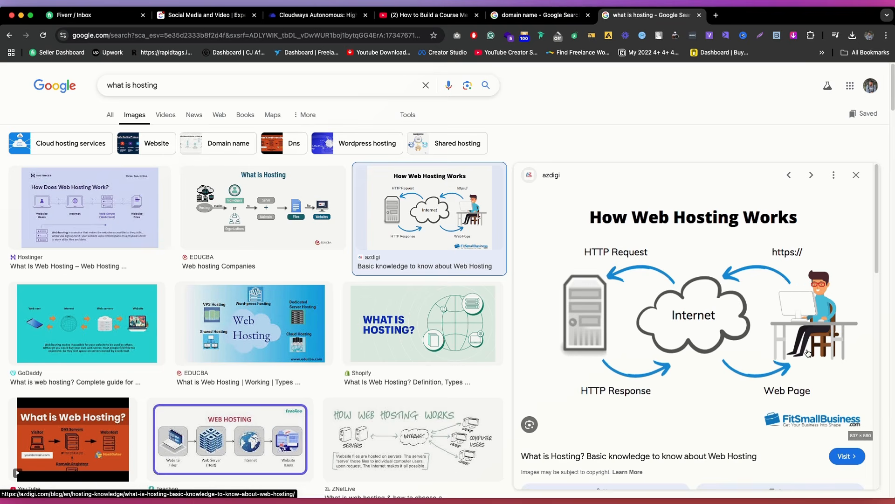
key("ctrl+shift+Tab")
key("ctrl+shift+Tab")
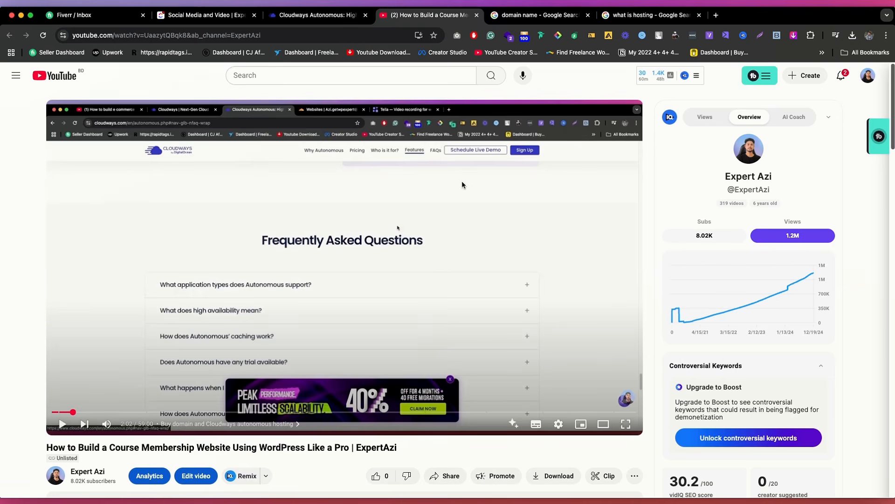
scroll(461, 184, "down", 4)
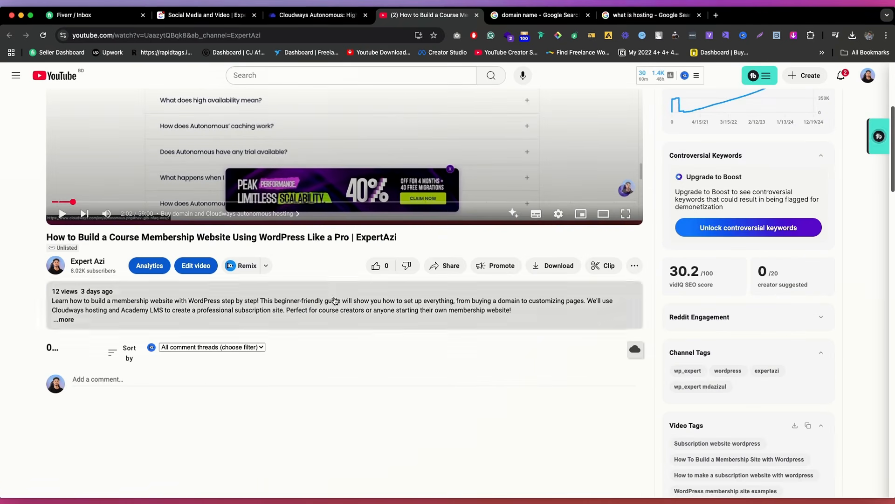
left_click(336, 300)
scroll(306, 310, "down", 1)
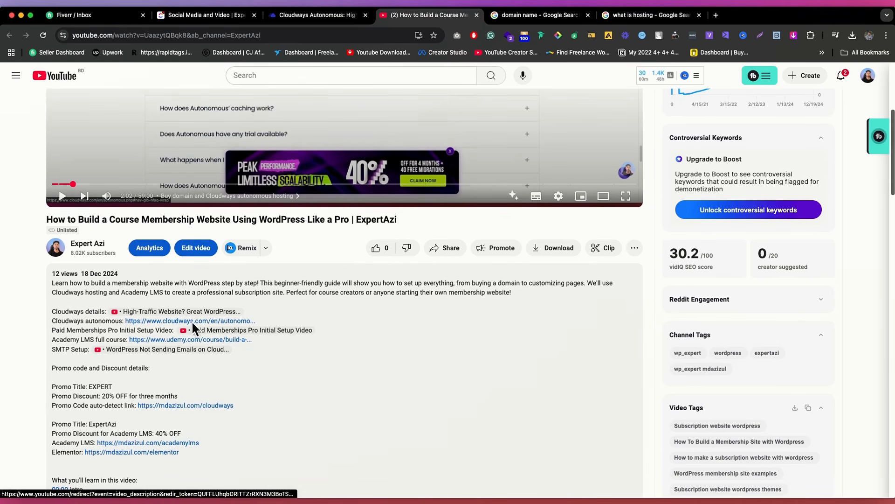
Step: Examine the Cloudways Autonomous page, covering its hosting plans and the section on who it is for
left_click(317, 15)
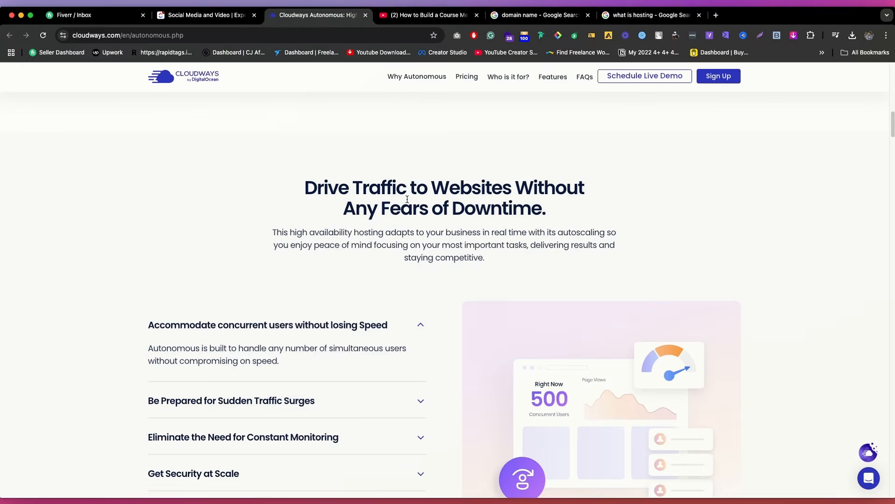
scroll(404, 198, "up", 10)
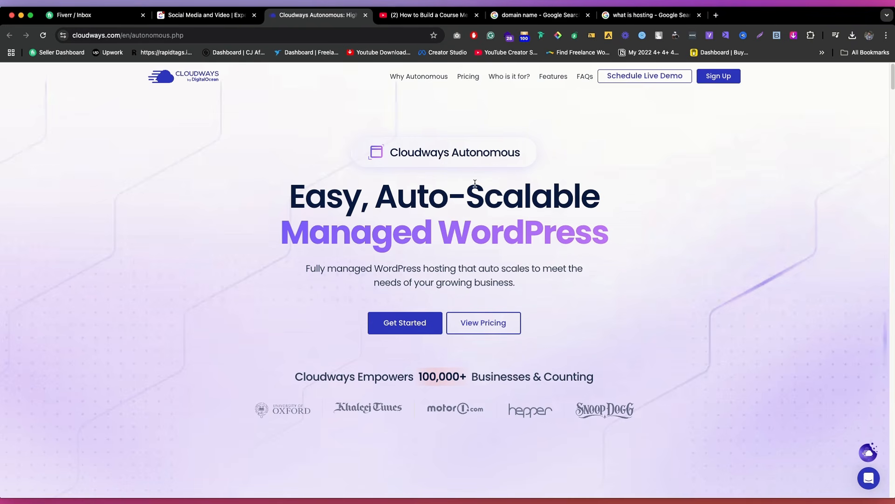
scroll(475, 184, "down", 10)
scroll(486, 92, "up", 10)
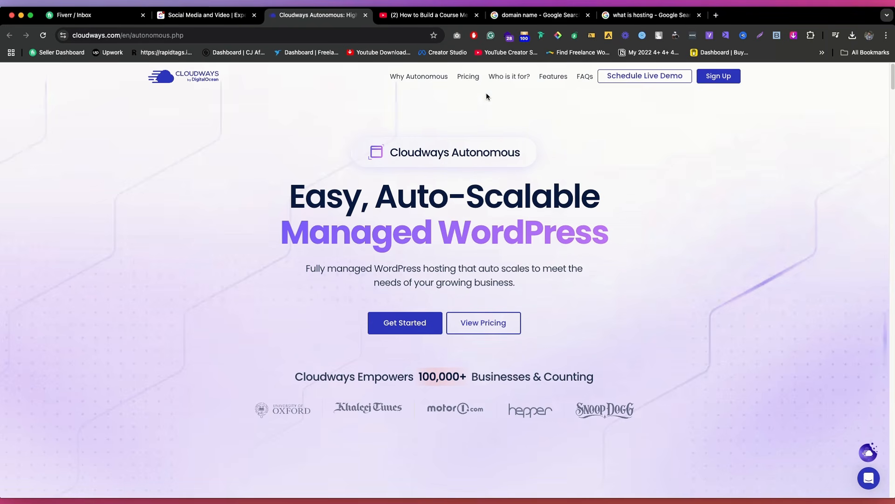
left_click(502, 77)
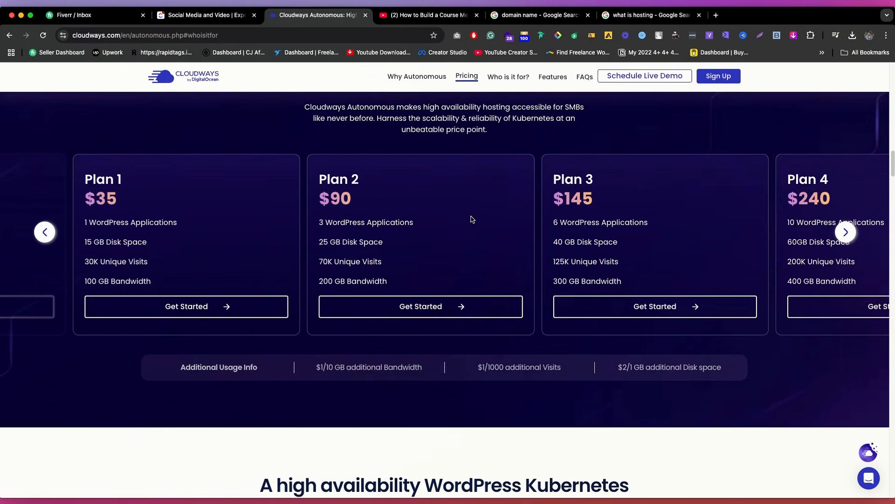
scroll(471, 215, "down", 10)
left_click(516, 77)
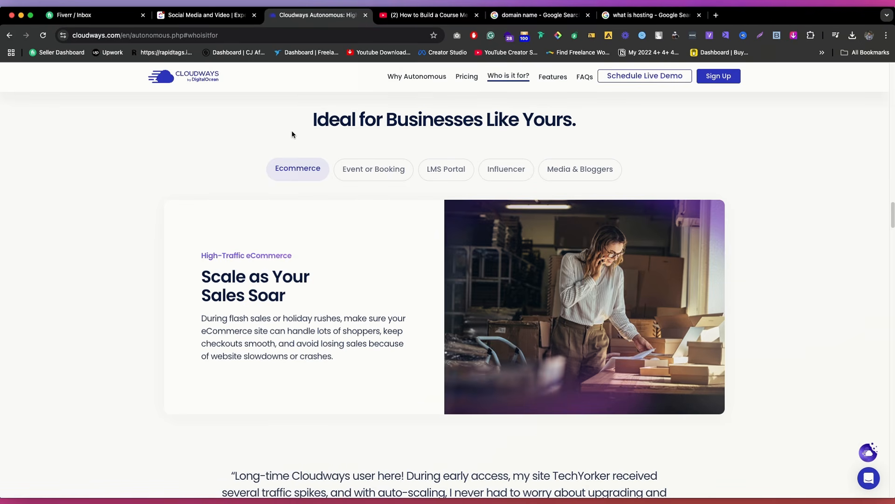
scroll(292, 134, "down", 5)
left_click(491, 77)
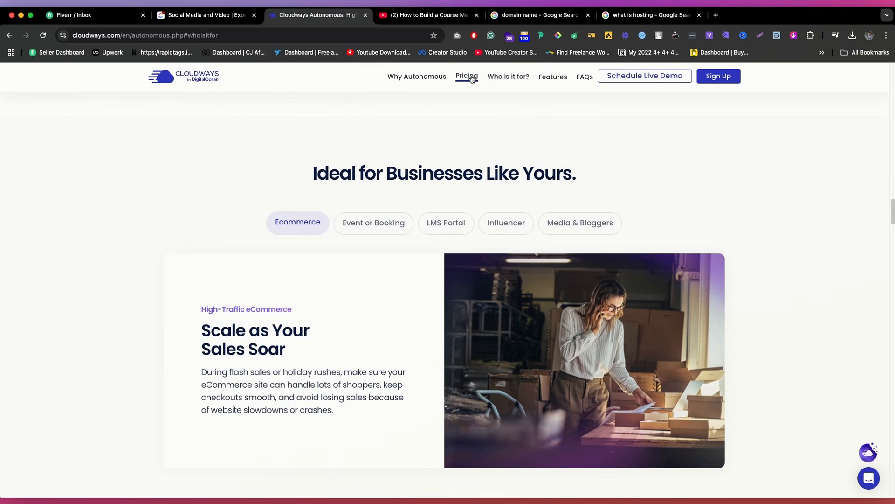
left_click(470, 77)
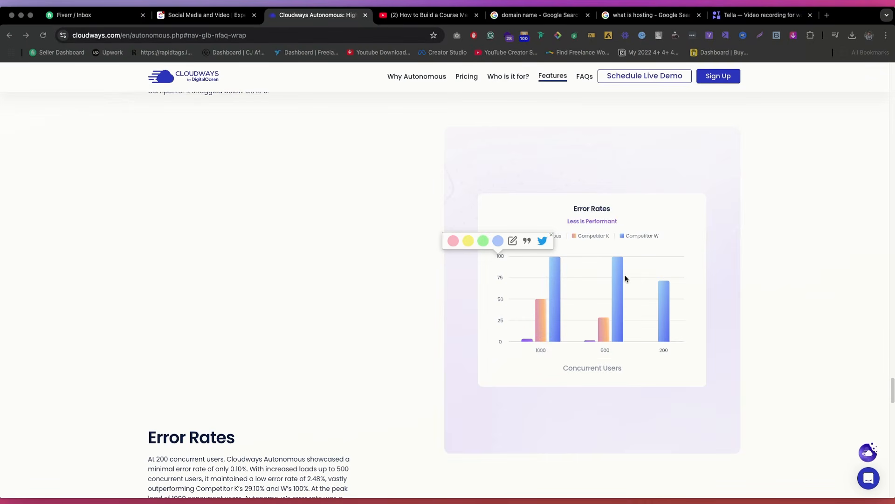
scroll(513, 187, "up", 20)
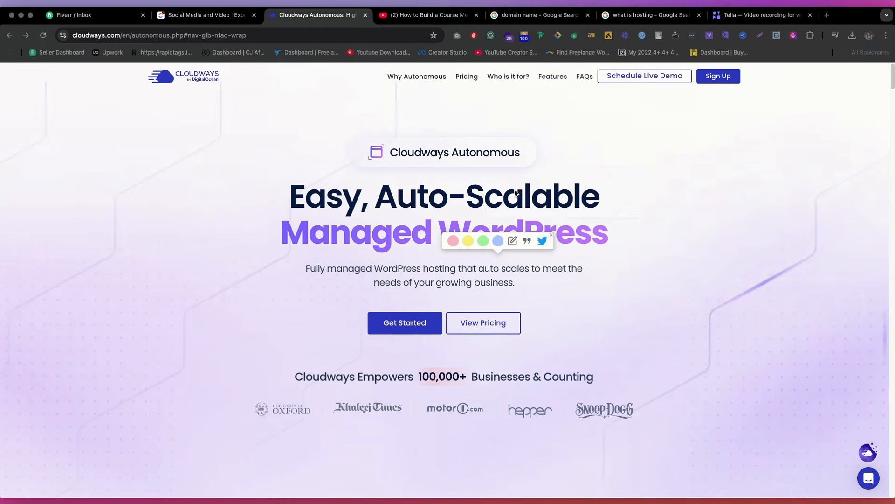
Step: Read through the Cloudways Autonomous page from the introduction through plans, business types and performance comparisons to the frequently asked questions
left_click(399, 196)
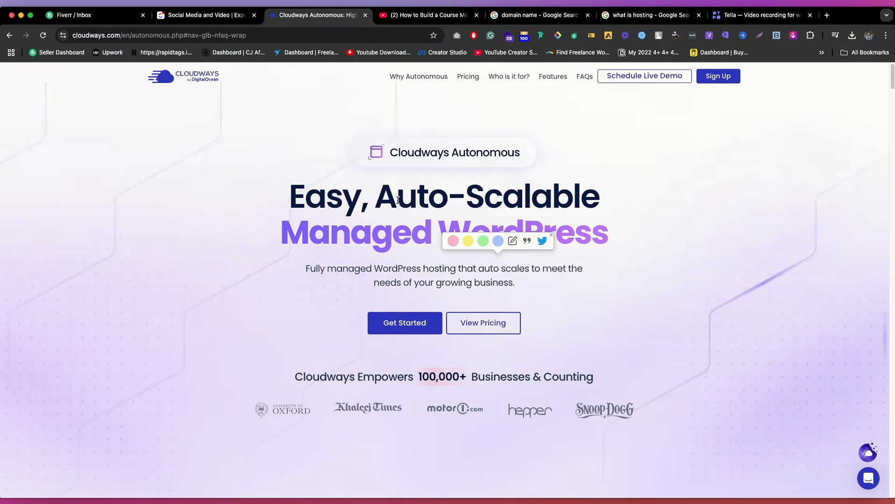
scroll(502, 182, "down", 6)
scroll(502, 182, "down", 5)
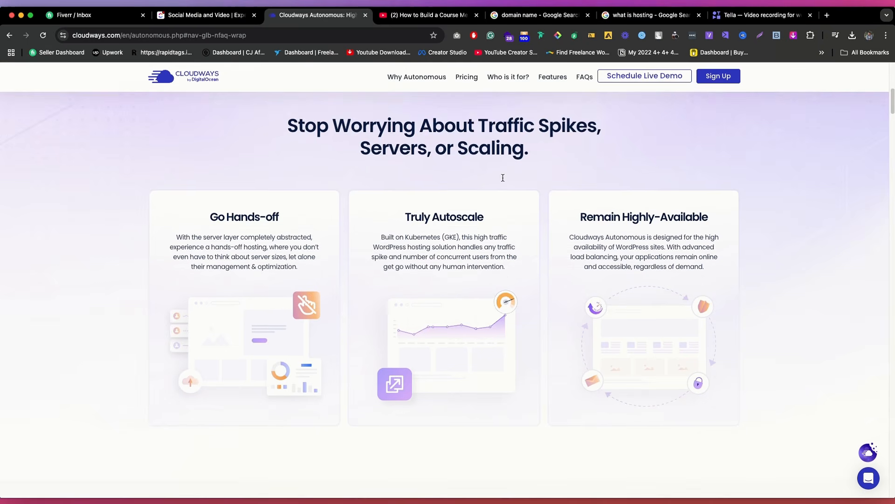
scroll(503, 180, "down", 18)
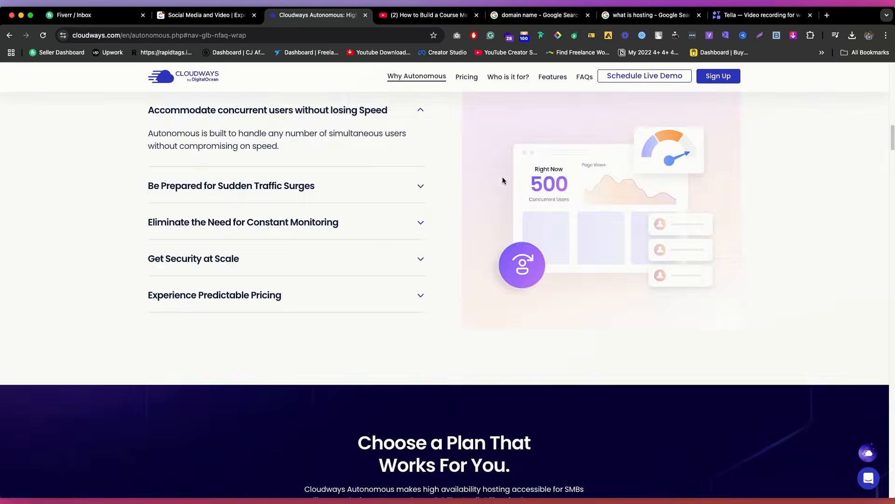
scroll(502, 180, "down", 15)
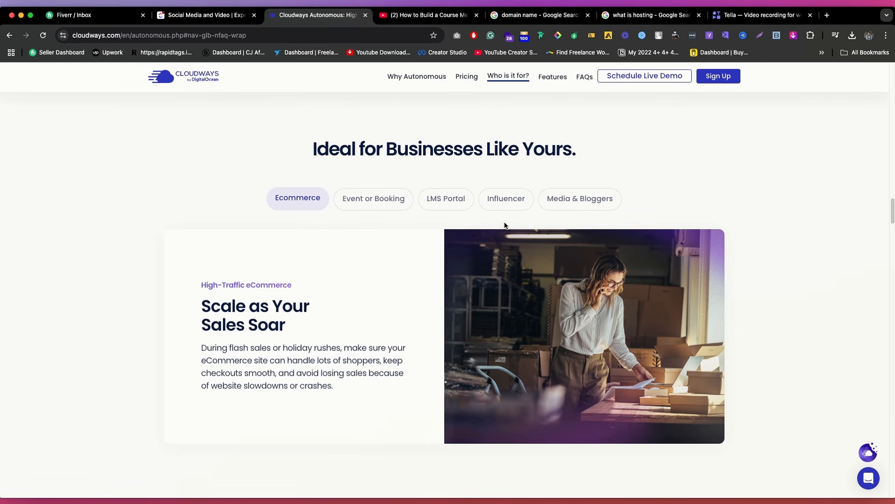
scroll(501, 225, "down", 20)
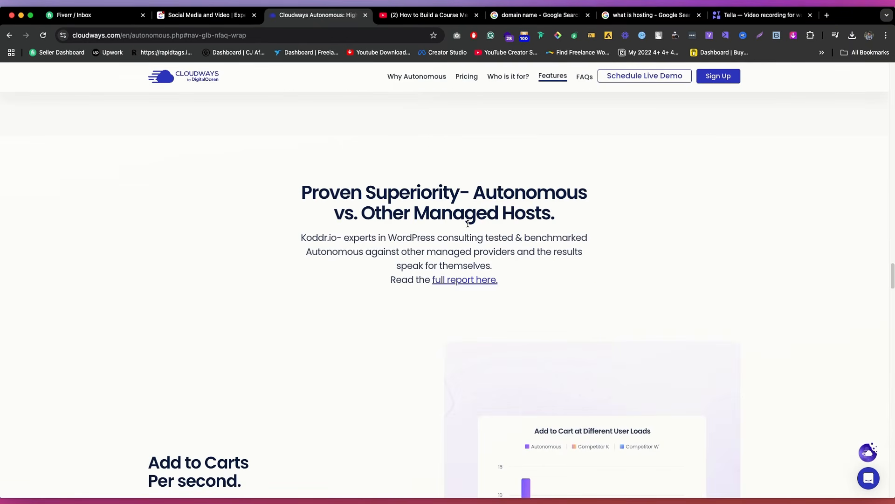
scroll(468, 223, "down", 20)
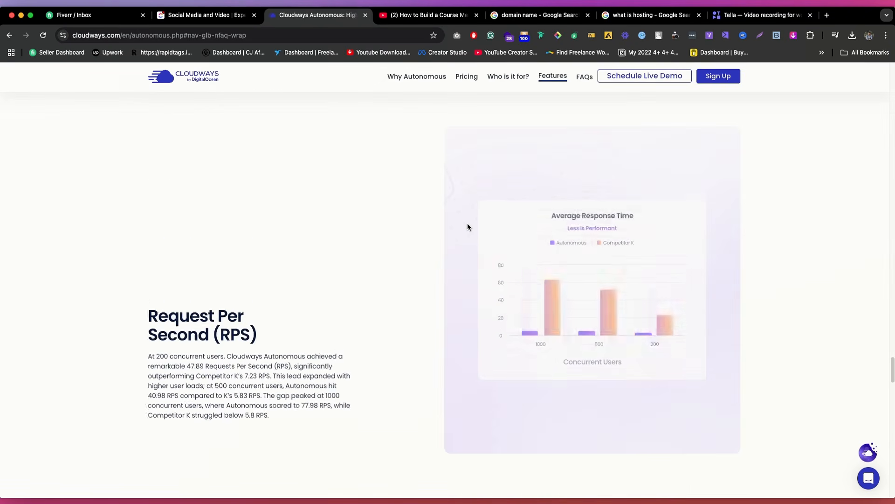
scroll(466, 227, "down", 10)
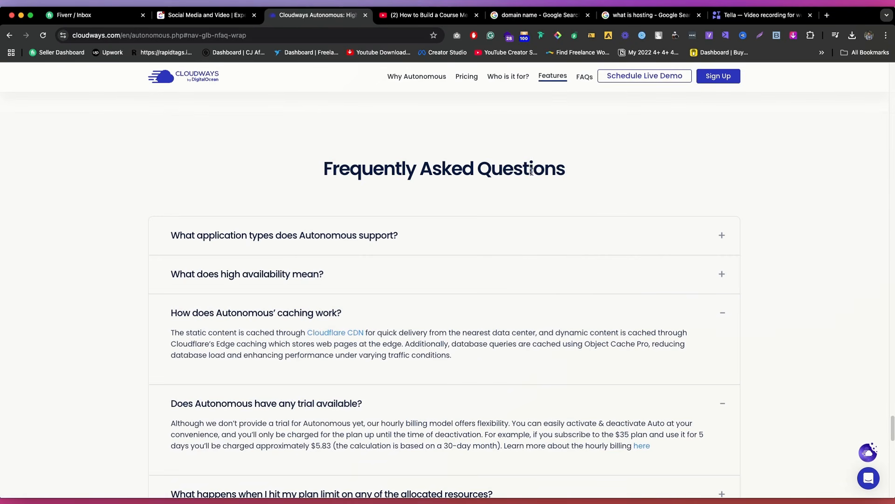
scroll(541, 181, "down", 2)
scroll(540, 181, "down", 10)
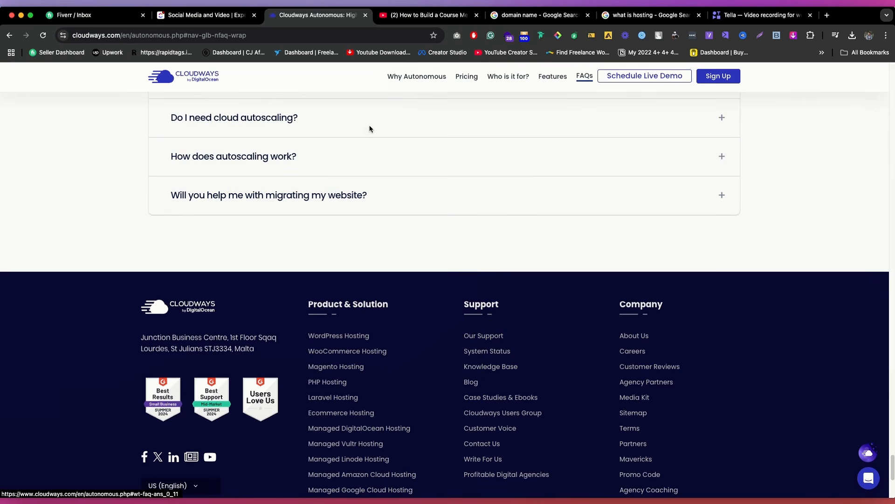
Step: Return to the YouTube video description and open the Cloudways promo code auto-detect link
left_click(442, 14)
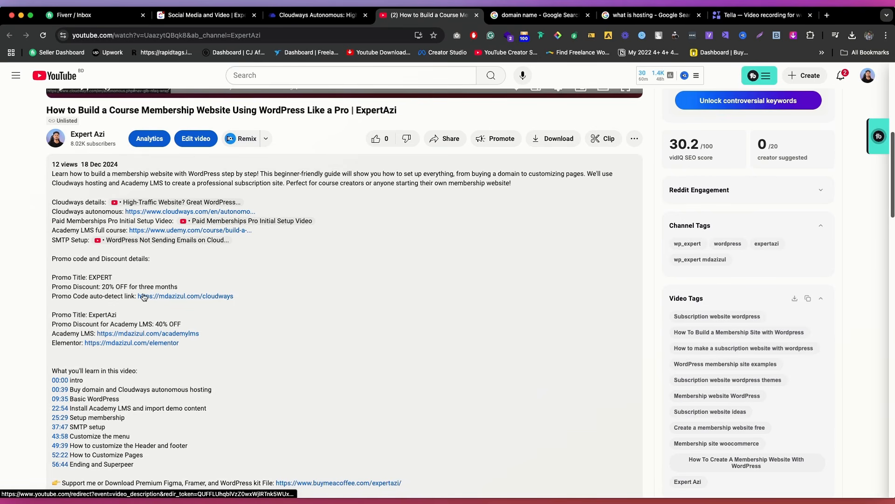
left_click(221, 301)
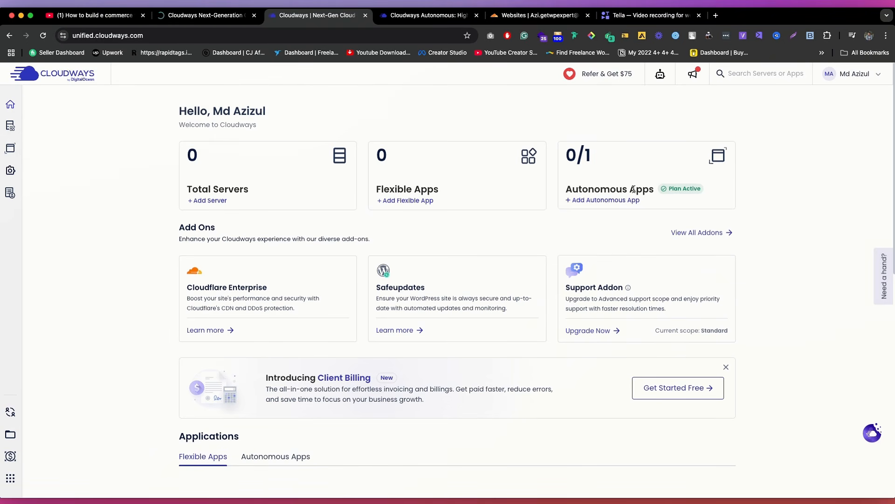
Step: Start adding an Autonomous app on the Cloudways dashboard and review the plan details
left_click(613, 200)
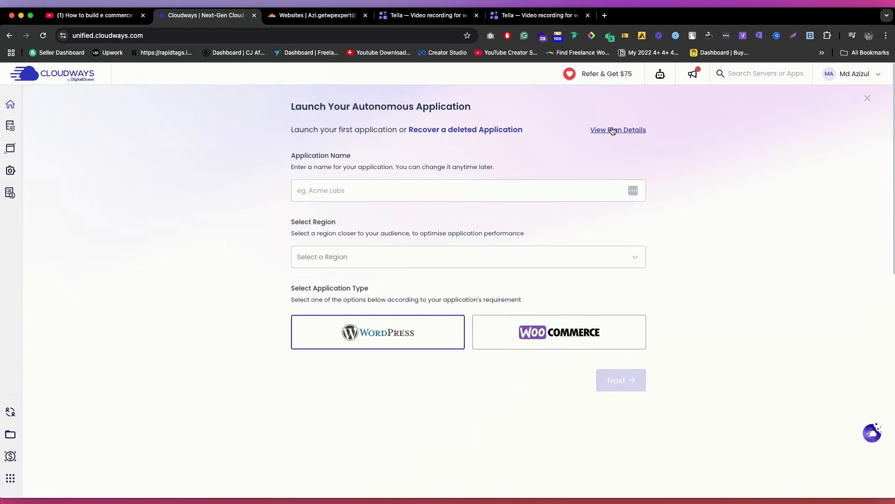
left_click(618, 129)
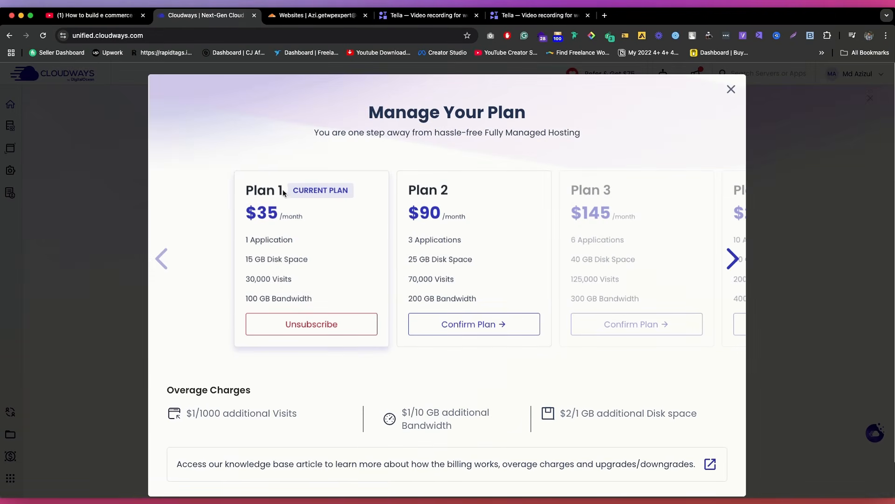
left_click(731, 89)
Step: Name the application Azi Tutorial, set its region to Singapore and type to WooCommerce, and proceed to the domain setup
left_click(337, 190)
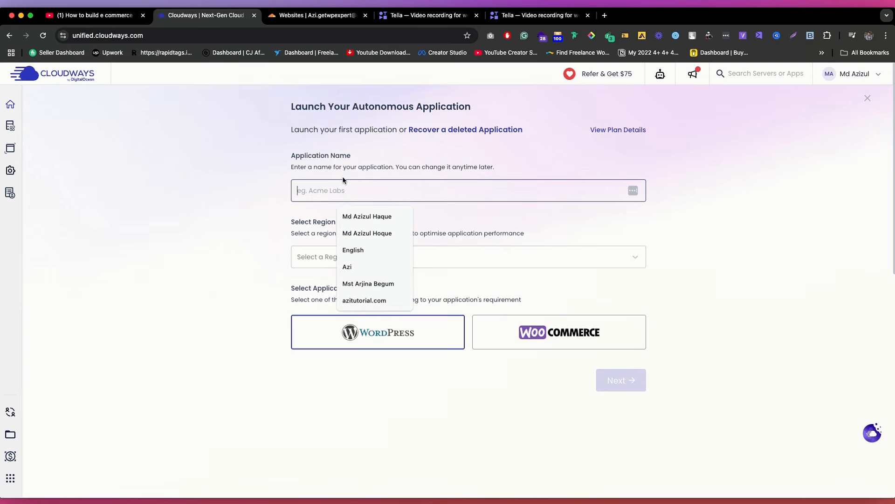
type("Azi Tutorial")
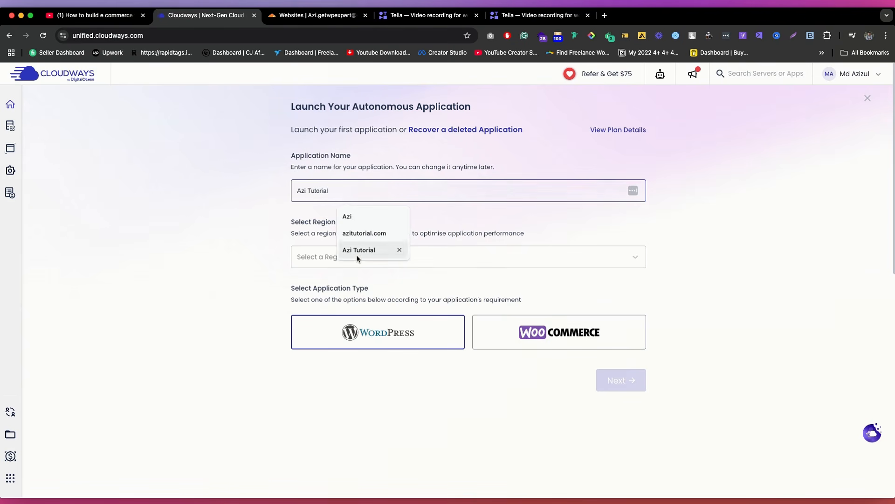
left_click(355, 250)
left_click(355, 256)
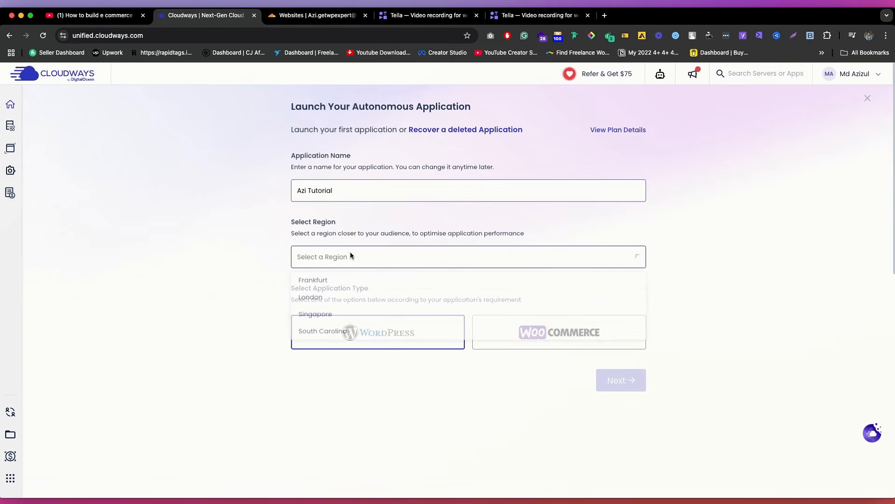
left_click(320, 315)
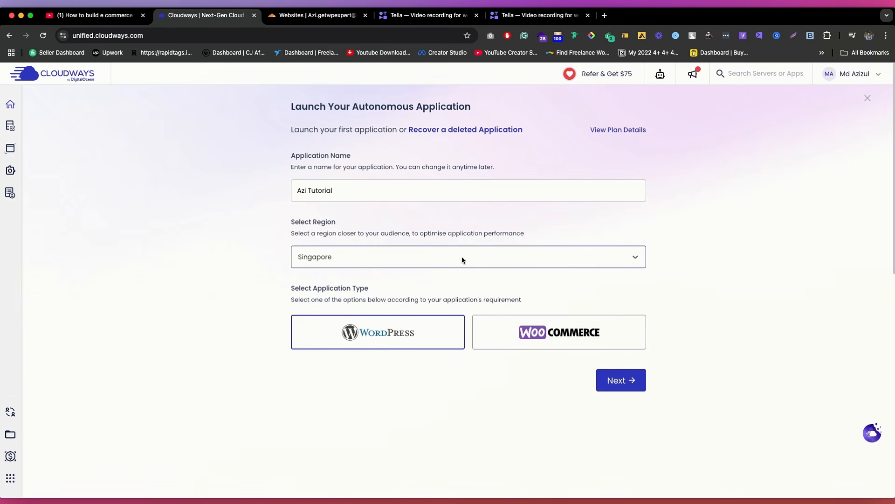
left_click(525, 319)
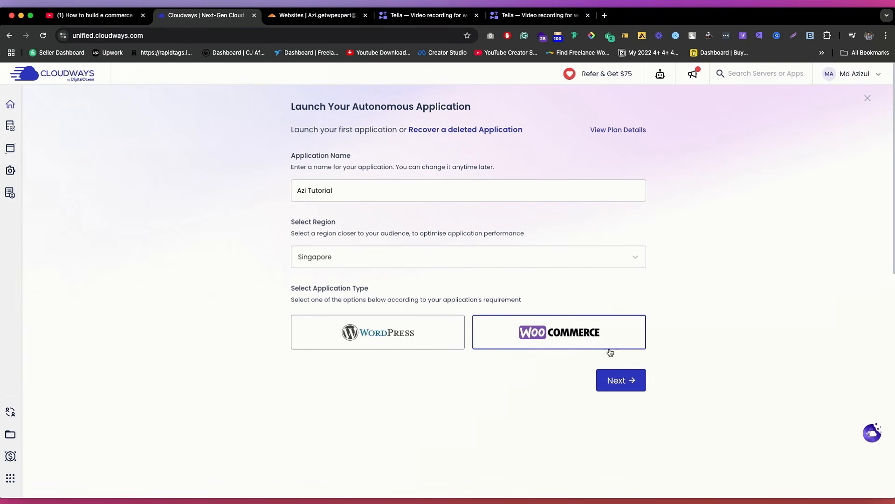
left_click(619, 381)
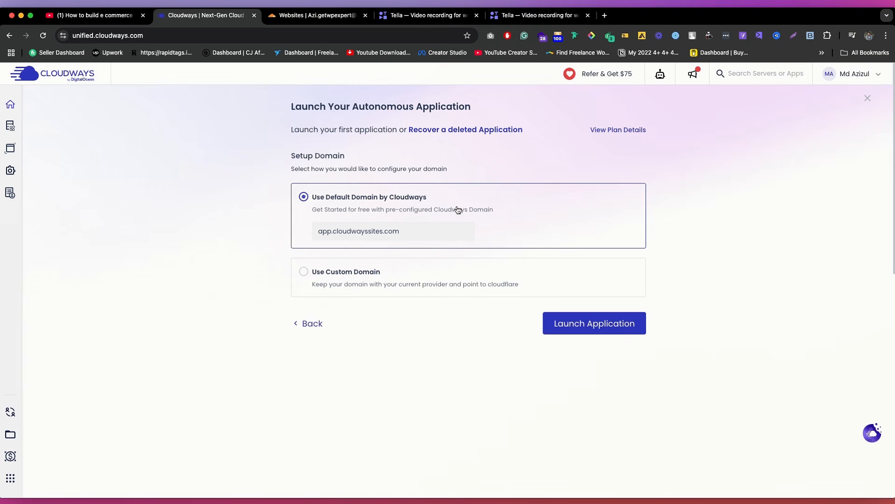
Step: Compare the custom domain option, keep the default Cloudways domain, and launch the application
left_click(353, 279)
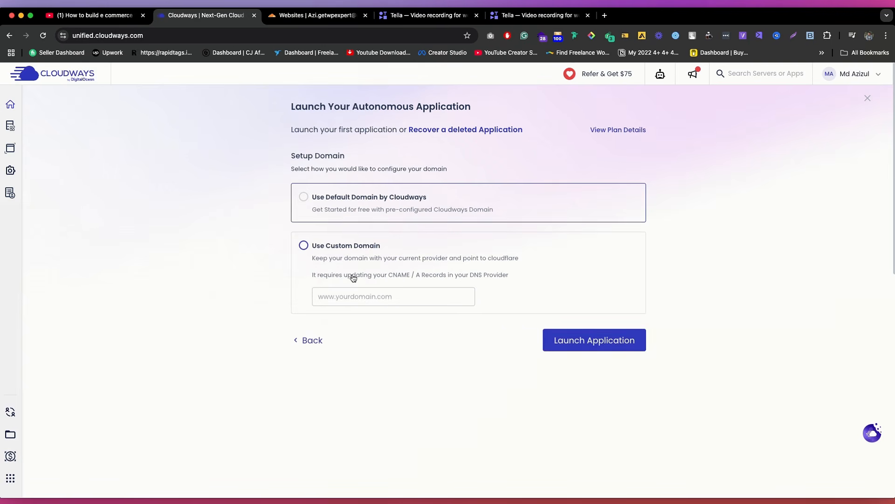
left_click(368, 199)
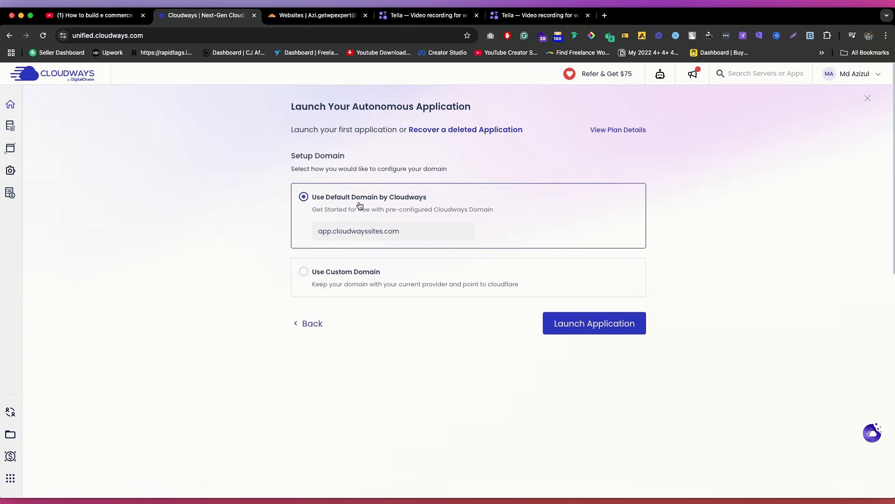
left_click(623, 325)
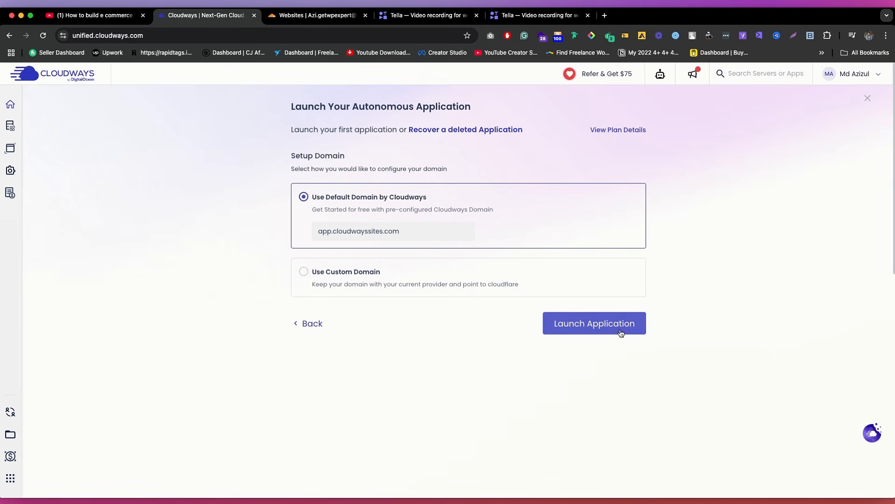
left_click(622, 324)
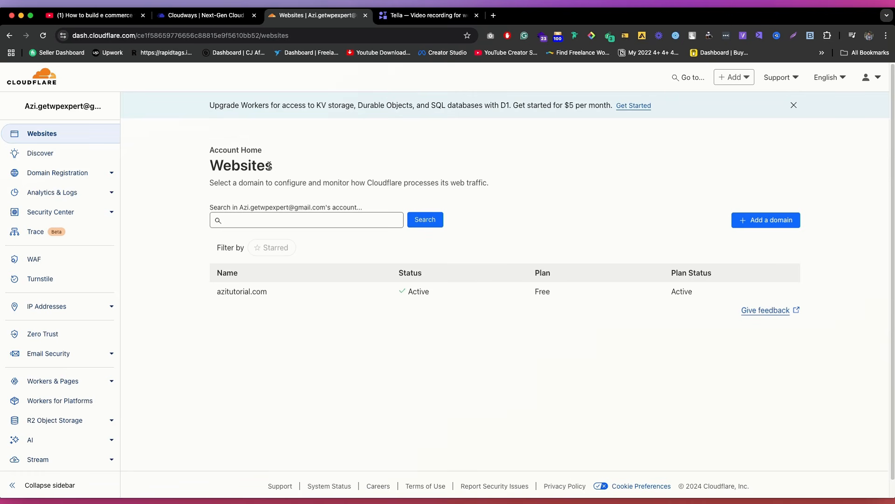
Step: Search for the domain name domainnameok in Cloudflare's domain registration
left_click(89, 174)
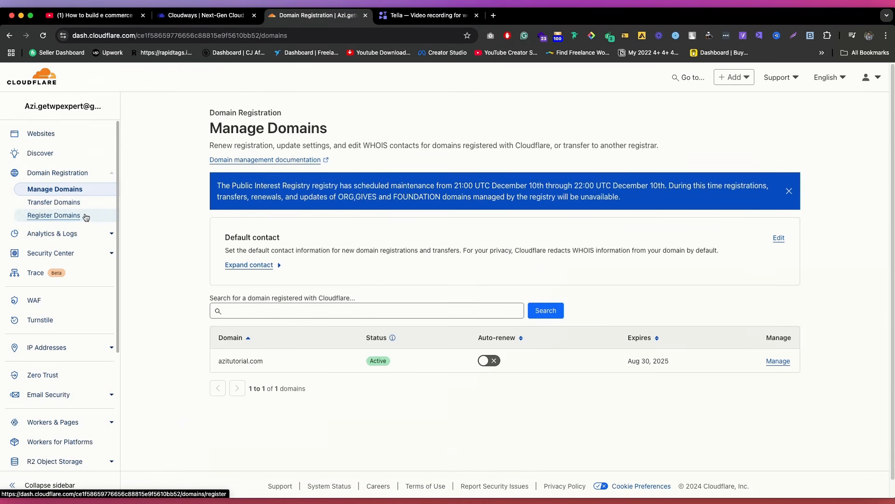
left_click(69, 217)
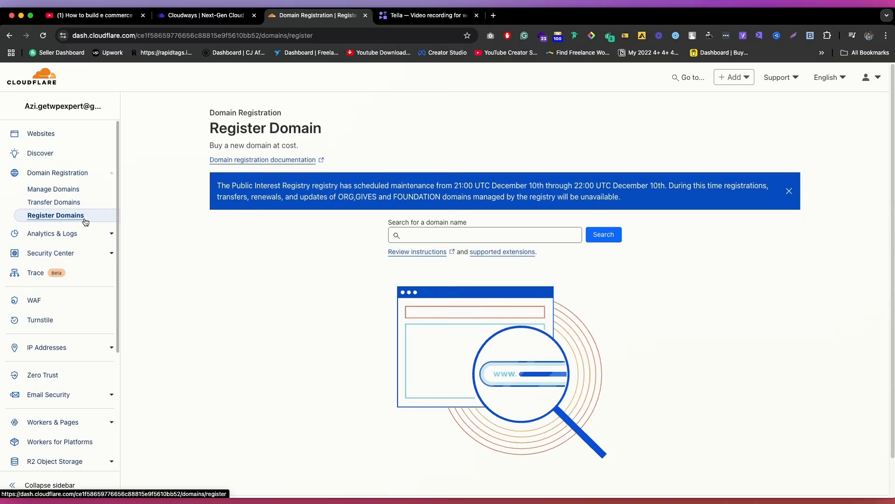
left_click(433, 233)
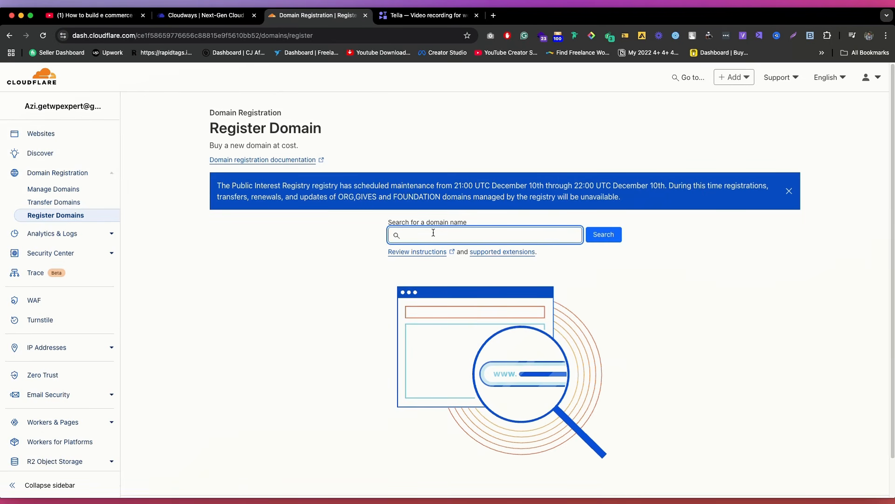
type("domainname")
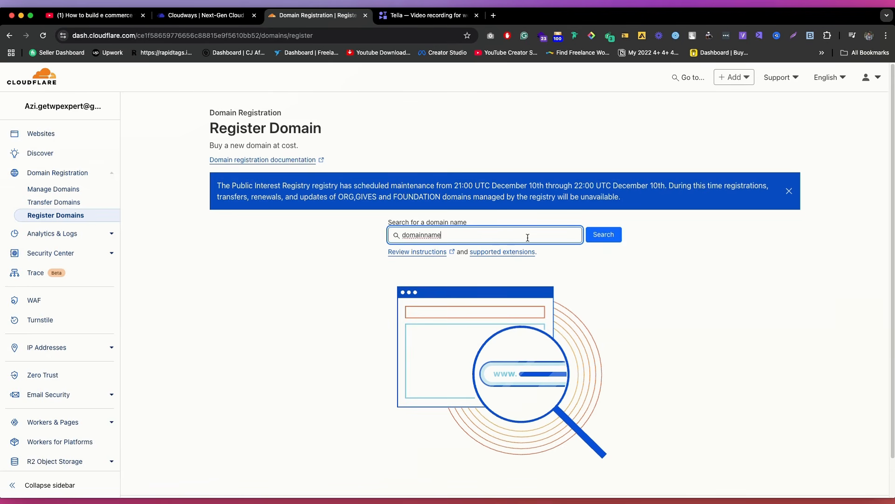
type("ok")
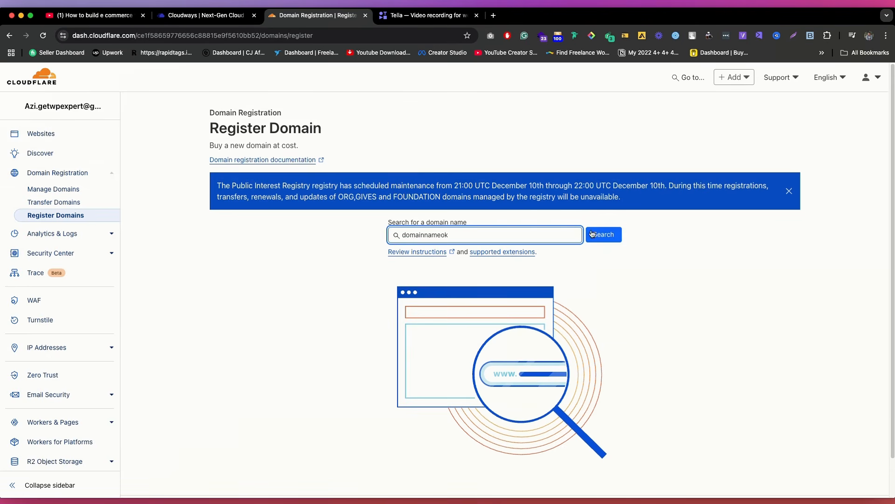
left_click(615, 236)
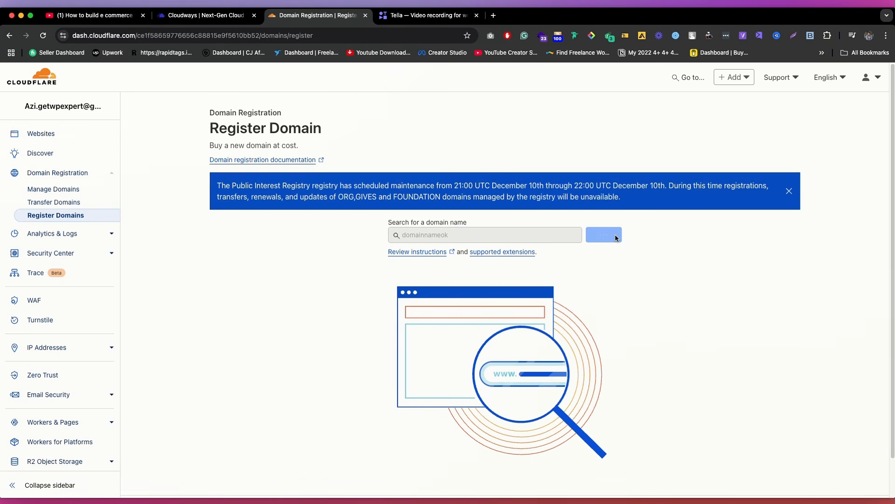
Step: Compare the registration and renewal prices of the suggested domainnameok domains across the different extensions
scroll(467, 251, "down", 4)
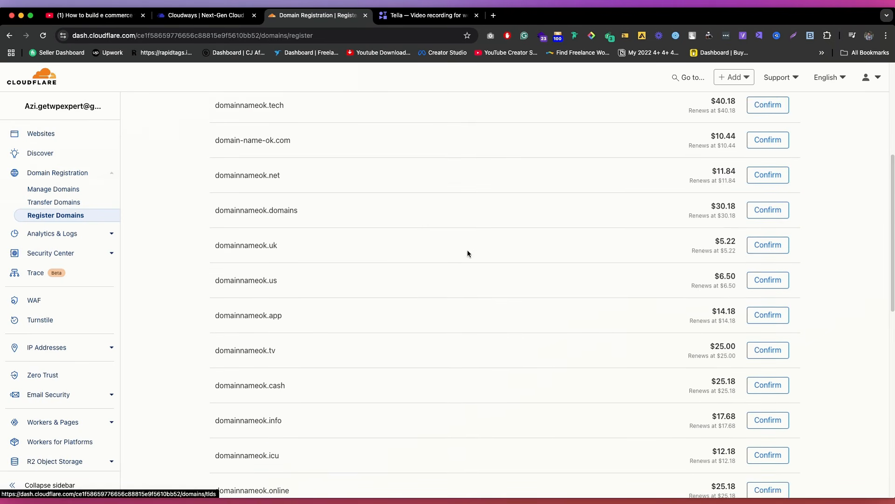
scroll(428, 227, "up", 3)
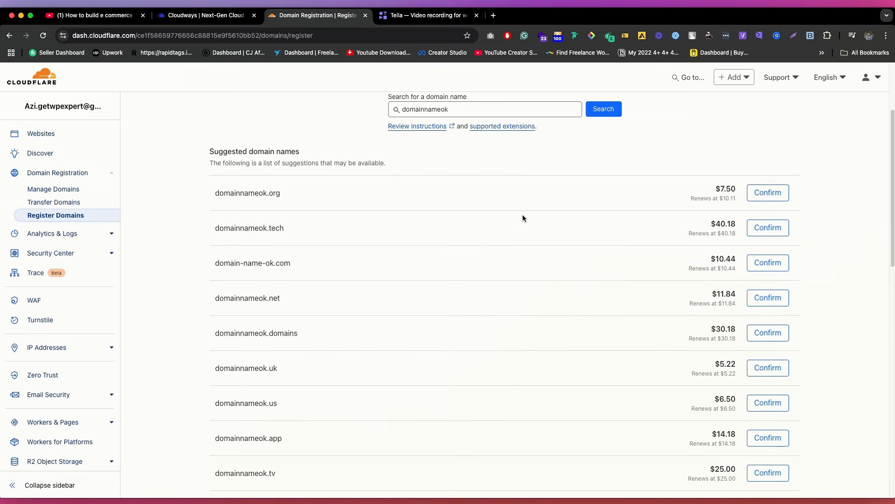
double_click(723, 188)
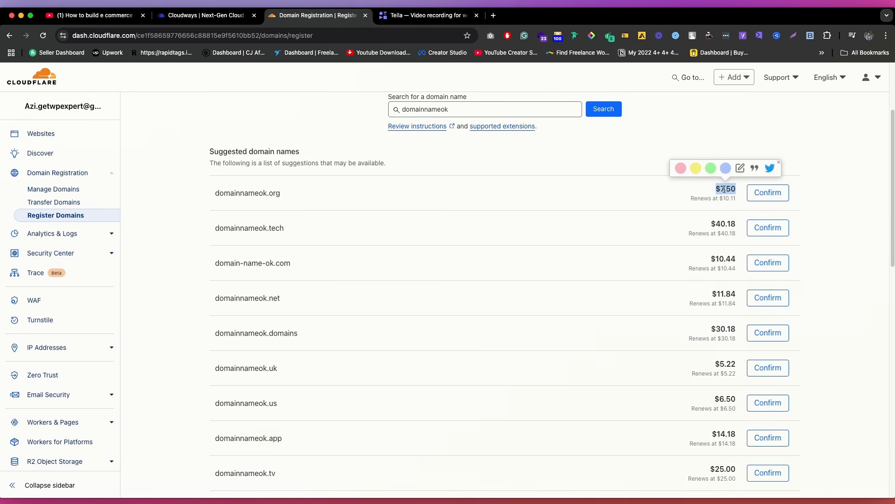
triple_click(711, 196)
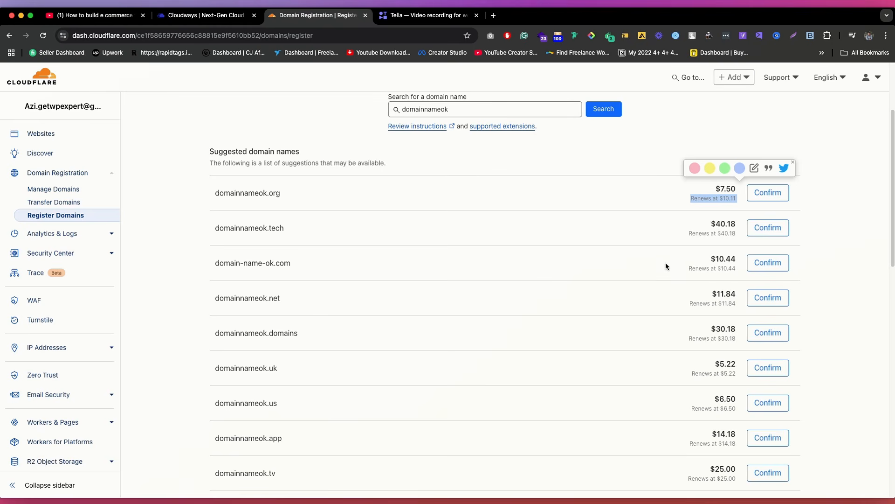
triple_click(728, 270)
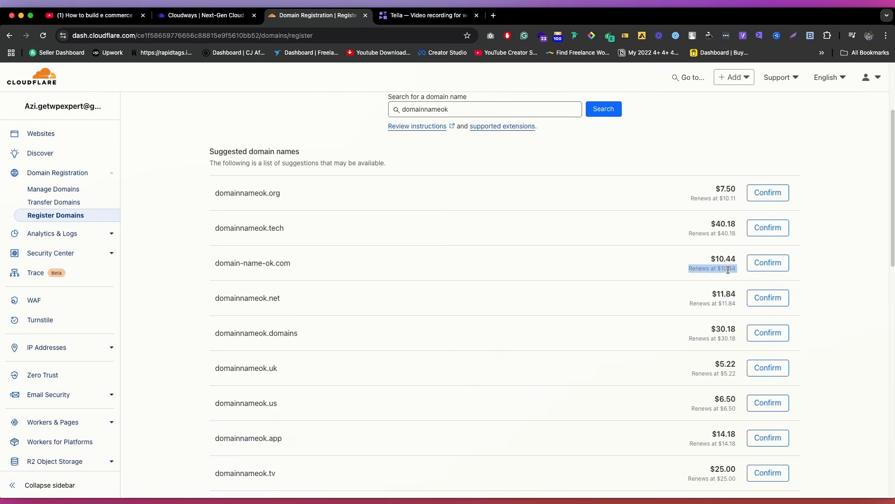
left_click(698, 268)
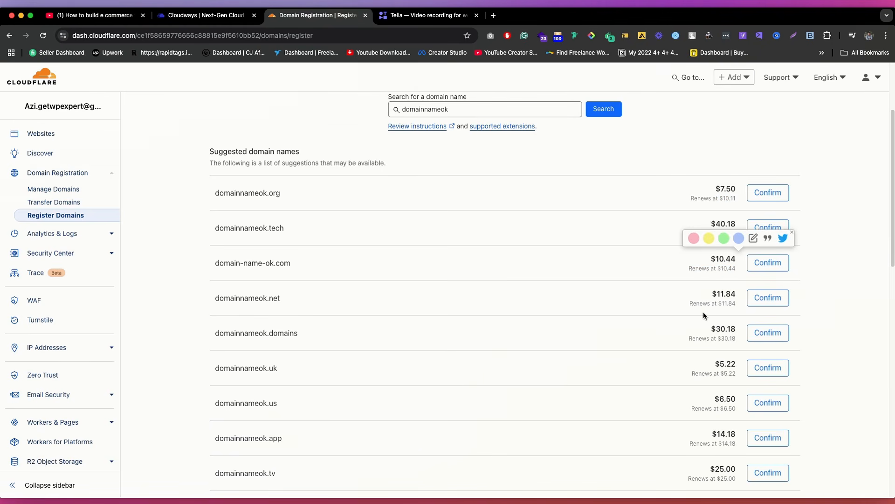
double_click(728, 339)
scroll(730, 331, "down", 1)
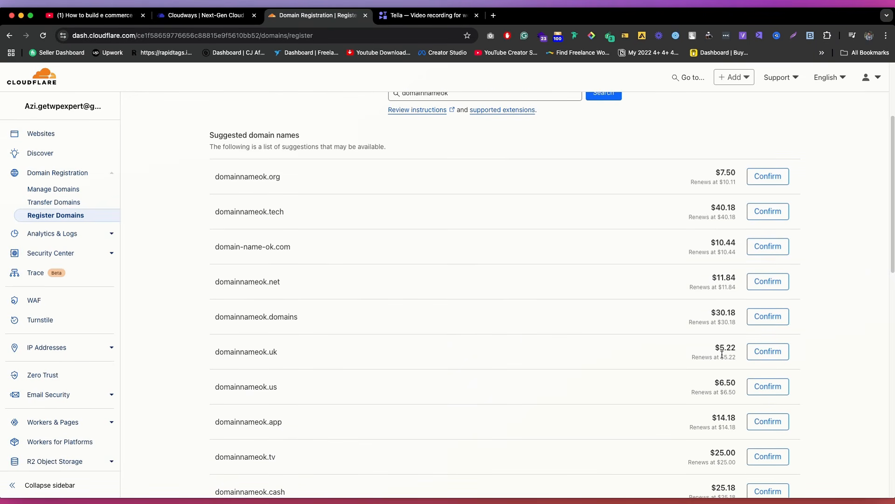
scroll(721, 354, "down", 3)
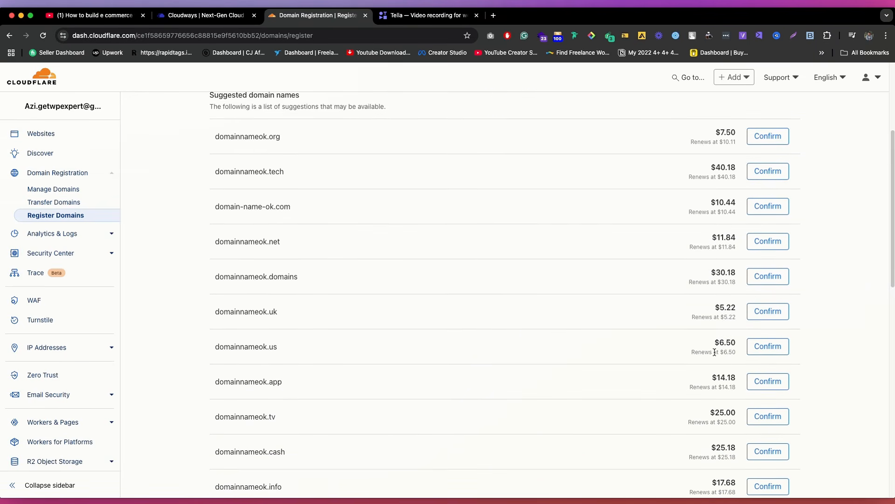
scroll(721, 350, "down", 5)
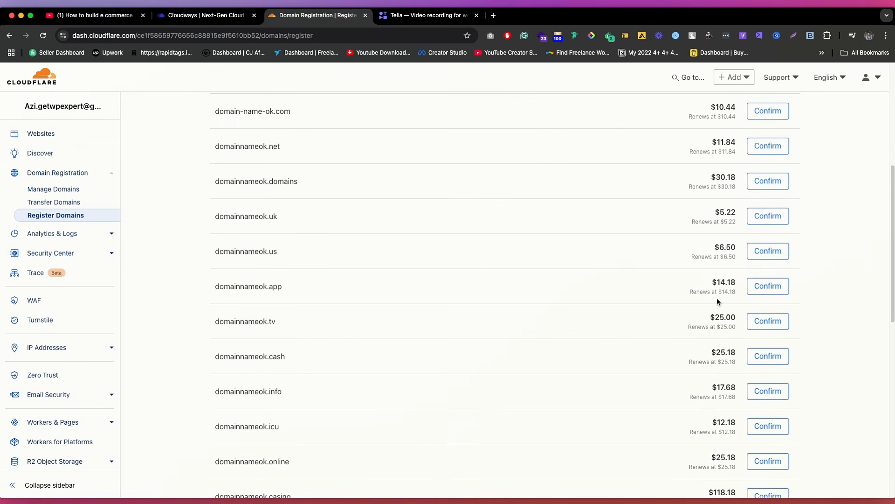
scroll(490, 264, "down", 1)
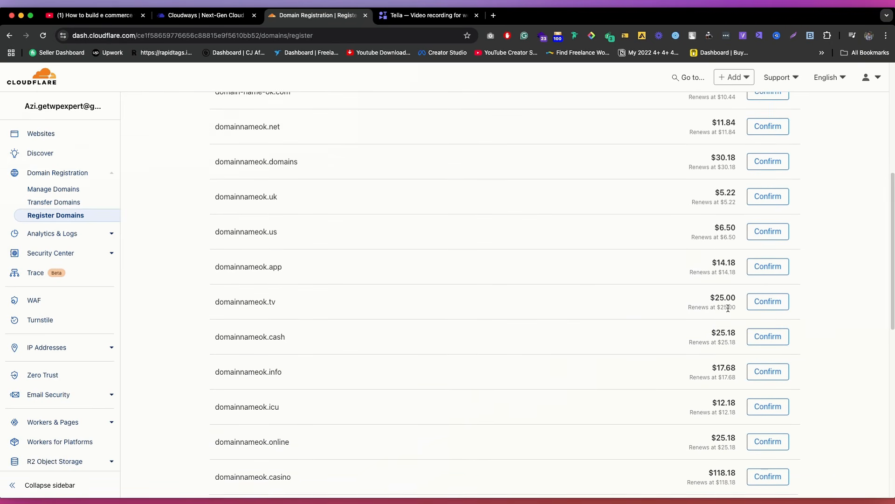
scroll(702, 310, "down", 5)
scroll(729, 307, "up", 15)
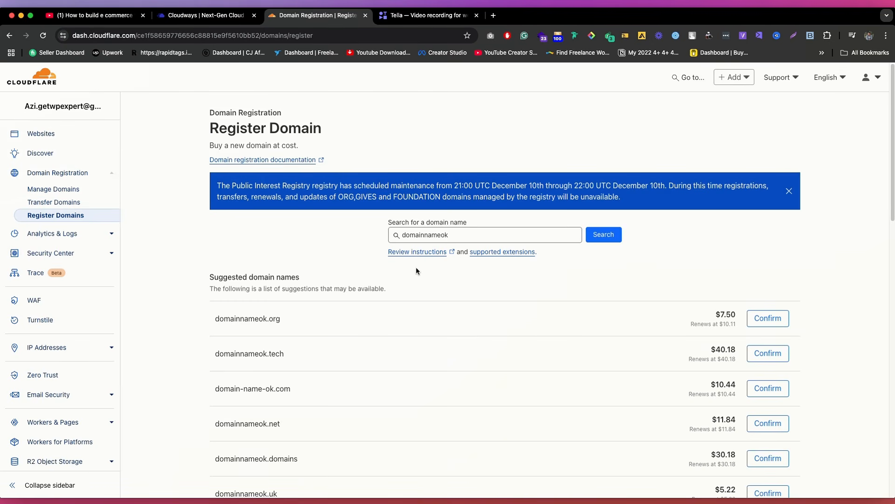
scroll(450, 302, "down", 3)
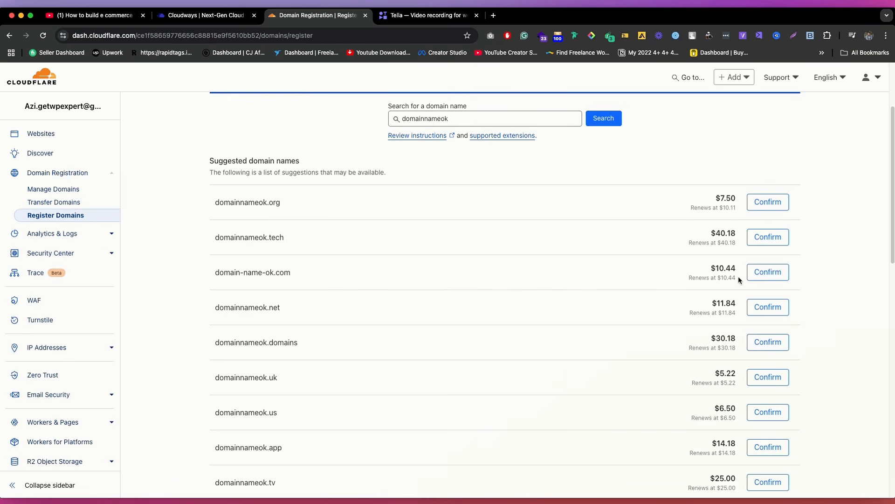
scroll(739, 280, "up", 1)
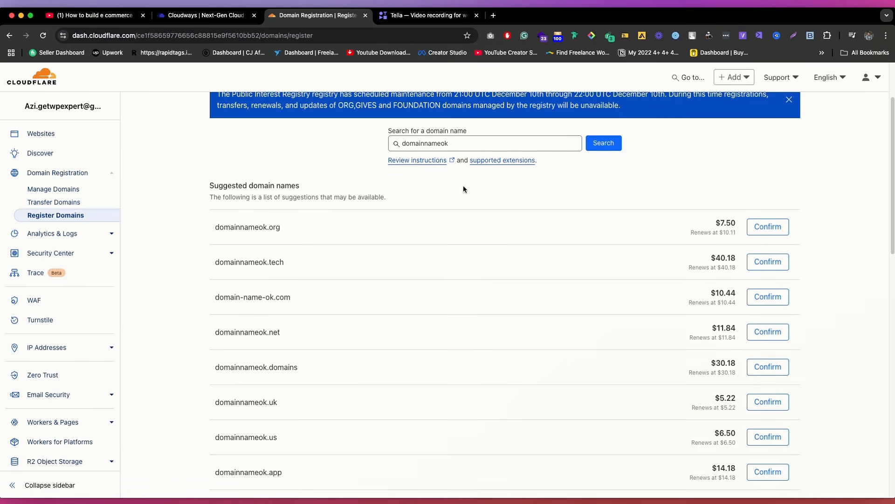
scroll(465, 189, "up", 3)
left_click_drag(461, 236, 387, 232)
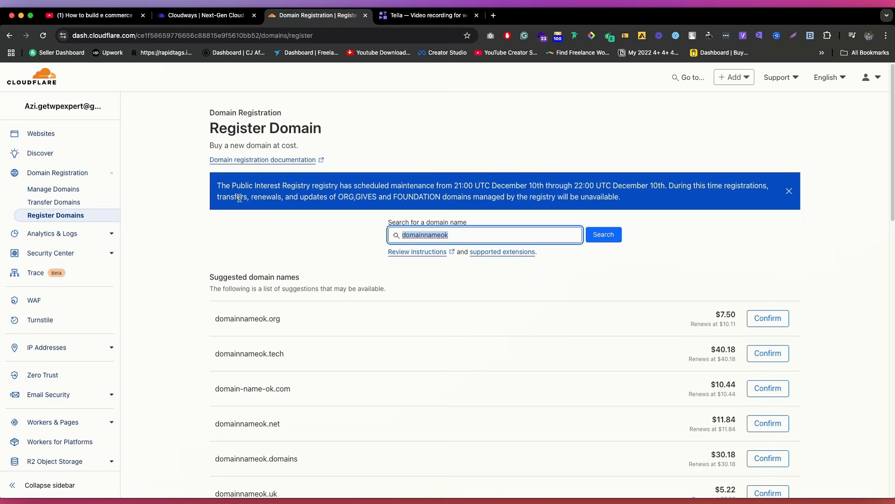
Step: Go to the list of registered domains and open the management page of azitutorial.com
left_click(65, 190)
scroll(466, 279, "down", 1)
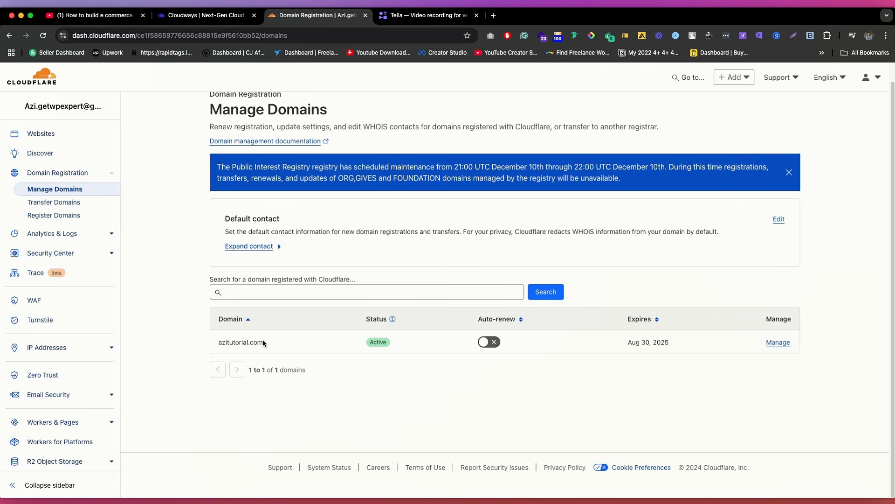
left_click(779, 342)
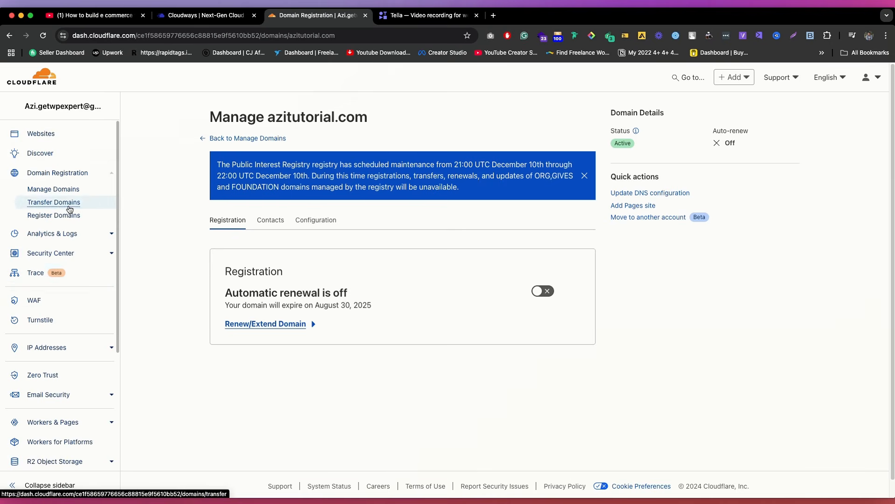
Step: Open the azitutorial.com site from the account's websites and show its DNS records
left_click(37, 134)
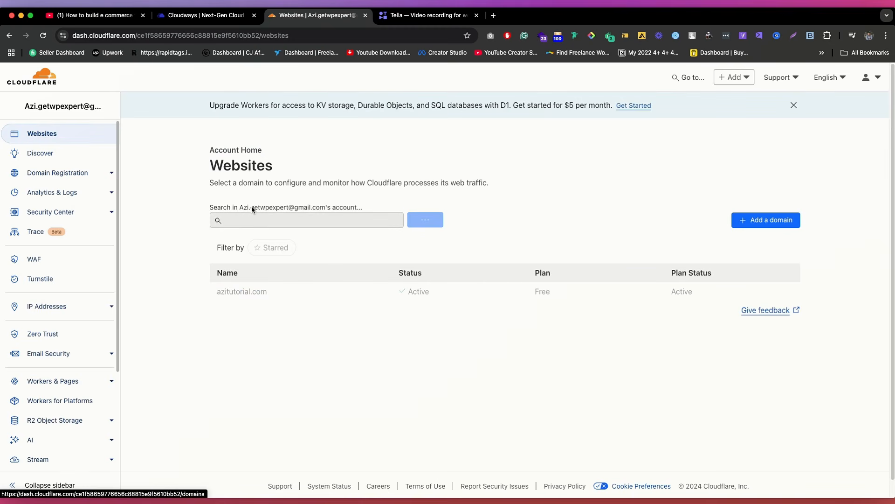
left_click(242, 292)
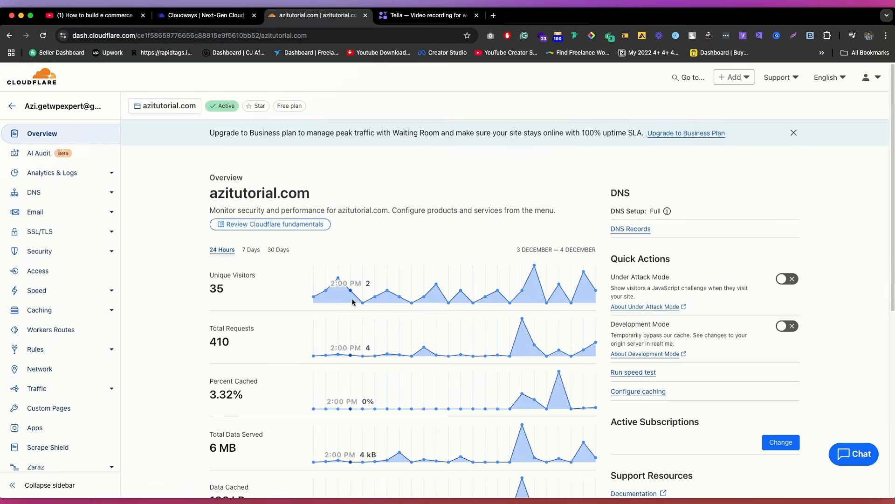
left_click(47, 195)
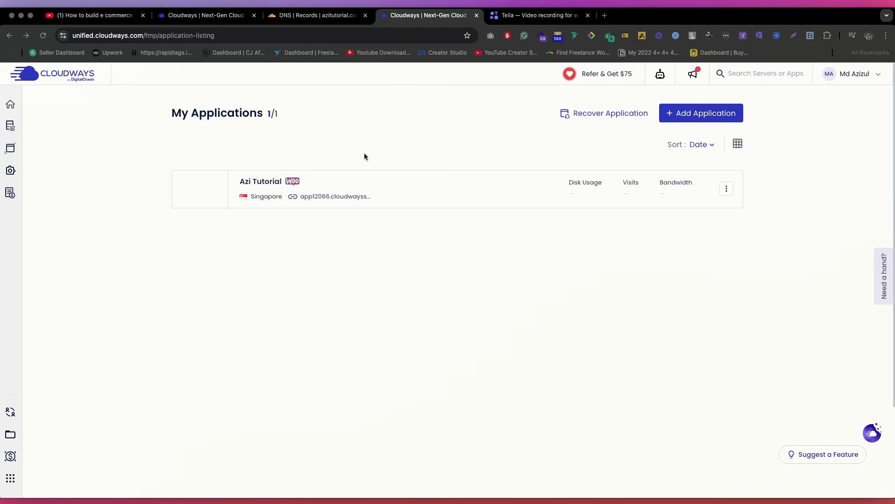
Step: Open the Azi Tutorial application in Cloudways and look through its Performance, Workflow/Tools and Intelligence sections
left_click(371, 184)
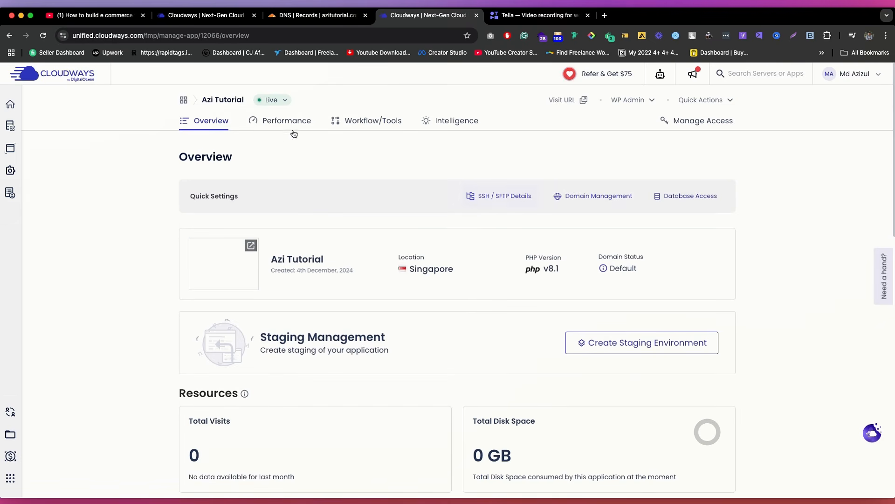
left_click(277, 122)
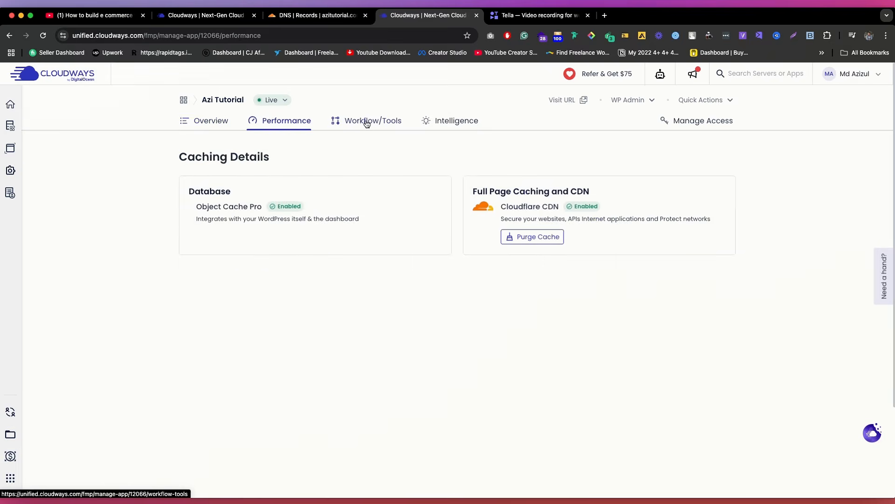
left_click(371, 124)
left_click(453, 121)
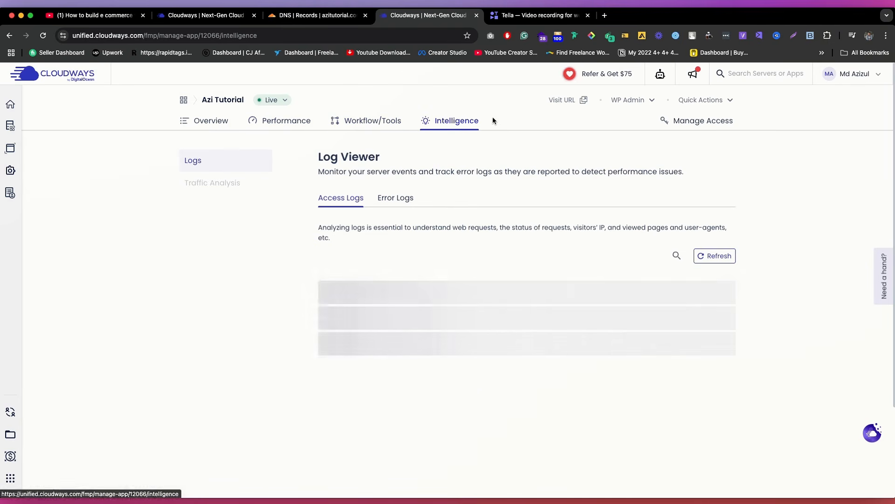
Step: Add azitutorial.com as the application's domain in Domain Management and open its CNAME records
left_click(707, 121)
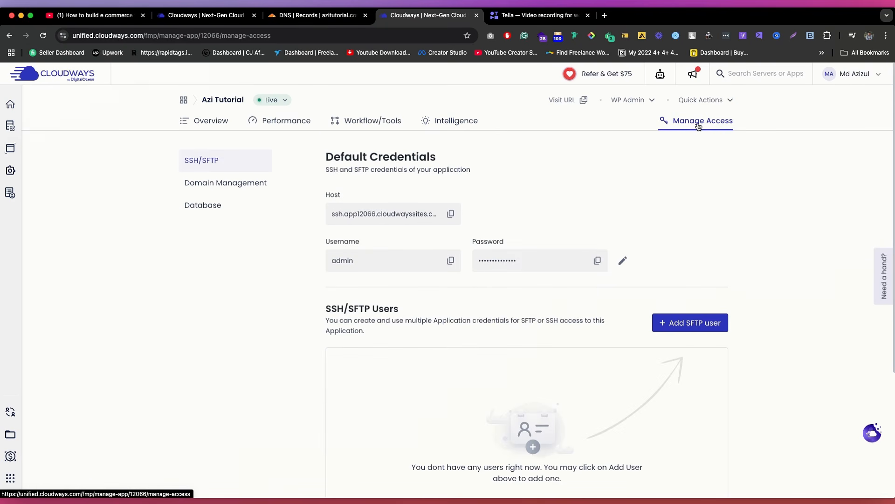
left_click(228, 187)
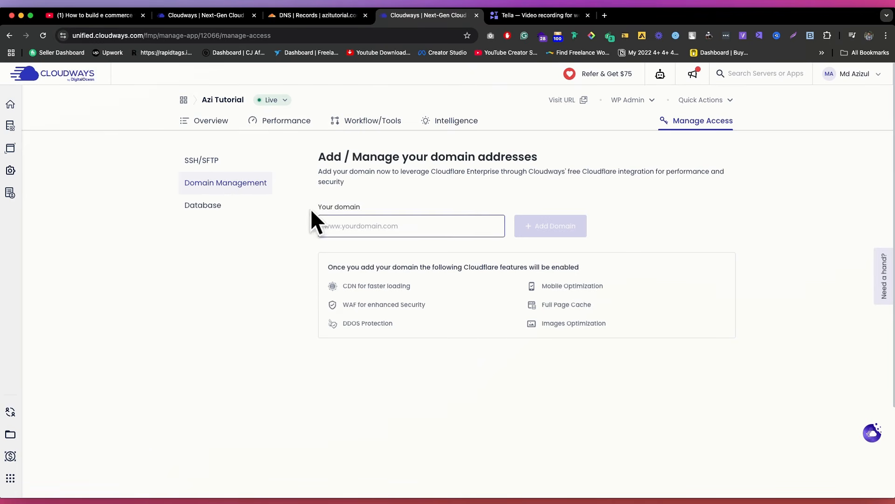
left_click(283, 19)
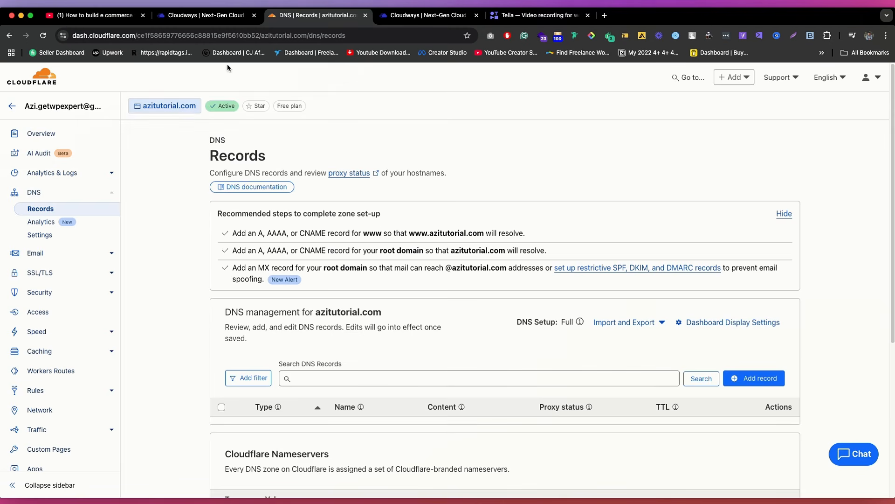
left_click(427, 14)
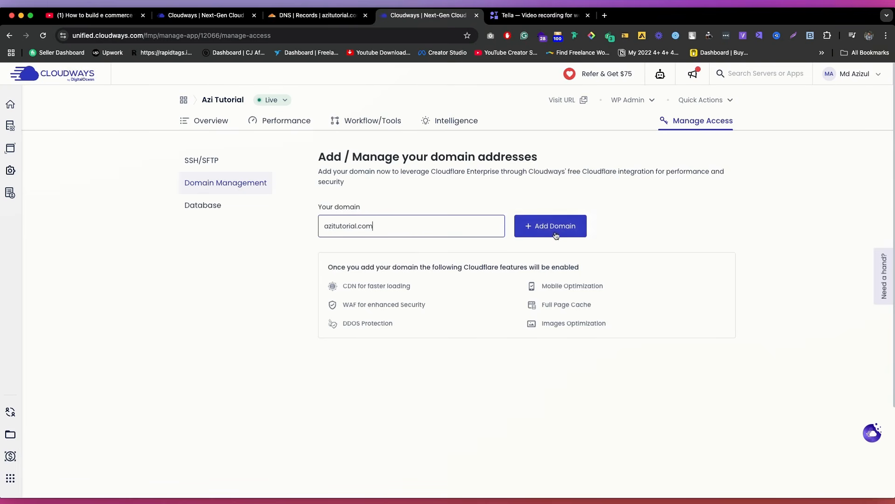
left_click(558, 229)
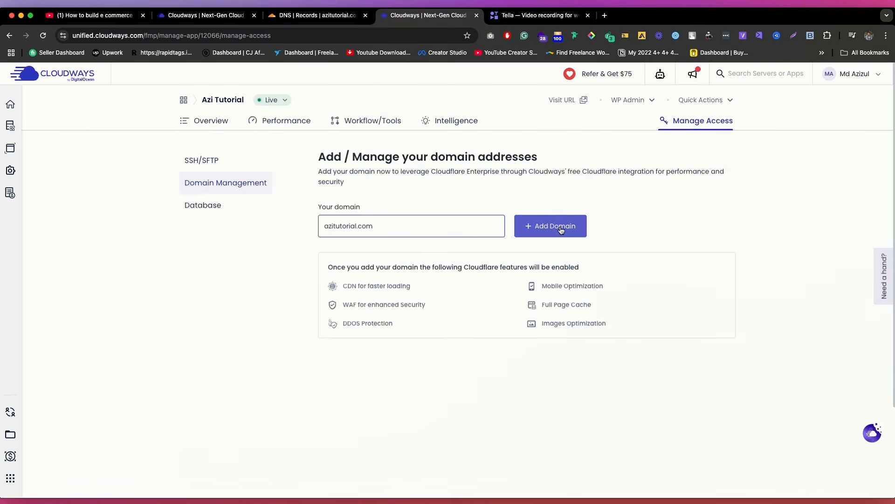
left_click(559, 228)
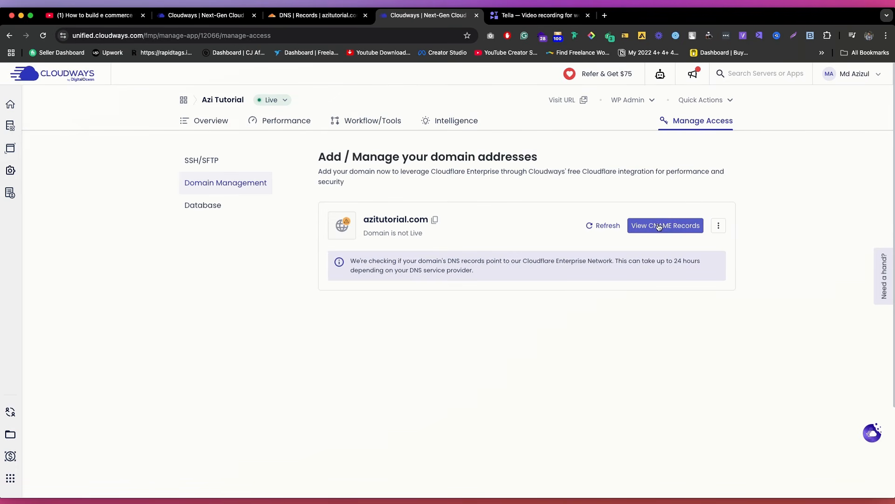
left_click(680, 231)
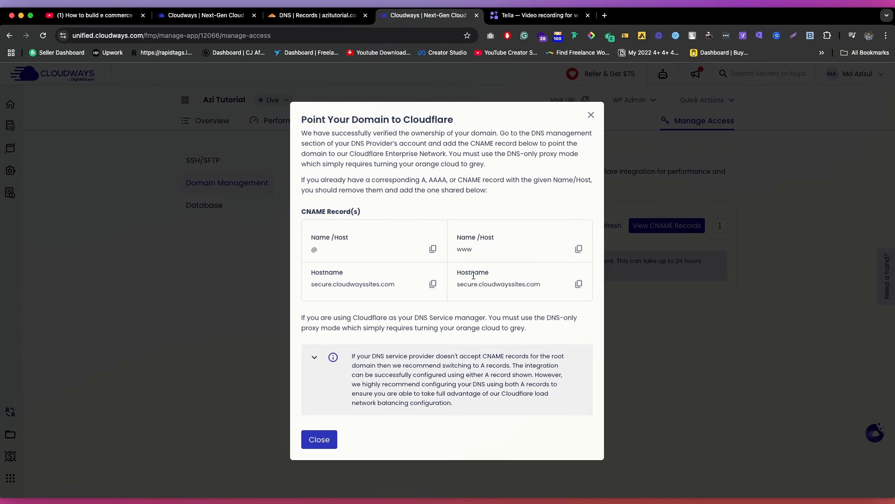
Step: Copy the CNAME hostname for the @ host and start a CNAME record in Cloudflare's DNS records for azitutorial.com
left_click(433, 285)
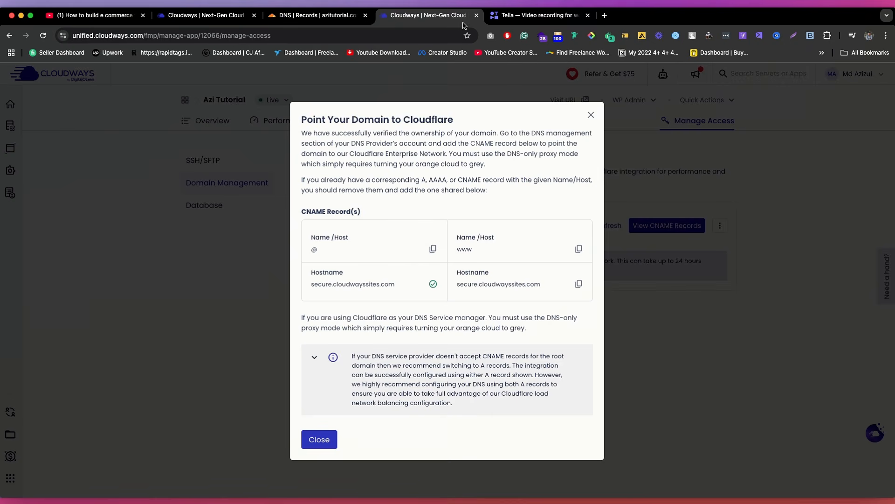
left_click(286, 19)
scroll(352, 226, "down", 3)
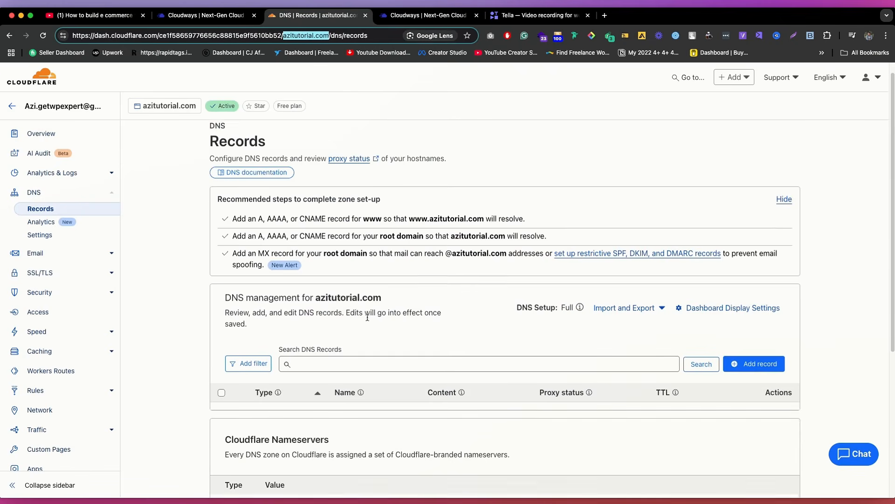
left_click(755, 237)
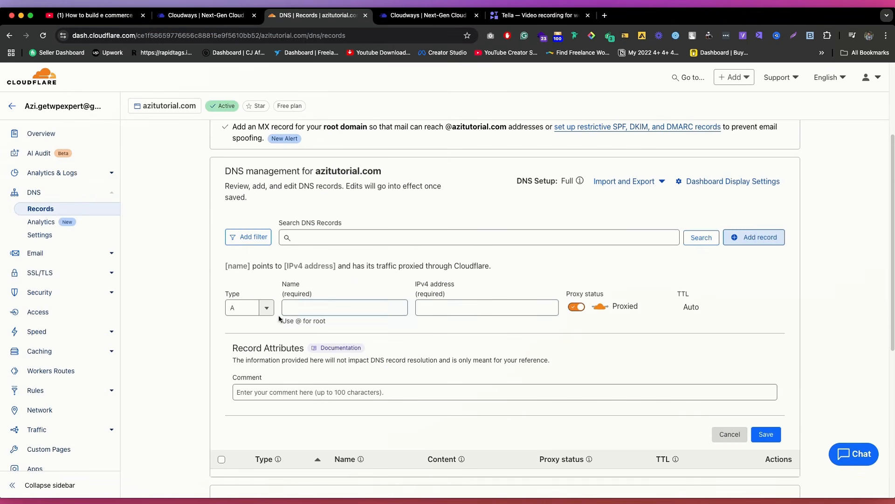
left_click(249, 307)
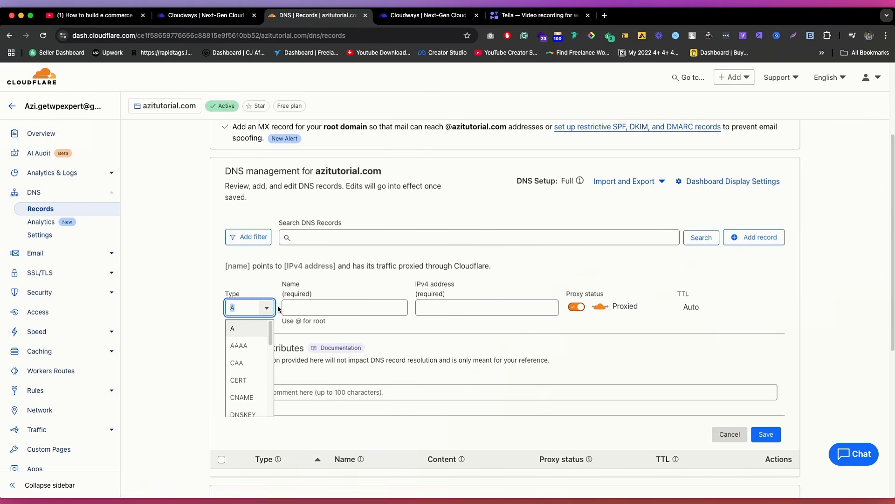
type("cnan")
key("BackSpace")
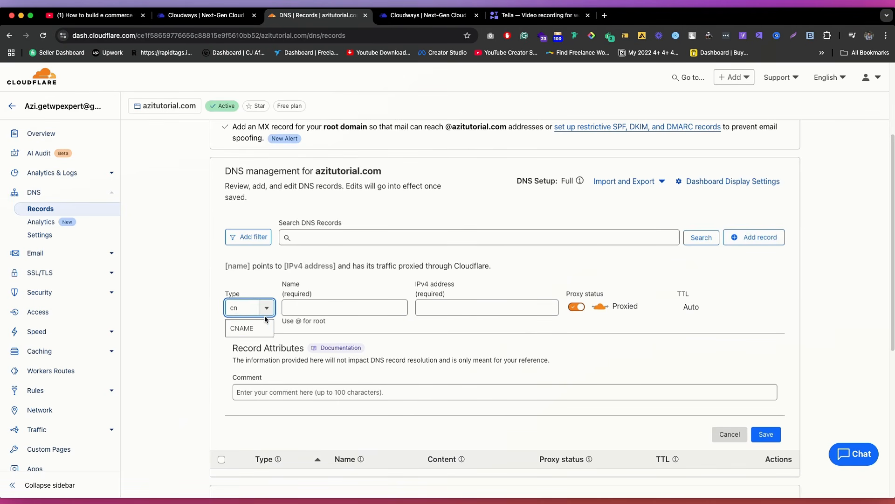
key("Return")
Step: Give the CNAME record the name @ and target secure.cloudwayssites.com, set its proxy status to DNS only, and save it
left_click(367, 308)
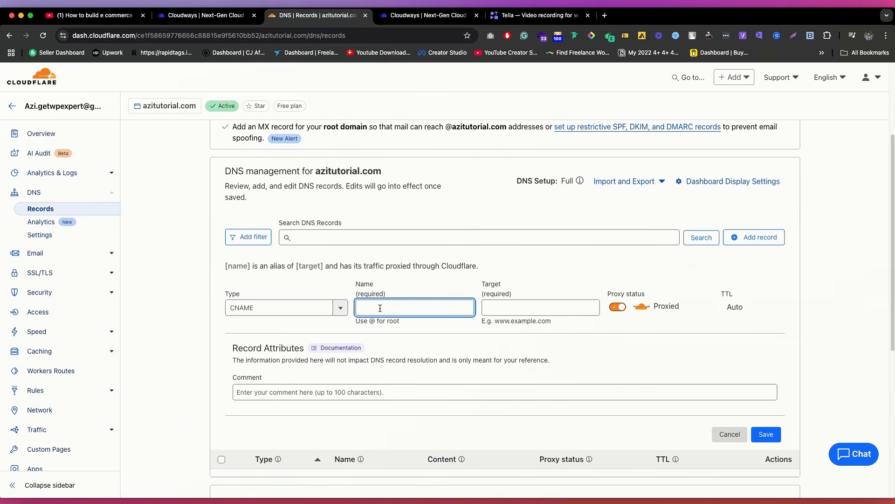
type("@")
left_click(541, 308)
key("super+v")
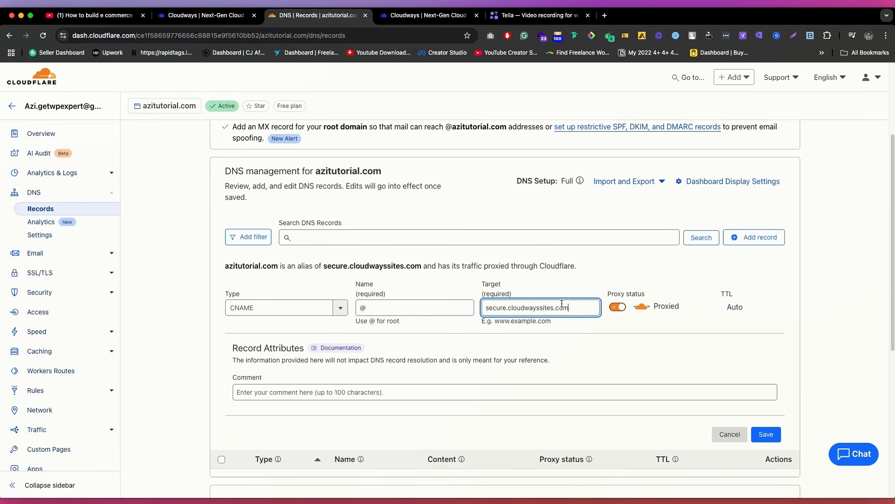
scroll(662, 261, "down", 2)
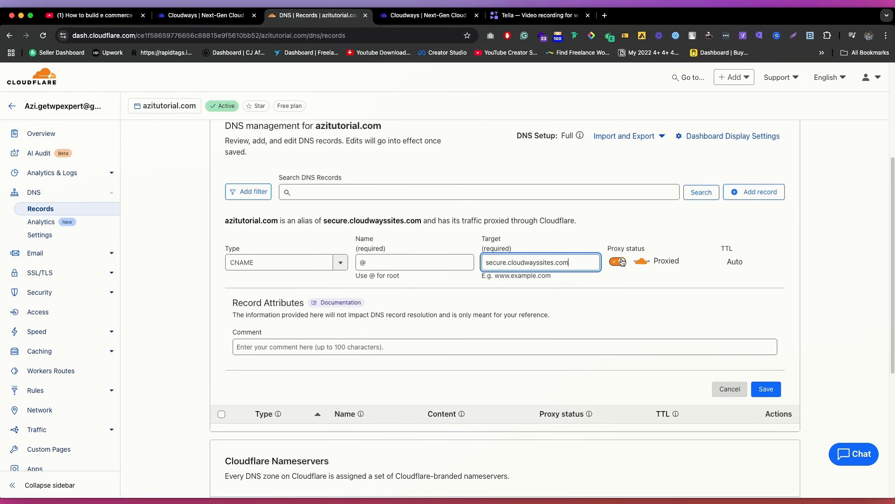
left_click(619, 262)
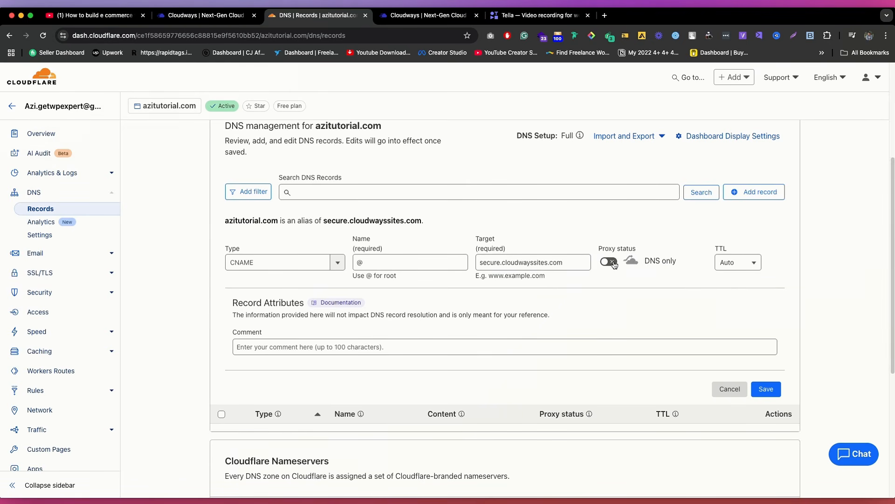
scroll(614, 278, "down", 1)
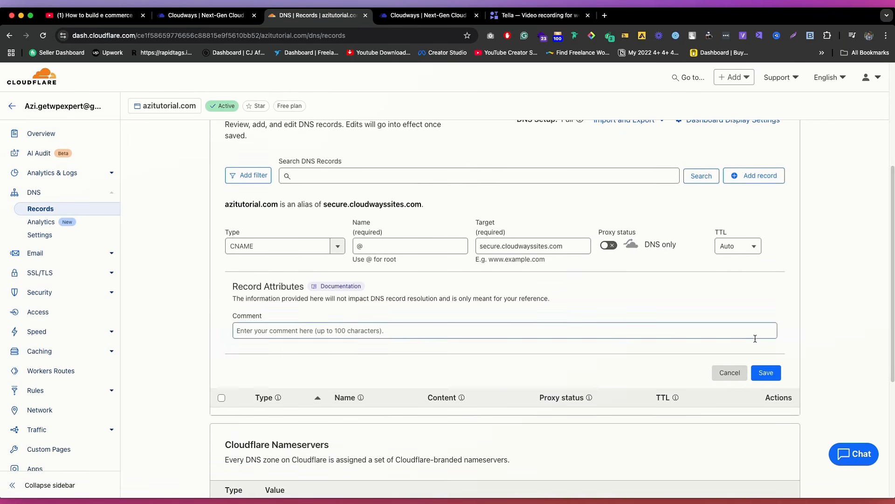
left_click(757, 369)
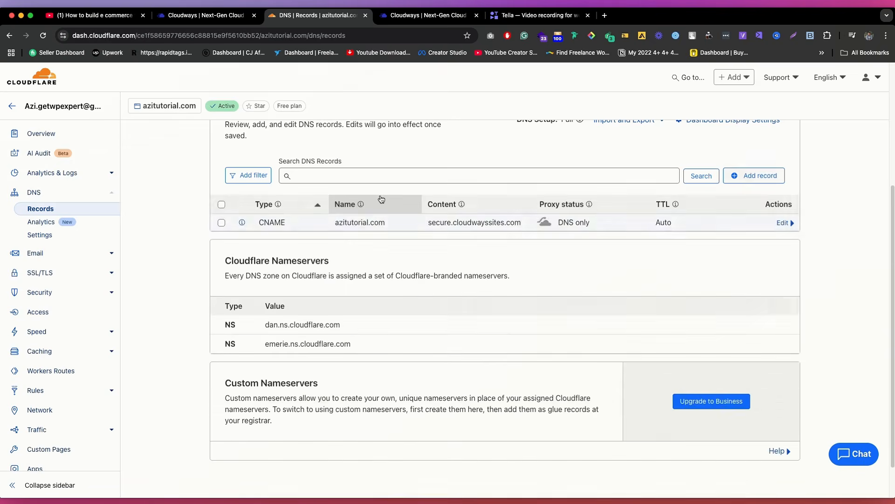
Step: Start a second CNAME record for the domain with secure.cloudwayssites.com as its target
left_click(742, 182)
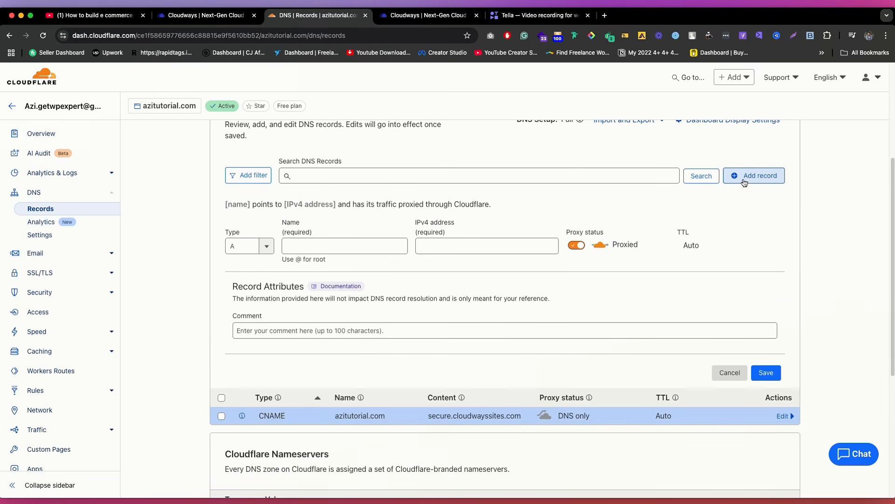
left_click(261, 245)
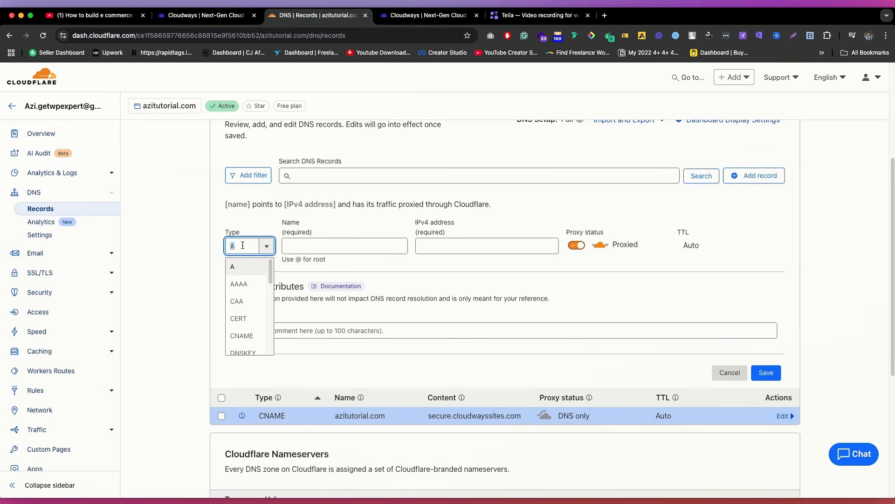
type("cna")
left_click(236, 267)
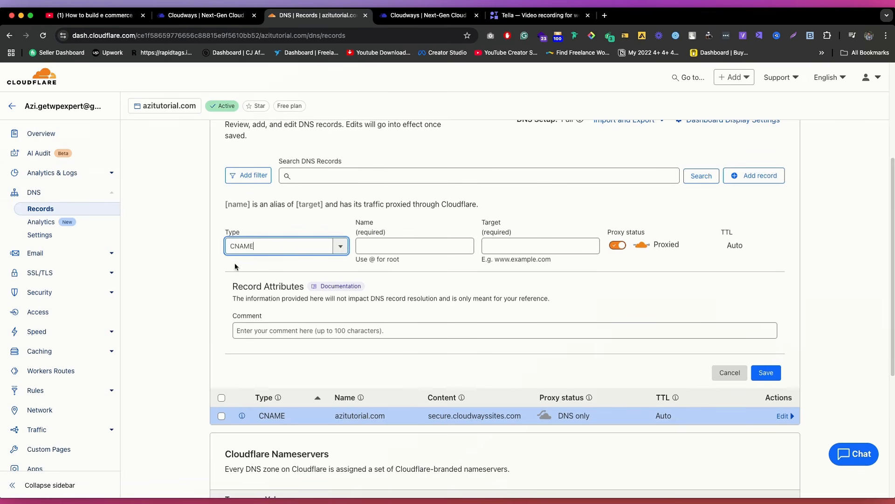
left_click(426, 15)
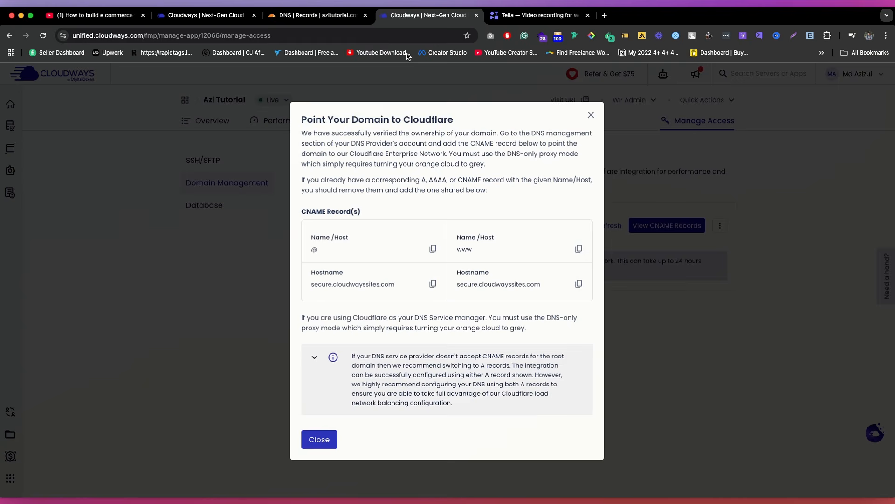
left_click(321, 15)
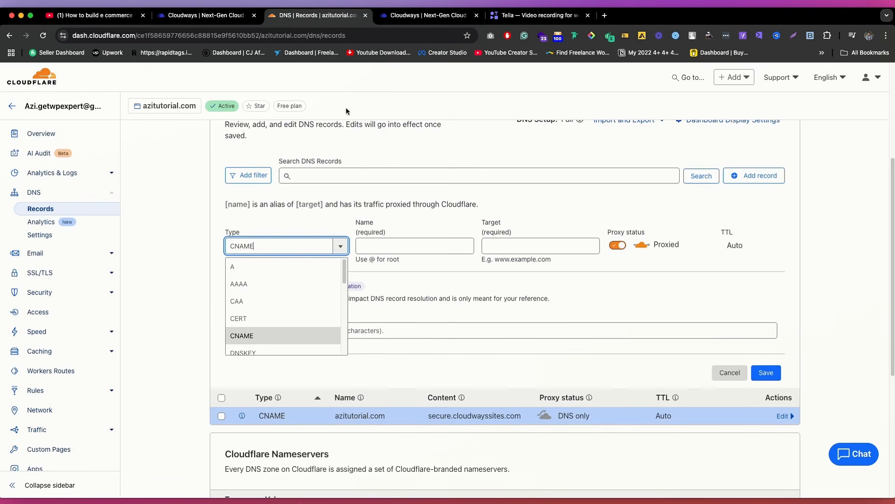
left_click(521, 242)
key("super+v")
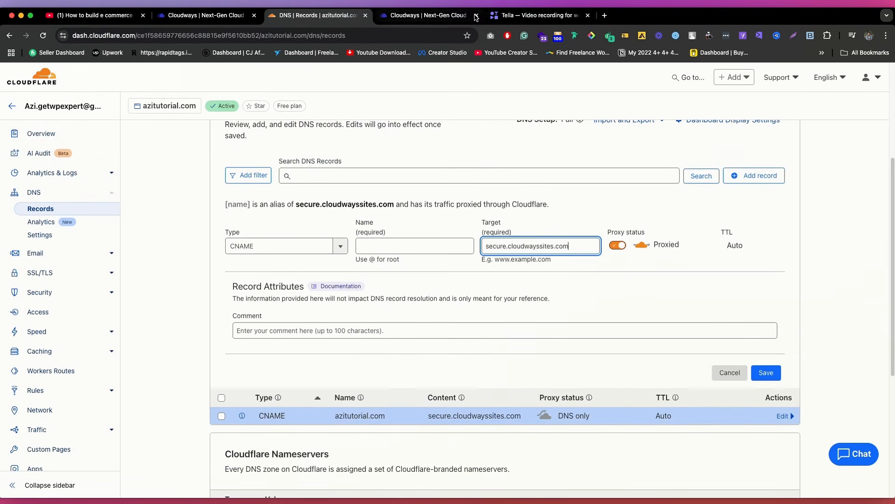
Step: Name the second CNAME record www using the host copied from Cloudways, set it to DNS only, and save it
left_click(429, 16)
left_click(578, 248)
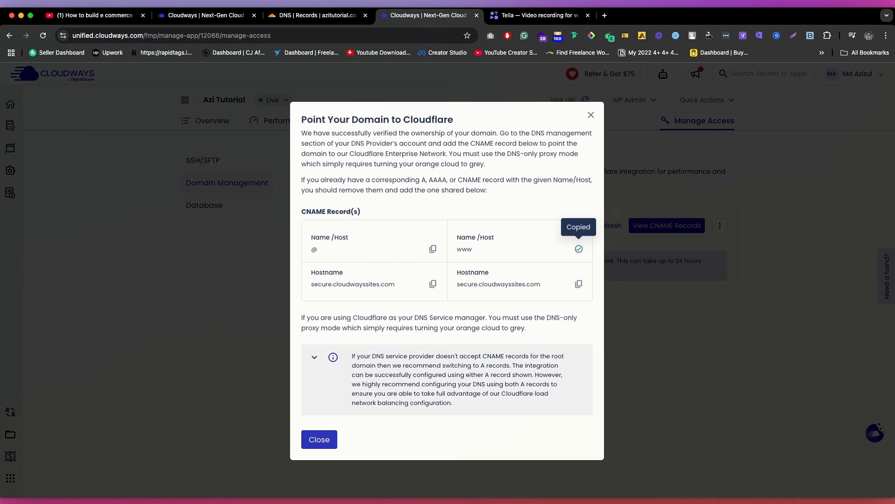
left_click(321, 15)
left_click(406, 241)
key("super+v")
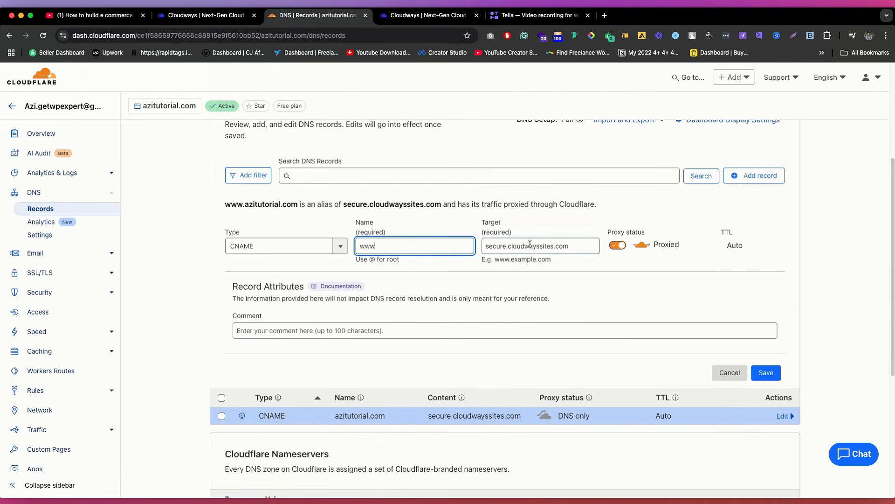
left_click(623, 244)
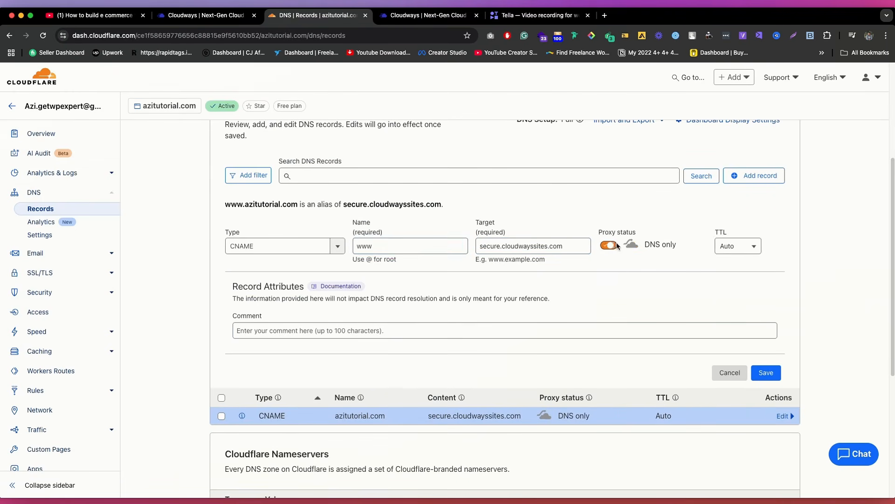
left_click(766, 373)
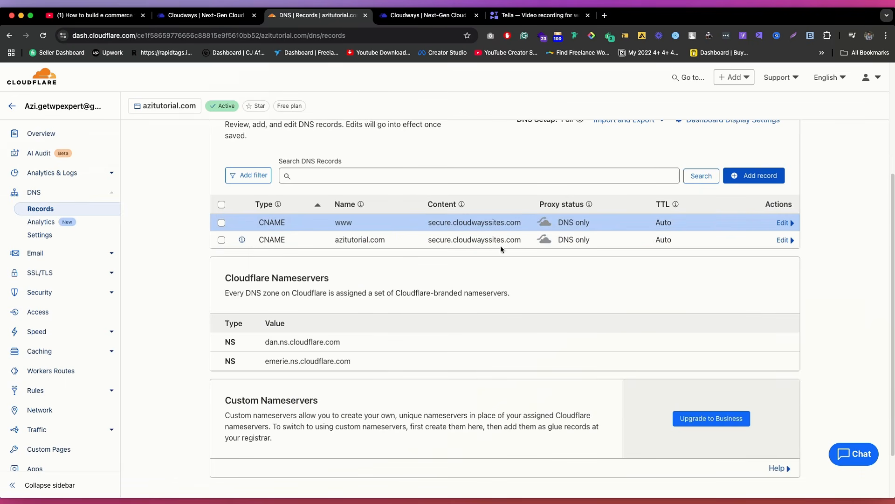
Step: Check azitutorial.com's DNS status in Cloudways Domain Management and close the CNAME records dialog
left_click(209, 15)
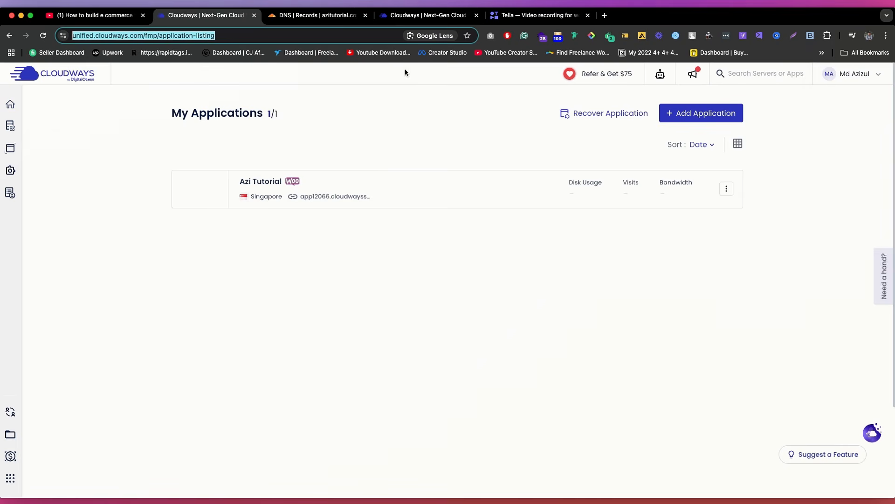
left_click(417, 15)
left_click(665, 225)
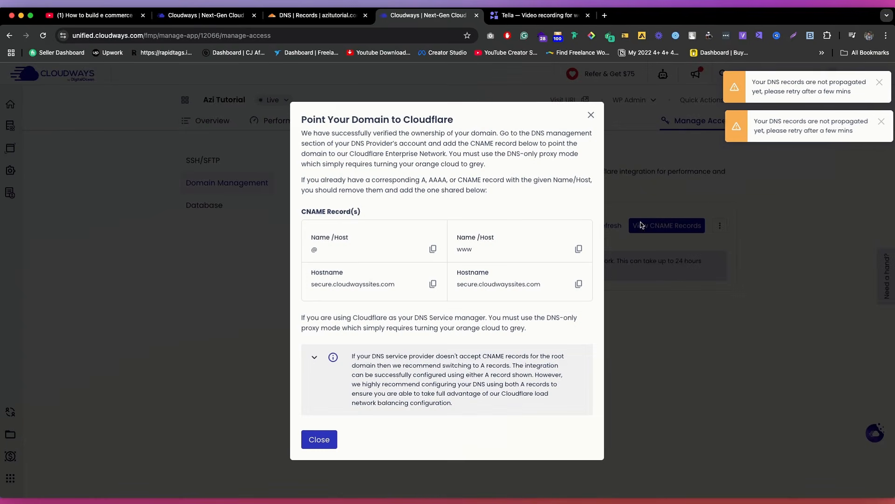
left_click(591, 115)
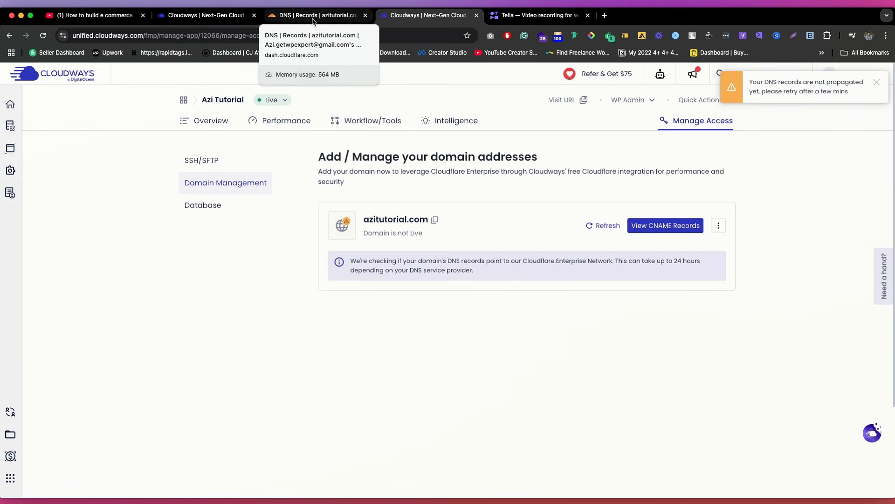
left_click(313, 19)
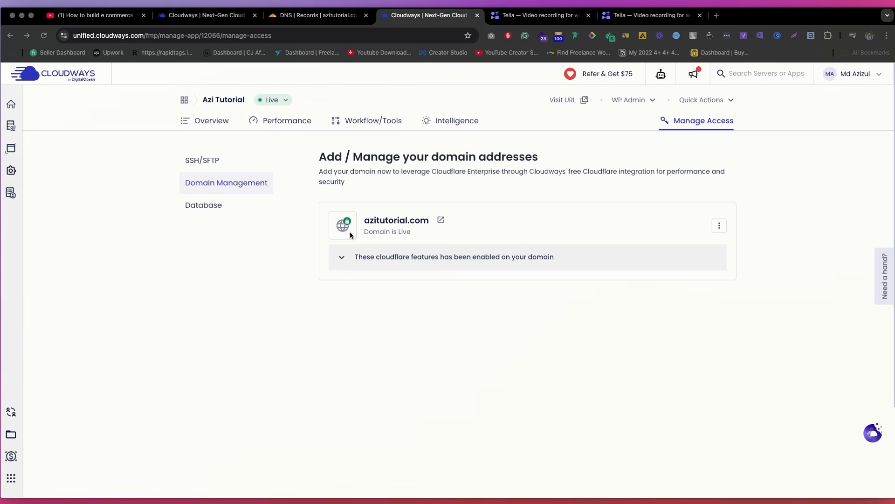
Step: Copy the application's WordPress admin password from its Overview page in Cloudways and log in to WordPress with it
left_click(207, 120)
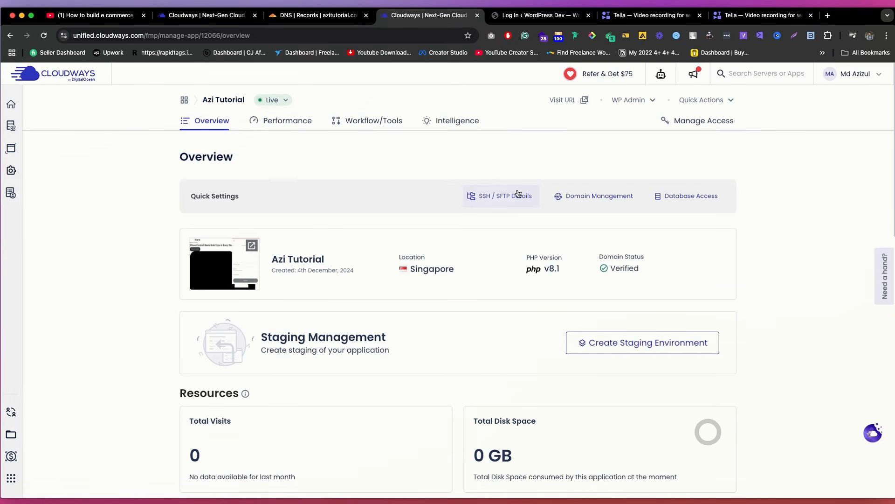
left_click(642, 103)
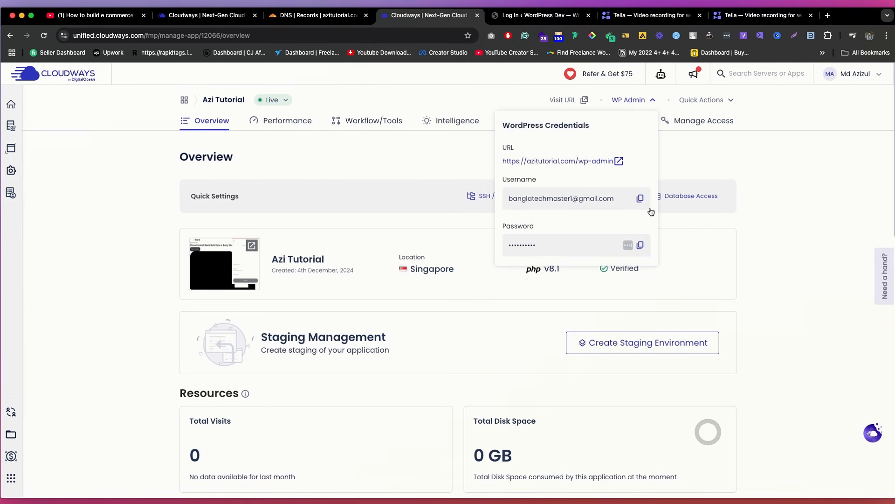
left_click(641, 246)
key("ctrl+Tab")
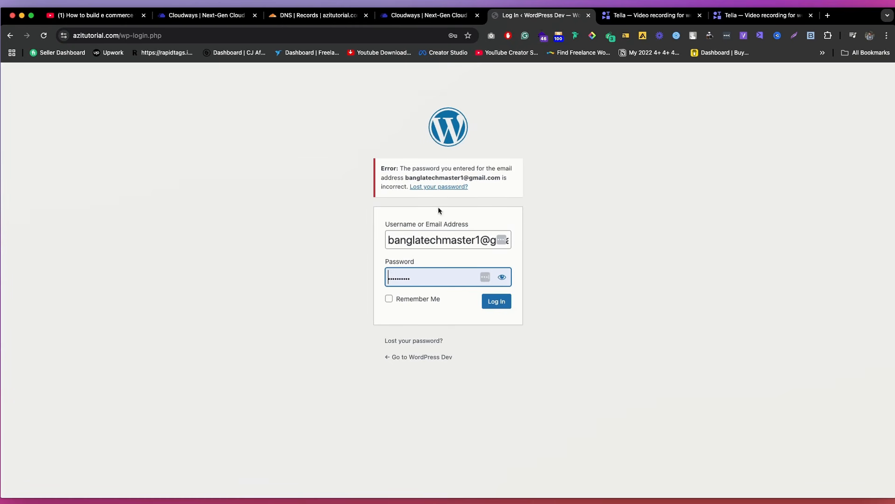
key("super+a")
key("super+v")
left_click(497, 296)
Step: Open the WordPress admin URL from the application's credentials in Cloudways and look over the WordPress dashboard
left_click(422, 18)
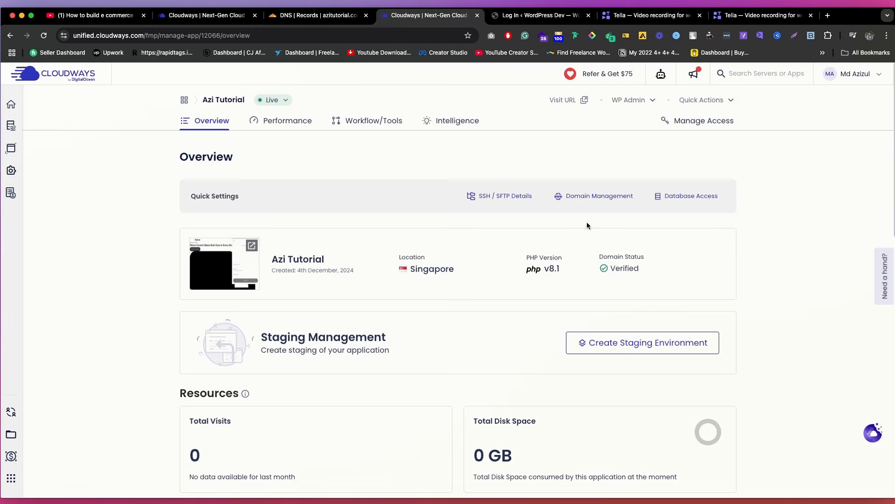
left_click(634, 101)
left_click(619, 161)
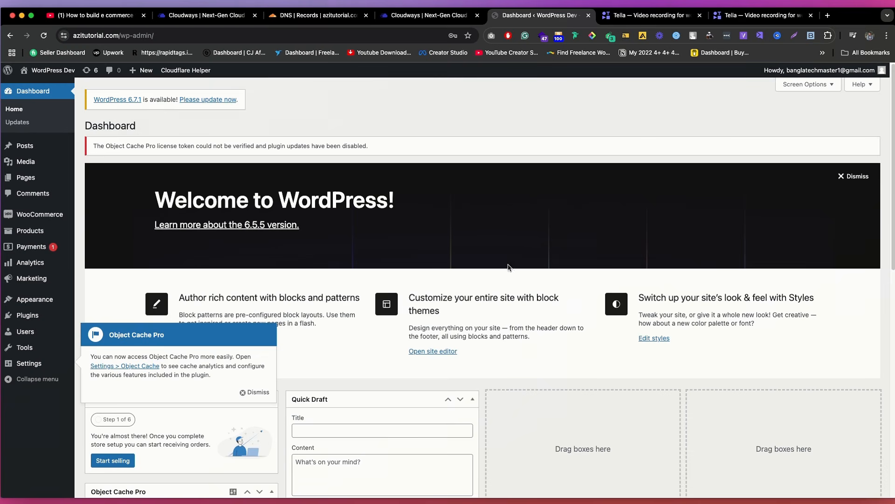
scroll(358, 198, "down", 1)
scroll(357, 198, "up", 1)
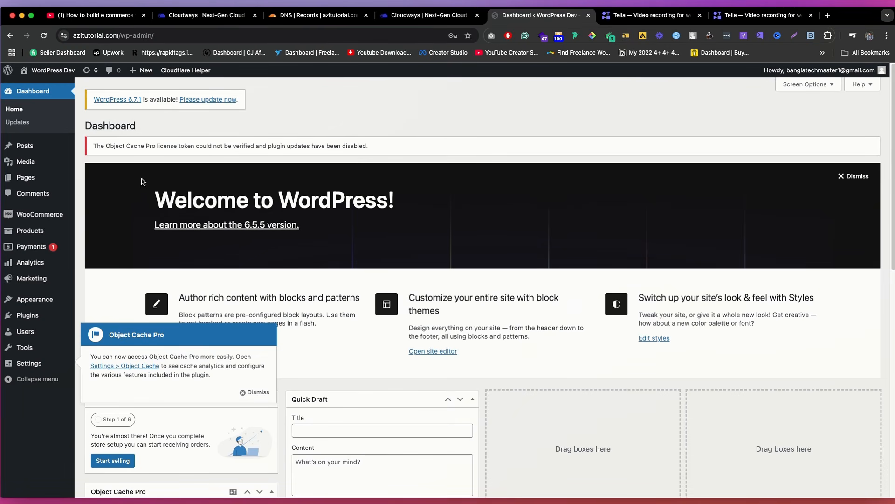
Step: Return to Cloudways, close the WordPress credentials, and show the list of Autonomous applications from the home page
left_click(408, 18)
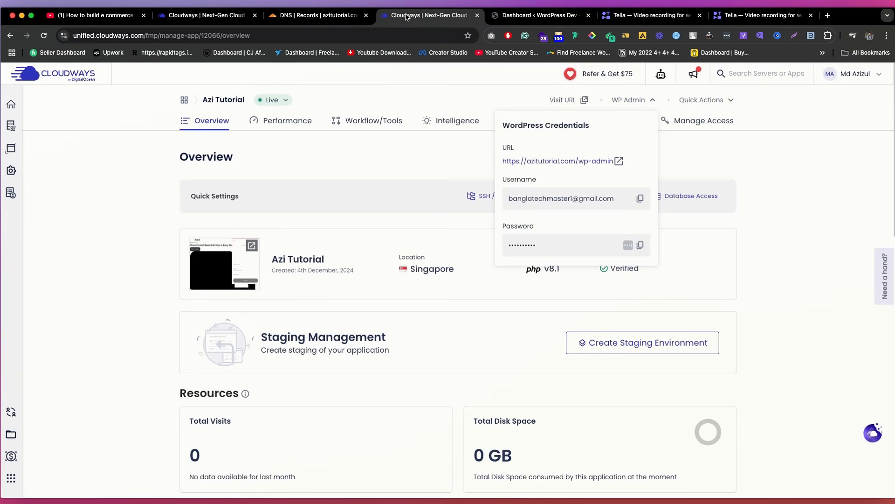
left_click(249, 181)
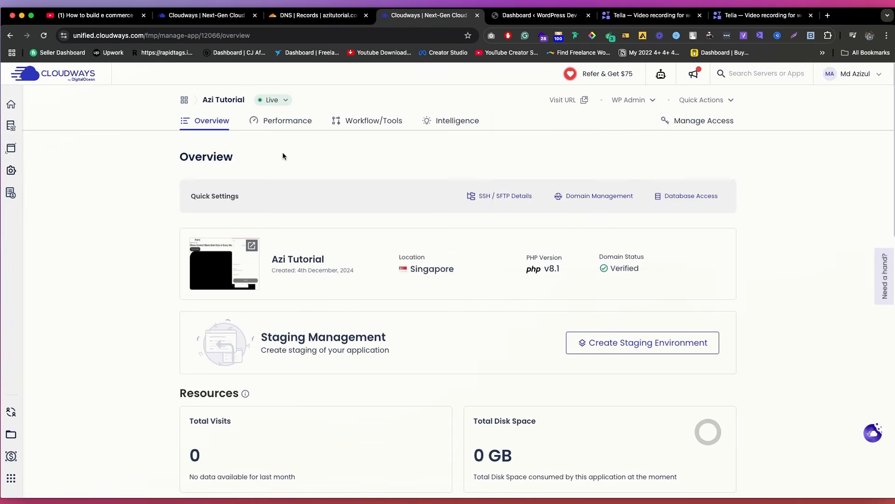
left_click(11, 105)
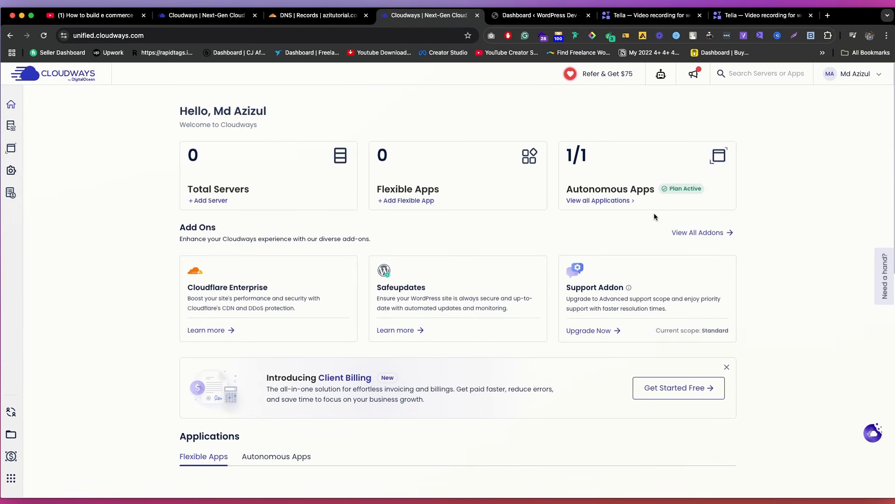
left_click(623, 205)
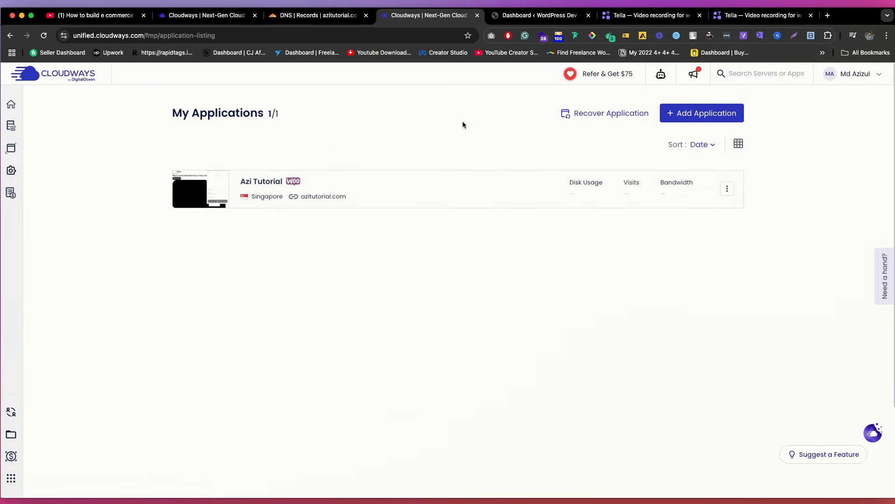
Step: Open the Azi Tutorial application's overview in Cloudways, view its WordPress admin credentials and close them
left_click(402, 190)
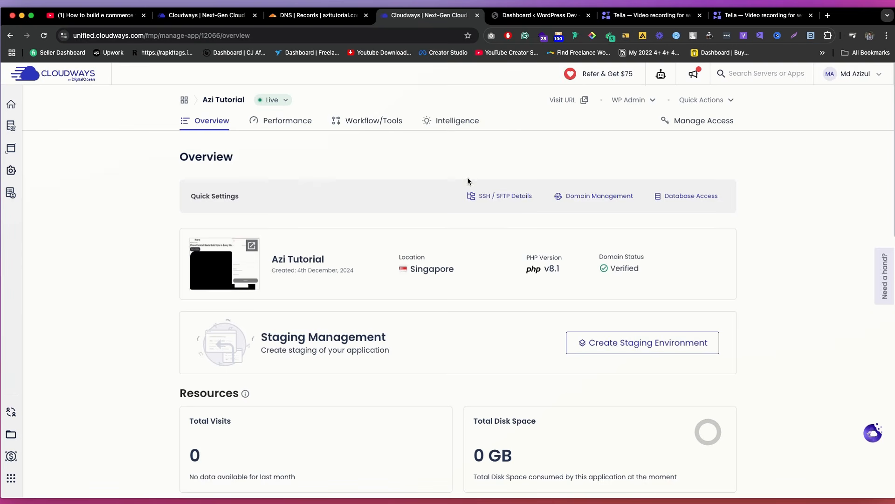
left_click(641, 101)
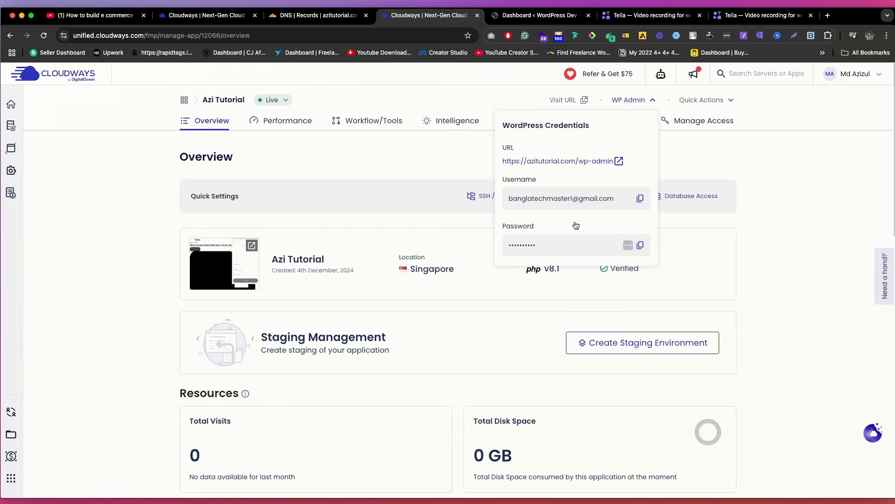
left_click(349, 190)
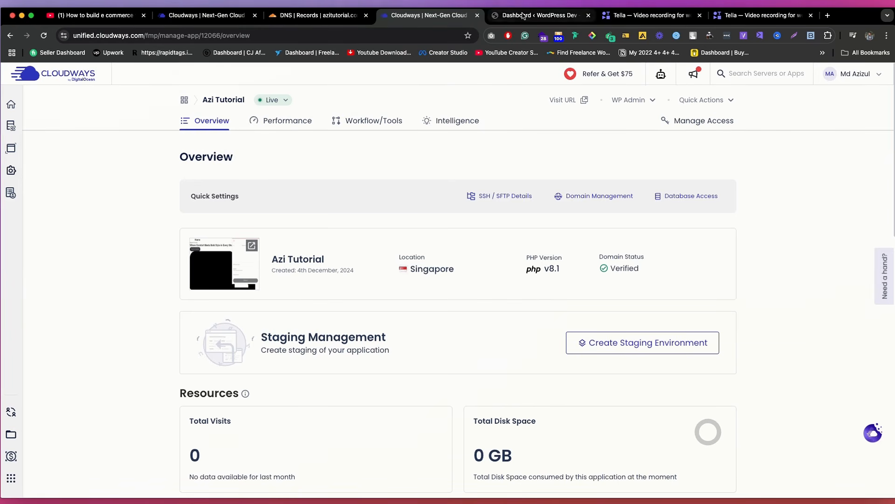
Step: Switch to the WordPress dashboard and examine the domain and wp-admin parts of its address
left_click(536, 15)
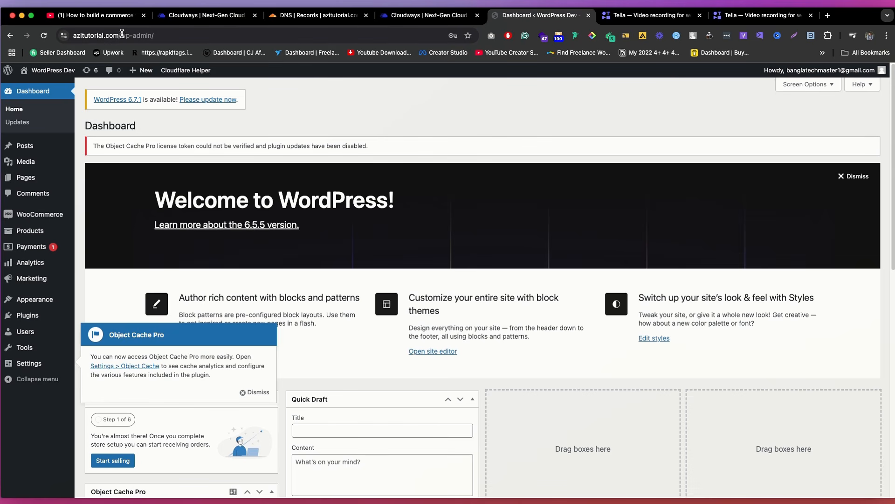
left_click_drag(121, 34, 43, 35)
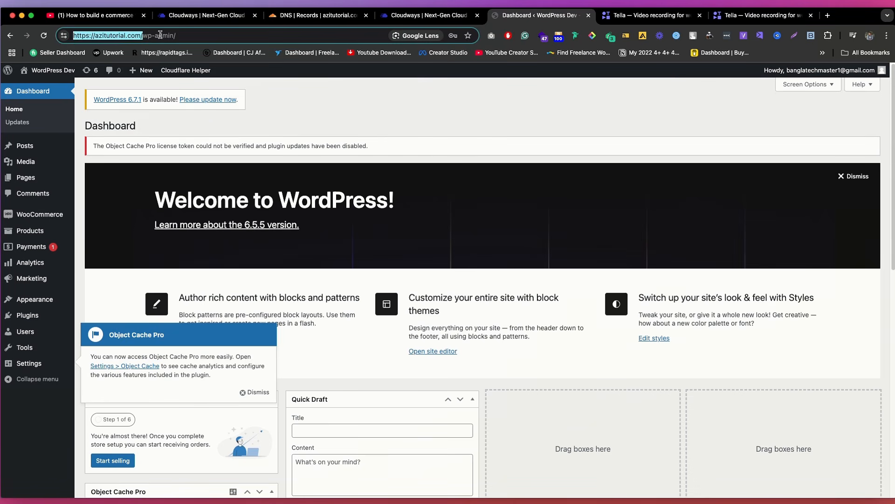
left_click(155, 36)
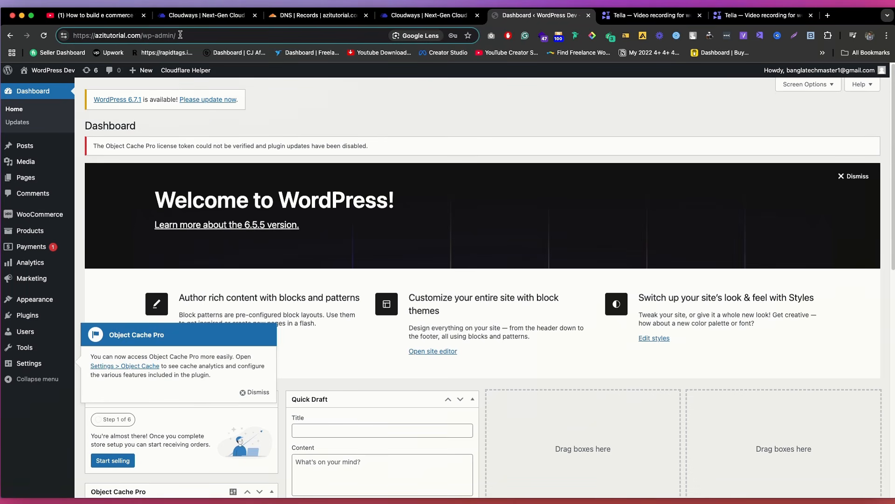
left_click_drag(180, 35, 151, 36)
left_click(229, 34)
Step: Open the public azitutorial.com site in a new tab from the WordPress dashboard and look over its home page
mouse_move(46, 70)
left_click(28, 87, "super")
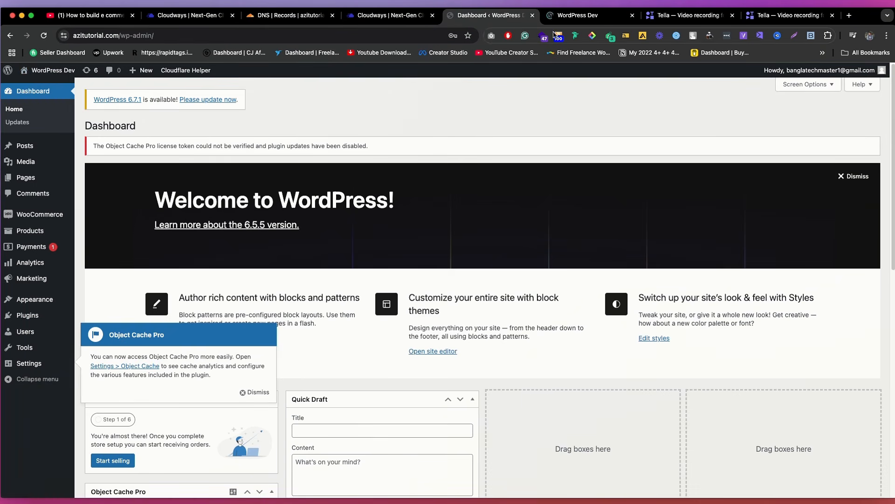
left_click(578, 15)
scroll(287, 127, "down", 5)
scroll(287, 124, "up", 5)
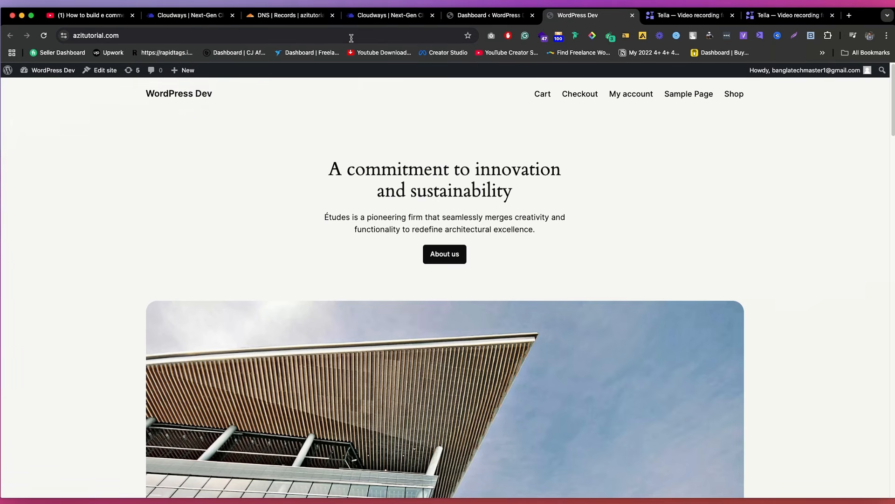
Step: Compare the WordPress admin dashboard with the public azitutorial.com home page and its address
left_click(484, 18)
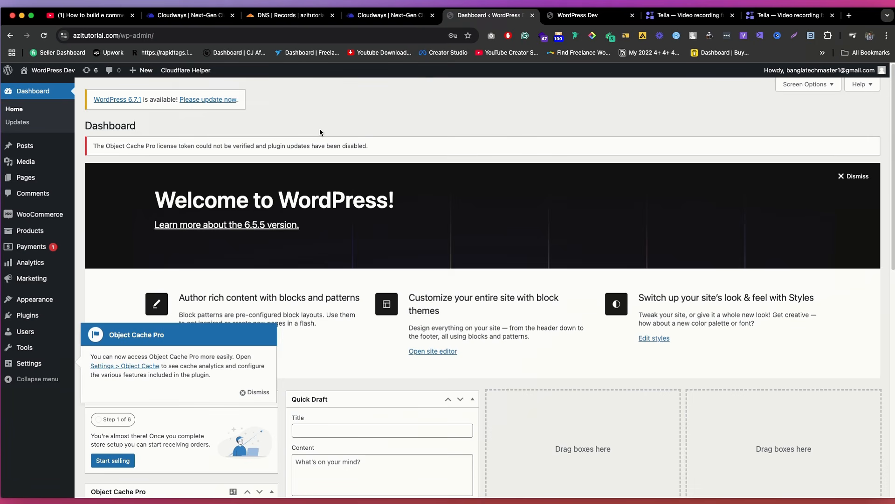
left_click(564, 17)
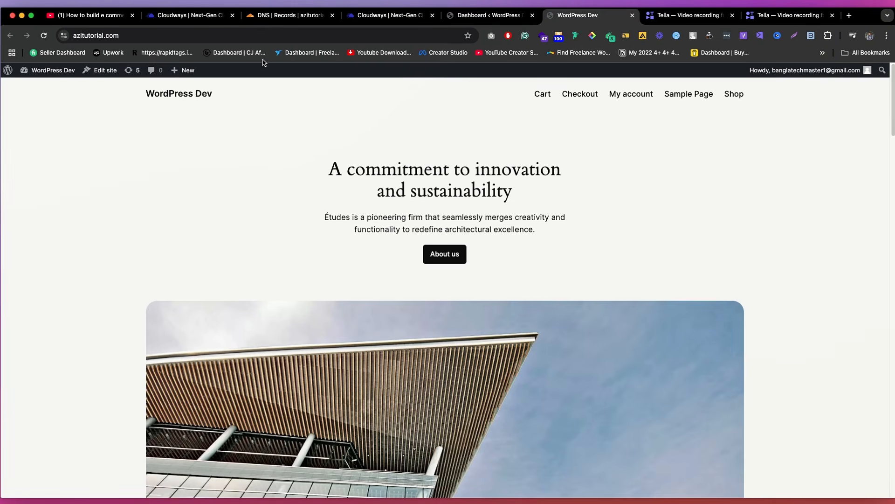
left_click(253, 36)
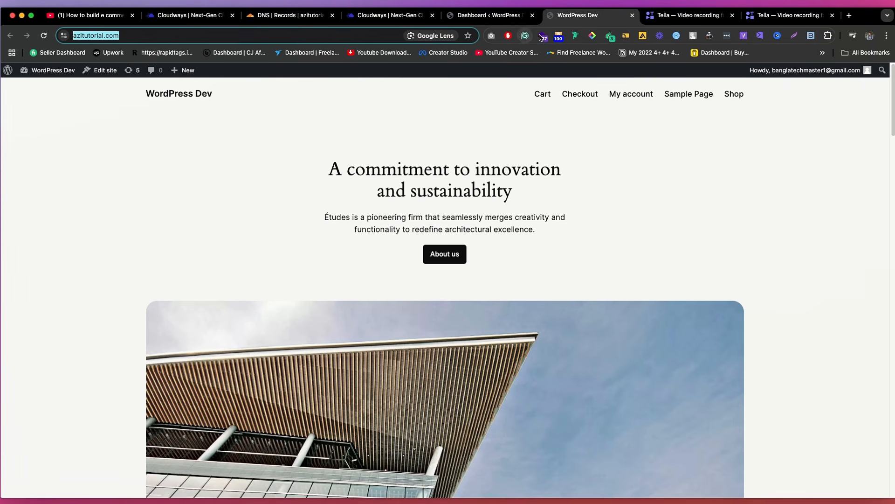
scroll(536, 172, "down", 10)
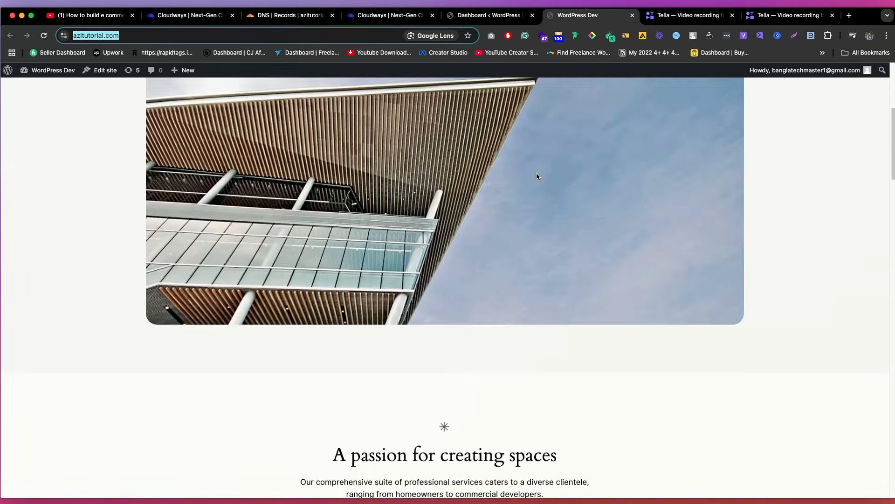
scroll(535, 172, "up", 10)
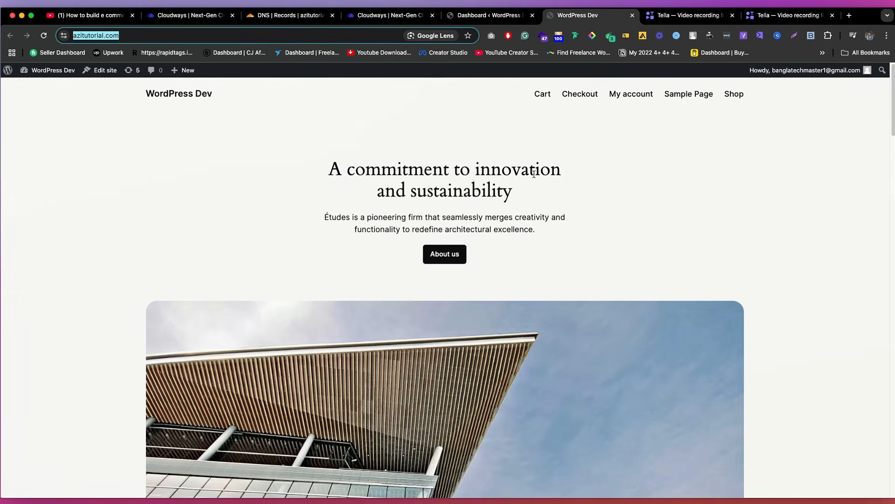
left_click(488, 17)
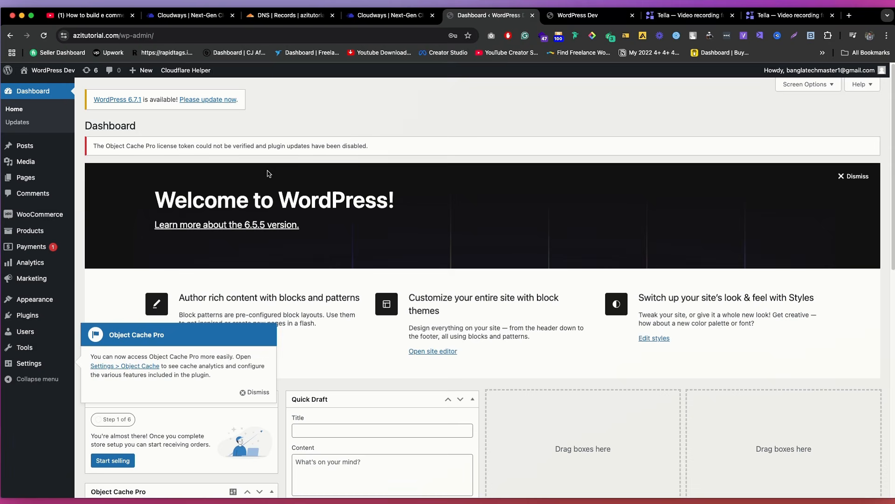
left_click(551, 21)
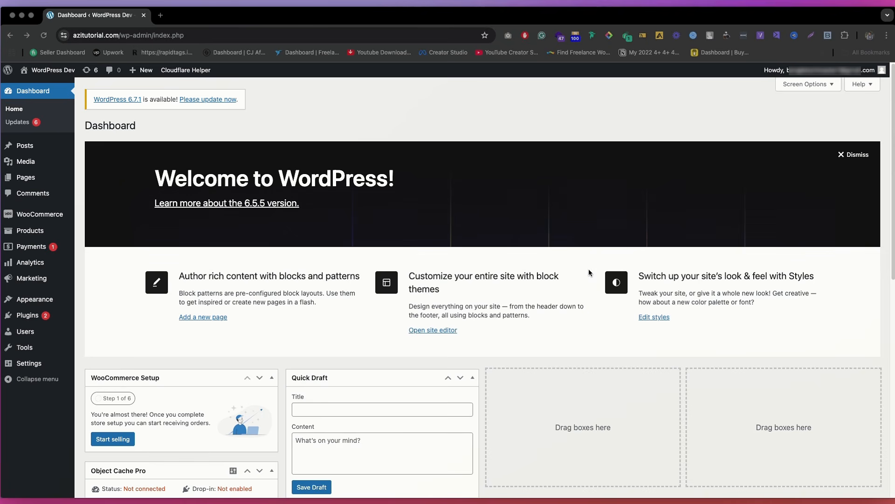
Step: Dismiss the Welcome to WordPress panel on the dashboard
left_click(541, 165)
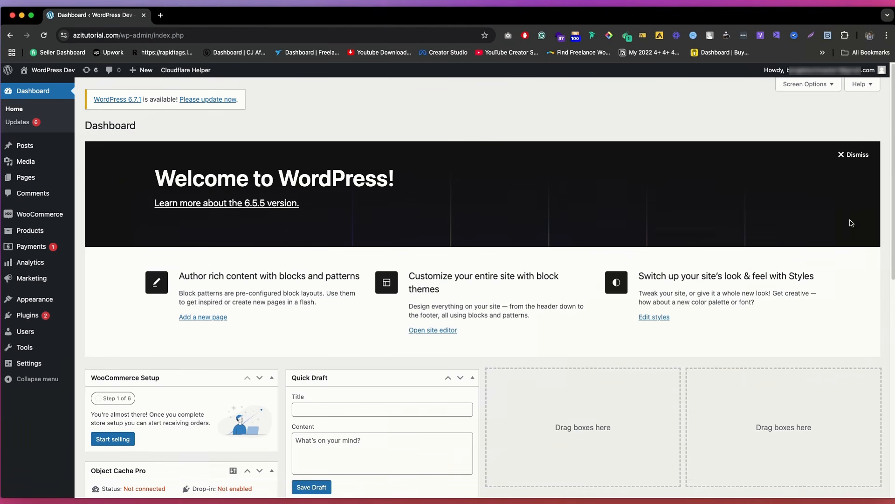
left_click(853, 226)
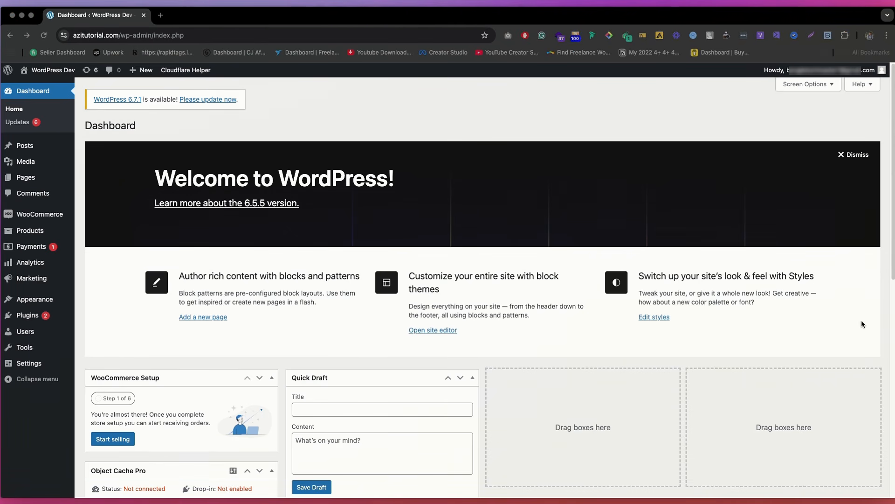
left_click(730, 121)
left_click(857, 158)
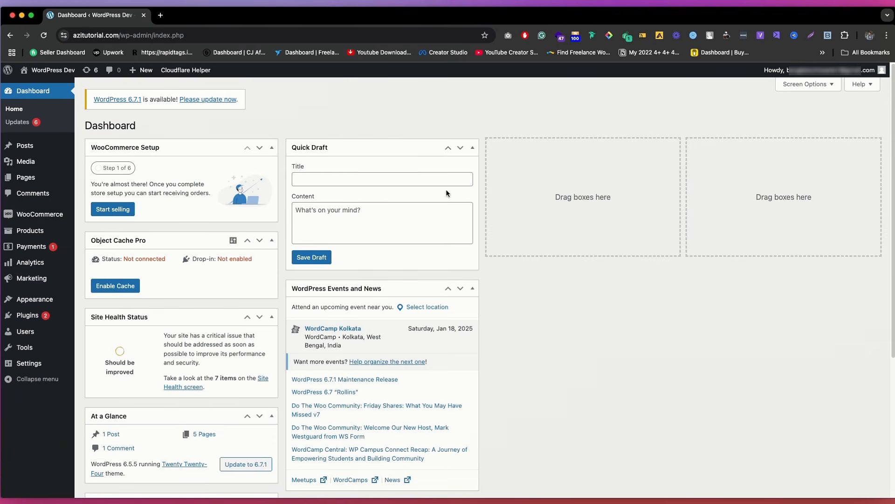
Step: Hide the WooCommerce Setup, Site Health Status and At a Glance boxes from the dashboard using Screen Options
left_click(819, 85)
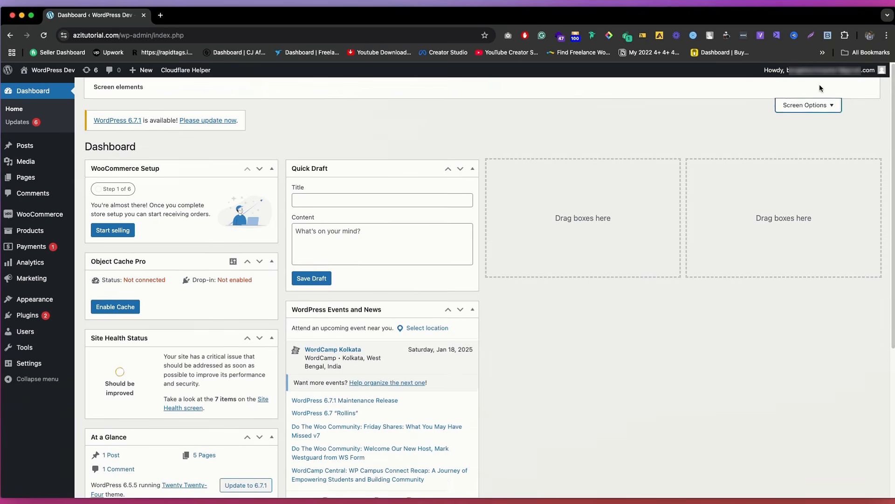
left_click(142, 126)
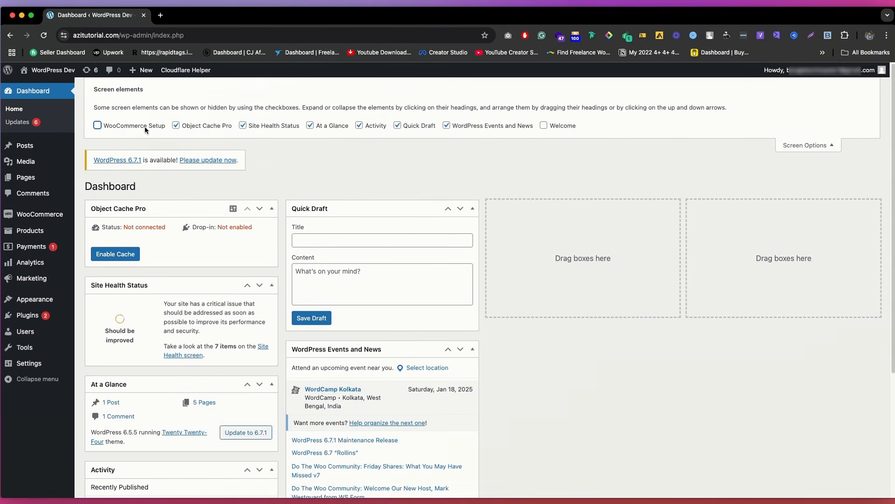
left_click(205, 125)
left_click(264, 127)
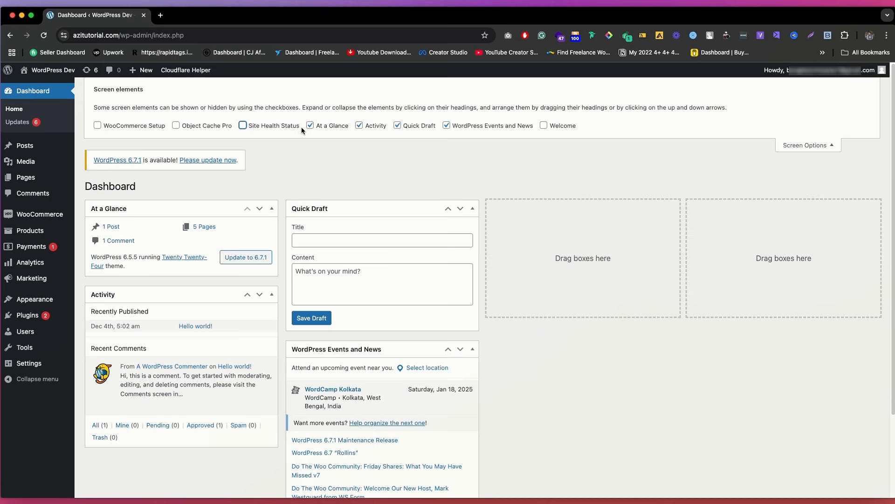
left_click(230, 127)
left_click(333, 126)
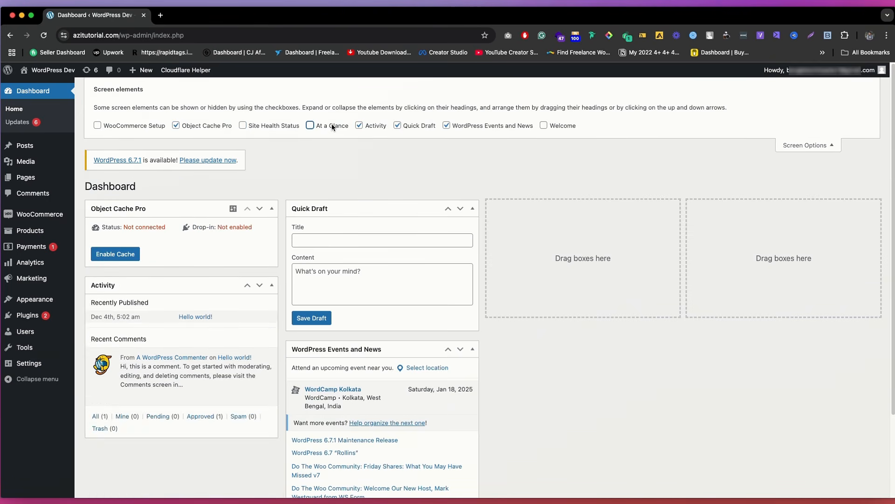
left_click(333, 127)
left_click(256, 129)
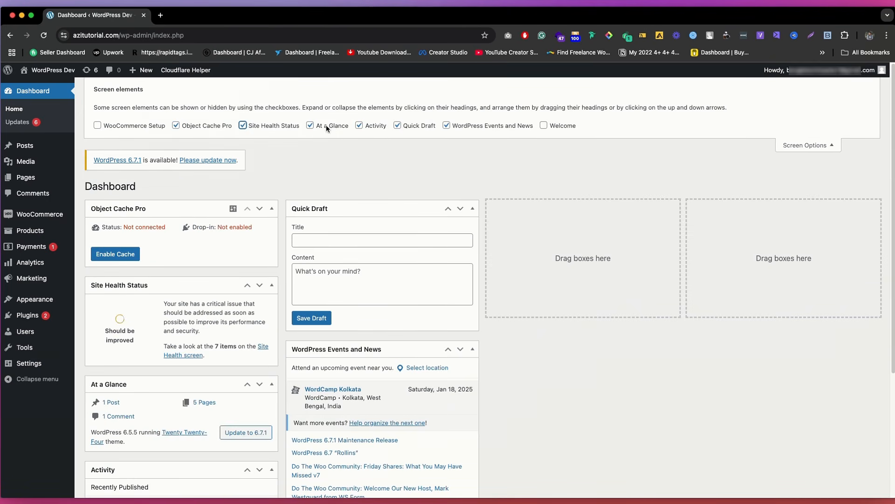
left_click(327, 127)
left_click(246, 129)
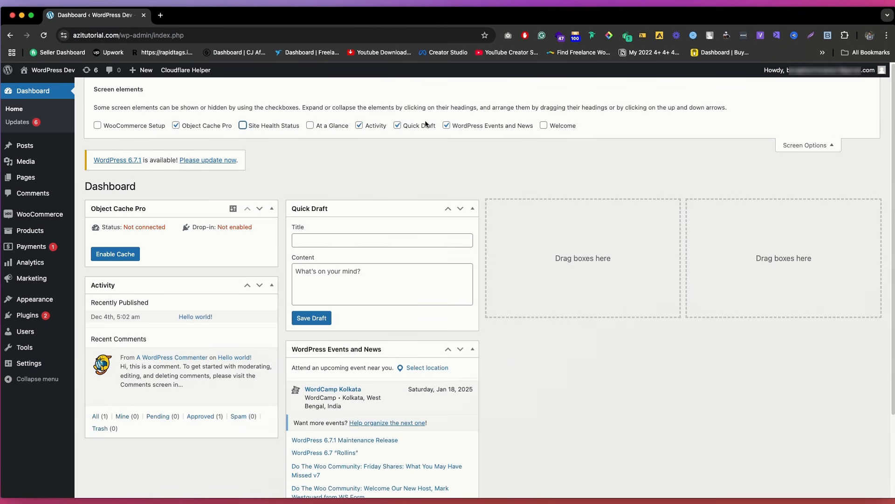
Step: Hide the Quick Draft, WordPress Events and News, Object Cache Pro and Activity boxes and close Screen Options
left_click(426, 125)
left_click(469, 126)
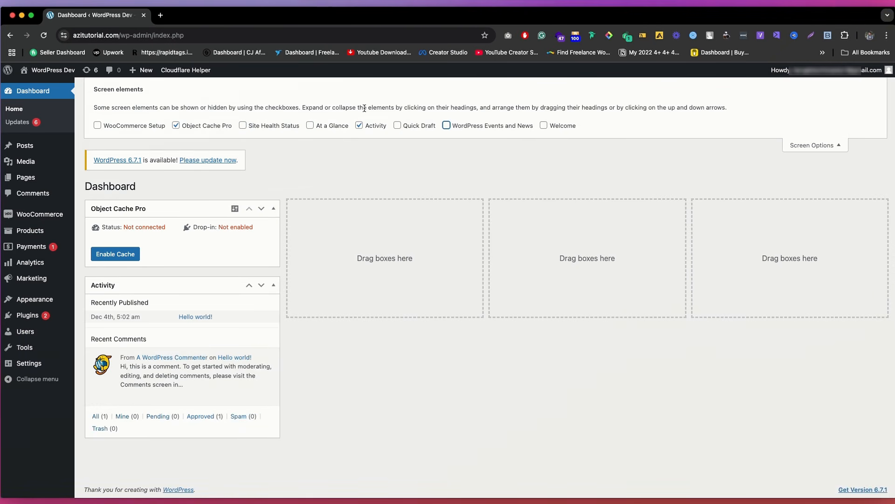
left_click(177, 126)
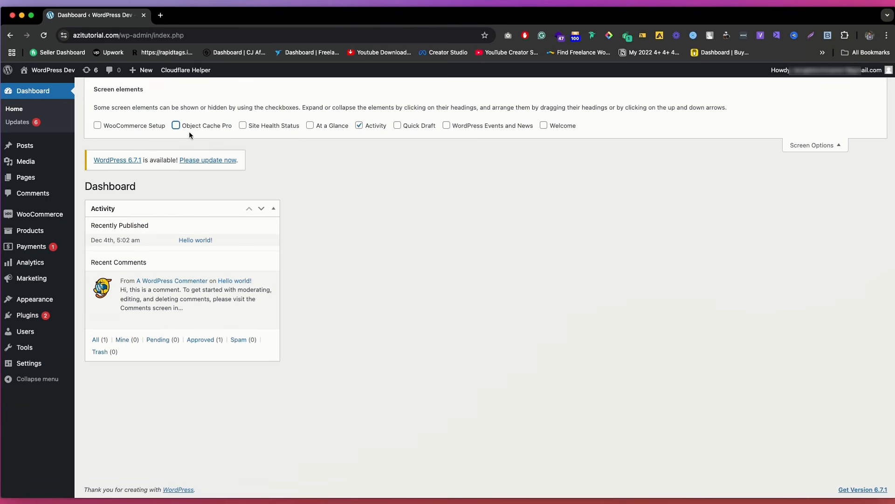
left_click(359, 125)
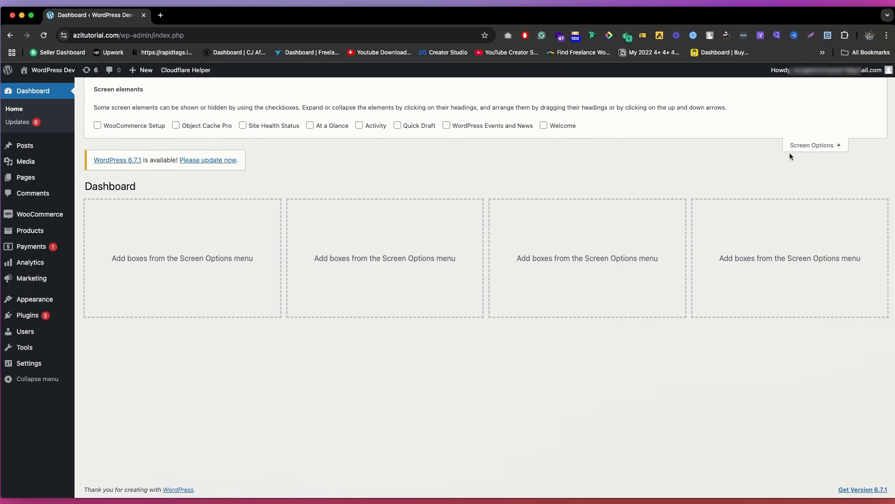
left_click(820, 147)
Step: Open the WordPress Updates page and review the available core, plugin and theme updates
left_click(21, 125)
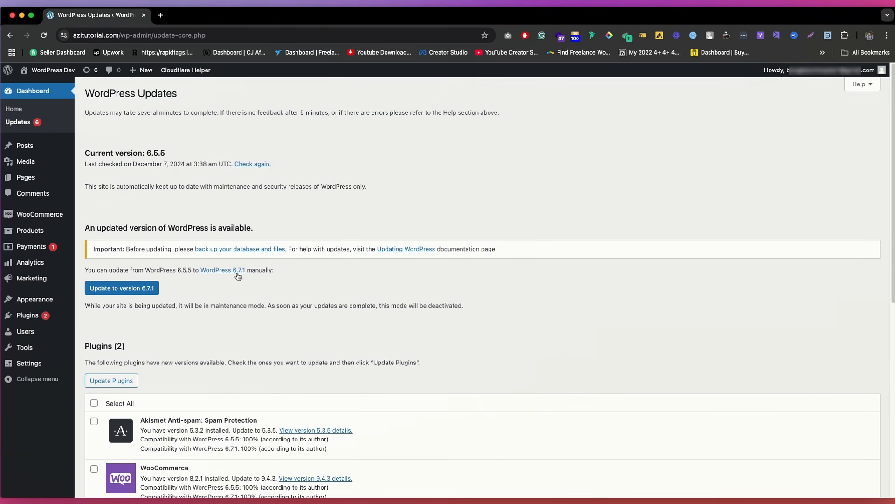
scroll(238, 276, "down", 7)
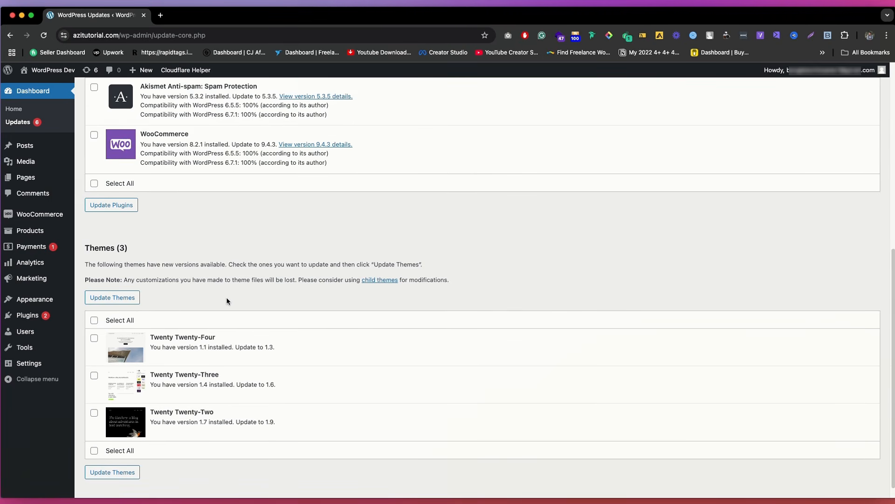
scroll(225, 297, "up", 7)
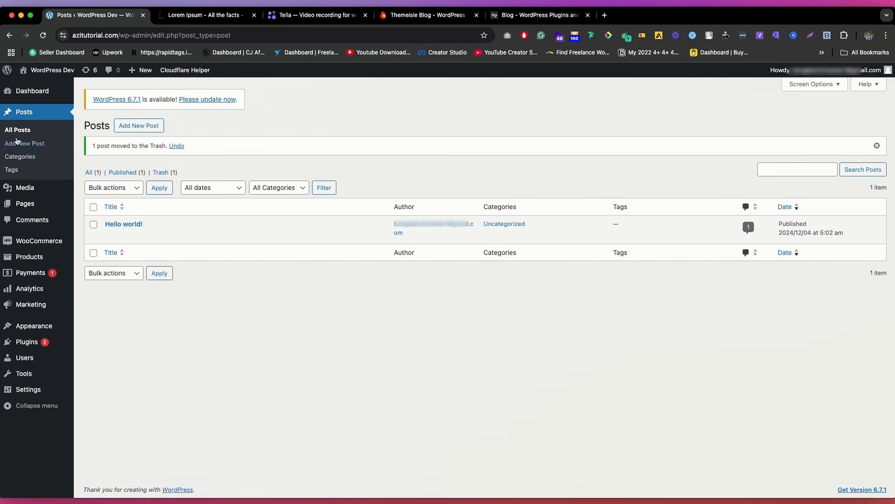
Step: Show all posts in WordPress and view the WP Full Pay plugin review on the Themeisle blog as an example post
left_click(18, 131)
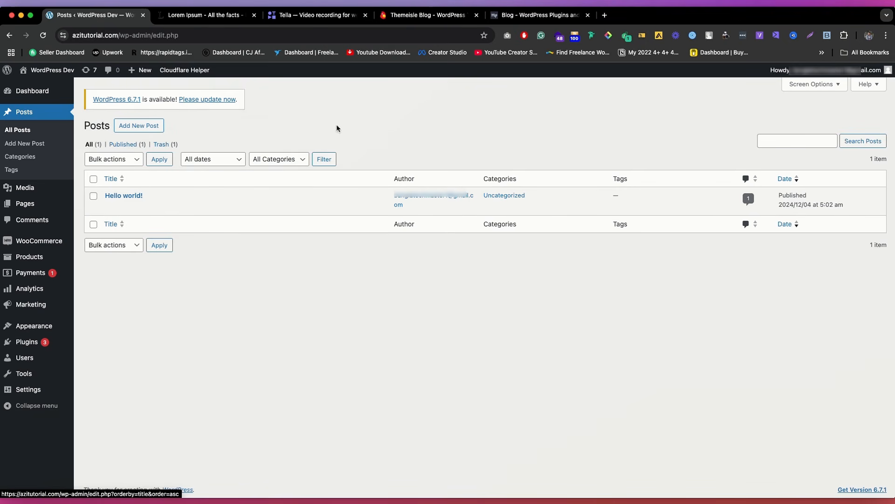
left_click(412, 19)
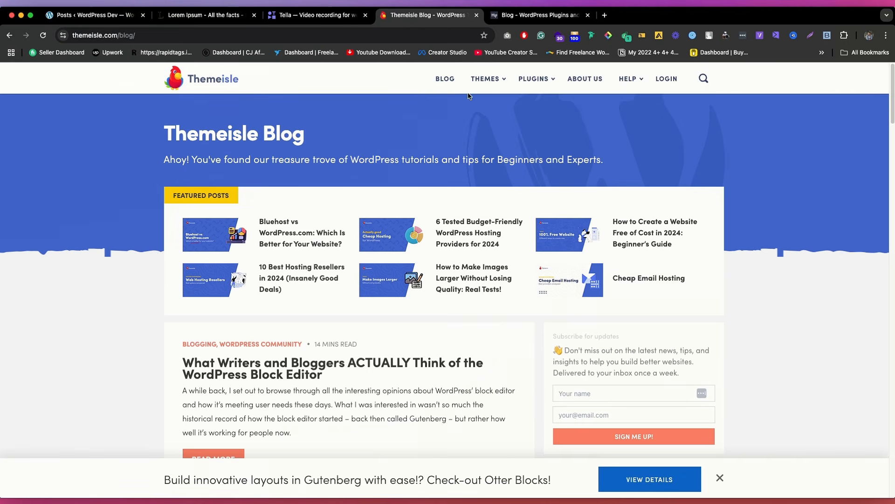
scroll(379, 231, "down", 12)
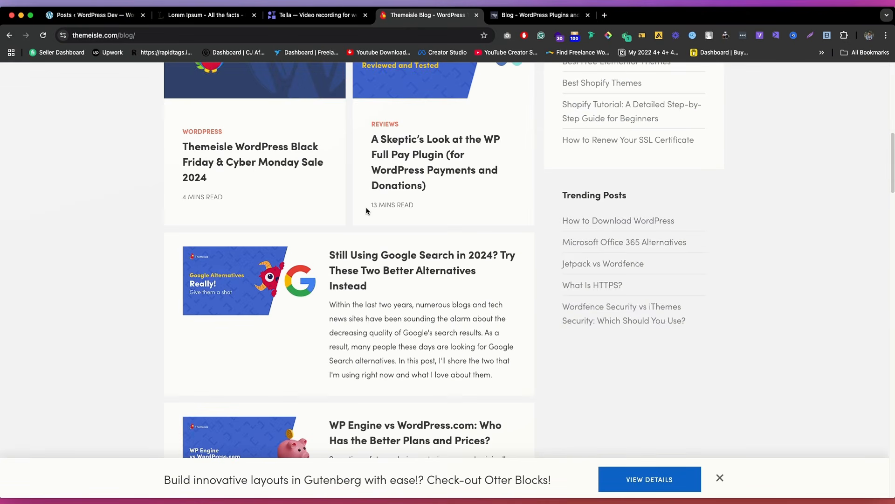
left_click(450, 157)
scroll(452, 219, "down", 5)
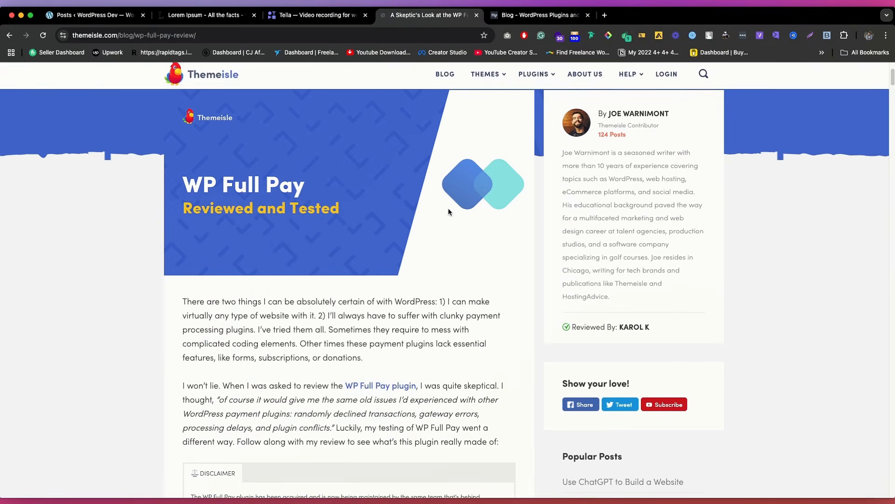
scroll(449, 211, "down", 15)
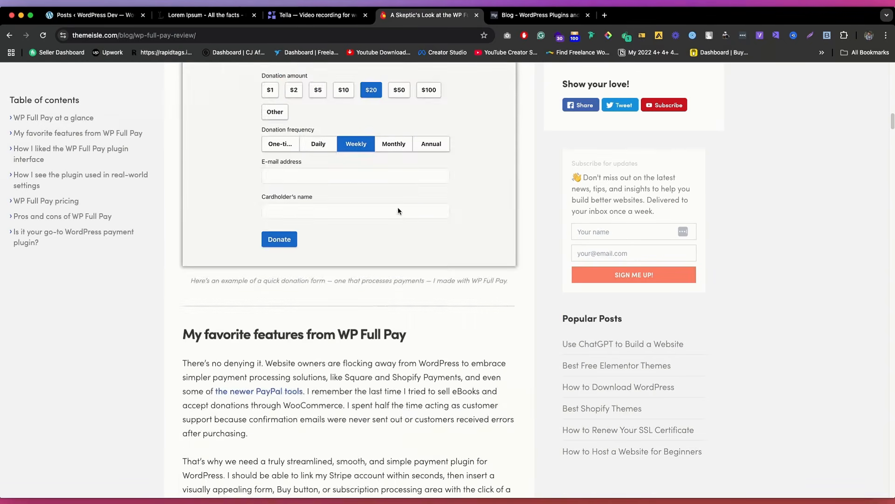
Step: Return to the WordPress posts list and start a new post with the title "Title"
scroll(393, 180, "down", 9)
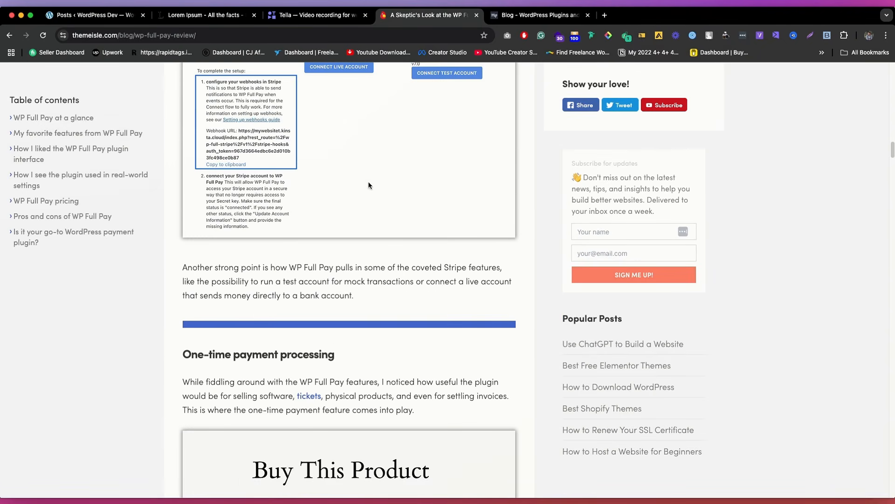
left_click(120, 15)
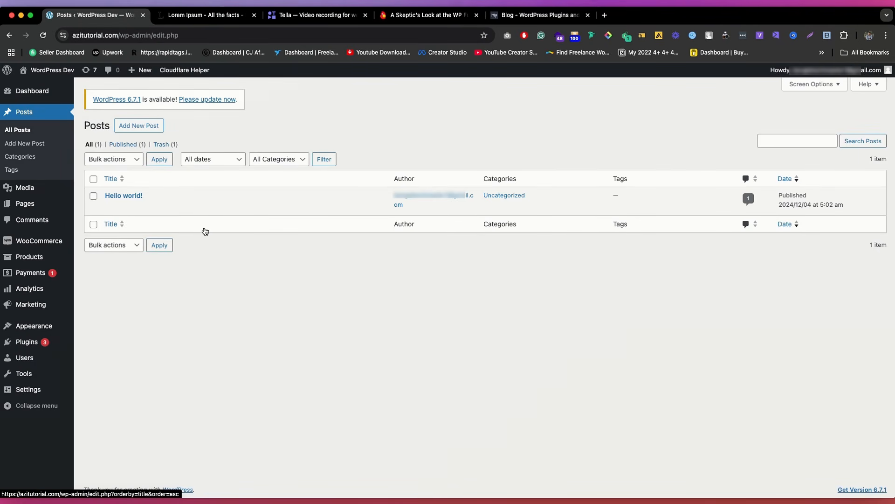
left_click(42, 148)
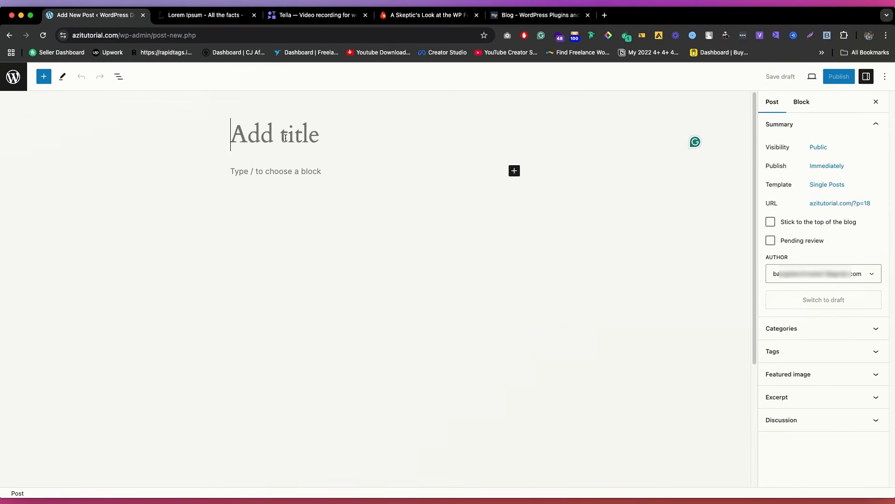
type("Title")
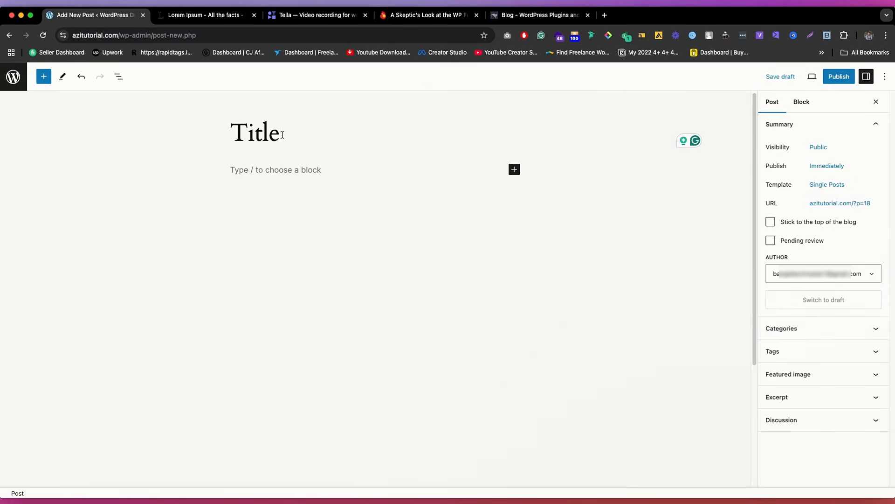
Step: Copy the "What is Lorem Ipsum" paragraph from lipsum.com and paste it four times into the post body
left_click(222, 18)
triple_click(335, 271)
key("super+c")
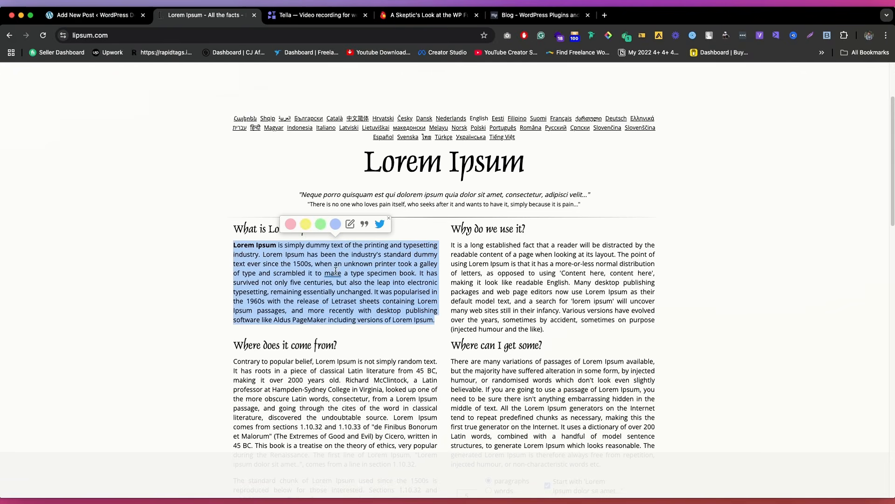
left_click(93, 15)
left_click(290, 173)
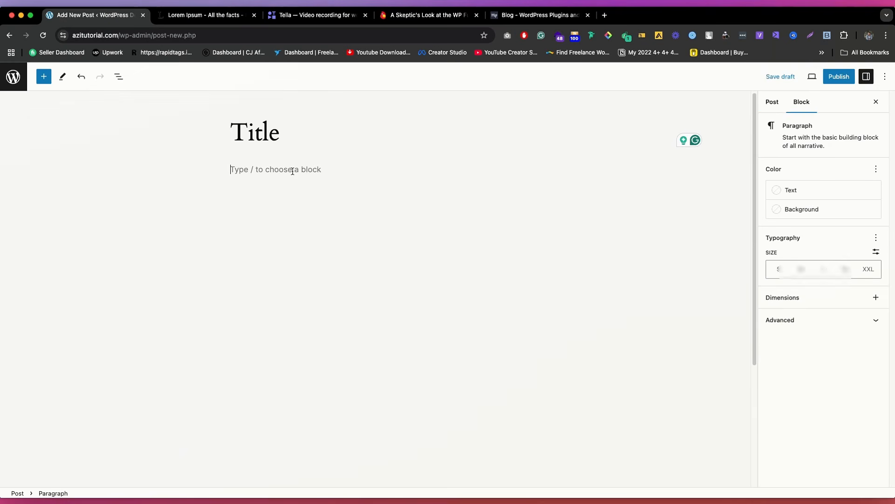
key("super+v")
key("Return")
key("Return")
key("super+v")
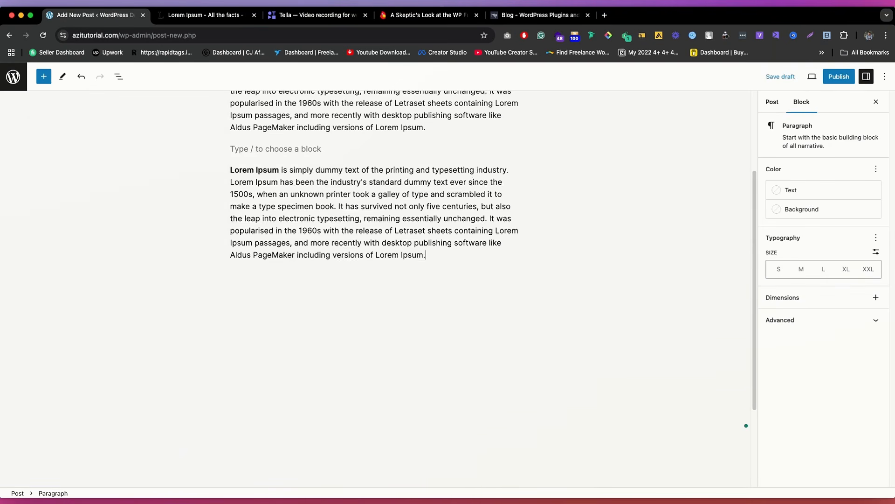
key("Return")
key("super+v")
key("Return")
key("super+v")
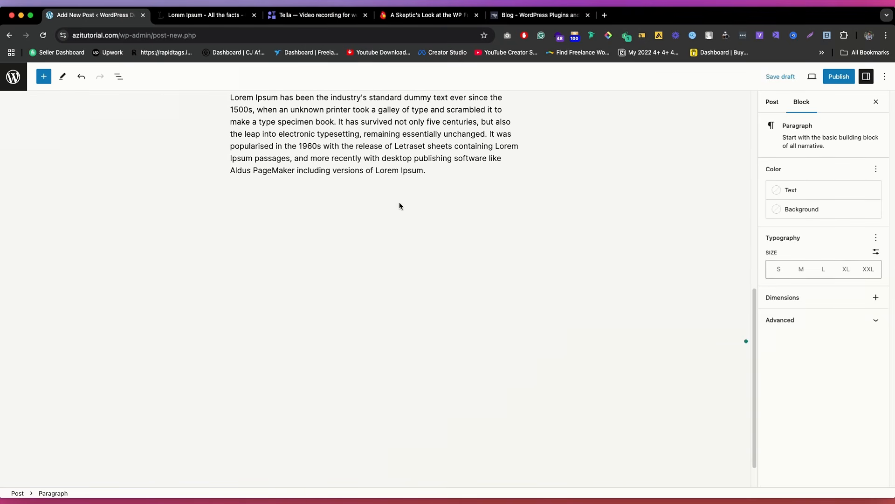
Step: Browse the content blocks available below the last paragraph, using both the slash list and the full block library
key("Return")
key("Return")
type("/")
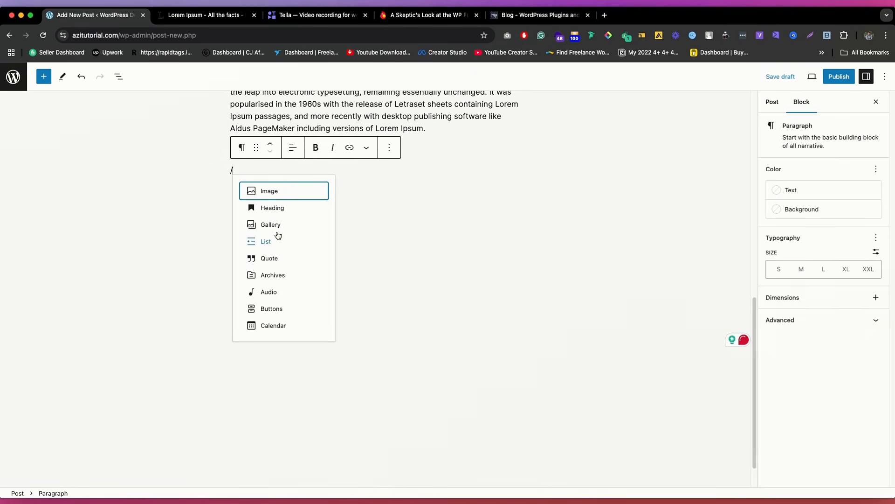
left_click(44, 77)
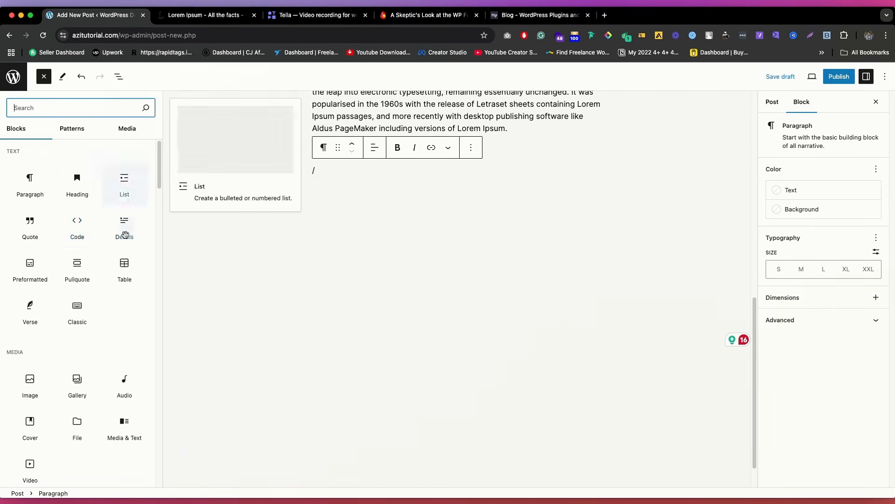
scroll(94, 233, "down", 10)
scroll(89, 238, "up", 10)
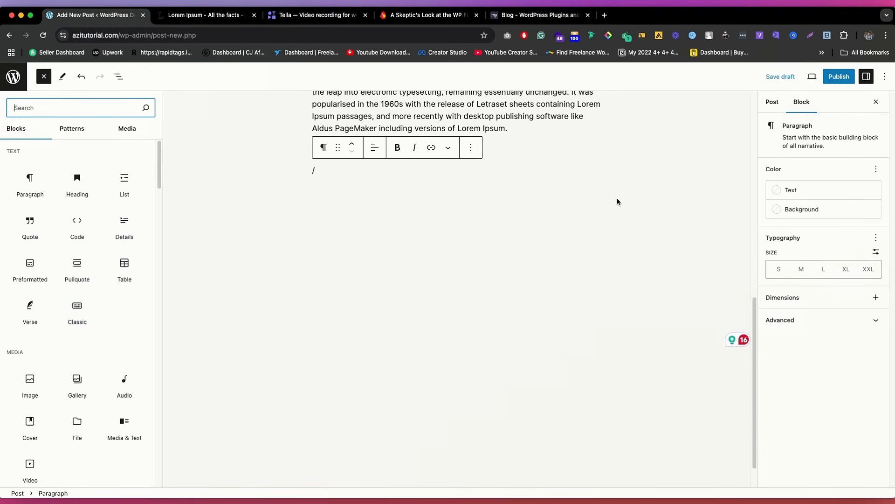
scroll(466, 158, "up", 2)
left_click(498, 142)
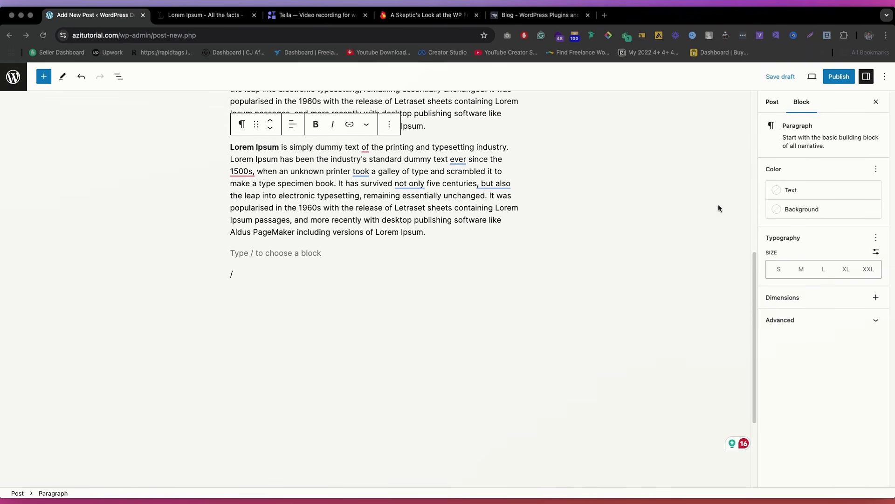
Step: Review the block and post settings, expanding Categories, Tags, Featured image and Excerpt
left_click(776, 106)
left_click(800, 106)
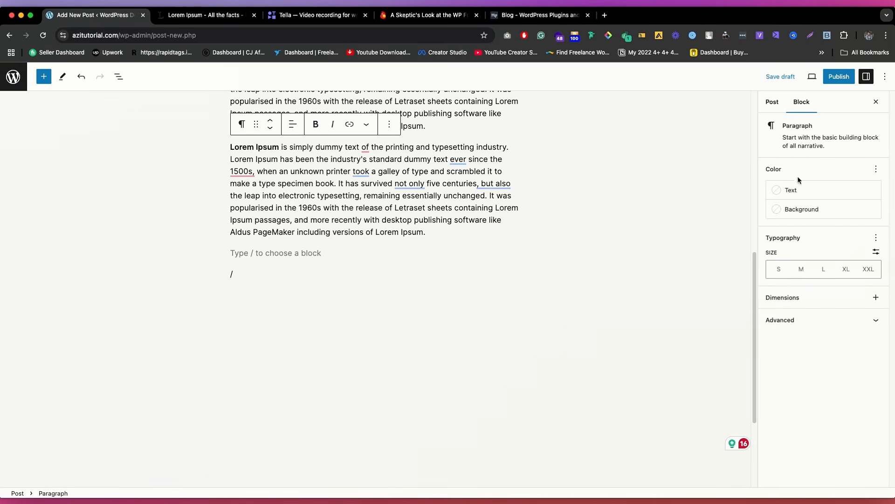
left_click(775, 104)
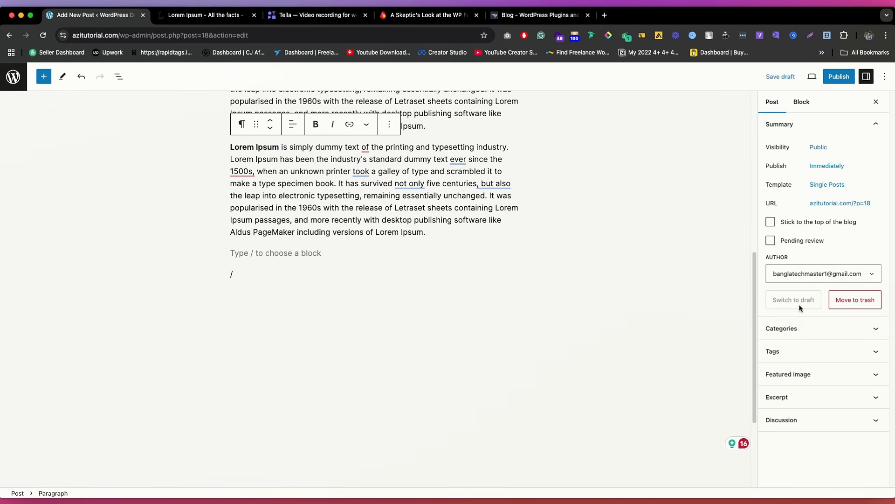
left_click(814, 328)
left_click(815, 390)
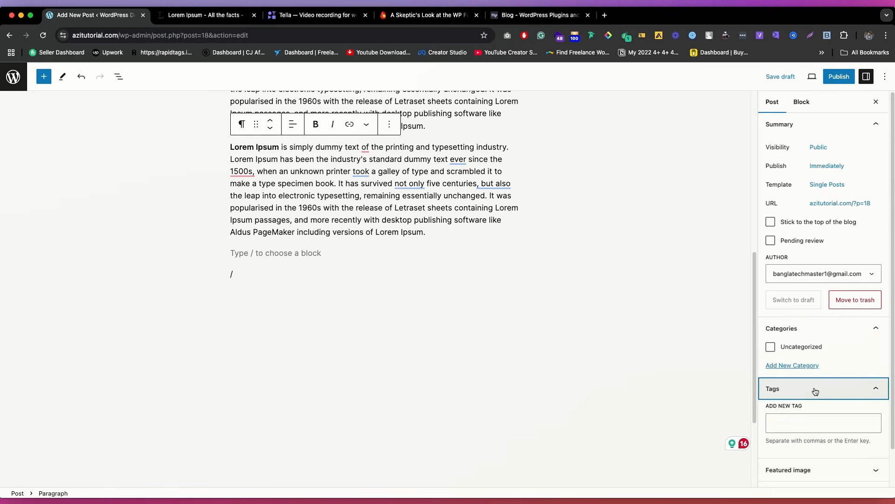
left_click(803, 425)
left_click(824, 407)
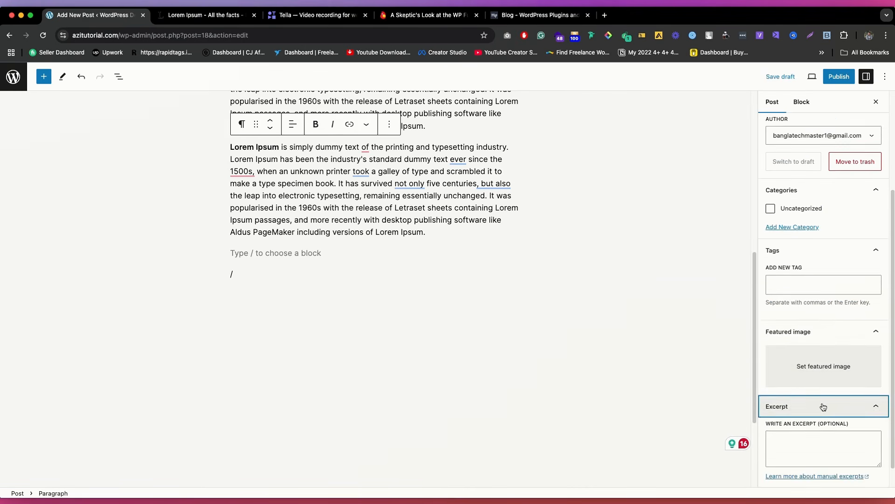
scroll(823, 407, "down", 1)
scroll(765, 289, "up", 5)
scroll(777, 342, "down", 5)
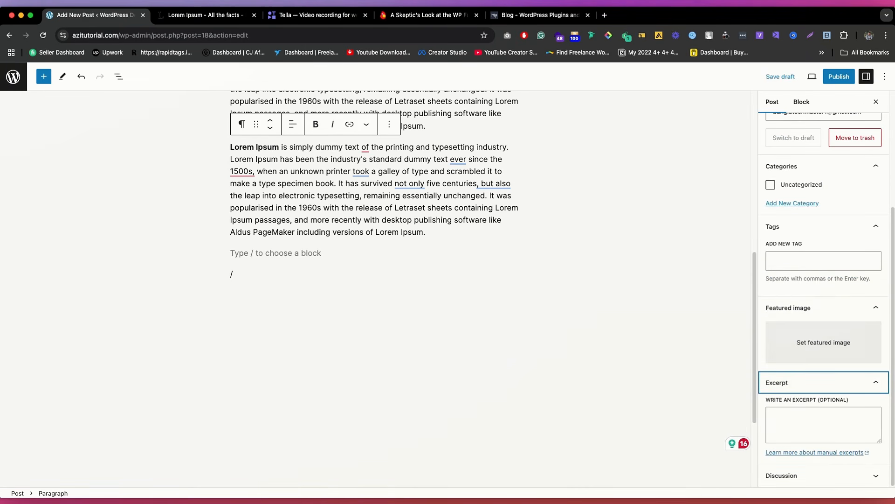
Step: View the header image of the Themeisle WP Full Pay review as a featured image example, and return to the post editor
left_click(425, 15)
scroll(413, 254, "up", 10)
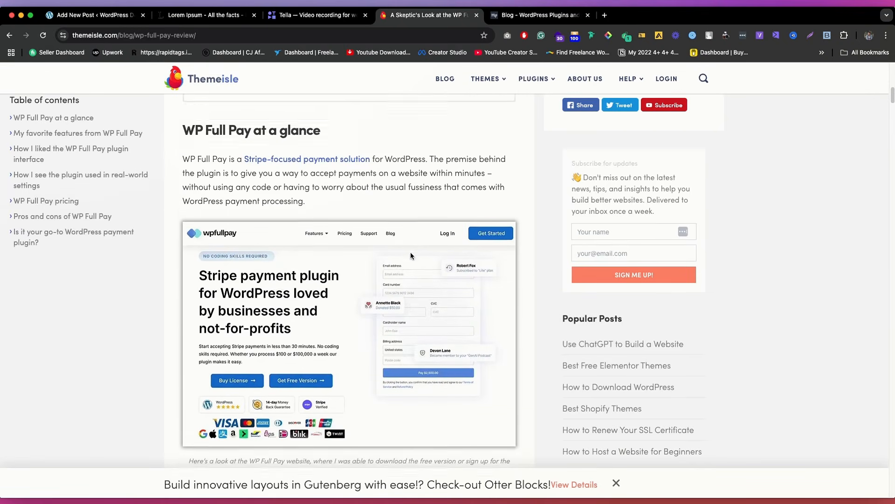
scroll(410, 254, "up", 10)
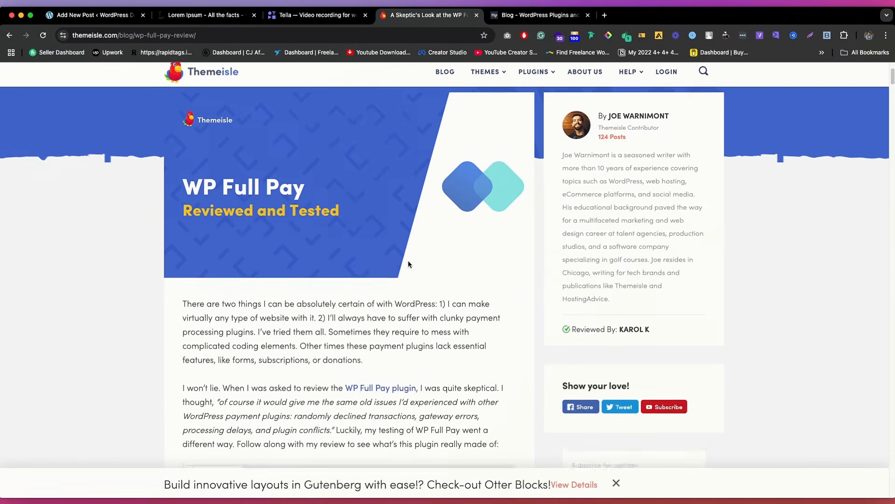
left_click_drag(407, 261, 536, 296)
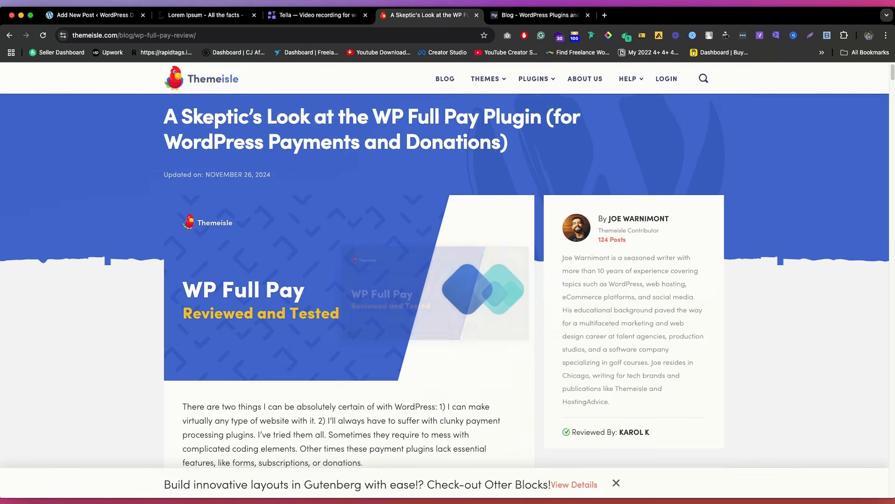
left_click(146, 18)
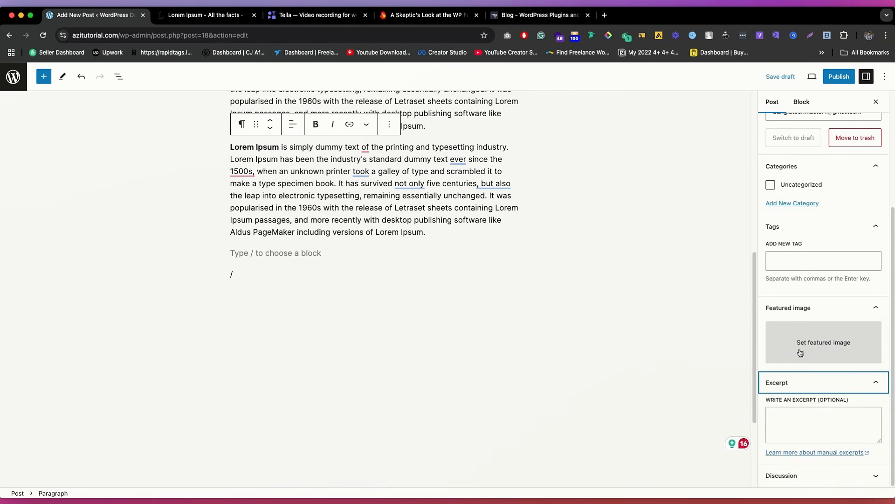
Step: View the images placed inside the body of the WP Full Pay review and return to the post editor
left_click(413, 14)
scroll(357, 271, "down", 10)
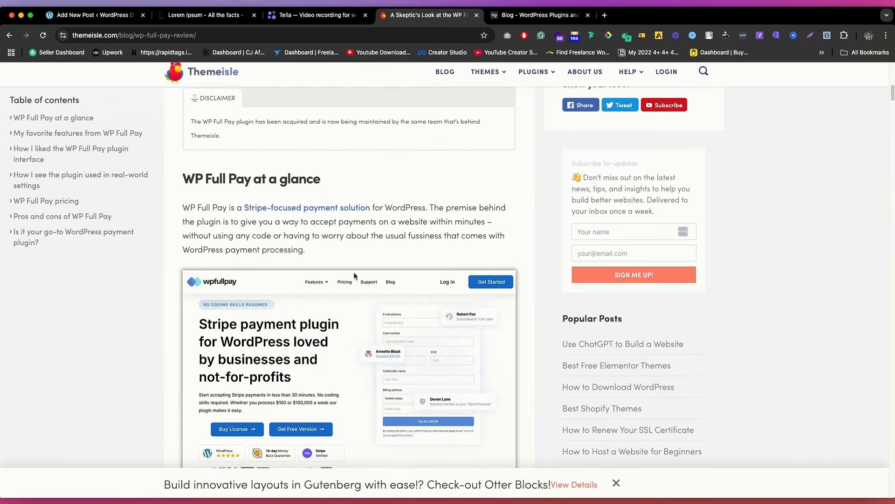
scroll(355, 275, "down", 1)
mouse_move(349, 314)
left_mouse_down()
mouse_move(501, 251)
mouse_move(361, 314)
left_mouse_up()
left_click(98, 15)
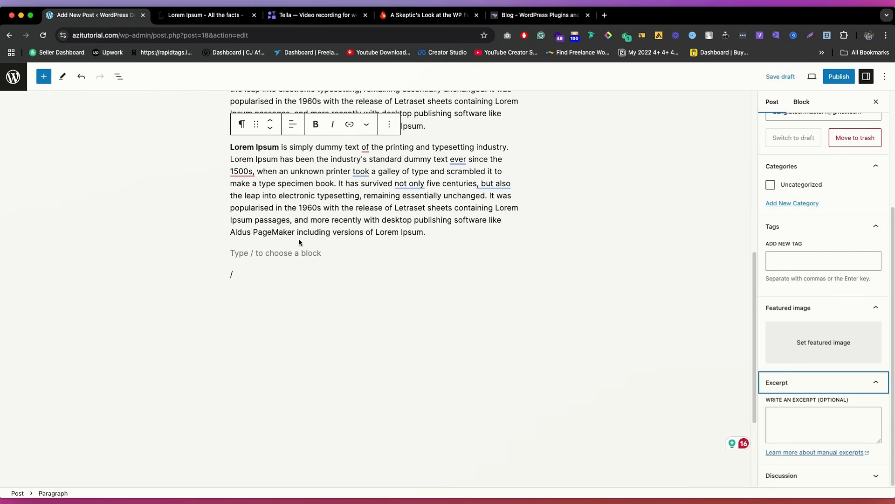
Step: Insert an Image block between the third and fourth Lorem Ipsum paragraphs
scroll(300, 242, "up", 3)
left_click(463, 269)
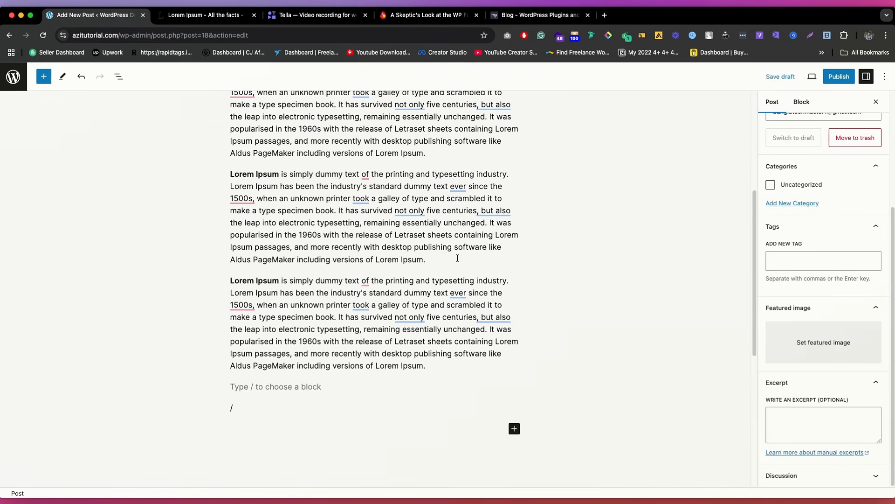
left_click(457, 257)
key("Return")
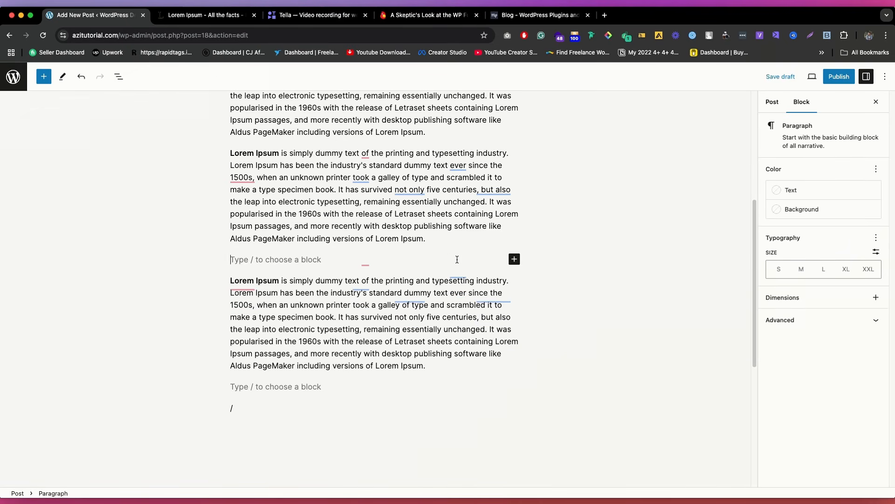
type("/")
left_click(269, 104)
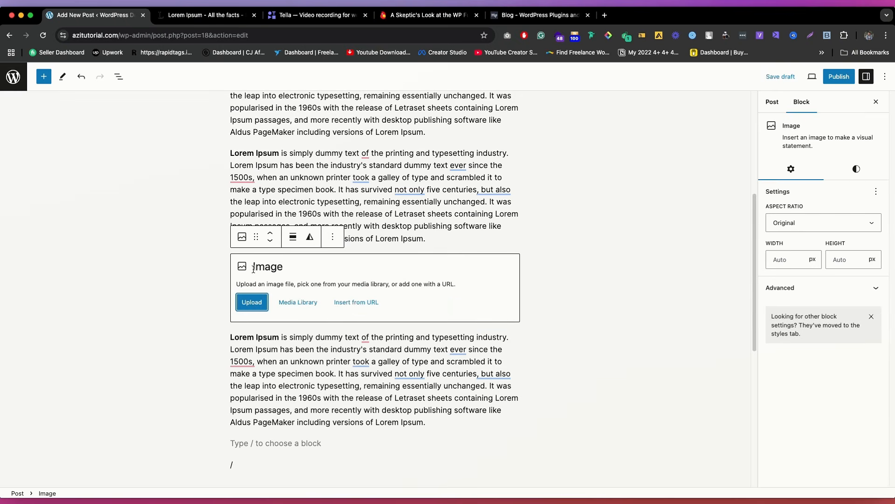
Step: Upload the Desktop screenshot whose name ends in "44.30 PM (2)" into the Image block
left_click(251, 304)
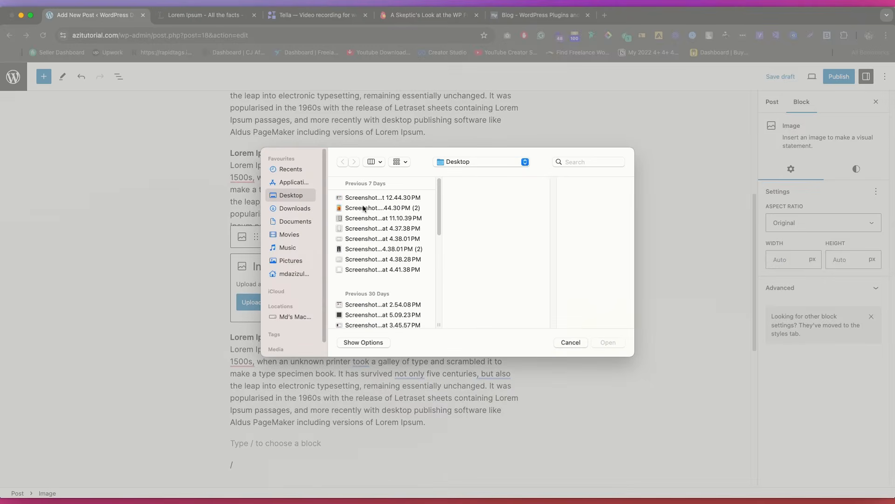
left_click(364, 209)
left_click(366, 198)
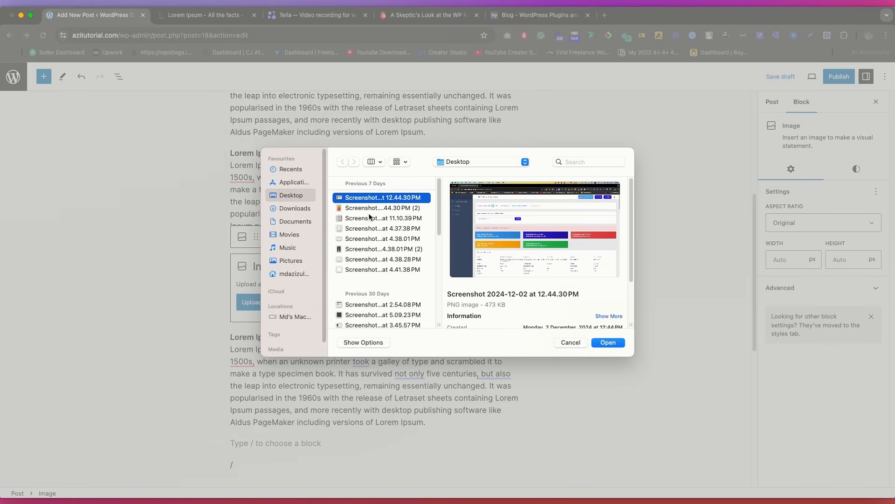
left_click(370, 217)
left_click(369, 208)
left_click(607, 343)
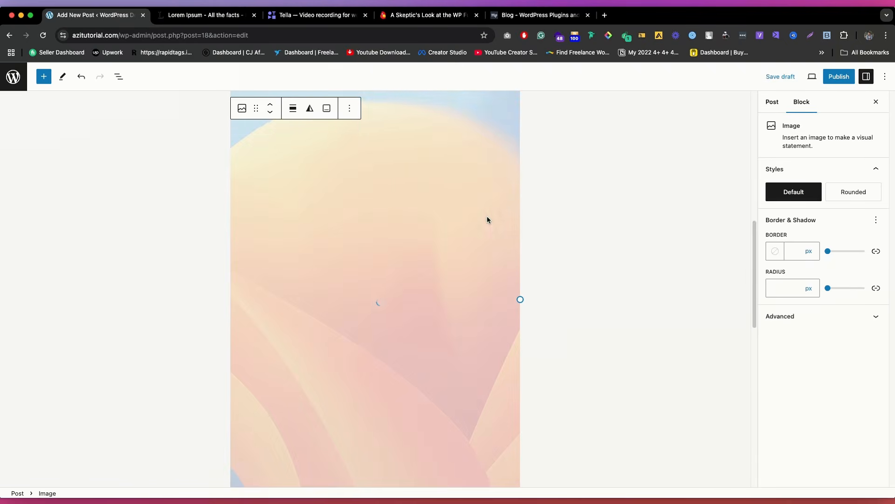
Step: Check the post's content and settings and publish it
scroll(529, 232, "up", 10)
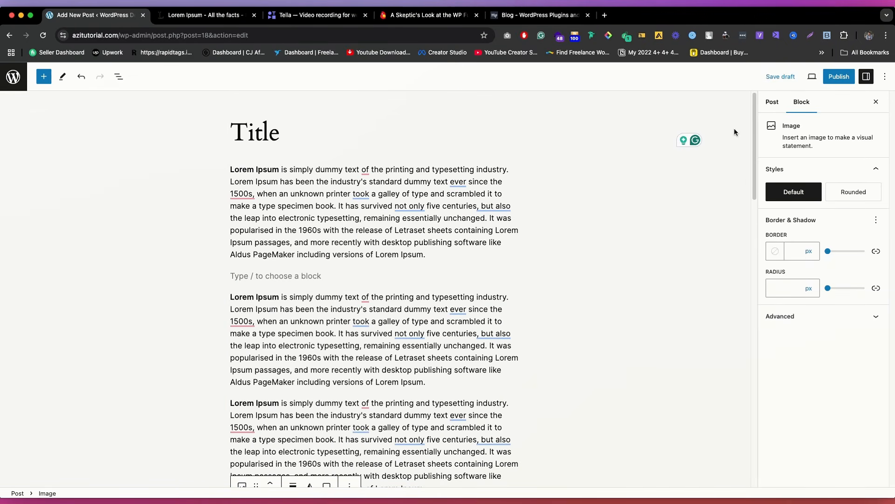
scroll(407, 287, "down", 10)
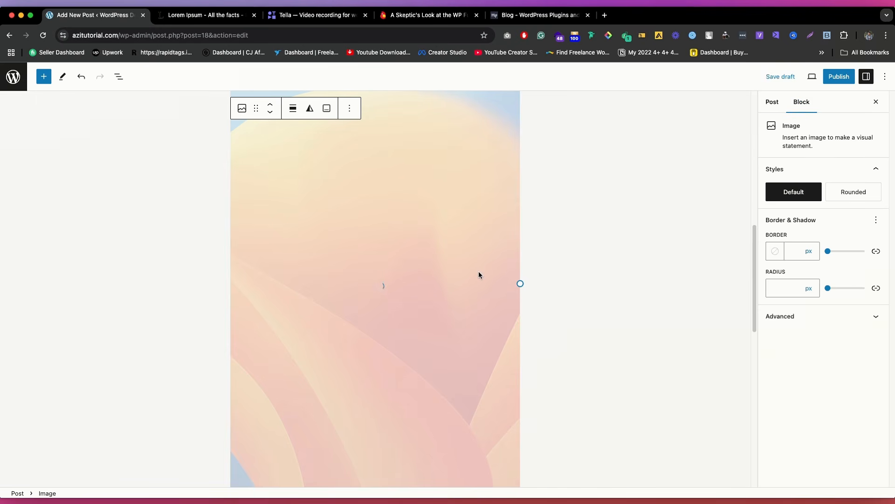
left_click(772, 102)
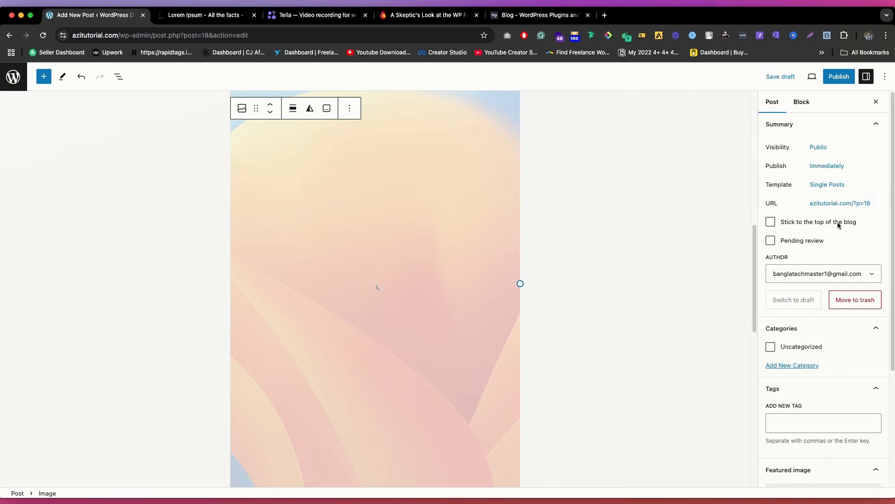
left_click(839, 77)
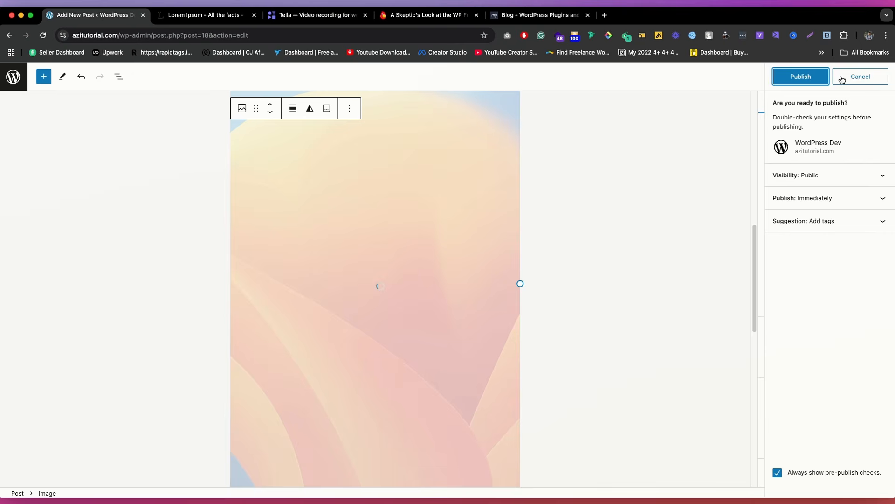
left_click(797, 78)
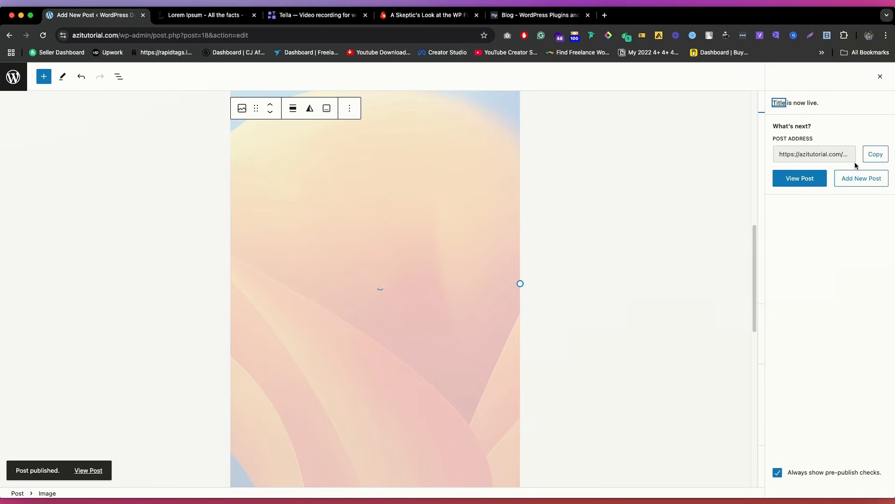
Step: Copy the published post's address, open it in a new browser tab and view the live post
left_click(873, 155)
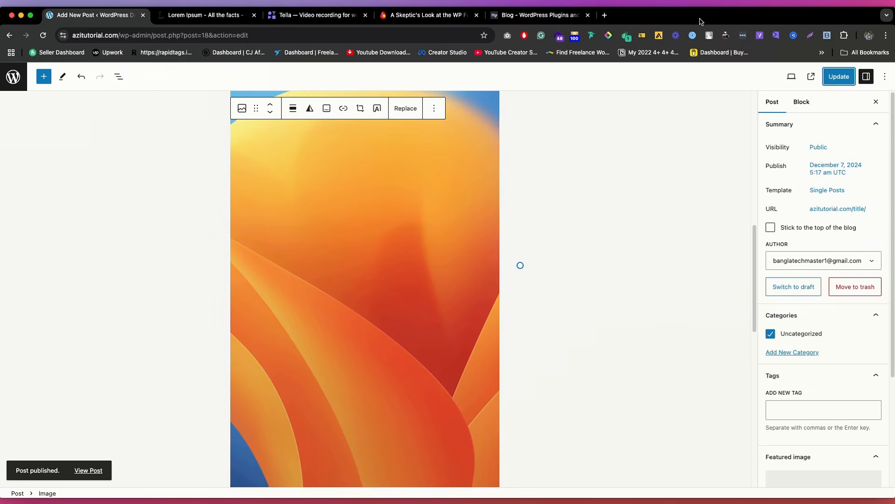
left_click(606, 14)
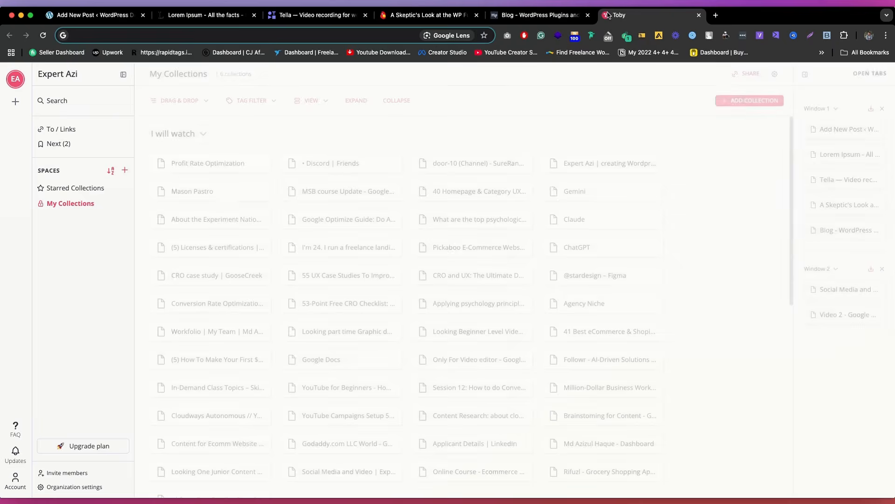
key("cmd+v")
key("Return")
scroll(470, 199, "down", 15)
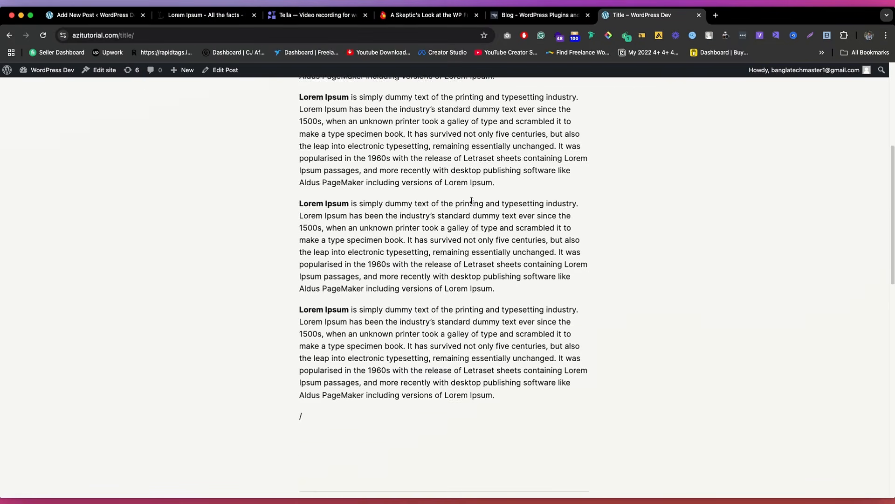
scroll(469, 201, "up", 15)
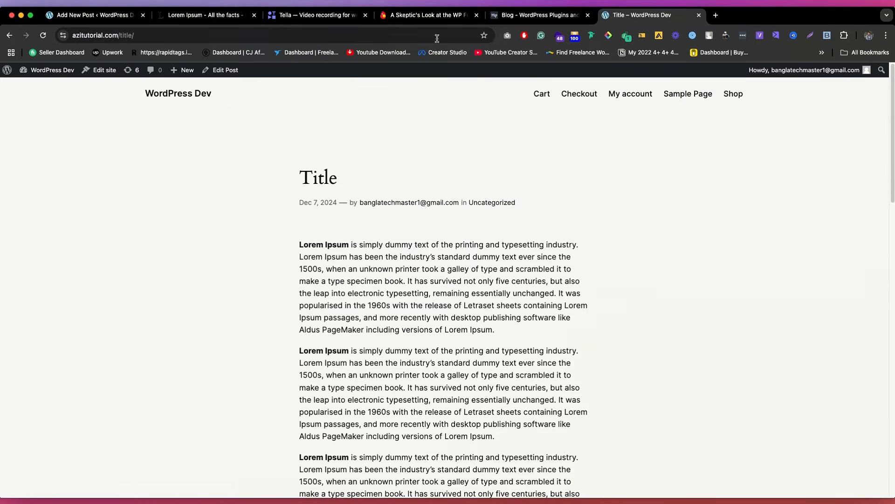
Step: Preview the post in a new tab from the post editor, and close the preview
left_click(93, 15)
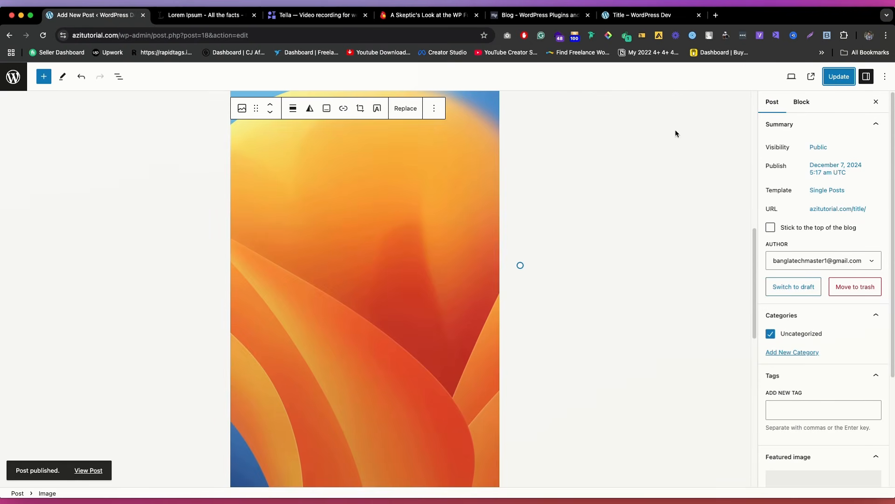
left_click(791, 76)
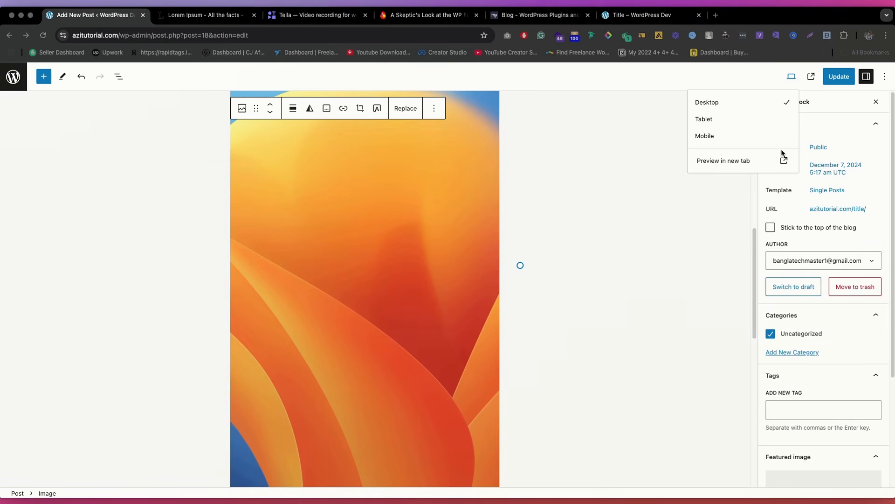
left_click(736, 157)
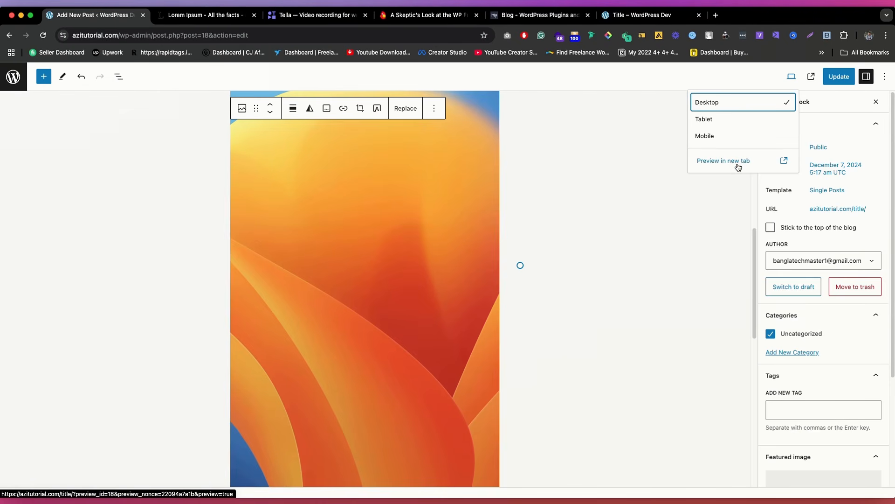
left_click(738, 163)
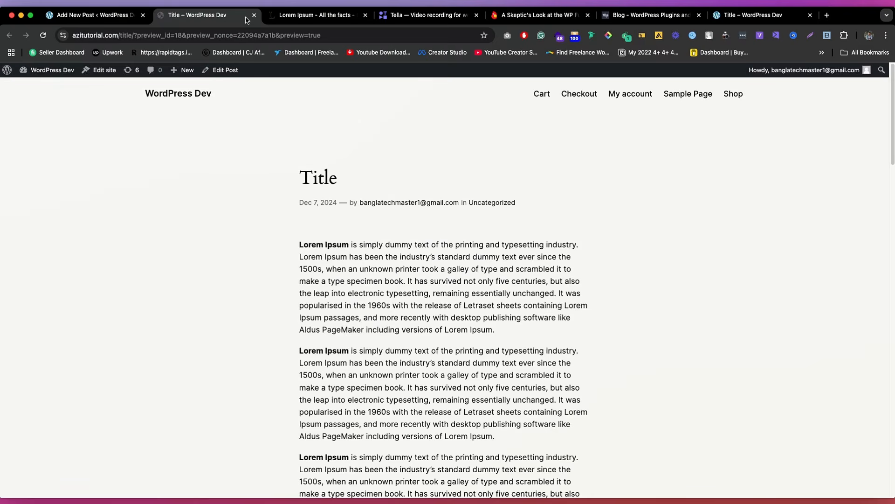
left_click(254, 16)
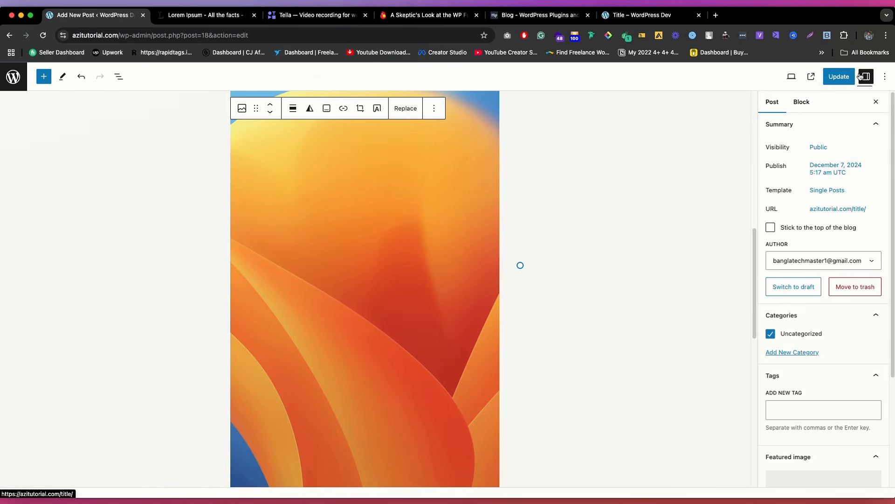
Step: Look through the editor's options, and inspect the post's block list and document outline
left_click(883, 79)
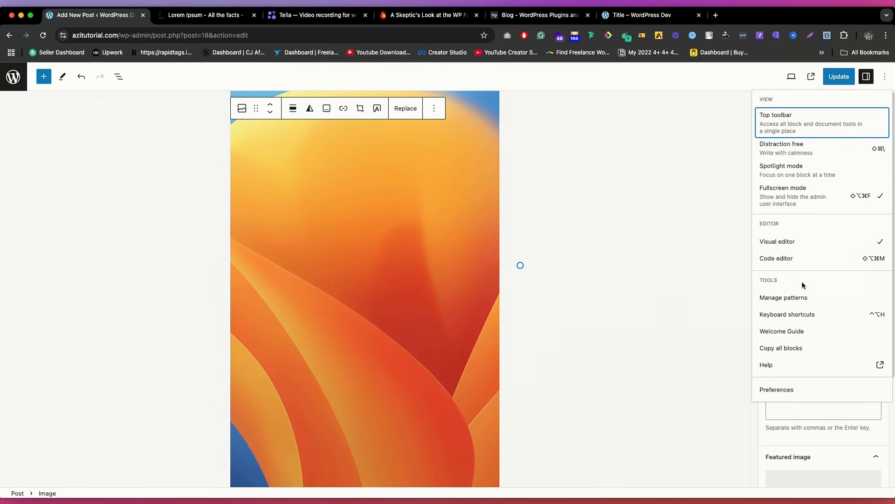
left_click(60, 119)
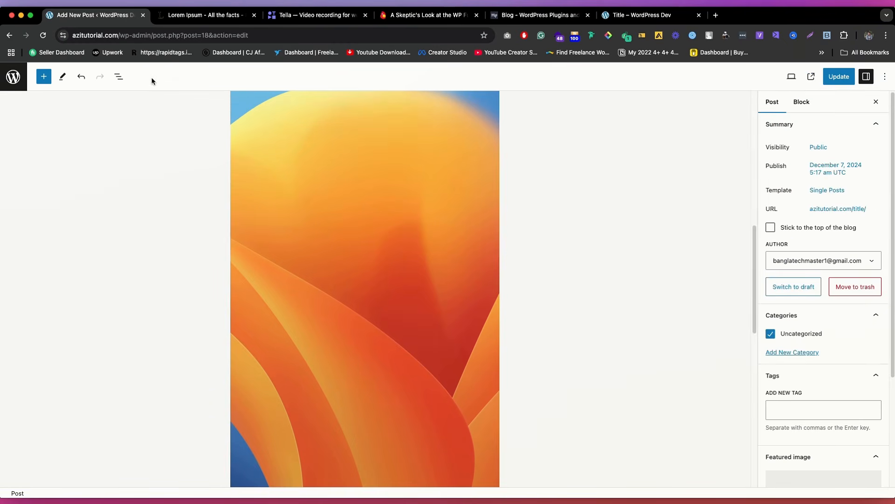
left_click(121, 77)
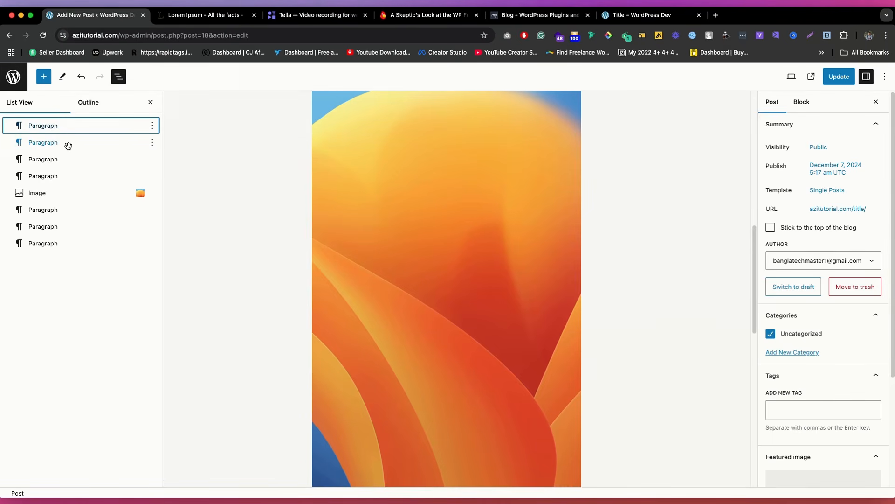
mouse_move(66, 144)
left_mouse_down()
mouse_move(69, 189)
mouse_move(59, 176)
mouse_move(69, 125)
mouse_move(54, 135)
left_mouse_up()
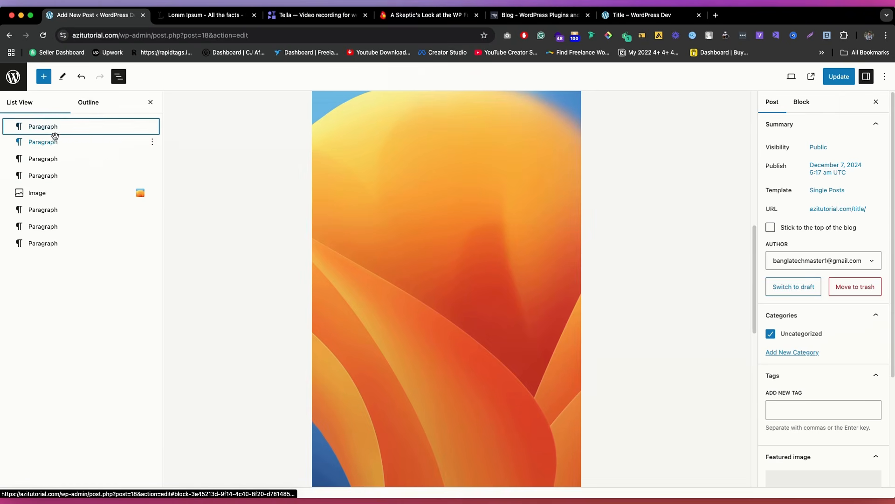
left_click(88, 102)
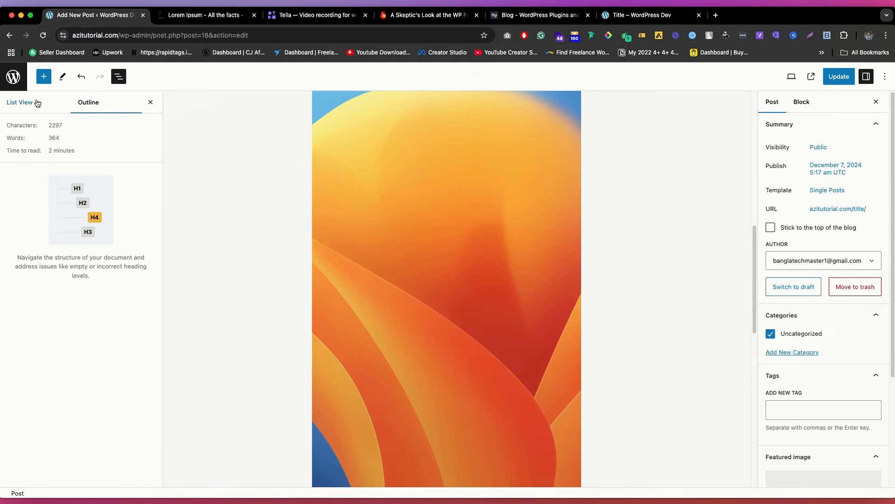
left_click(347, 189)
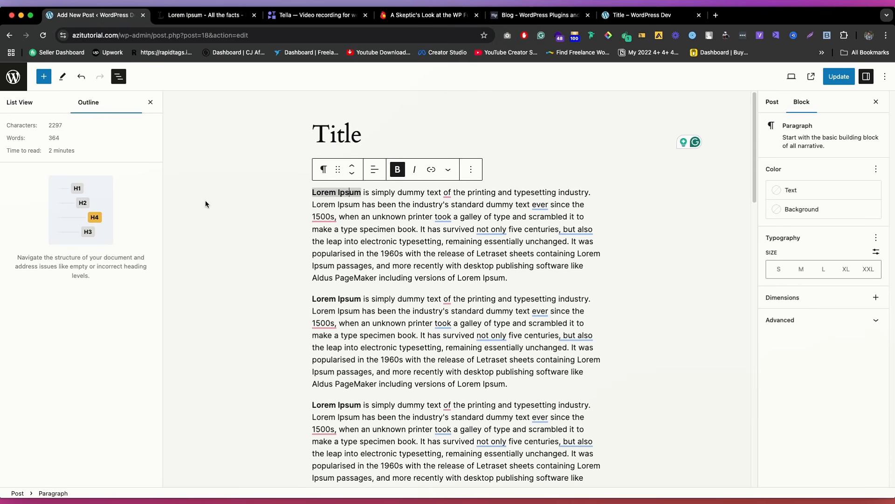
left_click(21, 102)
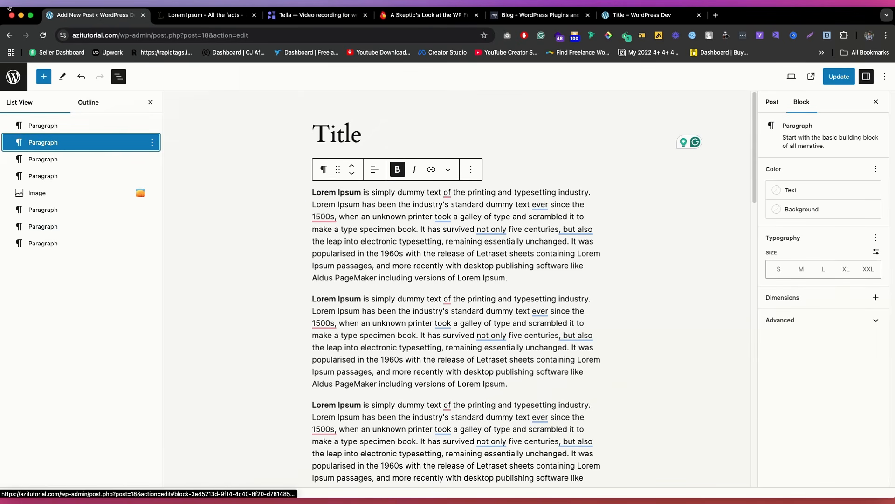
left_click(12, 75)
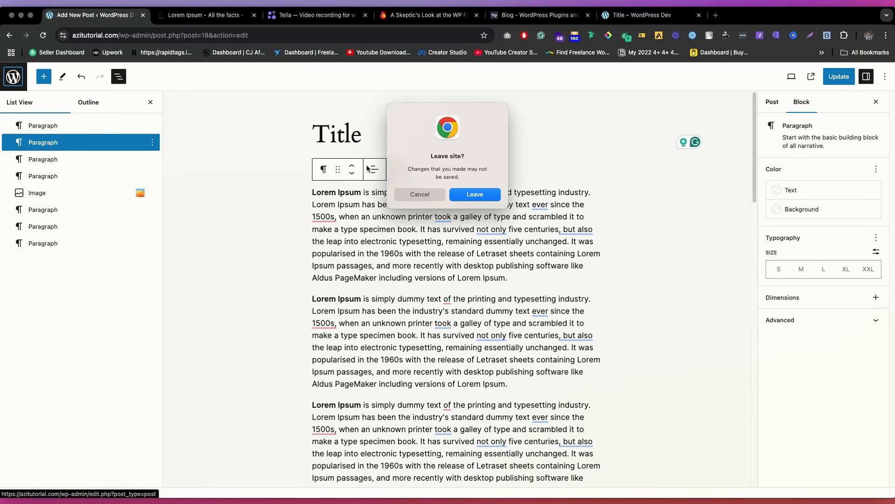
left_click(436, 196)
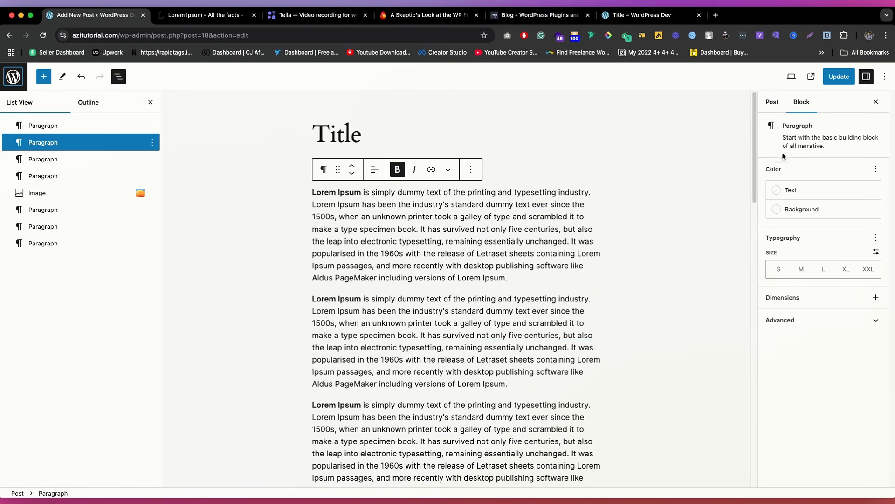
left_click(684, 177)
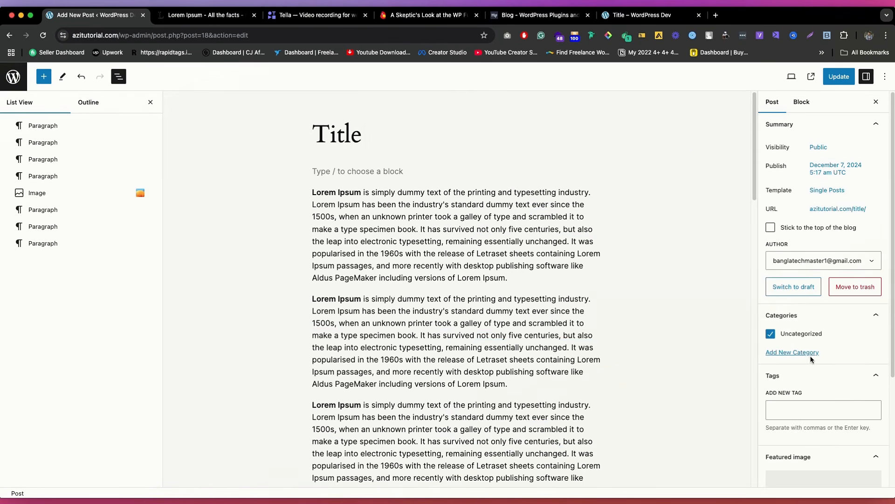
Step: Examine the post's category settings and the blog categories on the Themeisle and MotoPress sites, and return to the post editor
scroll(802, 354, "down", 3)
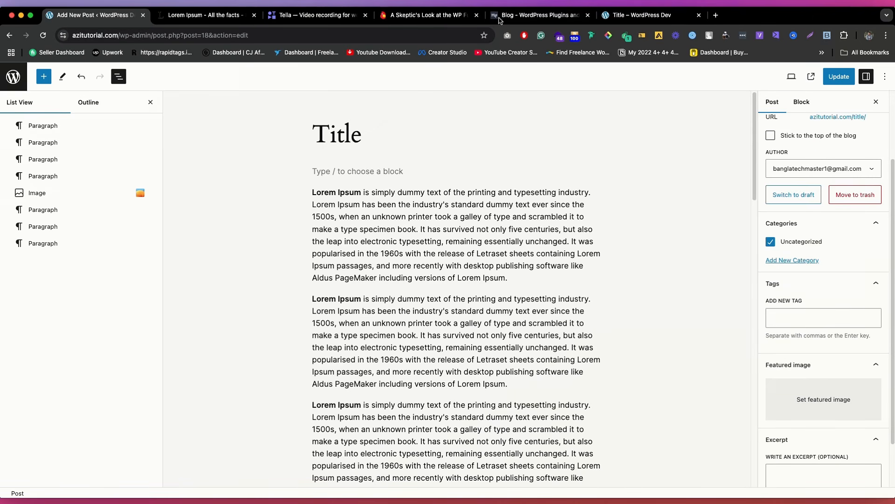
left_click(429, 15)
scroll(390, 122, "up", 10)
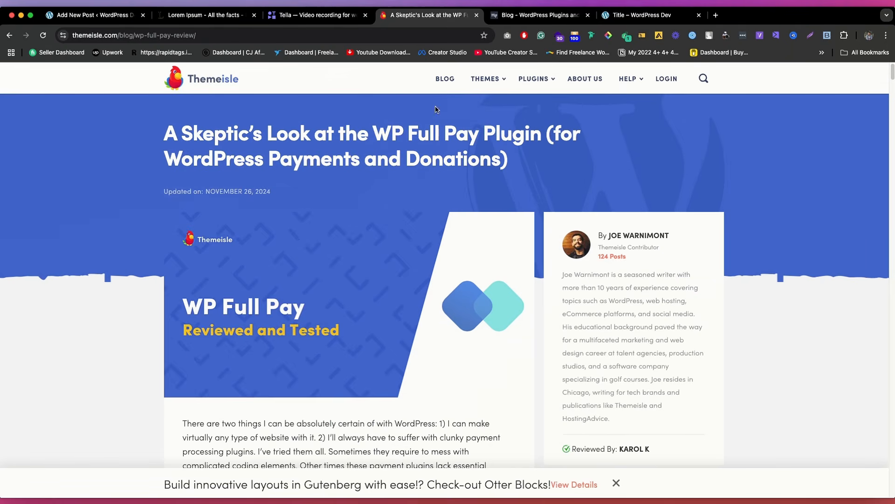
left_click(540, 14)
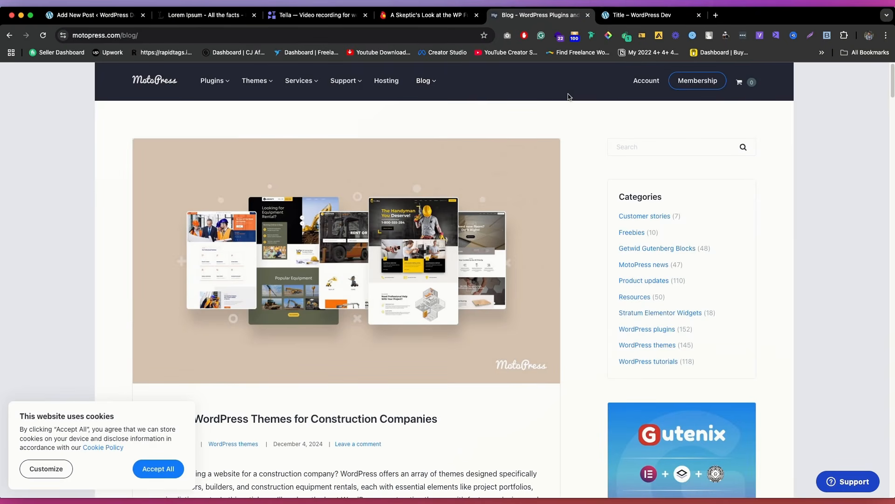
mouse_move(422, 84)
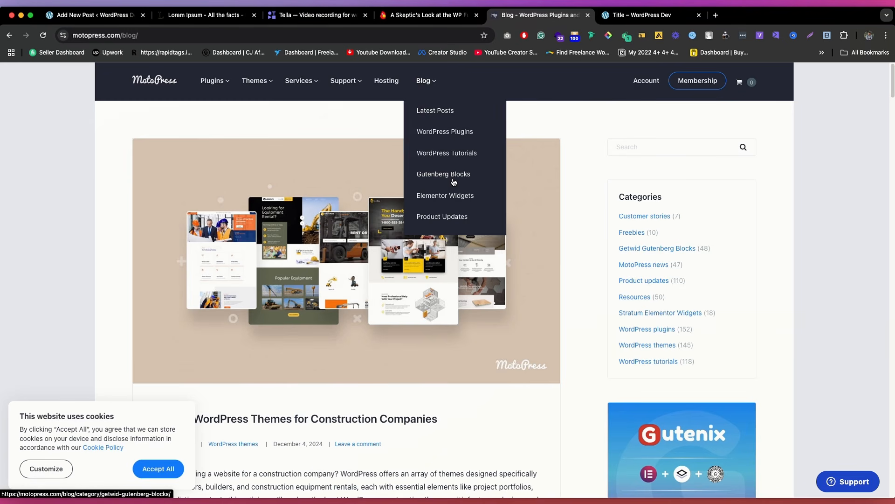
left_click(91, 15)
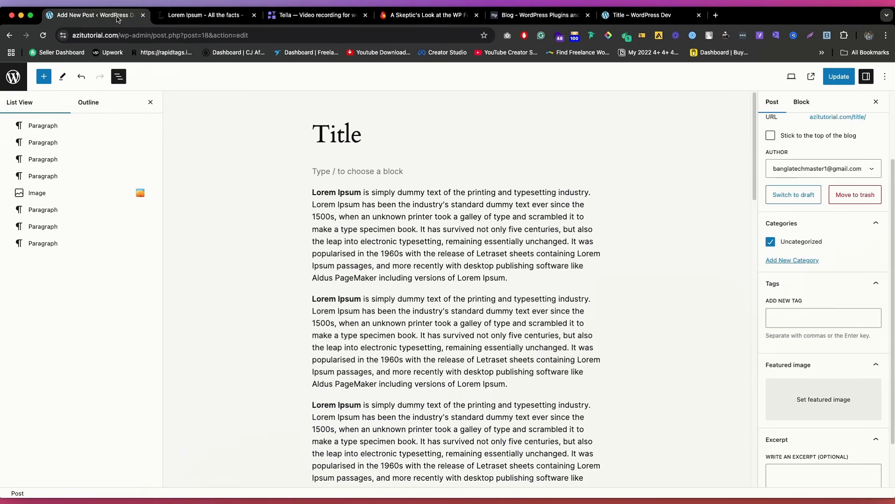
Step: Copy "WP Full Pay Plugin" from the Themeisle review's title and search Google for it in a new tab
left_click(830, 324)
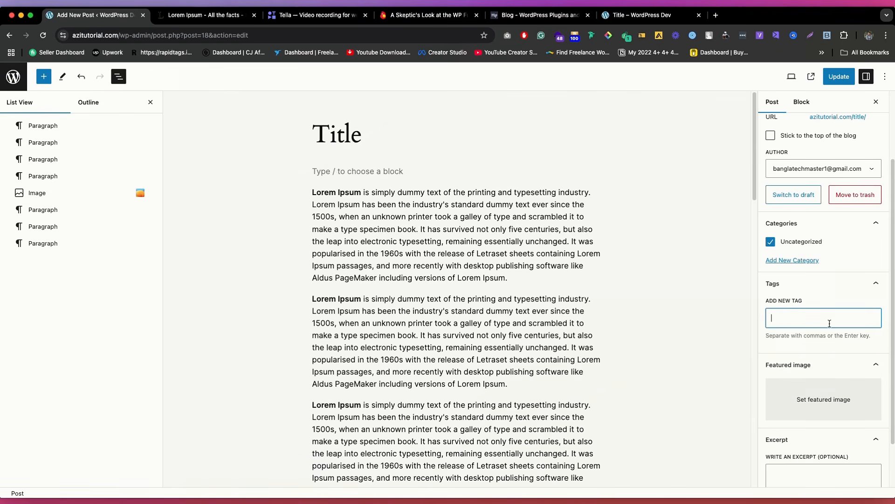
left_click(423, 19)
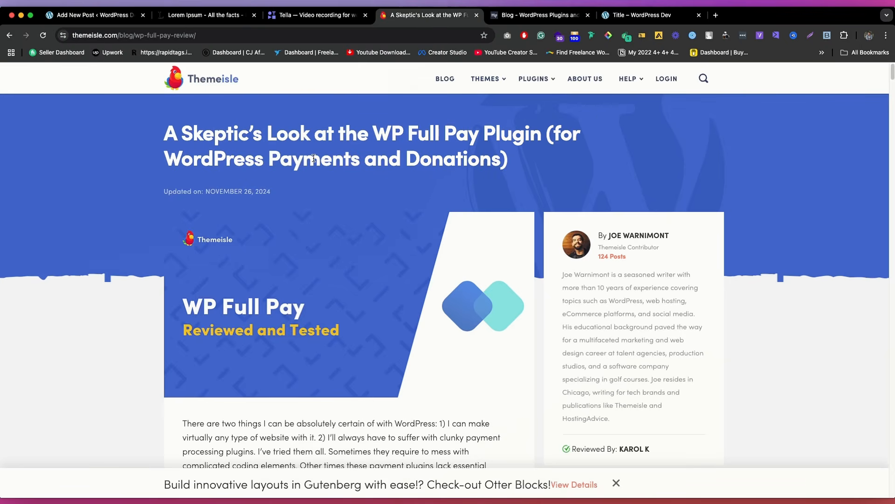
left_click_drag(542, 136, 371, 127)
key("super+c")
left_click(718, 15)
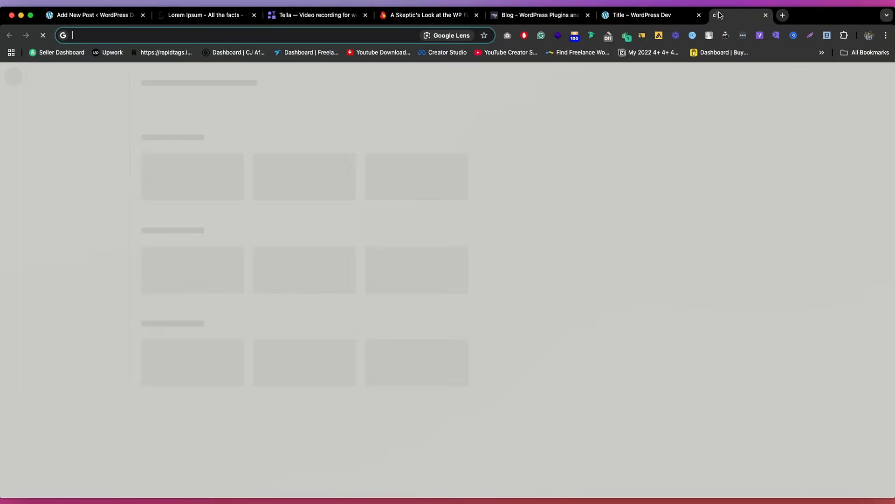
key("super+v")
key("Return")
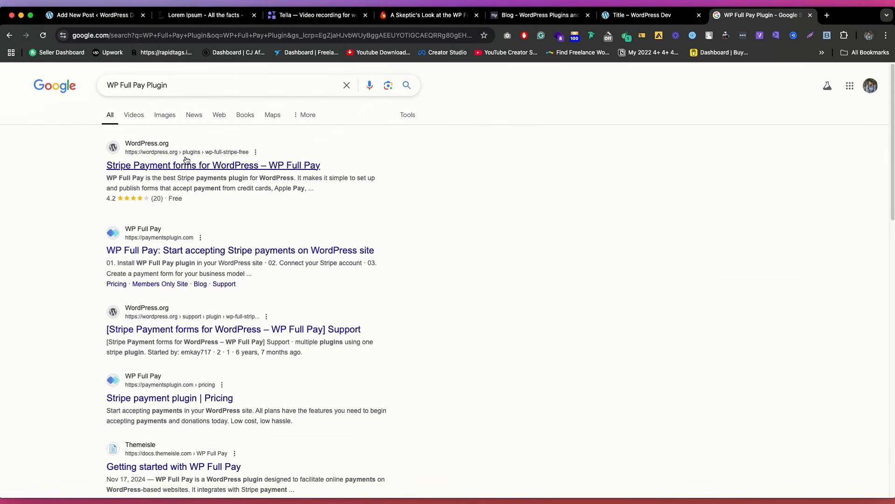
scroll(178, 136, "down", 7)
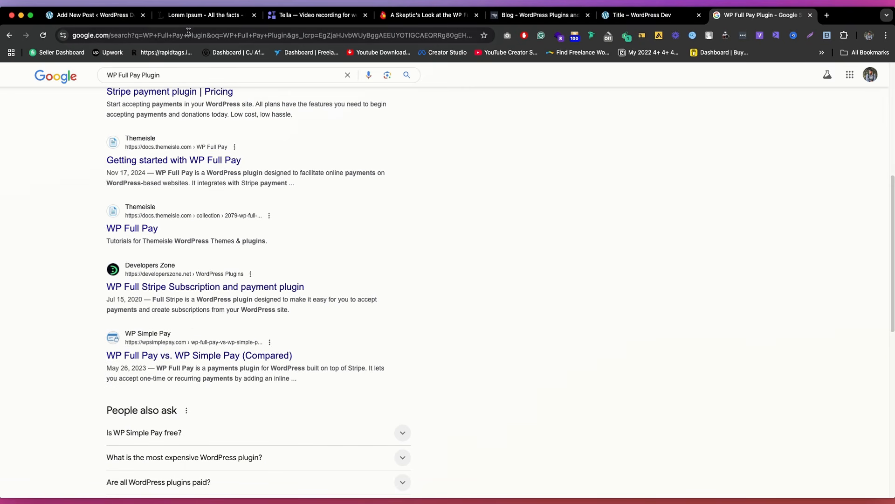
Step: Add the tag "WP Full Pay Plugin" to the post
left_click(134, 15)
key("super+v")
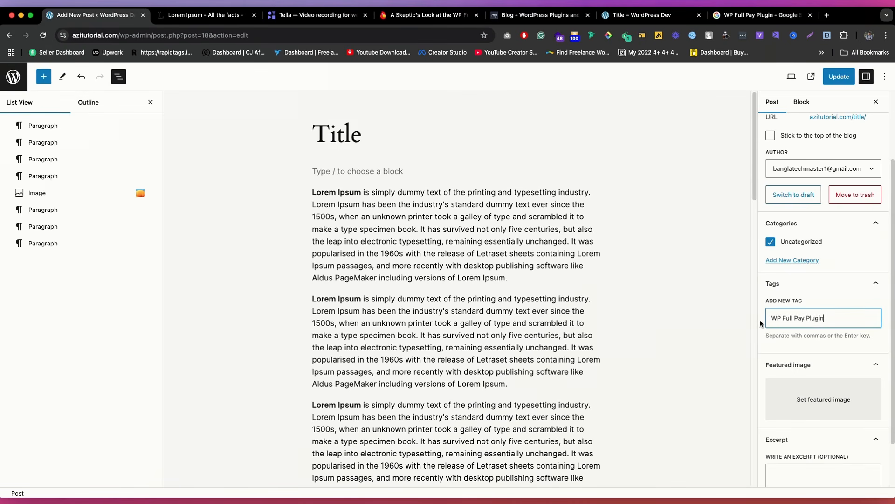
key("Return")
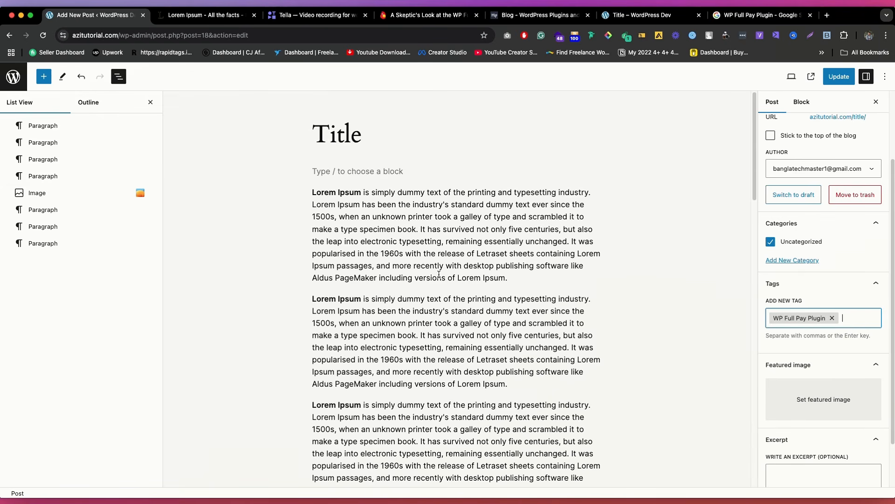
left_click(428, 263)
Step: Look over the Google results for WP Full Pay Plugin again and update the post to save its new tag
left_click(738, 15)
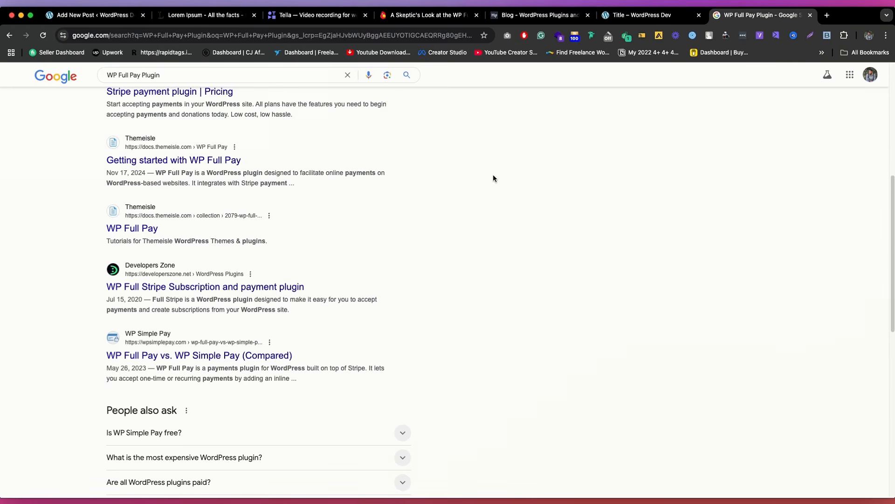
scroll(428, 228, "up", 5)
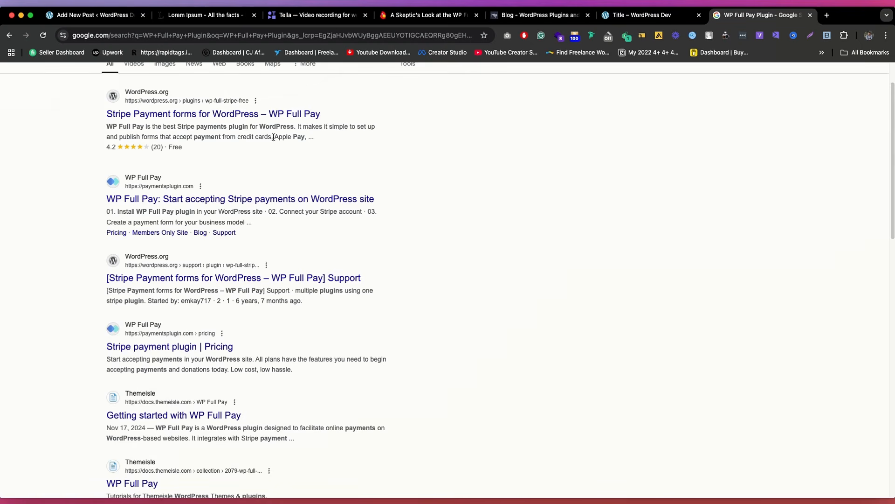
scroll(279, 144, "down", 7)
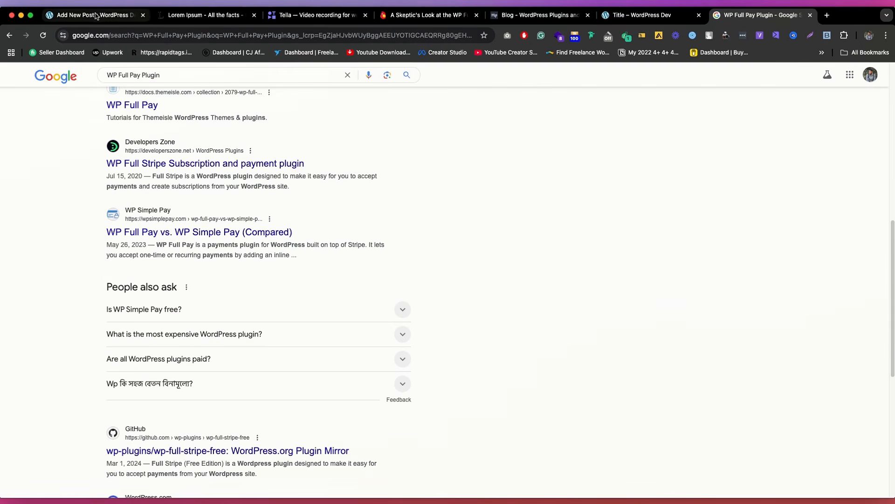
left_click(95, 15)
left_click(834, 76)
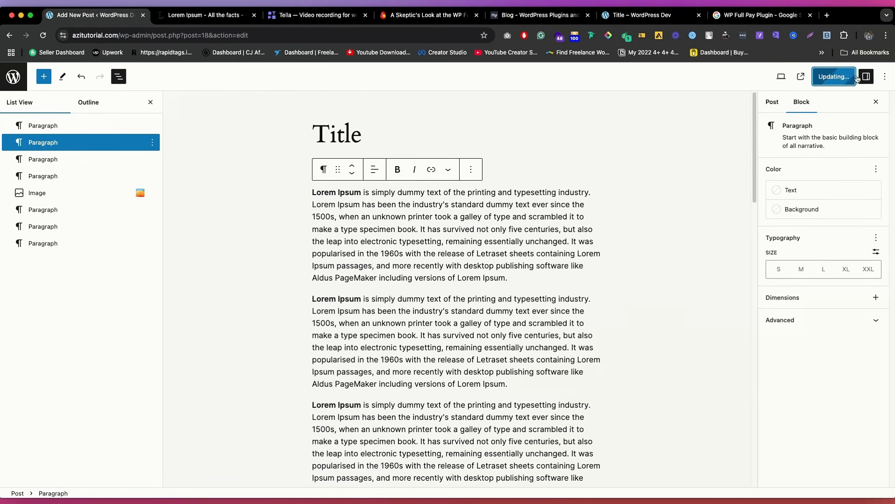
Step: Leave the post editor and examine the name and slug of the Uncategorized post category in its edit form
left_click(13, 76)
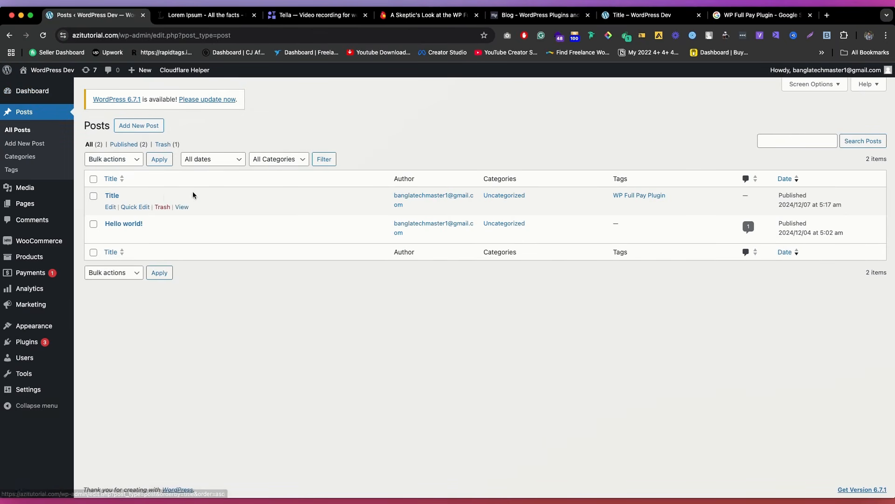
left_click(22, 156)
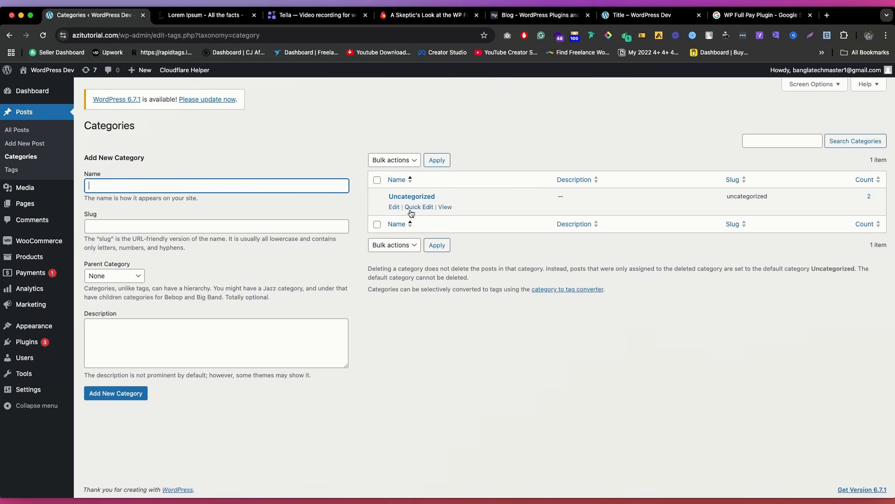
left_click(394, 207)
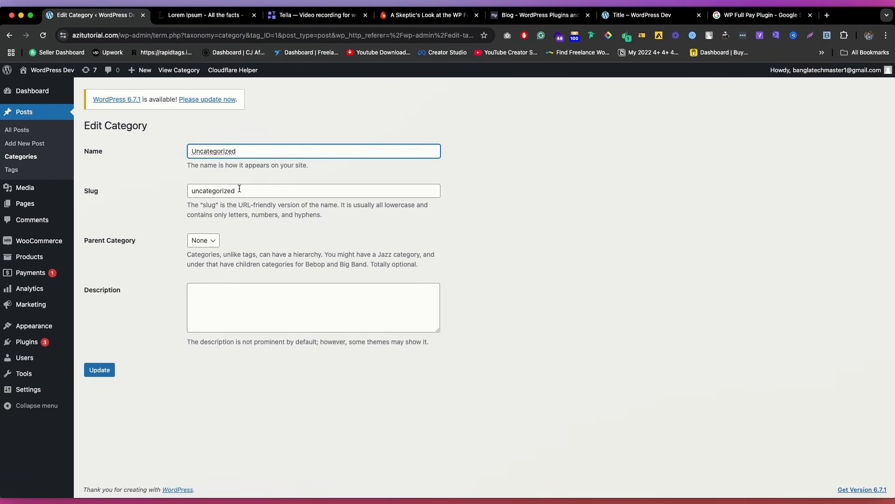
key("Tab")
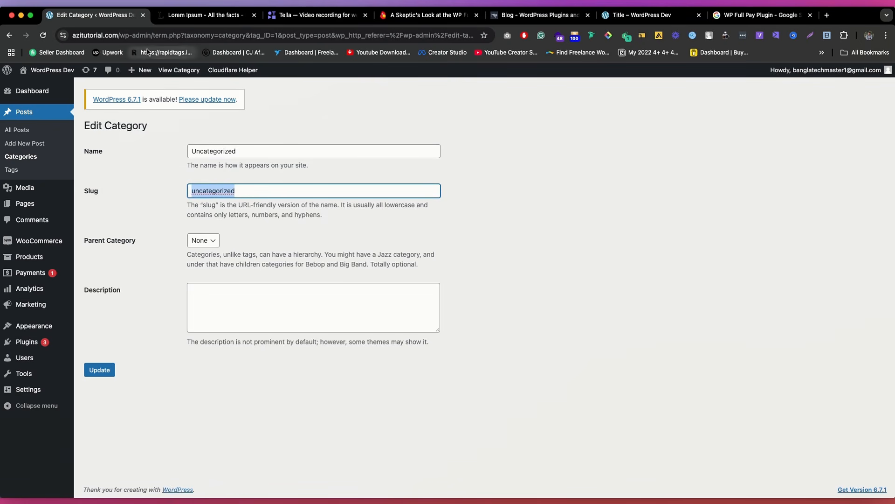
left_click_drag(160, 35, 244, 35)
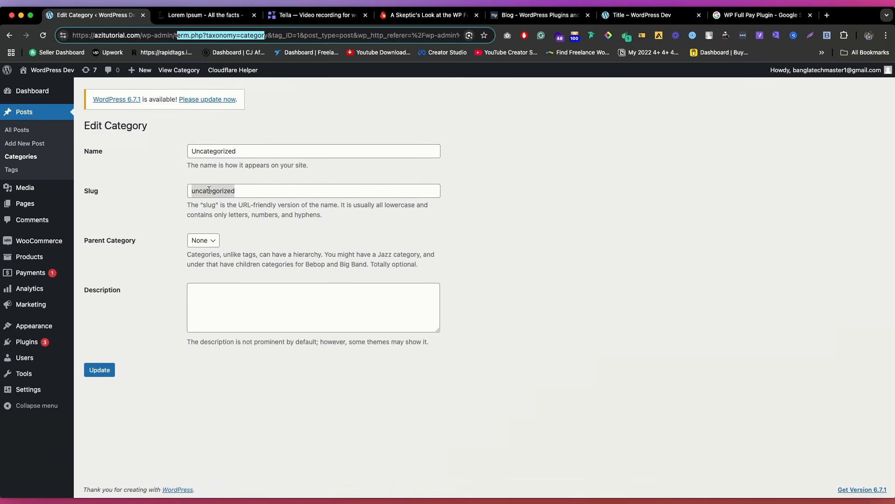
Step: Look over the site's list of post tags and return to the category list
left_click(127, 167)
left_click(40, 168)
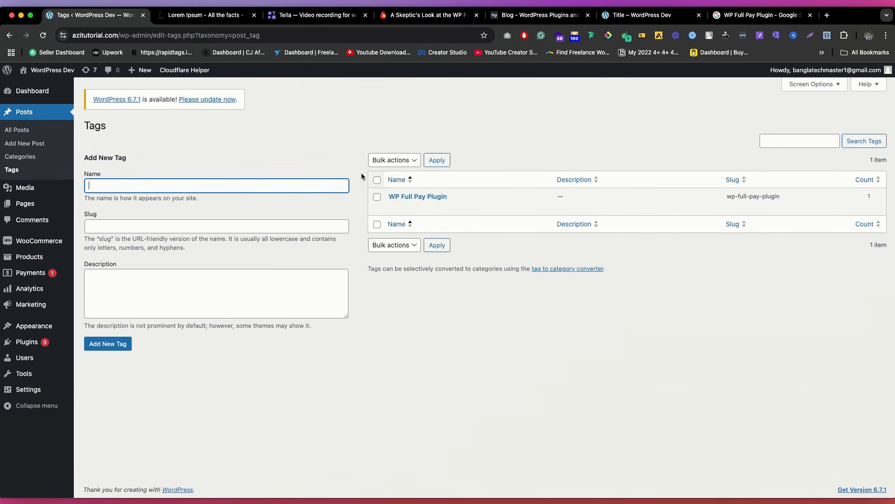
left_click(18, 156)
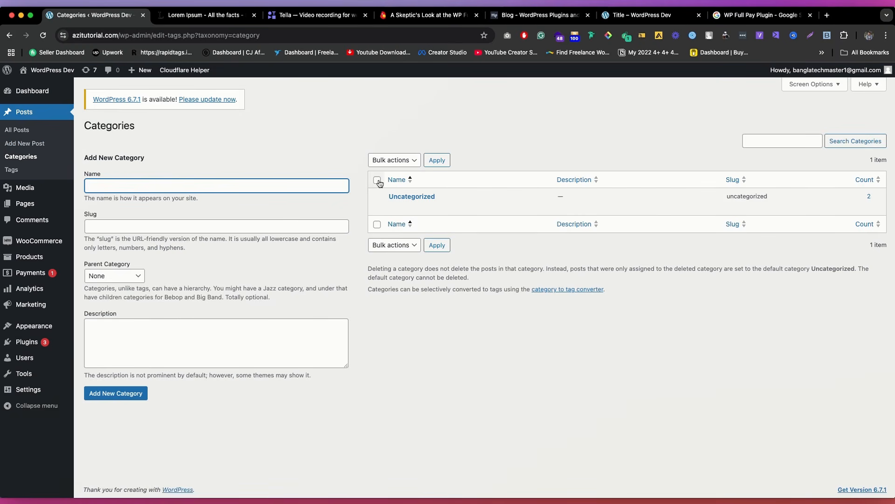
Step: Select all posts in the post list, examine the bulk actions and the Bulk Edit form, and cancel without saving
left_click(18, 129)
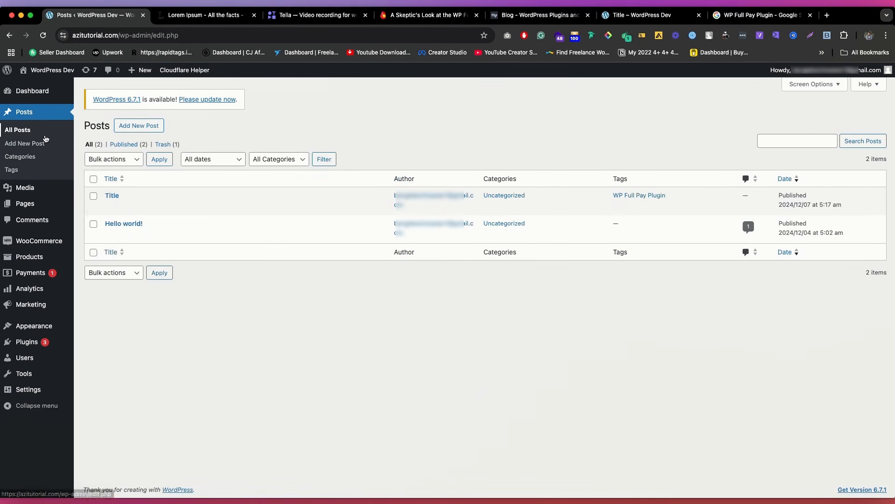
left_click(93, 179)
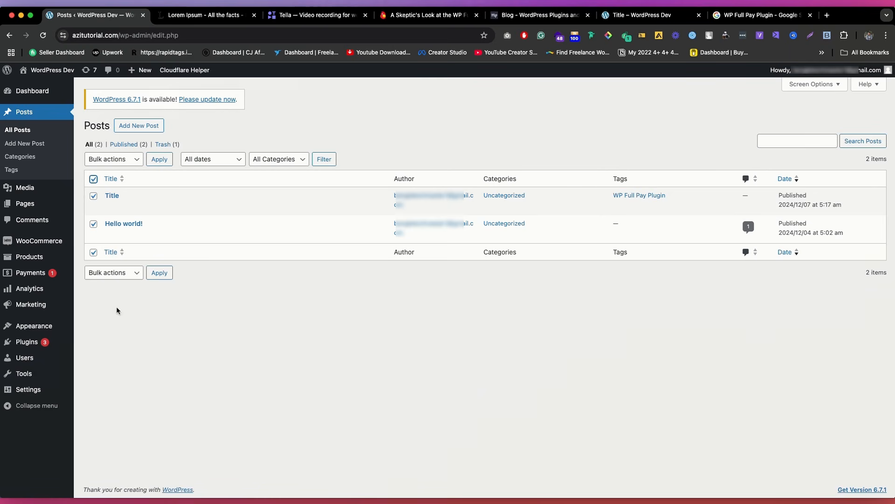
left_click(127, 164)
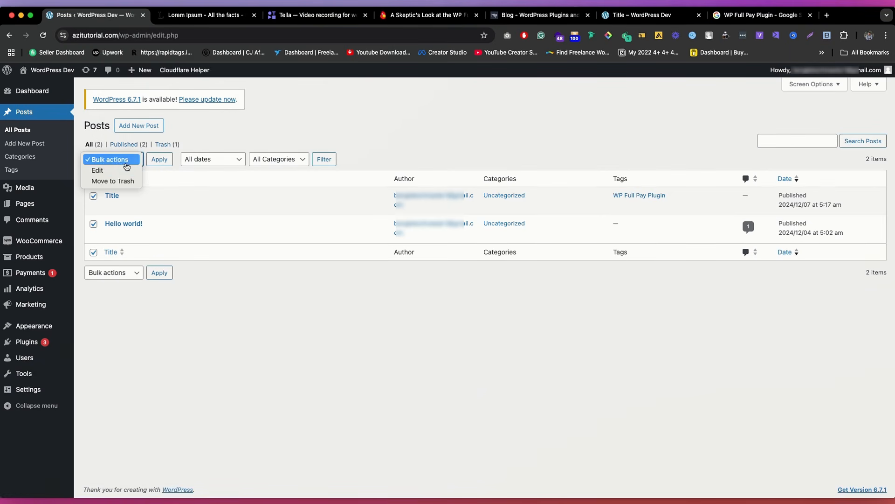
left_click(120, 181)
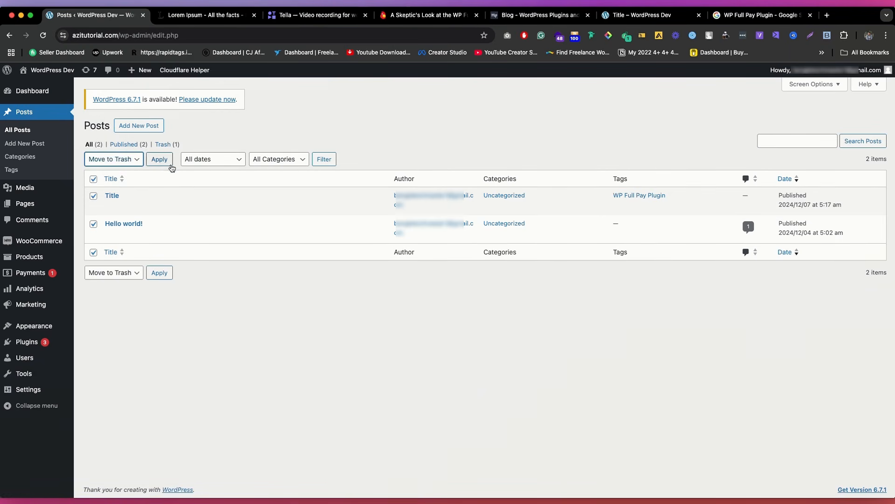
left_click(125, 159)
left_click(111, 151)
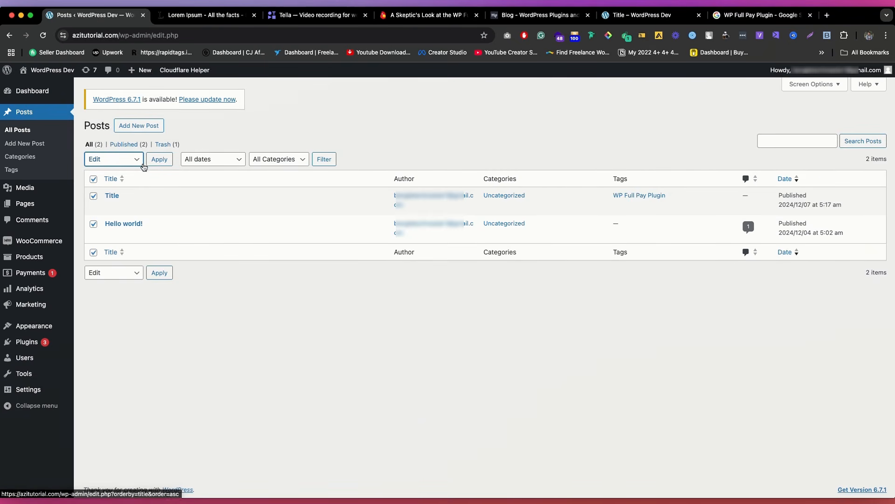
left_click(157, 160)
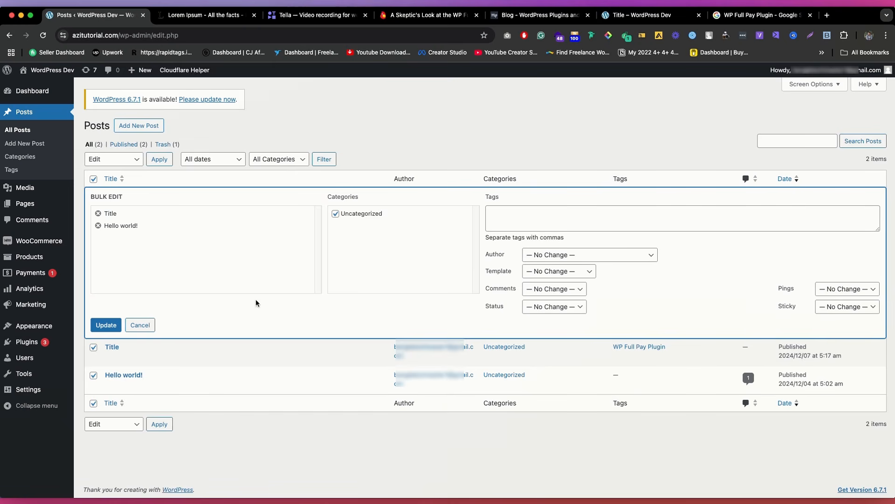
left_click(140, 325)
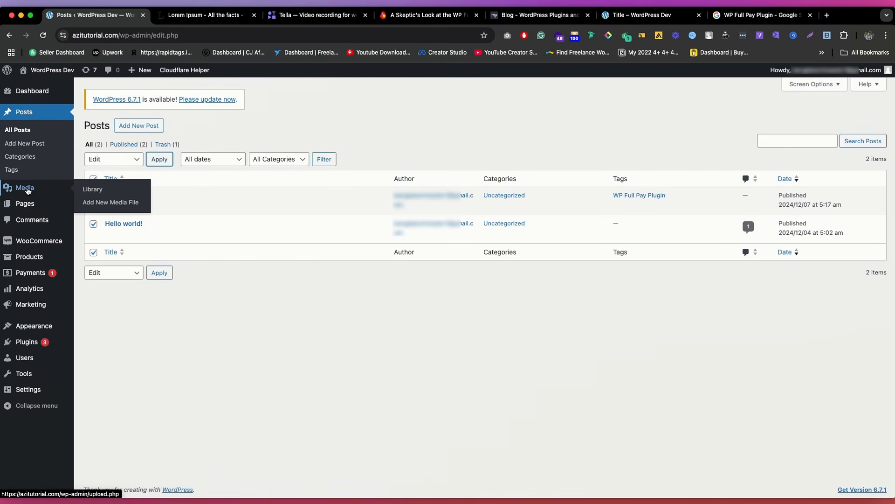
Step: Look over the Media Library and open the page for uploading new media files
left_click(28, 194)
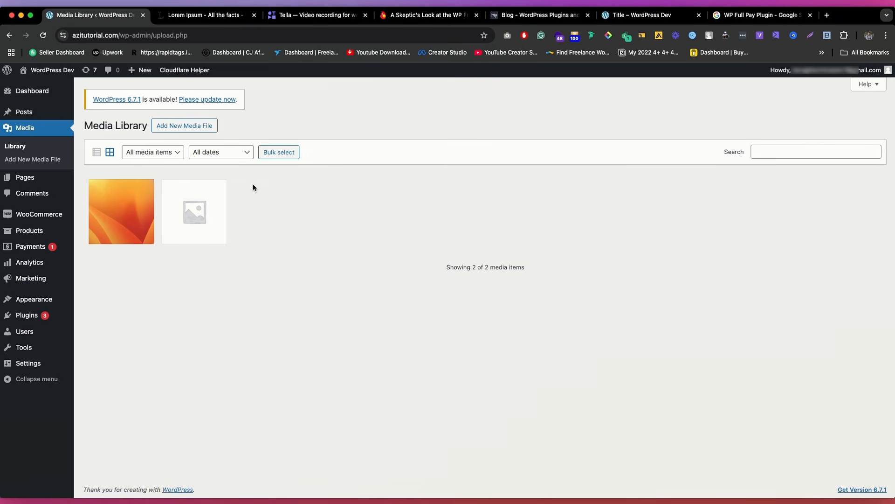
left_click(21, 164)
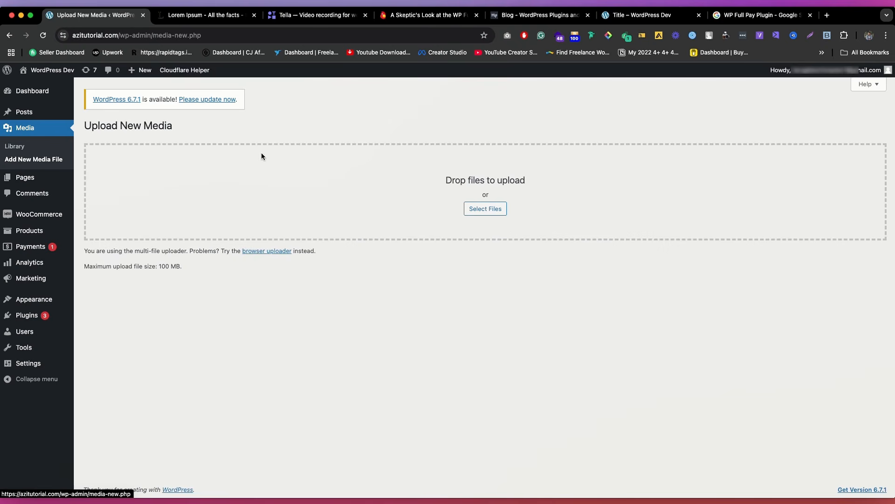
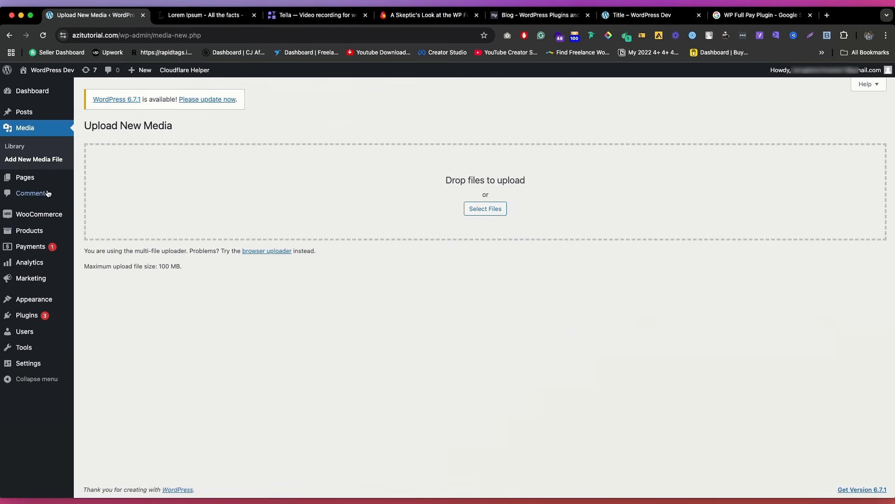
Step: Look over the site's page list and a blank new page without a starter pattern, and return to the page list
left_click(28, 178)
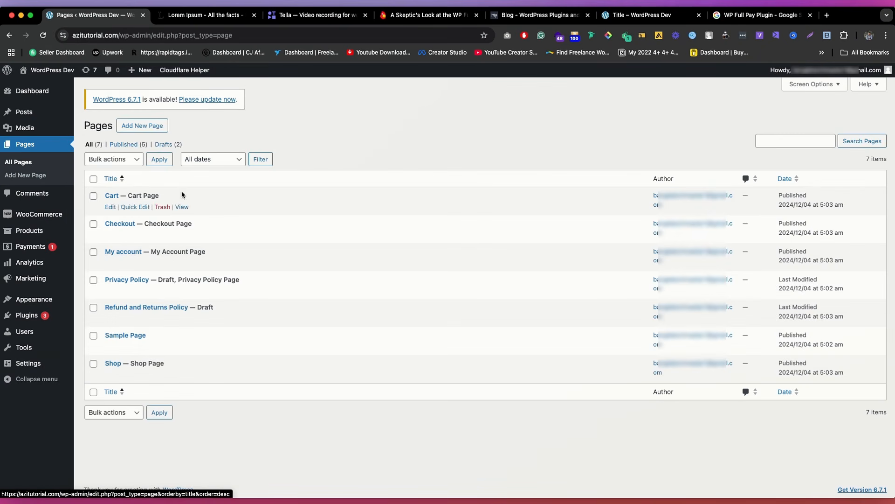
left_click(45, 116)
left_click(31, 201)
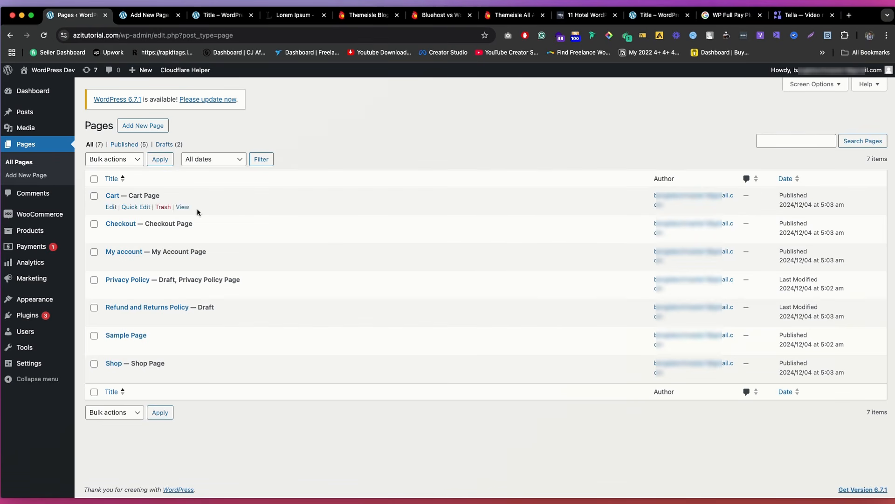
left_click(27, 175, "super")
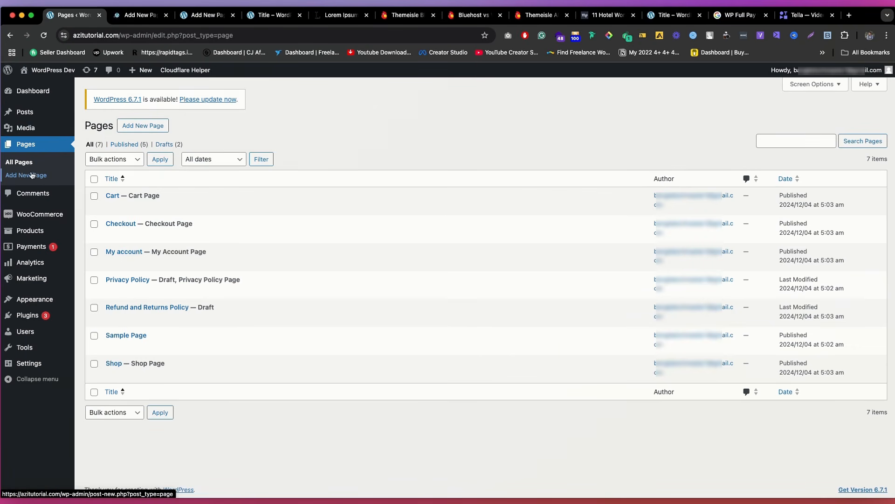
left_click(212, 15)
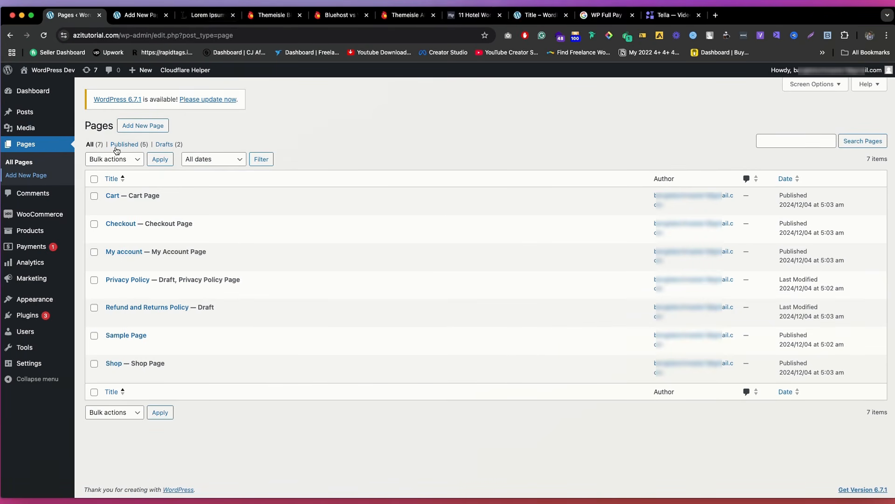
left_click(140, 15)
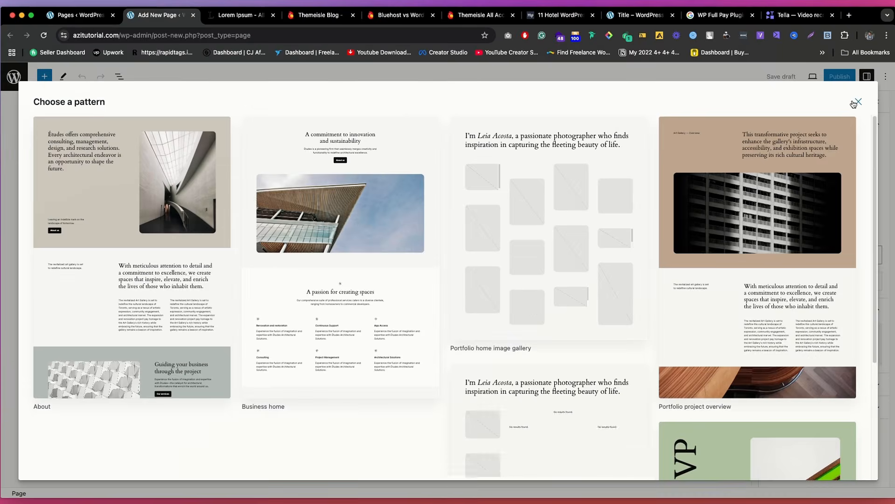
left_click(858, 102)
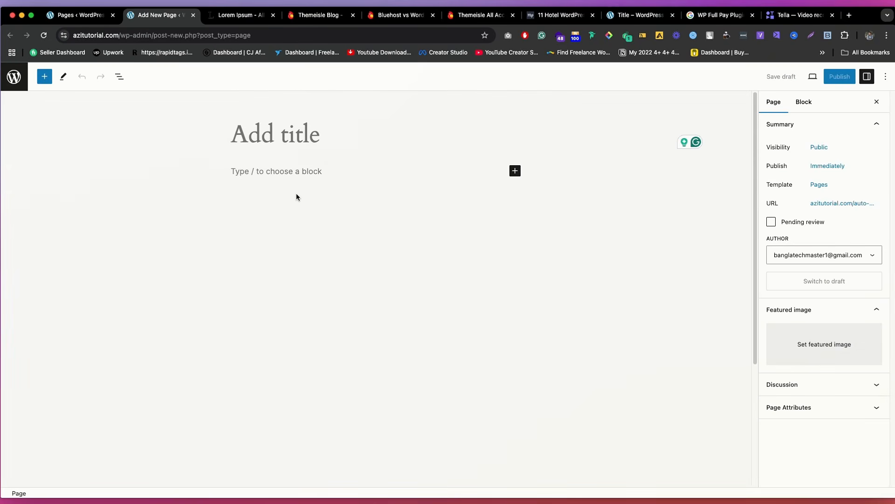
left_click(85, 16)
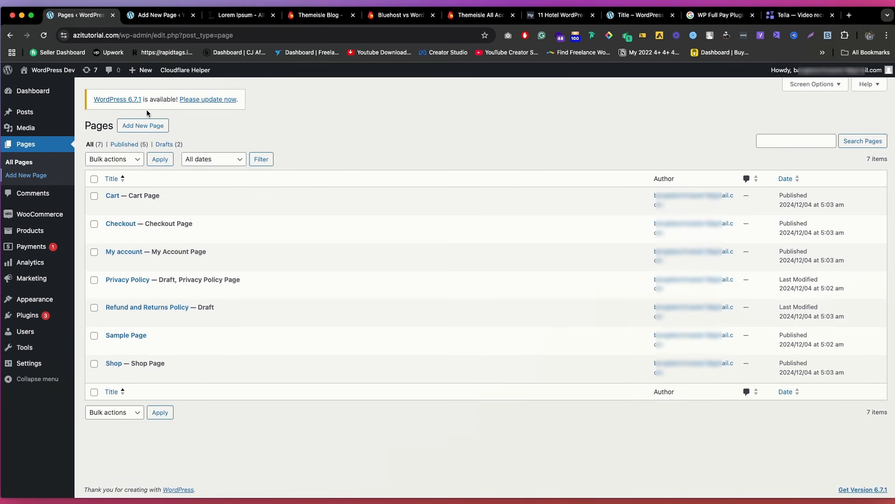
Step: Compare the Media Library, post list and page list, ending on the post list
left_click(26, 128)
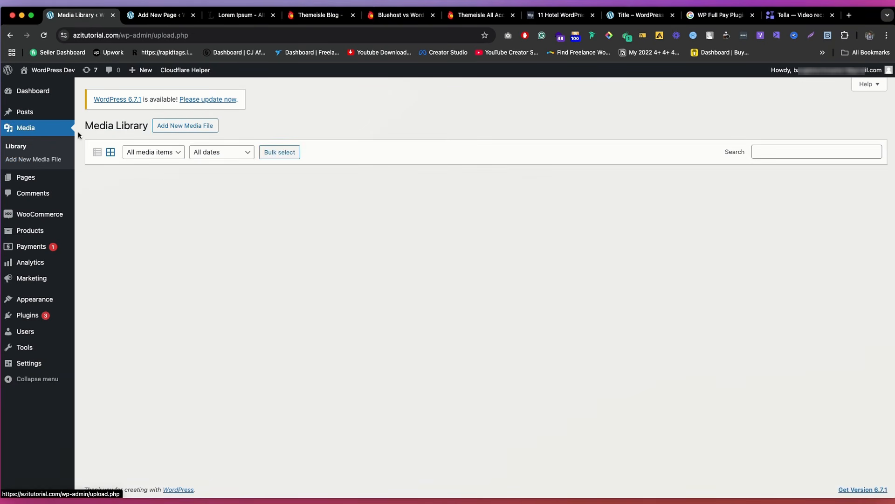
left_click(35, 116)
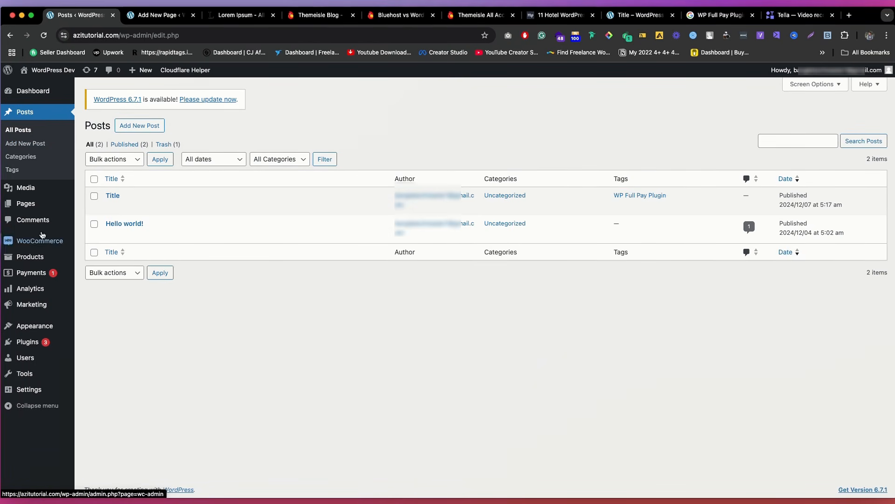
left_click(27, 203)
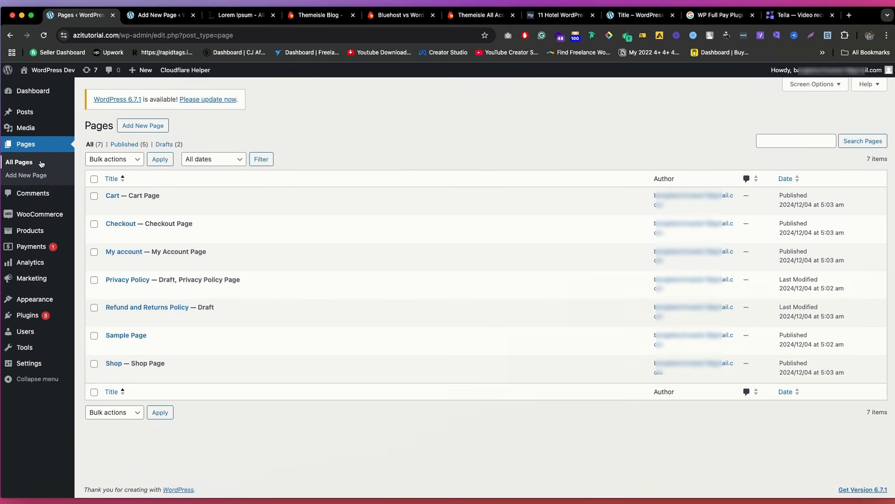
left_click(24, 112)
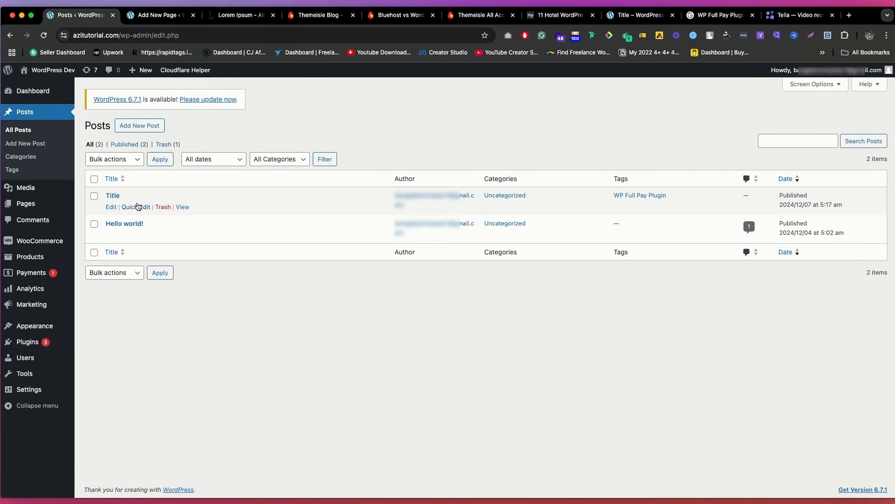
Step: Compare the web addresses of Themeisle's blog posts with those of its Pricing and About Us pages
left_click(388, 15)
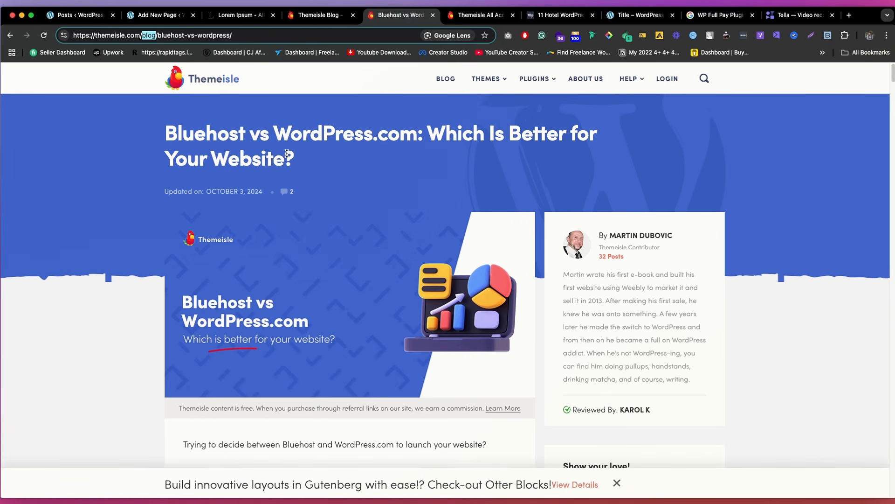
scroll(353, 282, "down", 5)
scroll(353, 283, "up", 5)
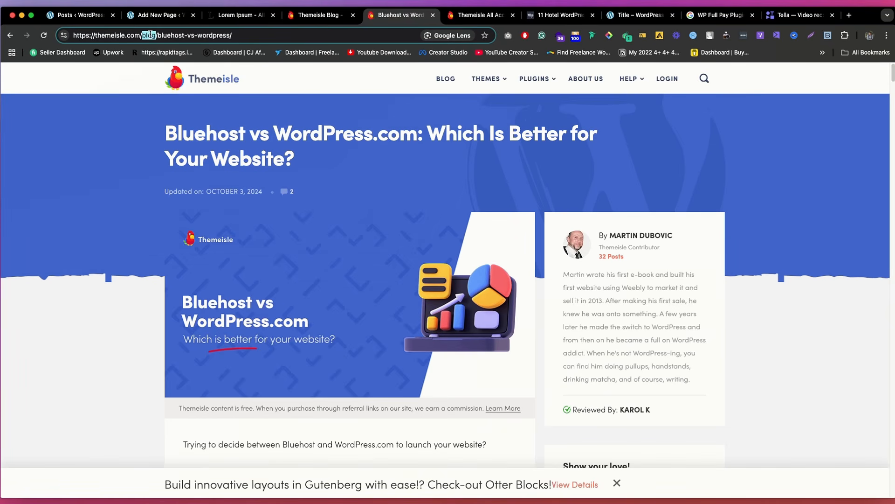
left_click(469, 18)
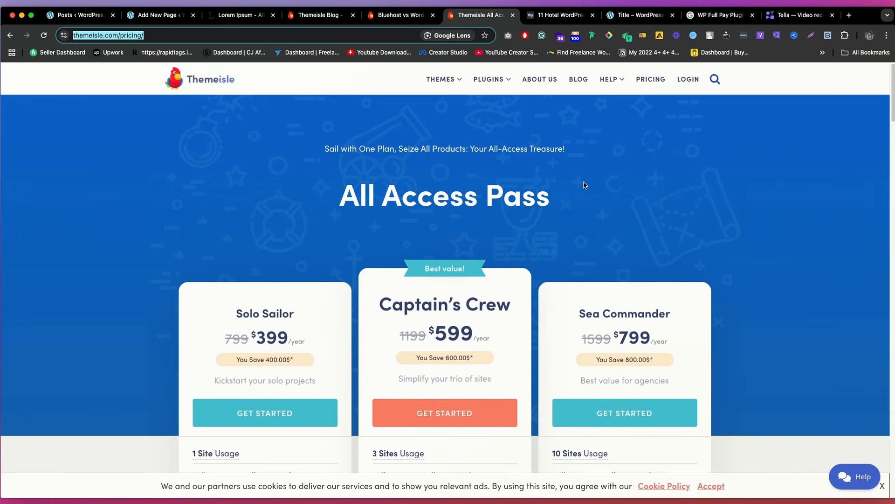
left_click(315, 165)
left_click_drag(150, 37, 94, 33)
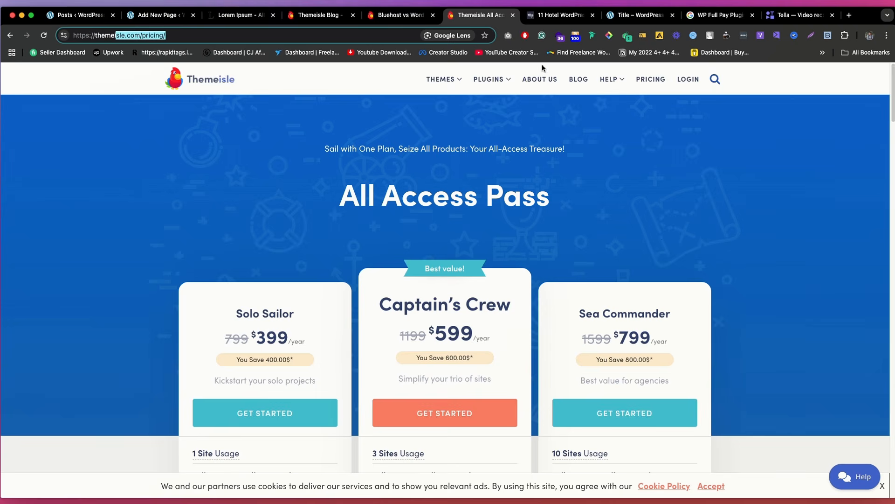
left_click(540, 79)
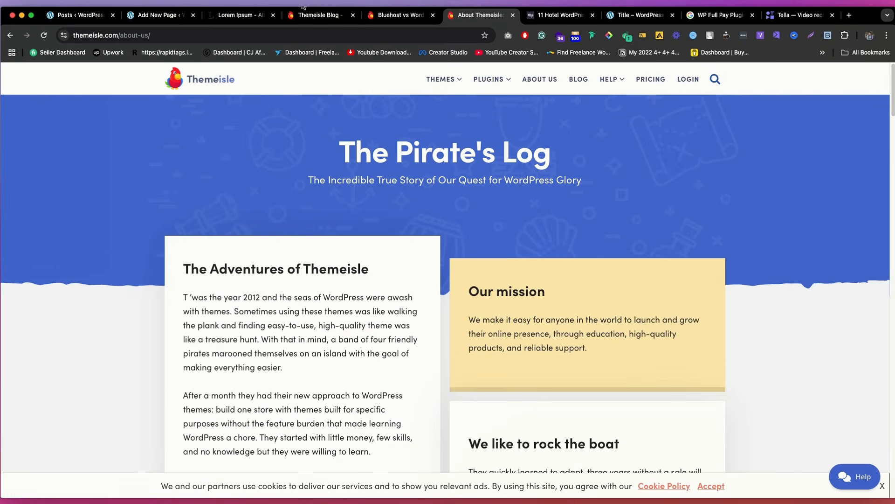
left_click(304, 12)
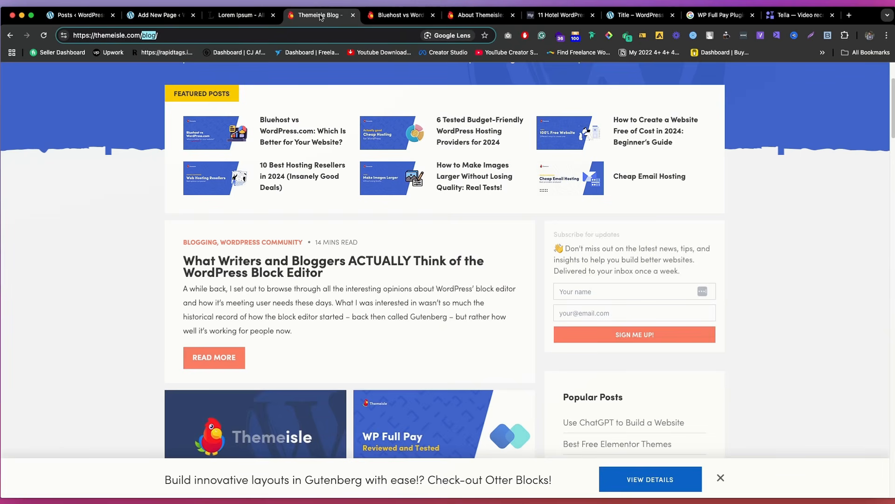
left_click(306, 260)
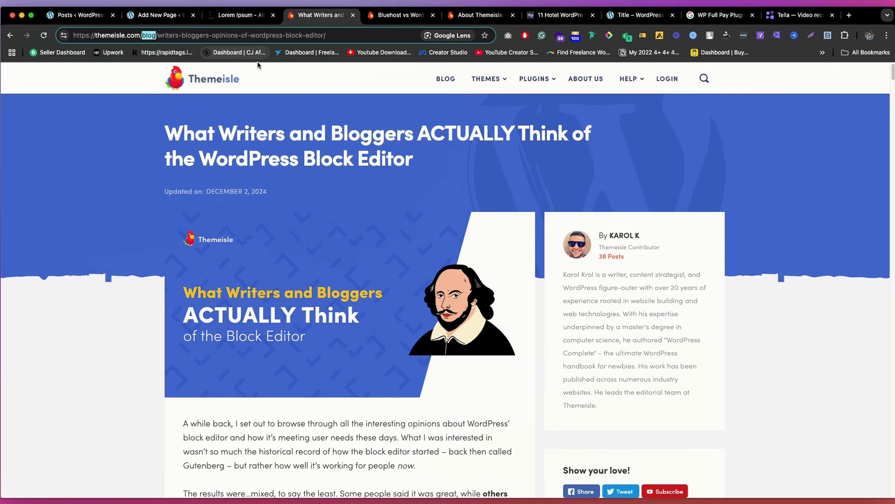
Step: Return to the WordPress admin, examine the quick edit form of the comment on Hello world!, and cancel without saving
left_click(82, 15)
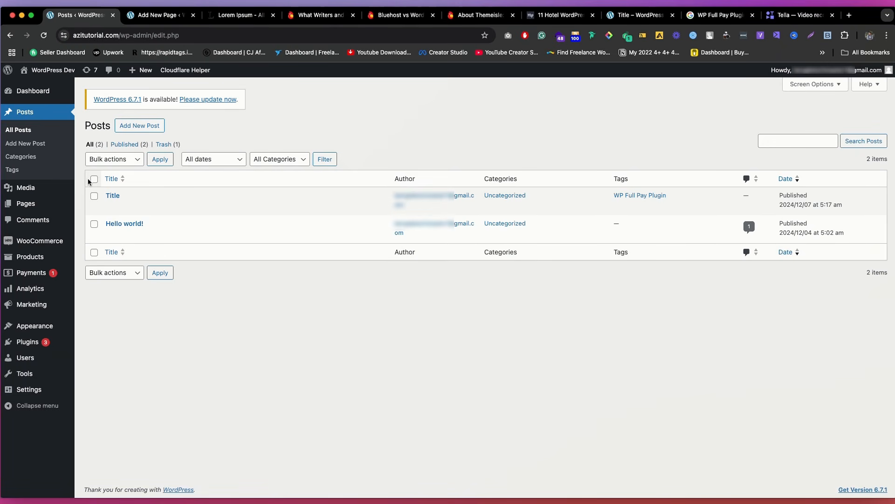
left_click(40, 219)
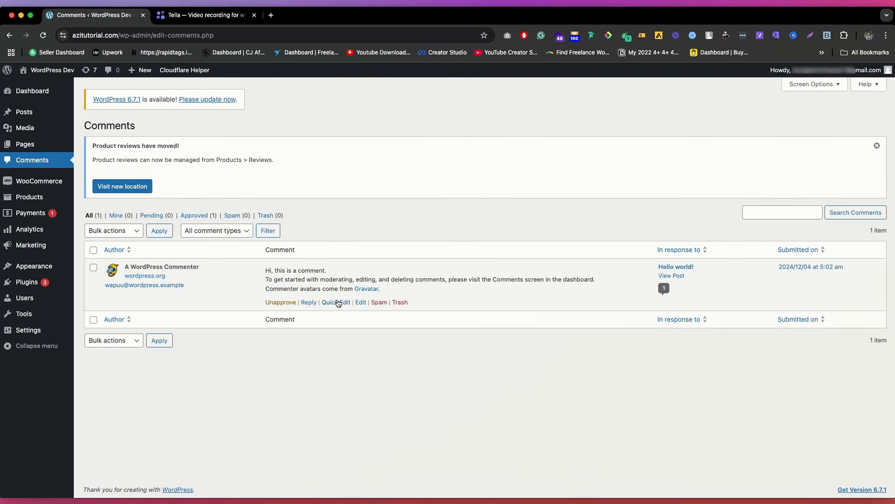
left_click(337, 302)
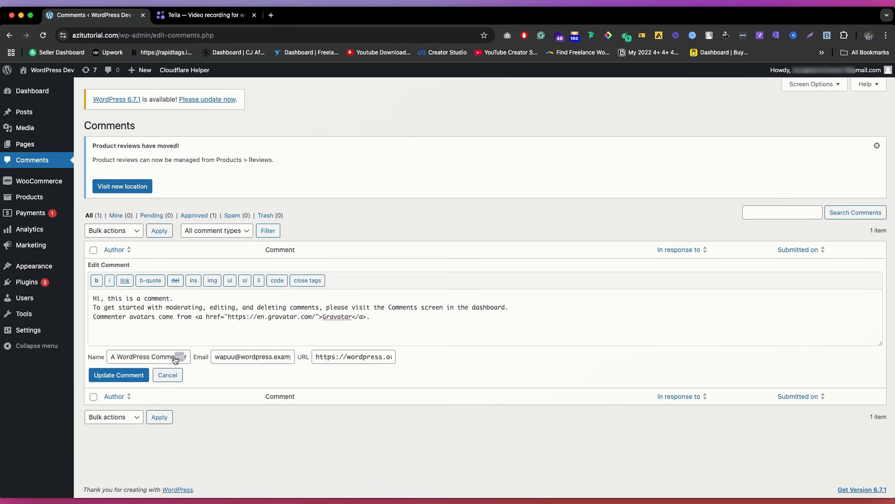
left_click(167, 375)
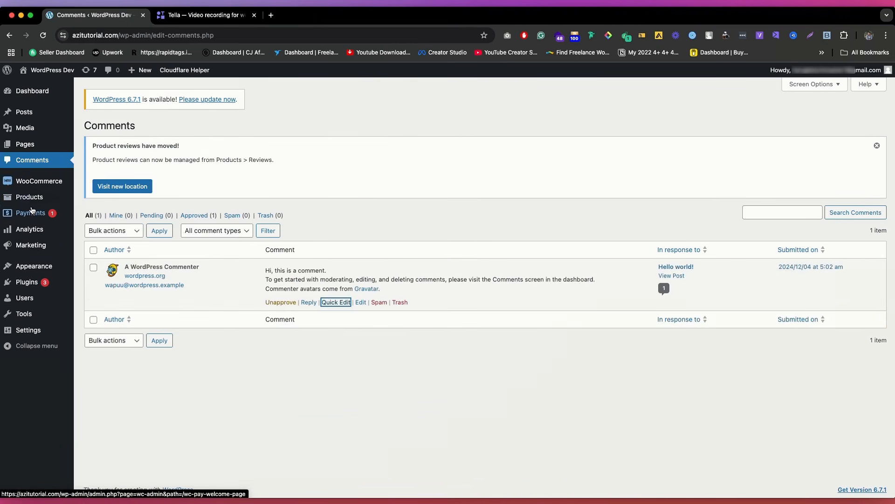
Step: Open the site's Themes page and look over the installed themes
left_click(27, 271)
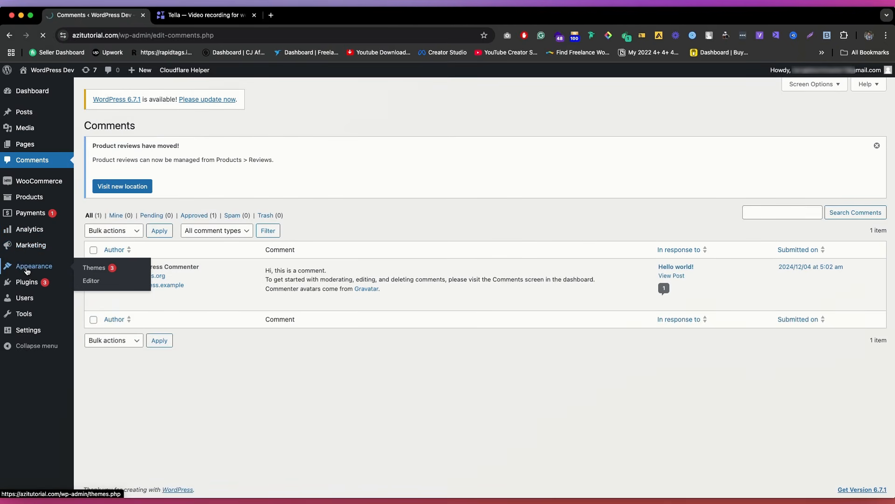
mouse_move(31, 190)
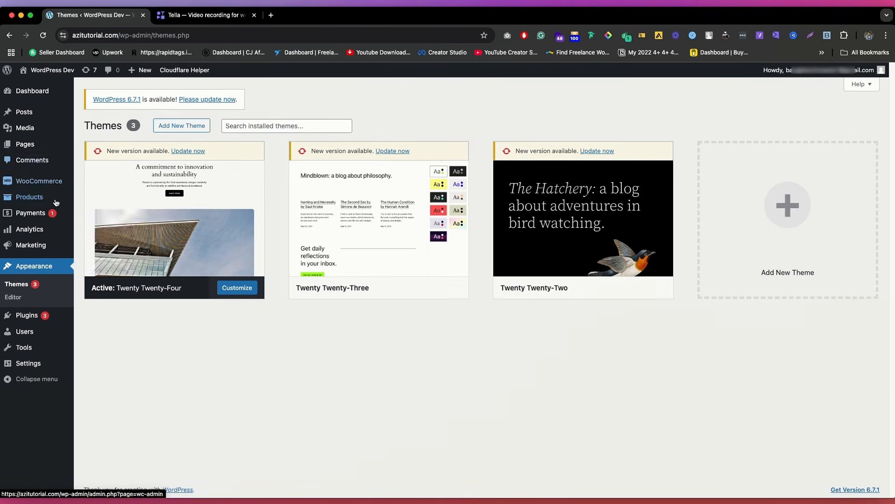
mouse_move(56, 203)
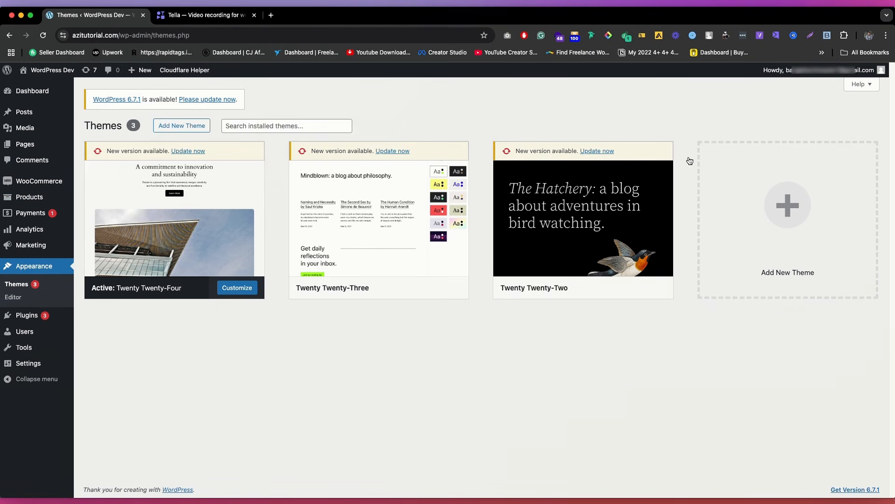
left_click(265, 369)
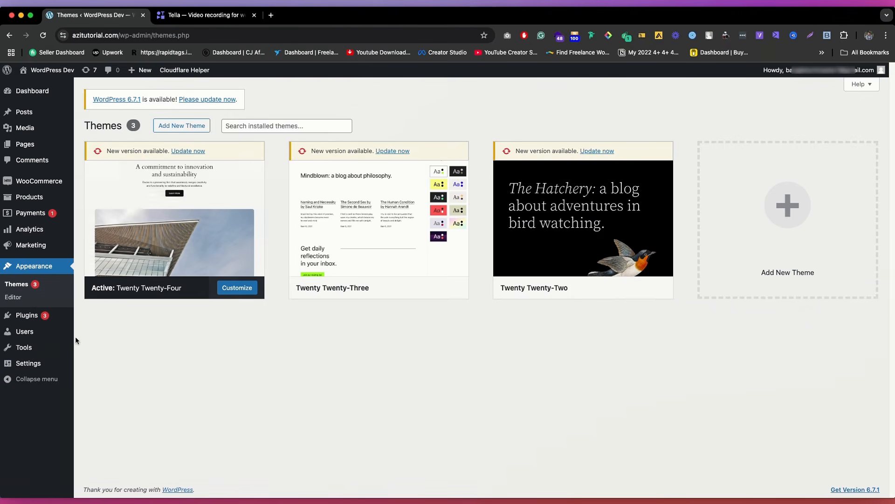
left_click(26, 317)
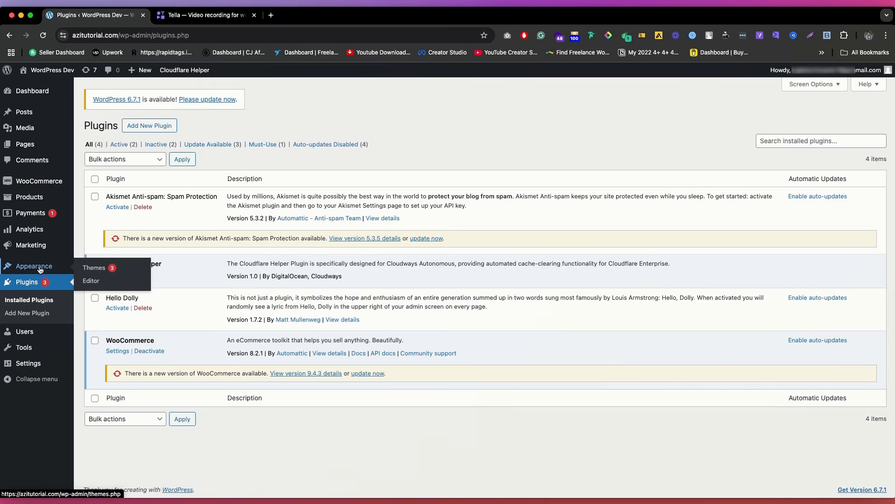
left_click(40, 271)
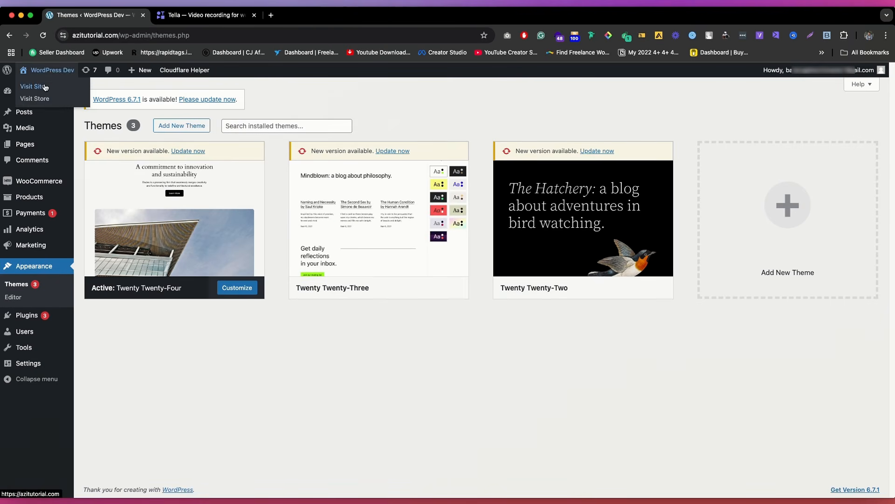
Step: View the live home page in a separate browser tab and return to the installed themes
left_click(38, 83)
scroll(381, 218, "down", 3)
scroll(380, 217, "down", 10)
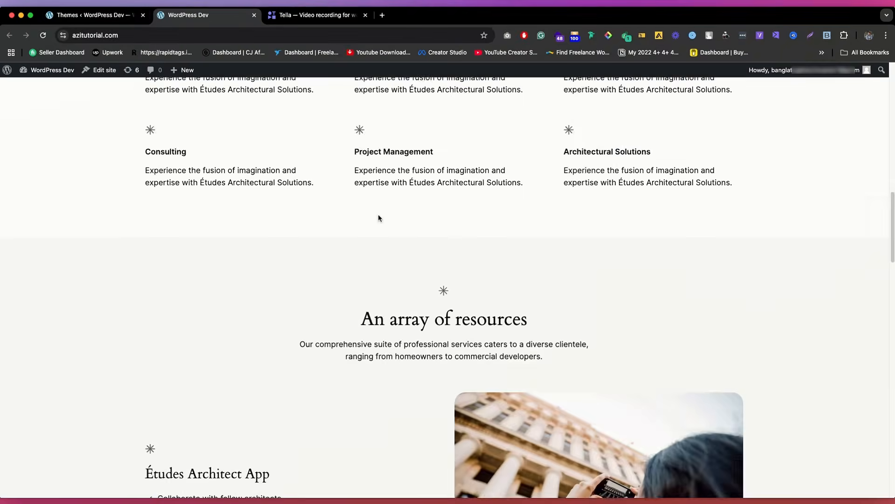
scroll(378, 217, "up", 10)
left_click(132, 19)
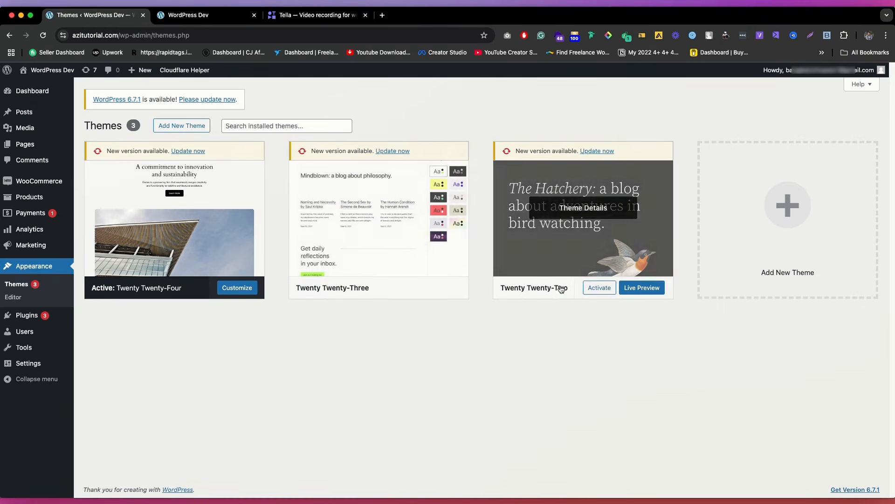
Step: Activate the Twenty Twenty-Two theme and reload the live home page to view its design
left_click(599, 288)
left_click(208, 19)
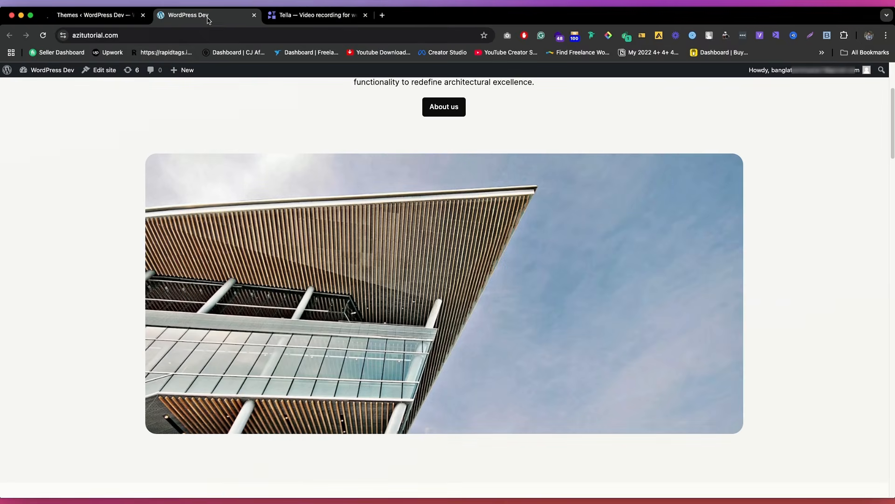
left_click(88, 17)
mouse_move(557, 271)
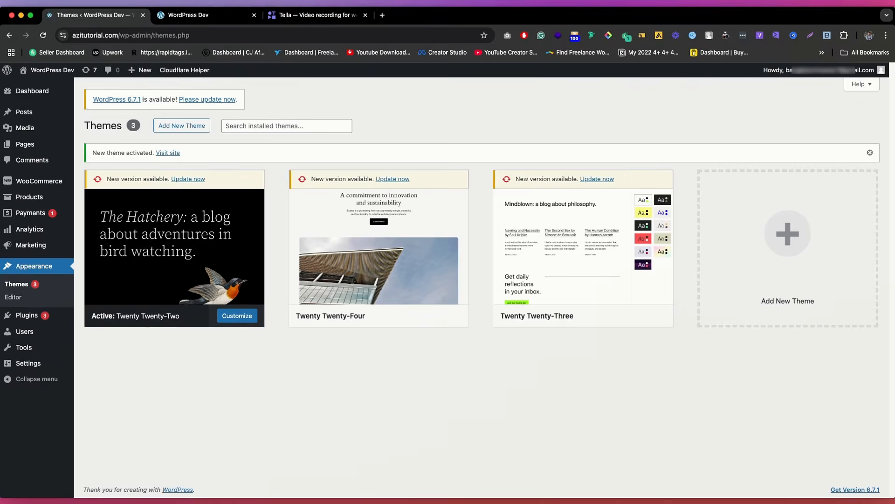
left_click(208, 15)
left_click(44, 36)
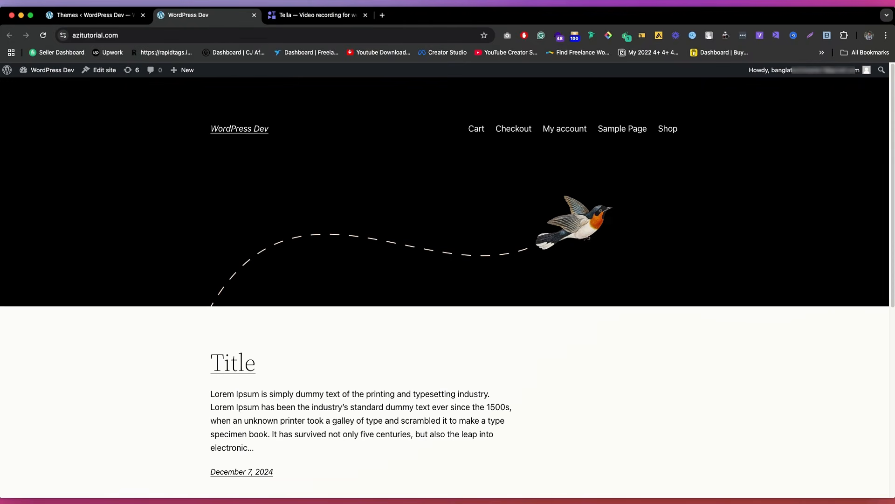
Step: Return to the installed themes and activate Twenty Twenty-Four again
left_click(88, 15)
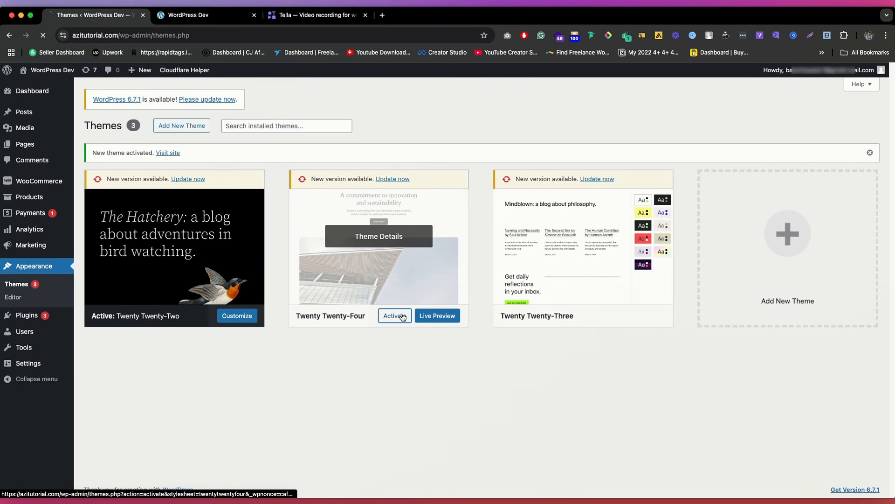
left_click(402, 317)
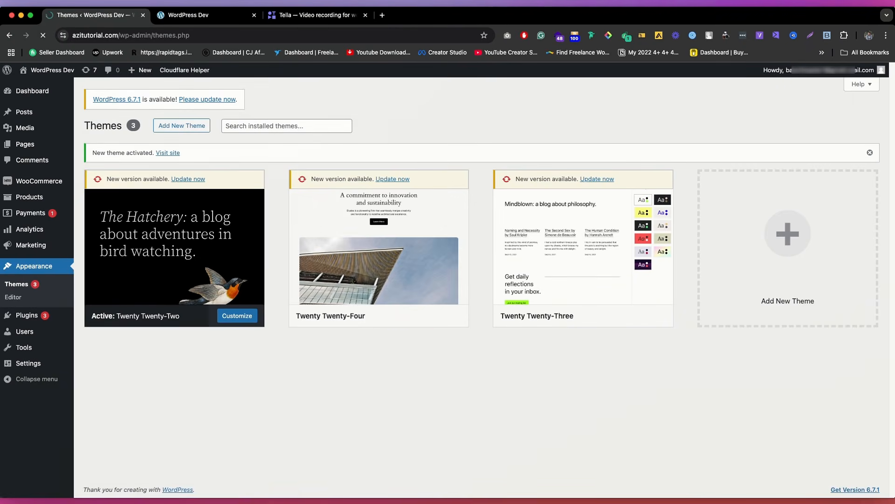
Step: Reload the live home page to view the reactivated Twenty Twenty-Four design and return to the site admin
left_click(206, 15)
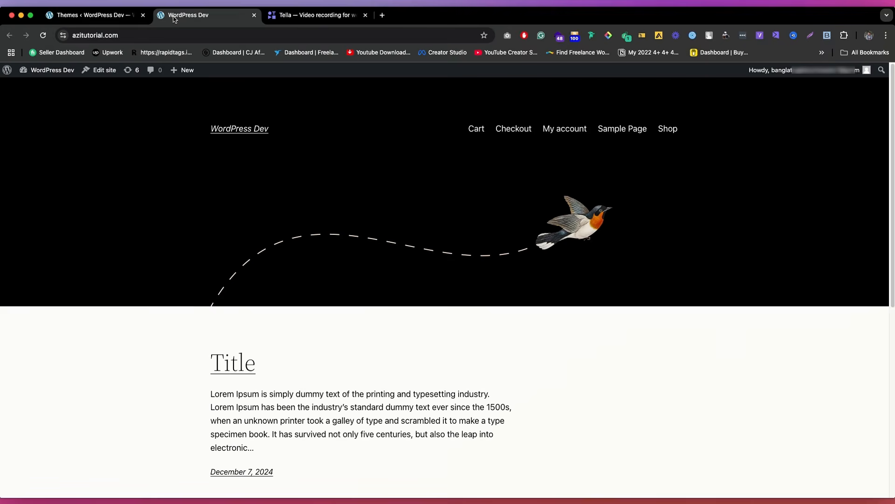
left_click(42, 35)
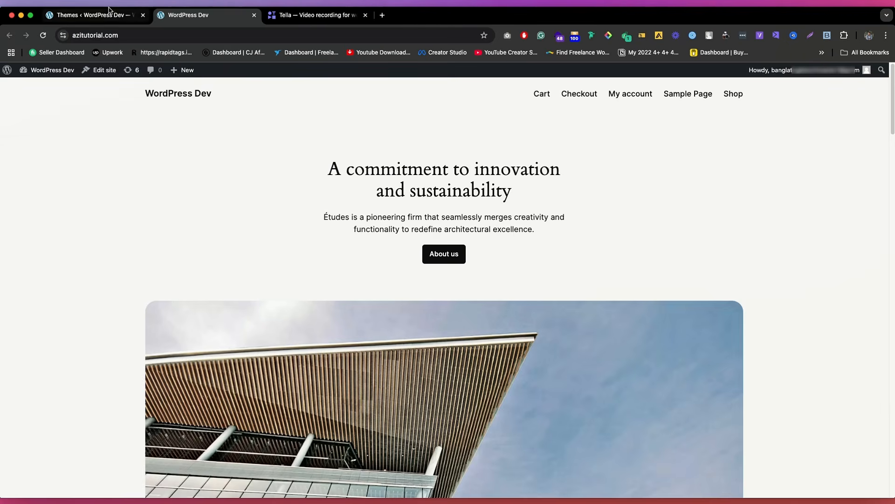
left_click(93, 15)
Step: Open the installed plugins list and deactivate the WooCommerce plugin
left_click(28, 317)
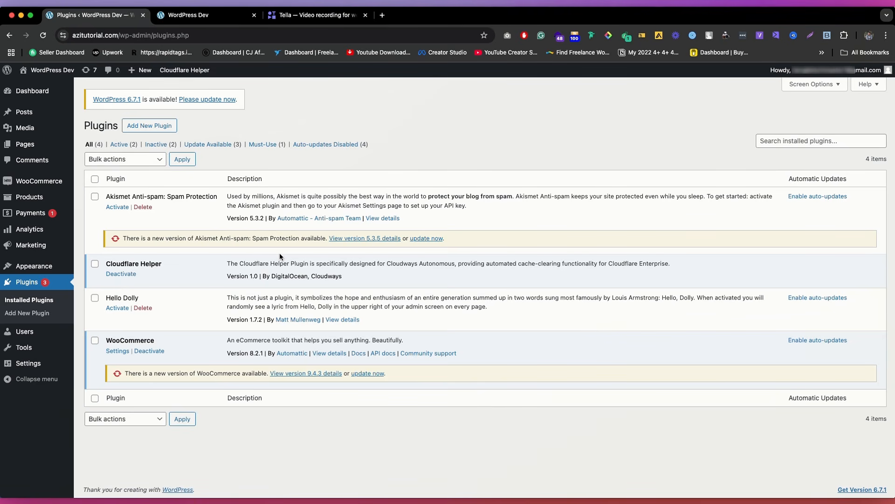
mouse_move(81, 188)
left_click(151, 350)
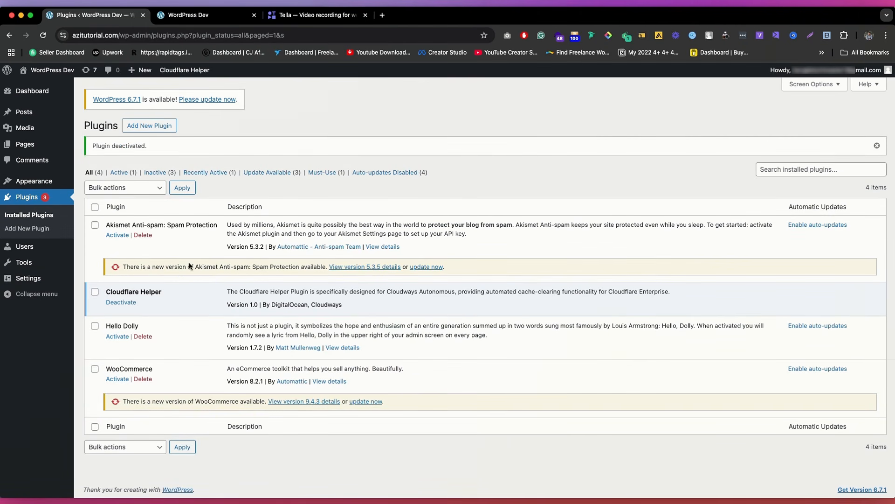
double_click(149, 372)
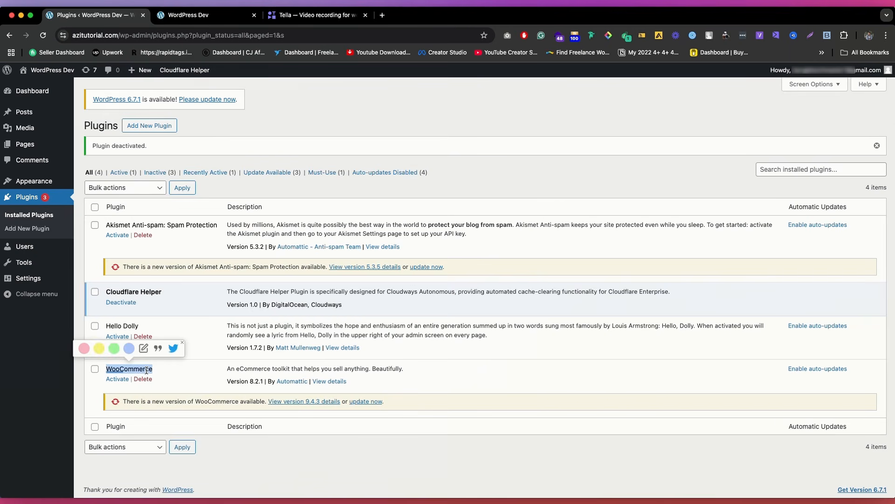
left_click(178, 371)
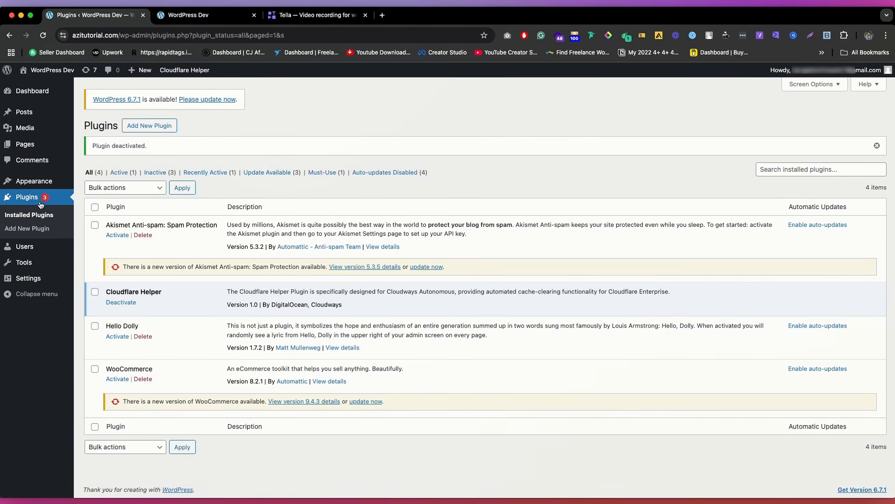
Step: Open the users list and the admin user's profile in a separate browser tab, closing the old home page tab
left_click(42, 188)
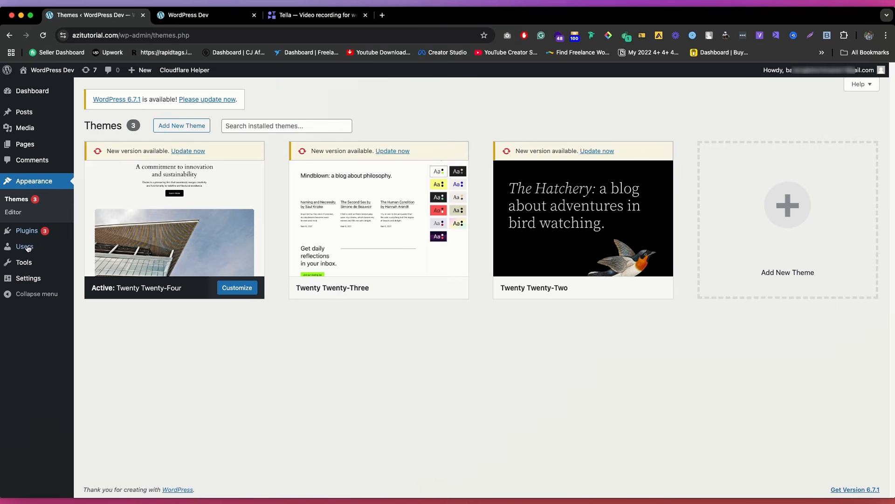
left_click(25, 248)
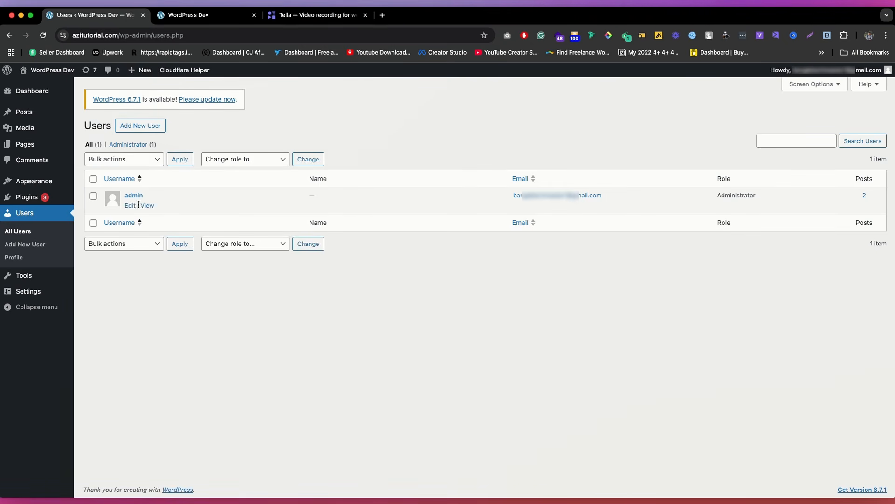
left_click(130, 206, "super")
left_click(254, 15)
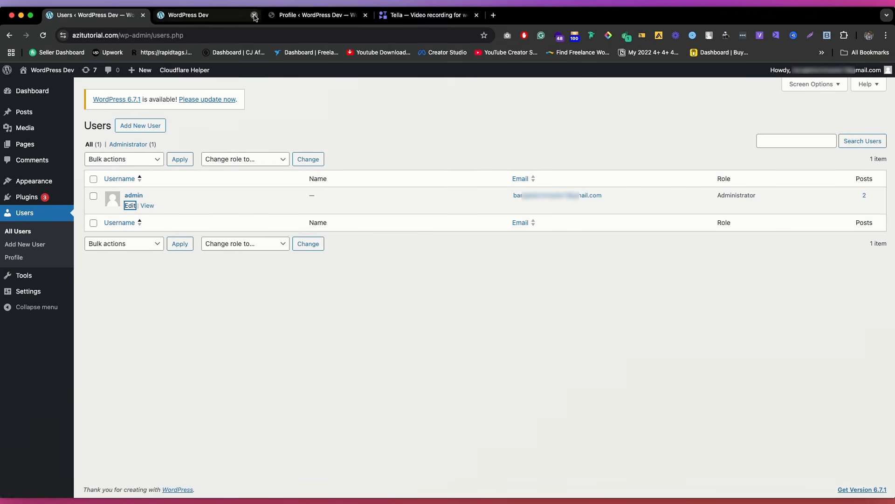
left_click(212, 17)
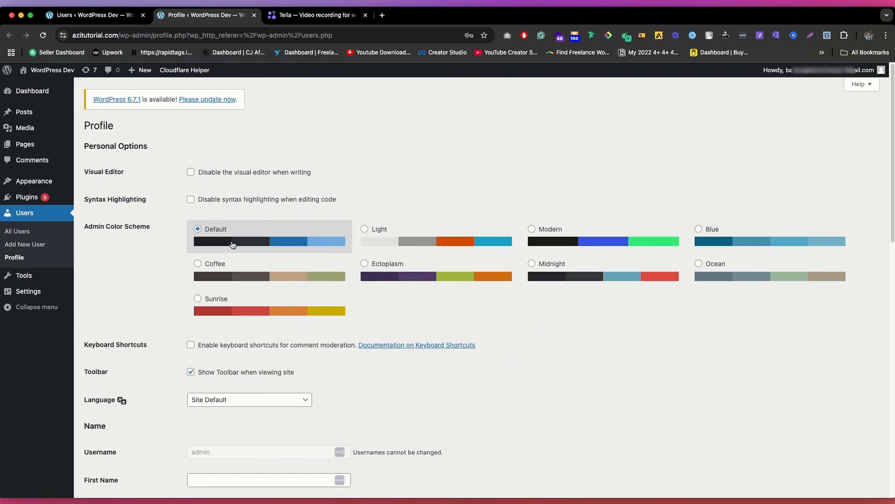
Step: Try the Ectoplasm admin color scheme on the profile and switch back to Default
scroll(236, 238, "down", 5)
scroll(238, 230, "up", 5)
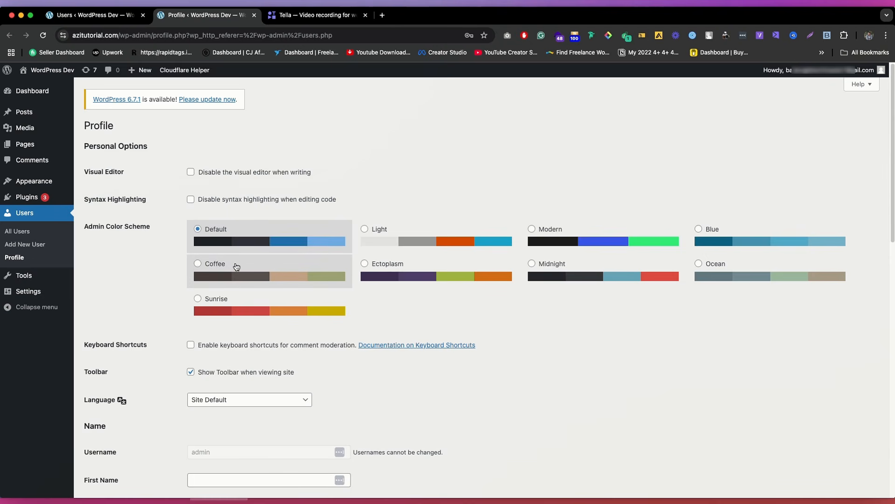
left_click(418, 271)
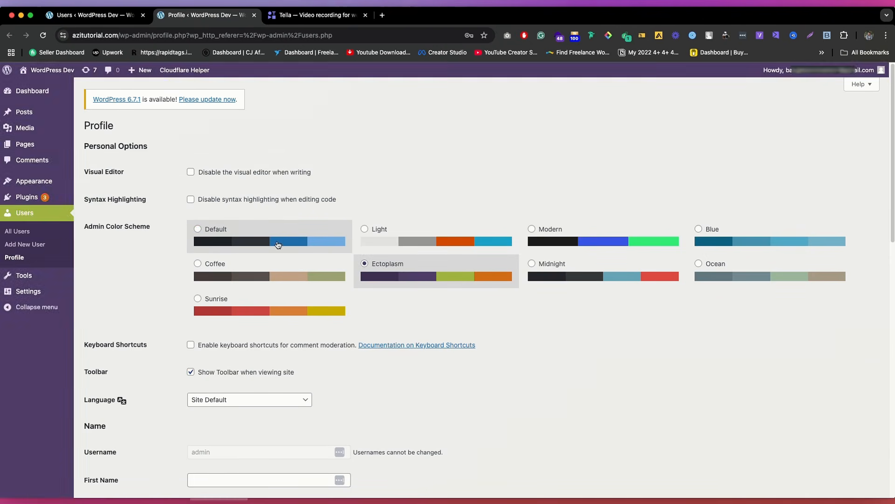
left_click(209, 235)
Step: Look over the profile's name and contact fields and the choices for the public display name
scroll(215, 226, "down", 3)
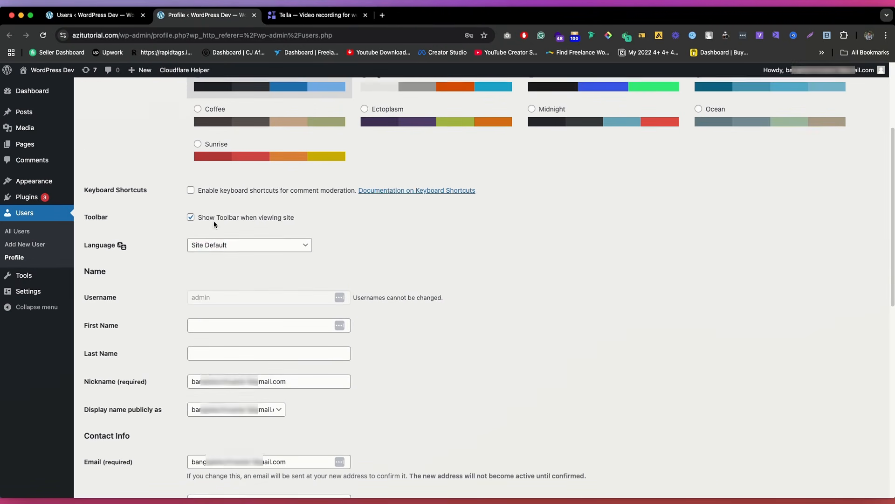
scroll(230, 254, "down", 5)
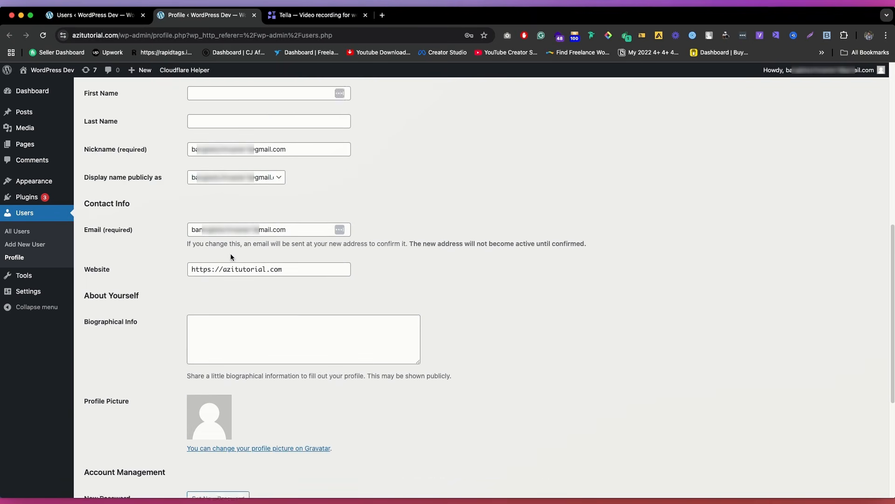
scroll(170, 142, "up", 1)
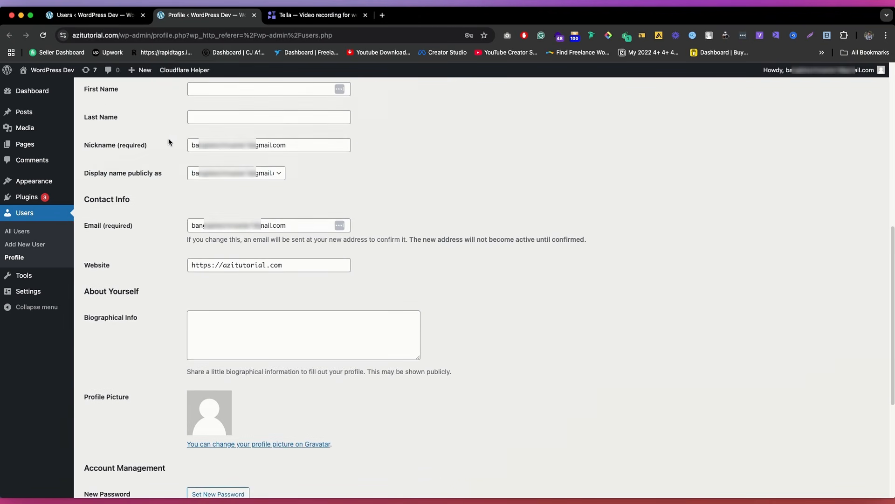
left_click(236, 173)
left_click(177, 194)
scroll(276, 174, "up", 1)
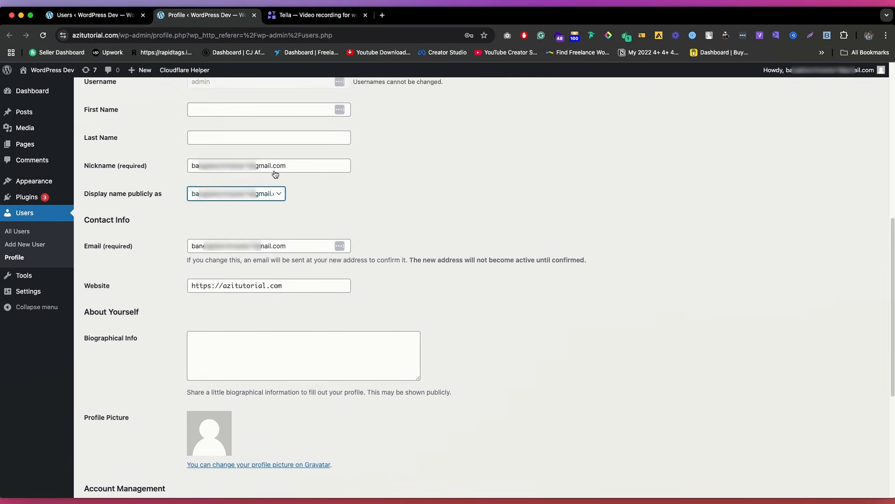
Step: Open the live home page in a new browser tab from the users list and look it over
left_click(93, 15)
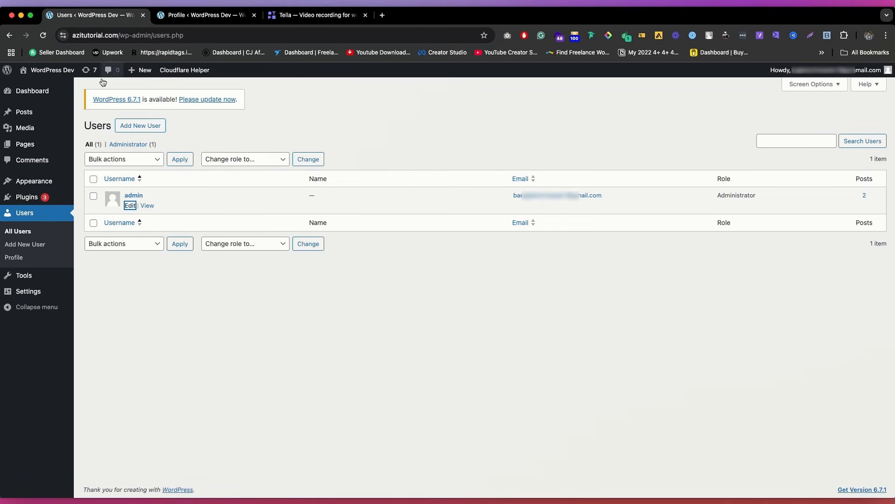
mouse_move(50, 71)
left_click(51, 86, "super")
left_click(308, 16)
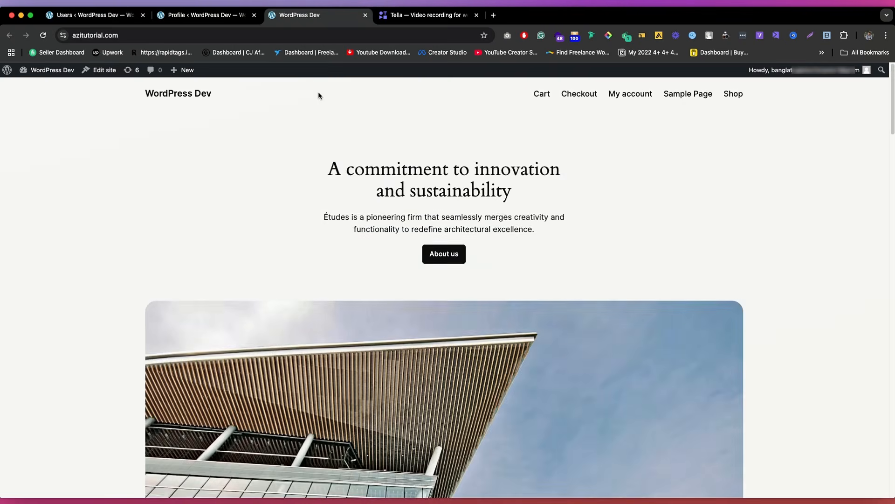
scroll(318, 94, "down", 8)
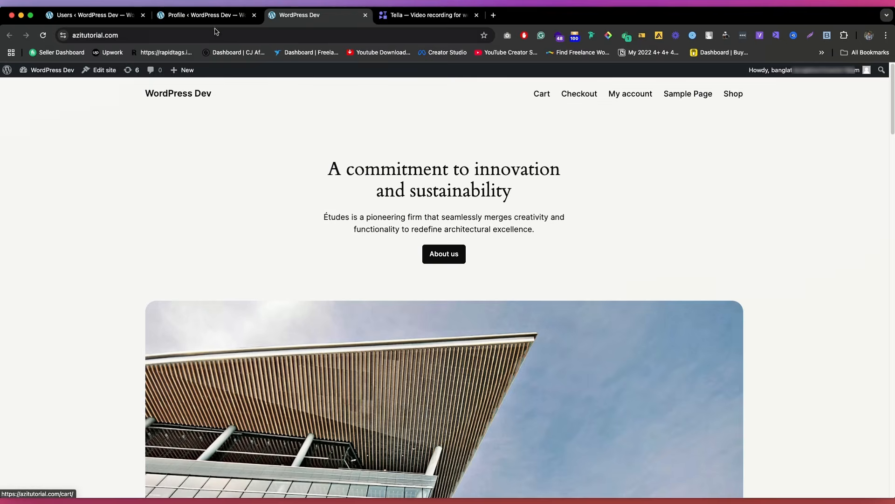
Step: Set the profile's public display name to admin
left_click(208, 15)
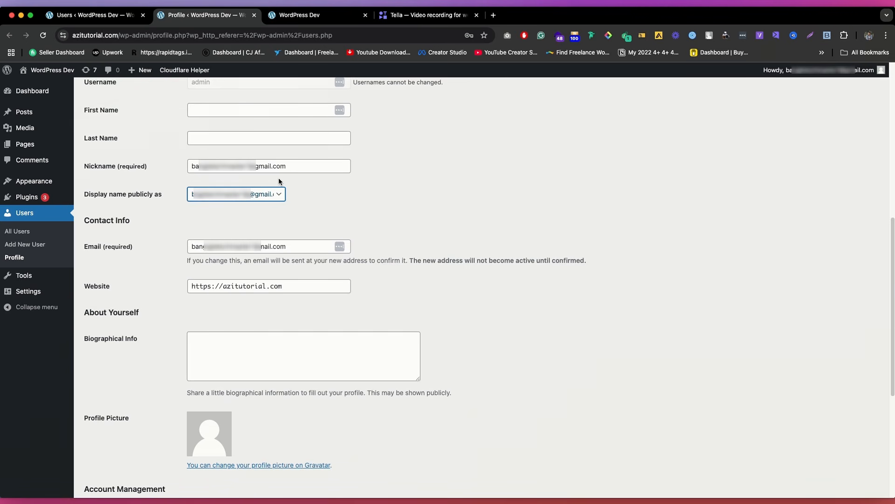
left_click(237, 197)
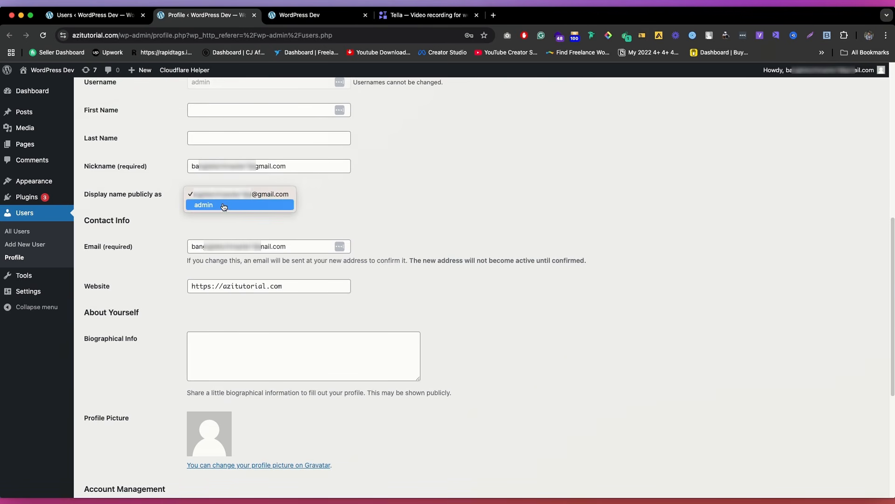
left_click(224, 205)
scroll(203, 217, "down", 5)
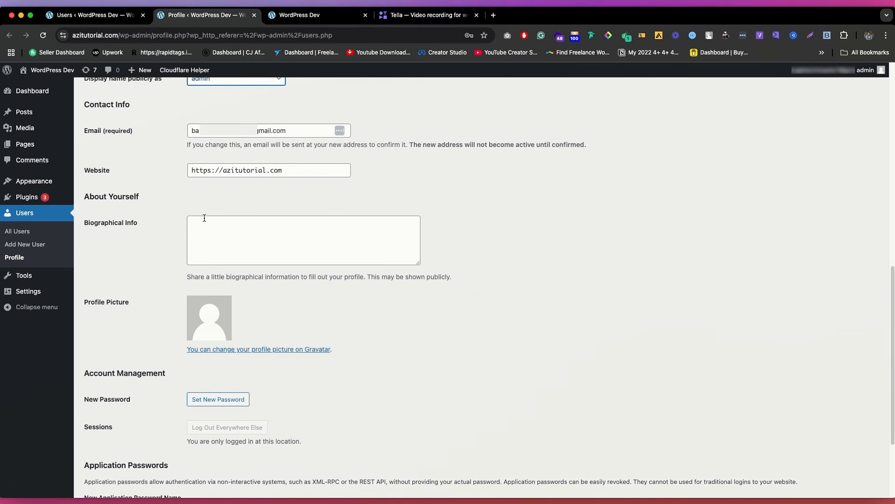
scroll(209, 229, "down", 5)
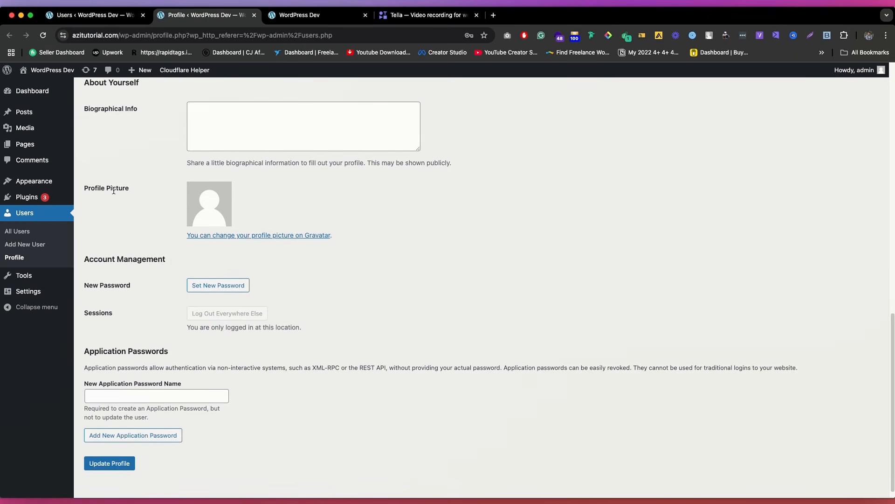
Step: Generate a new account password, hide it, and cancel the password change
left_click(221, 284)
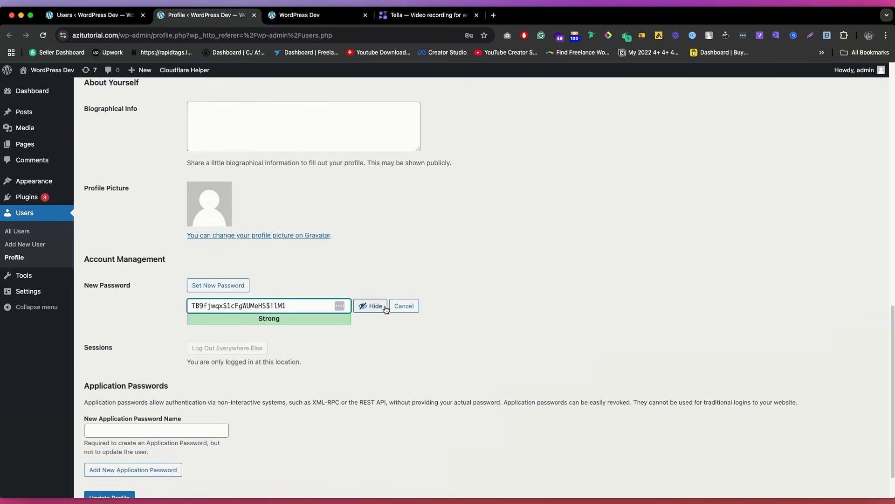
left_click(369, 306)
scroll(240, 298, "down", 2)
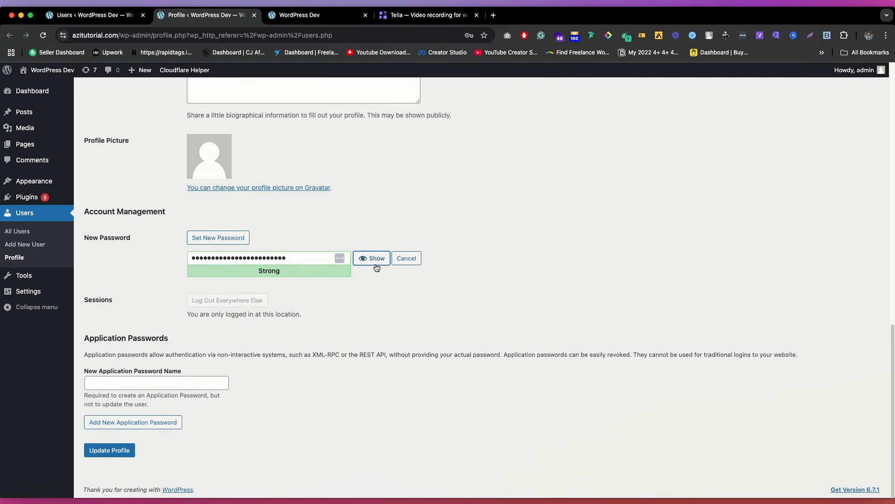
left_click(405, 259)
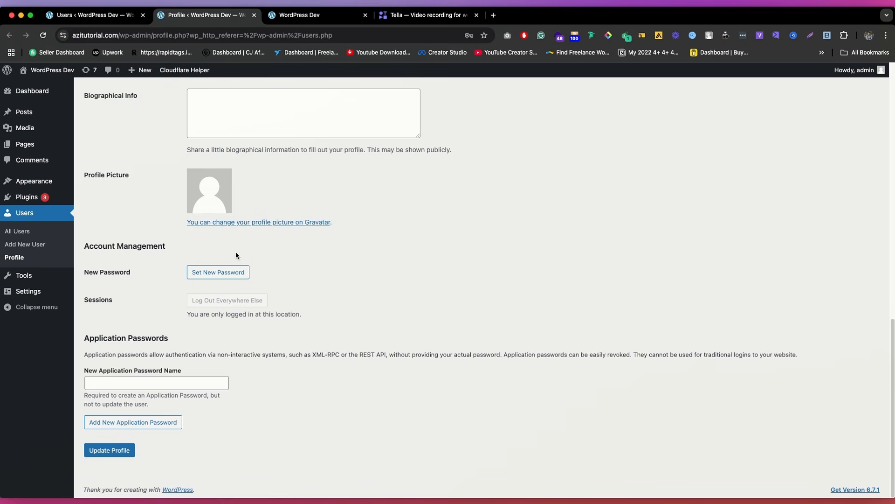
Step: Save the profile changes and look over the updated profile page
left_click(120, 451)
scroll(250, 309, "down", 2)
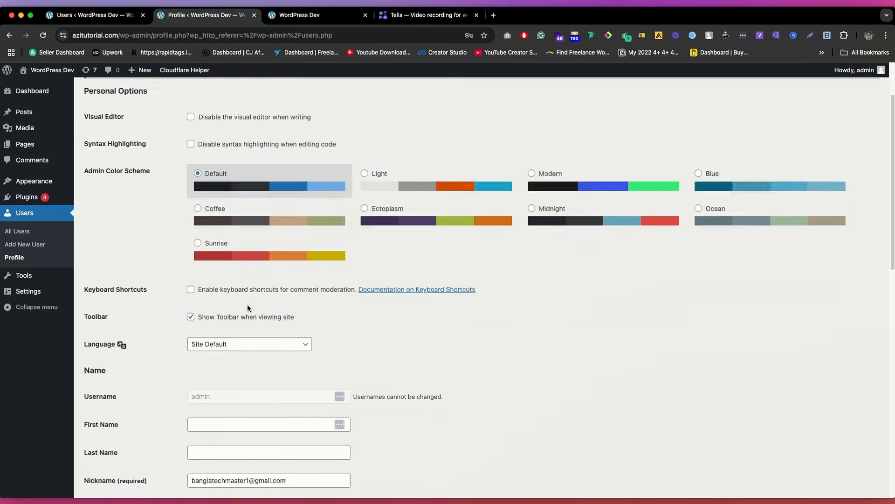
scroll(249, 308, "up", 2)
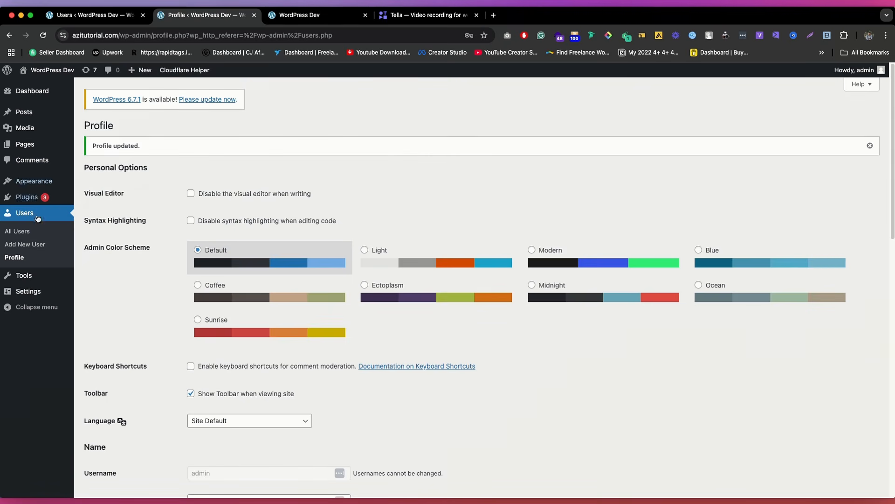
Step: Open the form for adding a new user and examine the available roles without choosing another one
left_click(28, 246)
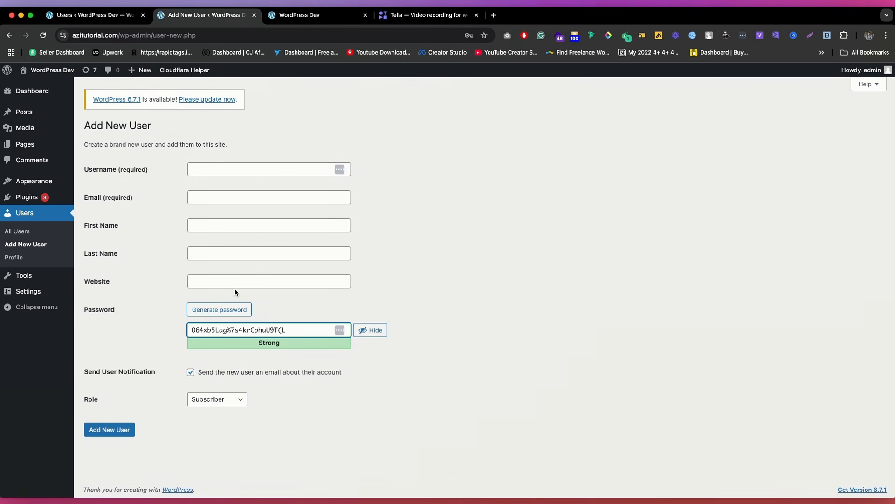
left_click(220, 400)
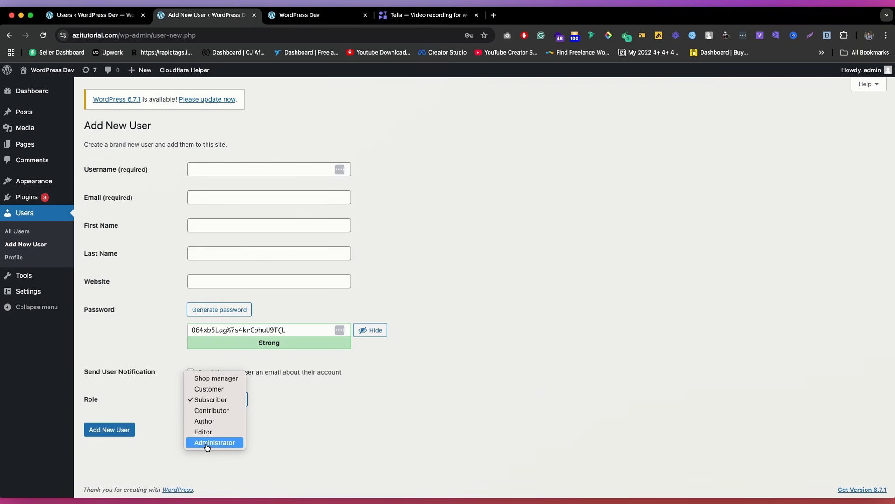
key("Escape")
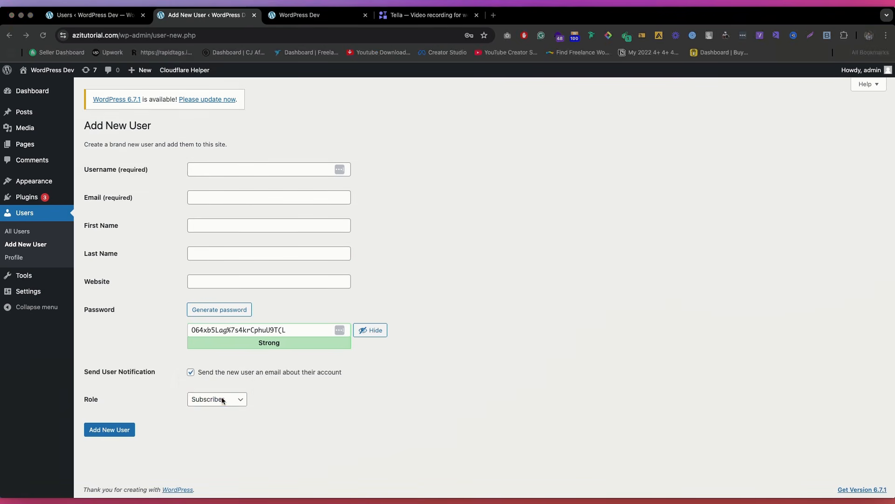
left_click(222, 396)
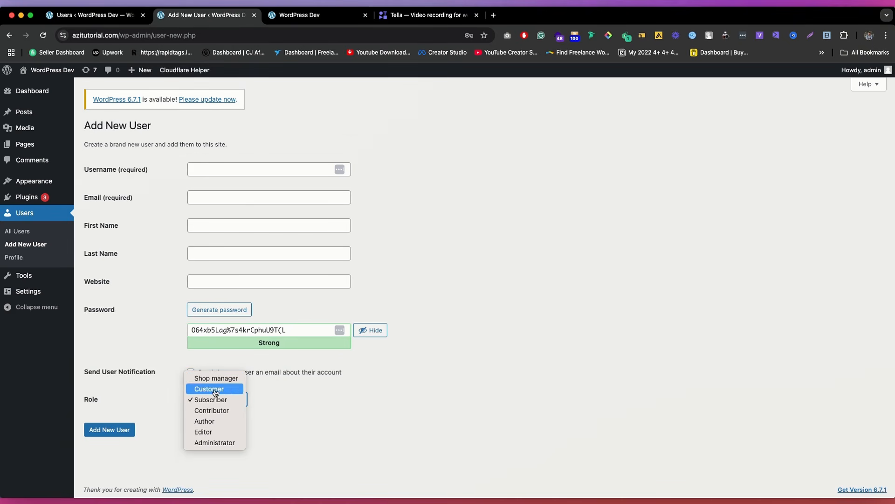
left_click(307, 400)
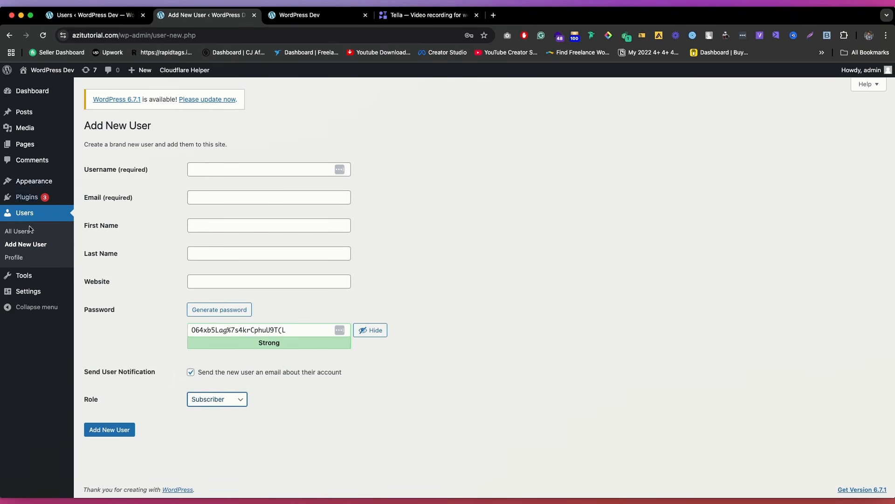
Step: Open the site's available tools and view the import page
left_click(24, 275)
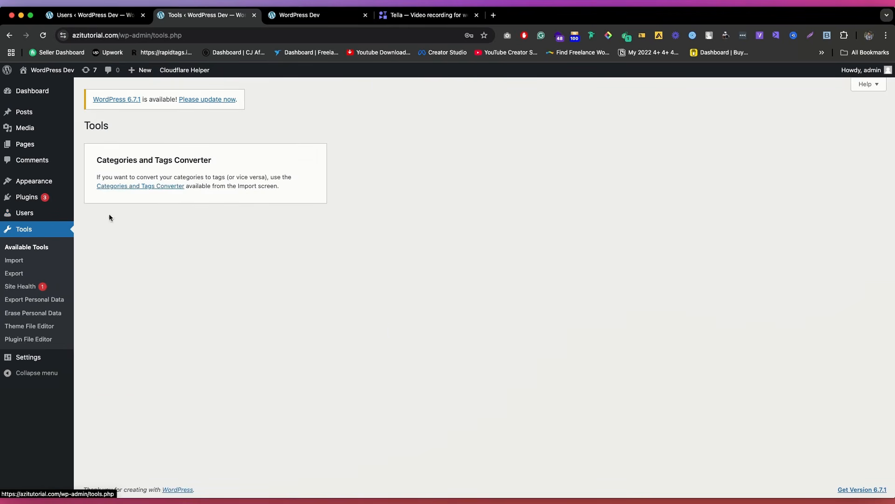
left_click(35, 260)
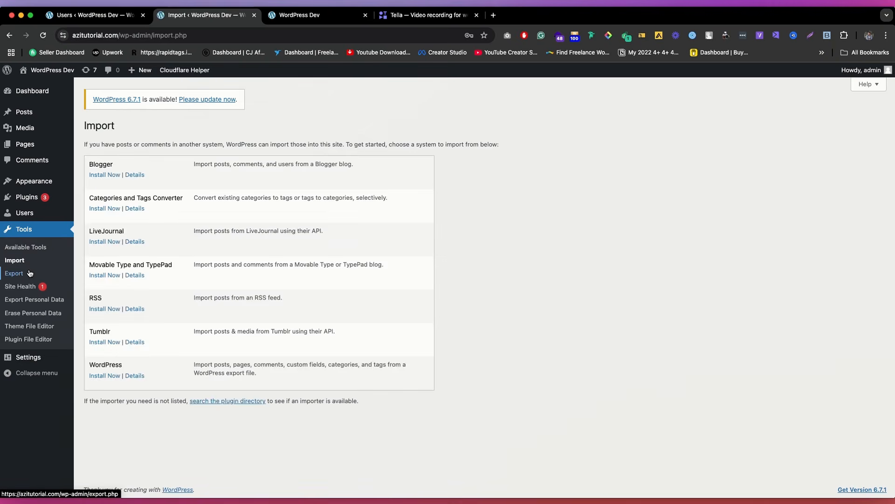
Step: Open the site's export tool and look over the content types available for export
left_click(15, 272)
left_click(20, 339)
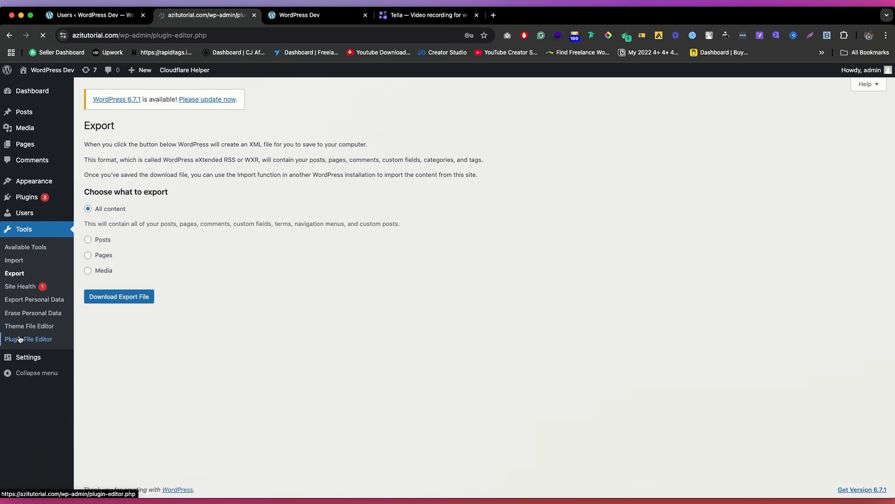
left_click(371, 323)
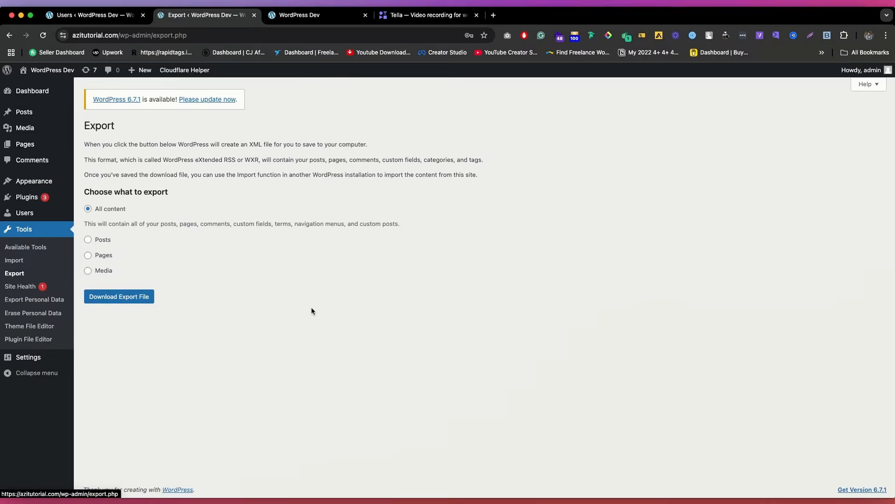
Step: Review the general site settings, from the site title and membership to date and time formats, and save them
left_click(54, 359)
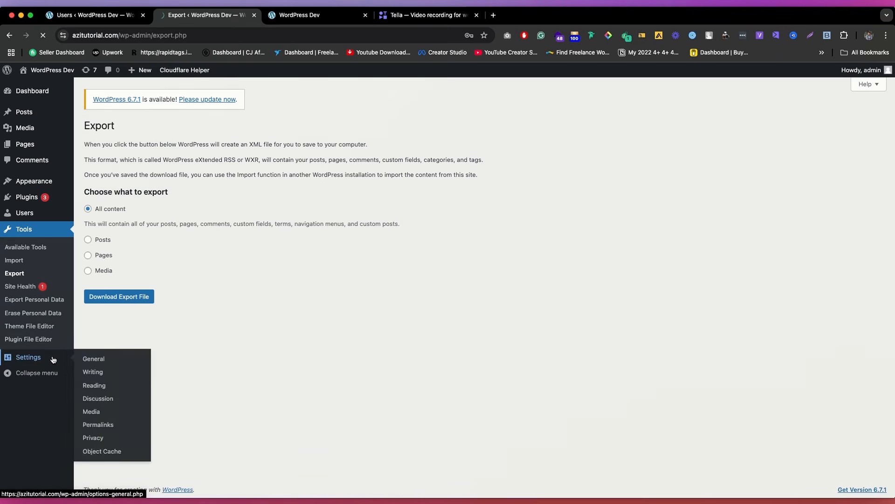
left_click_drag(252, 151, 146, 154)
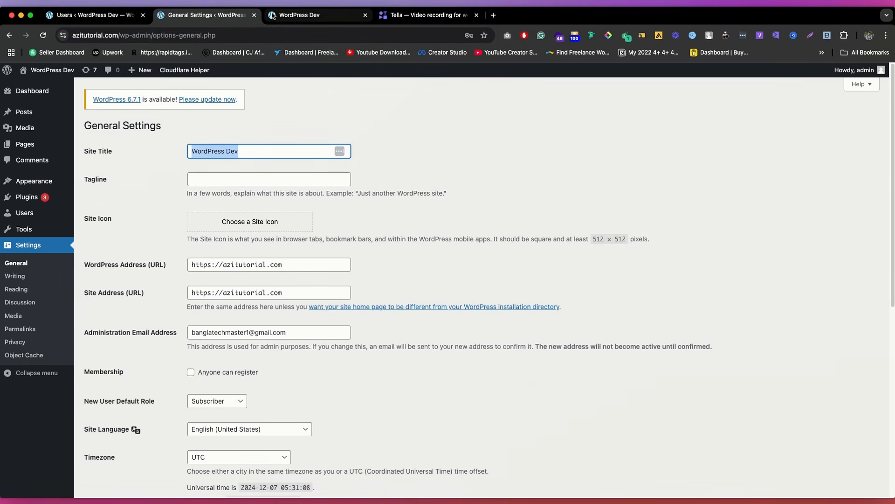
scroll(287, 200, "down", 3)
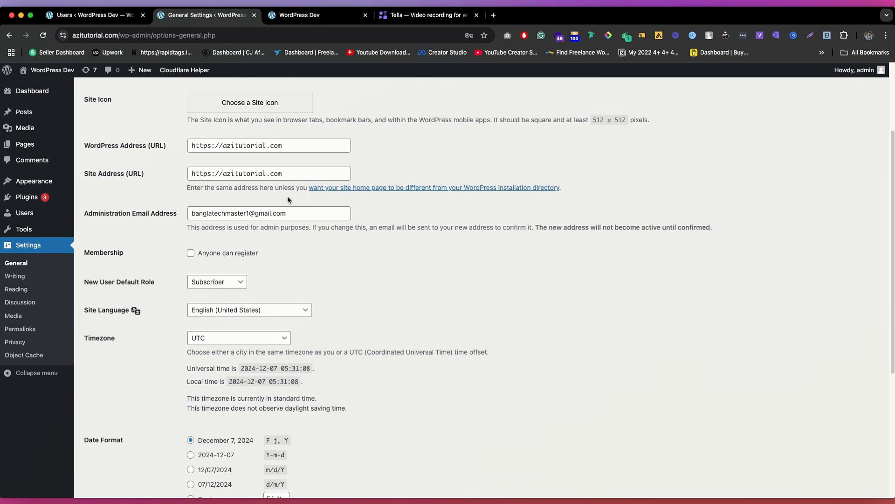
left_click(232, 252)
left_click(232, 252)
left_click(233, 253)
scroll(239, 257, "down", 5)
left_click(109, 449)
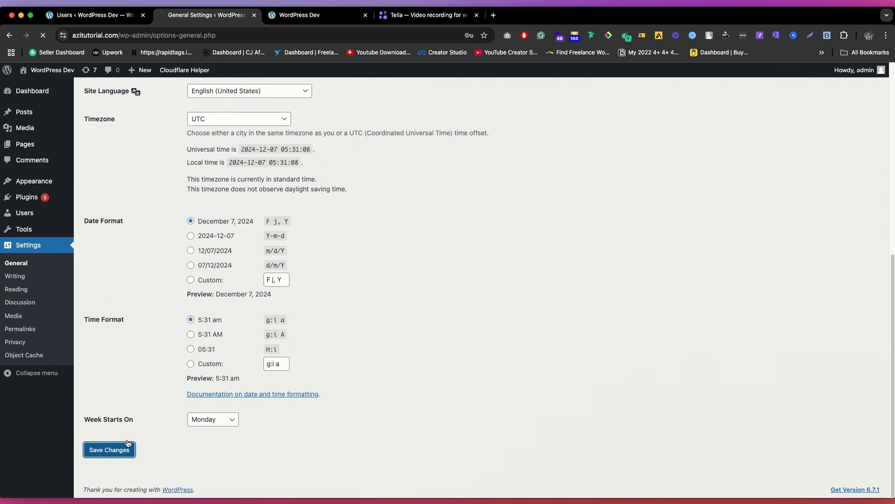
Step: Look through the writing, reading, discussion, media and permalink settings, and return to the dashboard home
left_click(13, 281)
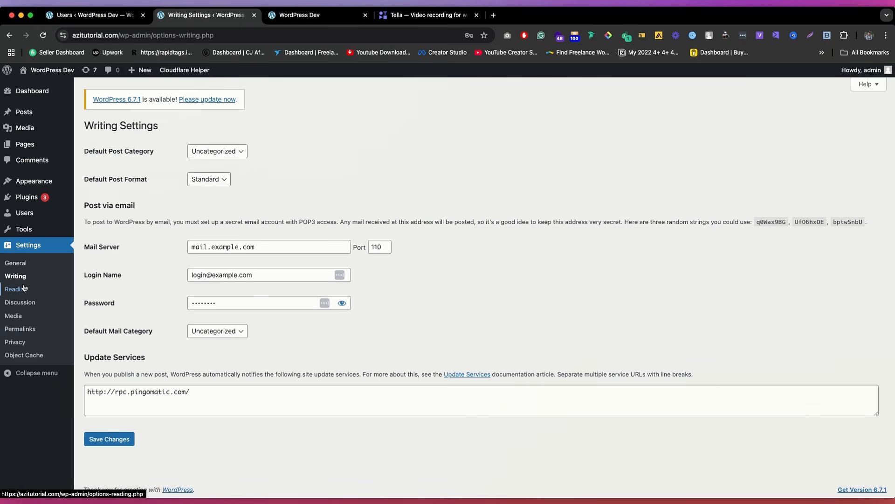
left_click(25, 286)
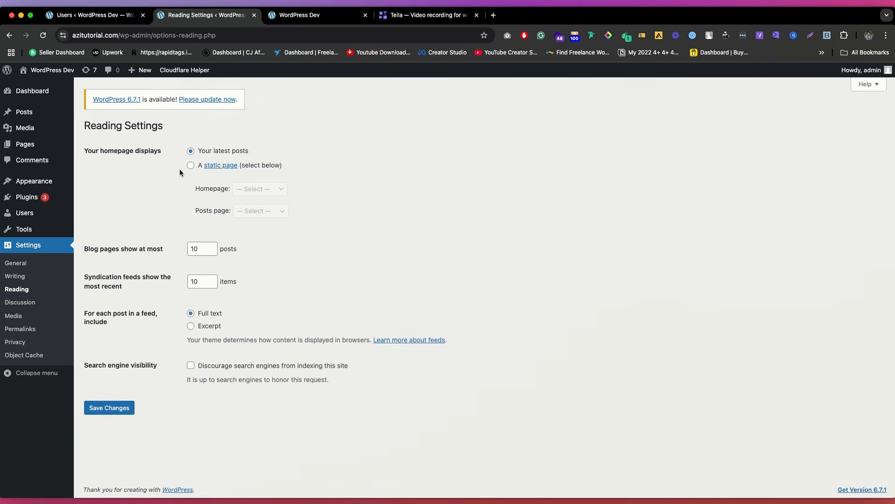
left_click(20, 306)
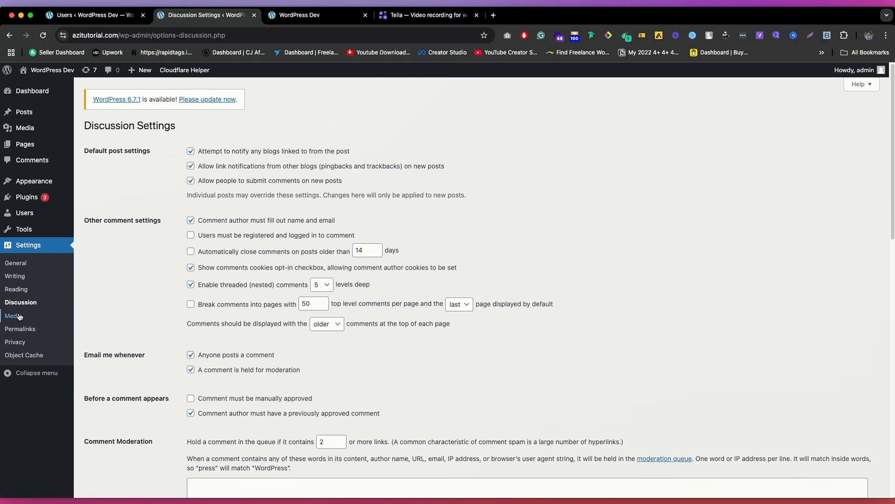
left_click(14, 316)
left_click(24, 329)
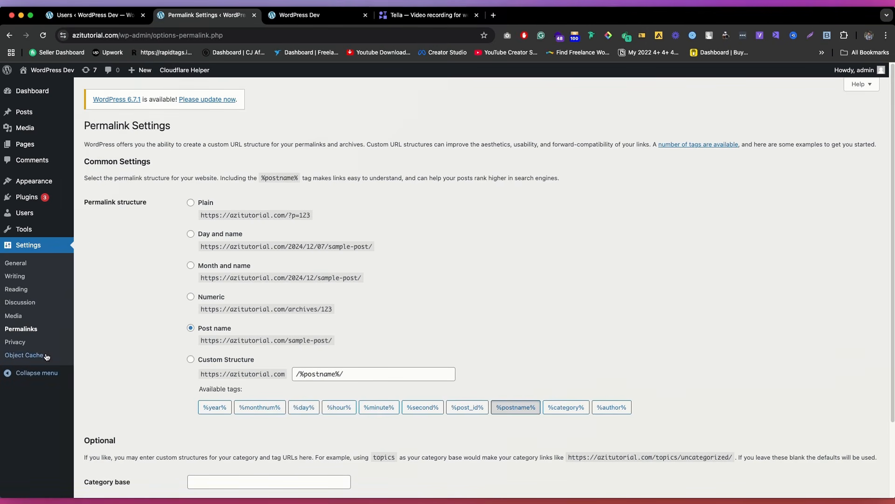
left_click(39, 375)
left_click(6, 262)
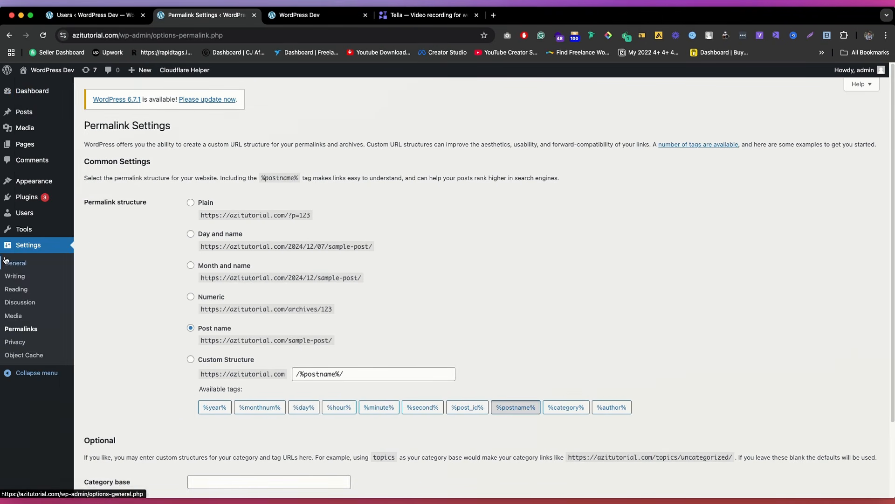
left_click(33, 90)
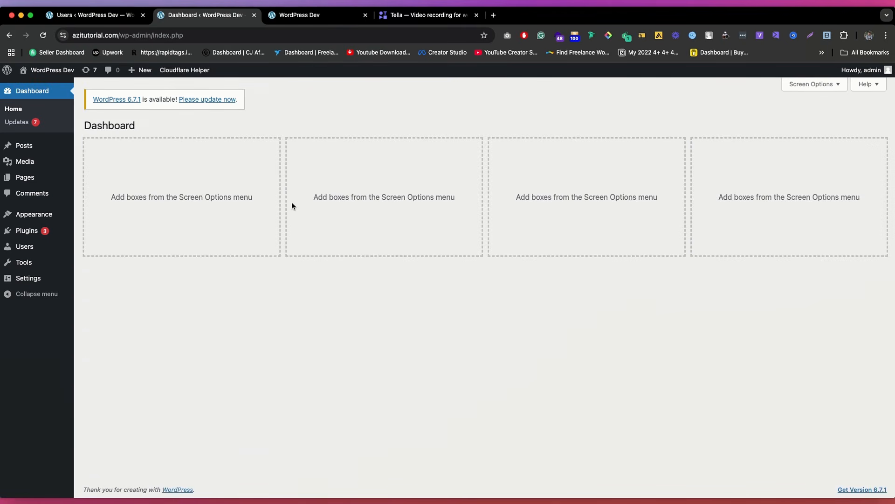
left_click(14, 110)
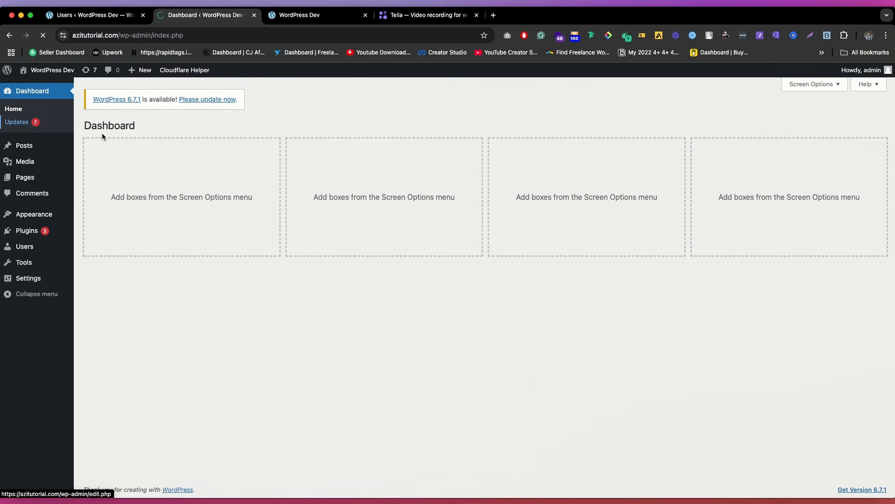
Step: Delete the Twenty Twenty-Three theme from the installed themes
mouse_move(41, 219)
left_click(94, 216)
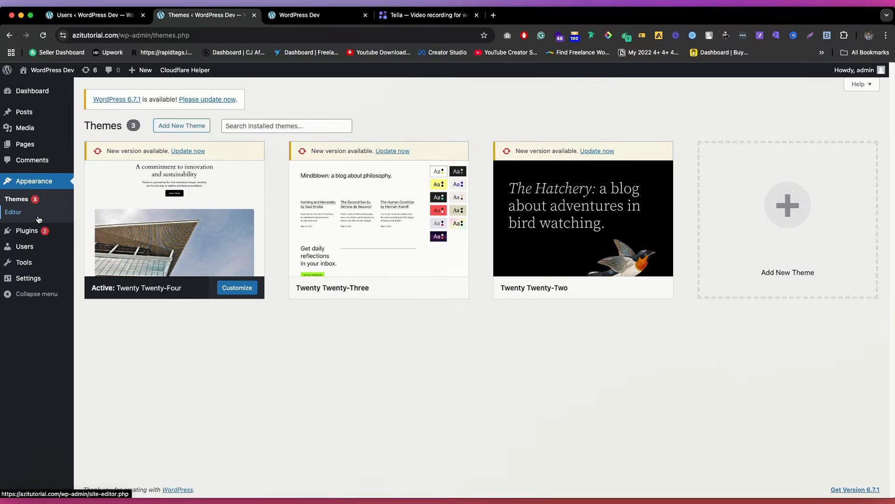
left_click(393, 212)
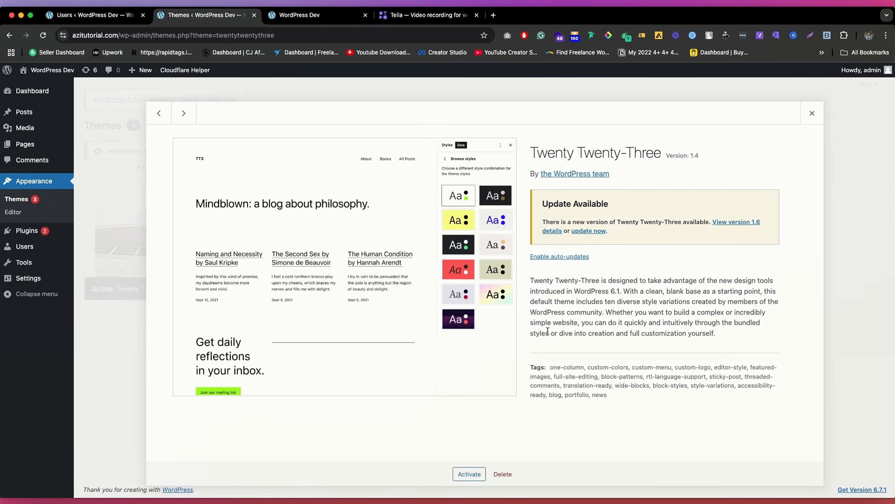
left_click(503, 474)
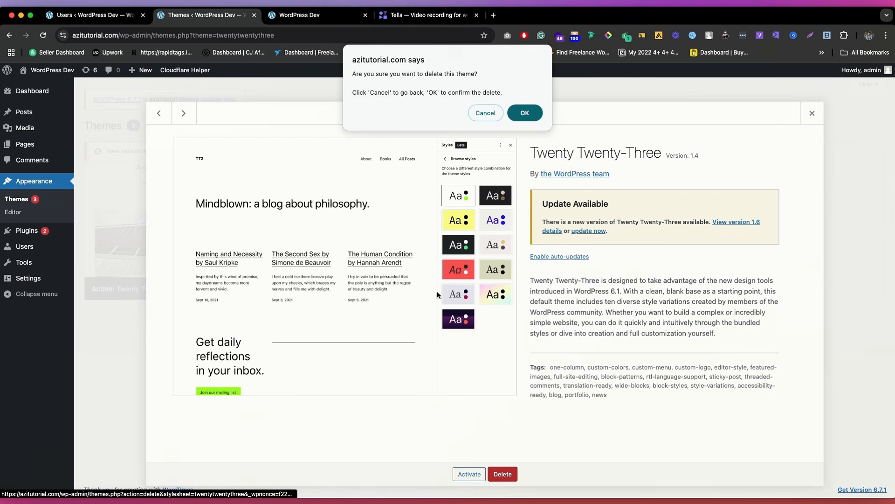
left_click(523, 112)
Step: Delete the Twenty Twenty-Two theme and update the active Twenty Twenty-Four theme
left_click(382, 209)
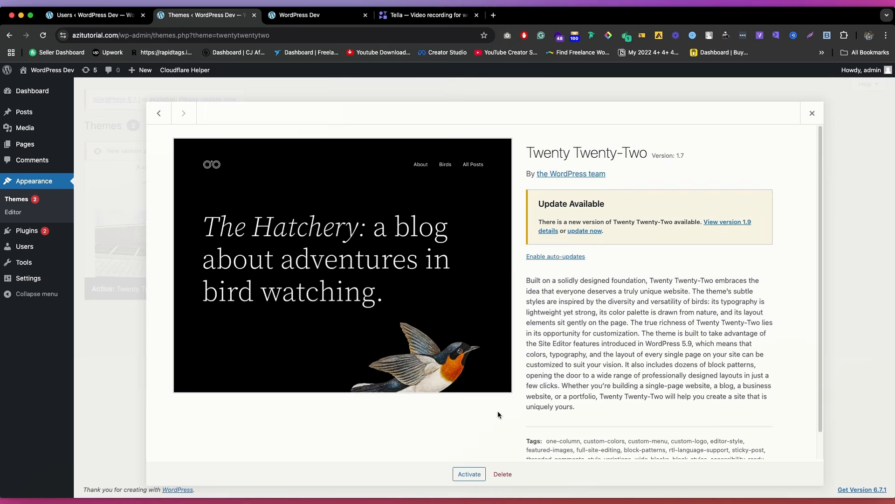
left_click(502, 474)
left_click(523, 110)
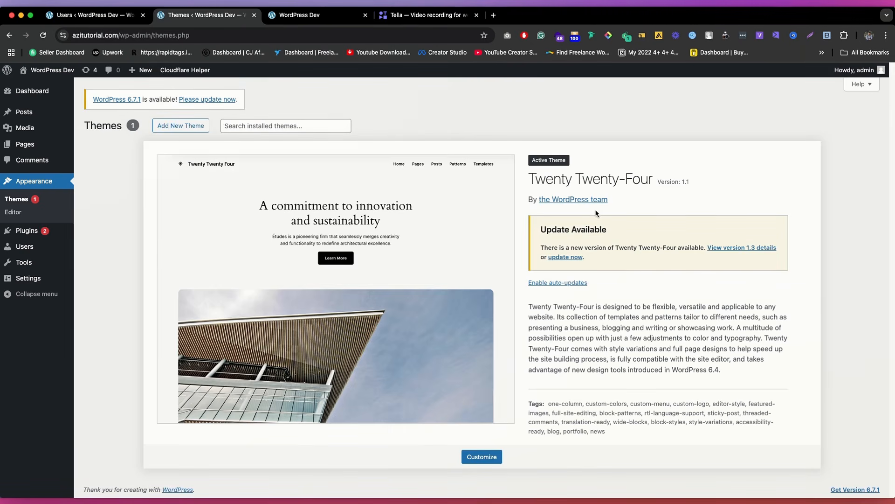
left_click(565, 257)
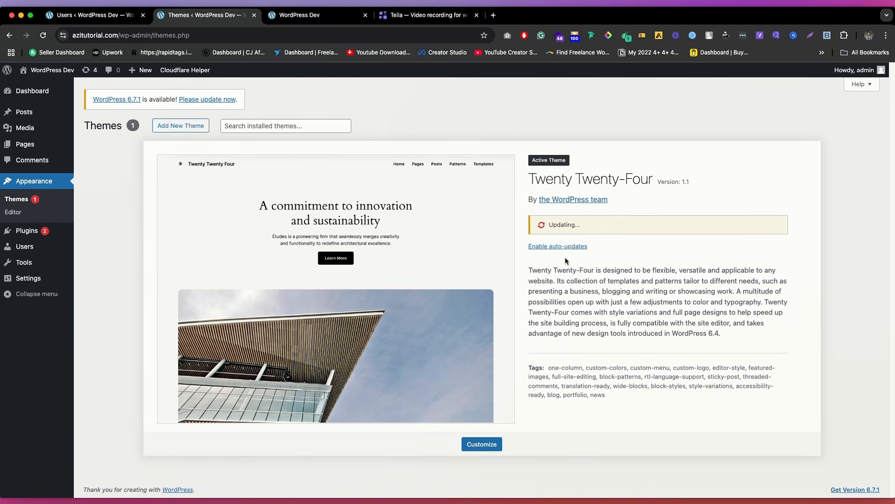
Step: Open the installed plugins in a separate tab and delete the Hello Dolly plugin
mouse_move(47, 232)
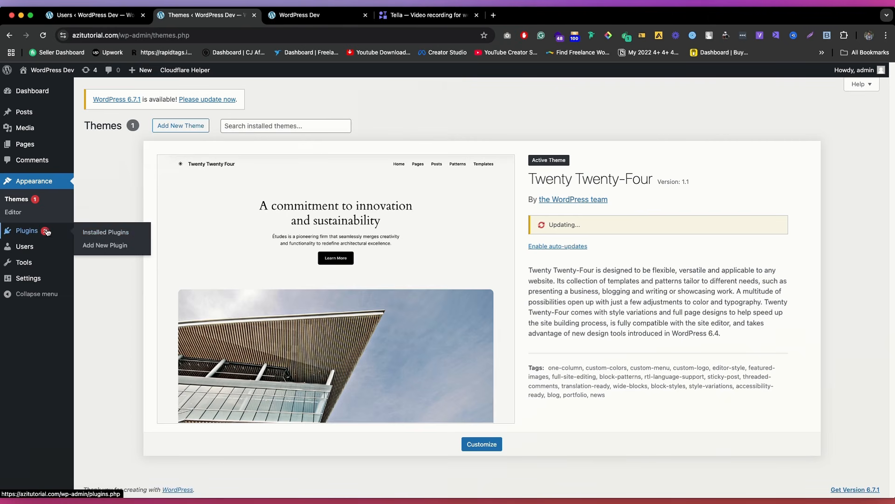
left_click(105, 233, "super")
left_click(298, 17)
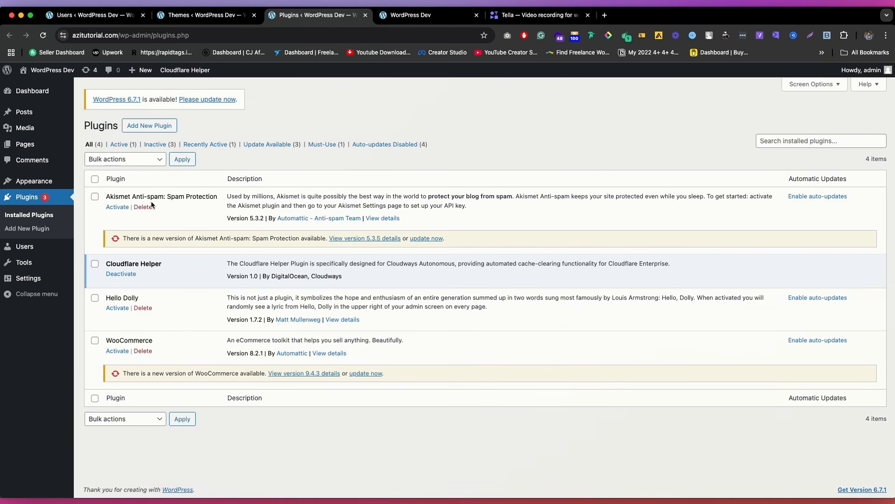
left_click(143, 308)
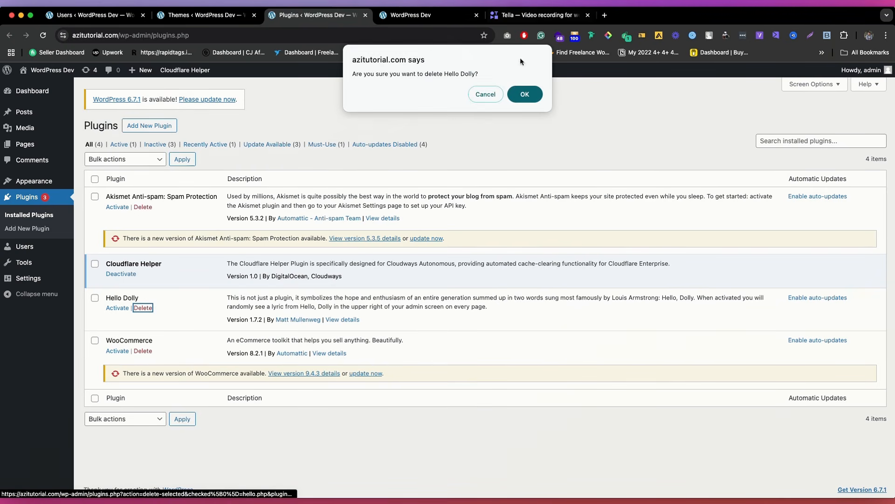
left_click(525, 93)
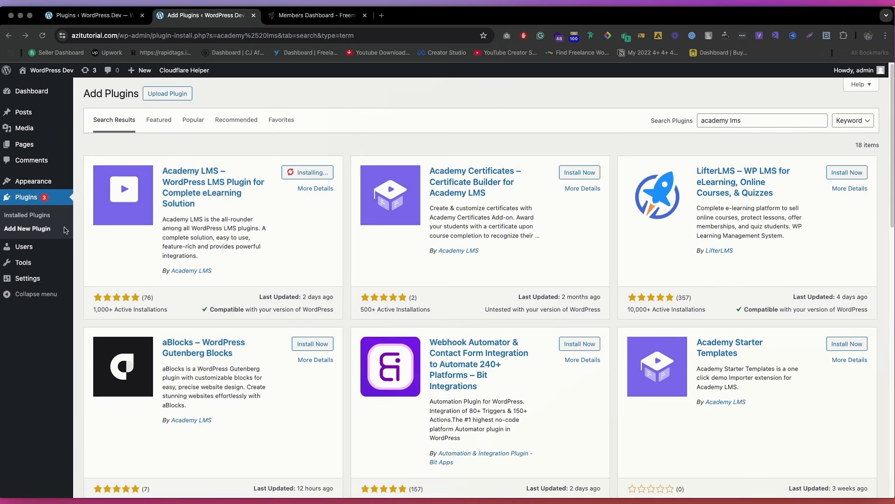
Step: Check on the running updates among the installed plugins, and activate the Academy LMS plugin
left_click(84, 15)
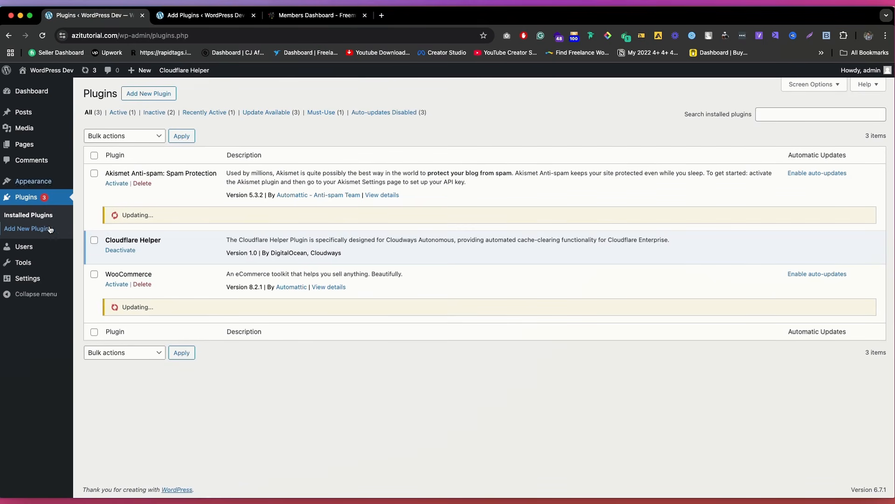
left_click(185, 17)
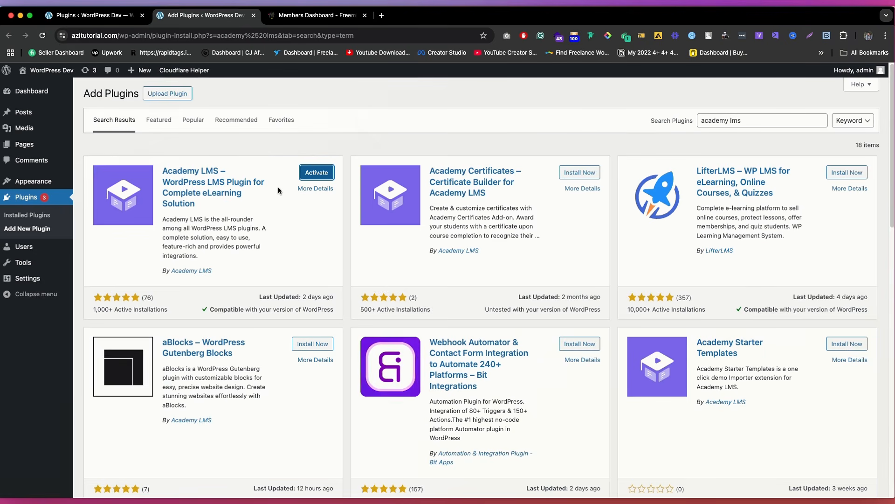
left_click(312, 174)
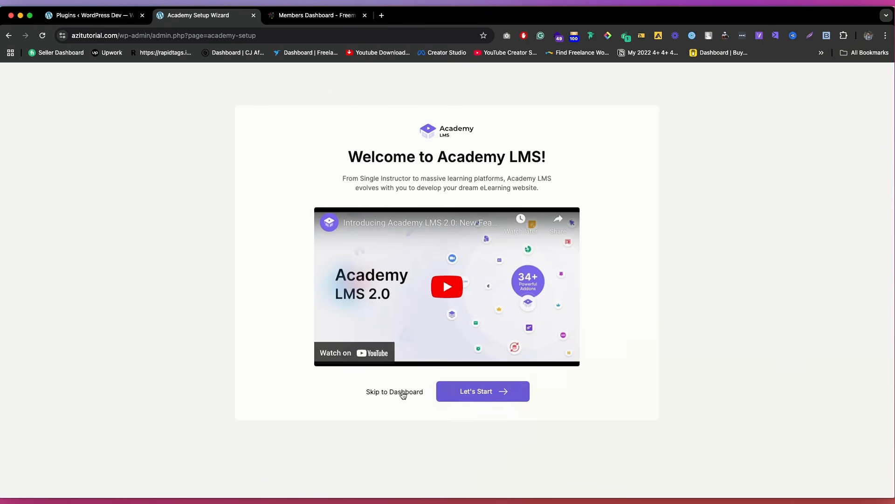
Step: Complete the Academy LMS setup with the Individual category, the Default learn page and the preset general, instructor and student settings
left_click(507, 394)
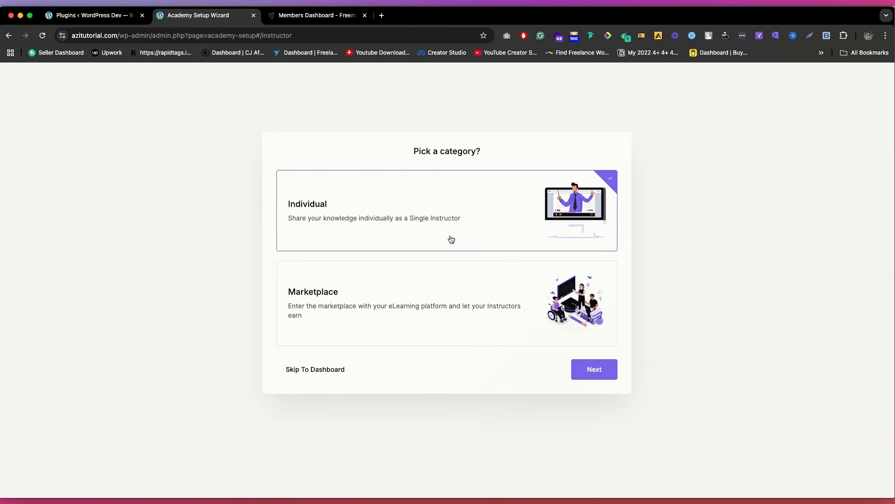
left_click(584, 370)
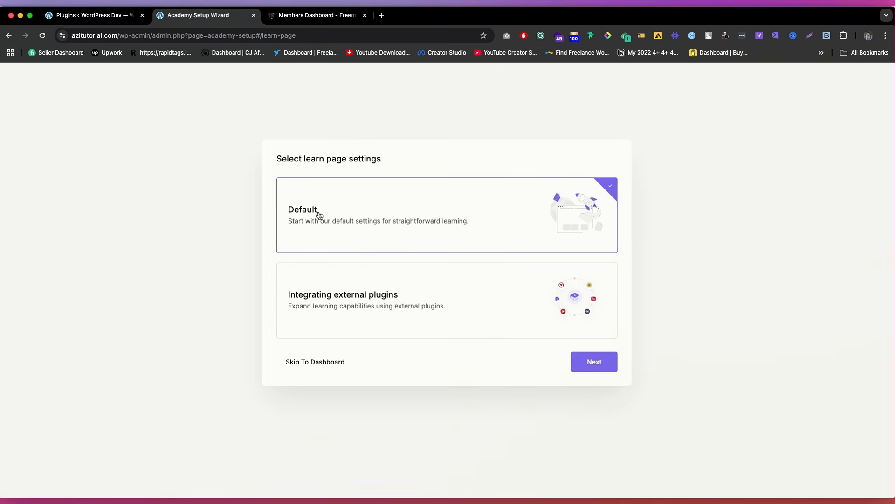
left_click(587, 361)
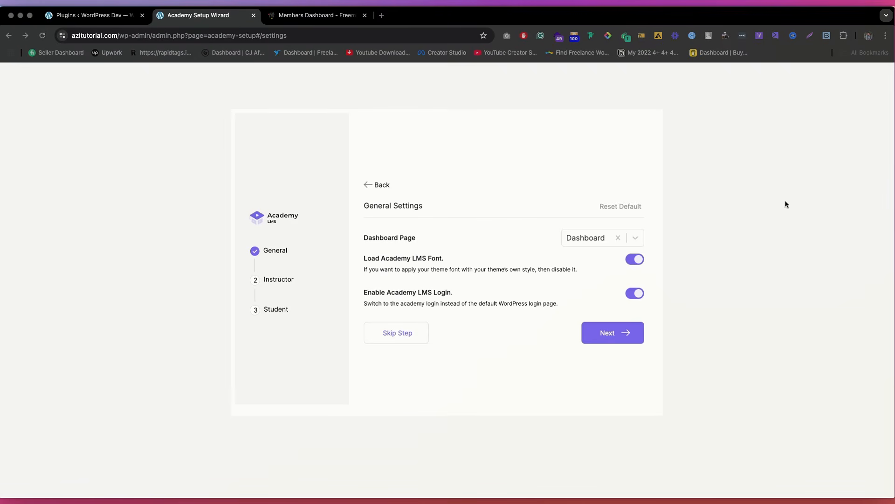
left_click(618, 336)
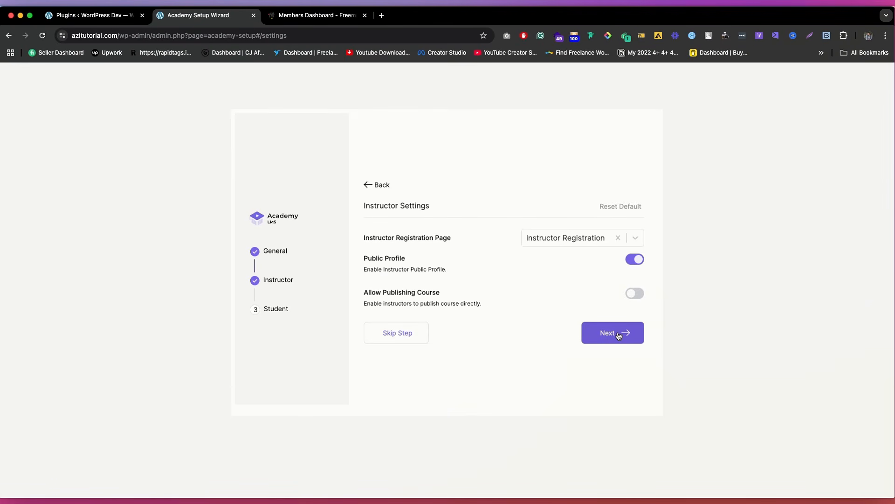
left_click(619, 336)
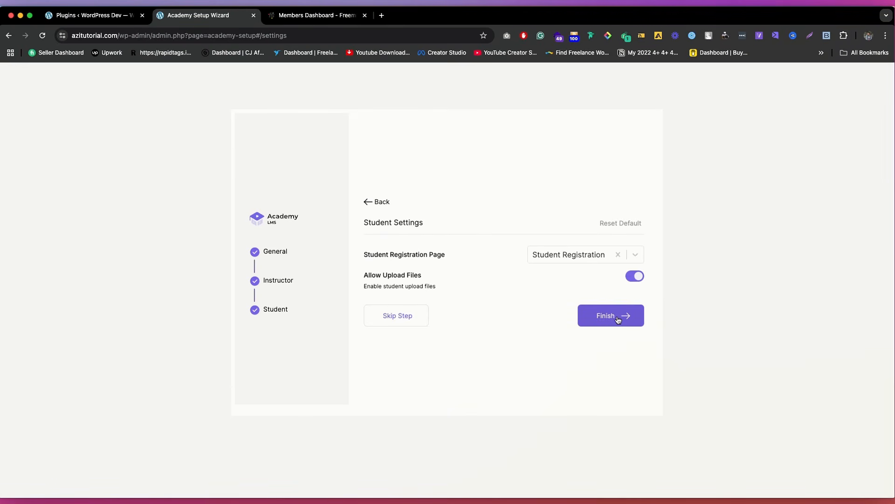
left_click(619, 318)
left_click(462, 326)
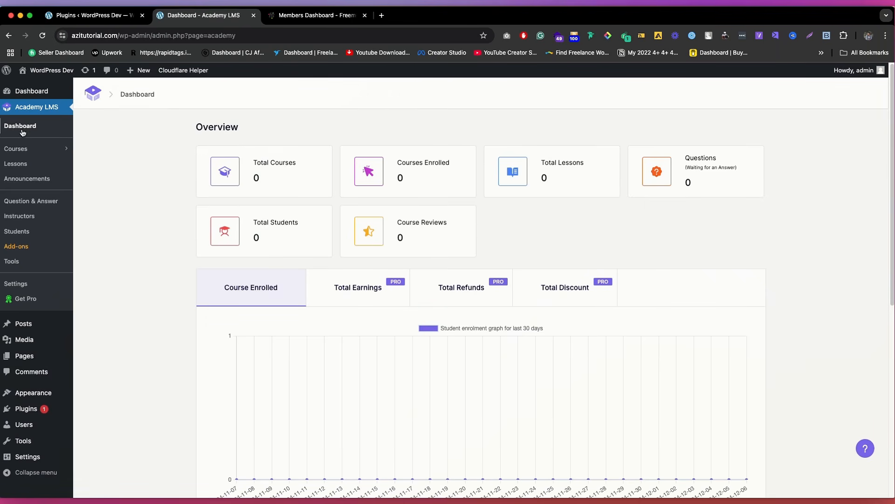
Step: Look over the Academy LMS dashboard and open the page for adding new plugins in a separate tab
scroll(18, 298, "down", 3)
mouse_move(31, 410)
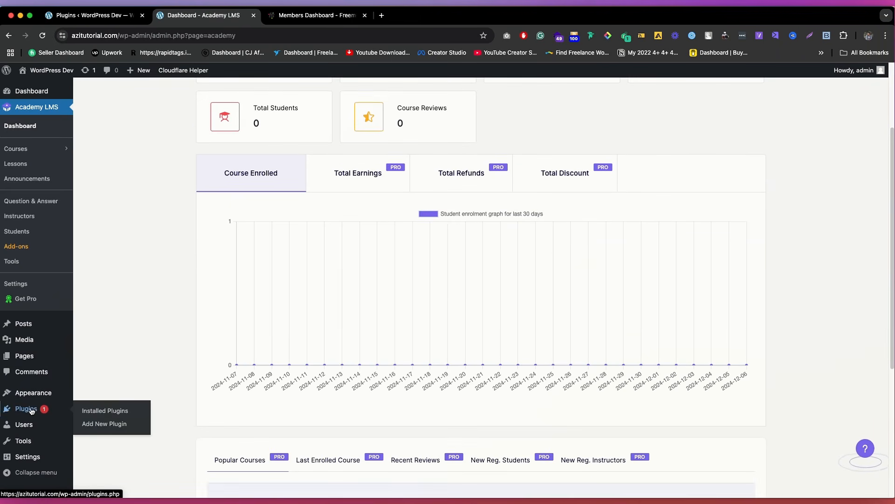
left_click(97, 425, "super")
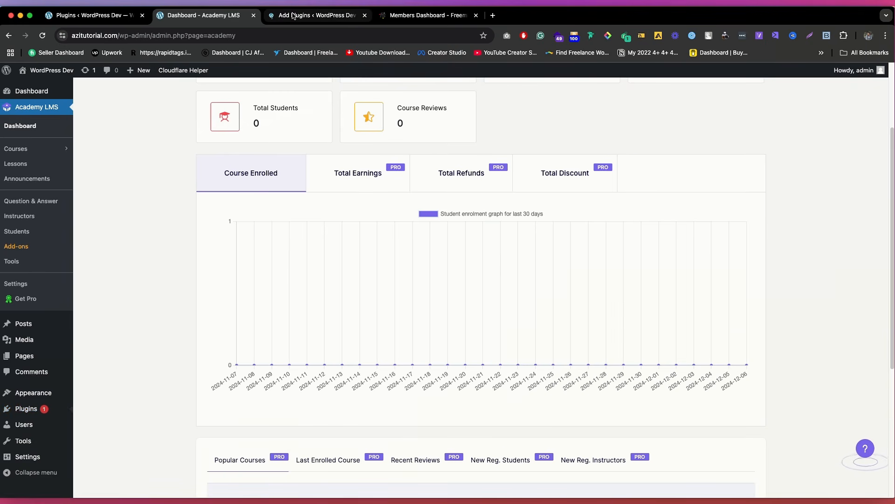
left_click(327, 16)
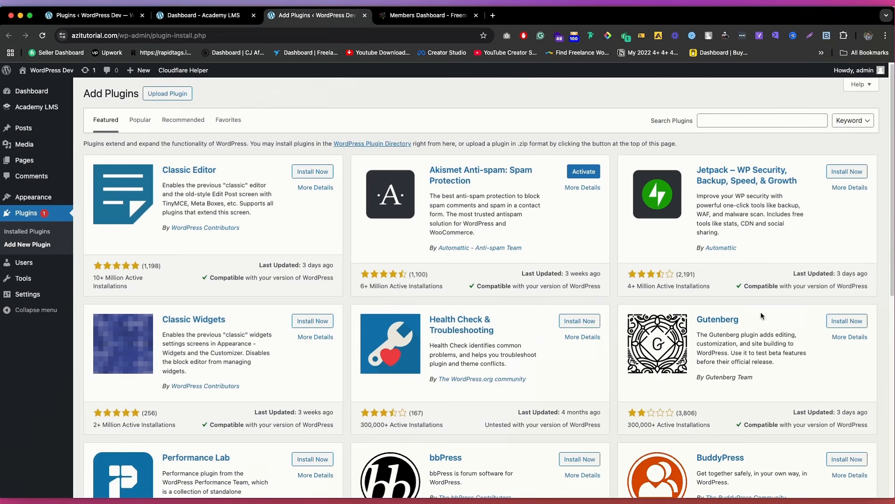
Step: Search the plugin directory for "academy lms" and install the Academy Starter Templates plugin
left_click(765, 121)
type("academy lms")
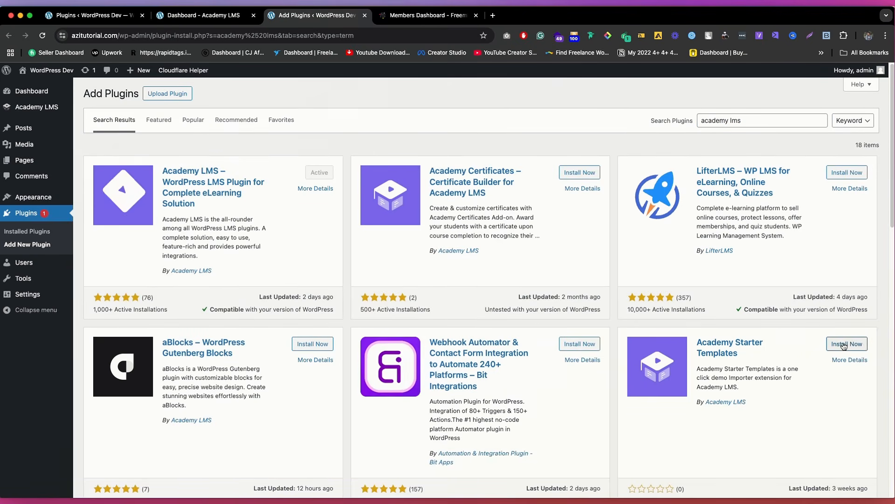
left_click(856, 351)
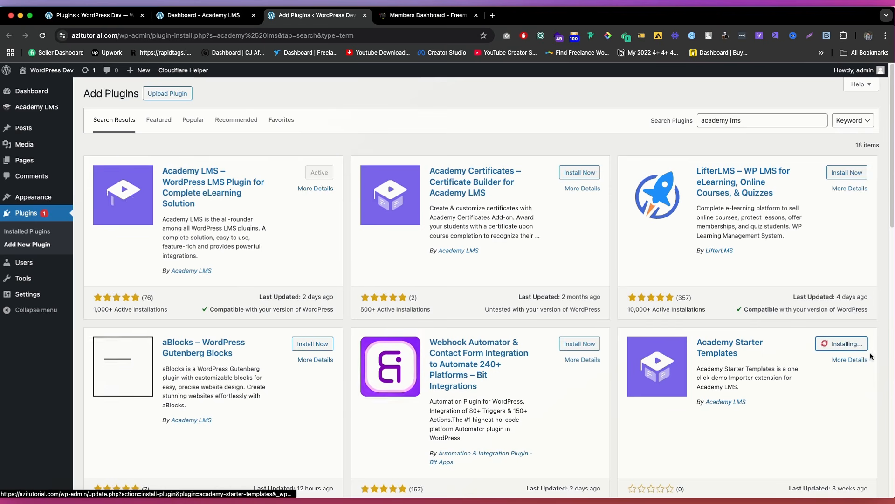
scroll(700, 336, "down", 1)
scroll(631, 328, "down", 5)
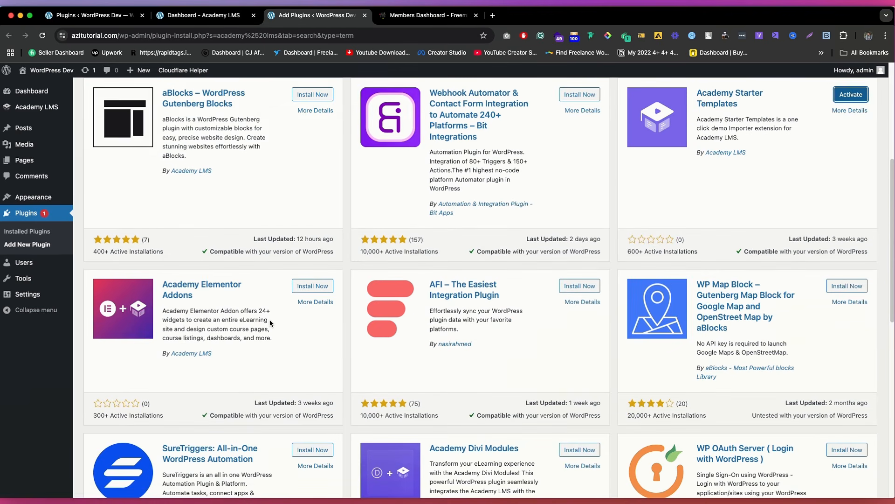
Step: Review the Academy Elementor Addons entry among the results and activate the Academy Starter Templates plugin
scroll(252, 326, "up", 1)
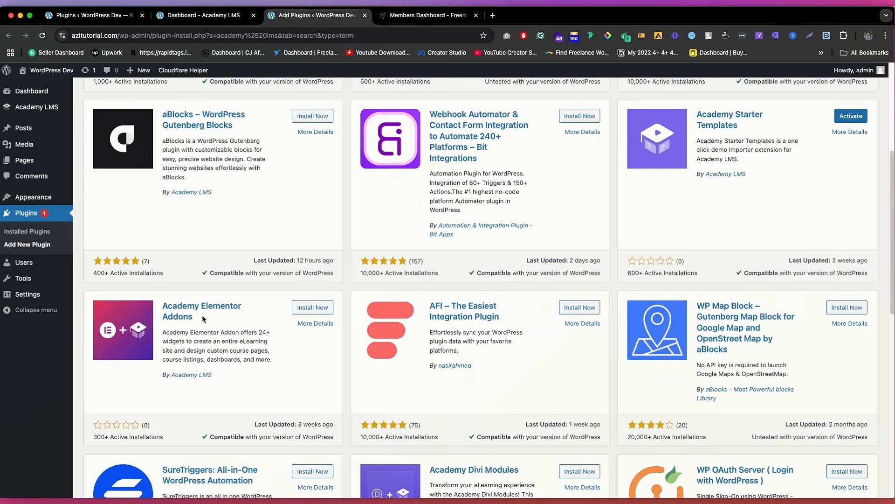
left_click_drag(202, 315, 160, 302)
left_click(289, 315)
scroll(288, 312, "up", 5)
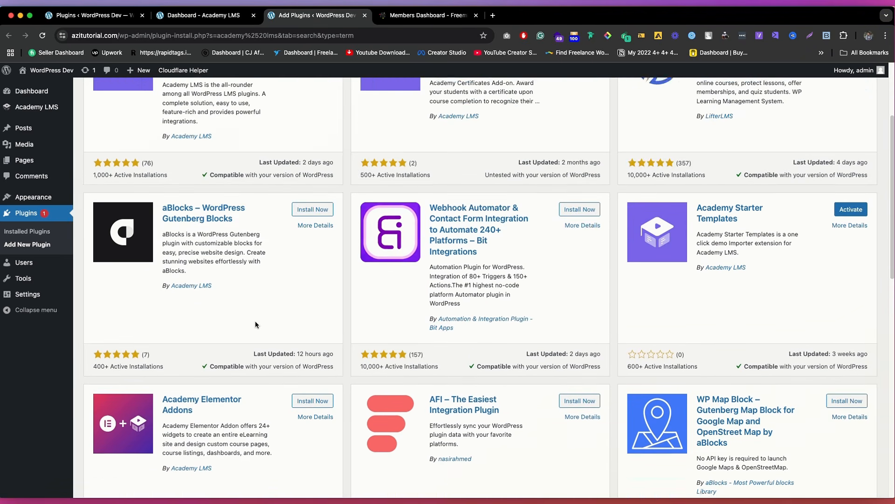
scroll(320, 374, "down", 5)
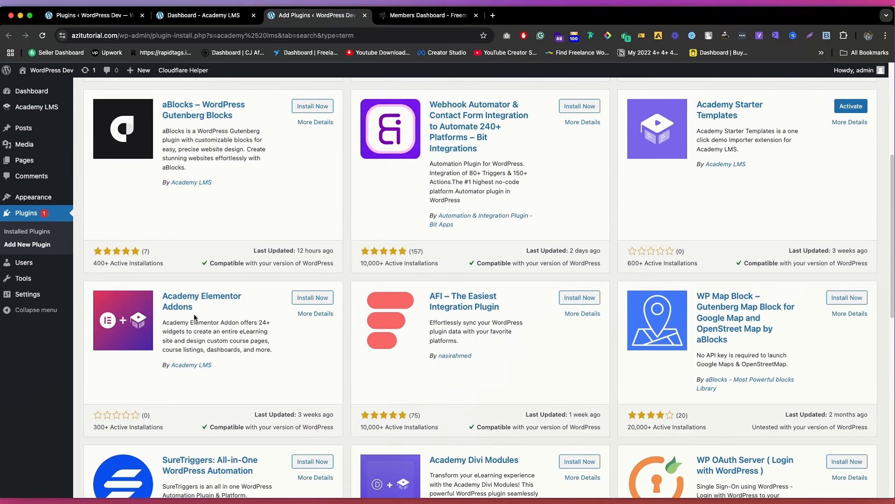
scroll(587, 304, "up", 4)
scroll(836, 311, "up", 2)
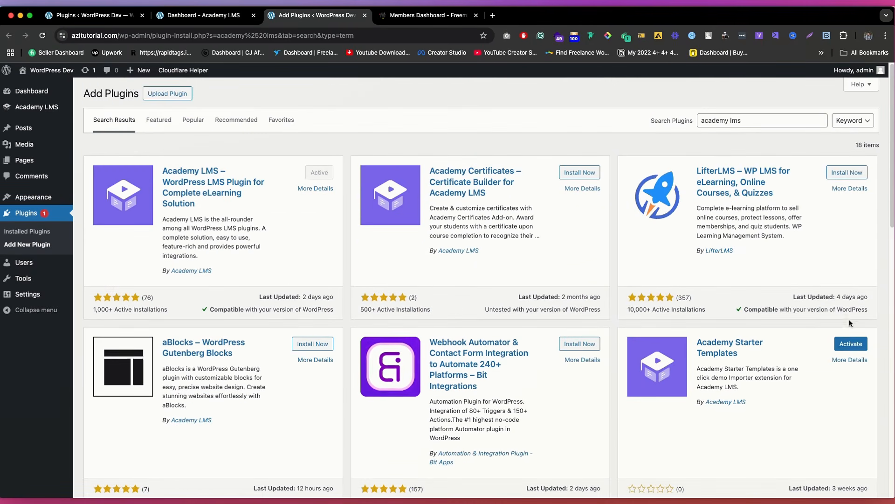
left_click(851, 344)
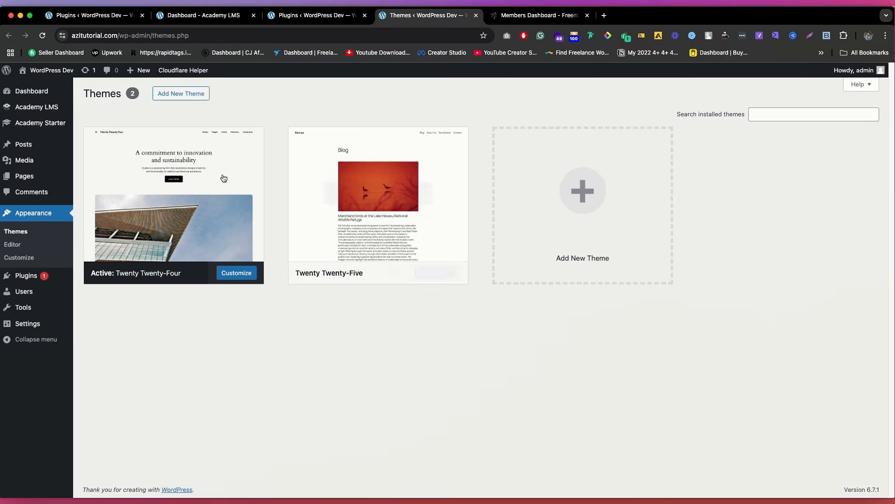
Step: Search the themes for "academy lms", and install and activate the Hello Academy theme
left_click(182, 92)
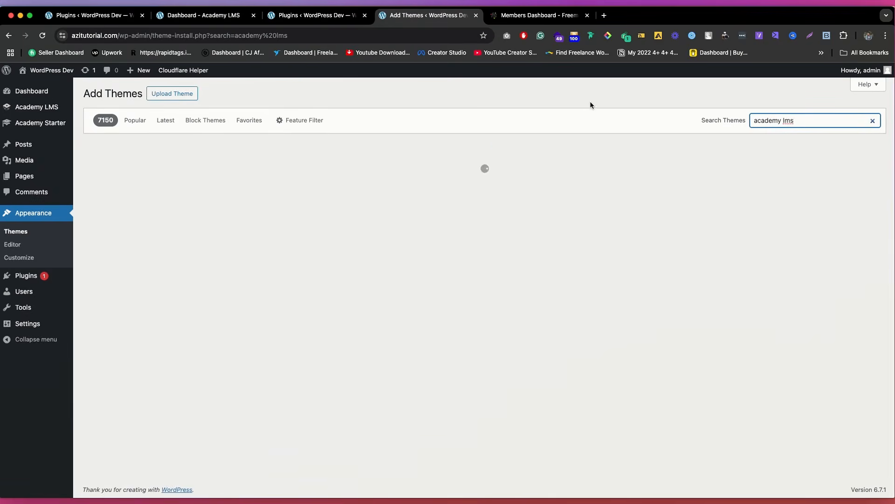
scroll(387, 280, "down", 2)
left_click(373, 17)
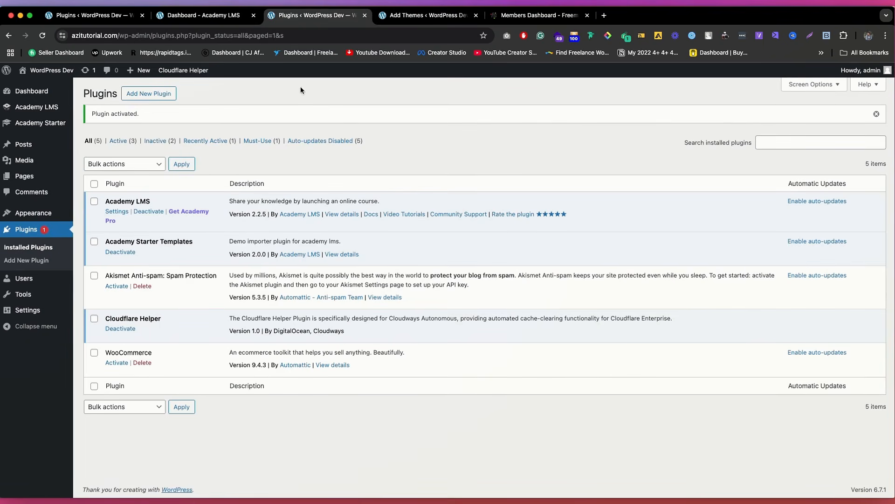
left_click(411, 15)
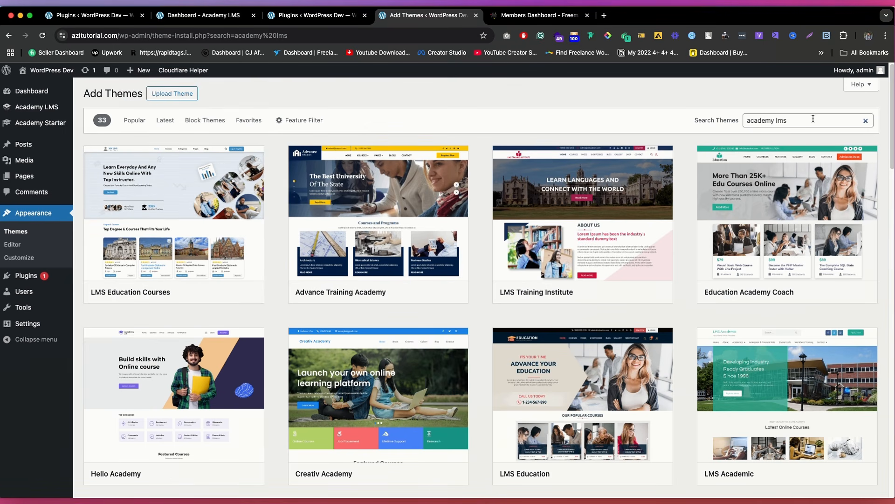
scroll(303, 289, "down", 3)
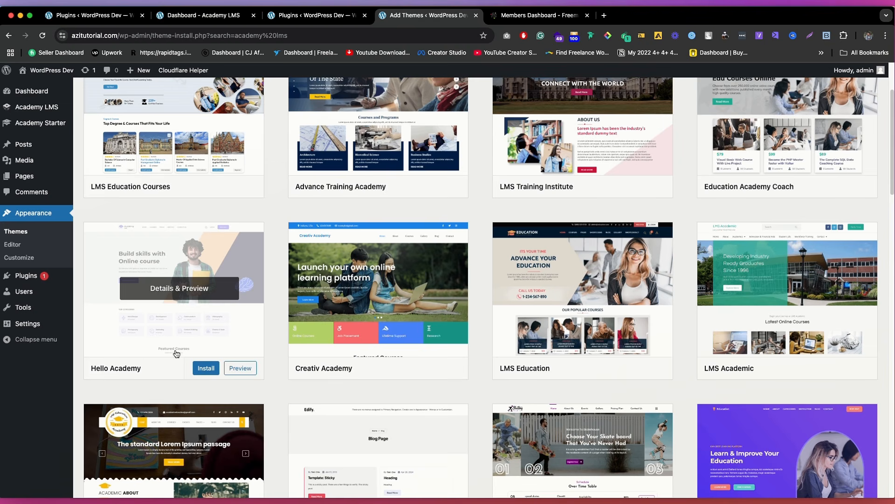
left_click(207, 370)
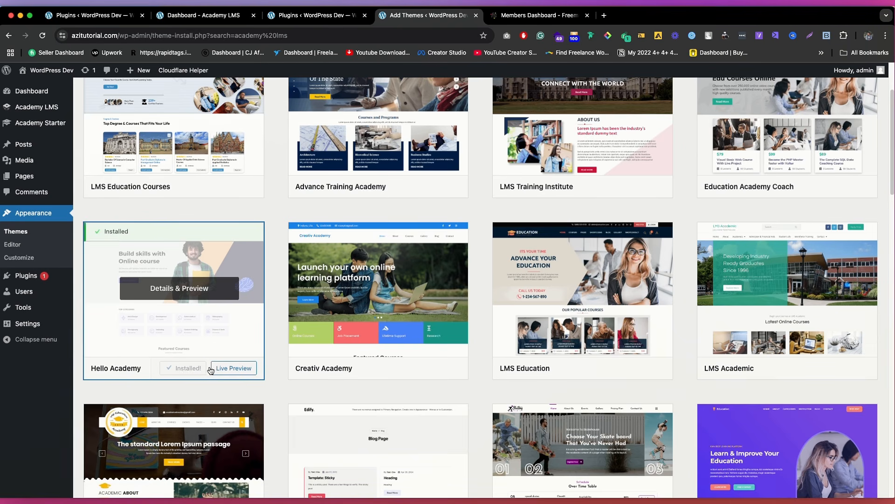
left_click(191, 369)
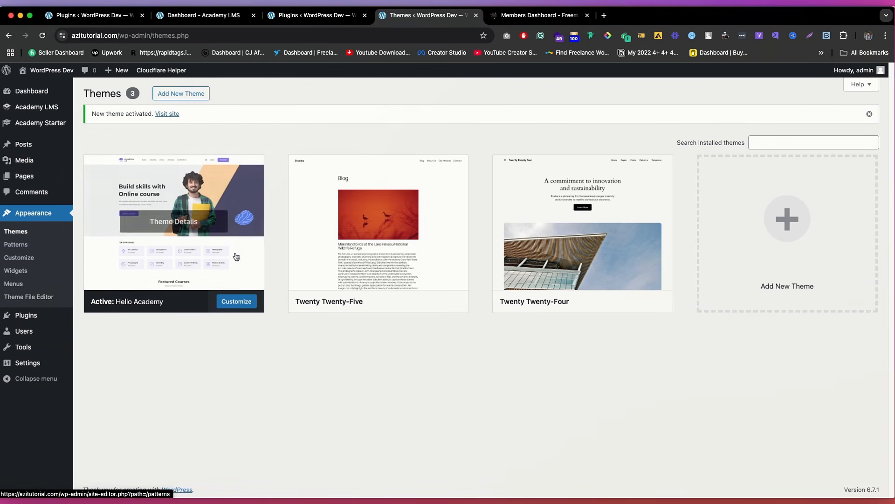
Step: Import the Instructor demo from the Academy Starter templates together with its required plugins
left_click(52, 127)
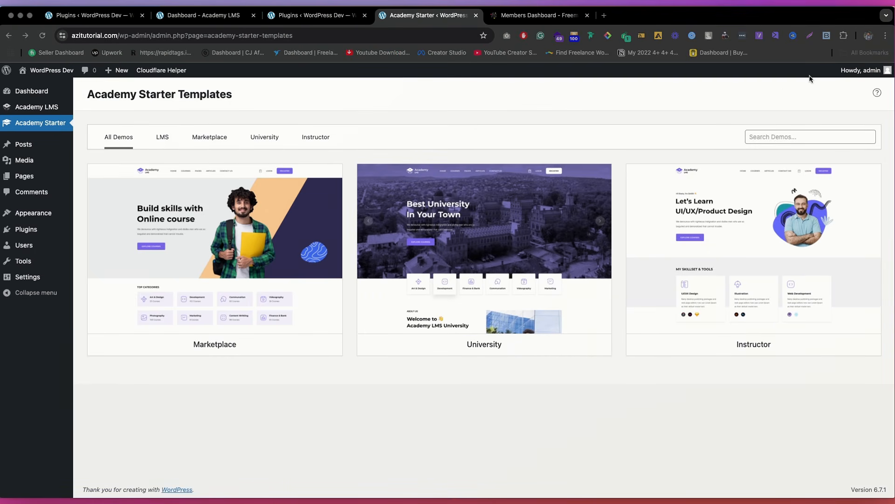
mouse_move(242, 264)
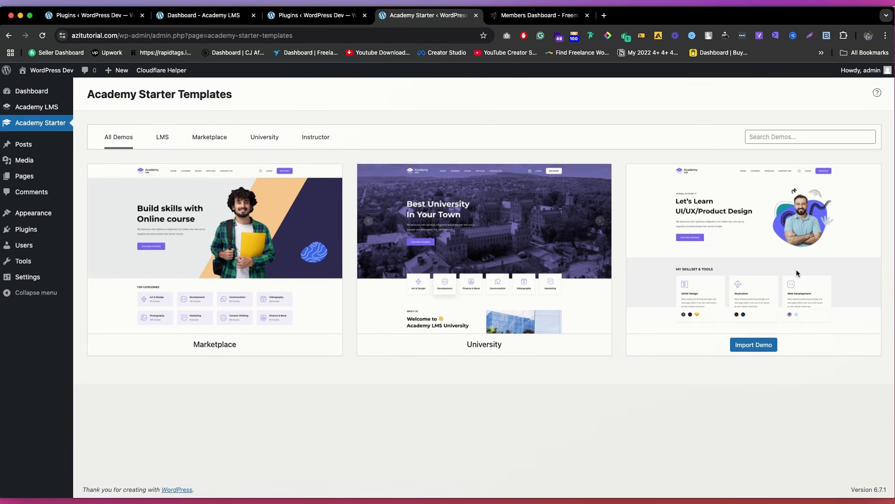
left_click(757, 347)
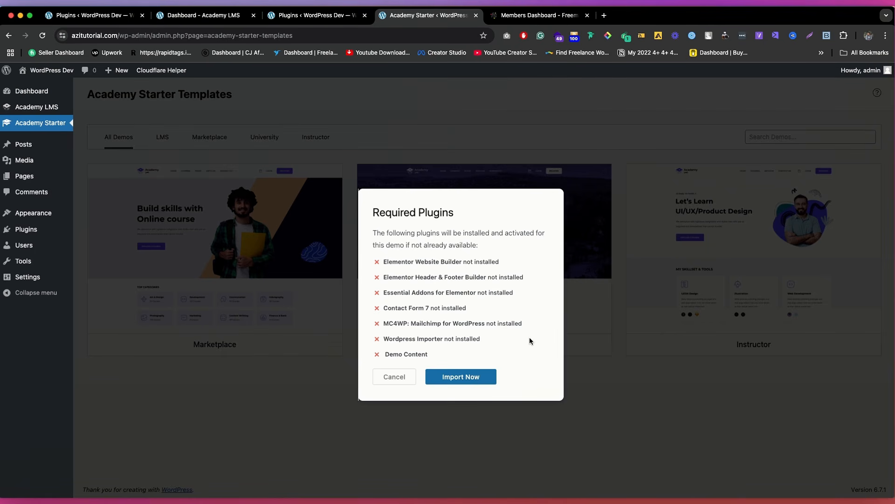
left_click(461, 378)
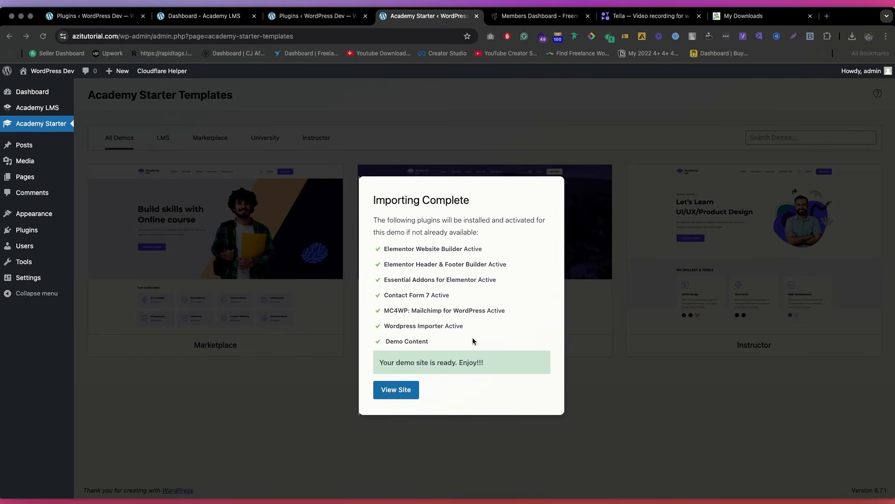
Step: View the imported demo site's home page and its linked Courses page
left_click(402, 391)
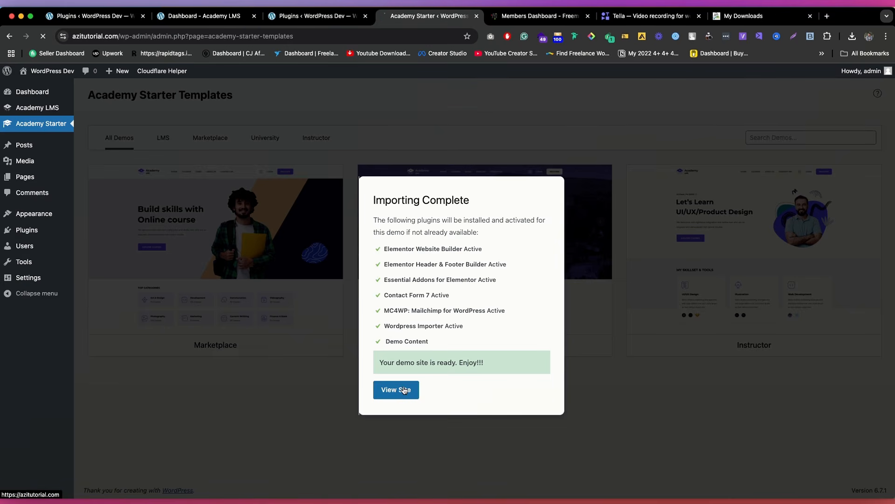
scroll(453, 238, "down", 15)
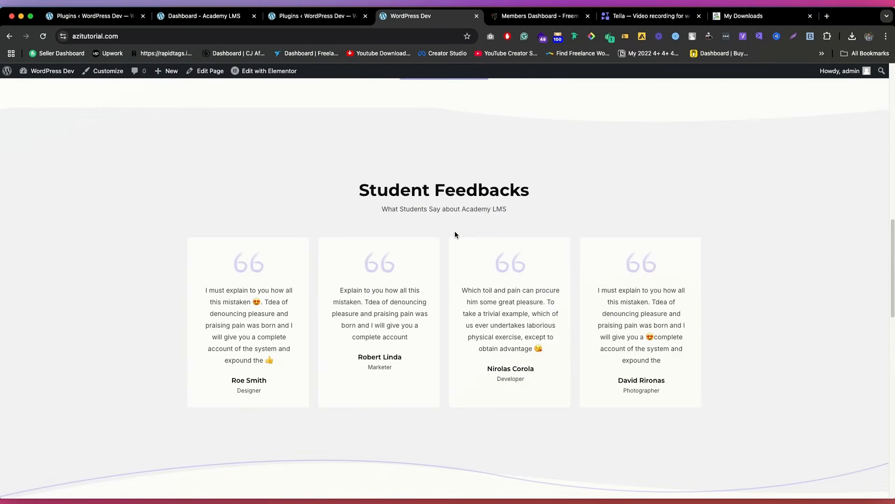
scroll(454, 235, "up", 15)
left_click(544, 101)
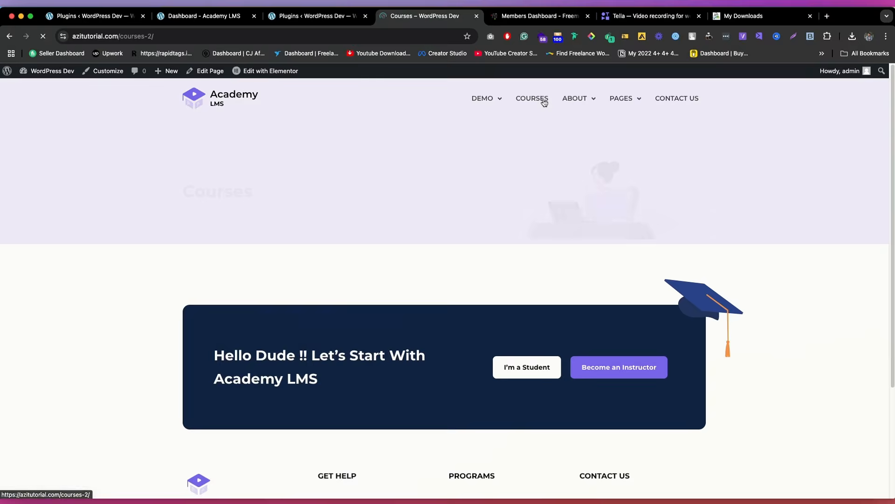
scroll(461, 226, "down", 3)
scroll(469, 210, "up", 3)
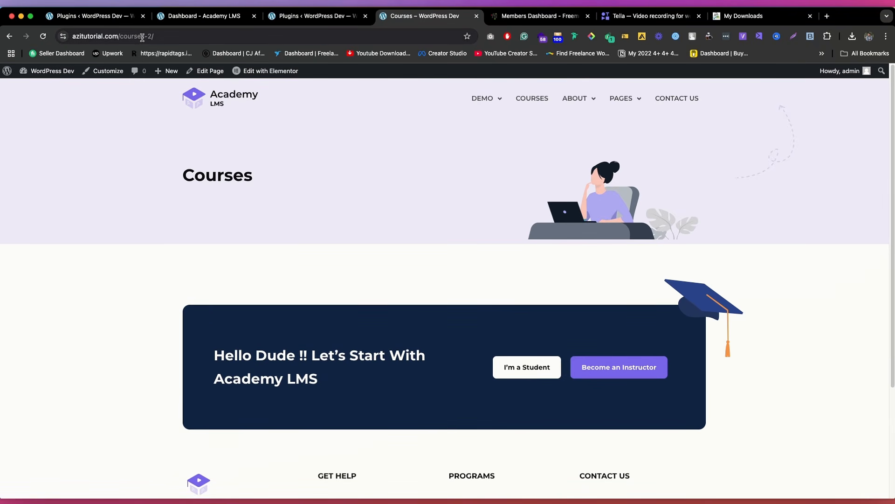
Step: Go to azitutorial.com/courses/ and open The Complete 2020 Fullstack Web Developer Course from the course list
left_click_drag(143, 37, 241, 35)
type("s/")
key("Return")
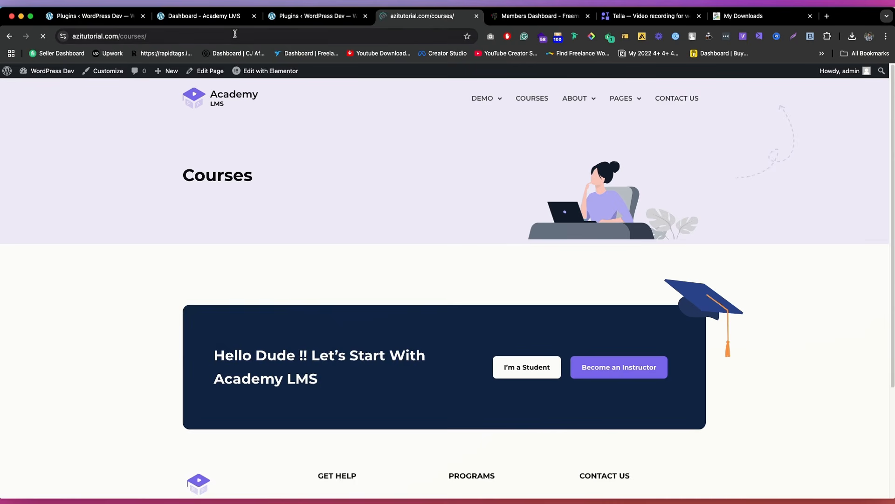
scroll(329, 244, "down", 2)
scroll(329, 244, "down", 2)
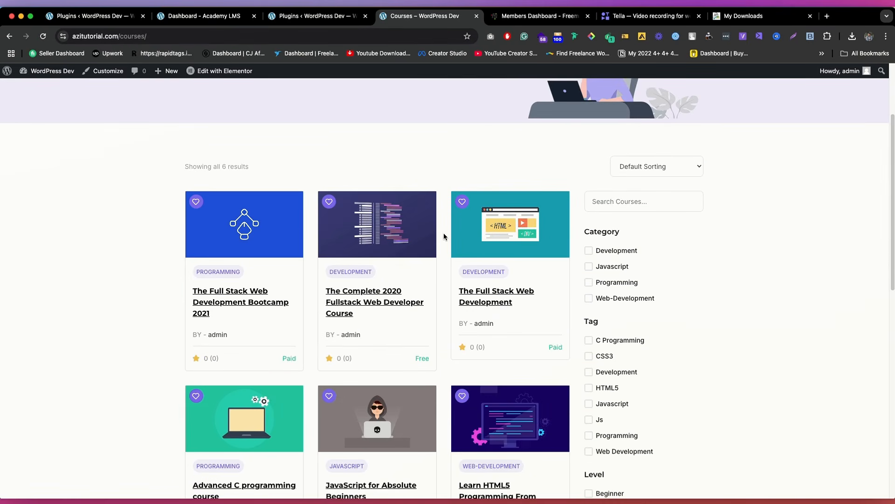
left_click(403, 222)
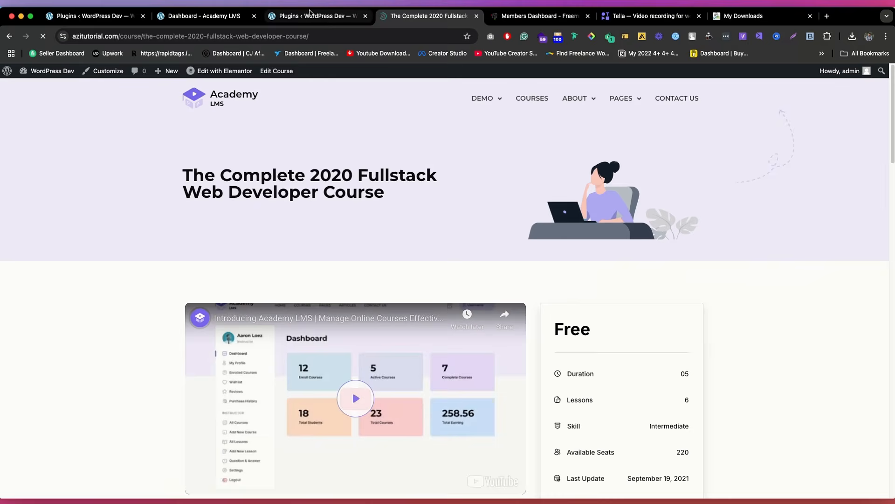
Step: Return to the WordPress admin, and look over the Paid Memberships Pro pricing plans, including the Free plan
left_click(304, 17)
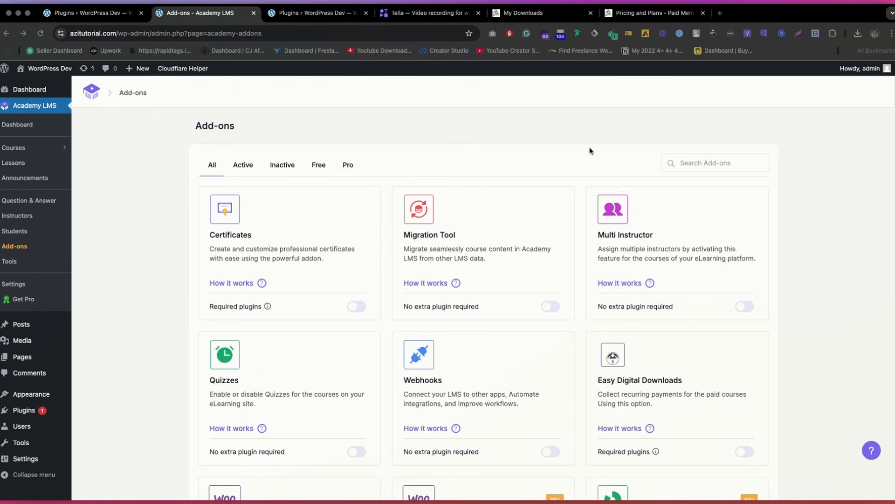
left_click(647, 13)
scroll(248, 119, "up", 5)
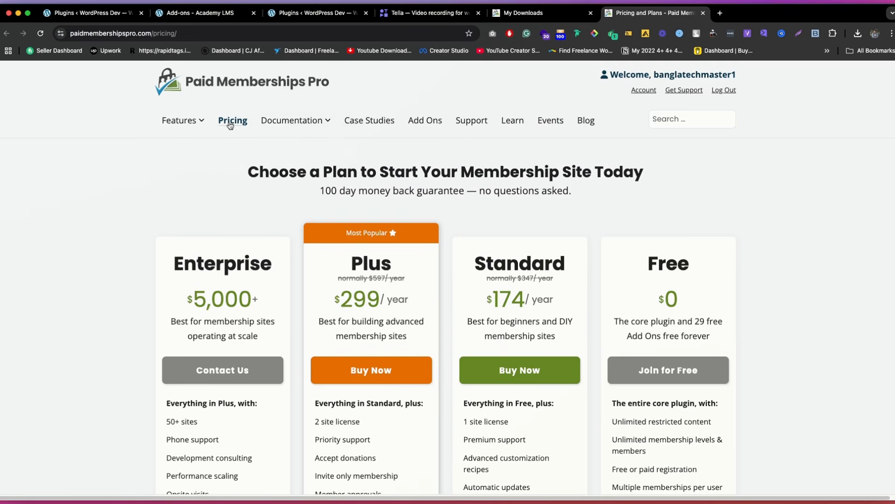
scroll(229, 126, "down", 1)
scroll(672, 248, "down", 4)
scroll(672, 248, "down", 1)
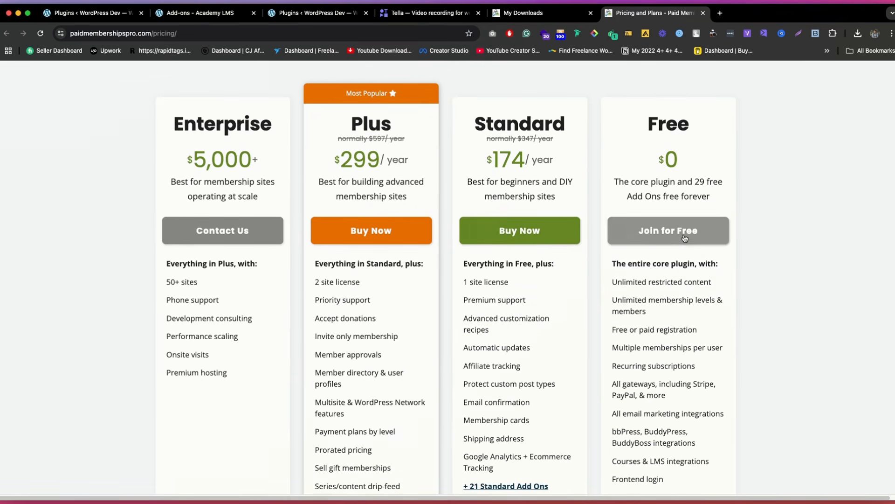
Step: Open My Downloads in the Paid Memberships Pro account and examine the available plugin and add-on packages
left_click(516, 14)
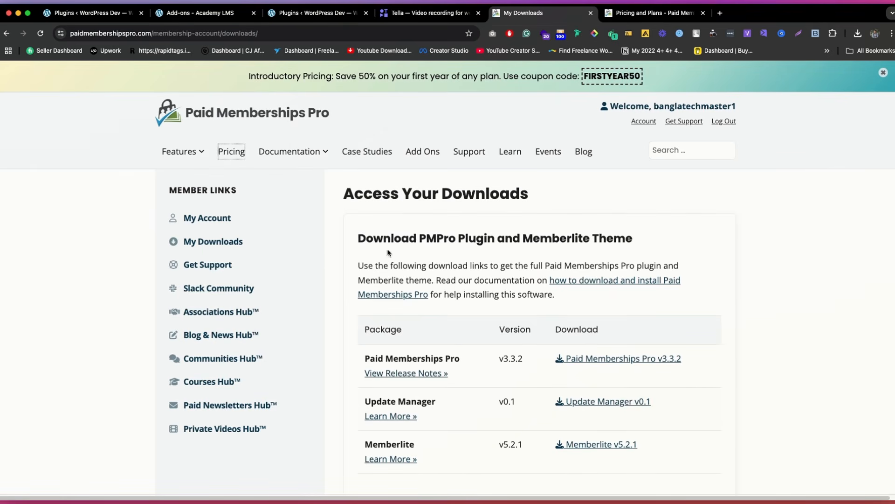
left_click(239, 246)
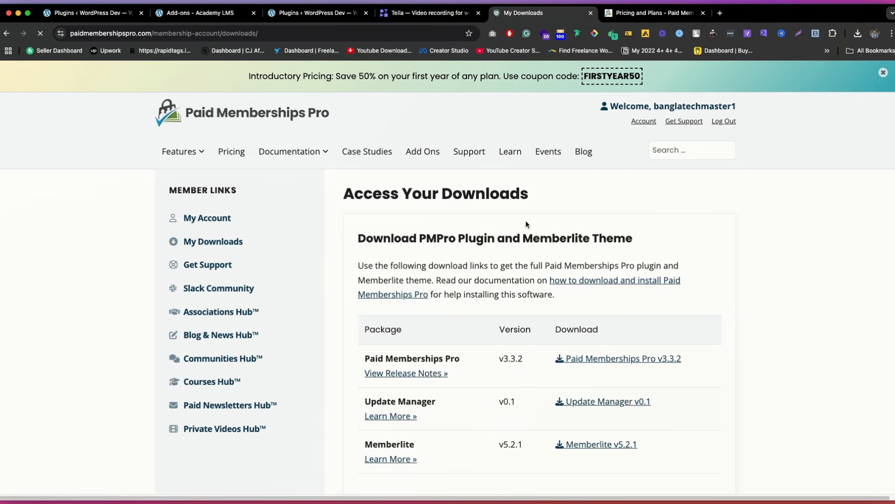
scroll(527, 219, "down", 5)
scroll(624, 100, "up", 2)
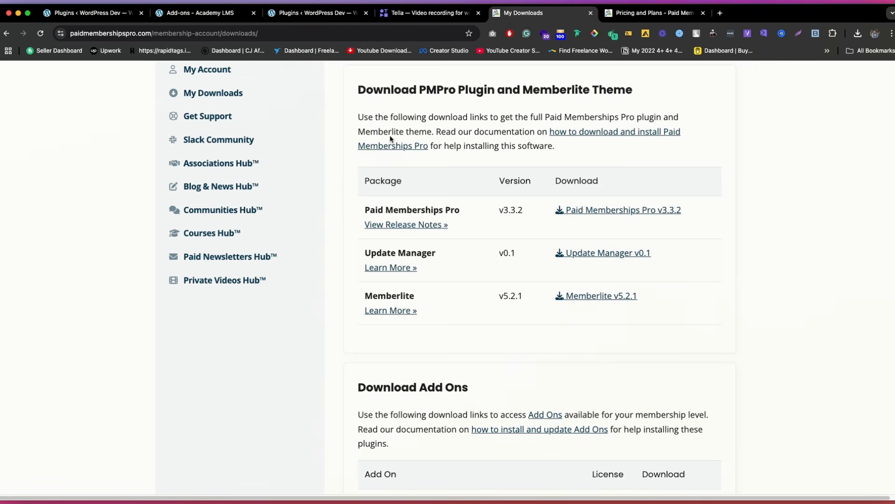
Step: Upload paid-memberships-pro (1).zip from the recent downloads as a new plugin, then install and activate it
left_click(209, 14)
left_click(281, 19)
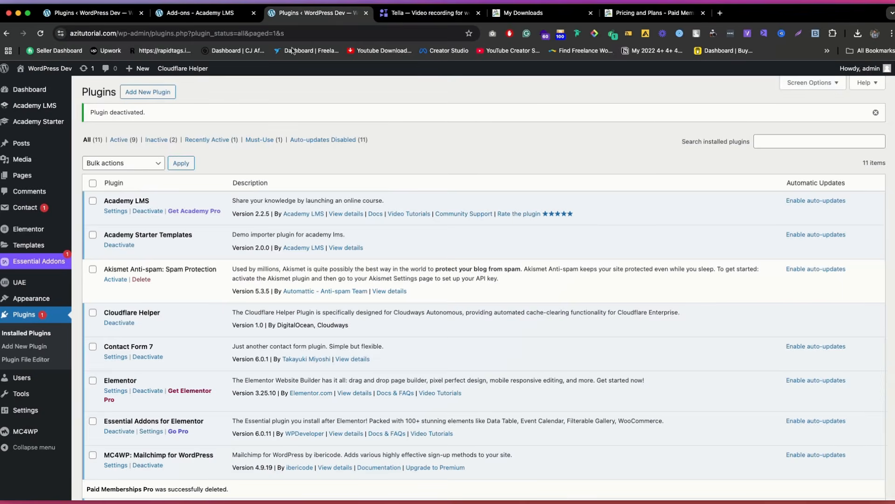
left_click(141, 92)
left_click(166, 93)
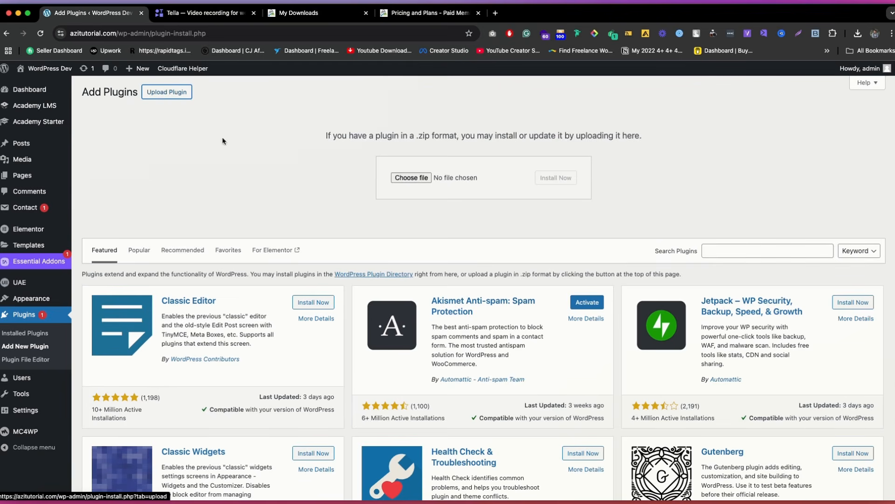
left_click(857, 33)
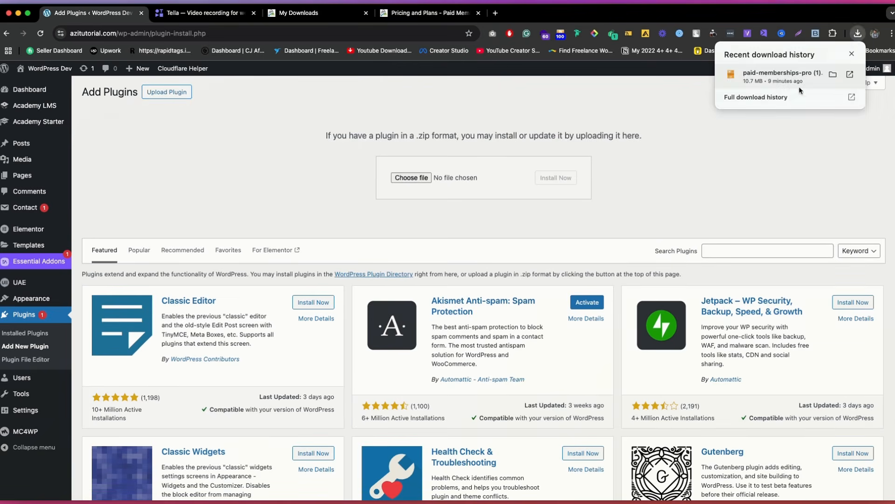
left_click_drag(758, 79, 417, 183)
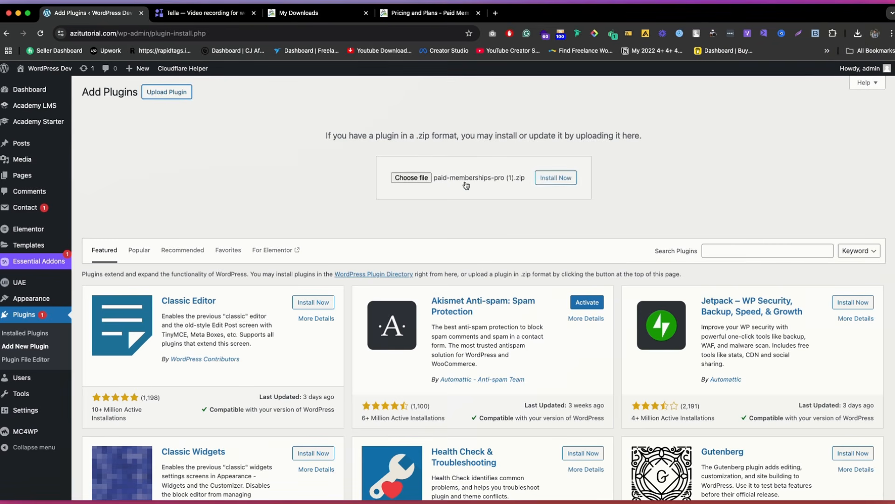
left_click(546, 180)
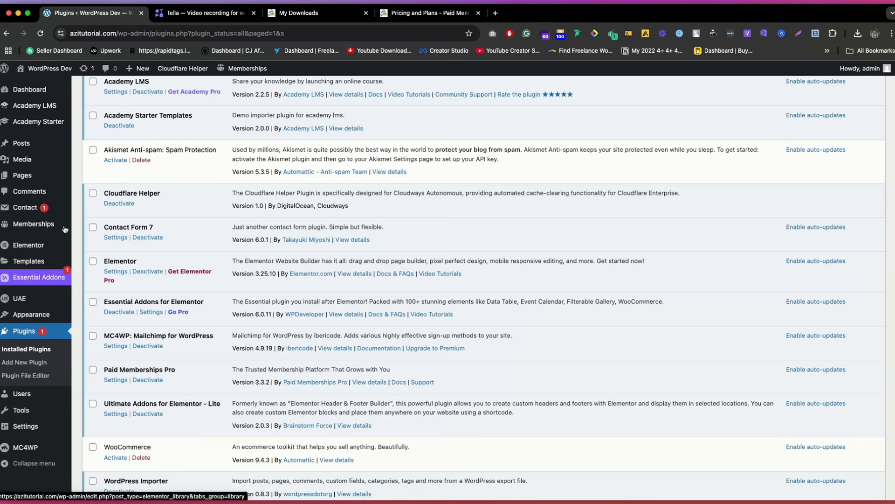
Step: In the Paid Memberships Pro setup wizard, choose Courses as the site type, mark payments as collected, and skip ahead to the payment settings
left_click(40, 227)
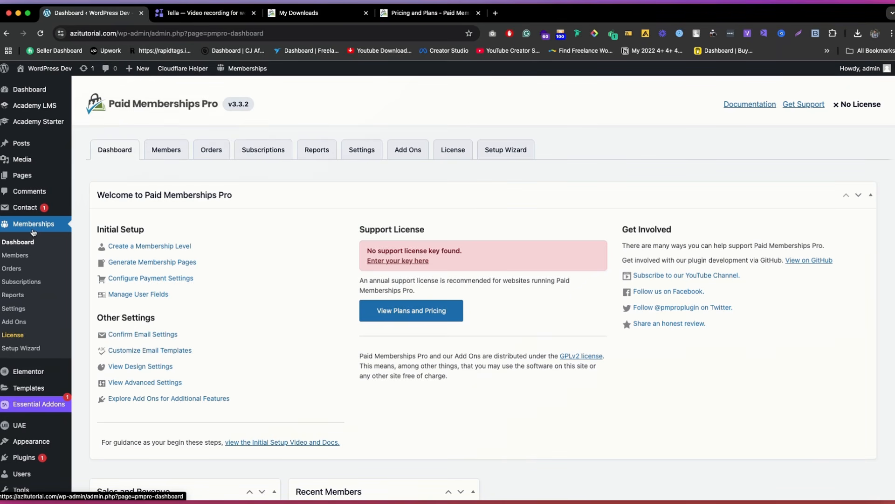
left_click(507, 151)
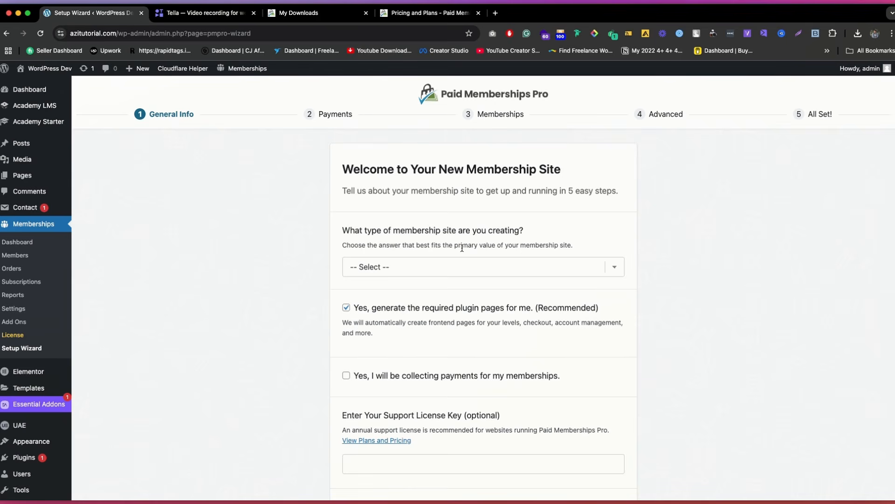
scroll(471, 247, "down", 3)
scroll(476, 247, "up", 2)
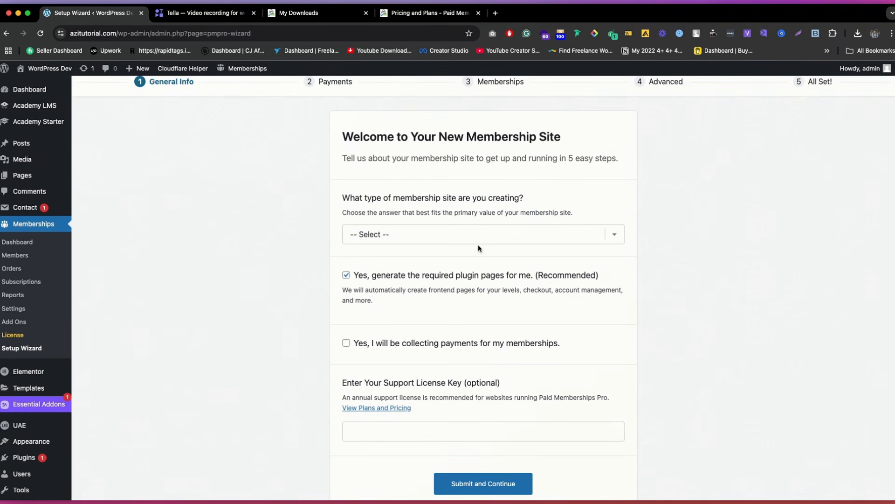
left_click(442, 233)
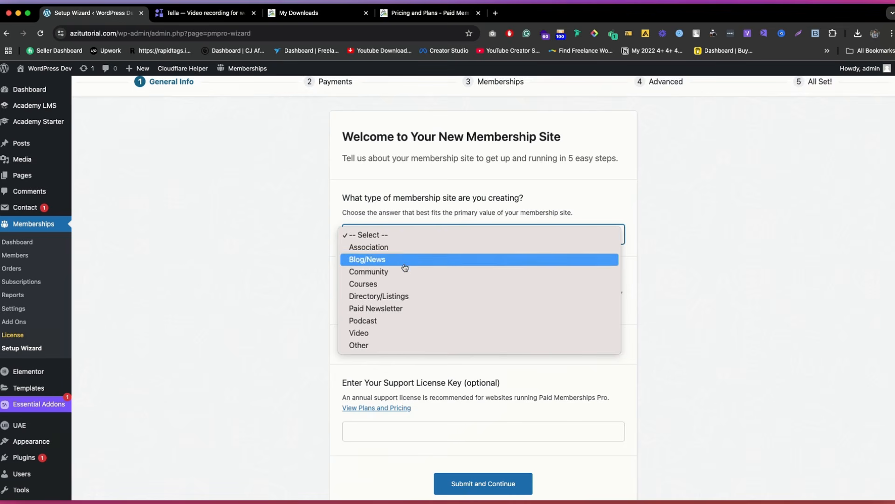
left_click(382, 285)
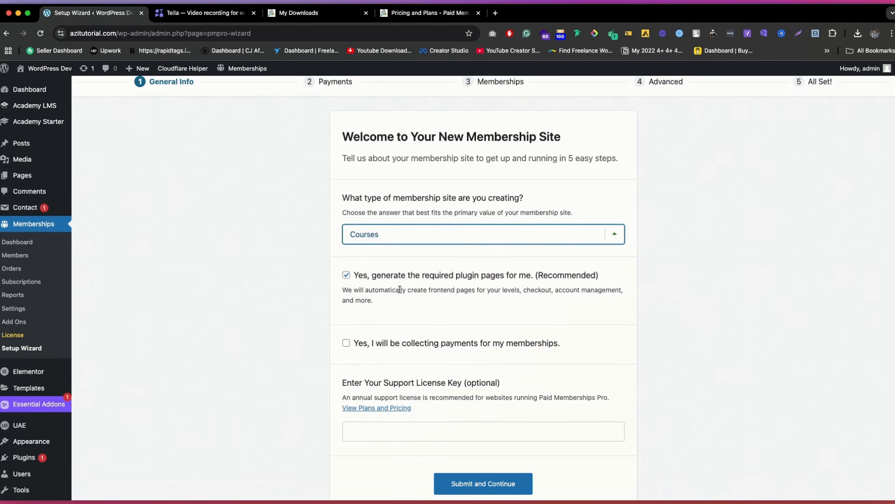
scroll(446, 293, "down", 2)
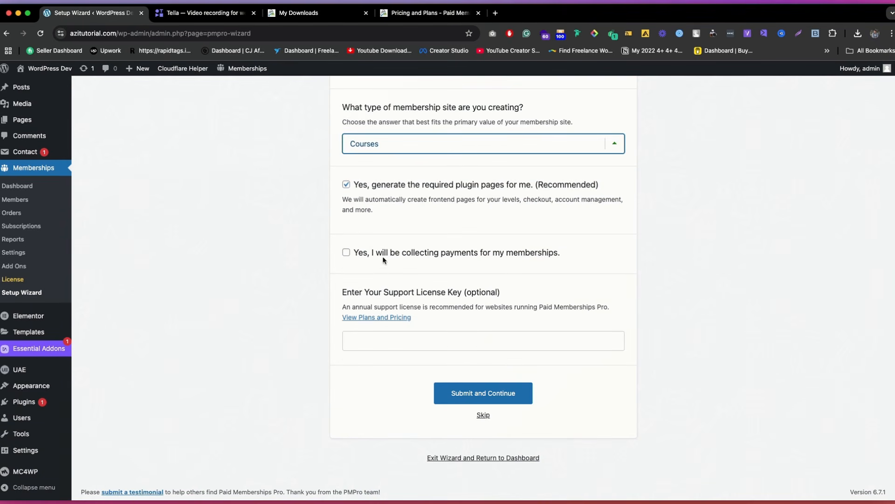
left_click(346, 254)
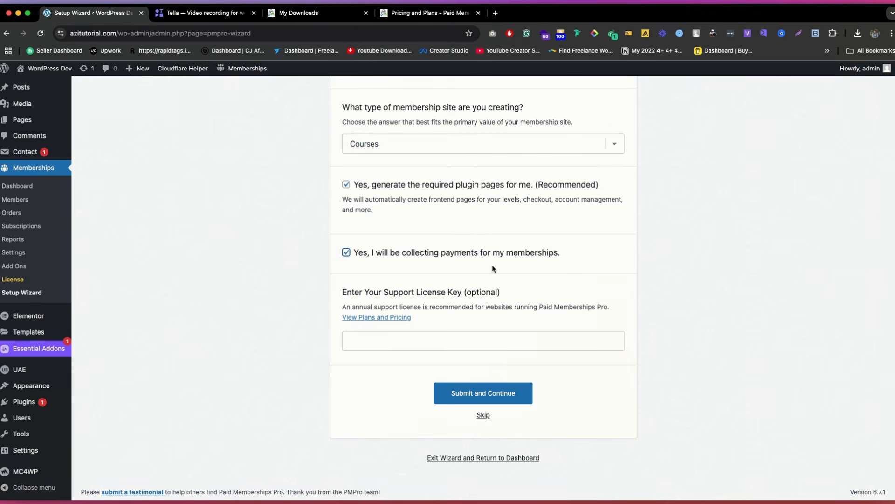
left_click(485, 415)
Step: Set the payment gateway to Other/Setup Later with US Dollars ($) as the currency and submit the payment settings
scroll(444, 300, "down", 2)
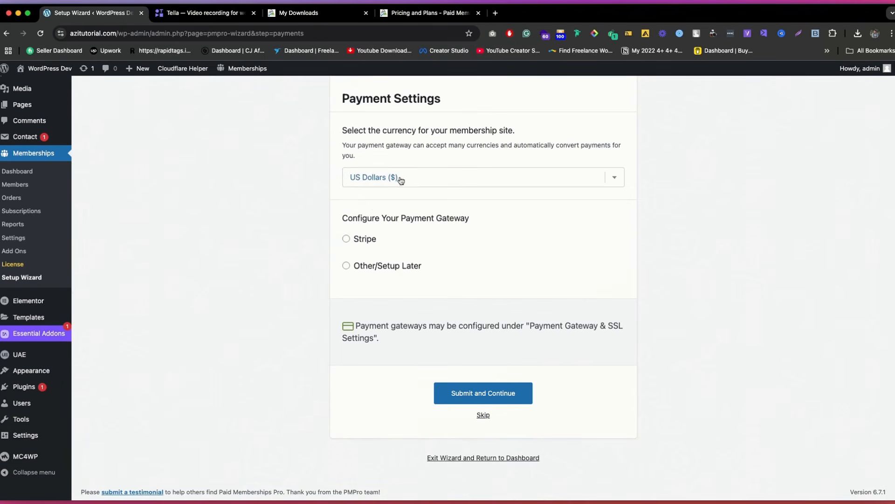
scroll(400, 180, "up", 1)
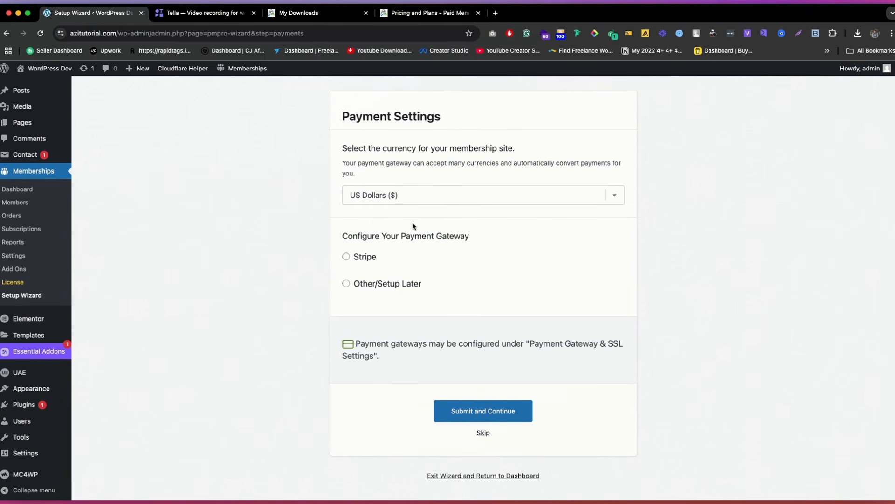
left_click(370, 257)
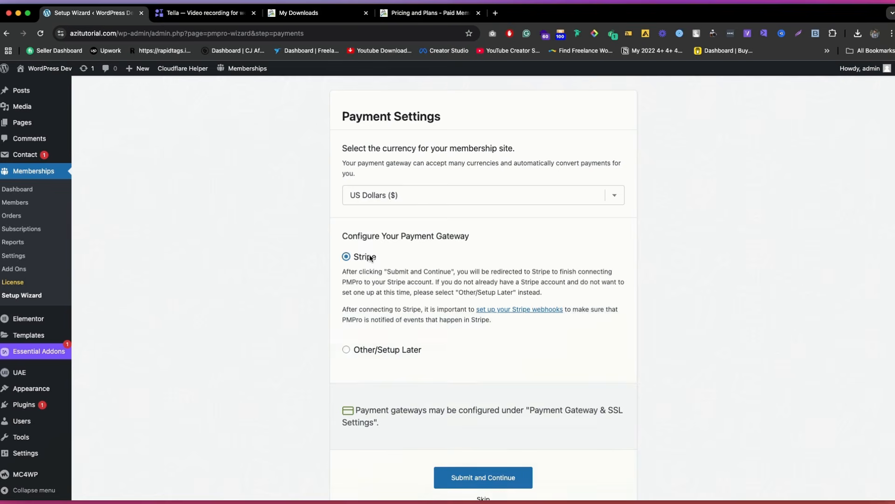
left_click(387, 351)
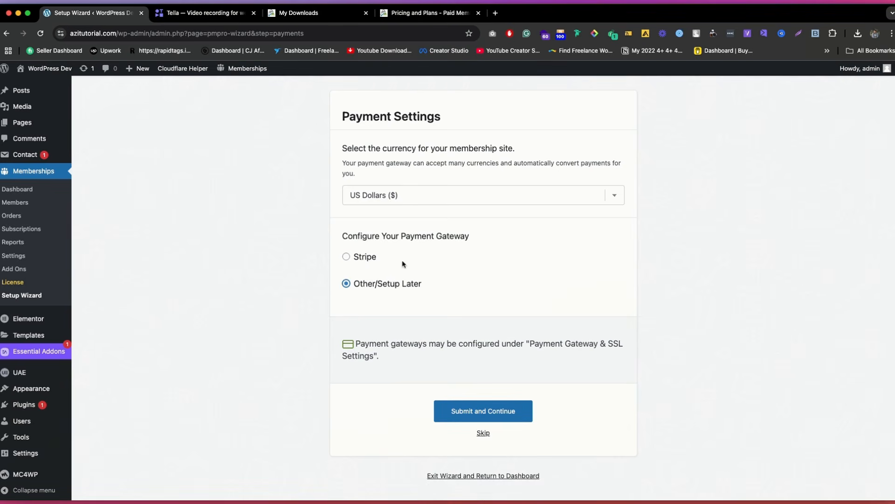
left_click(494, 414)
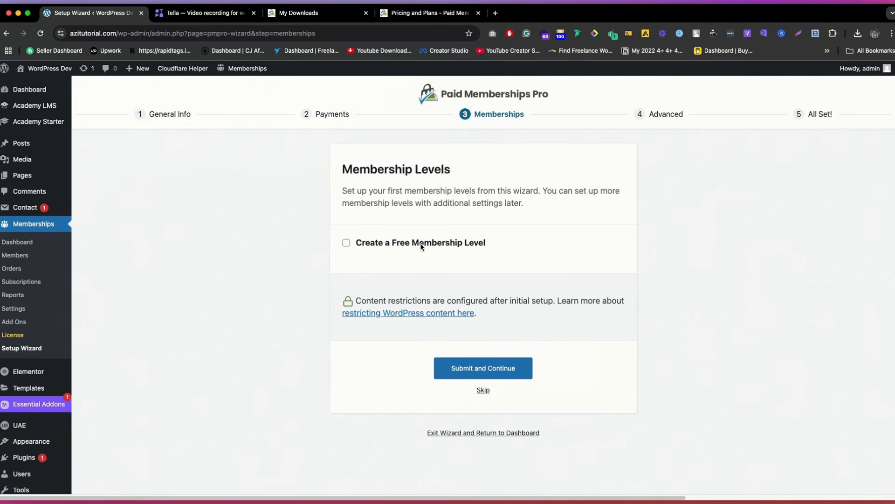
Step: Skip the membership levels stage and submit the advanced settings with members-only search filtering, excerpts shown to non-members and tracking off
left_click(481, 394)
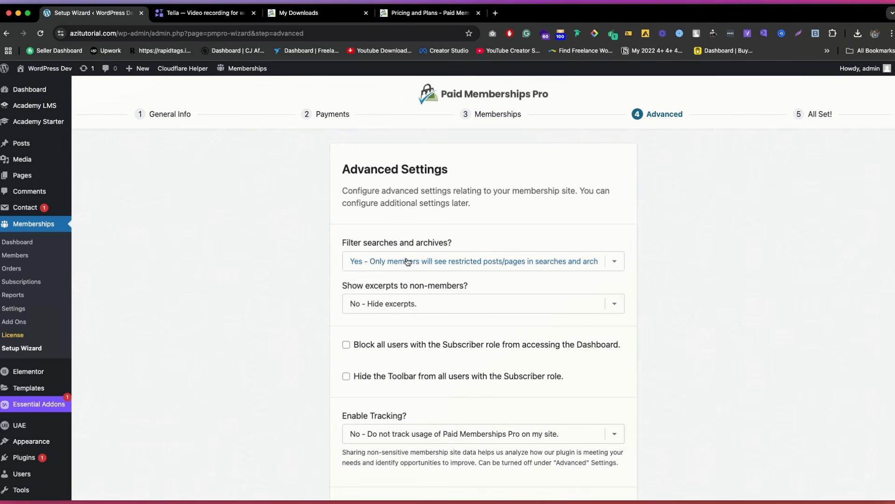
scroll(447, 256, "down", 1)
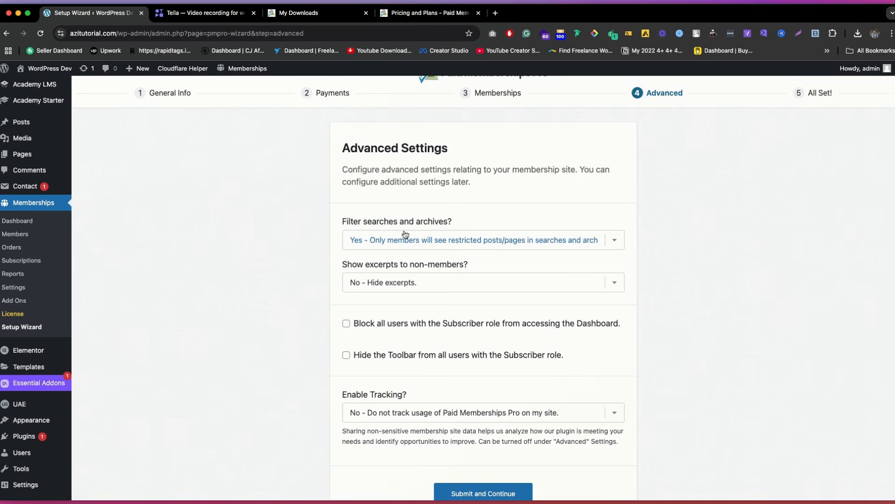
left_click(430, 241)
left_click(388, 239)
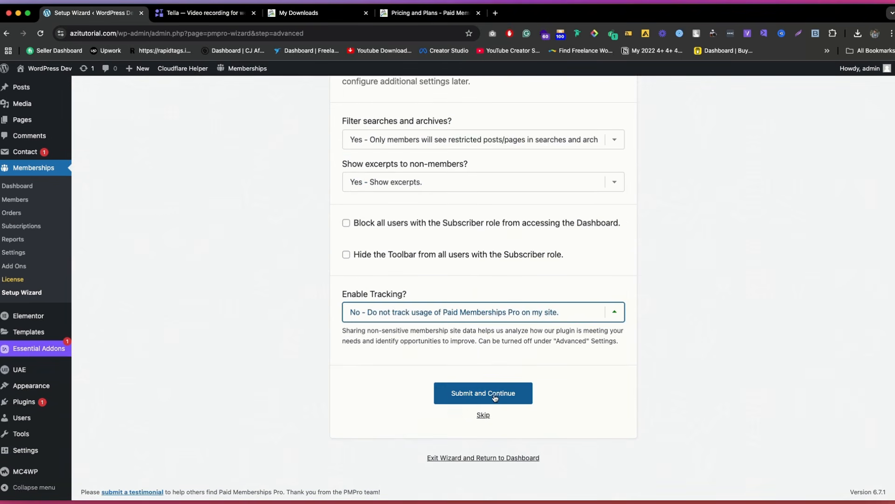
left_click(495, 396)
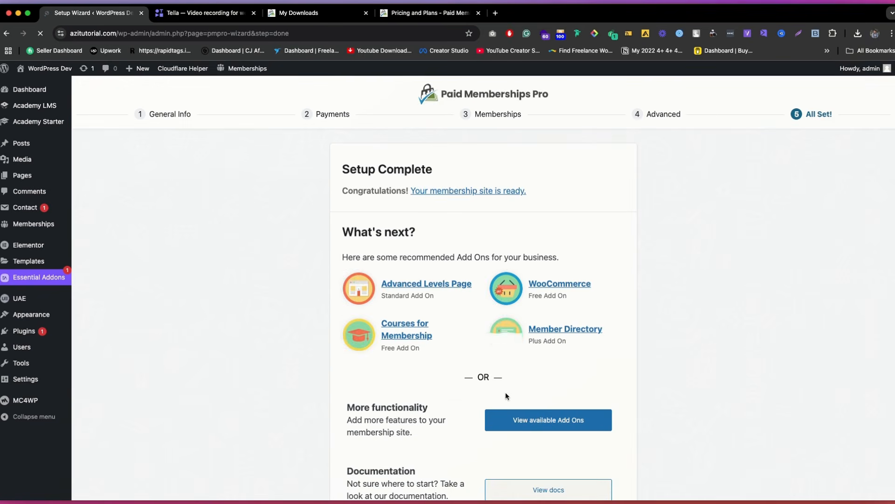
Step: Leave the completed setup wizard and start a new Free-type membership level from the Paid Memberships Pro dashboard
scroll(532, 391, "down", 3)
scroll(532, 390, "up", 3)
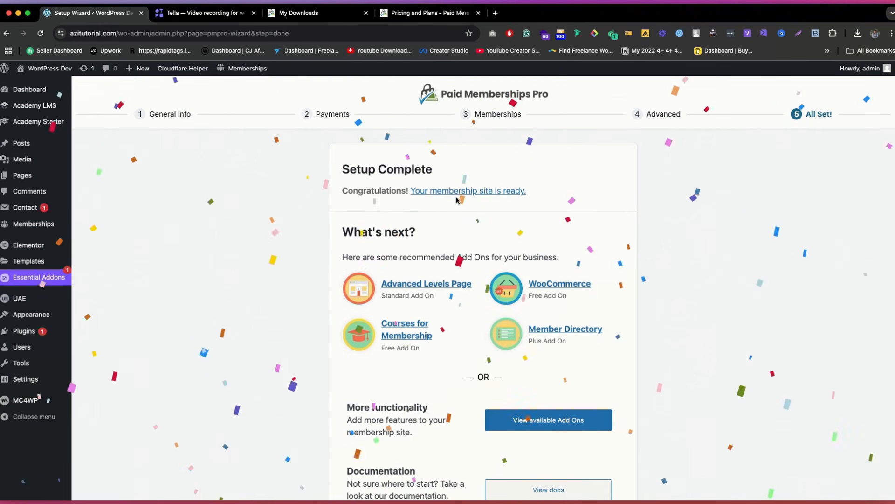
left_click(459, 191)
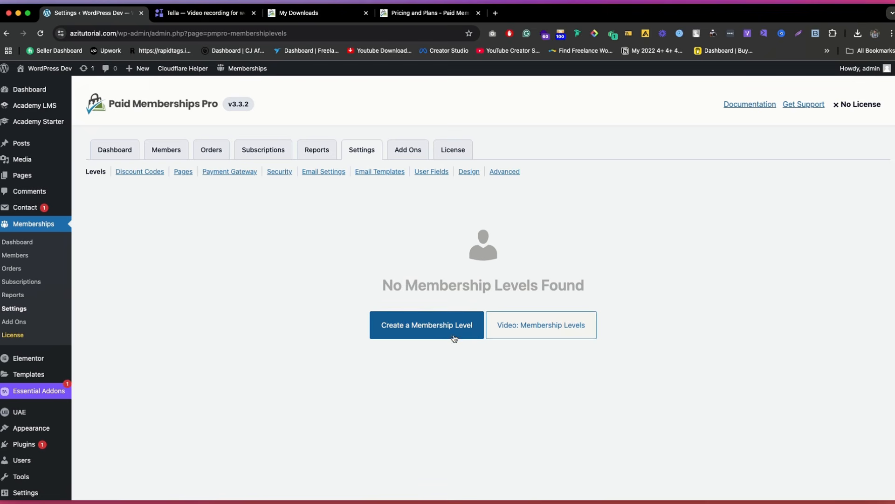
left_click(127, 154)
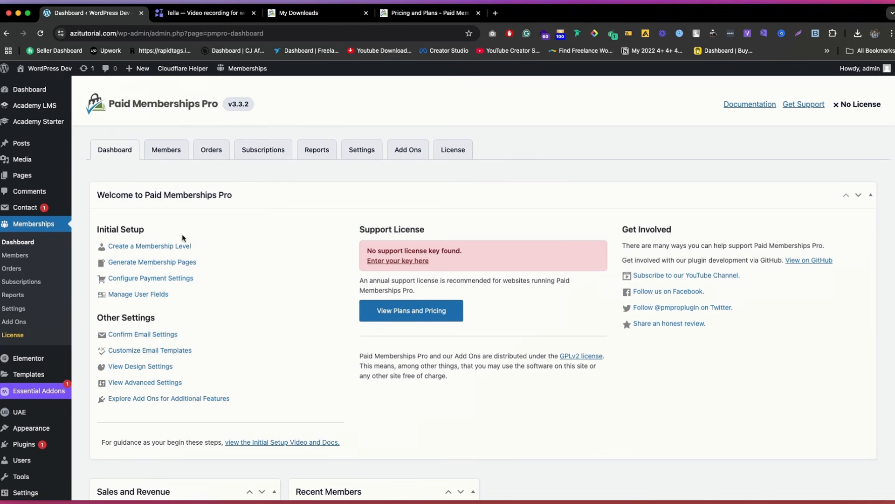
left_click(150, 247)
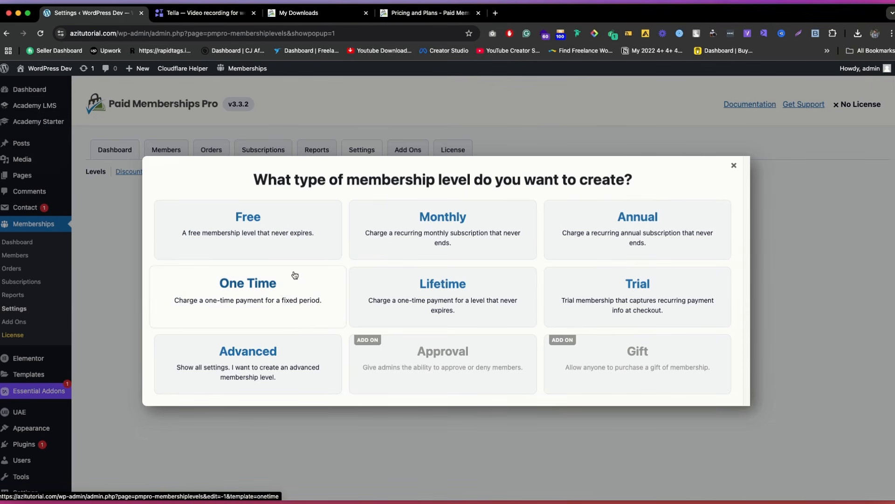
left_click(284, 232)
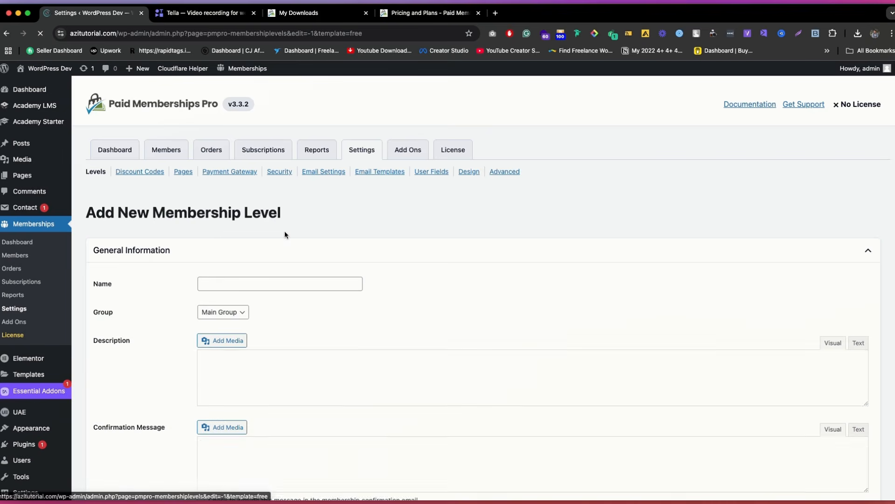
Step: Name the new membership level "Free" and enter "Free" as its description
left_click(241, 285)
type("Free")
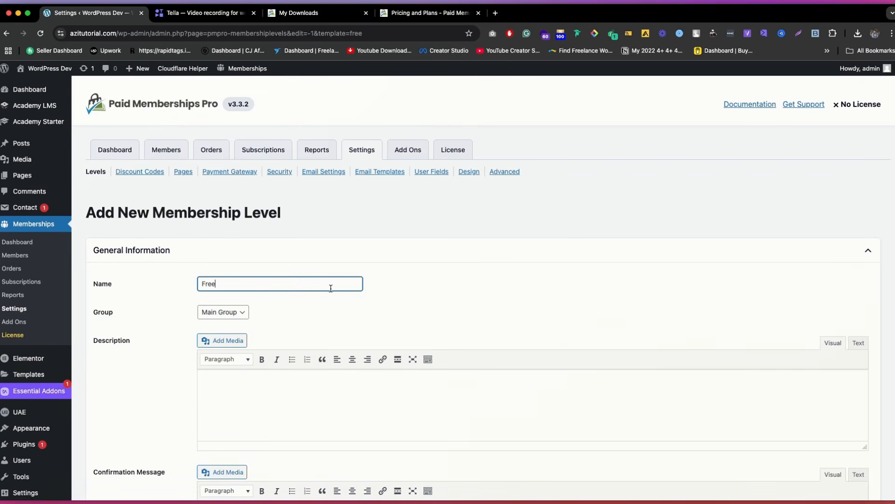
scroll(244, 294, "down", 3)
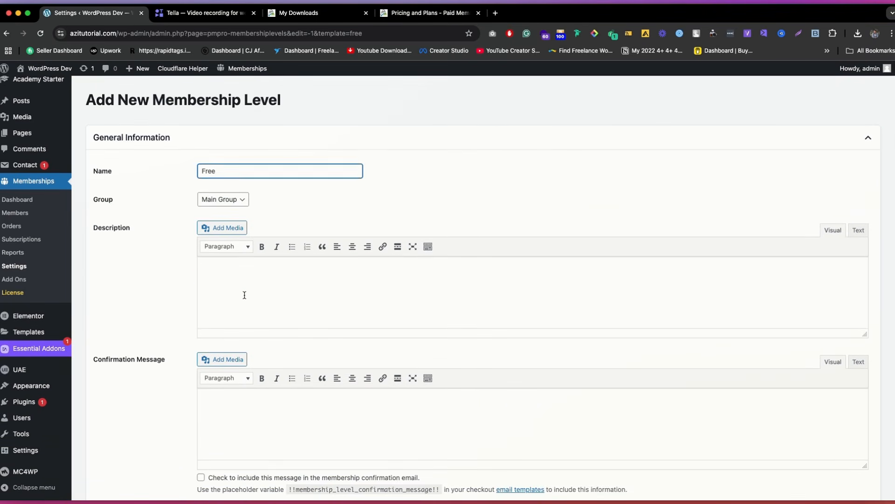
left_click(244, 293)
type("Free")
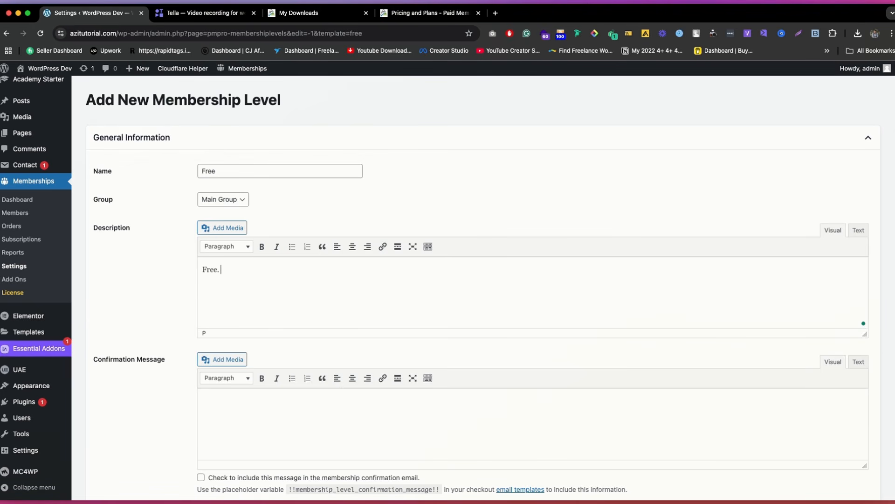
Step: Copy the description text "Free" into the confirmation message and include that message in the membership confirmation email
key("super+a")
key("super+c")
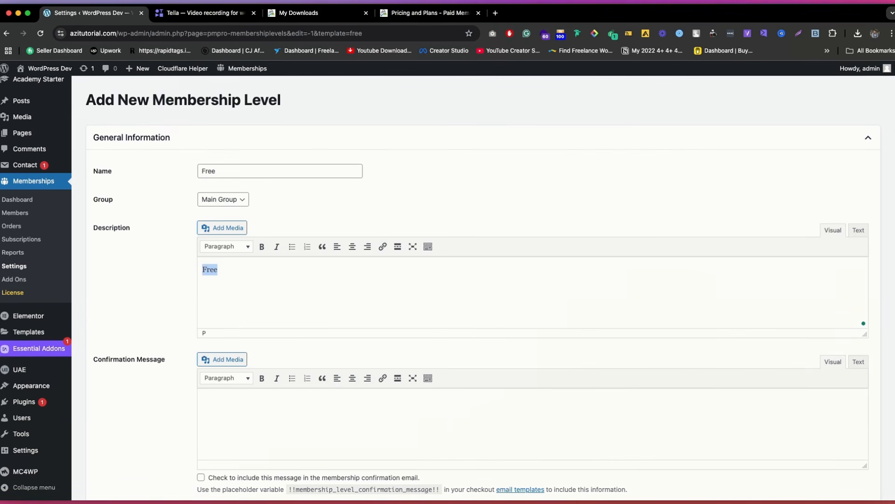
left_click(212, 412)
key("super+v")
scroll(303, 295, "down", 2)
scroll(303, 294, "down", 3)
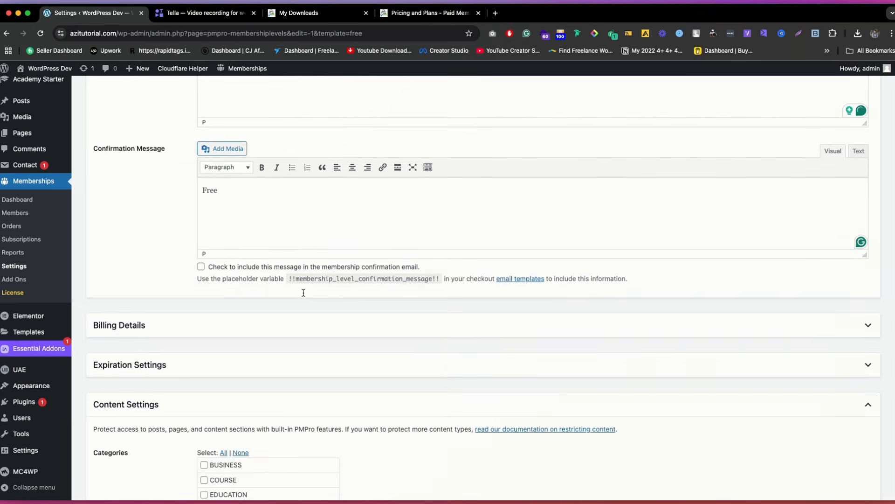
scroll(263, 279, "down", 1)
left_click(201, 247)
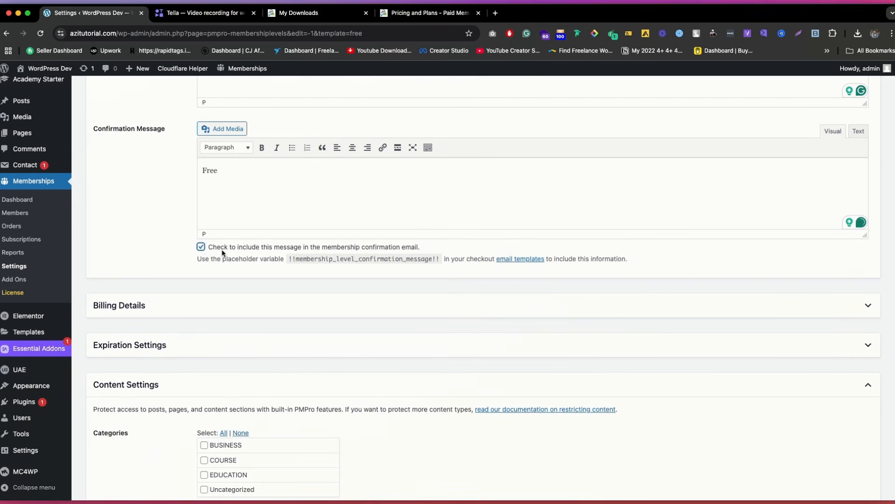
Step: Protect posts in the BUSINESS category for the Free membership level
scroll(275, 250, "down", 3)
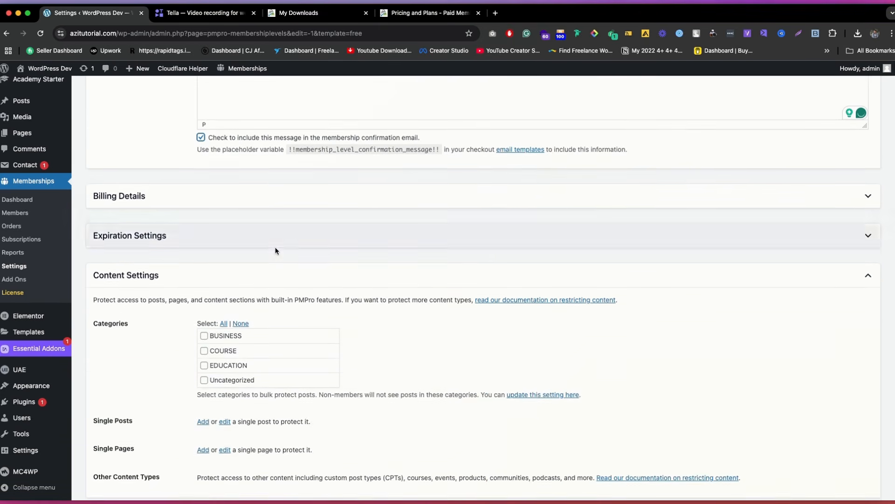
scroll(275, 252, "down", 1)
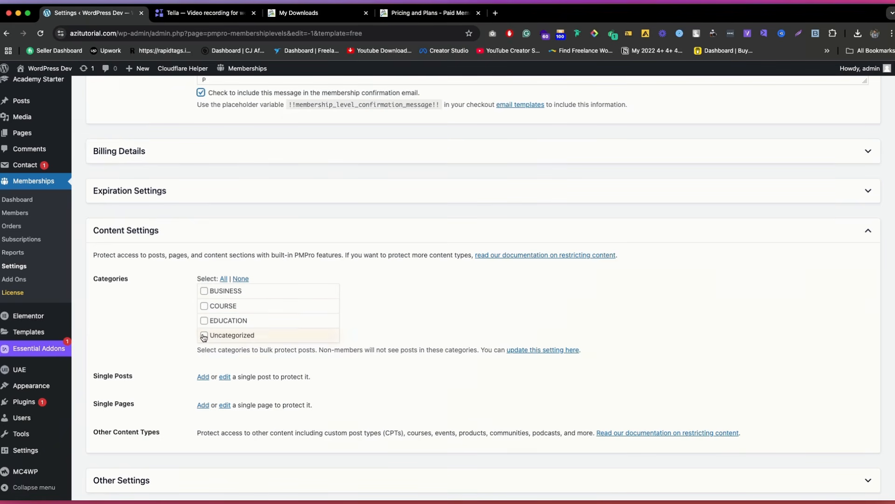
left_click(205, 291)
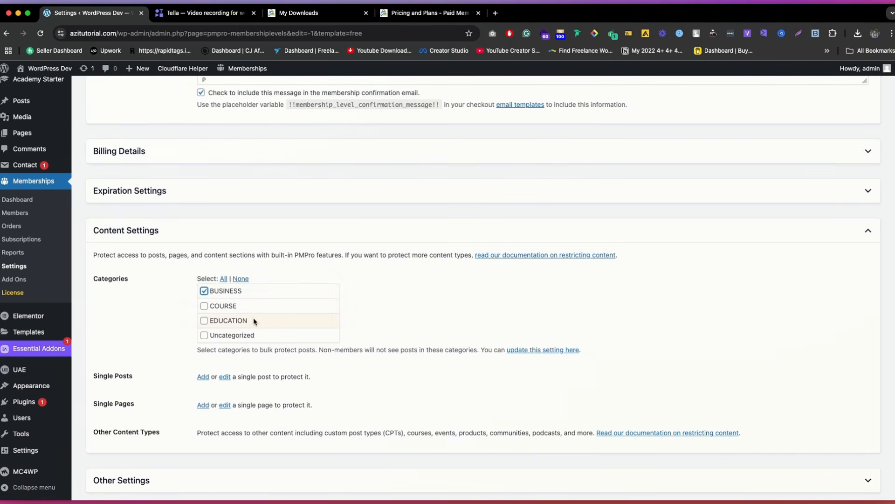
scroll(279, 273, "down", 1)
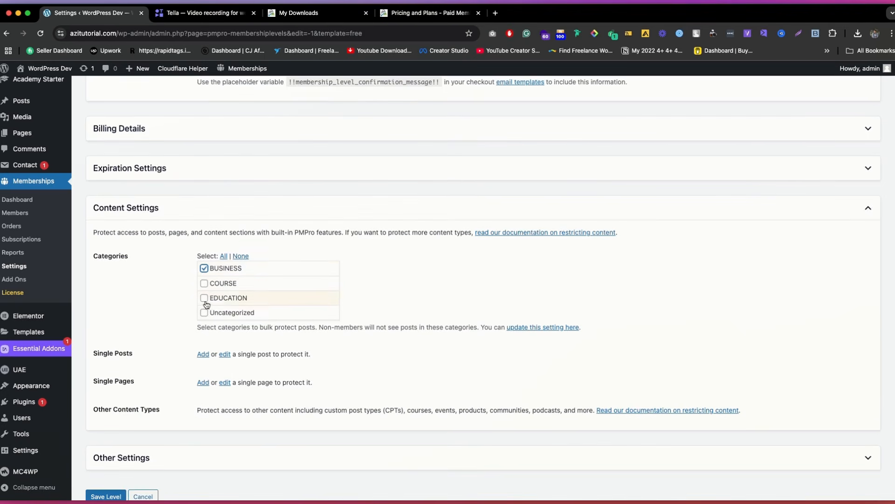
scroll(233, 303, "down", 2)
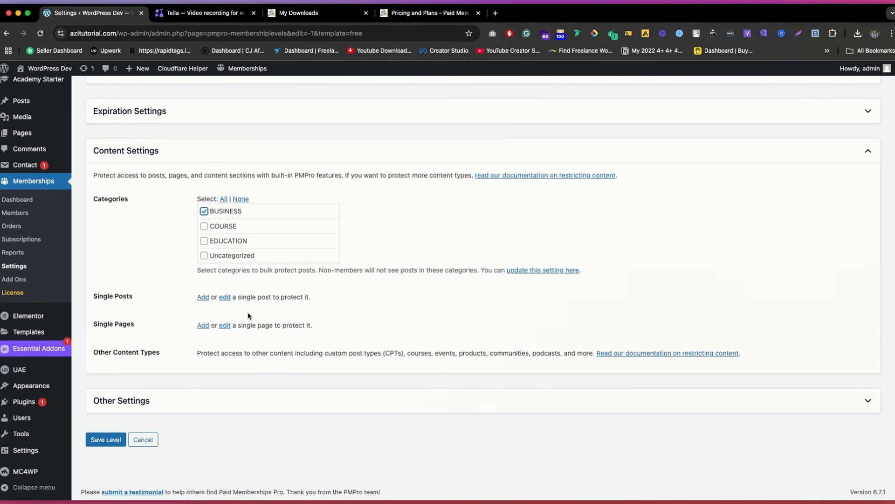
Step: Expand the level's other settings, leave new signups enabled, and save the Free membership level
left_click(362, 405)
scroll(333, 343, "down", 2)
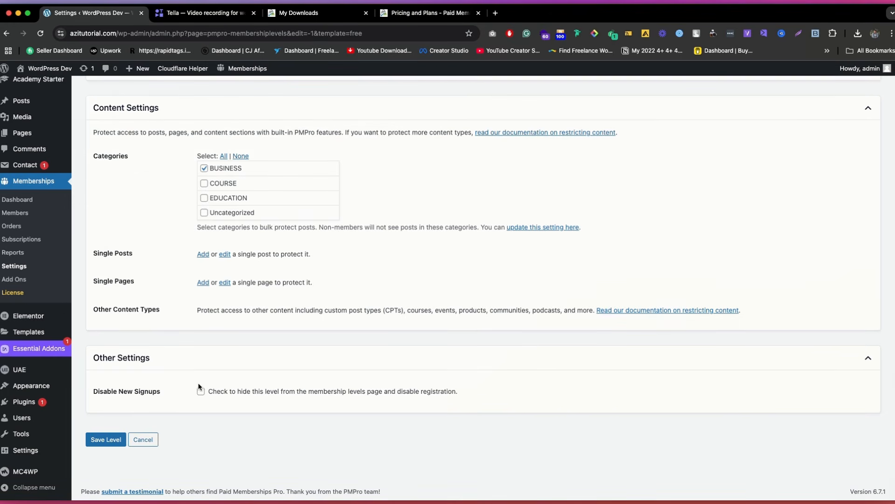
scroll(239, 321, "up", 15)
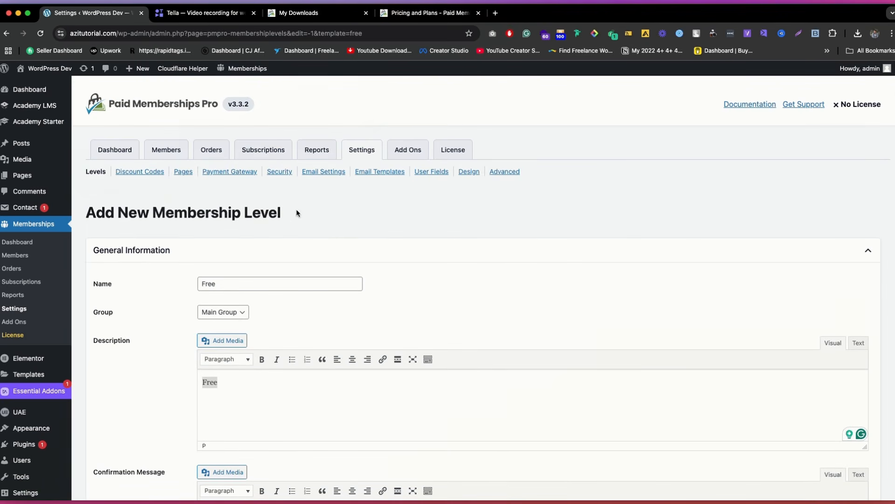
scroll(216, 250, "down", 15)
left_click(106, 439)
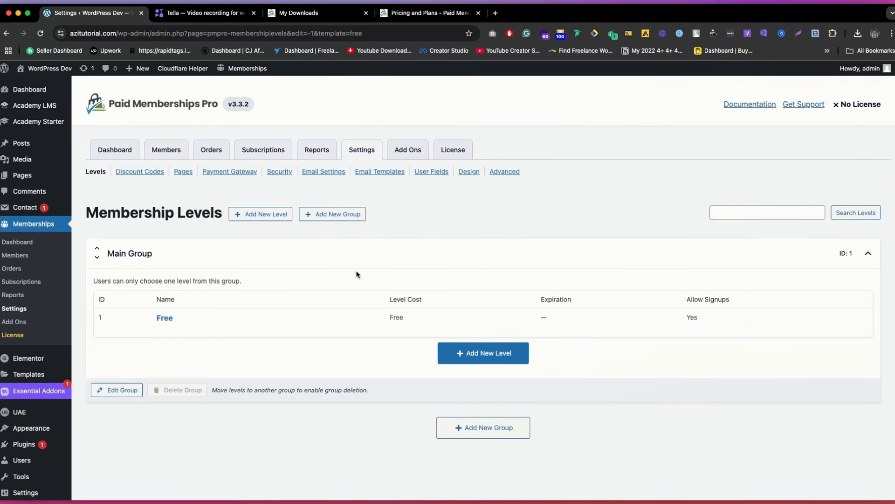
Step: Add a new Monthly-type membership level to the Main Group and name it "Monthly"
left_click(466, 359)
left_click(462, 229)
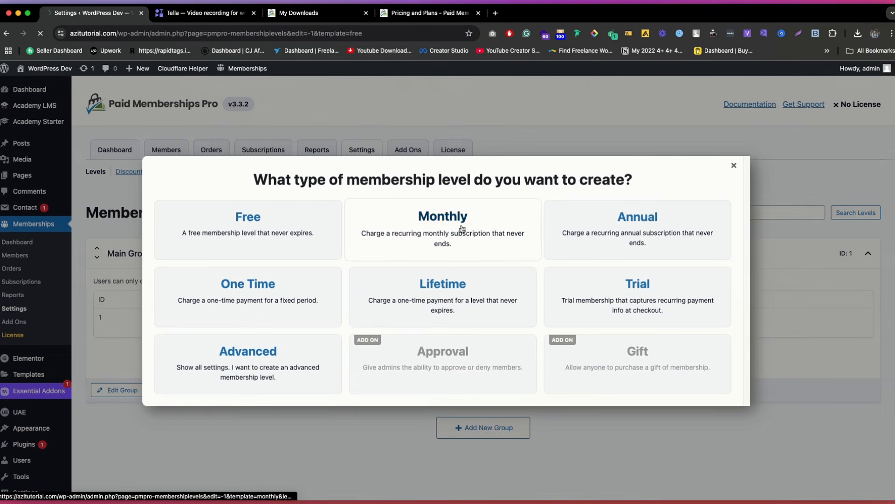
left_click(255, 313)
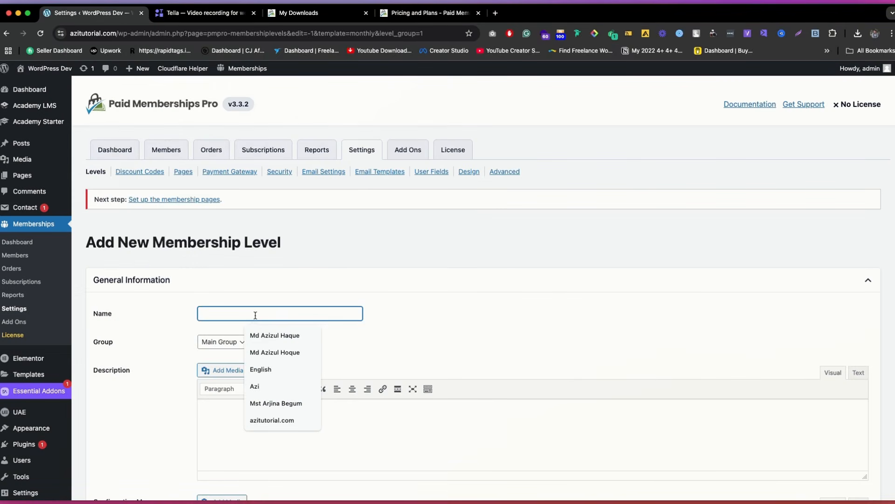
type("10")
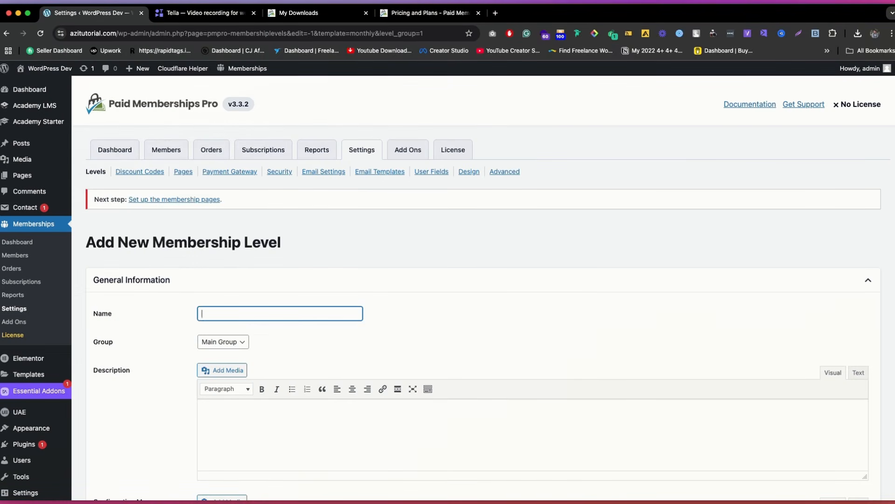
type("Month")
Step: Set the Monthly level's initial payment to $10 and its recurring billing amount to $10 per month
scroll(264, 200, "down", 10)
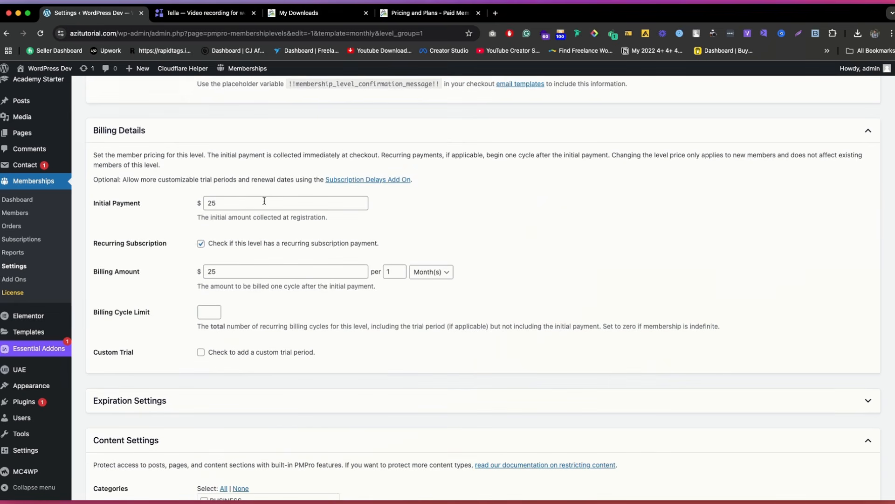
double_click(245, 205)
type("10")
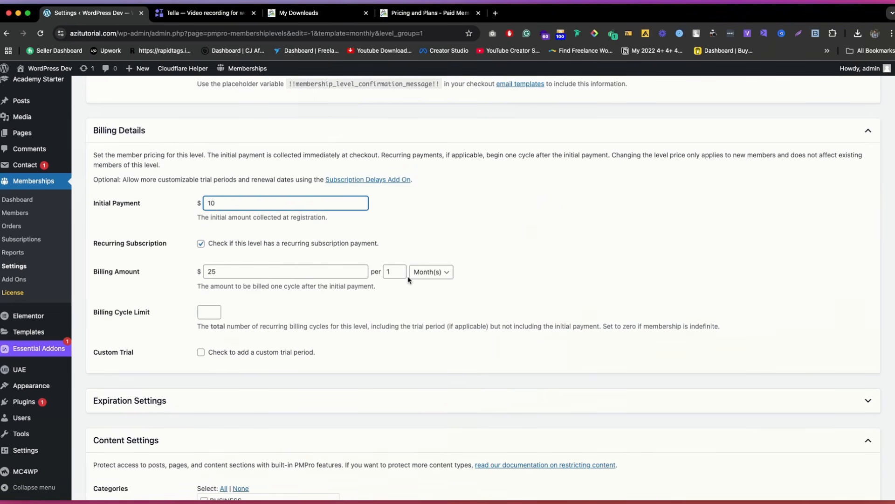
left_click(238, 270)
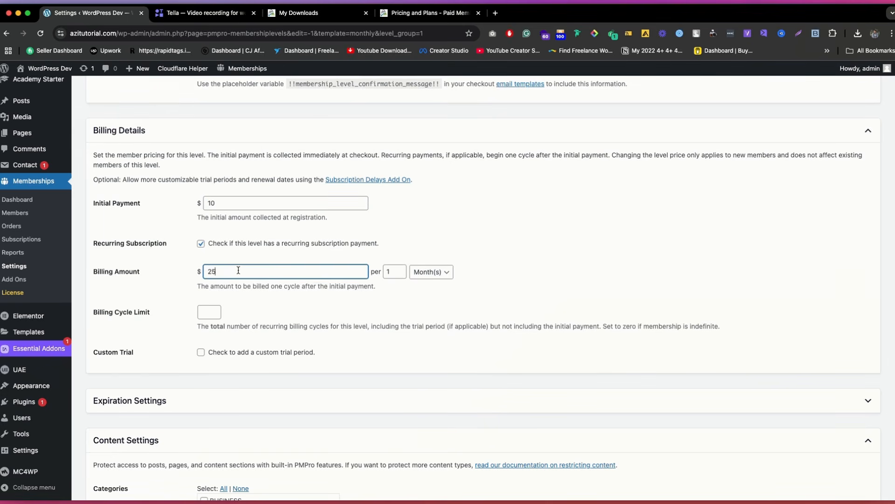
double_click(238, 271)
type("10")
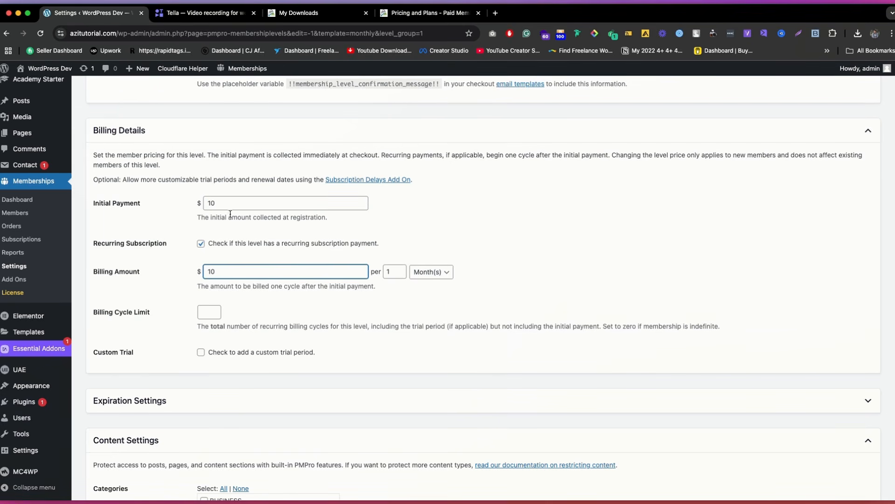
left_click(231, 204)
double_click(232, 203)
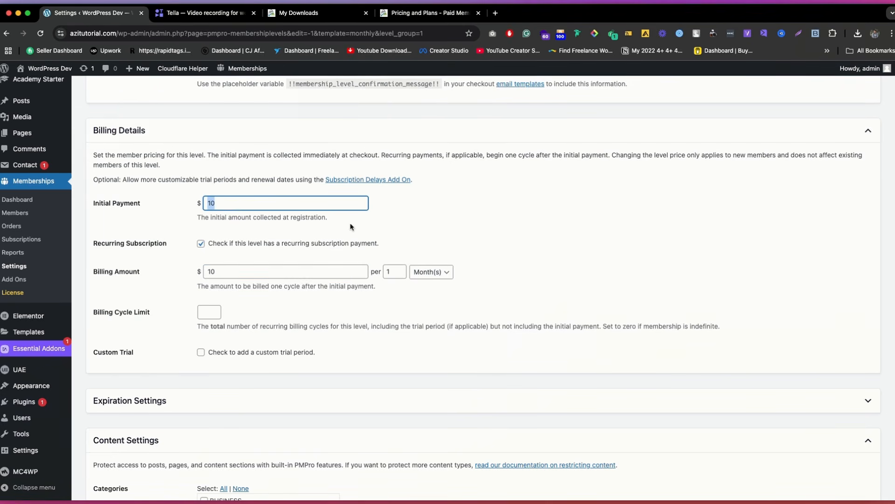
left_click(448, 222)
Step: Protect the COURSE and EDUCATION categories for the Monthly level and save the level
scroll(206, 260, "down", 1)
scroll(288, 276, "down", 2)
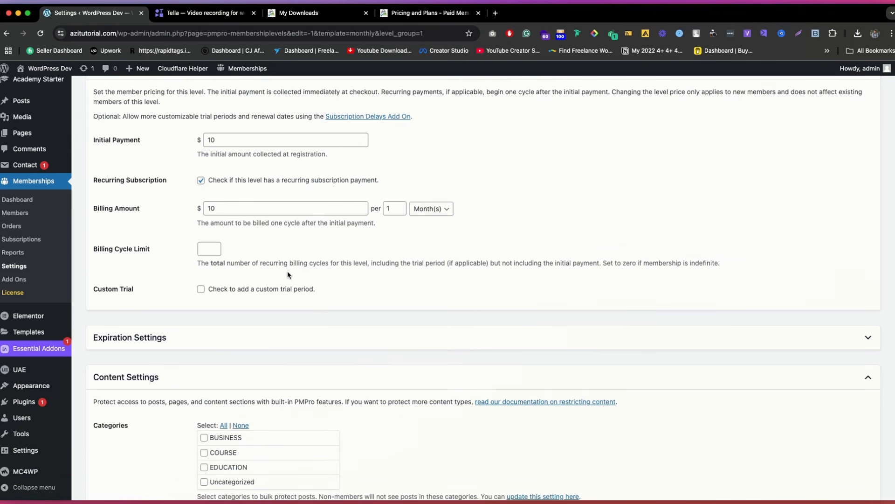
scroll(250, 270, "down", 3)
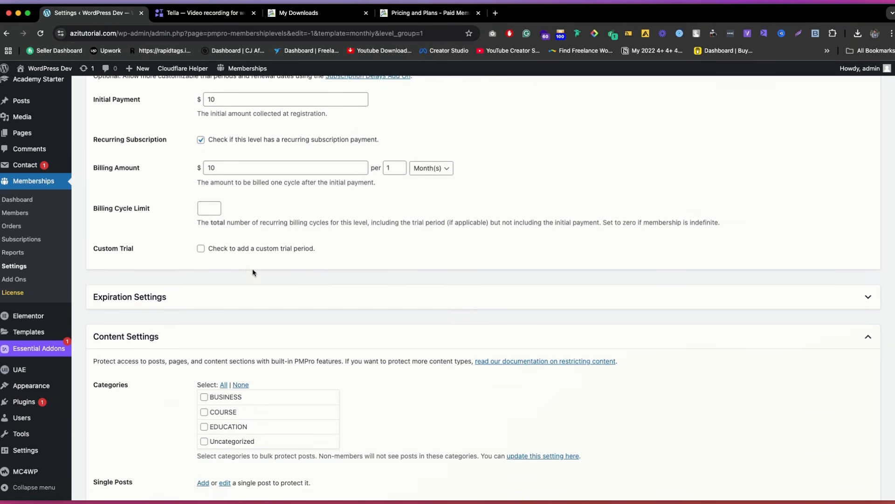
left_click(228, 308)
left_click(216, 320)
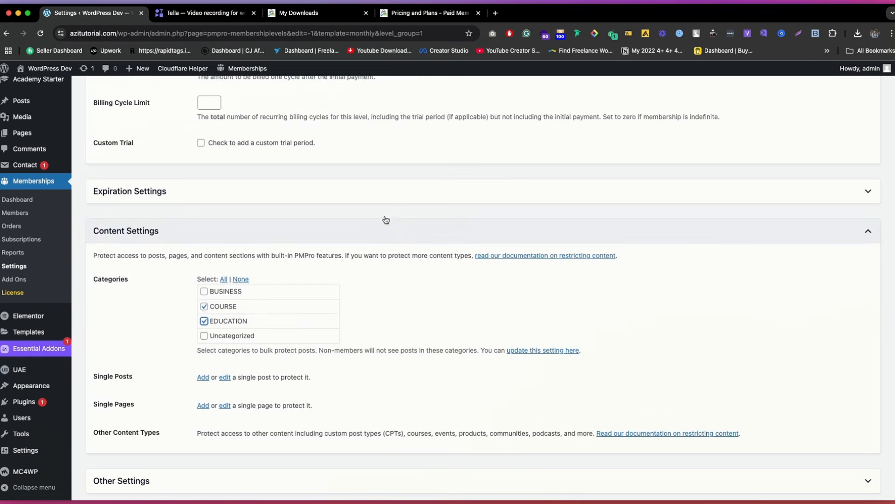
scroll(385, 220, "down", 2)
left_click(208, 394)
scroll(187, 392, "down", 1)
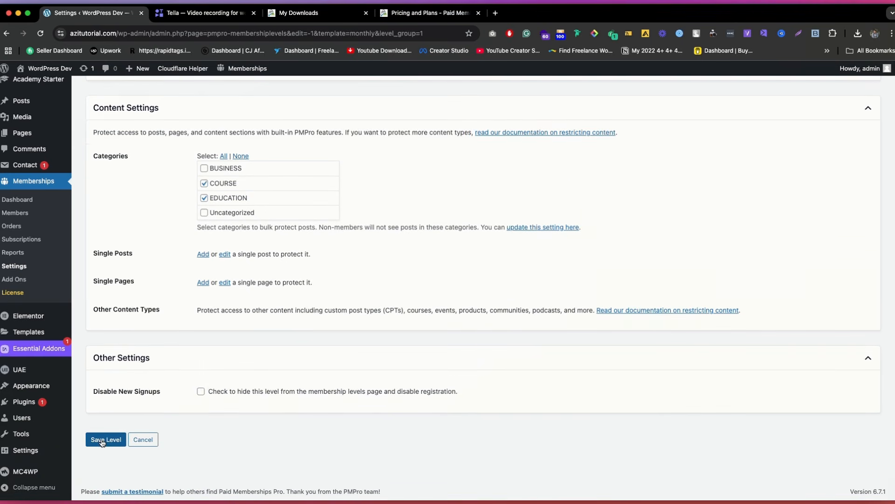
left_click(105, 440)
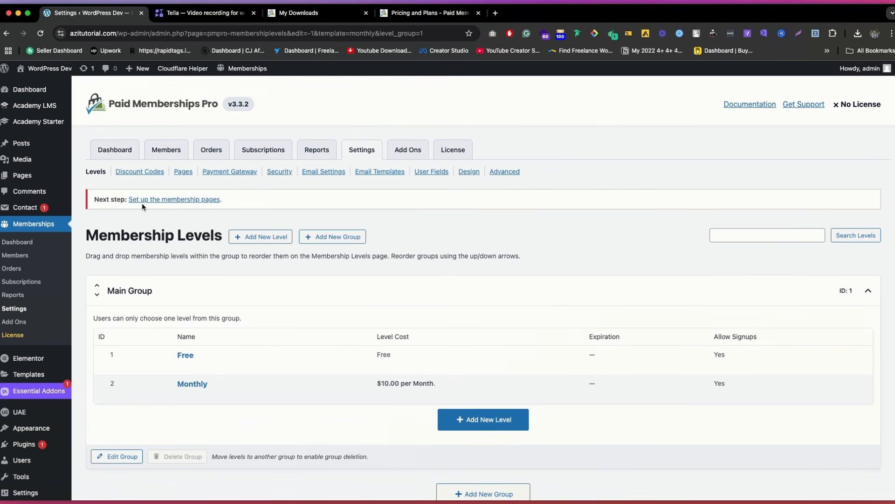
Step: Generate the required frontend membership pages automatically and save the page settings
left_click(187, 200)
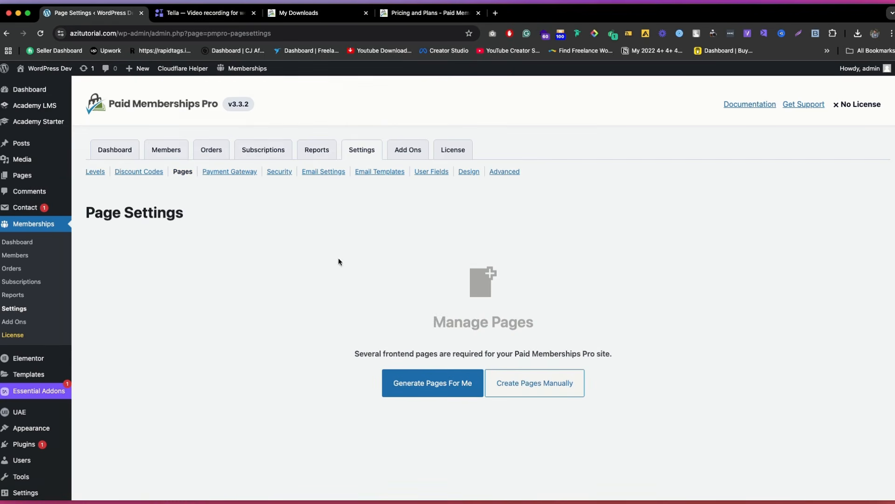
left_click(414, 387)
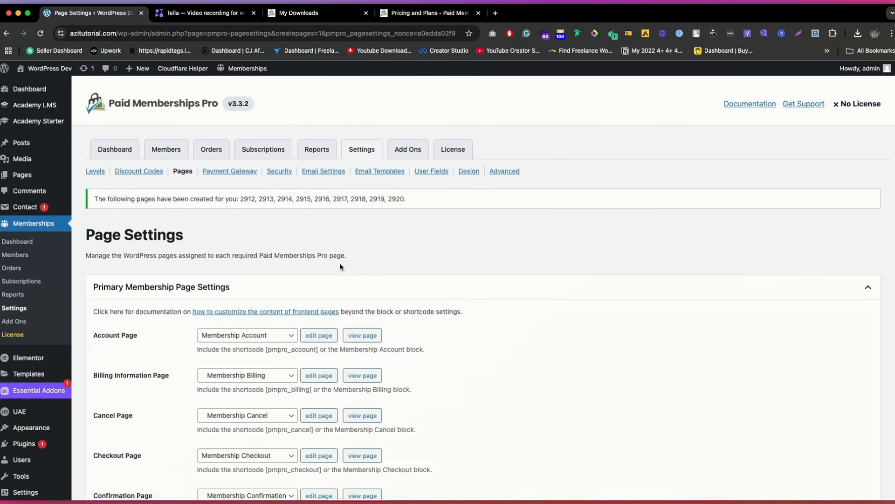
scroll(340, 262, "down", 6)
left_click(118, 427)
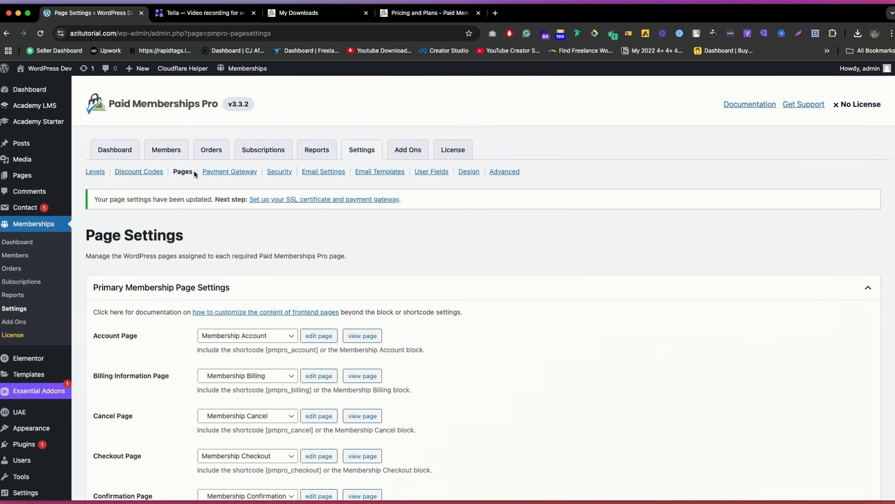
Step: Look at the discount codes page and open the payment gateway settings
left_click(148, 172)
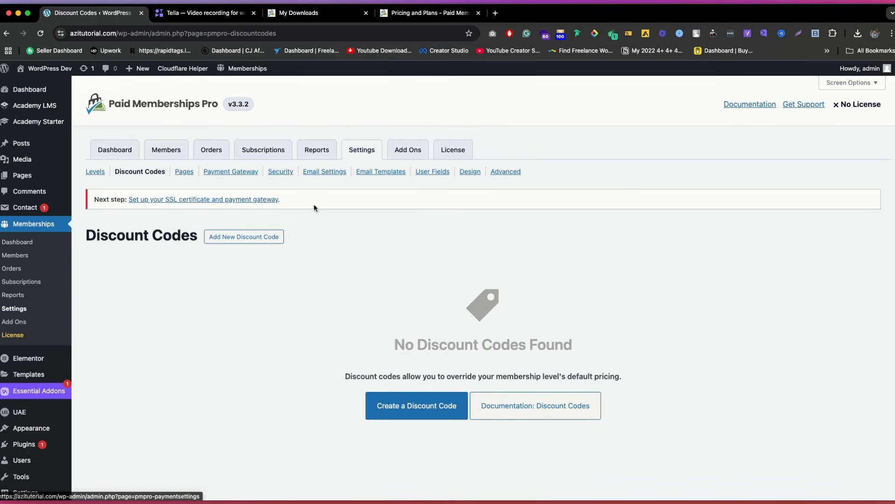
left_click(210, 200)
scroll(285, 312, "down", 1)
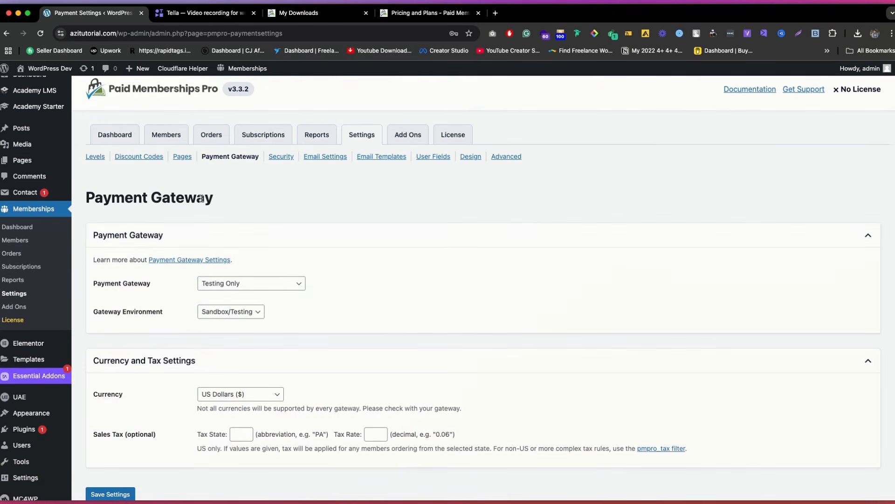
scroll(292, 212, "down", 3)
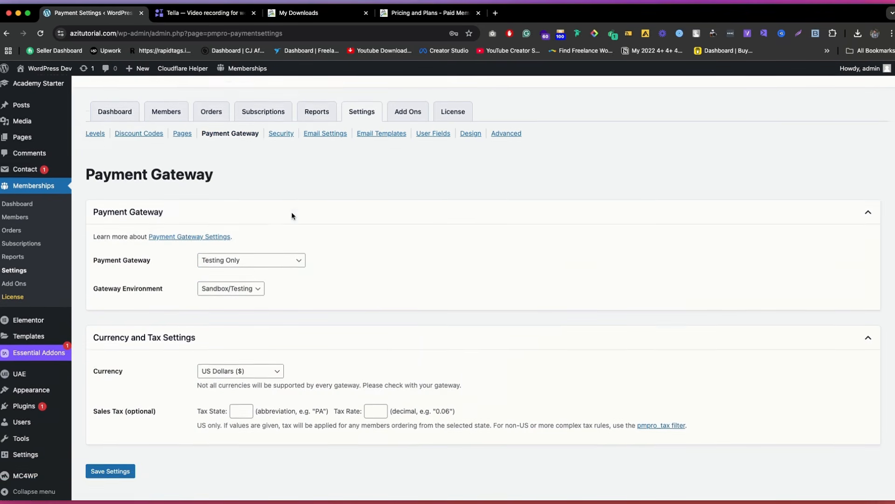
Step: Select Stripe as the payment gateway and look over its connection settings
left_click(266, 236)
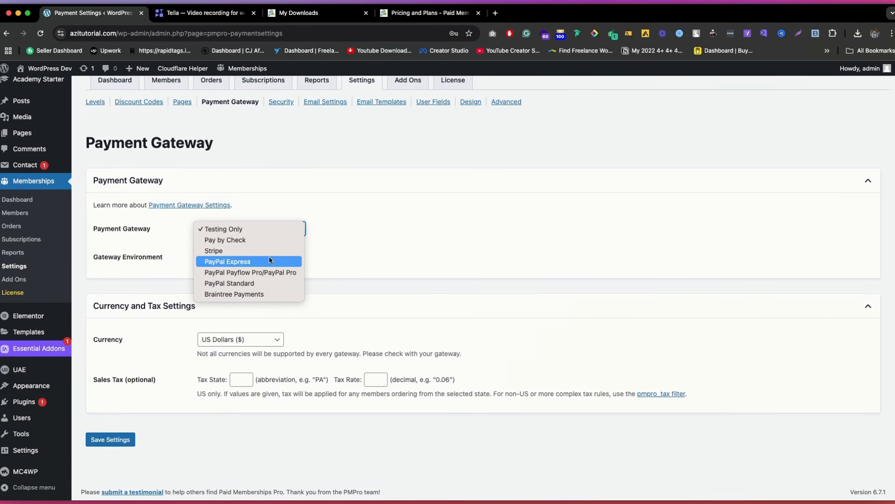
left_click(245, 250)
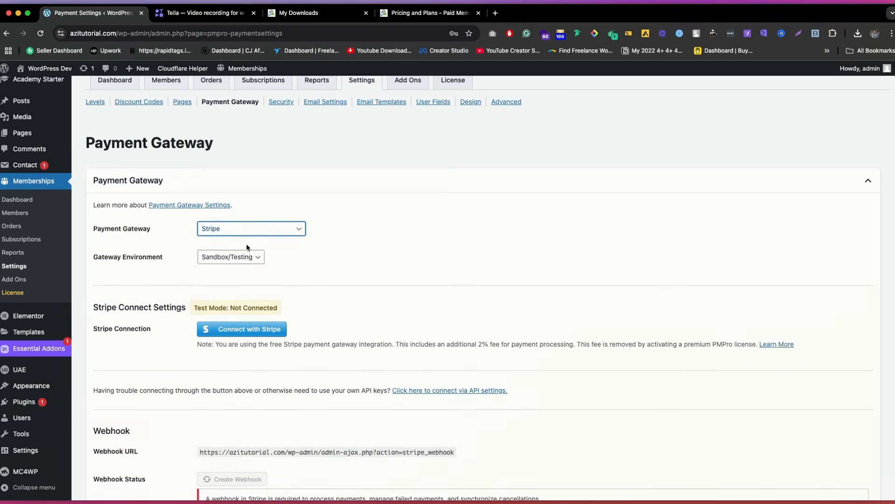
scroll(270, 319, "down", 1)
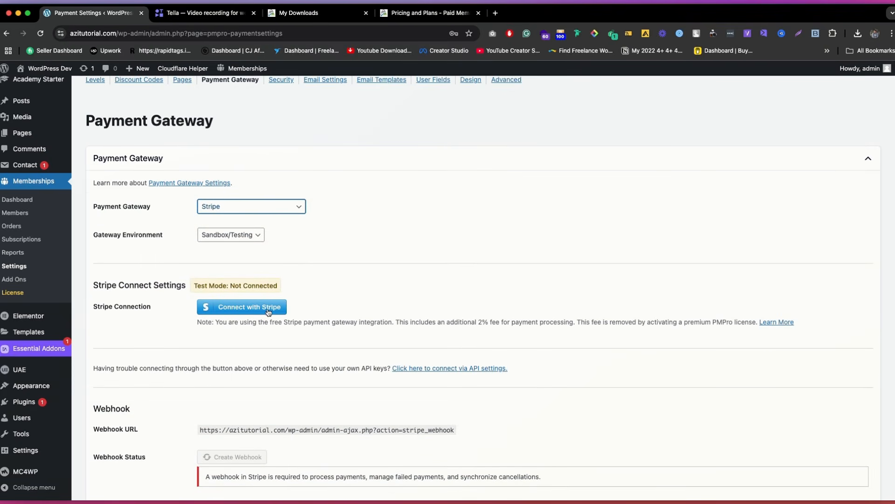
Step: Change the payment gateway to PayPal Express and bring up its PayPal settings
left_click(242, 210)
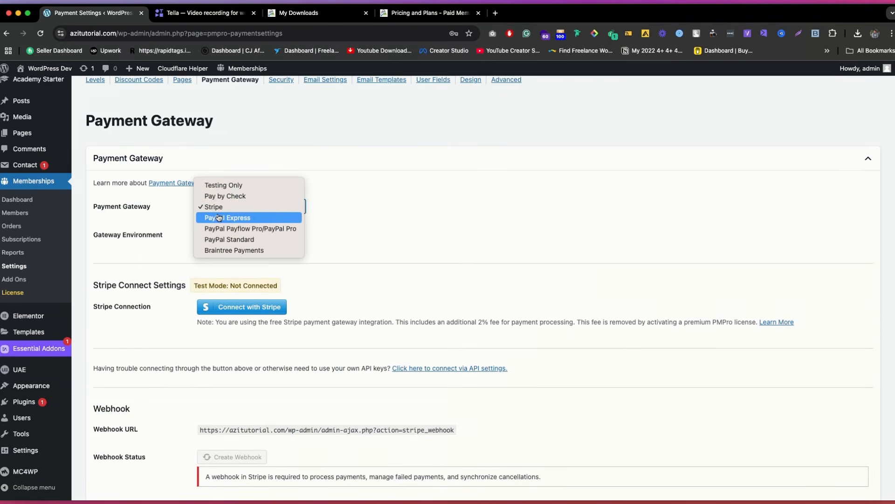
left_click(219, 217)
scroll(307, 320, "down", 1)
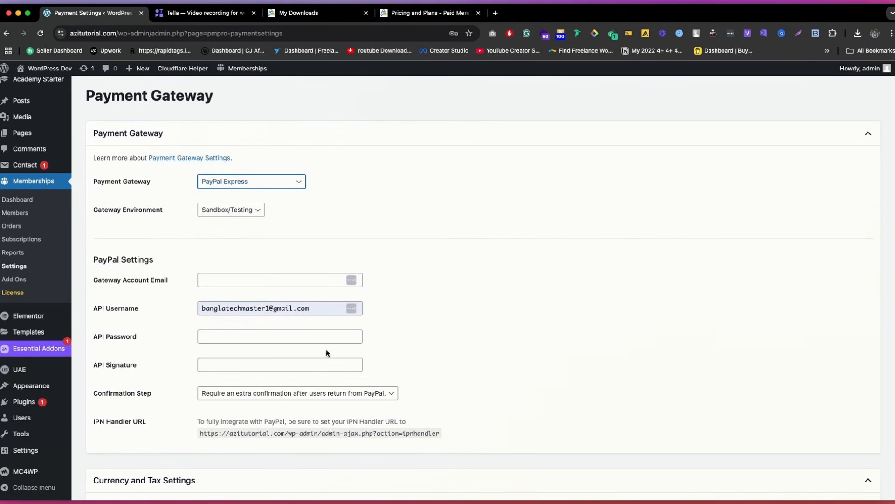
Step: Switch the gateway environment to Live/Production and set it back to Sandbox/Testing
left_click(218, 213)
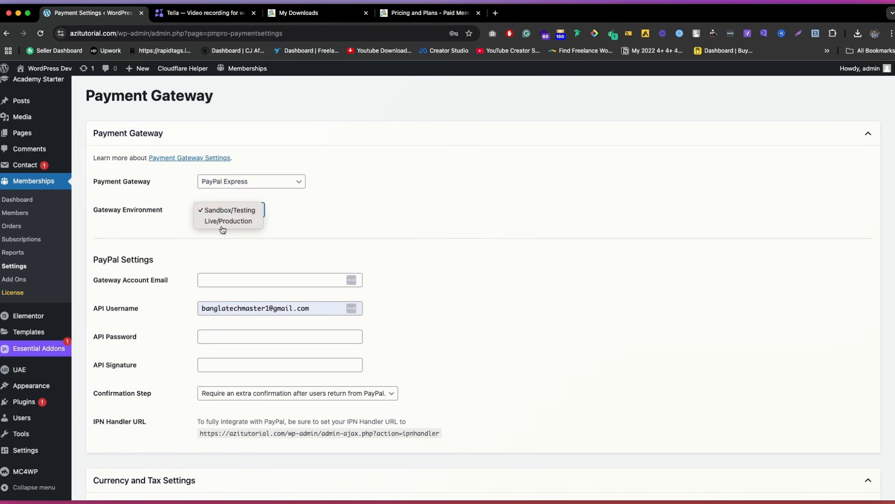
left_click(217, 220)
left_click(220, 212)
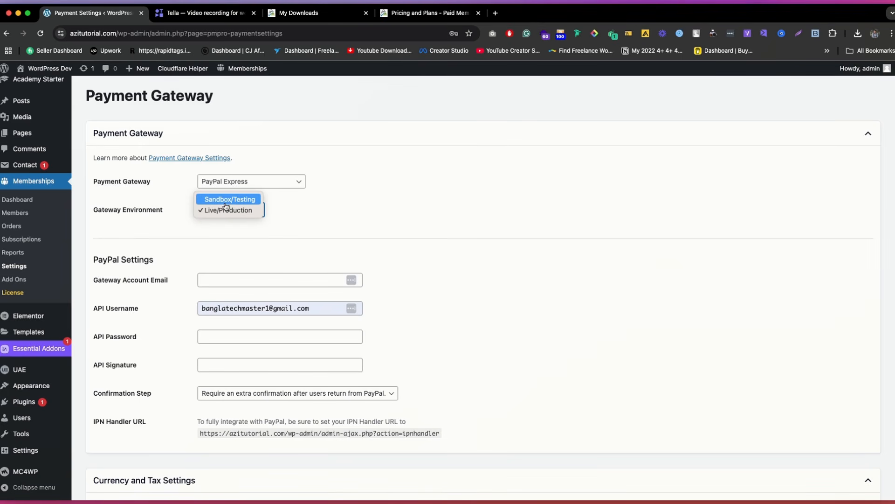
left_click(226, 205)
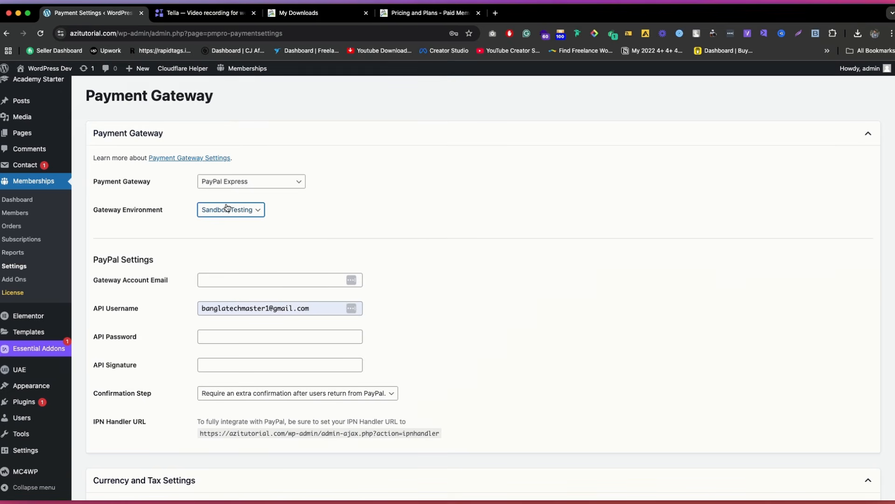
Step: Try the Testing Only and Stripe payment gateways and look at the gateway environment options for Stripe
left_click(299, 181)
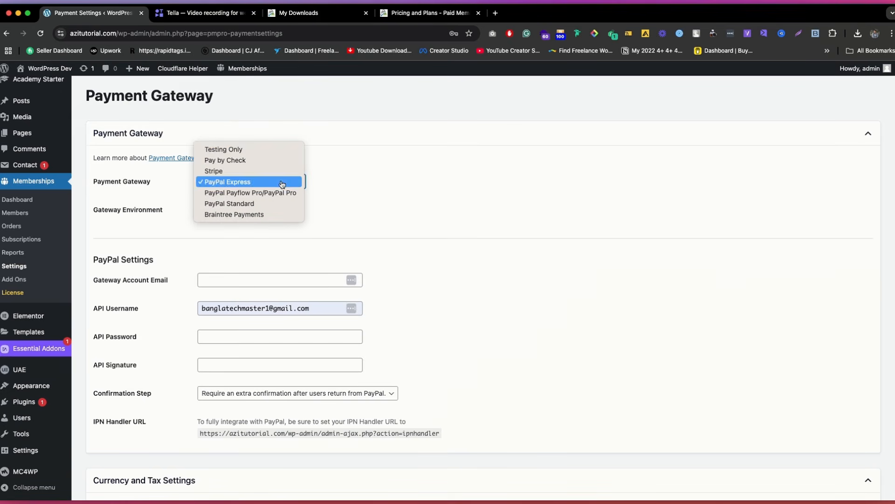
left_click(239, 149)
left_click(246, 225)
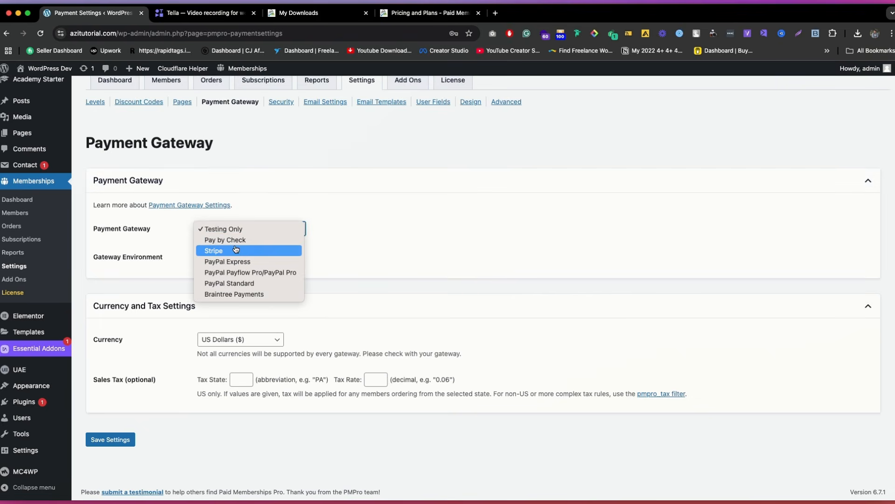
left_click(236, 250)
left_click(236, 257)
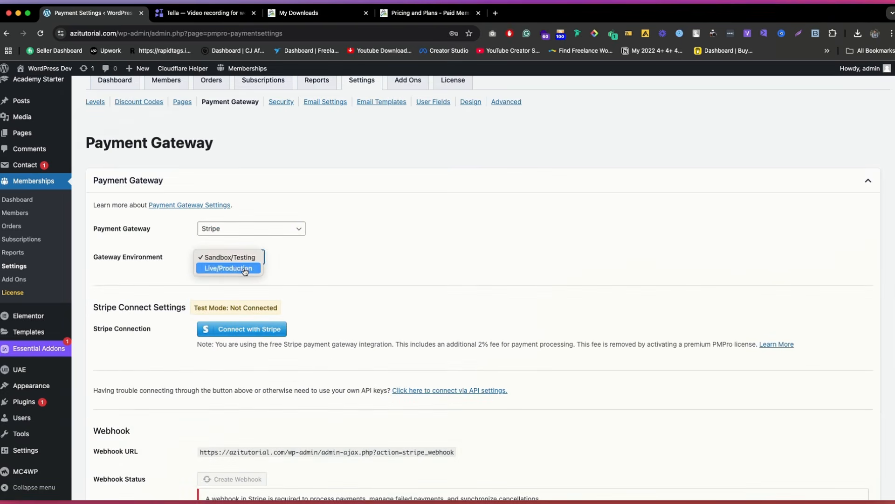
left_click(274, 232)
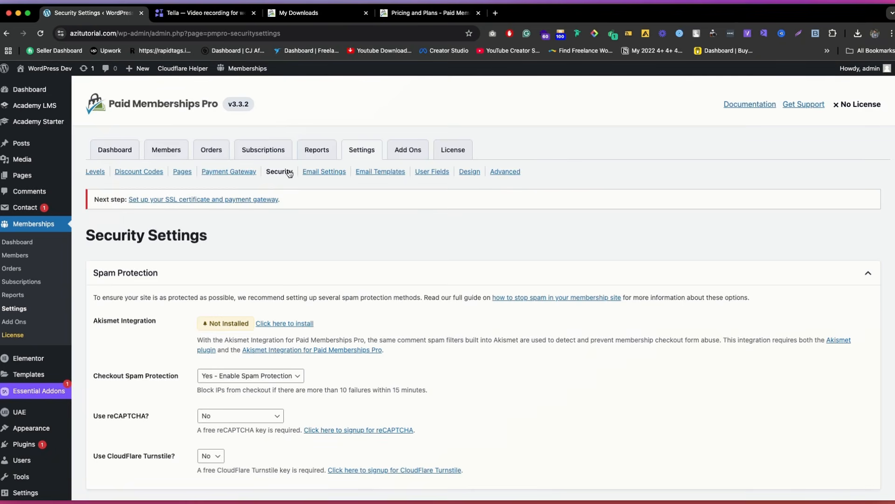
Step: Look over the membership security settings, including the CloudFlare Turnstile options, HTTPS settings, DNS firewall and security plugins
scroll(186, 196, "down", 7)
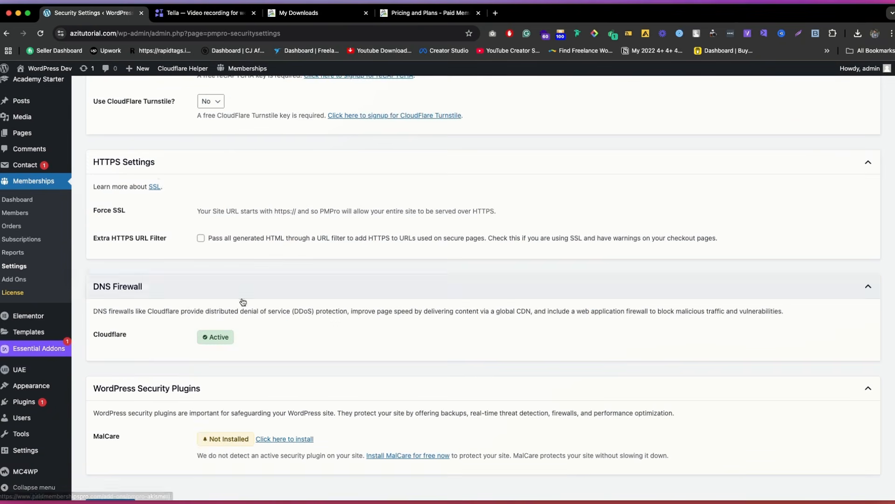
scroll(160, 185, "up", 2)
scroll(160, 186, "up", 2)
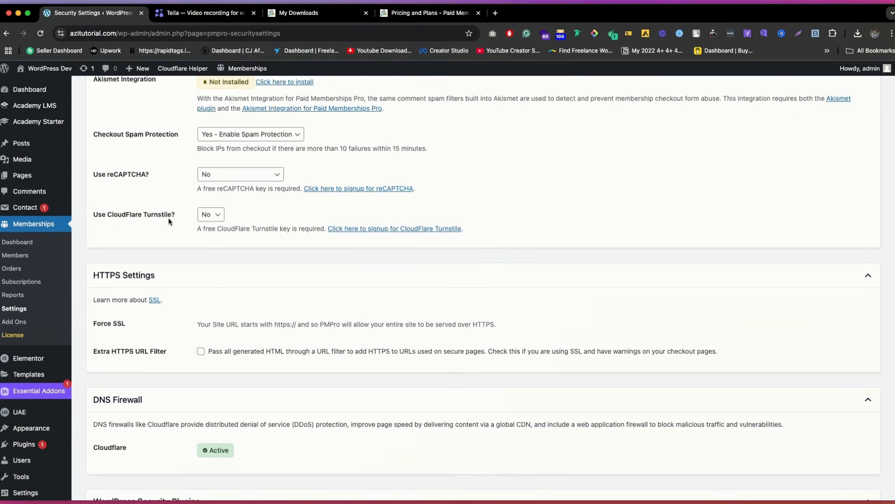
left_click(212, 215)
left_click(261, 215)
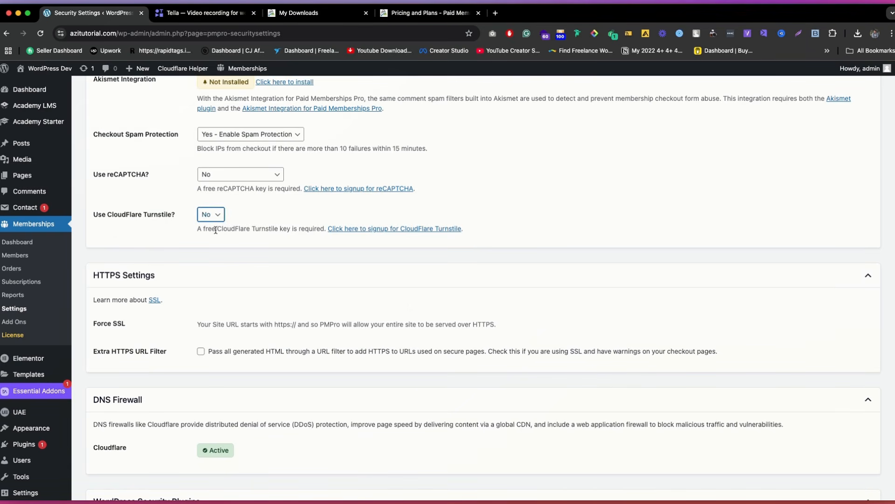
left_click(209, 219)
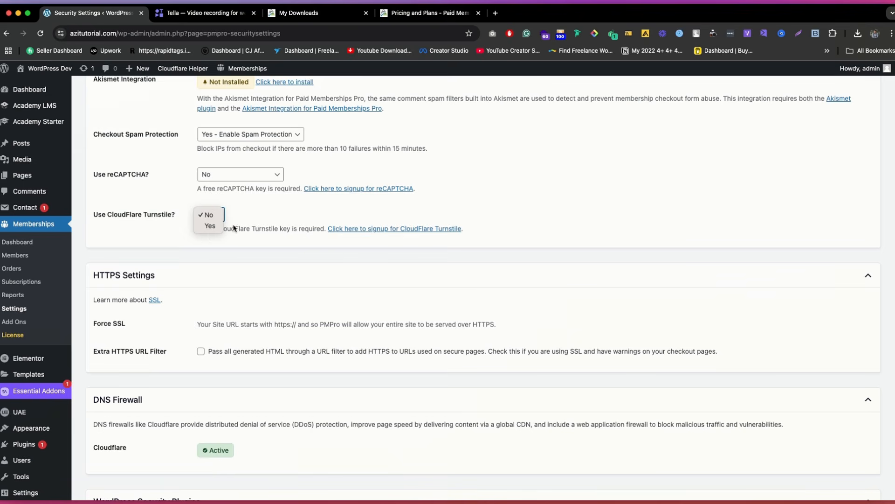
left_click(272, 220)
scroll(241, 245, "down", 5)
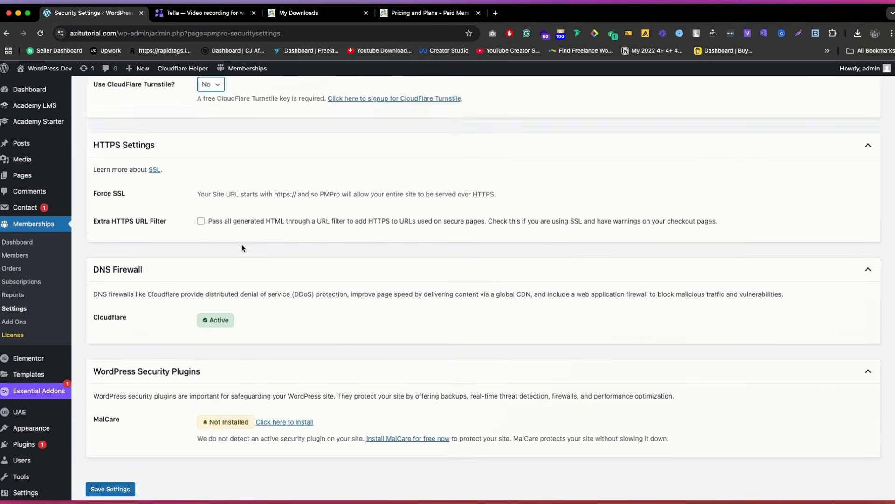
scroll(242, 245, "up", 10)
Step: Look through the email templates, design and advanced settings pages of Paid Memberships Pro
left_click(324, 172)
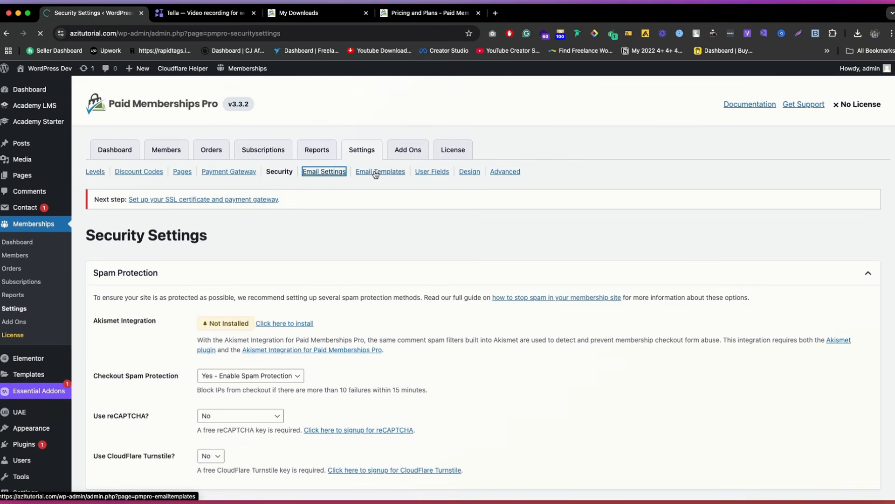
left_click(376, 172)
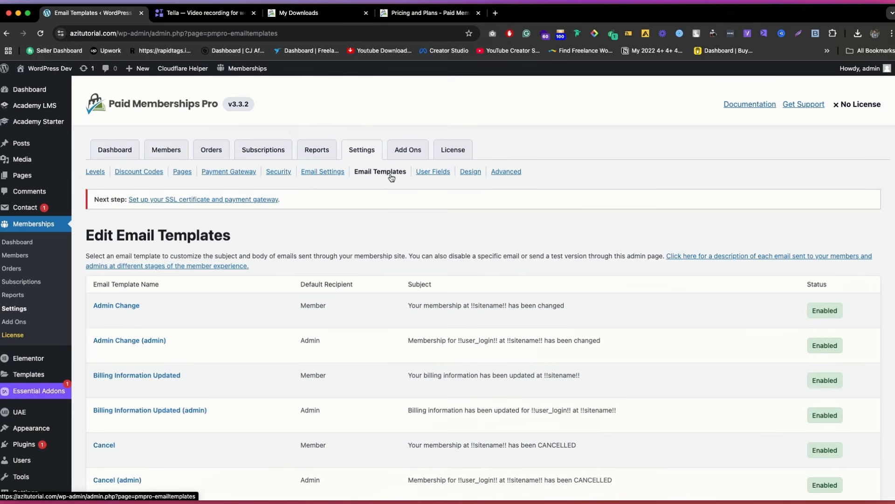
left_click(471, 172)
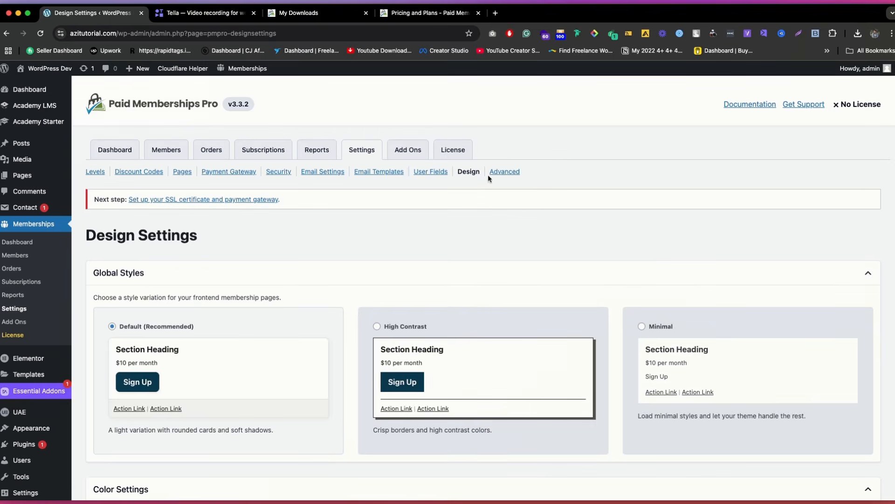
left_click(489, 173)
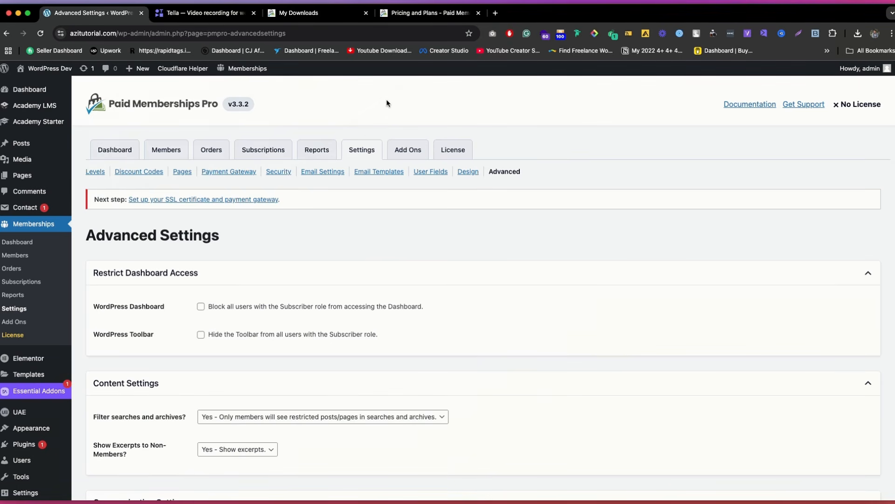
Step: Open the Academy LMS payment settings and check which eCommerce engines can be selected
left_click(36, 122)
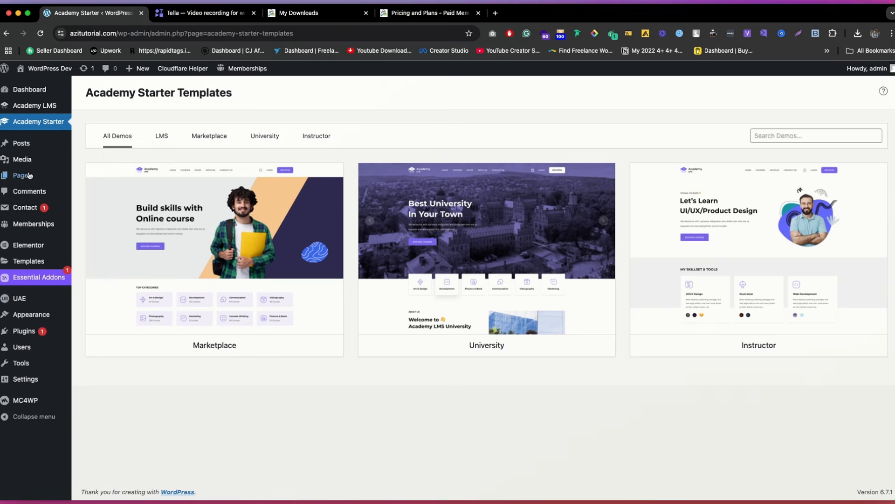
mouse_move(35, 105)
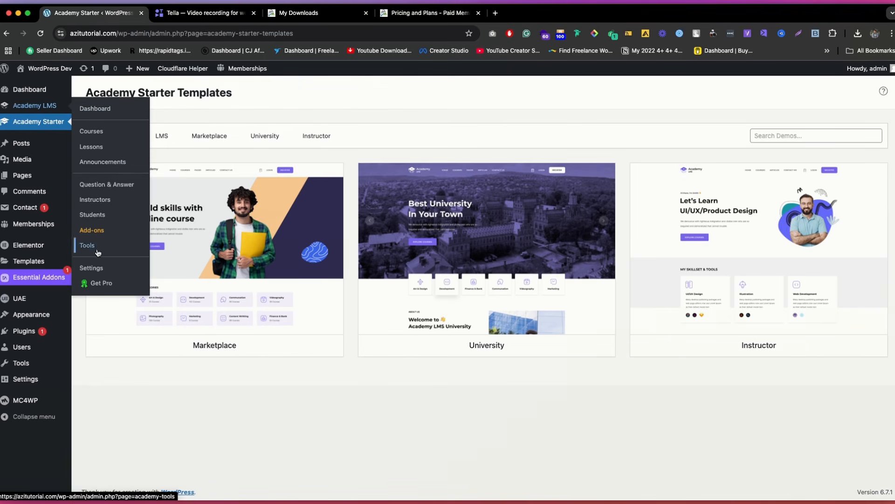
left_click(92, 267)
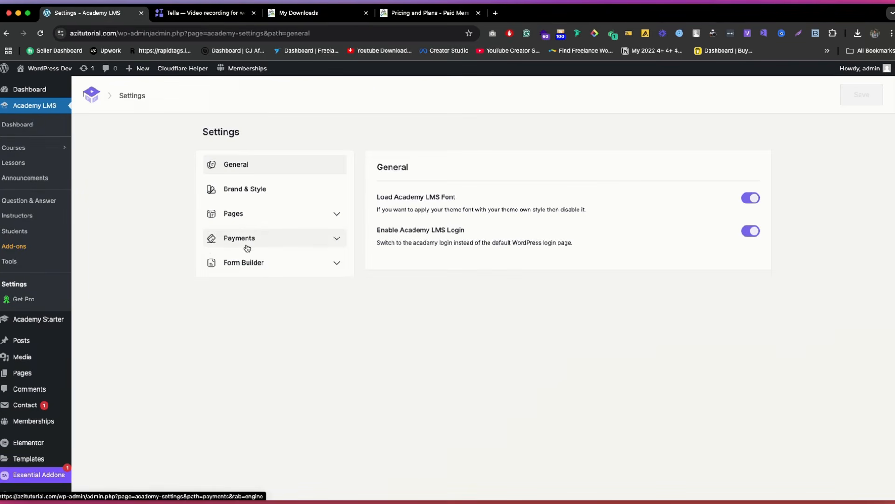
left_click(245, 240)
left_click(706, 201)
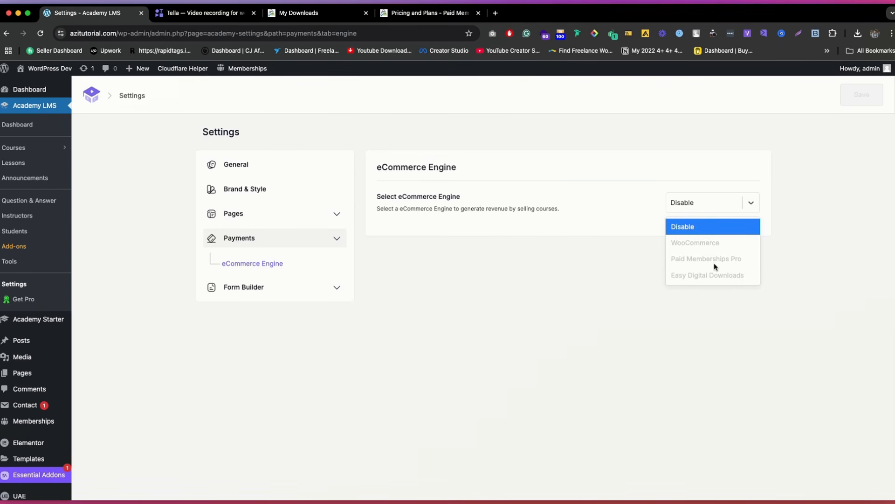
left_click(598, 313)
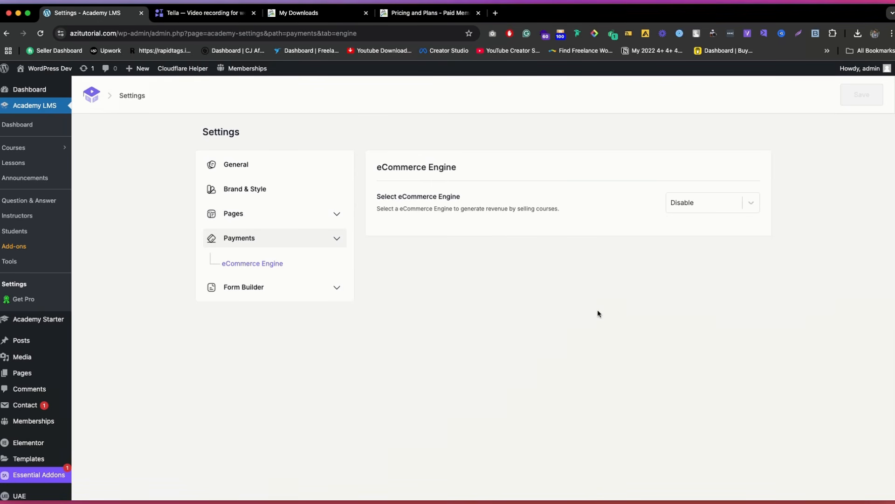
left_click(713, 201)
left_click(519, 268)
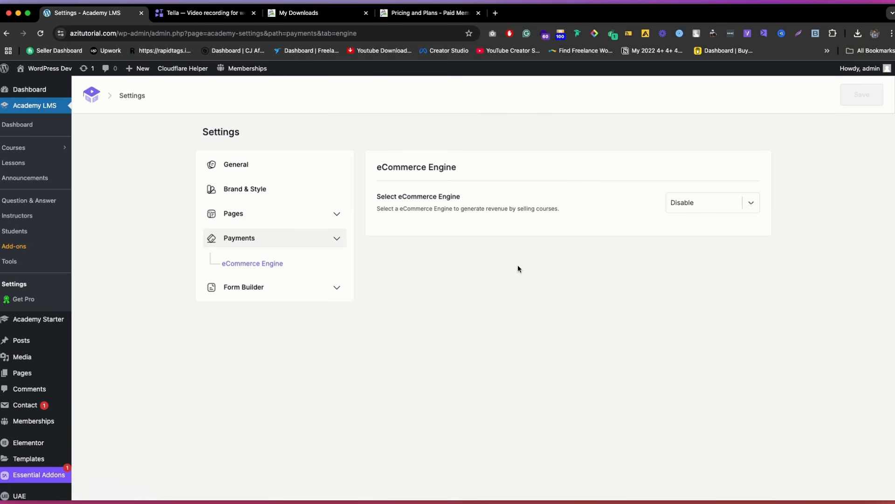
Step: Browse the Academy LMS add-ons and search them for "member"
left_click(31, 247)
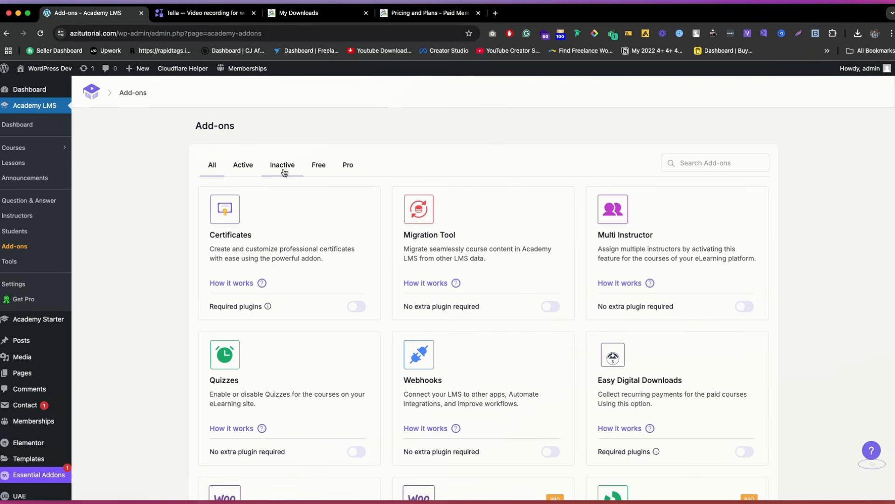
scroll(466, 200, "down", 8)
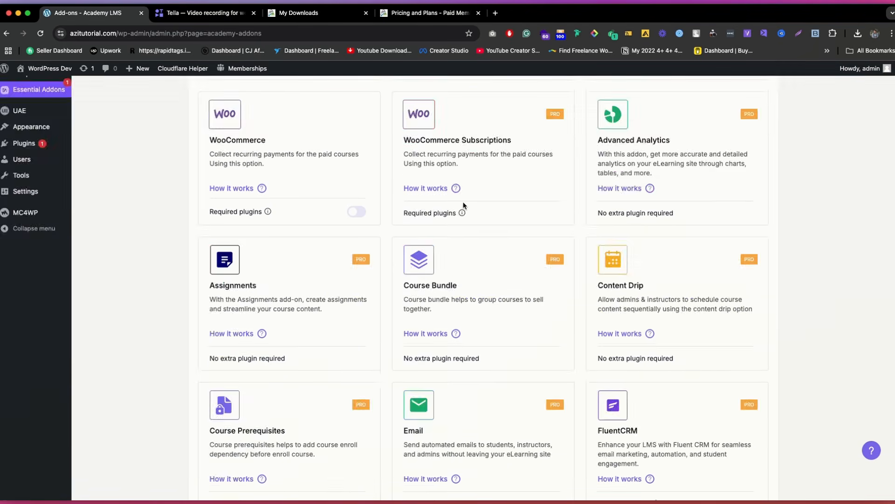
scroll(464, 202, "up", 8)
left_click(714, 162)
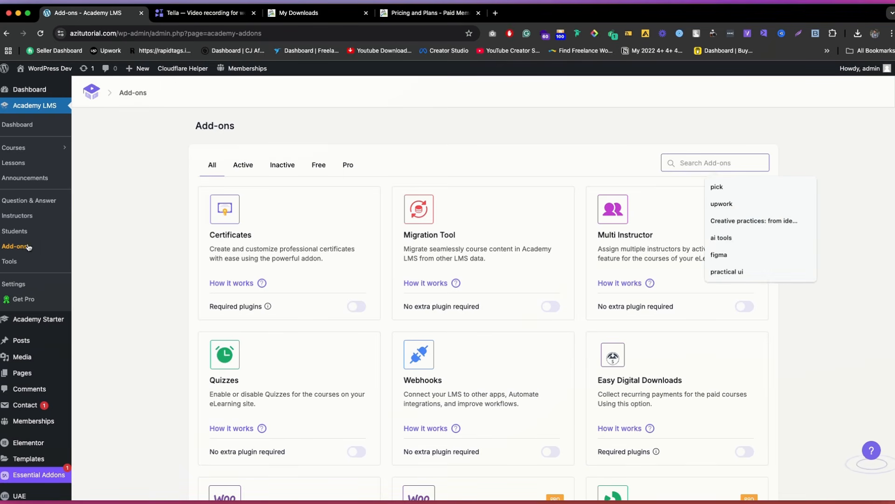
type("mem")
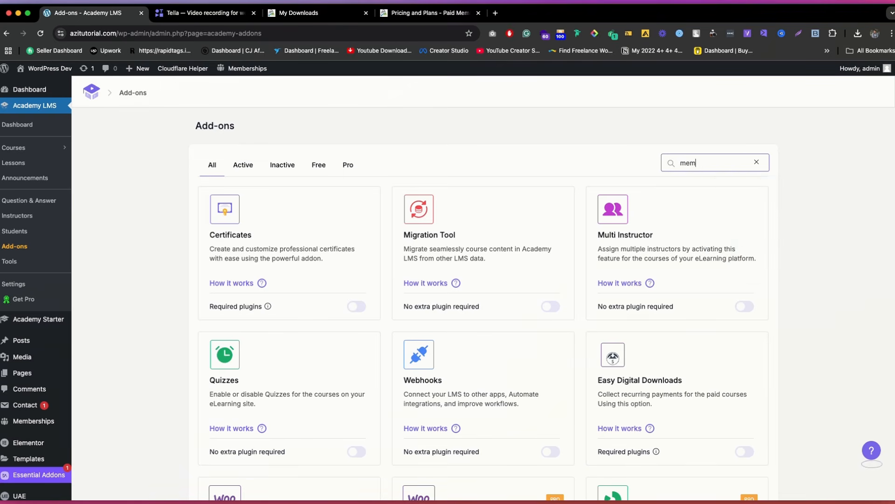
type("ber")
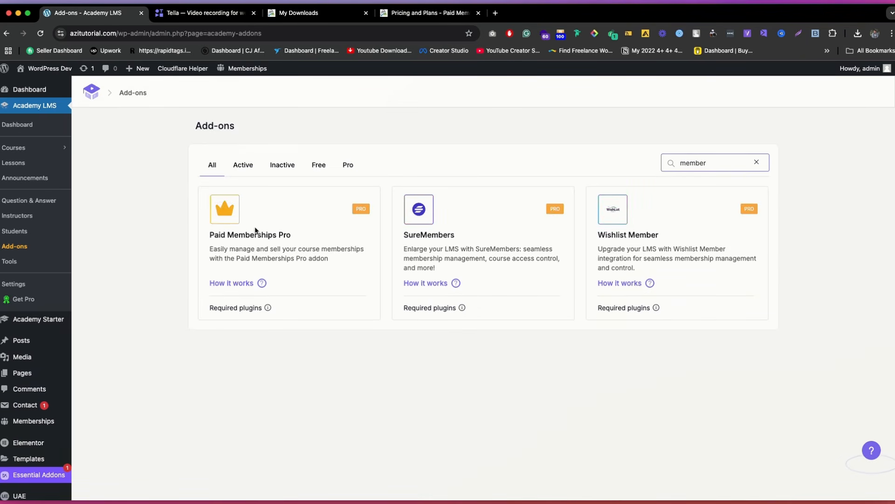
Step: Examine the Paid Memberships Pro and SureMembers add-on cards among the search results
double_click(236, 237)
left_click(316, 241)
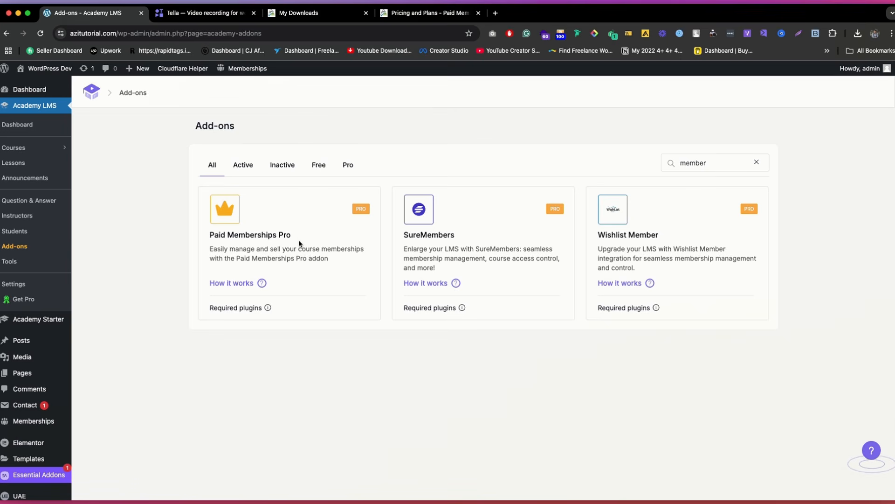
double_click(433, 236)
left_click(284, 242)
double_click(285, 238)
triple_click(275, 236)
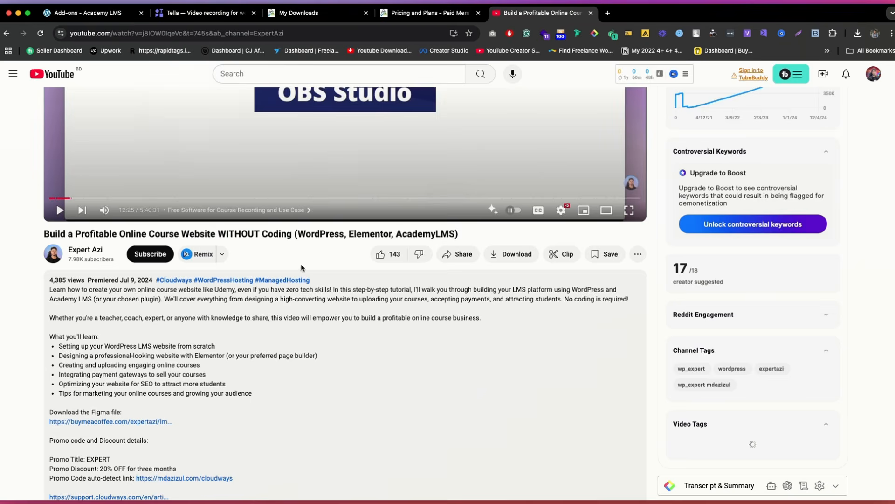
Step: Find the Academy LMS discount link in the YouTube video's description and open it
scroll(301, 264, "down", 5)
scroll(287, 305, "down", 1)
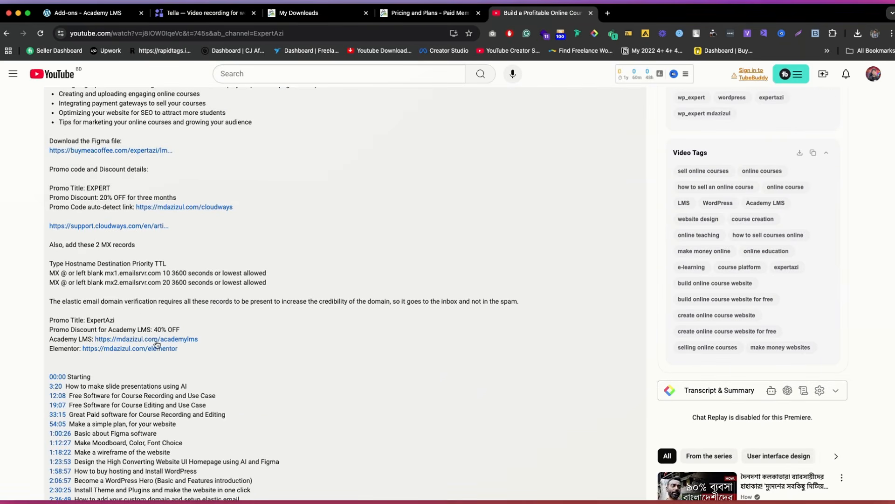
left_click(184, 339)
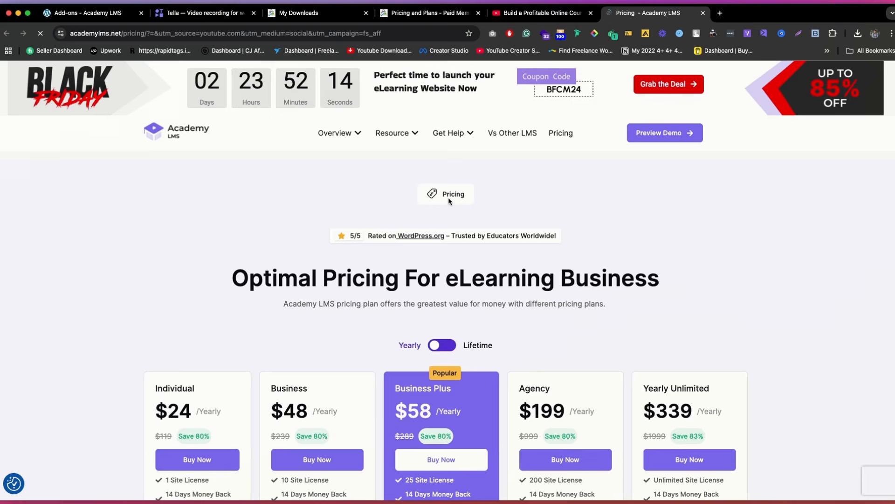
Step: Dismiss the pop-ups on the Academy LMS pricing page and compare the yearly and lifetime prices
scroll(450, 200, "down", 6)
scroll(346, 230, "up", 2)
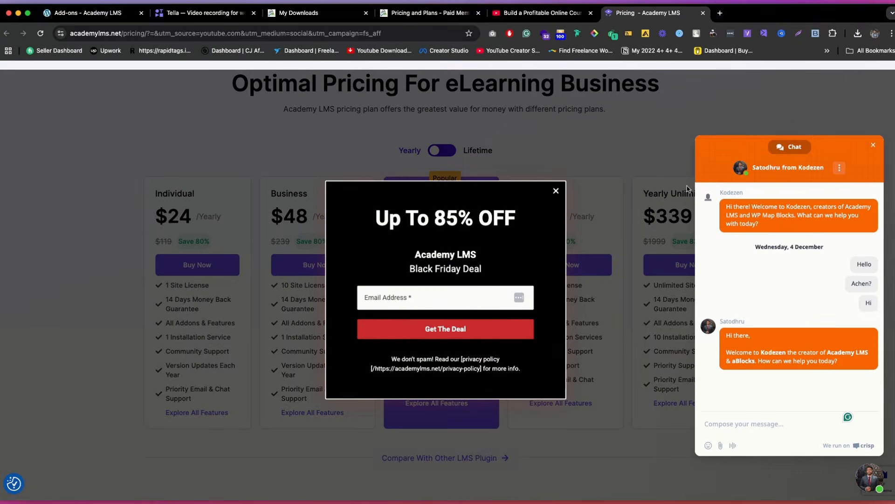
left_click(872, 146)
left_click(439, 156)
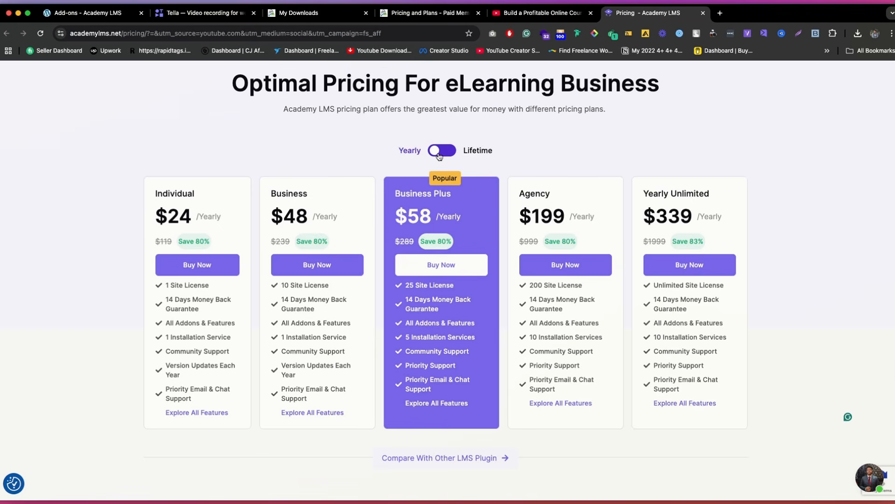
left_click(438, 154)
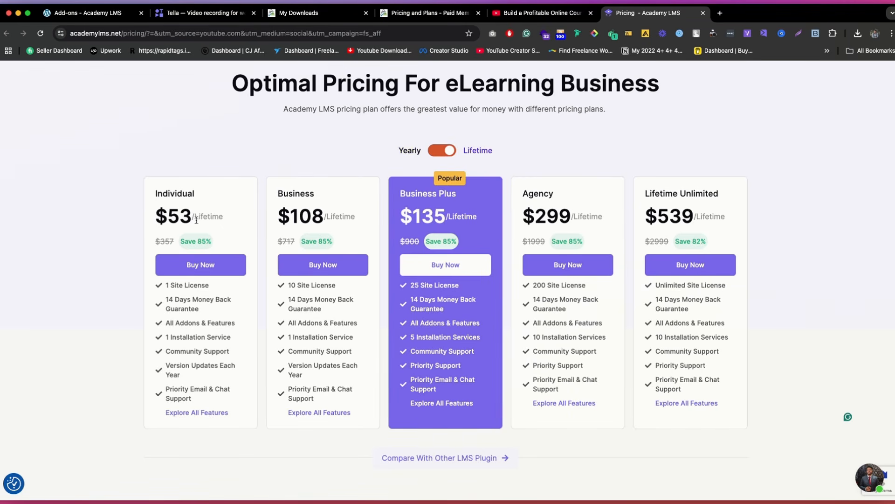
left_click(448, 154)
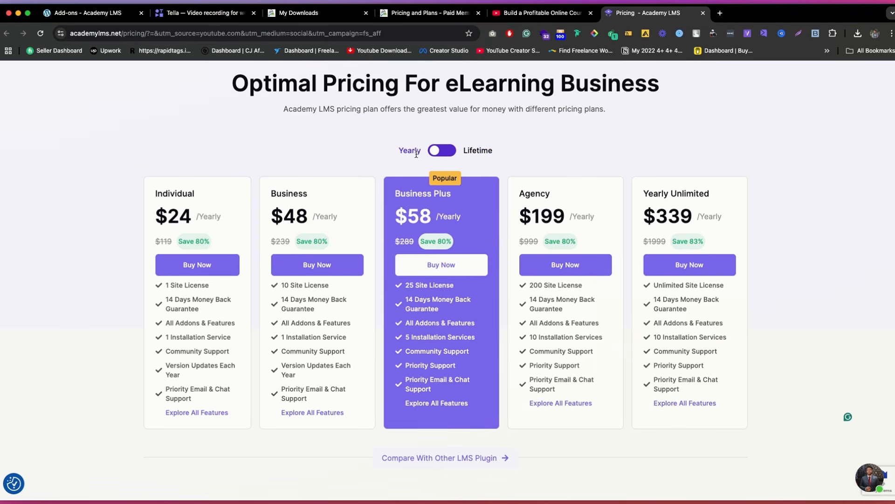
Step: Review the yearly Academy LMS plans and accepted payment methods, and return to the site's add-ons page
double_click(184, 214)
scroll(314, 242, "down", 5)
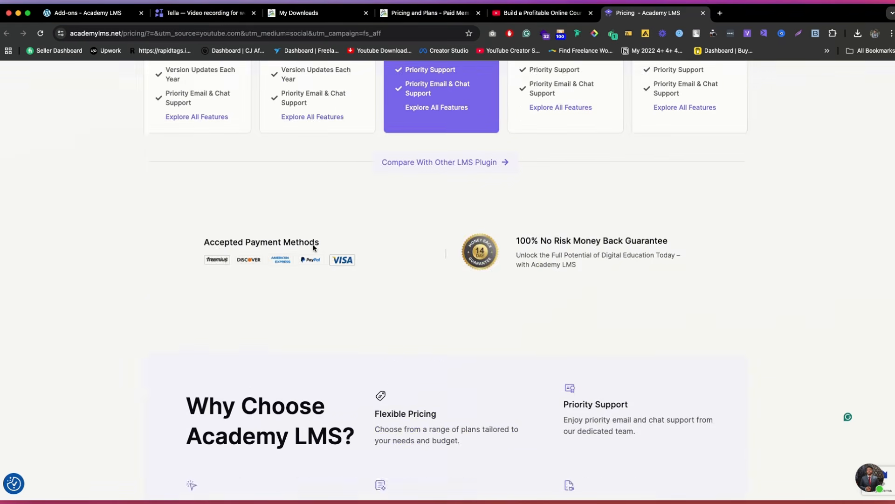
scroll(318, 241, "up", 5)
left_click(294, 157)
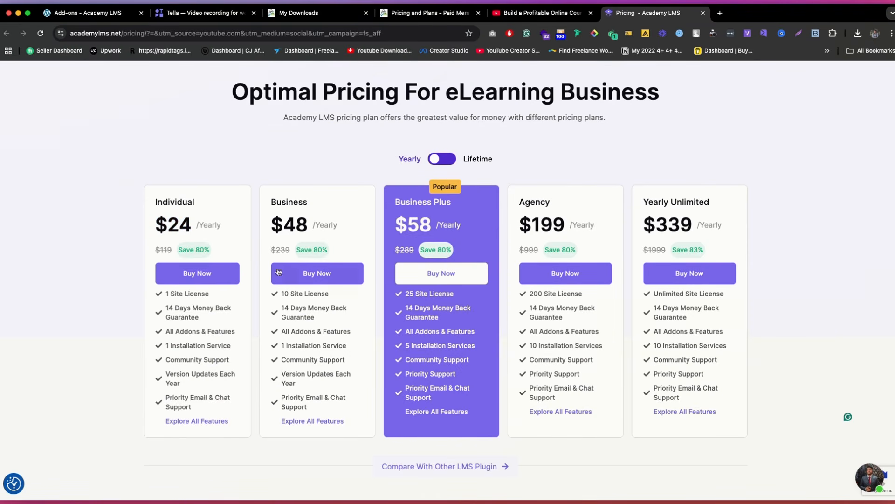
scroll(369, 186, "up", 4)
scroll(380, 169, "up", 1)
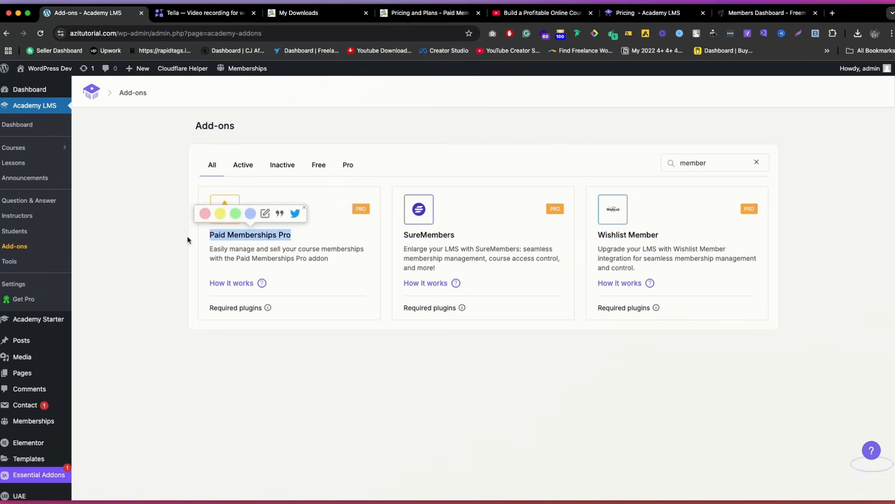
left_click(98, 185)
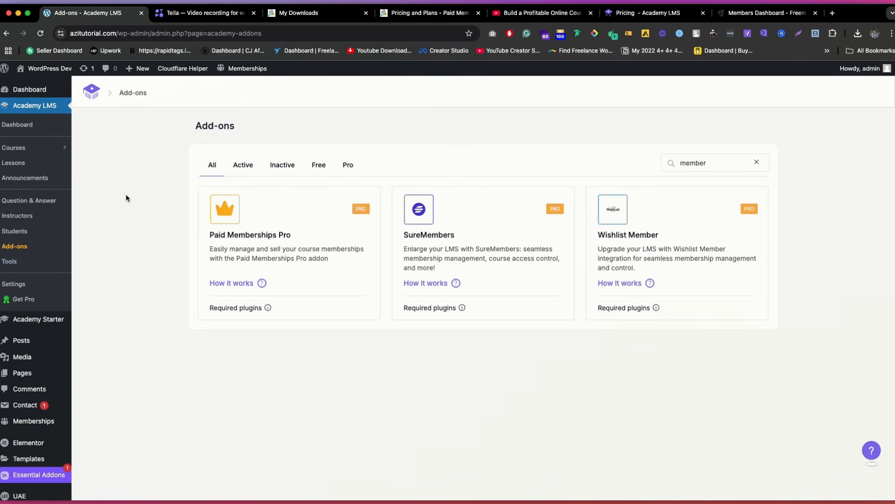
Step: Look over the site's installed plugins and open the page for adding a new plugin
scroll(148, 145, "down", 3)
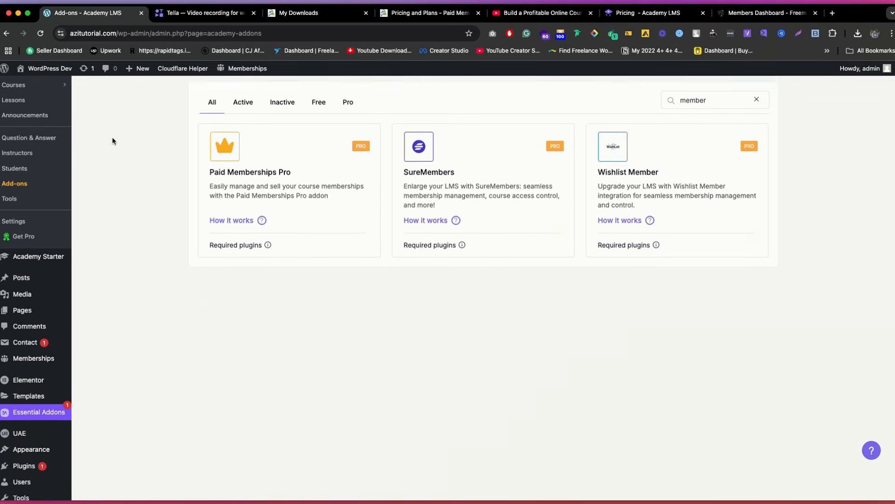
scroll(112, 140, "down", 3)
left_click(32, 403)
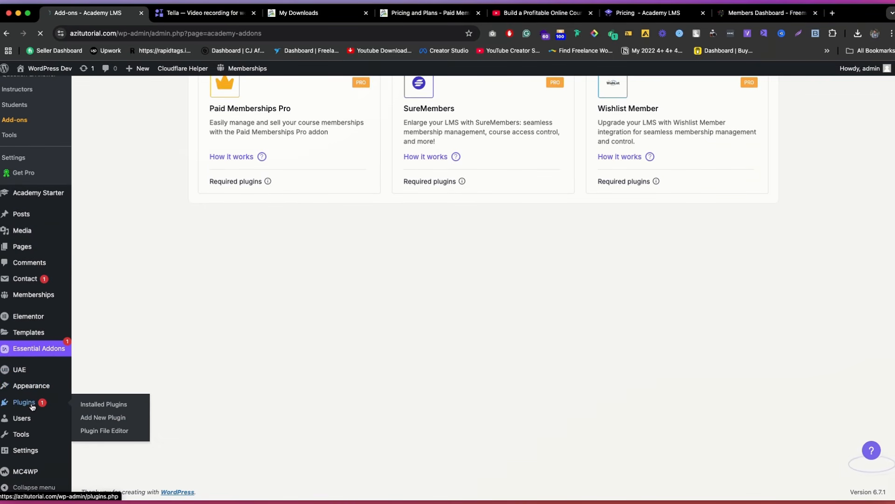
scroll(246, 272, "up", 5)
scroll(11, 339, "down", 5)
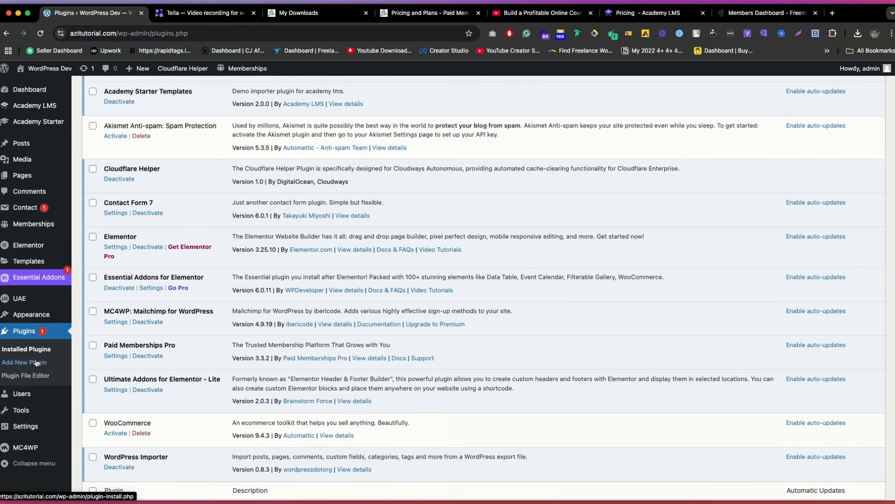
left_click(36, 363)
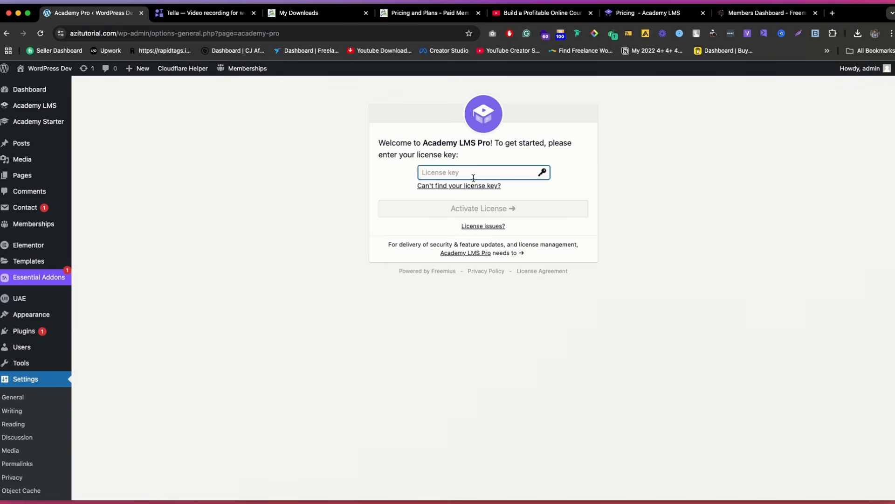
Step: Paste the Academy LMS Pro license key and activate the license
key("super+v")
left_click(504, 218)
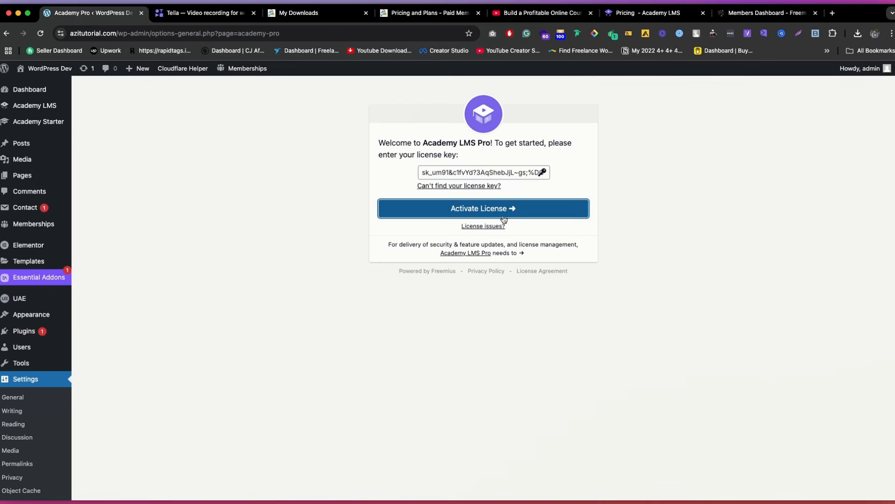
left_click(527, 217)
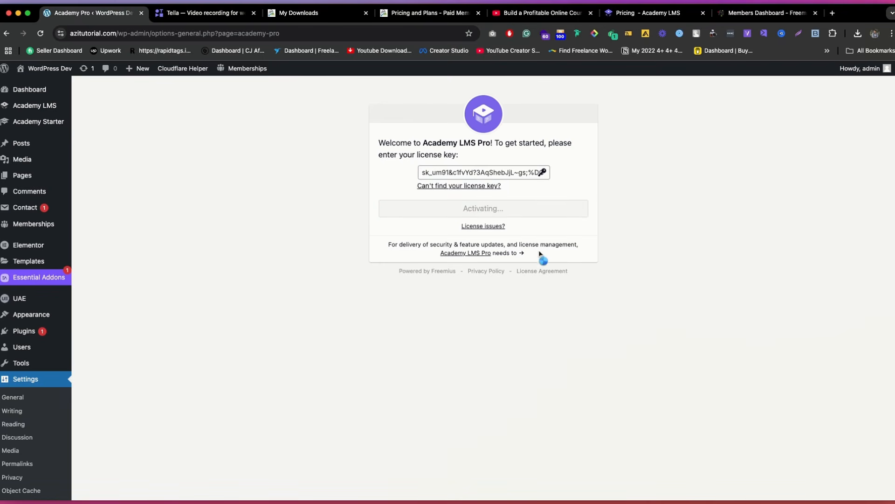
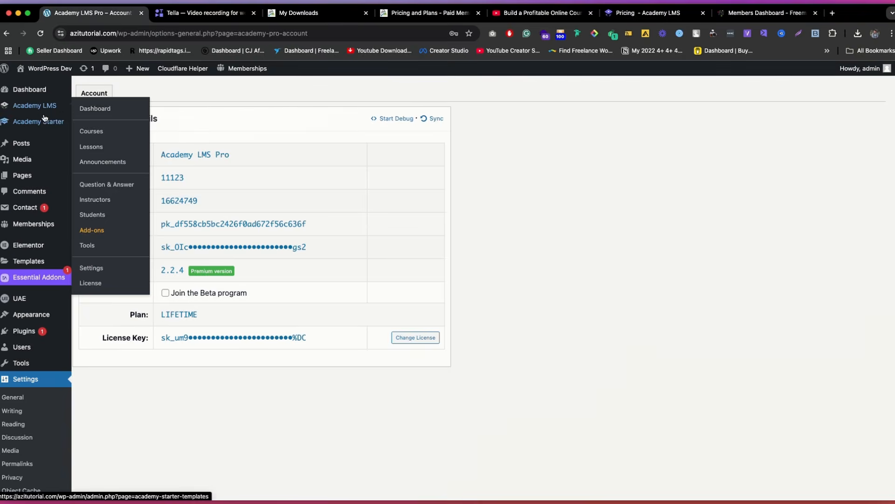
Step: Find the Paid Memberships Pro add-on in Academy LMS by searching for "mem" and enable it
mouse_move(47, 106)
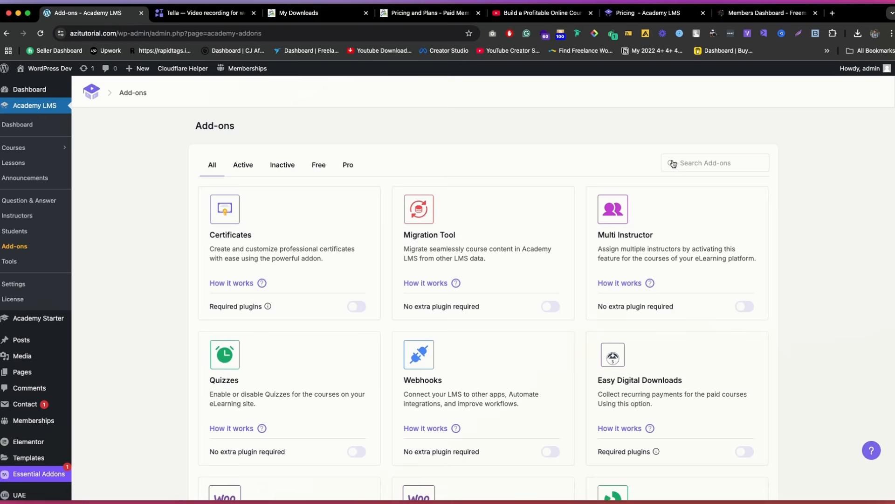
left_click(672, 163)
type("mem")
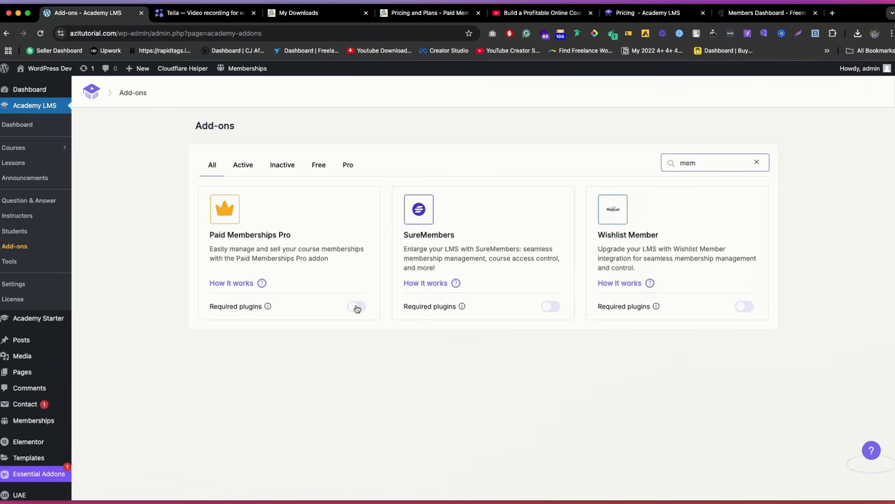
left_click(356, 307)
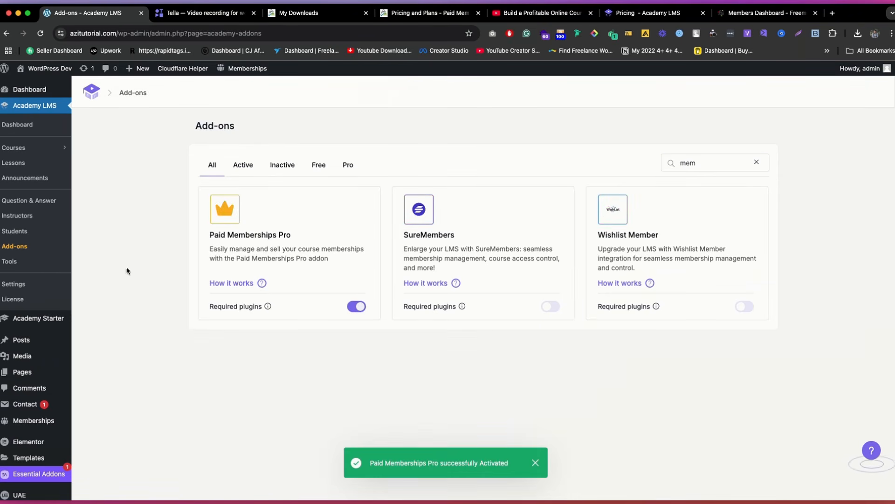
Step: Open the Academy LMS payment settings and check which eCommerce engines are offered
left_click(14, 284)
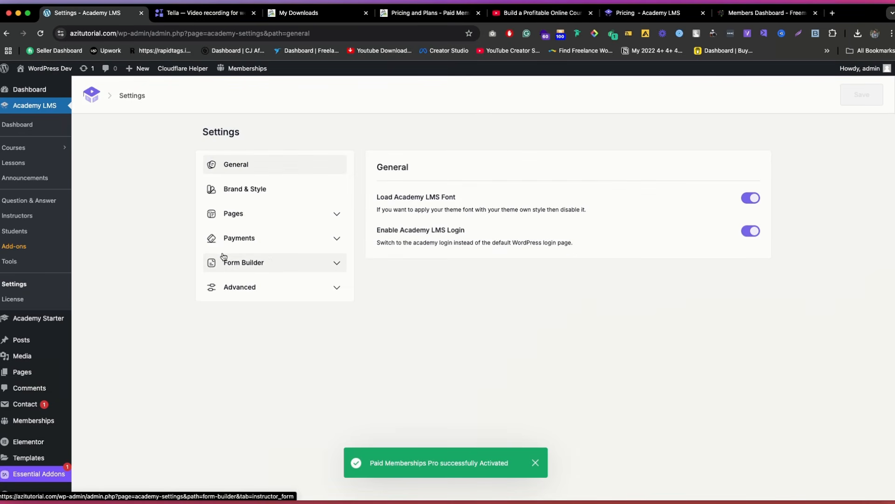
left_click(281, 240)
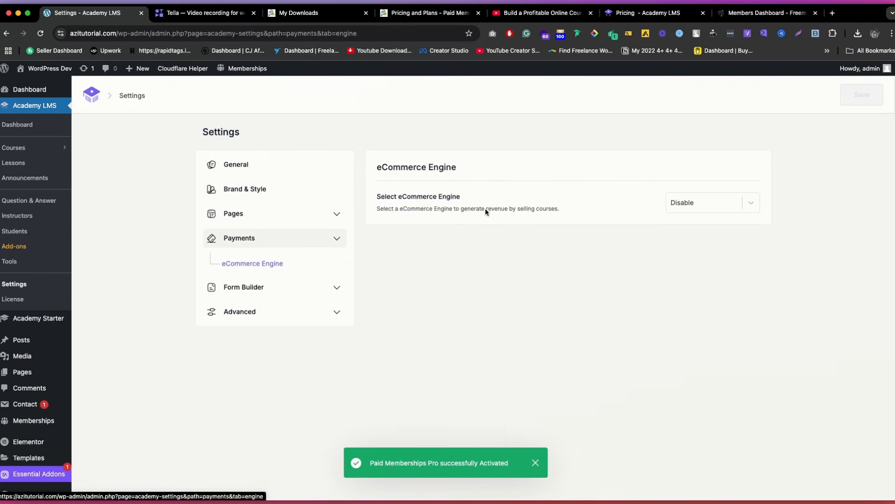
left_click(677, 203)
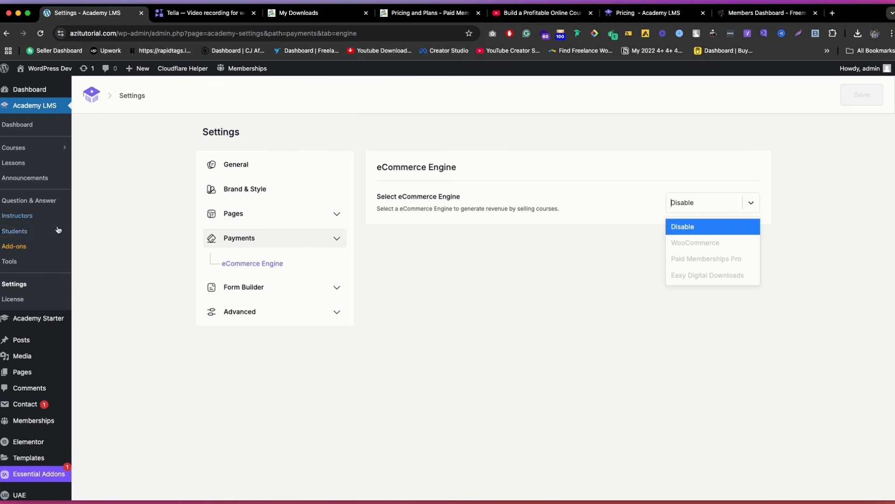
Step: Search the Academy LMS add-ons for "mem" again, skim the Paid Memberships Pro integration guide, and return to the add-ons page
left_click(14, 246)
left_click(725, 164)
type("mem")
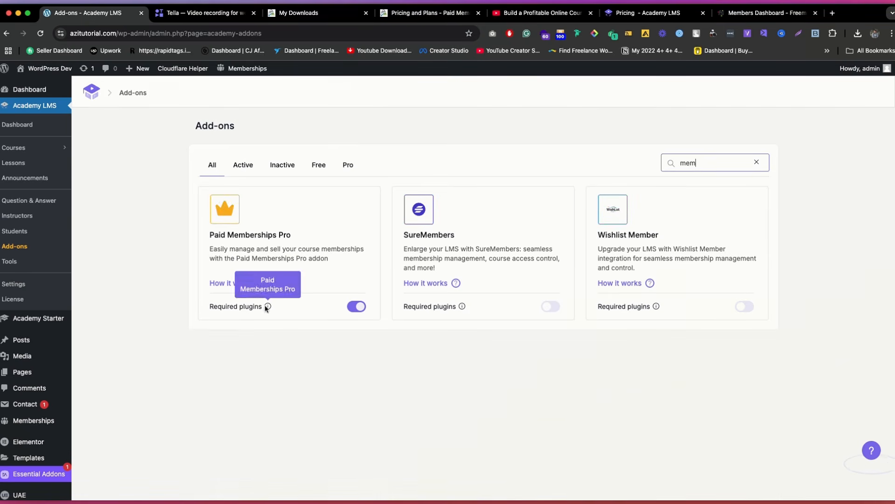
left_click(242, 283, "super")
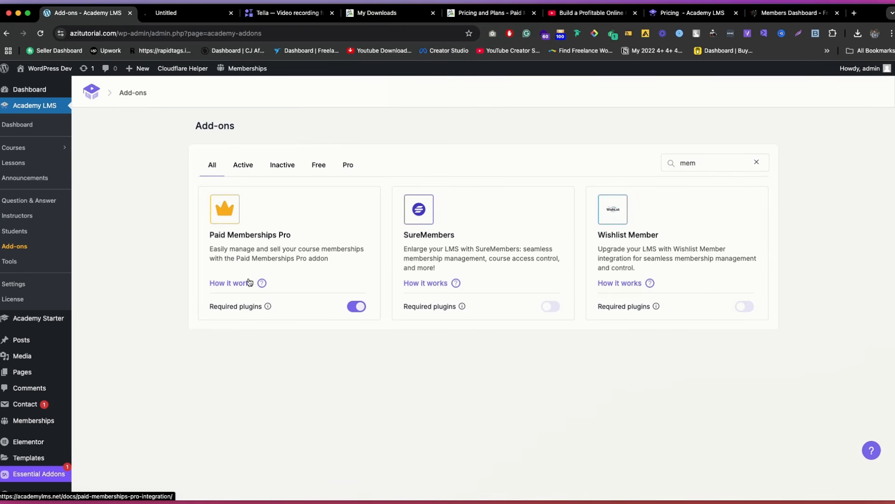
left_click(188, 14)
scroll(316, 201, "down", 9)
scroll(316, 201, "down", 10)
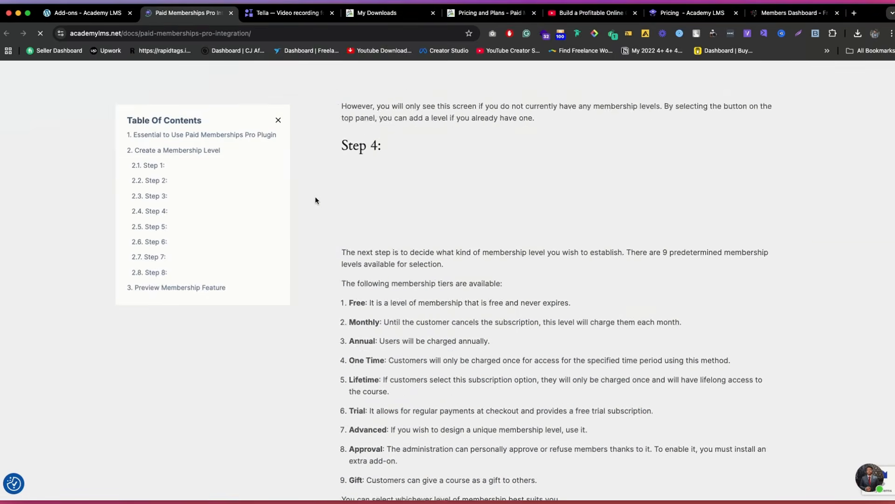
left_click(103, 13)
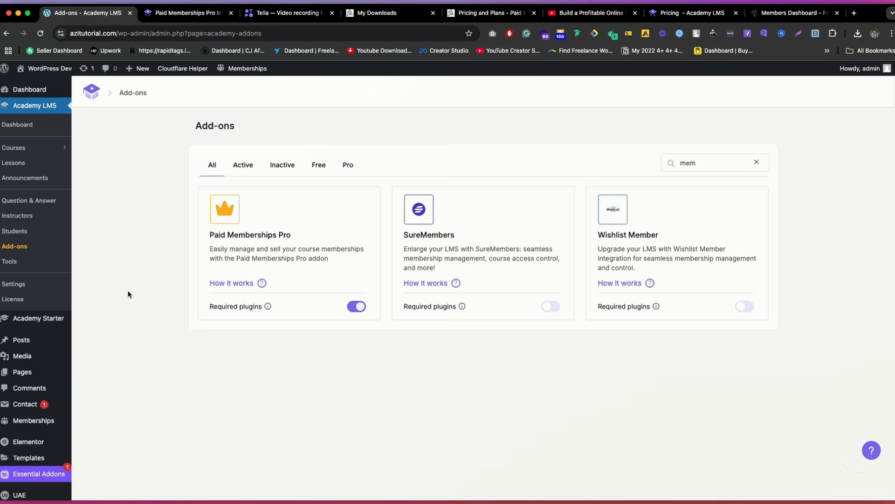
Step: Recheck the eCommerce engine choices in the Academy LMS payment settings without selecting one
scroll(128, 294, "down", 6)
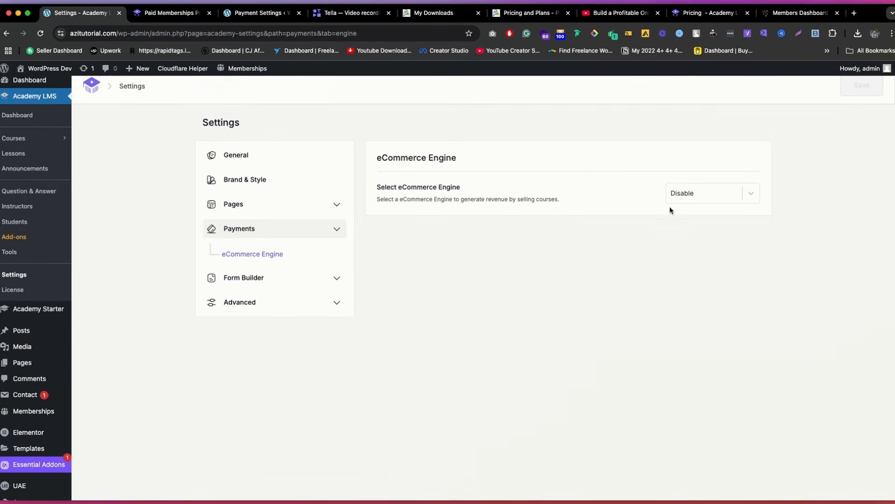
left_click(699, 199)
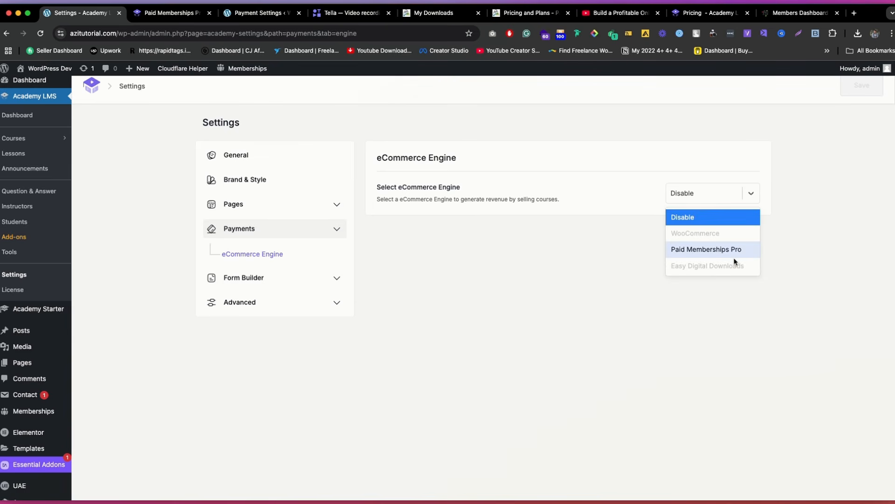
left_click(606, 279)
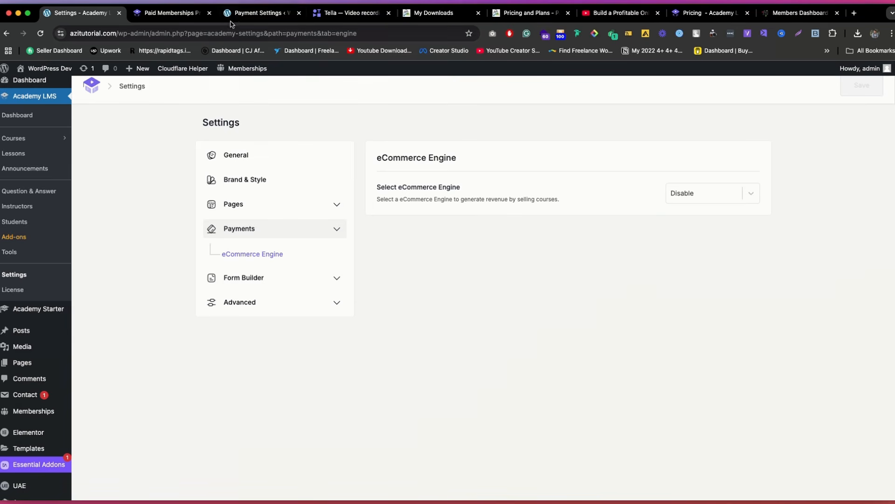
Step: Review the Paid Memberships Pro payment gateway choices and the currency and tax settings
left_click(252, 13)
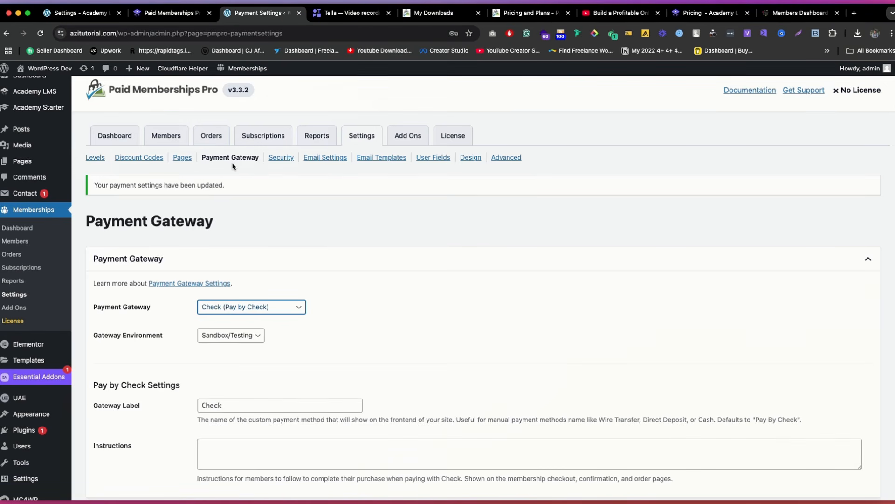
left_click(275, 309)
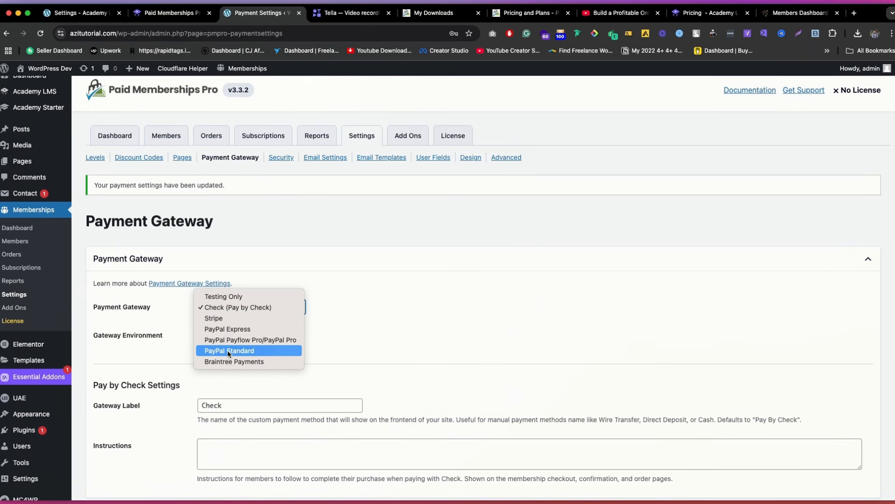
key("Escape")
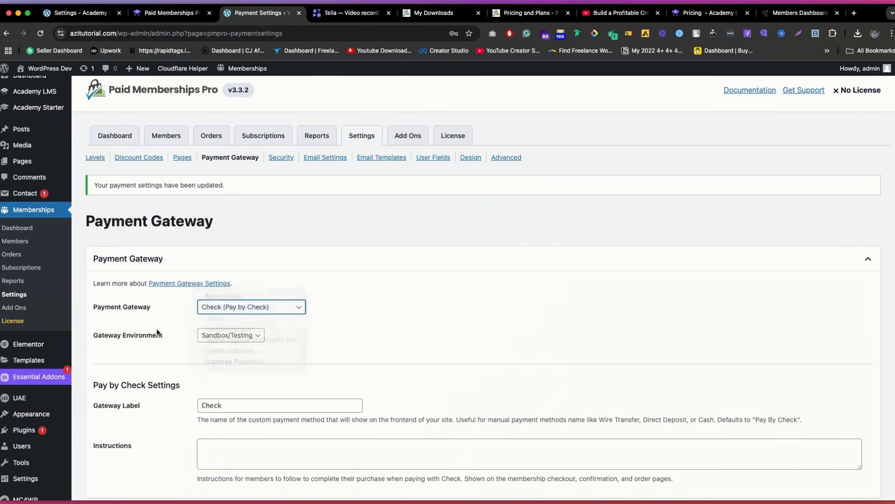
scroll(230, 225, "down", 5)
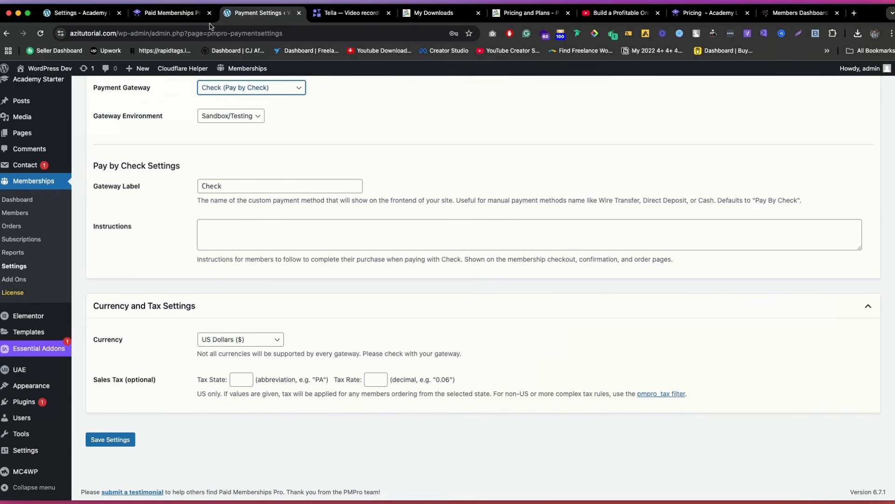
Step: Reload the Academy LMS payment settings, set the eCommerce engine to Paid Memberships Pro, and save
left_click(88, 13)
left_click(40, 33)
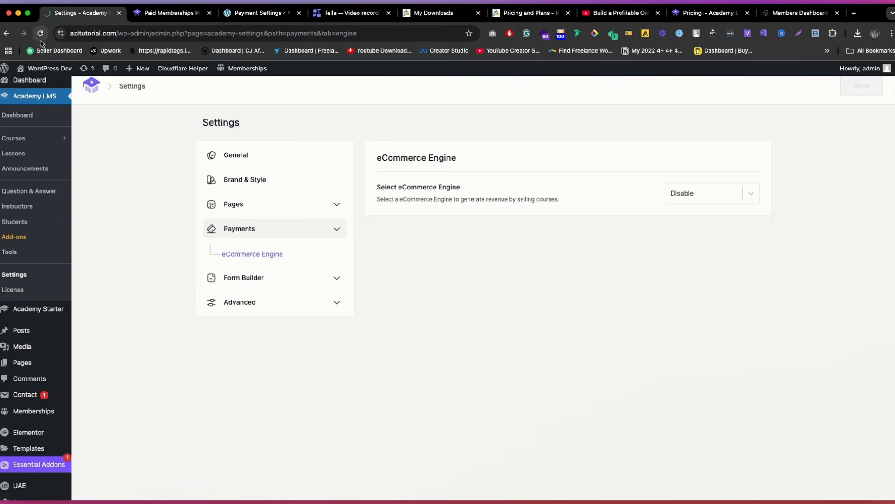
left_click(709, 197)
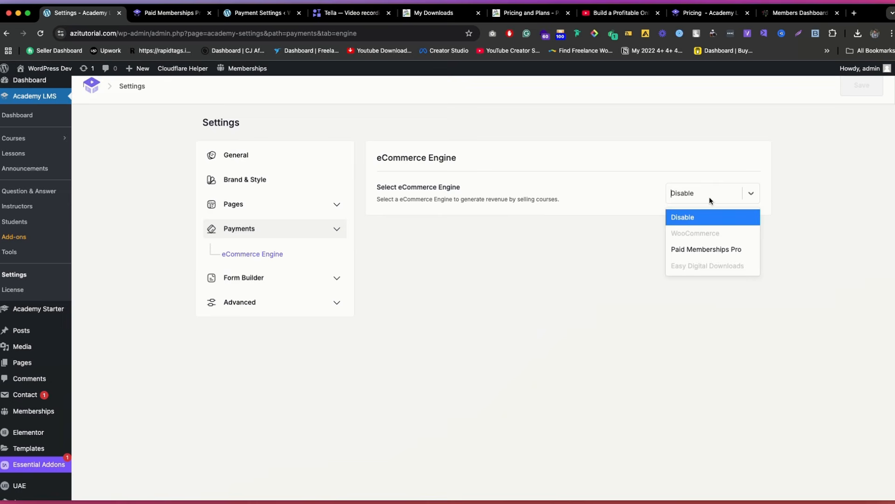
left_click(709, 249)
left_click(861, 86)
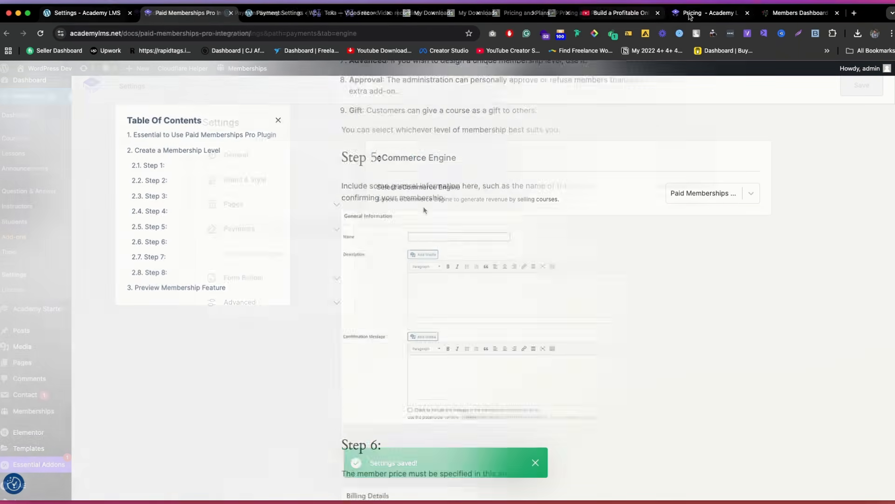
Step: Read through the Paid Memberships Pro integration guide, including the required plugins and the membership level steps
scroll(445, 187, "down", 20)
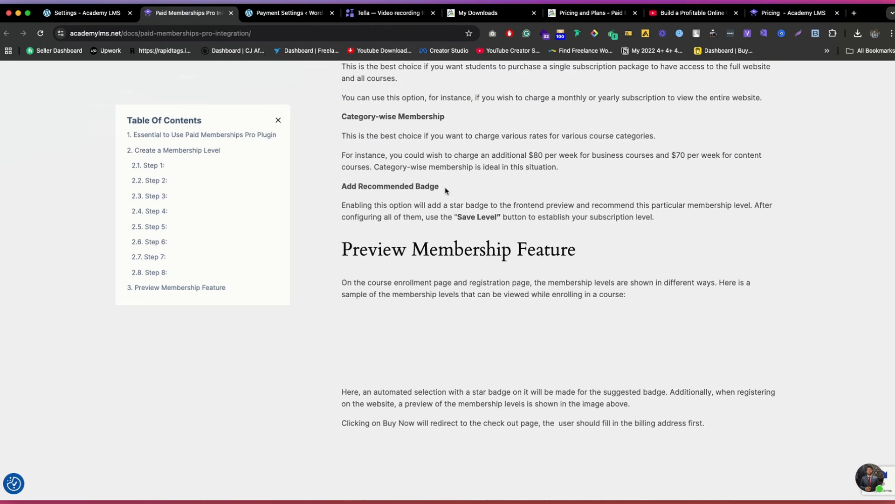
scroll(445, 187, "down", 10)
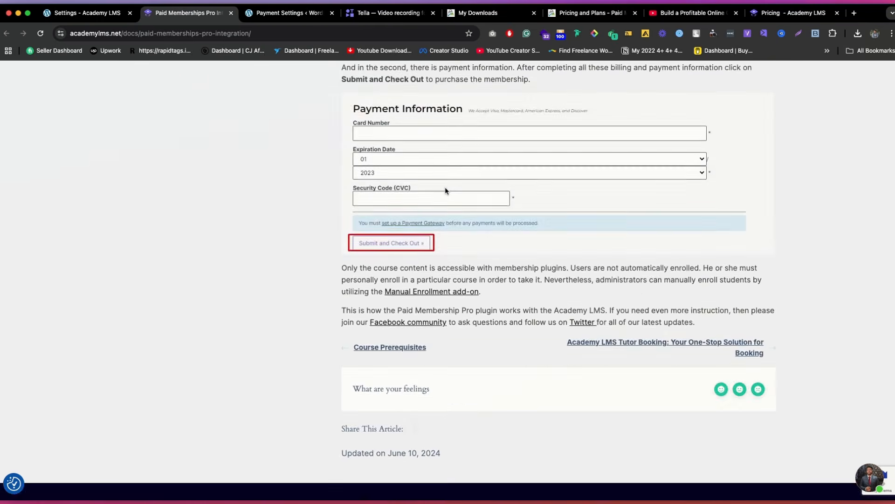
scroll(443, 191, "up", 20)
scroll(441, 196, "up", 15)
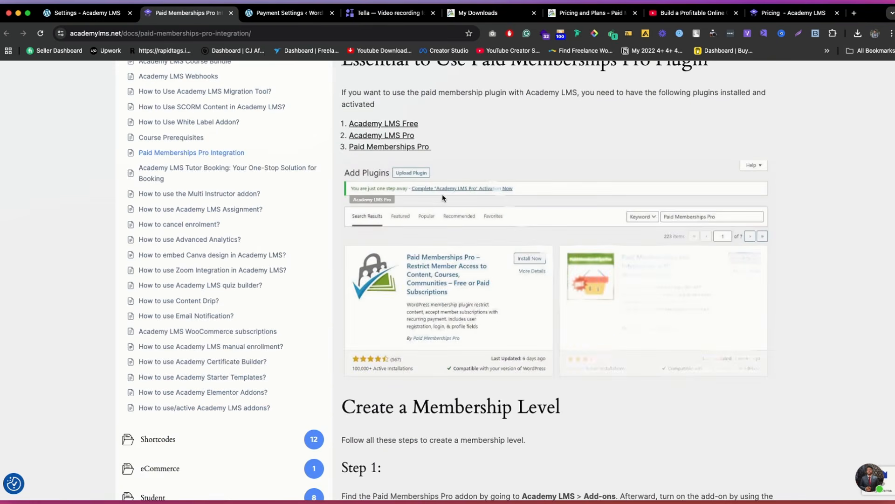
scroll(443, 198, "down", 4)
scroll(443, 197, "down", 10)
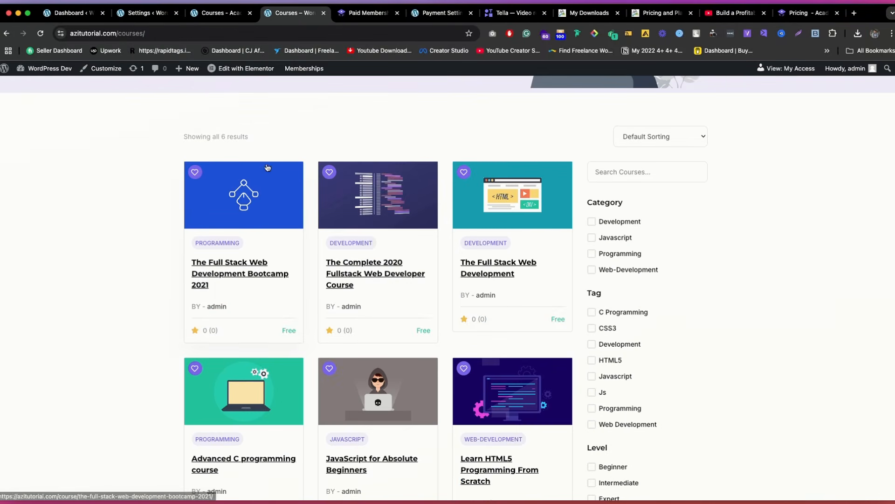
Step: Look over the site's course listing and open azitutorial.com/courses/ in another browser window that is not logged in
scroll(392, 140, "down", 5)
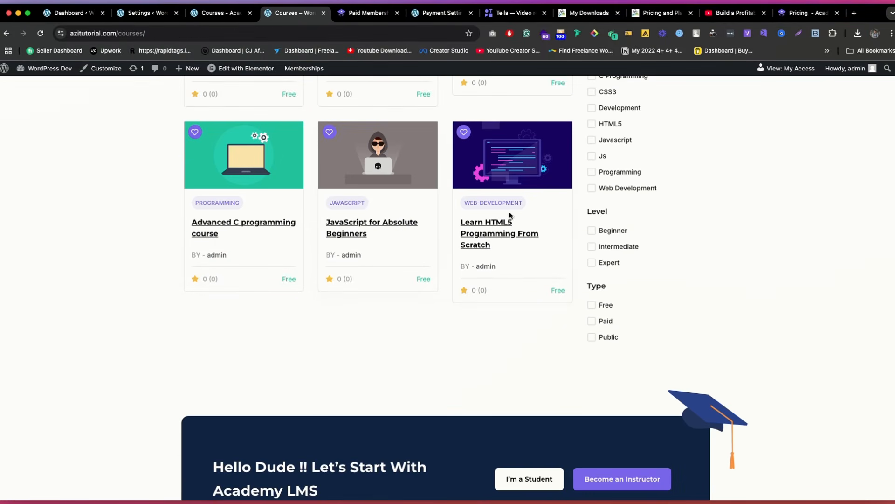
scroll(397, 152, "up", 5)
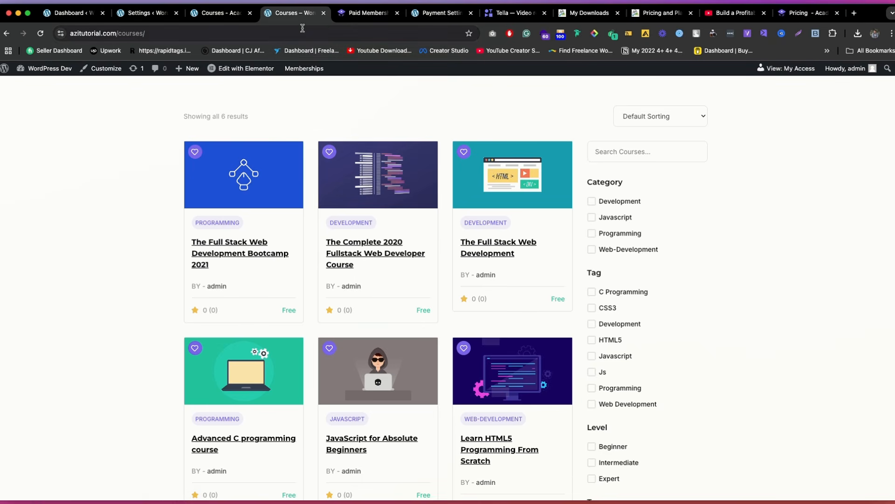
mouse_move(682, 481)
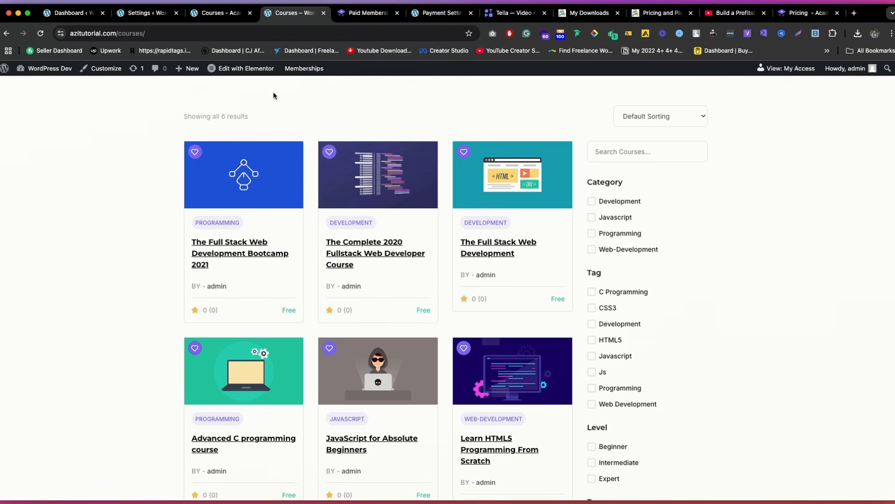
left_click(229, 35)
key("super+c")
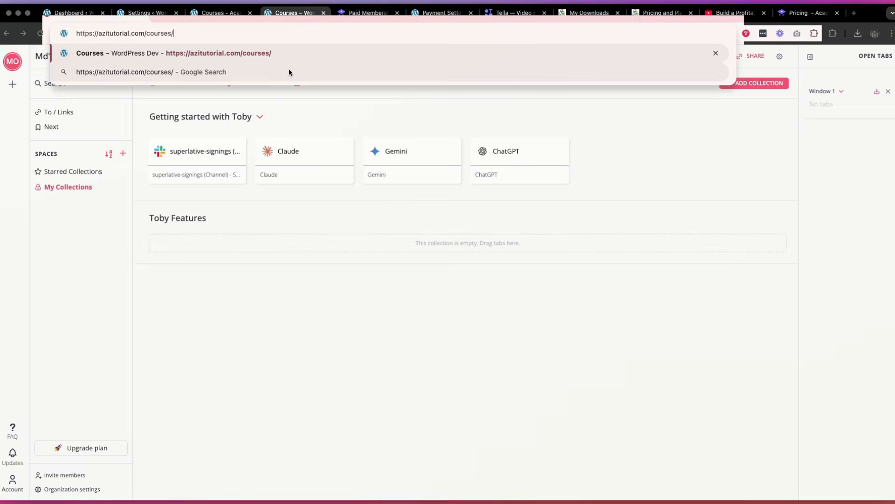
key("Return")
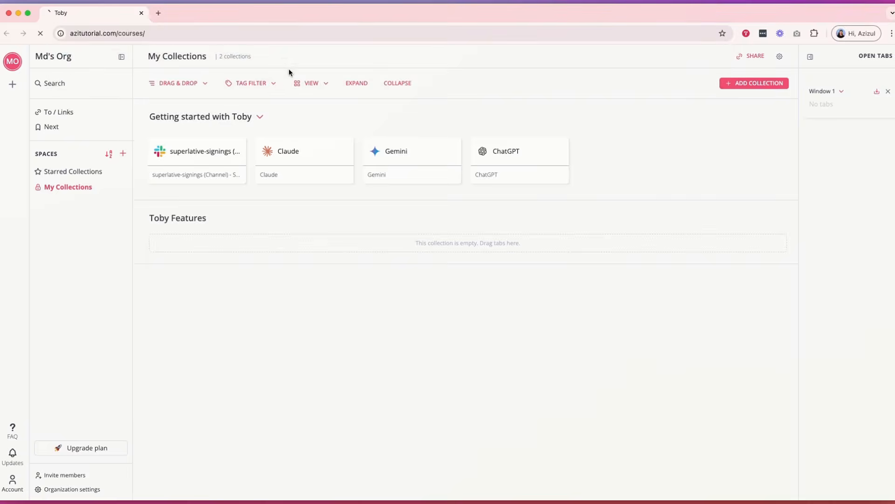
Step: Open The Complete 2020 Fullstack Web Developer Course, try to enroll as a visitor, and dismiss the login form
scroll(412, 134, "down", 5)
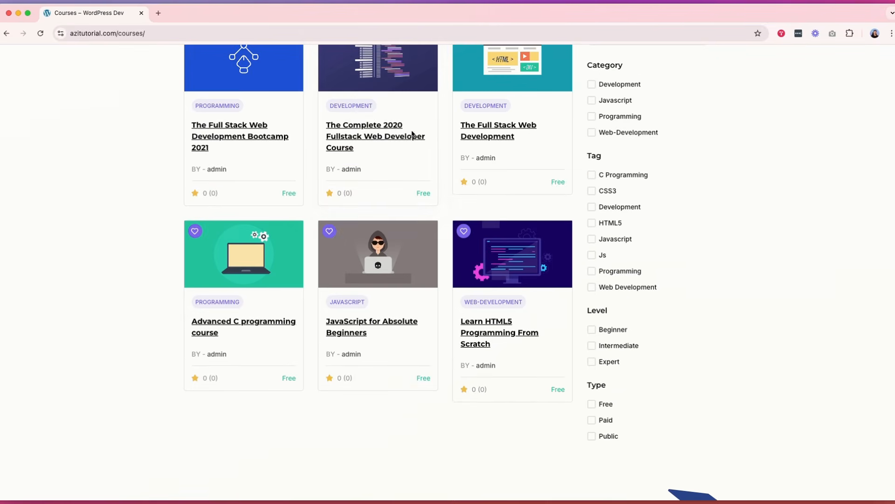
left_click(357, 131)
scroll(354, 132, "down", 5)
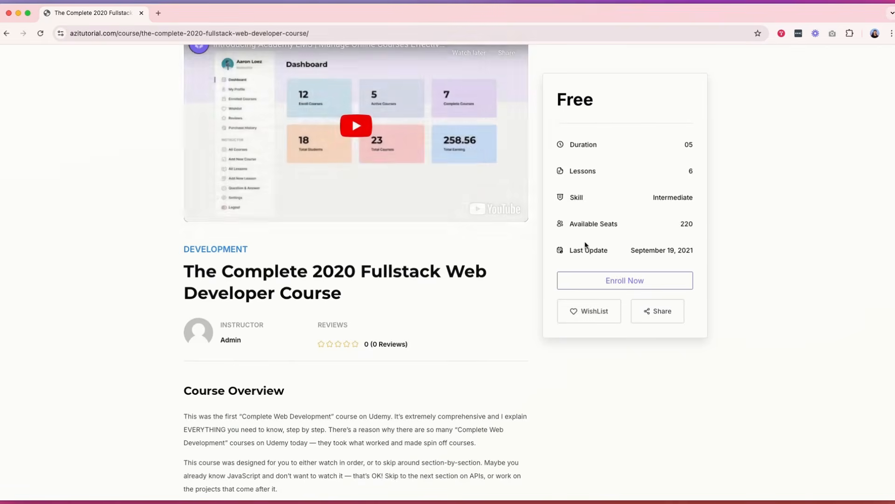
left_click(625, 280)
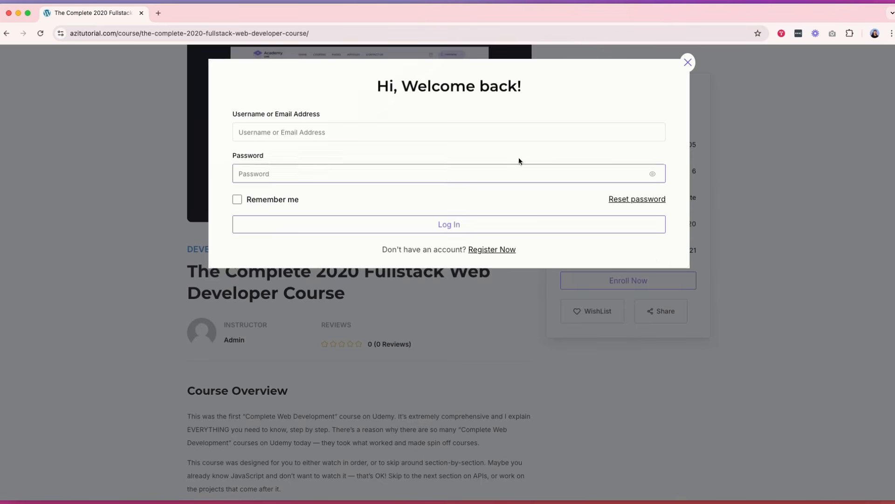
left_click(688, 61)
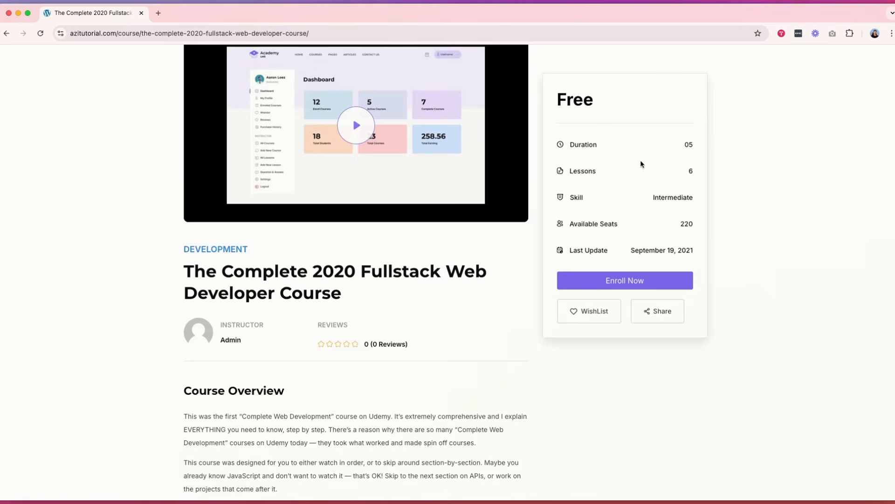
scroll(629, 182, "up", 5)
scroll(641, 282, "down", 3)
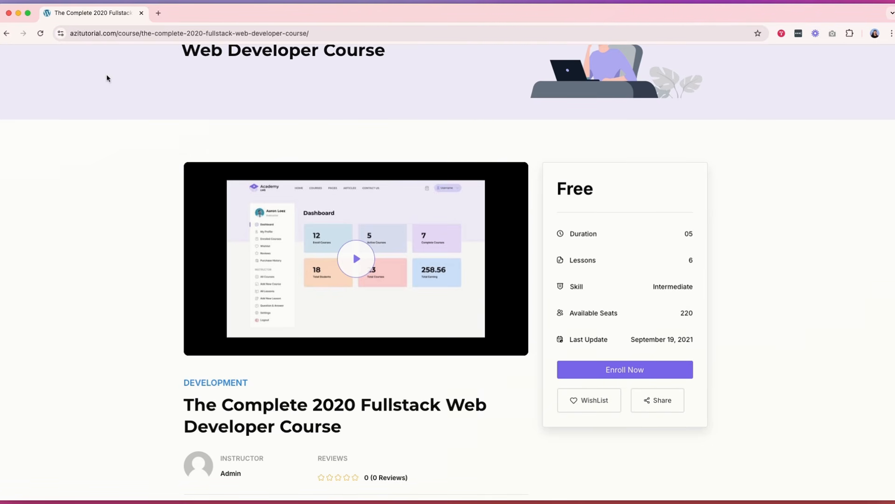
Step: Return to the membership level's edit page in the admin browser window and collapse its Content Settings section
left_click(19, 13)
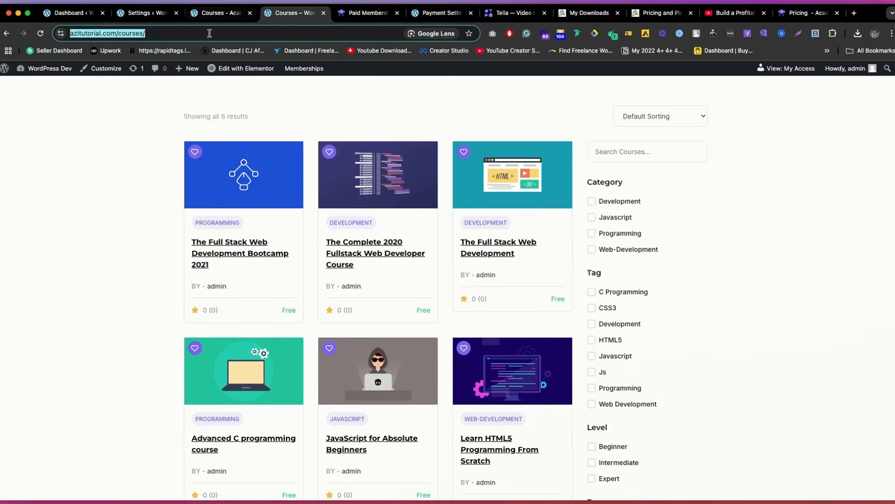
left_click(148, 14)
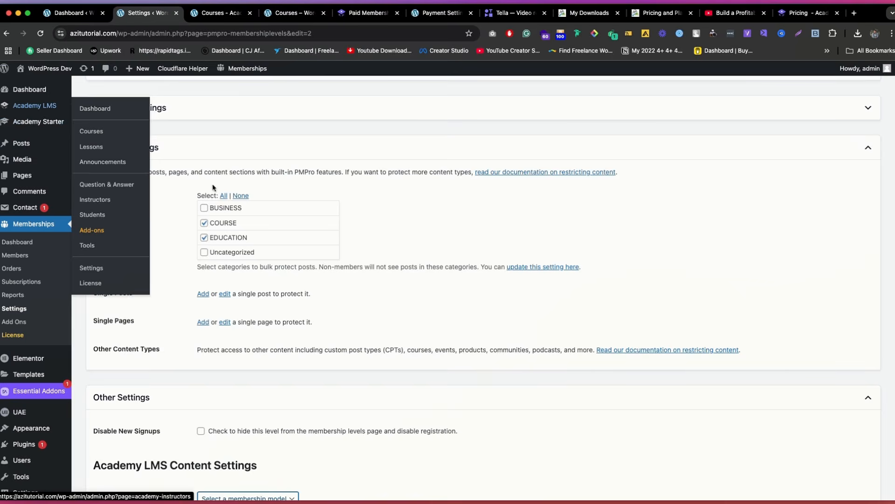
left_click(295, 146)
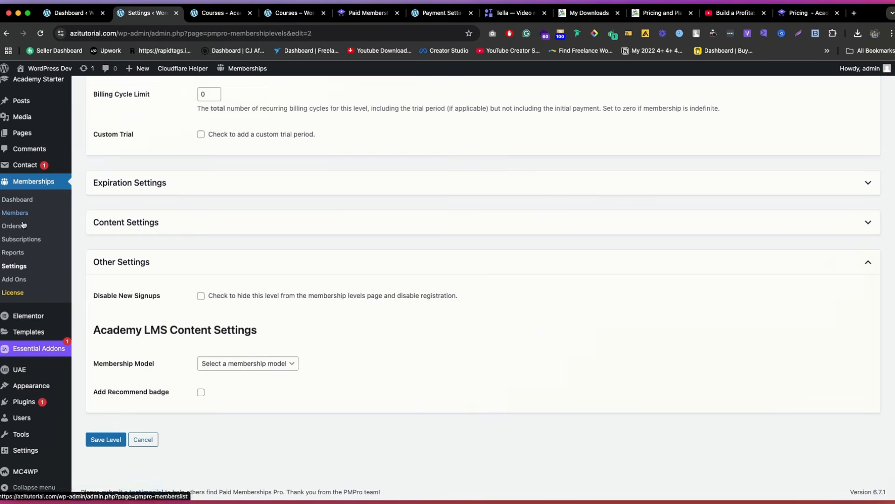
Step: Go to the membership levels list and open the Monthly level for editing
left_click(19, 270)
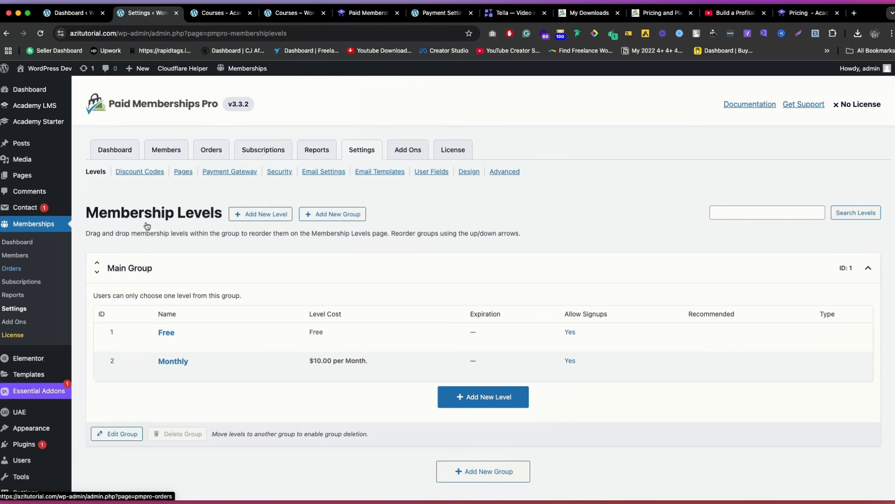
left_click(123, 150)
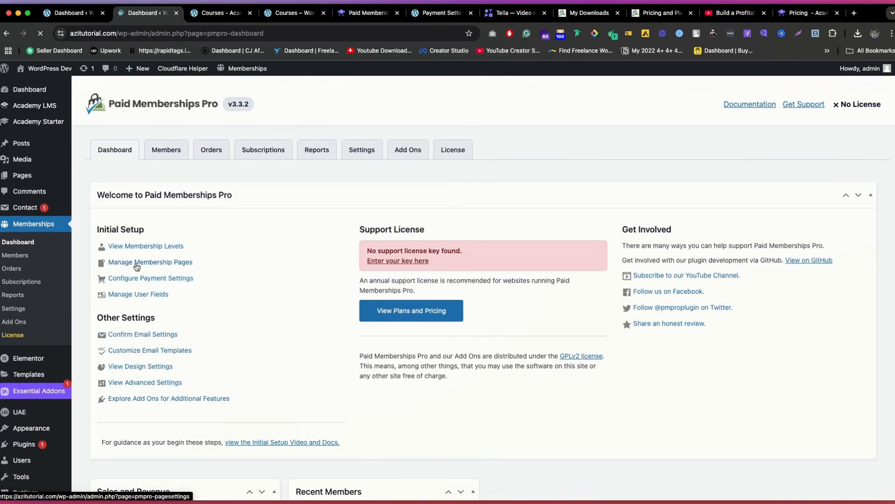
left_click(156, 251)
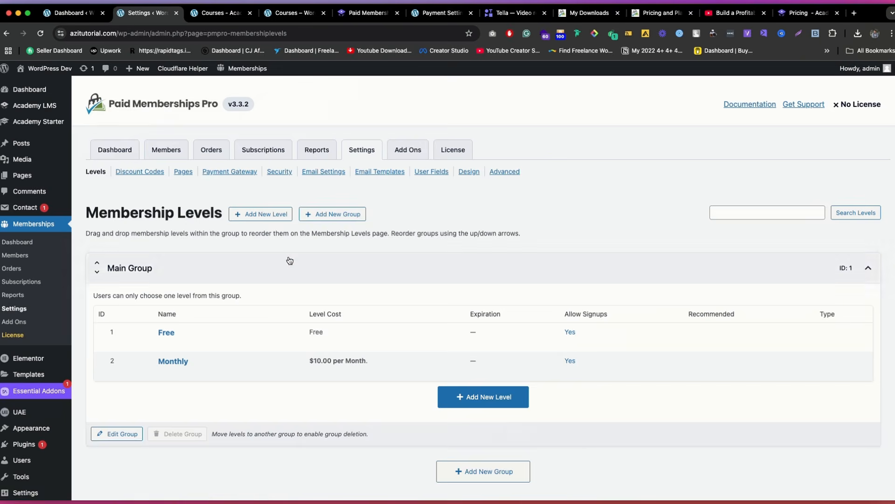
scroll(234, 275, "down", 1)
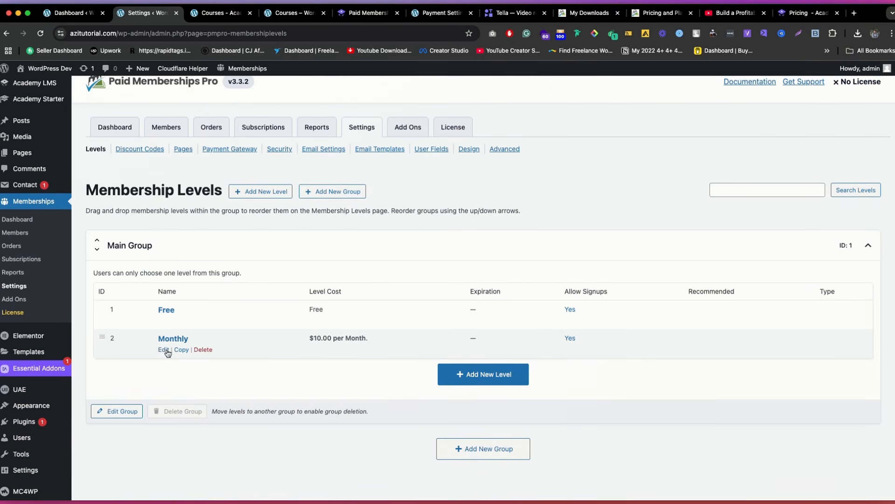
left_click(165, 350, "super")
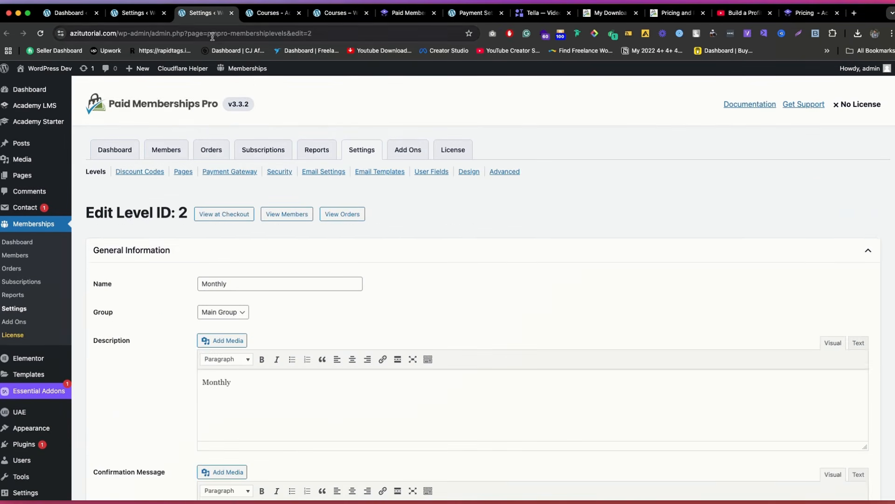
Step: Clear the COURSE and EDUCATION categories in the Monthly level's Content Settings and expand its Other Settings
scroll(303, 246, "down", 10)
scroll(305, 237, "down", 10)
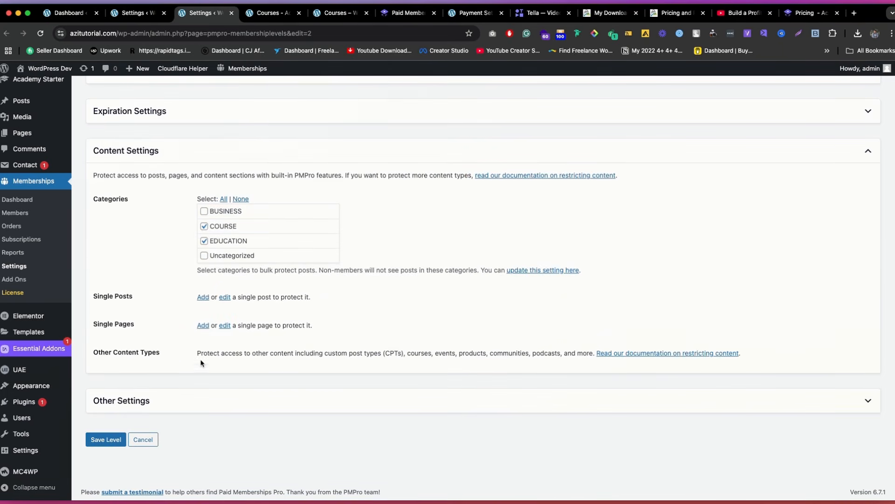
left_click(232, 226)
left_click(235, 240)
left_click(141, 408)
scroll(233, 326, "down", 3)
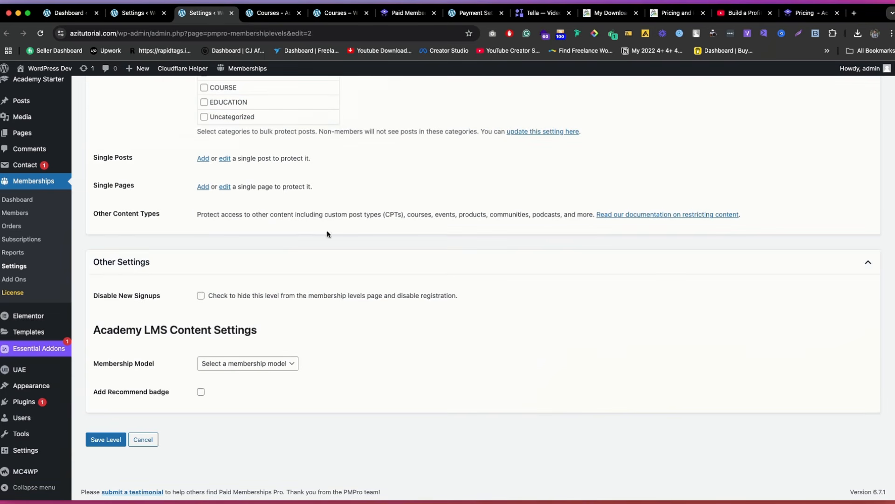
Step: Set the Monthly level's Academy LMS membership model to Full website membership and save the level
left_click(222, 364)
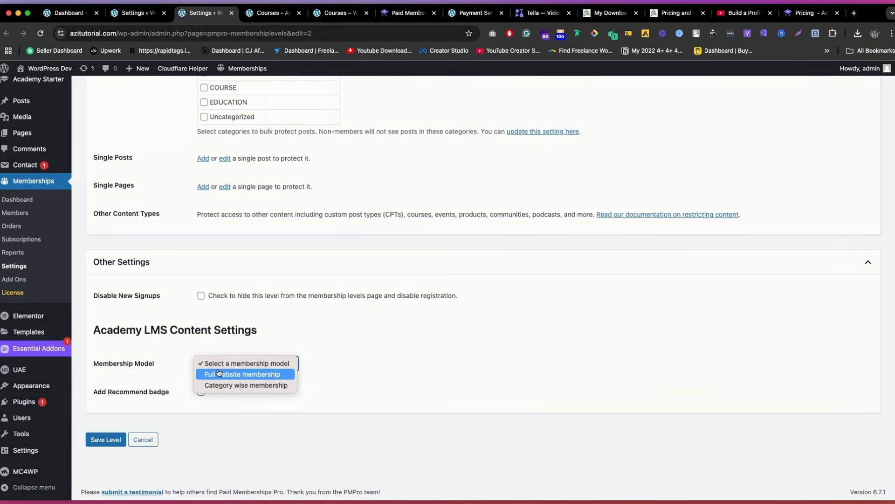
left_click(227, 377)
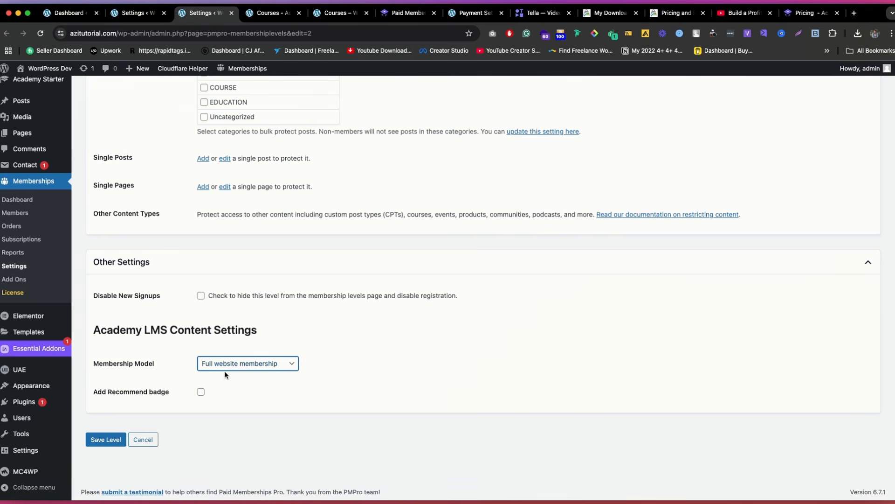
left_click(232, 368)
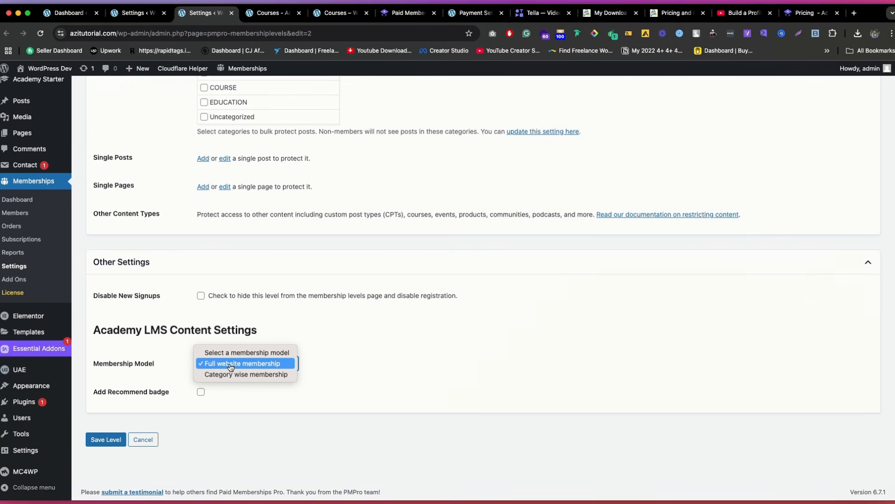
left_click(237, 368)
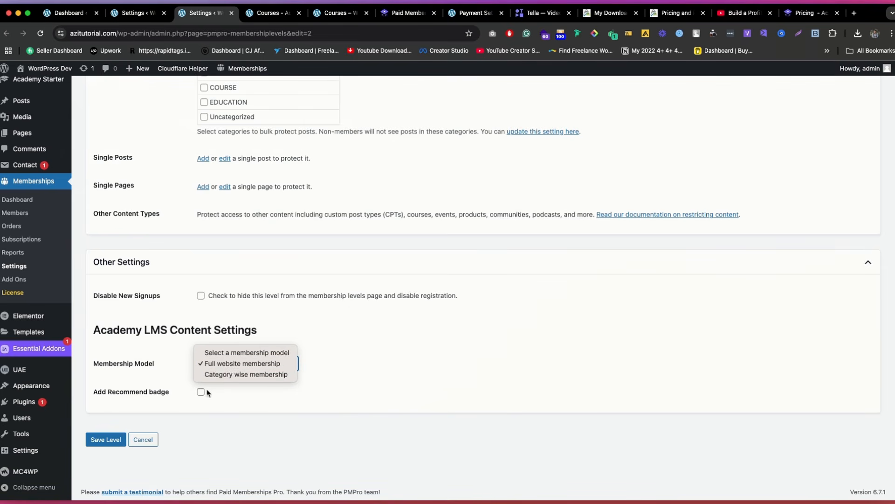
left_click(253, 374)
left_click(248, 363)
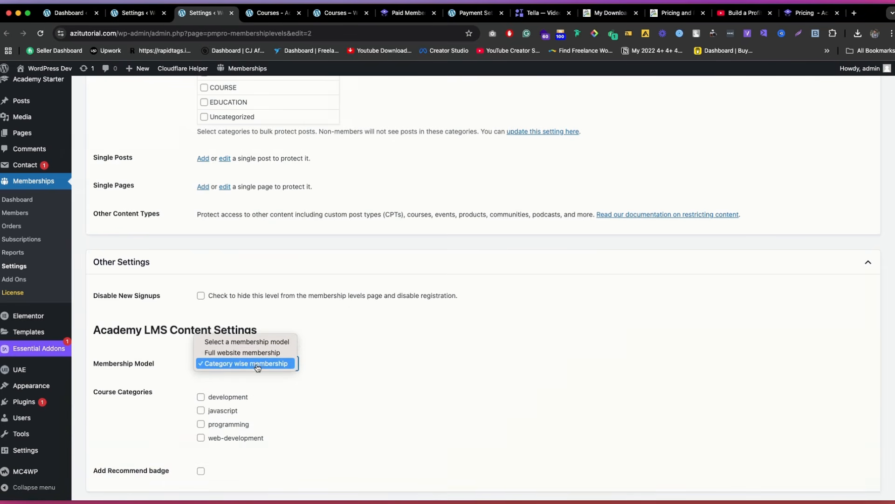
left_click(335, 362)
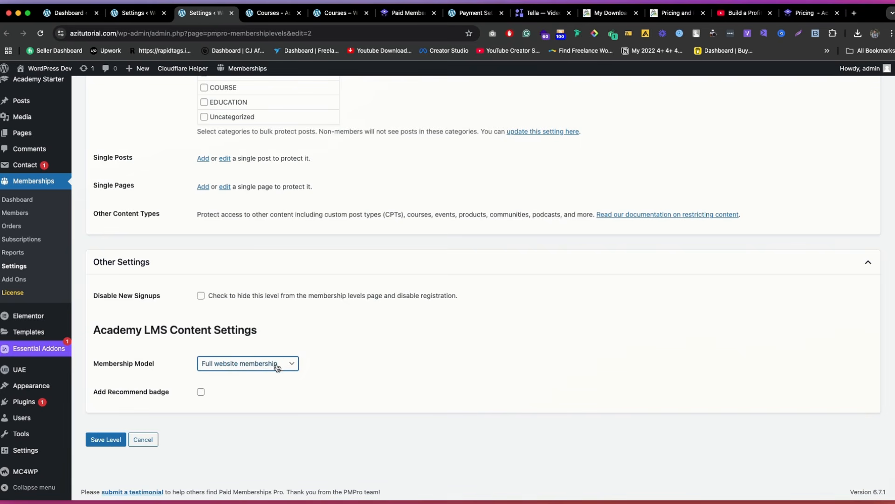
left_click(111, 441)
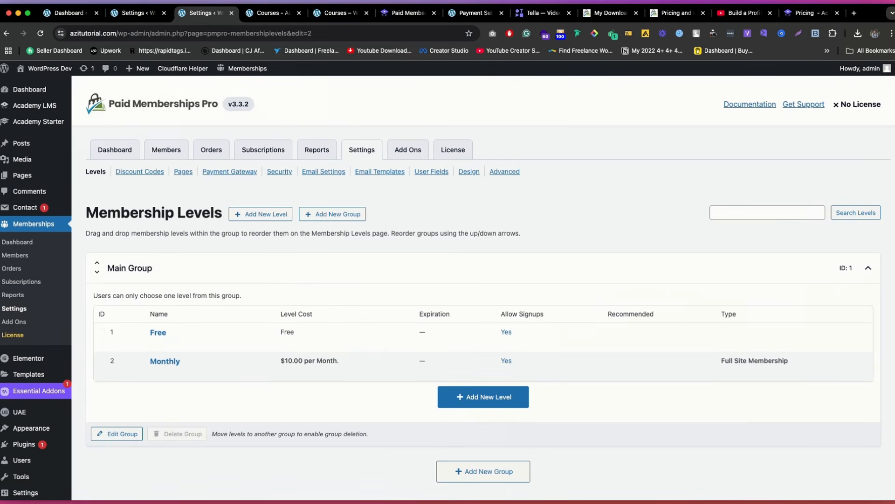
Step: Return to the course listing in the visitor browser window, reload it, and look over the prices on the course cards
left_click(713, 481)
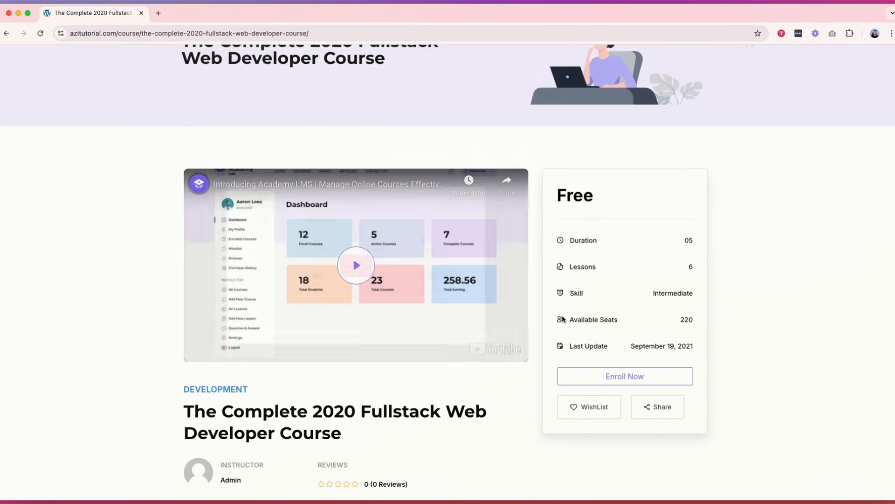
scroll(299, 98, "up", 3)
left_click(23, 34)
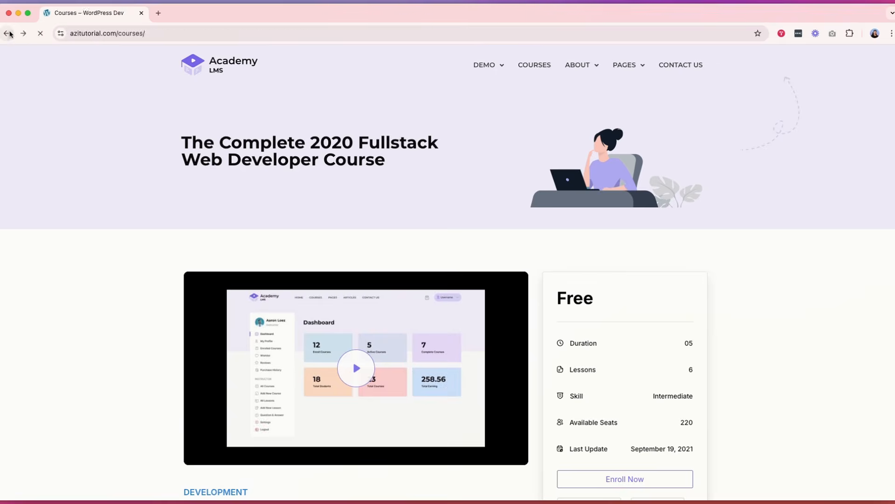
left_click(40, 34)
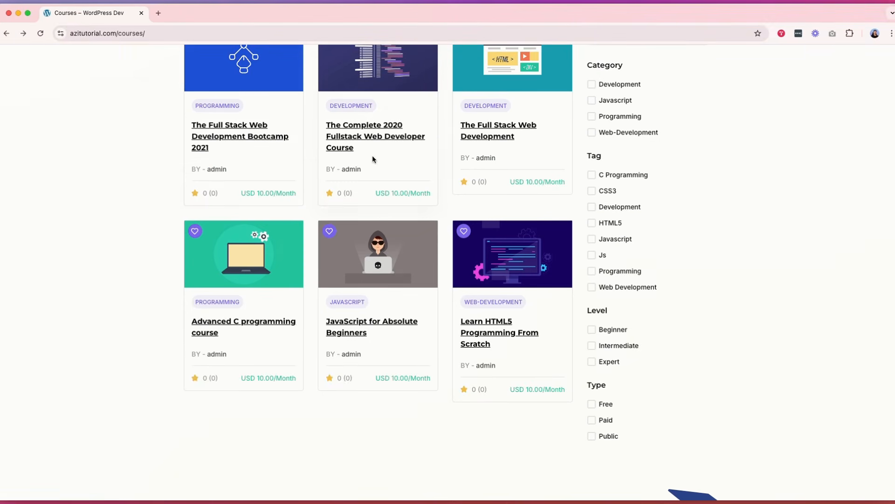
scroll(387, 180, "up", 5)
scroll(507, 269, "down", 5)
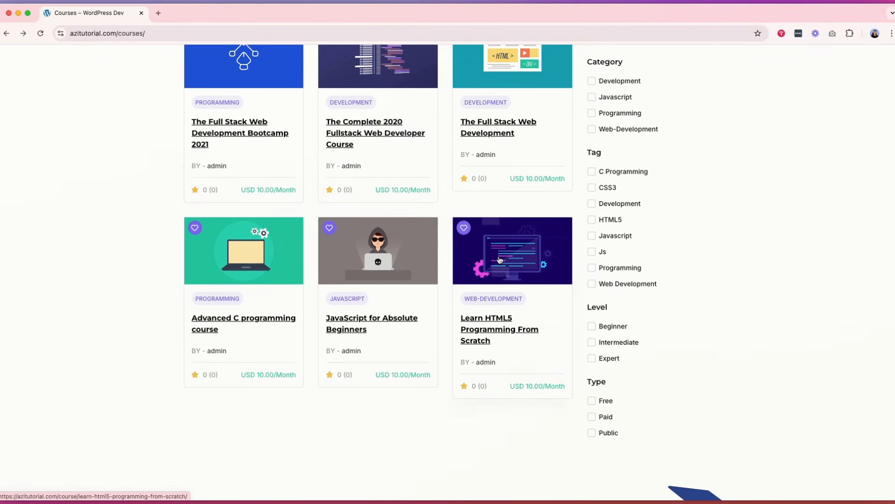
scroll(393, 271, "up", 1)
Step: Open the JavaScript for Absolute Beginners course, pick the Monthly plan, and compare the prices on the Membership Levels page
left_click(390, 276)
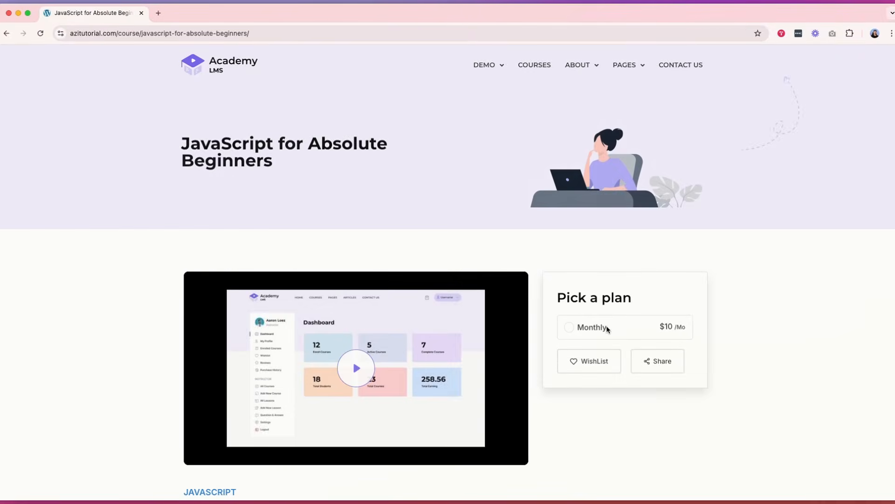
left_click(592, 330)
left_click(641, 362)
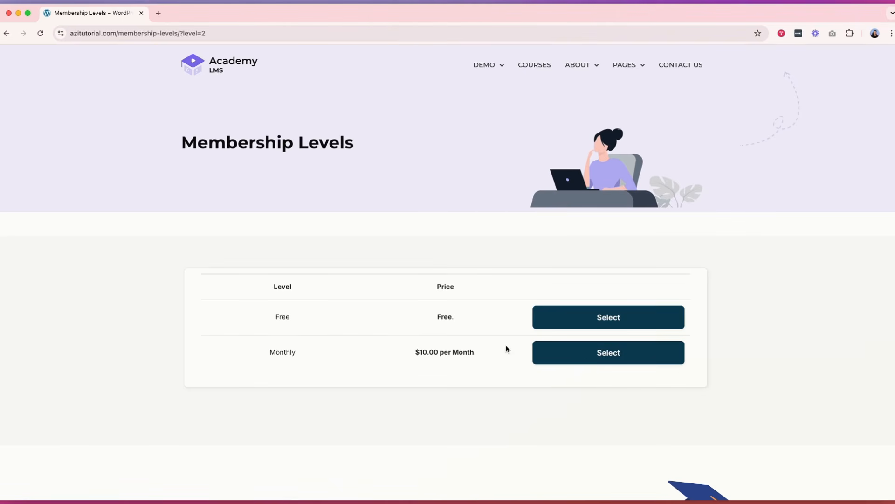
double_click(447, 315)
left_click(480, 324)
triple_click(437, 353)
left_click(481, 333)
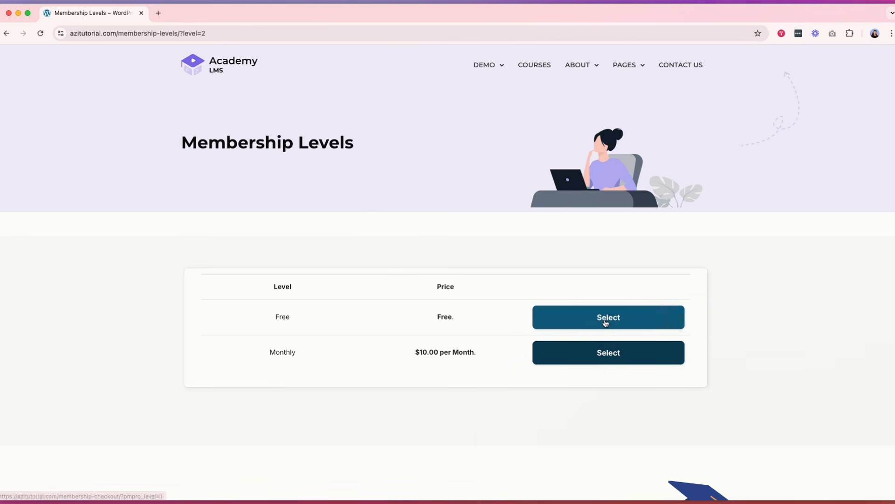
Step: Select the Monthly level and look through its membership checkout page, including the account and payment sections
left_click(624, 358)
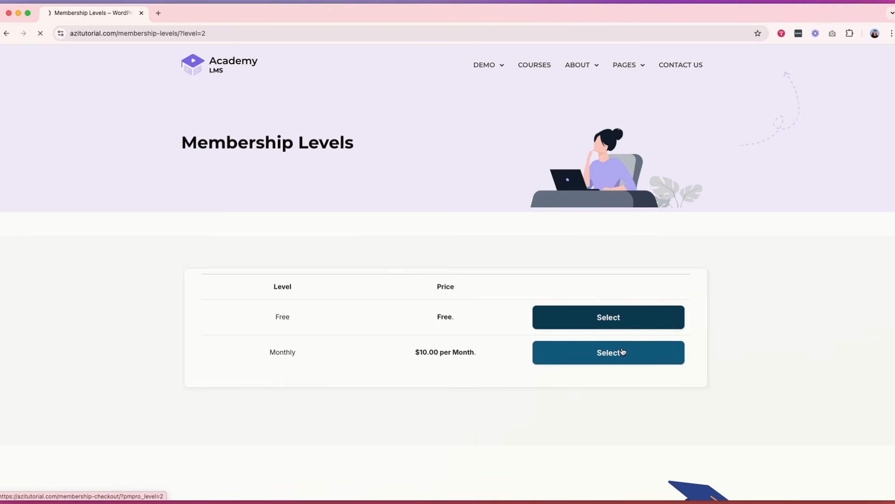
scroll(382, 297, "down", 6)
scroll(381, 297, "down", 3)
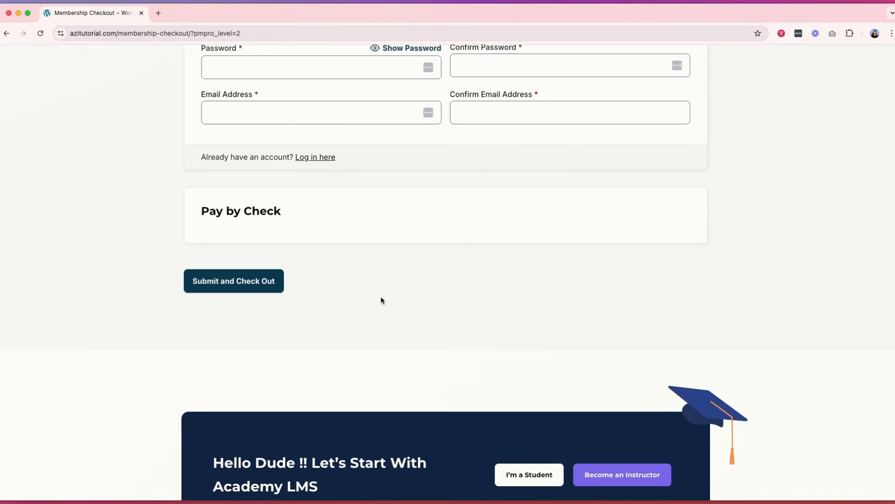
scroll(380, 296, "up", 9)
scroll(385, 303, "down", 2)
scroll(387, 294, "down", 4)
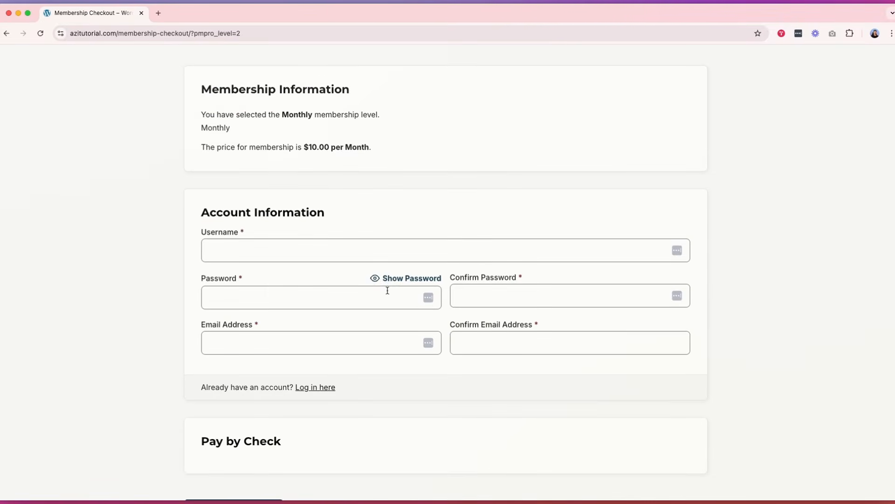
scroll(435, 261, "up", 2)
Step: Go back to the membership levels, select the Free level, examine its checkout page, and leave it without signing up
left_click(12, 34)
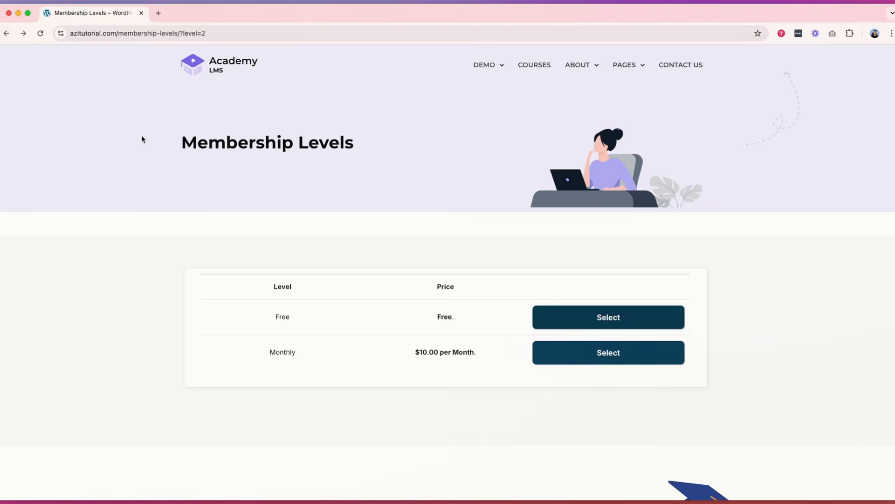
left_click(612, 327)
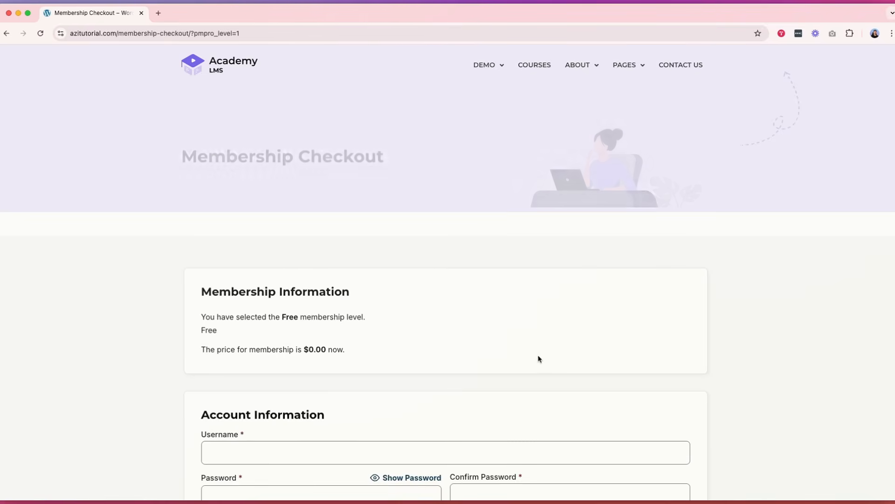
scroll(432, 290, "down", 10)
scroll(436, 287, "up", 1)
scroll(436, 287, "up", 5)
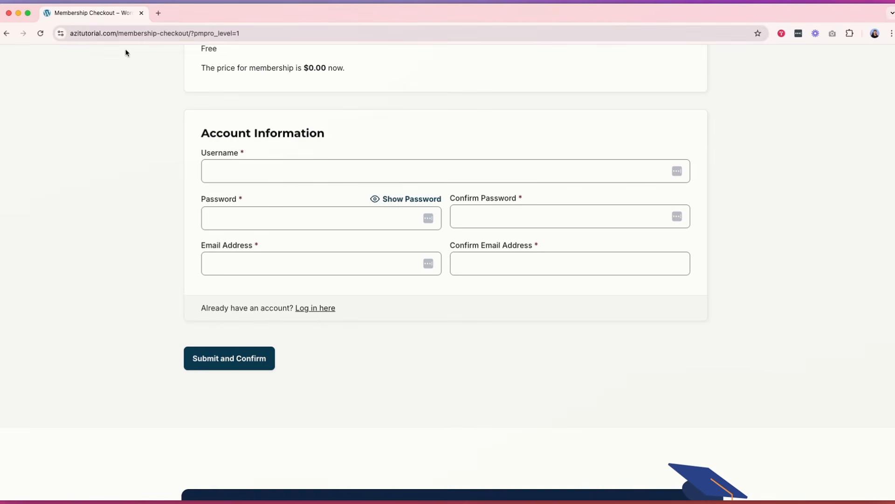
left_click(7, 33)
scroll(535, 283, "down", 3)
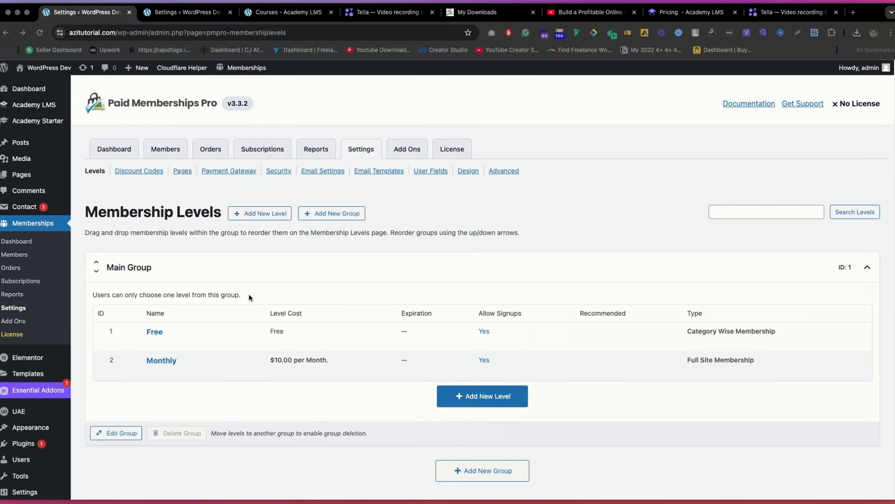
Step: Open the Free level for editing in the admin window and examine the course categories in its Academy LMS Content Settings
left_click(157, 343)
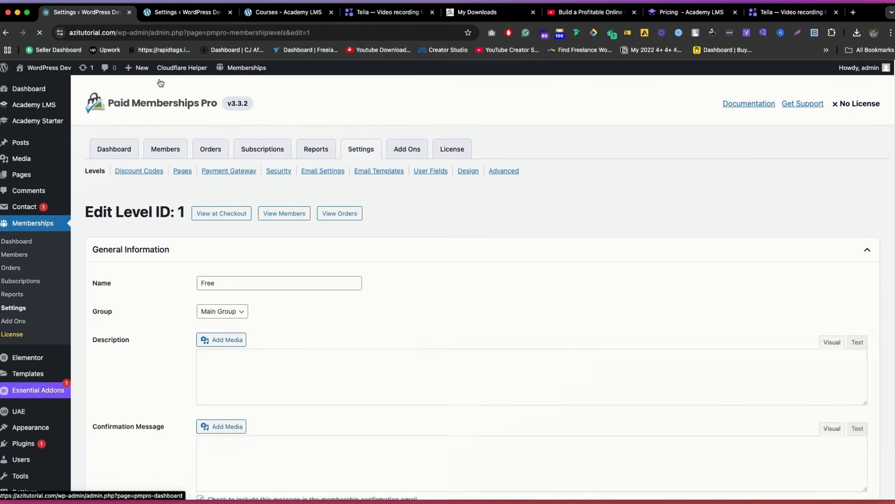
scroll(263, 343, "down", 15)
left_click(216, 399)
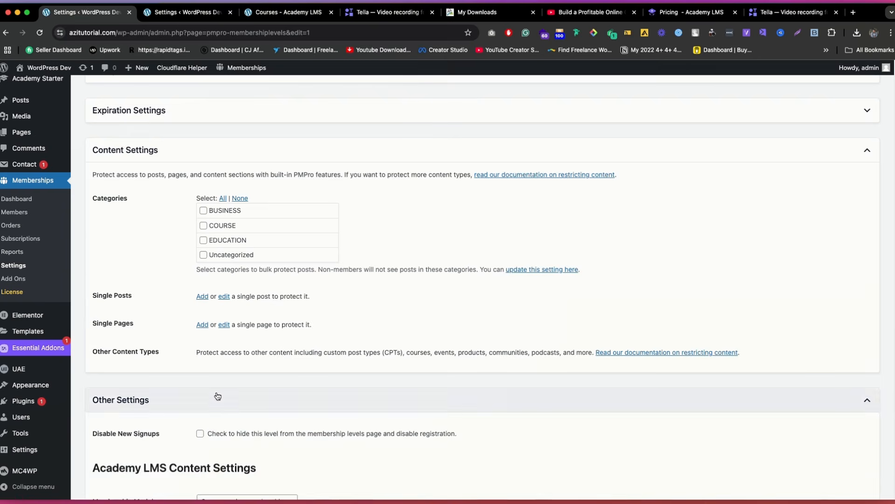
scroll(228, 373, "down", 5)
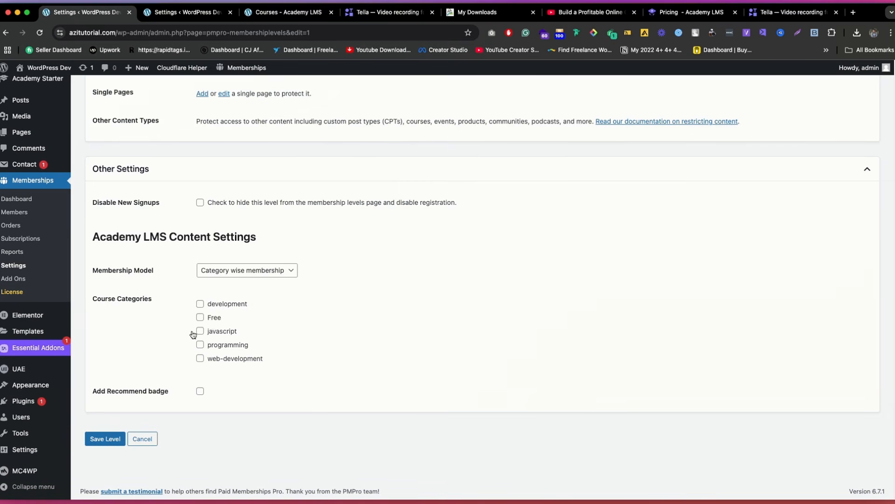
Step: Check the category assignments in the Academy LMS course list and open The Complete 2020 Fullstack Web Developer Course for editing
left_click(280, 13)
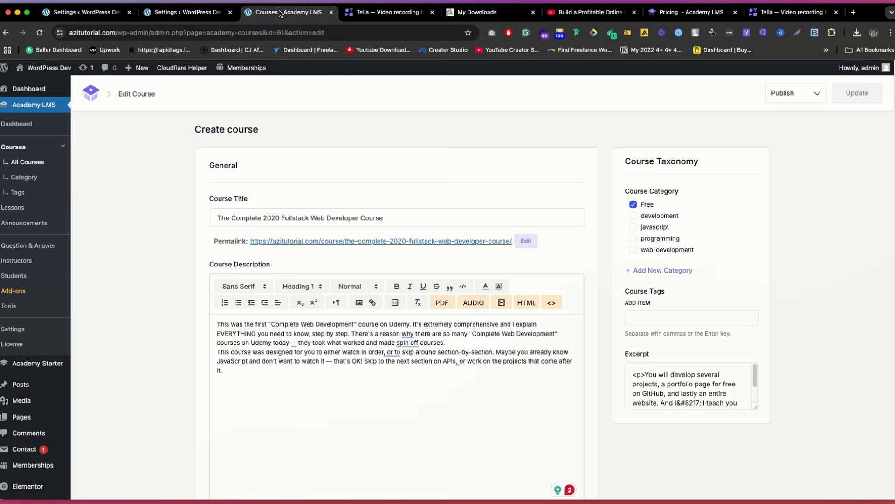
left_click(20, 165)
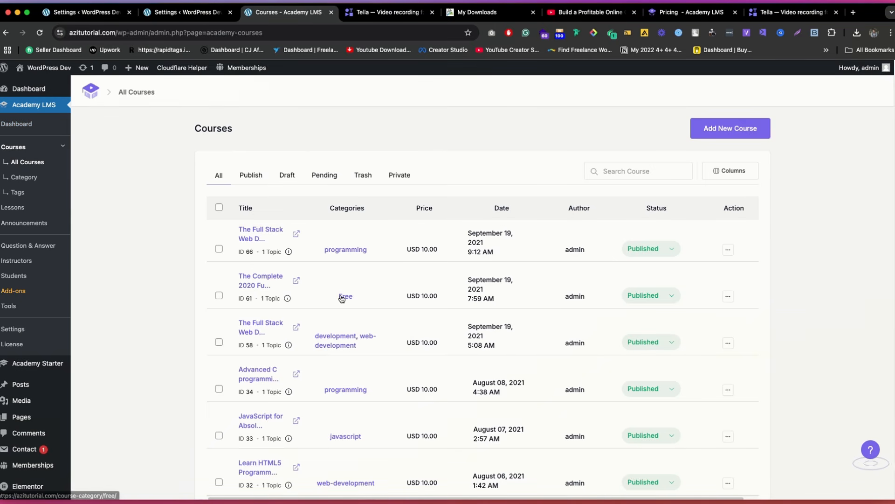
left_click(249, 280)
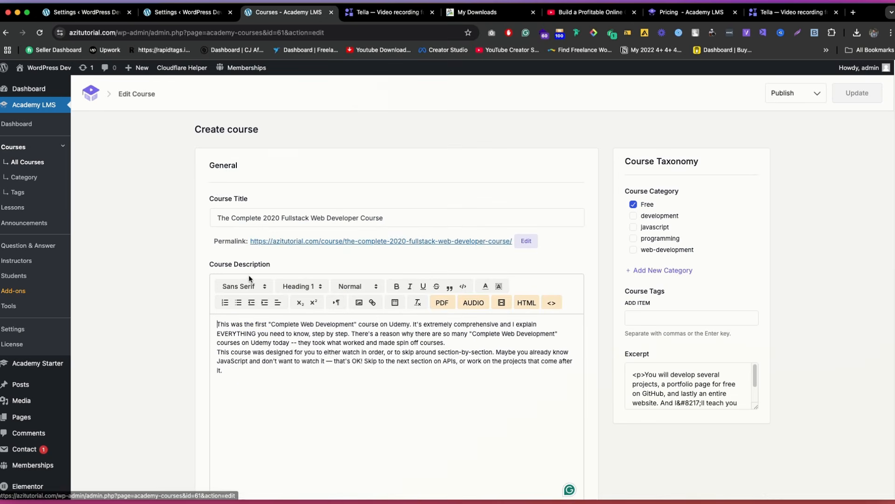
scroll(573, 236, "down", 3)
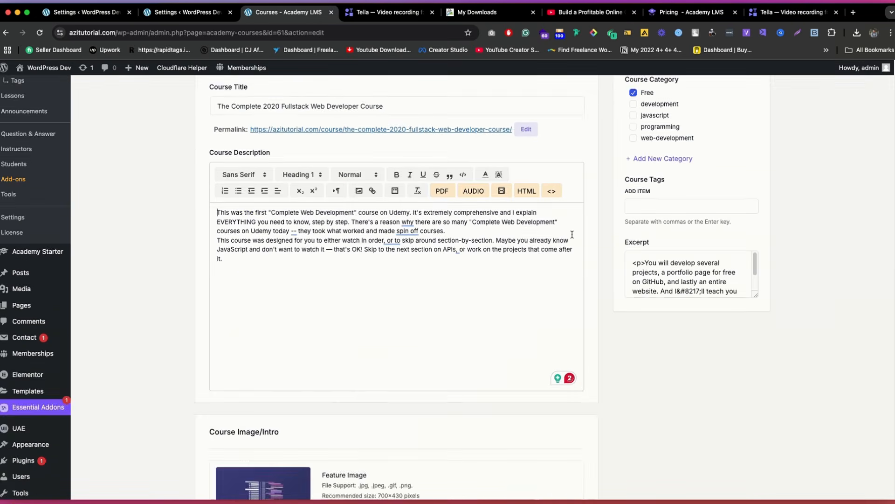
scroll(573, 235, "up", 3)
left_click(649, 271)
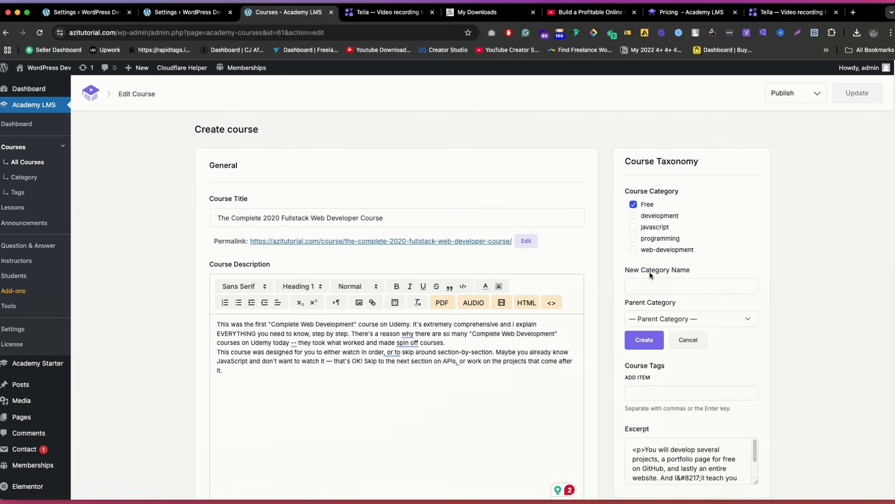
left_click(675, 292)
type("F")
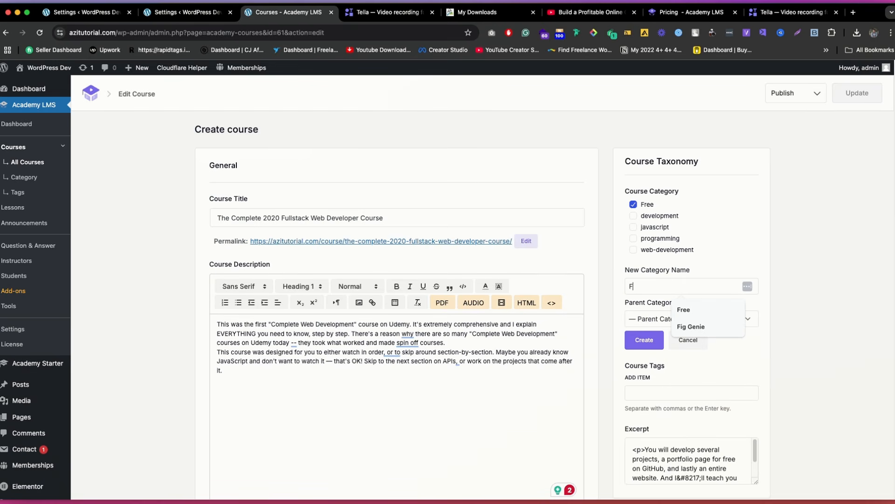
type("ree")
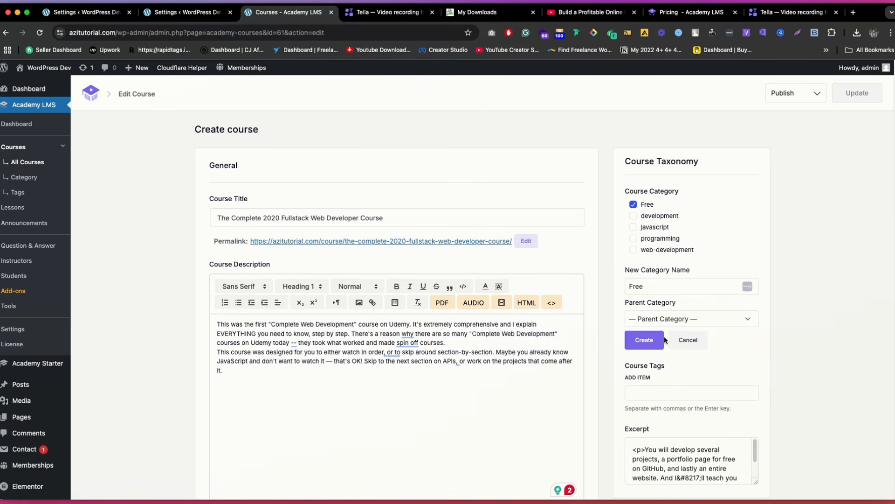
left_click(688, 339)
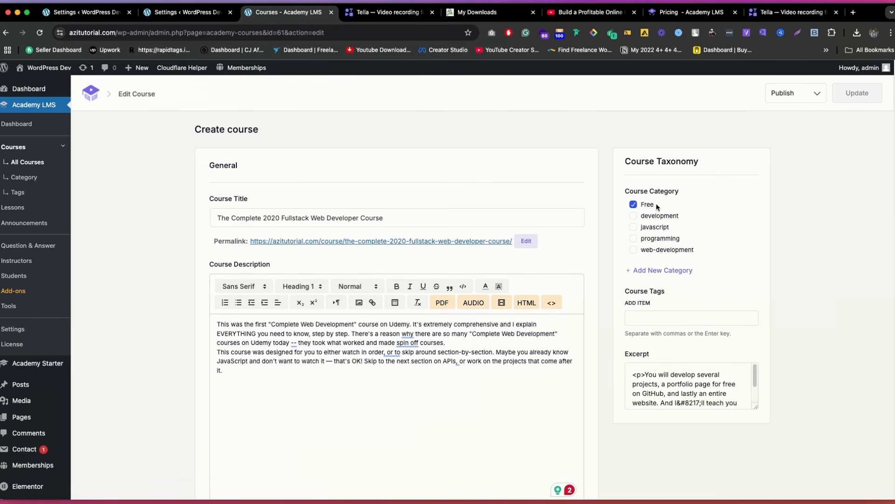
left_click(654, 206)
left_click(652, 206)
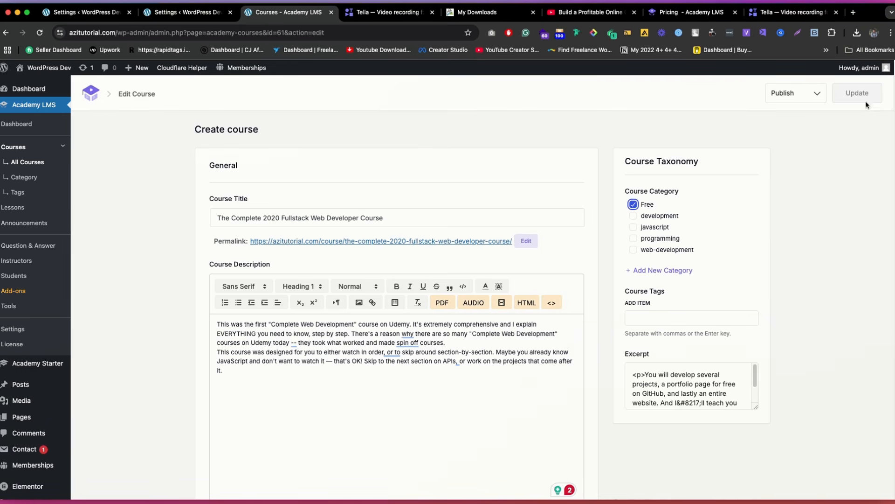
Step: Reload the Free level's edit page and assign the Free course category in its Academy LMS Content Settings
left_click(61, 13)
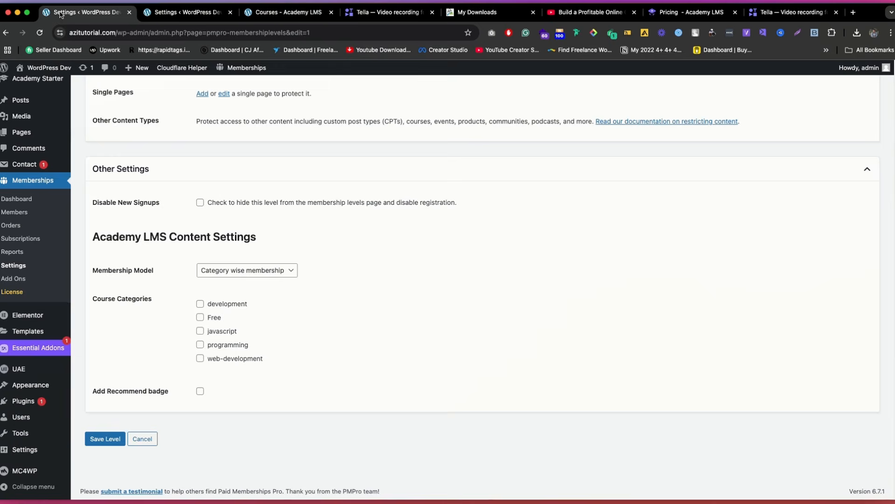
scroll(93, 169, "up", 20)
left_click(40, 35)
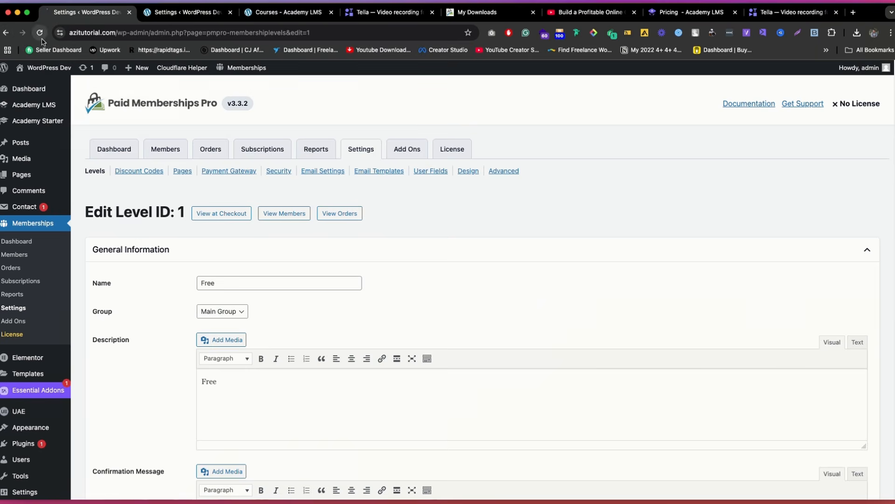
scroll(304, 127, "down", 10)
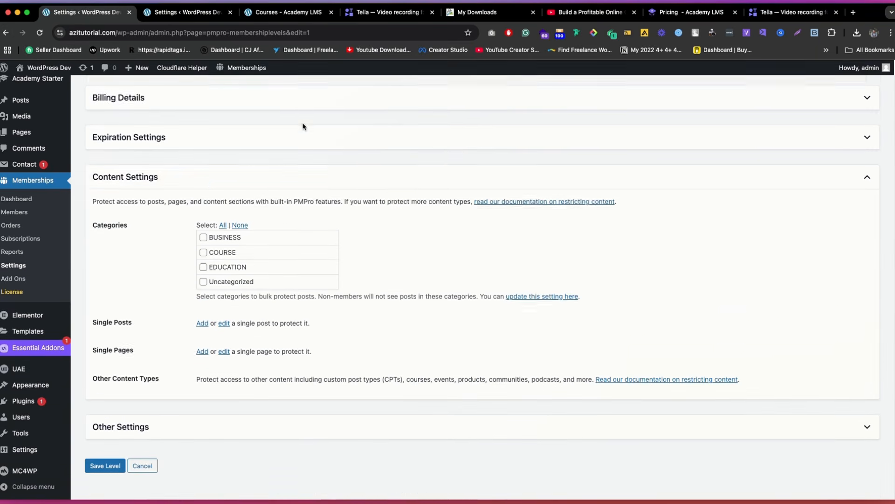
scroll(303, 126, "down", 1)
left_click(172, 409)
scroll(240, 371, "down", 4)
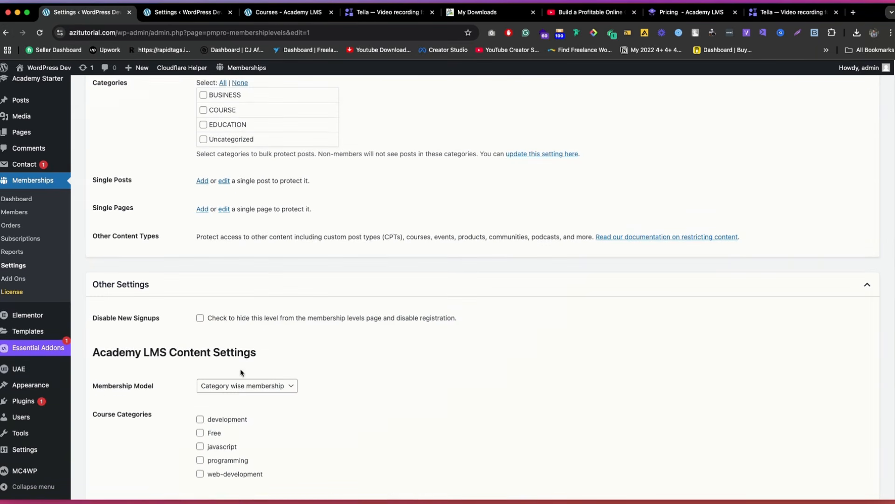
left_click(213, 431)
scroll(306, 331, "down", 3)
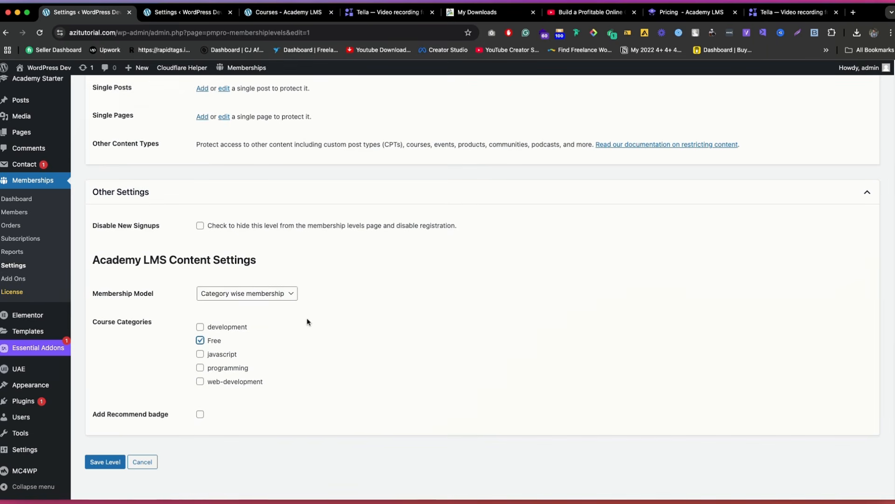
Step: Reselect Category wise membership as the level's membership model and save the level
left_click(277, 292)
left_click(245, 272)
left_click(246, 362)
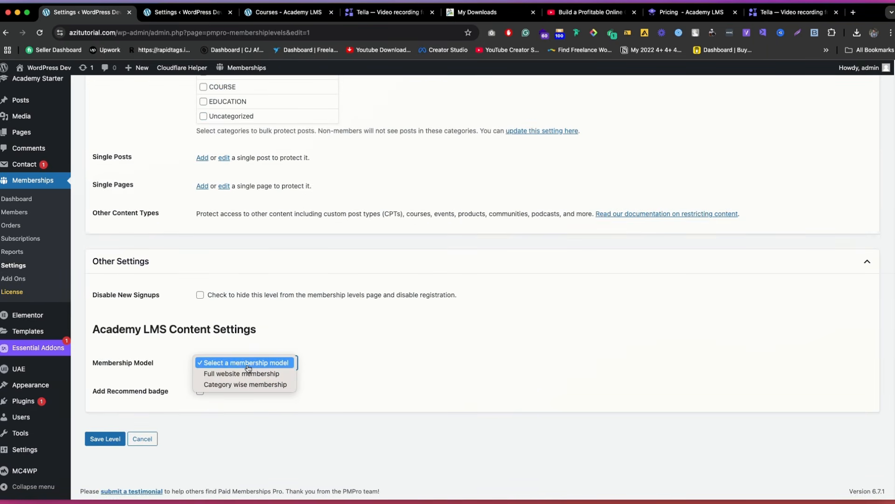
left_click(242, 387)
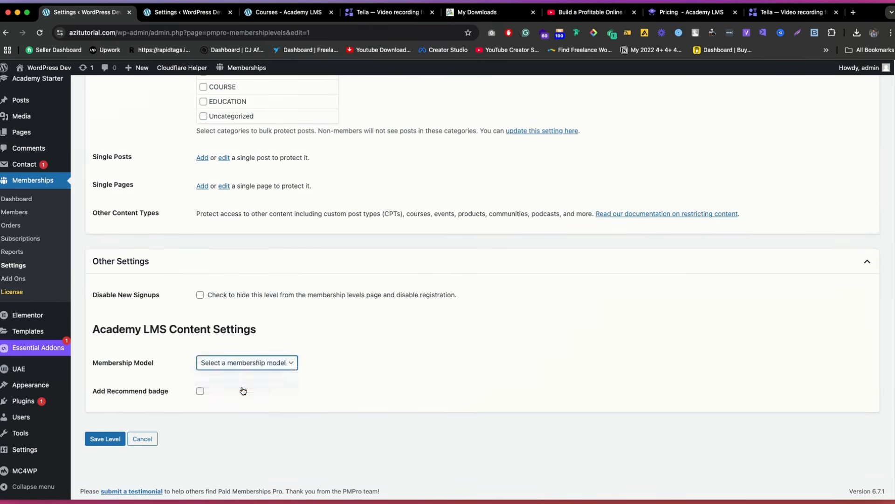
scroll(284, 358, "down", 3)
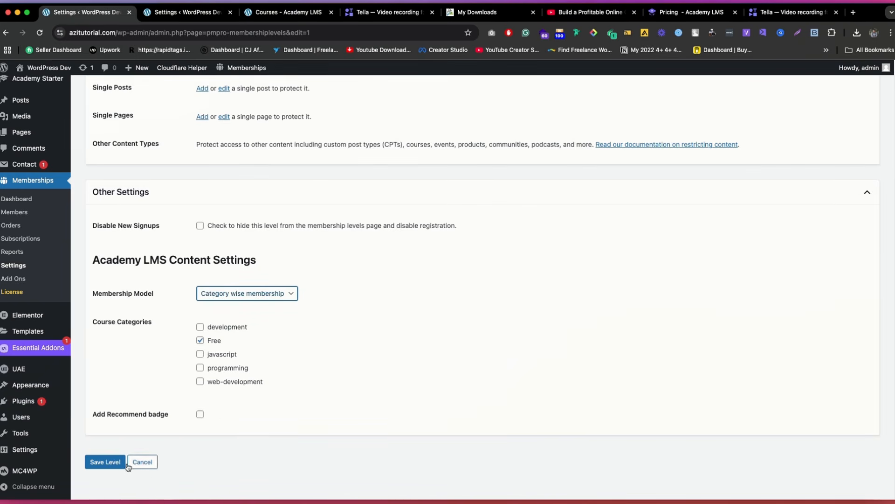
left_click(107, 462)
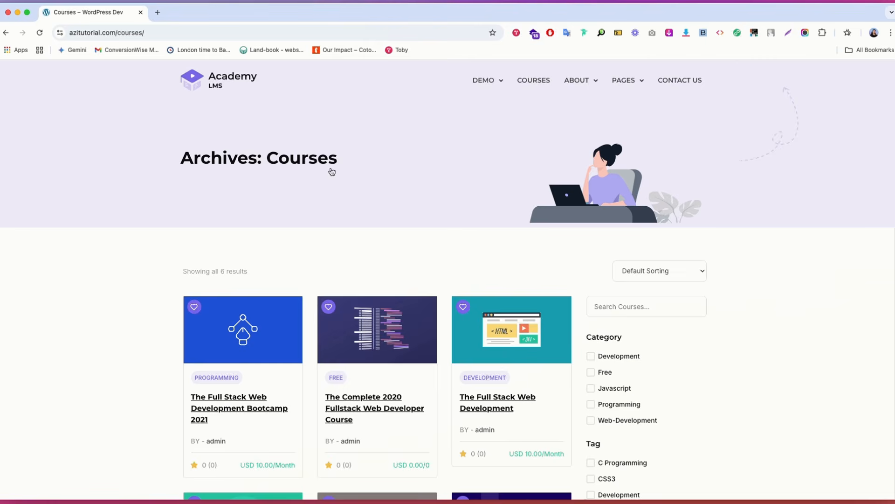
Step: Look through the course catalogue in the visitor browser window and open The Complete 2020 Fullstack Web Developer Course
scroll(331, 172, "down", 5)
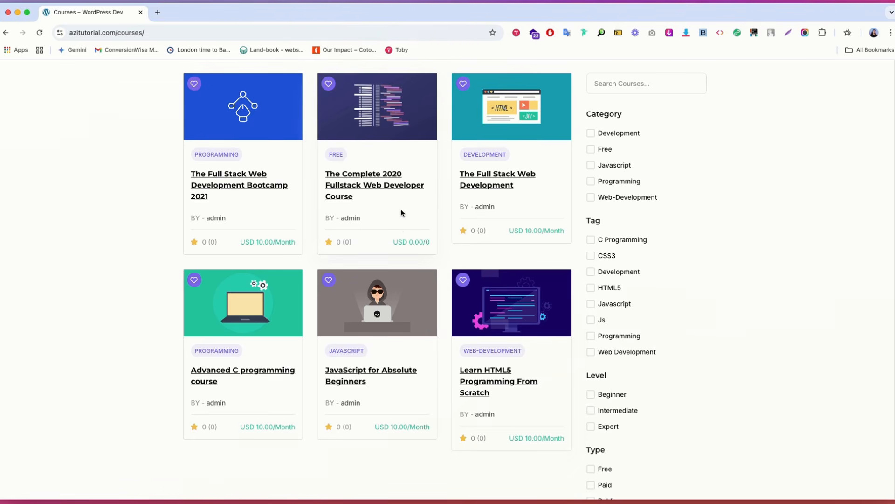
scroll(403, 205, "up", 5)
scroll(399, 296, "down", 3)
left_click(371, 204)
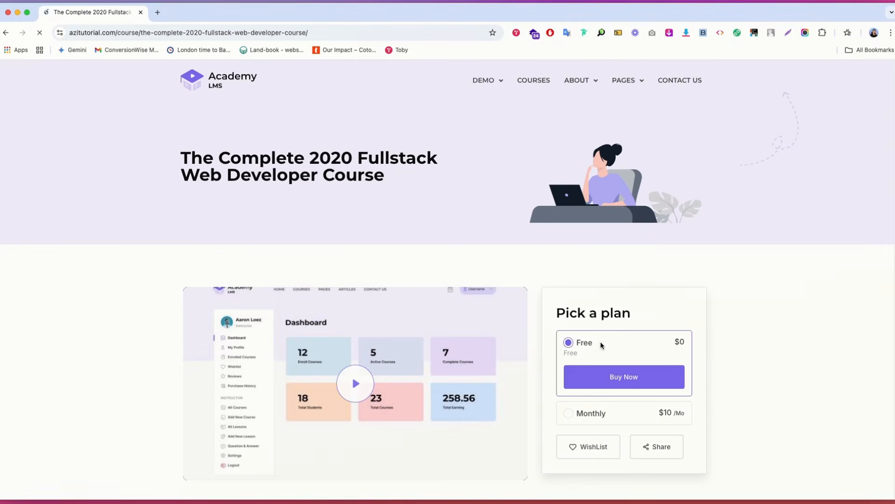
Step: Buy the course with the Free plan and select the Free level to reach its membership checkout
scroll(606, 343, "down", 2)
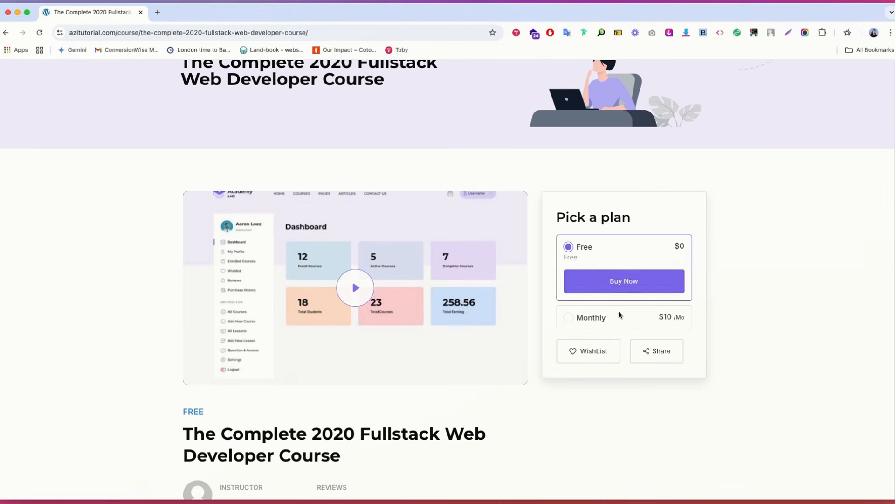
left_click(628, 279)
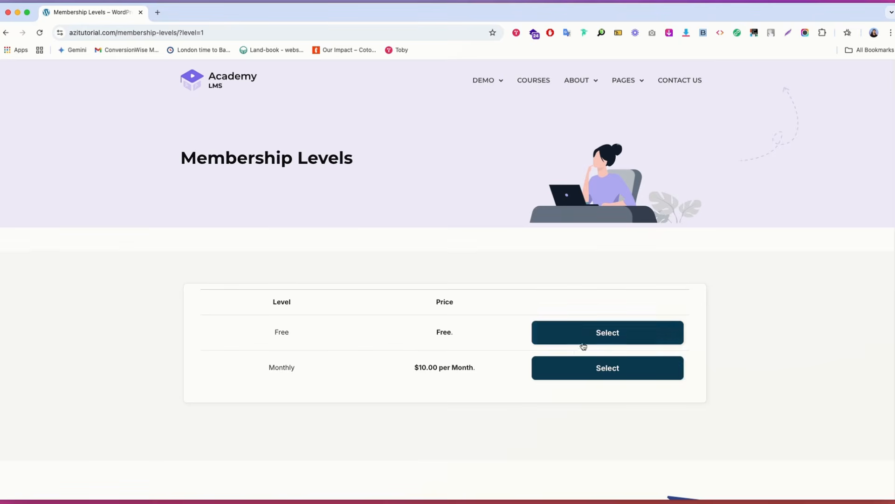
left_click(598, 334)
Step: Fill in the checkout's username, password and email address fields with their confirmations, and submit the Free membership signup
scroll(332, 288, "down", 5)
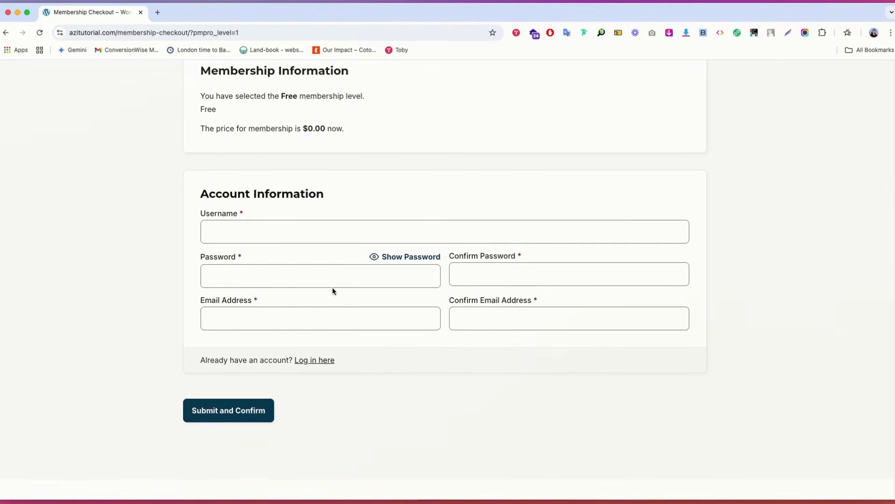
left_click(261, 199)
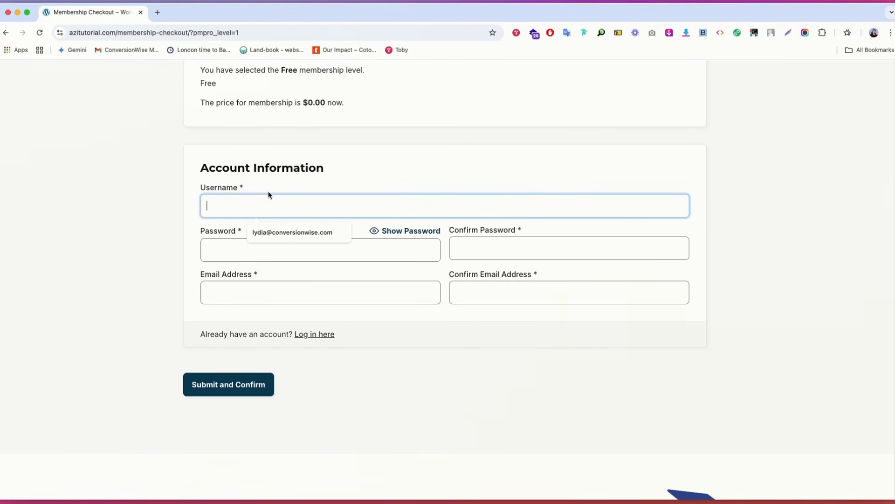
type("aziii")
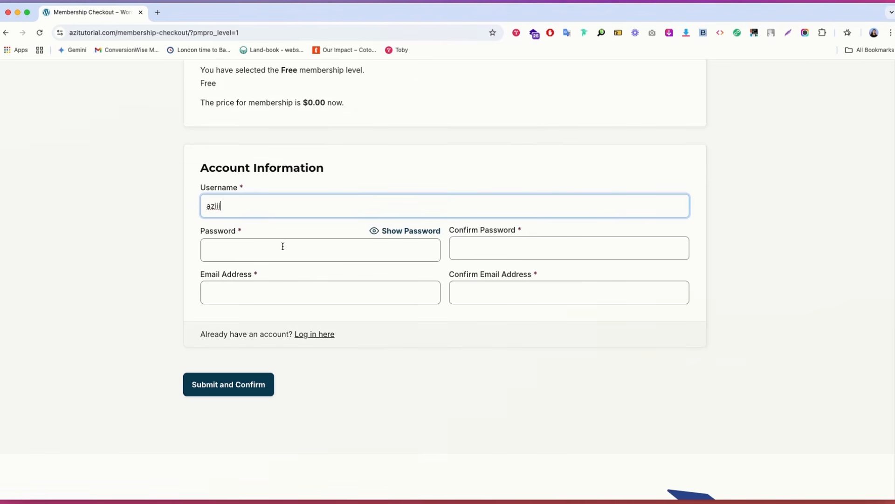
left_click(282, 246)
left_click(404, 331)
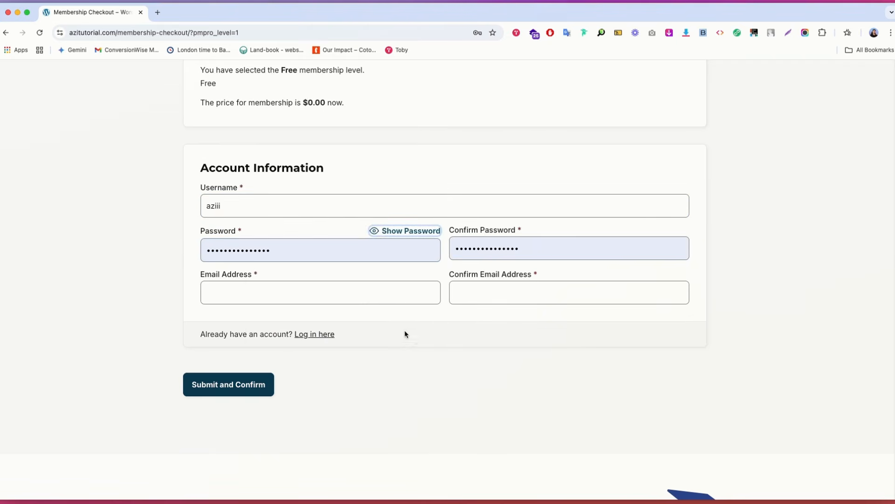
left_click(305, 292)
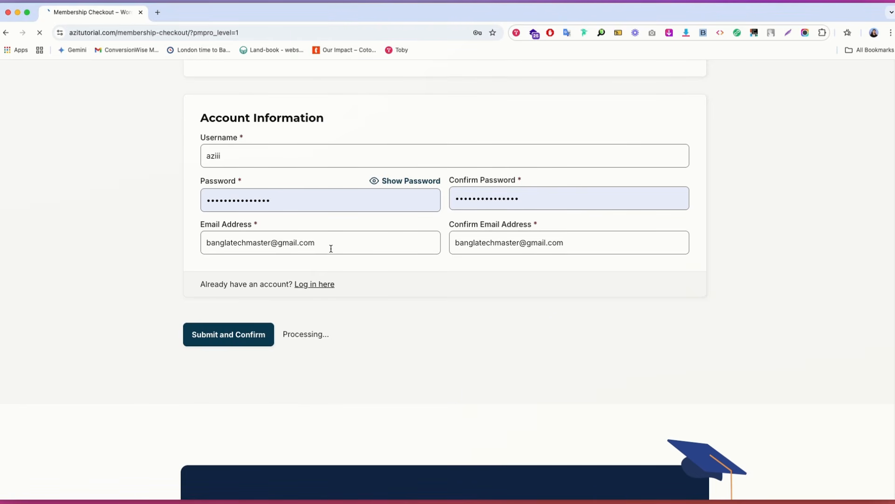
Step: Return to the admin browser window and check the Paid Memberships Pro Members List for the new signup
left_click(18, 12)
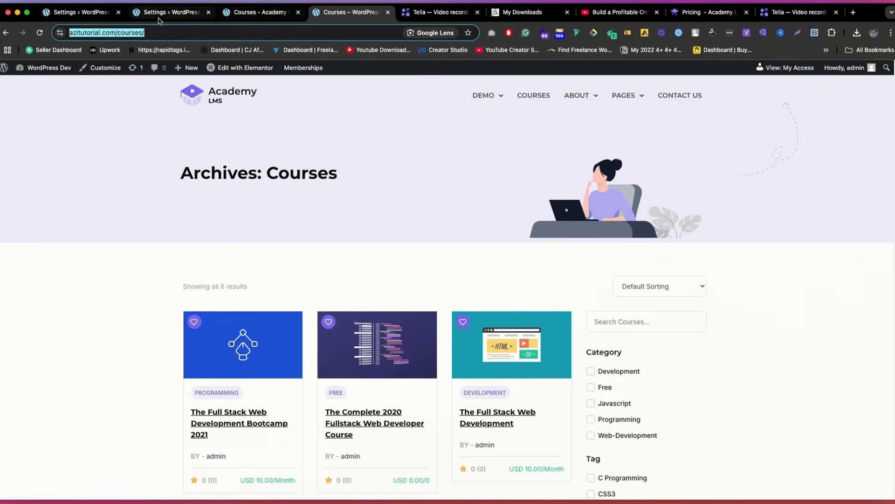
left_click(160, 18)
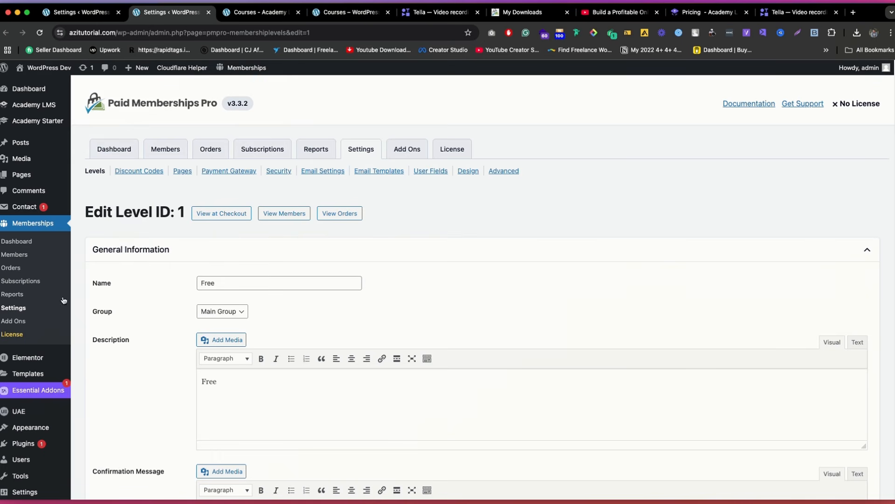
left_click(27, 244)
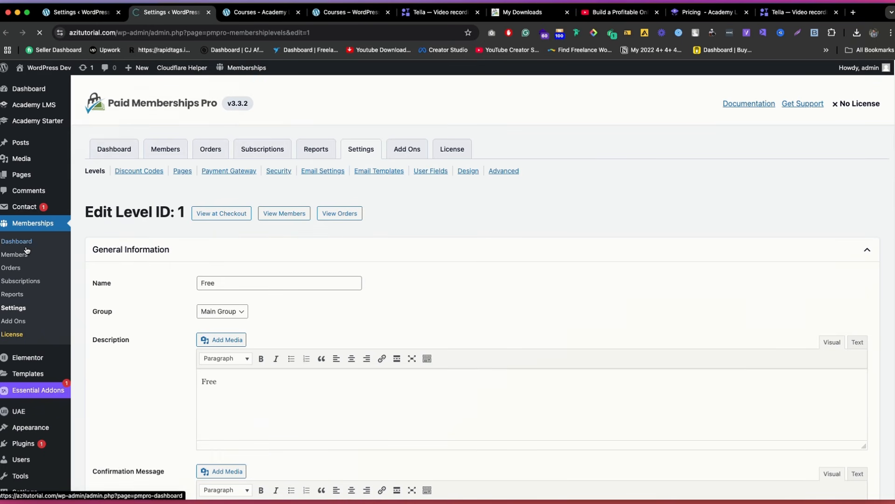
left_click(27, 252)
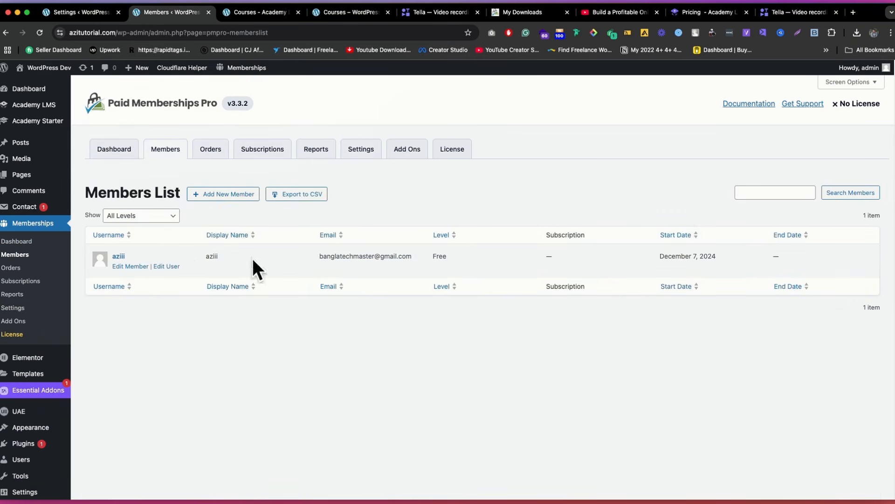
Step: Switch back to the visitor browser window and log in from the checkout page with the new member account
left_click(701, 486)
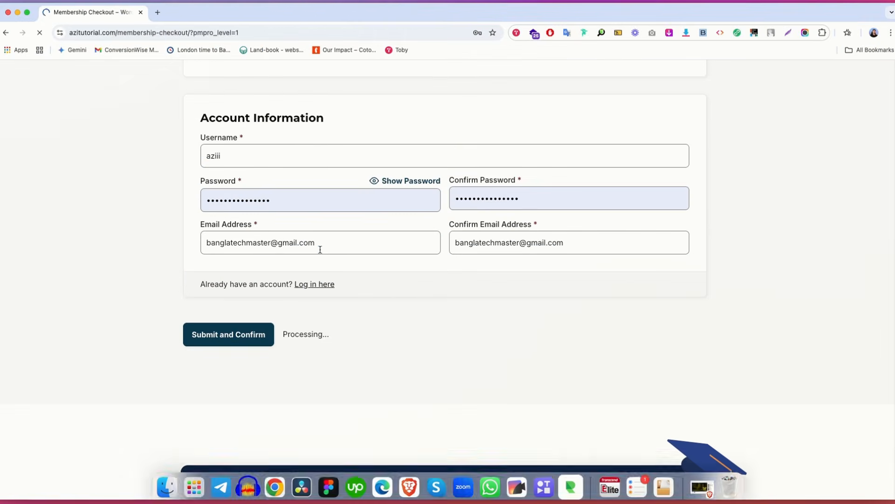
scroll(228, 140, "up", 7)
scroll(374, 256, "down", 5)
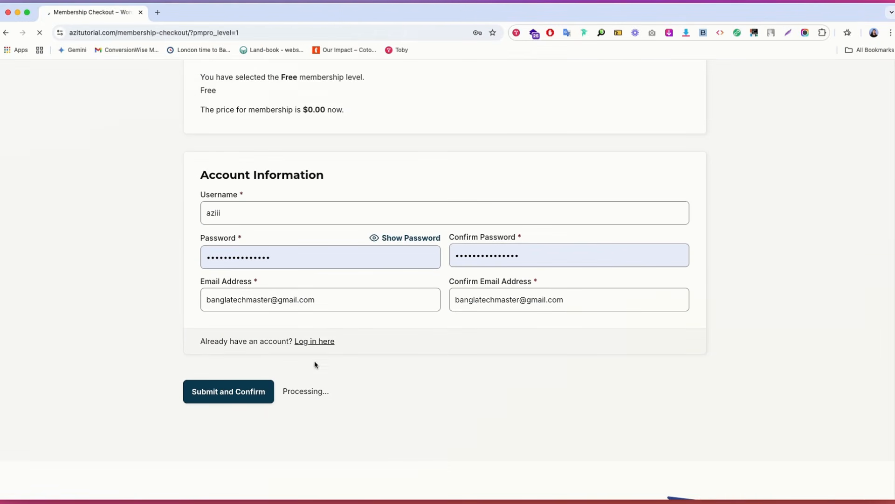
left_click(321, 341)
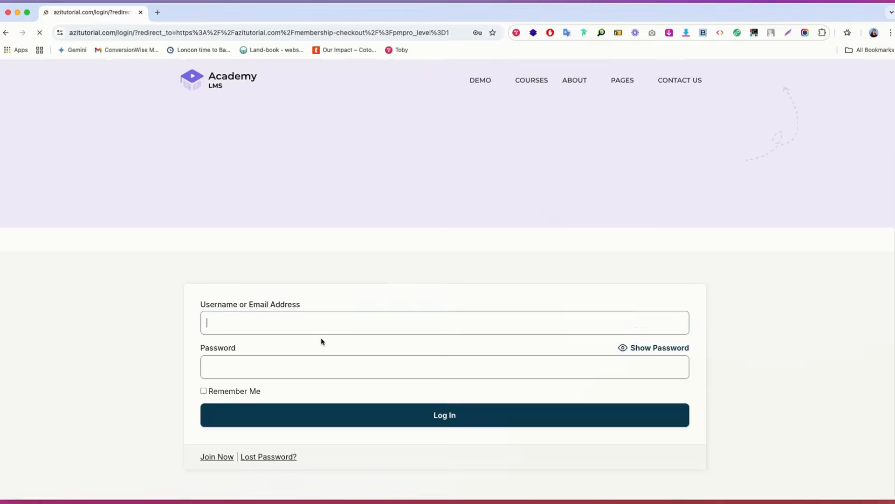
left_click(374, 409)
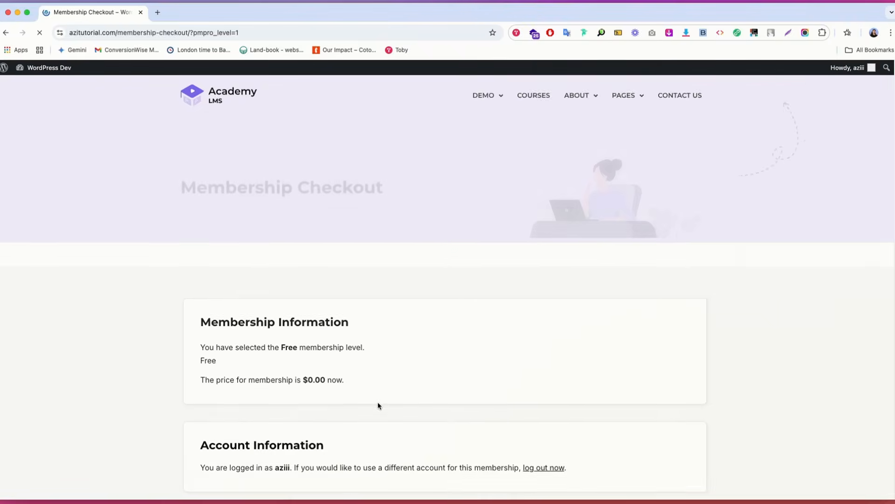
Step: Examine the logged-in member's Free checkout page, and open and look through the site's Courses page
scroll(378, 406, "down", 5)
scroll(364, 196, "up", 3)
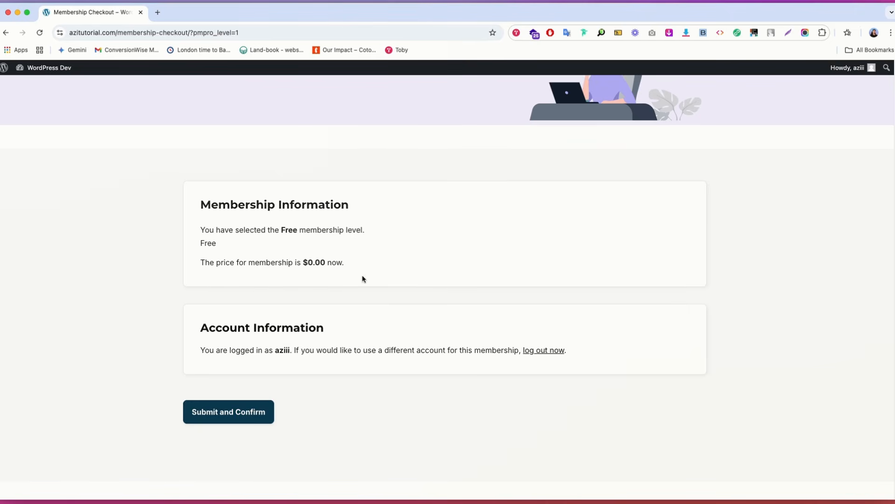
scroll(408, 298, "up", 3)
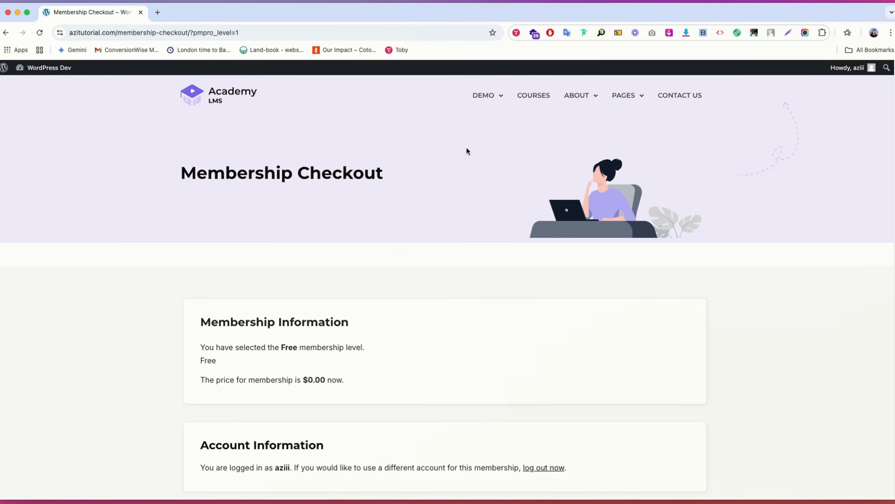
left_click(530, 97)
scroll(440, 181, "down", 4)
scroll(410, 191, "down", 3)
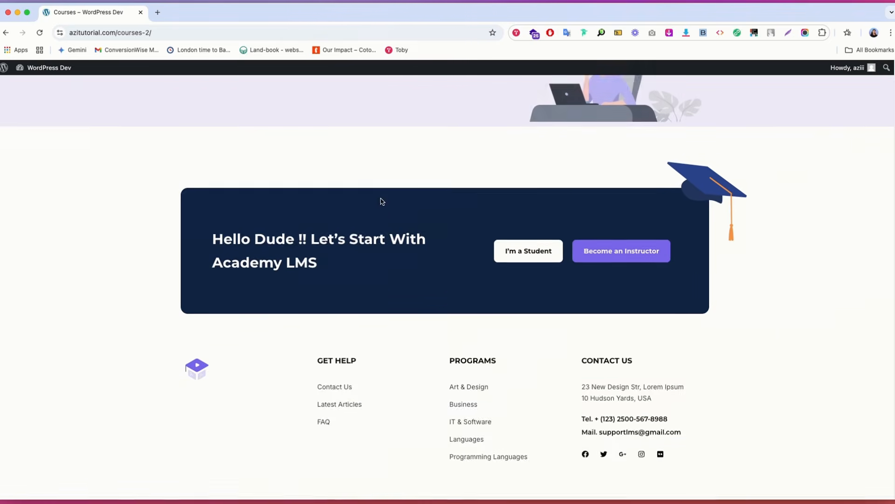
Step: Open the course archive by shortening the page address to azitutorial.com/courses/
scroll(382, 200, "up", 3)
left_click(142, 29)
left_click(245, 32)
key("BackSpace")
key("BackSpace")
key("BackSpace")
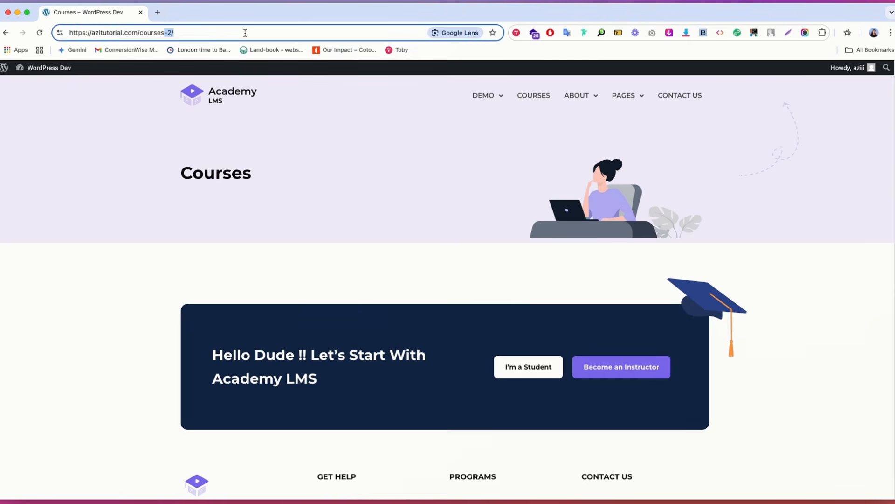
key("Return")
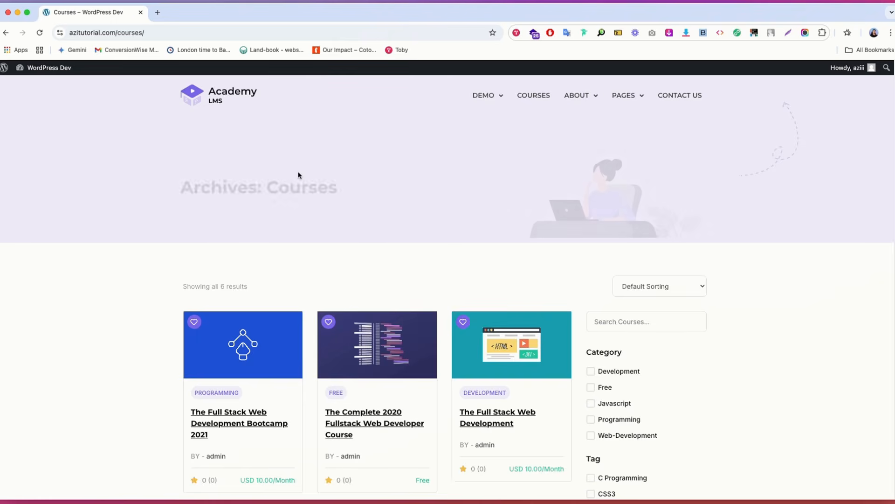
Step: Open The Complete 2020 Fullstack Web Developer Course in a new tab and enroll in it
scroll(303, 179, "down", 5)
left_click(368, 116, "super")
left_click(175, 12)
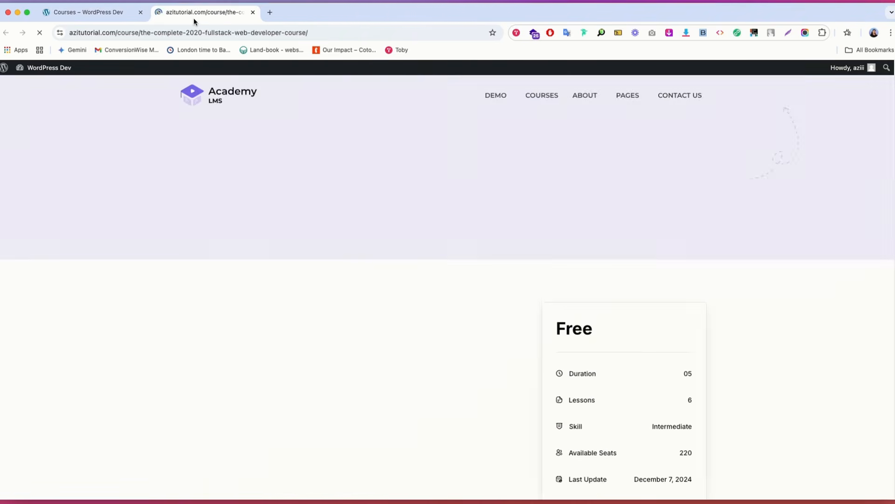
scroll(485, 187, "down", 5)
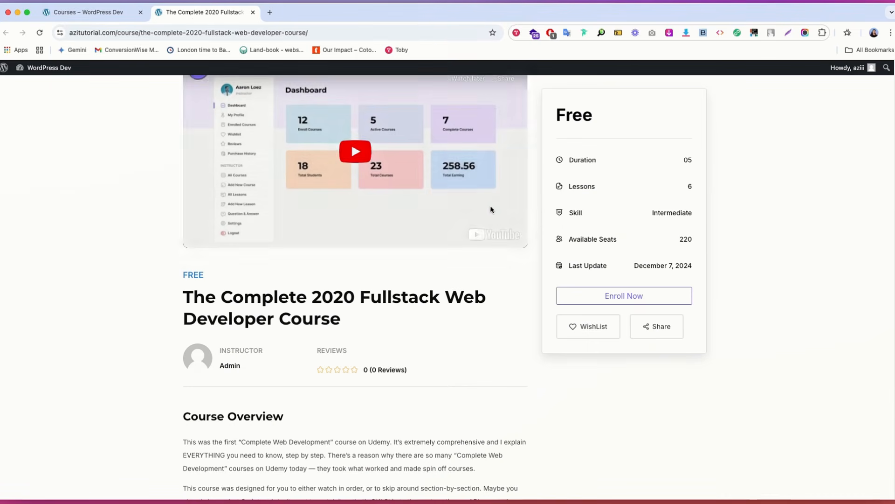
left_click(604, 295)
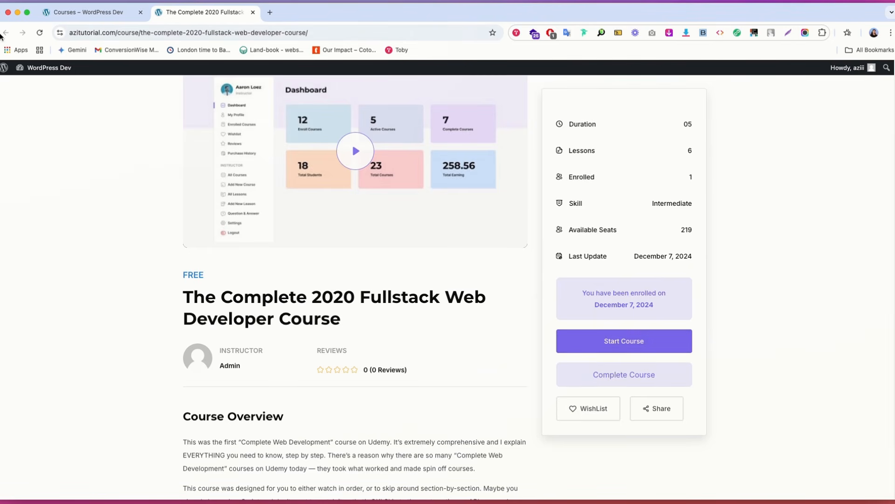
Step: Go back to the Free Membership Checkout page to review its details, and close the visitor browser window
left_click(88, 12)
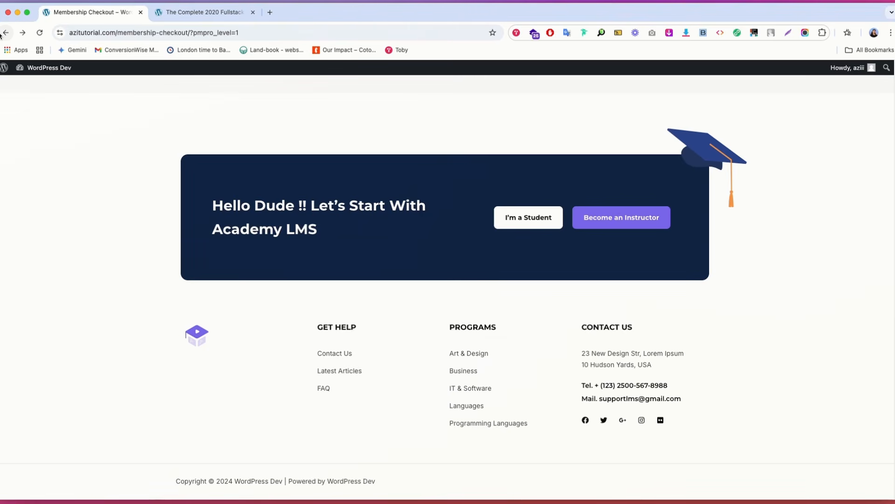
scroll(364, 190, "up", 5)
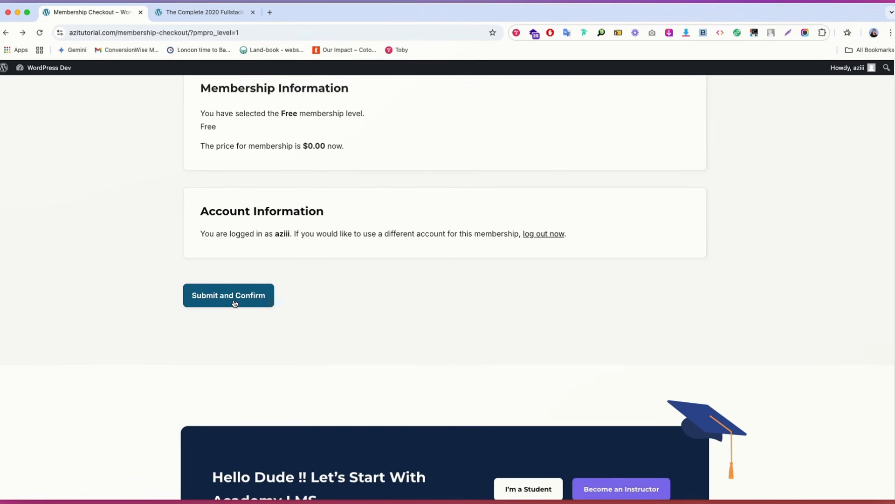
scroll(269, 295, "up", 1)
scroll(296, 248, "up", 4)
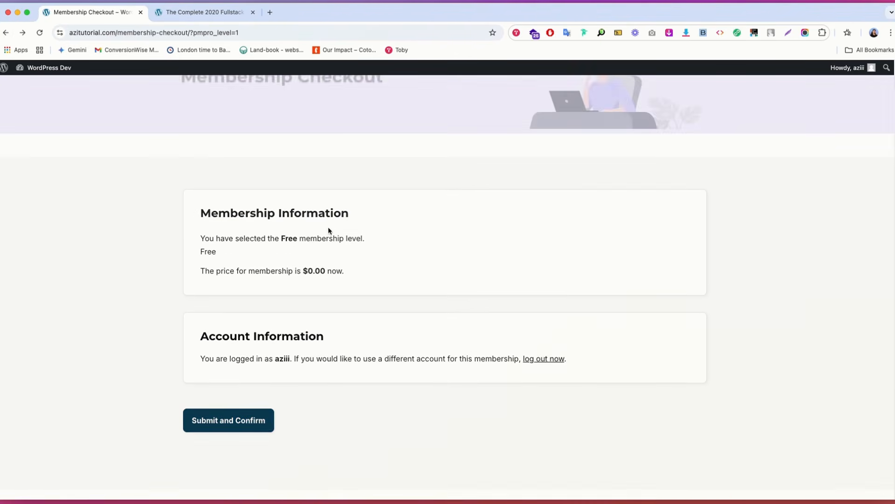
scroll(281, 279, "down", 3)
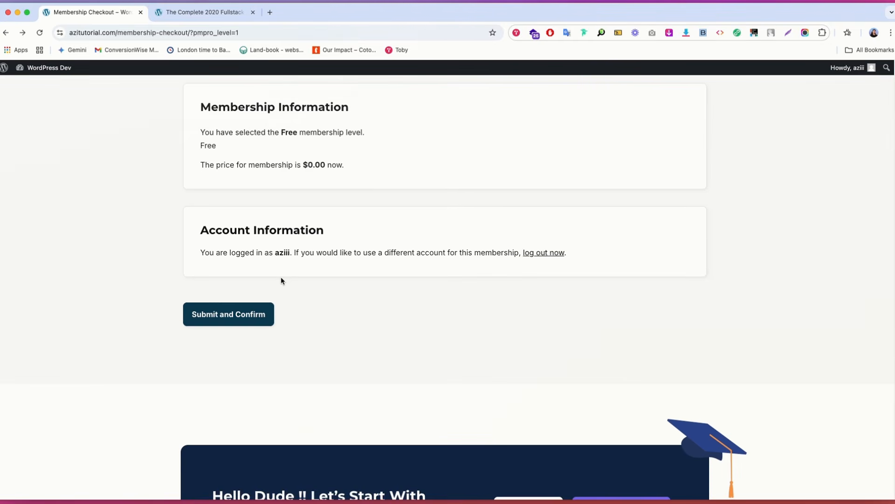
left_click(8, 12)
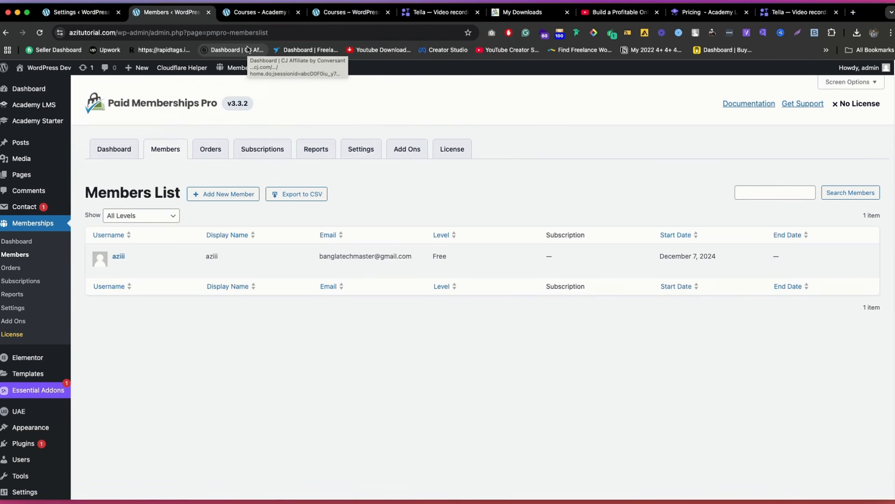
Step: Switch to the Academy LMS course editor in the admin browser and open the public site in a new tab
left_click(255, 12)
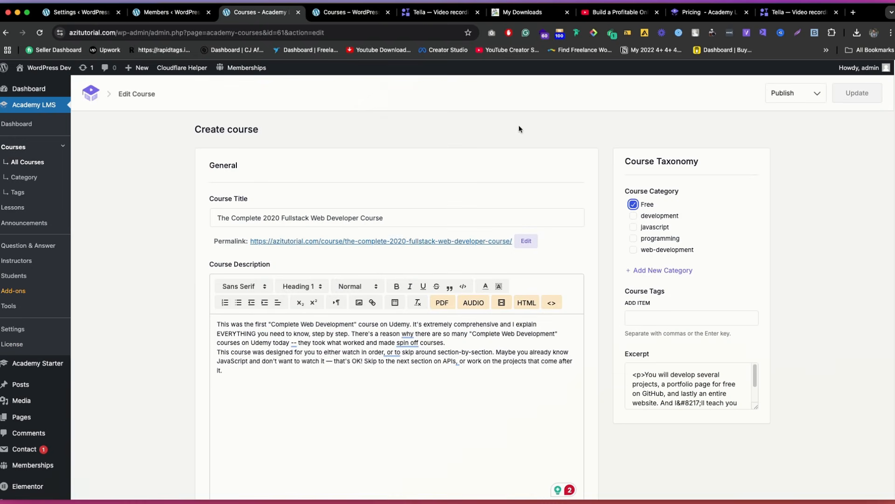
mouse_move(31, 68)
left_click(30, 84, "super")
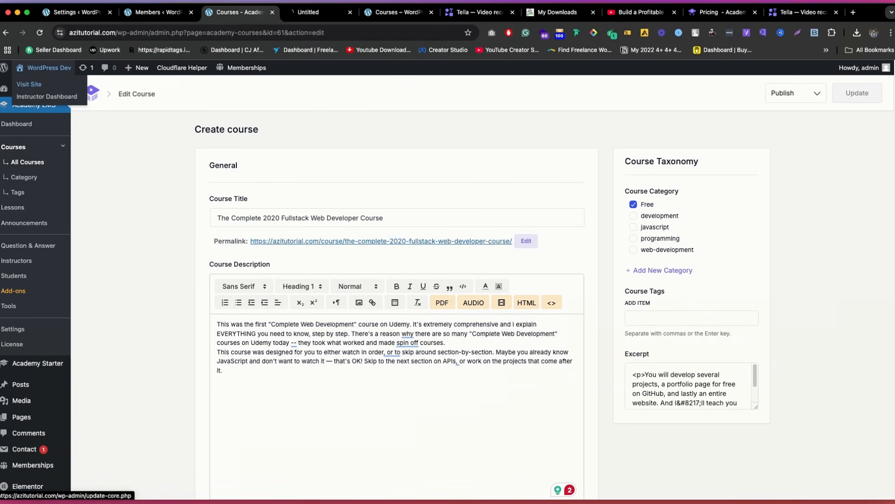
left_click(322, 12)
Step: Look through the online course website video and its description on YouTube, and the related Udemy instructor page's courses
left_click(641, 12)
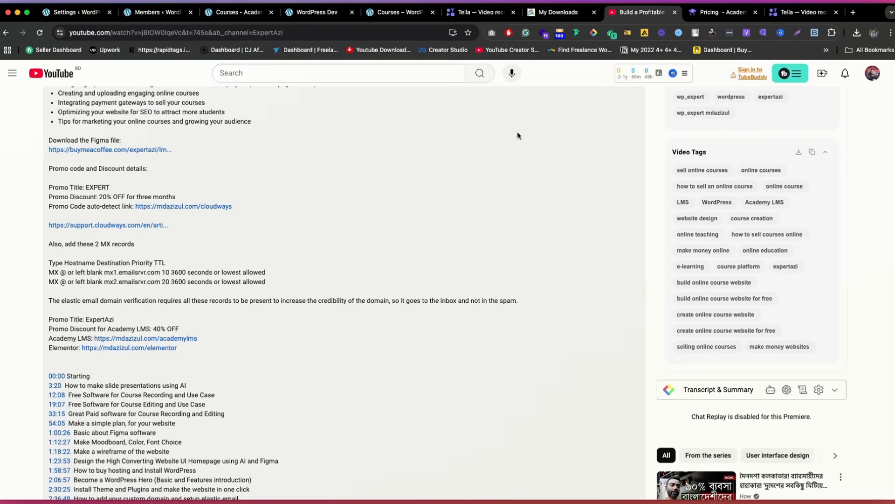
scroll(369, 256, "up", 2)
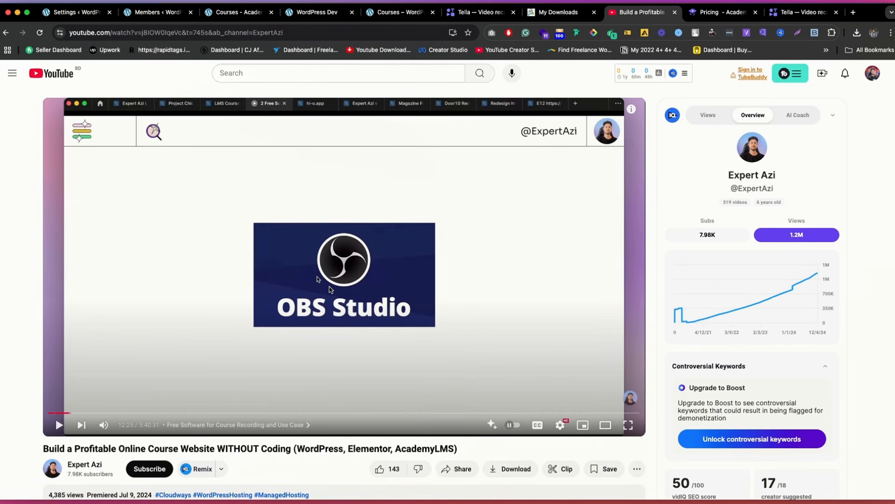
scroll(383, 258, "down", 8)
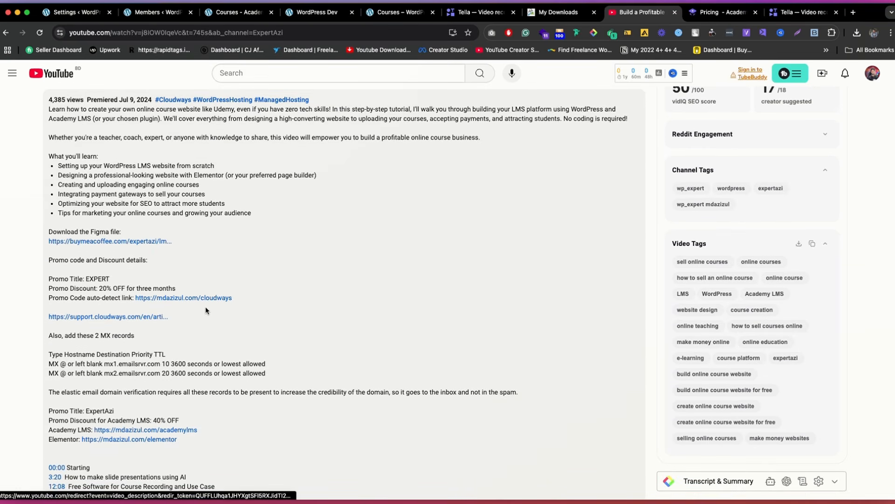
scroll(206, 306, "up", 5)
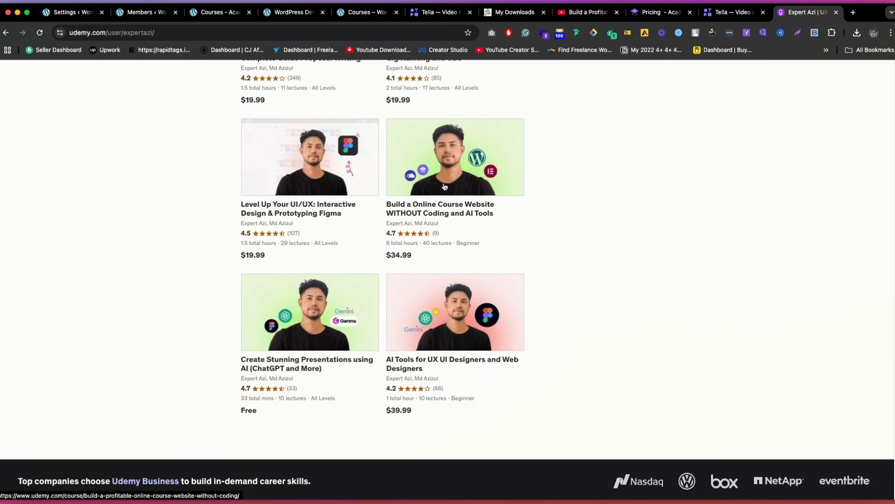
scroll(476, 176, "up", 1)
scroll(481, 218, "up", 3)
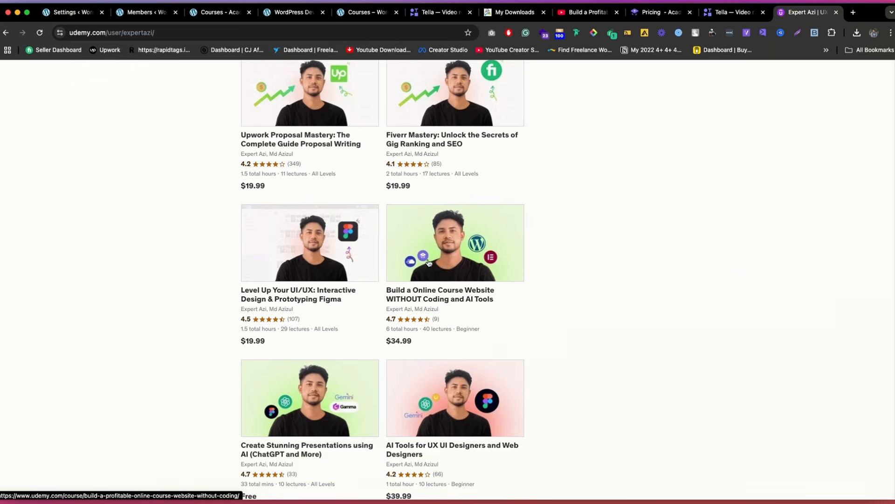
left_click(221, 12)
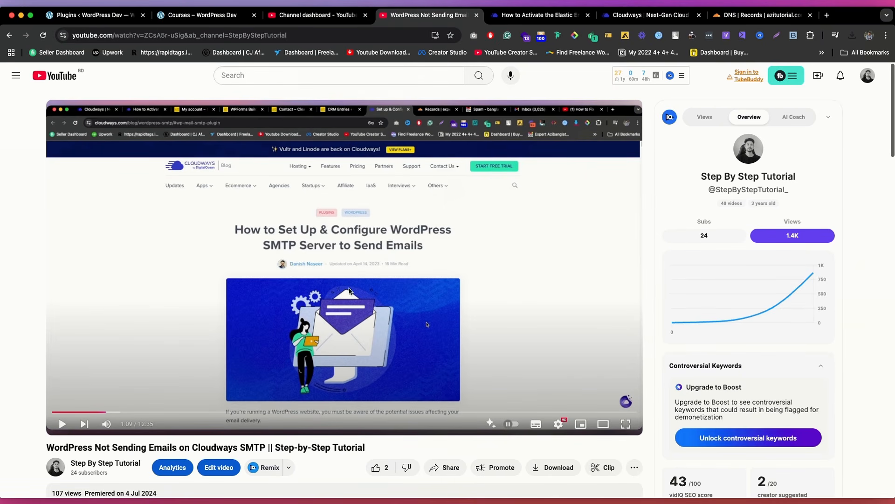
Step: Look over the description of the YouTube tutorial on WordPress not sending emails on Cloudways SMTP
scroll(224, 270, "down", 3)
scroll(180, 434, "down", 3)
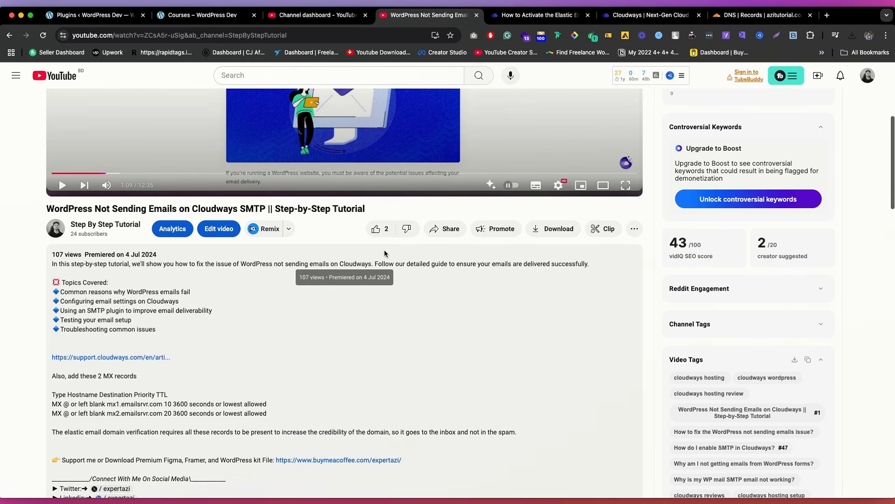
scroll(395, 185, "up", 2)
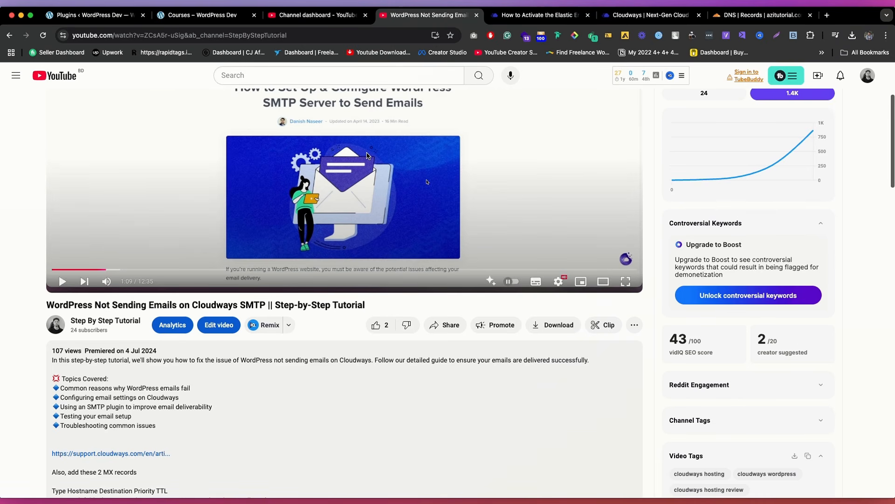
scroll(387, 187, "up", 3)
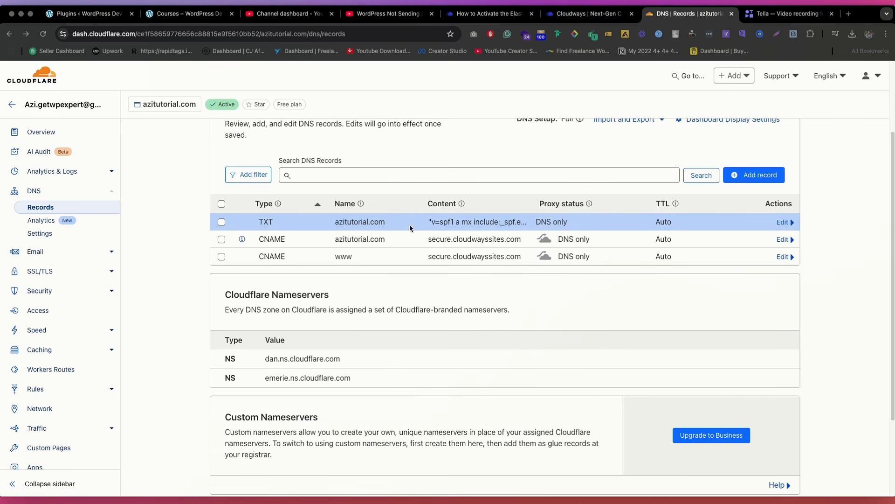
Step: Switch to the Cloudways Elastic Email article and read its SPF record values, subdomain instructions and tips
left_click(492, 14)
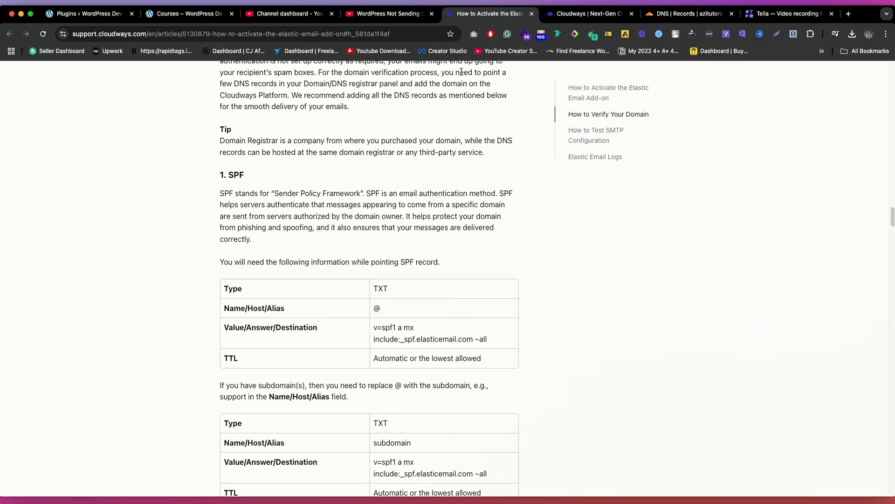
scroll(413, 284, "down", 5)
scroll(344, 264, "up", 2)
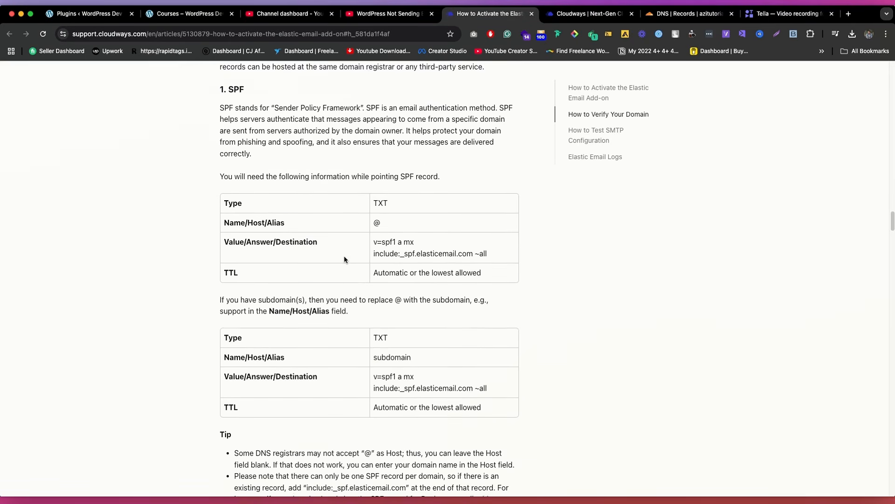
scroll(299, 196, "down", 1)
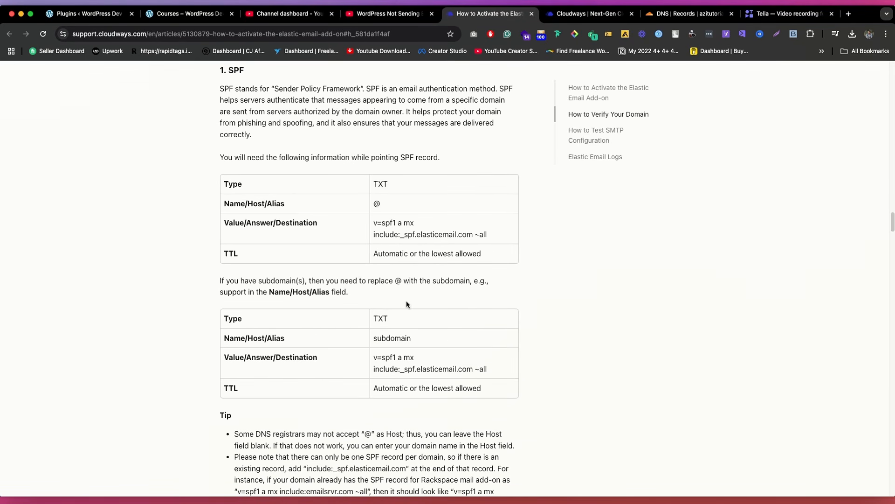
scroll(406, 304, "down", 1)
left_click_drag(326, 259, 444, 269)
scroll(373, 261, "down", 5)
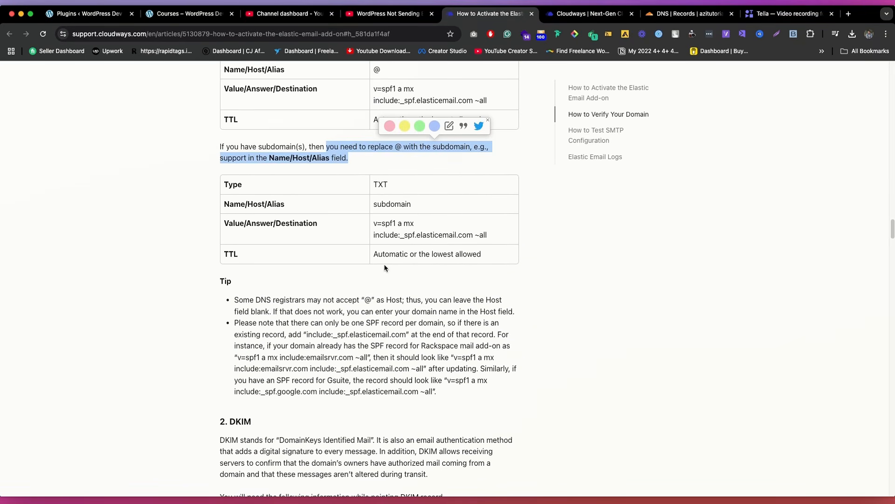
scroll(385, 268, "down", 5)
scroll(419, 210, "up", 4)
scroll(440, 176, "down", 1)
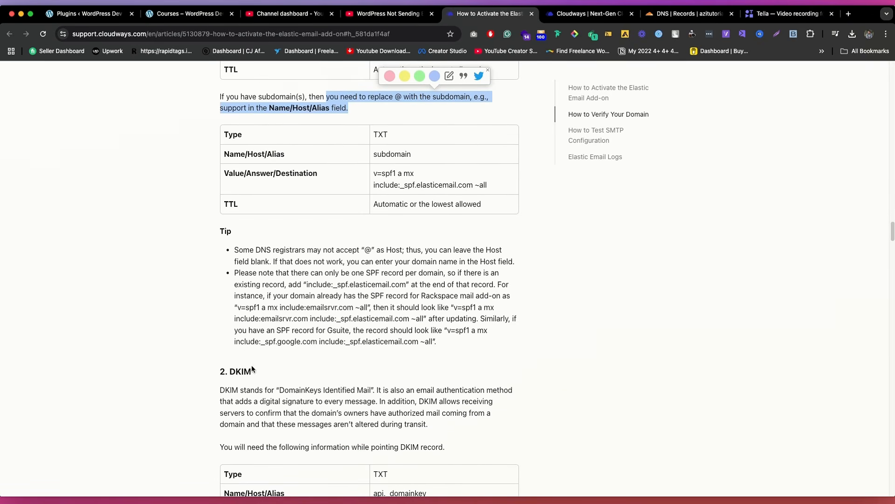
Step: Review the article's SPF, DKIM and Tracking sections, and highlight the DKIM record's TXT value
double_click(243, 371)
scroll(269, 173, "up", 10)
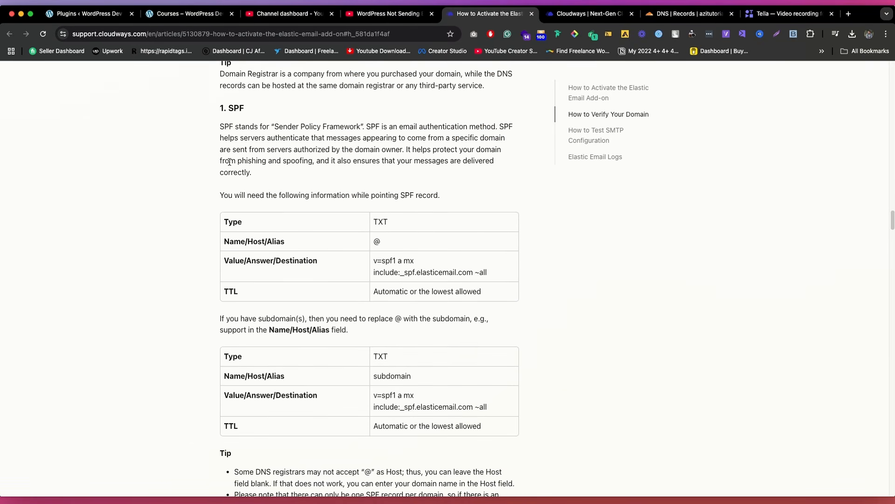
double_click(238, 108)
scroll(243, 140, "down", 10)
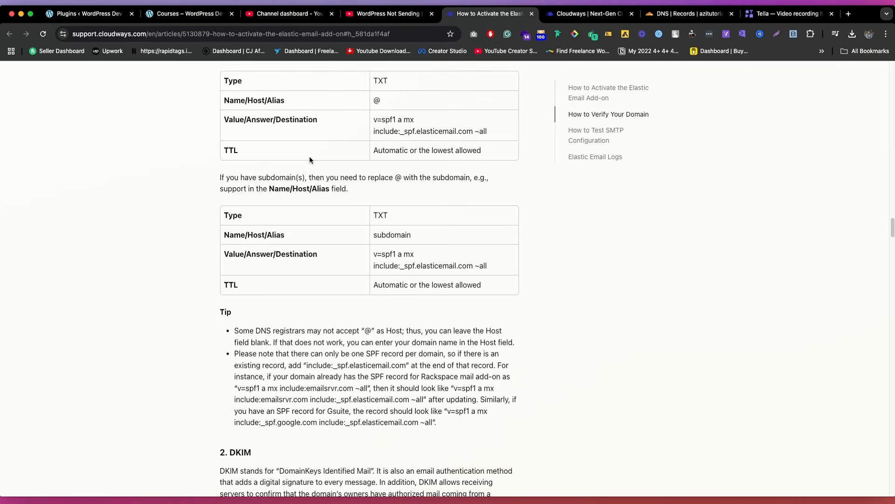
double_click(245, 185)
scroll(304, 214, "down", 10)
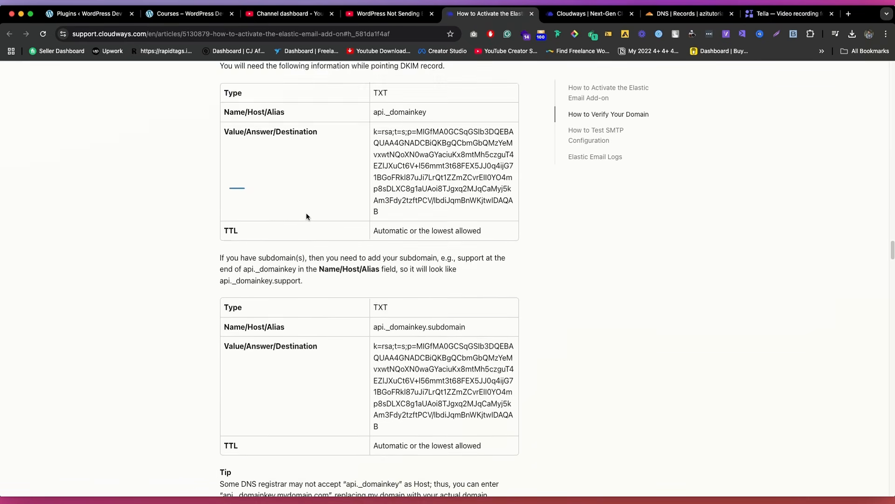
left_click(206, 250)
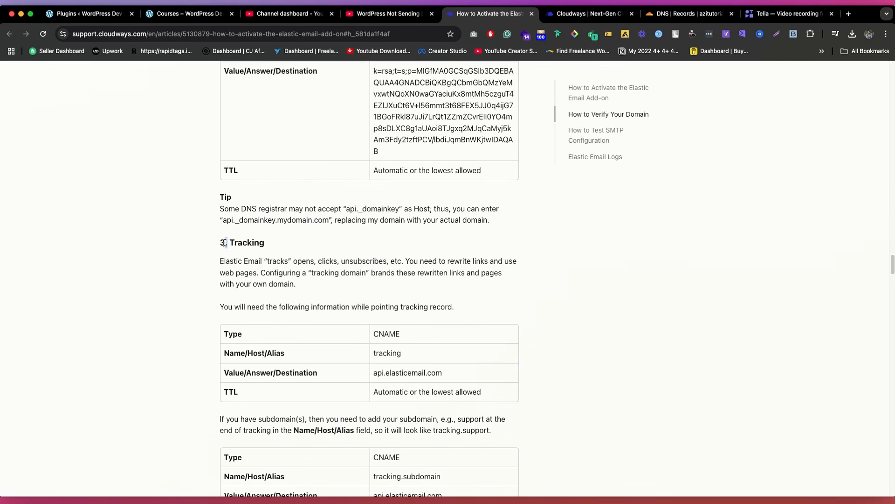
triple_click(226, 242)
scroll(332, 184, "up", 6)
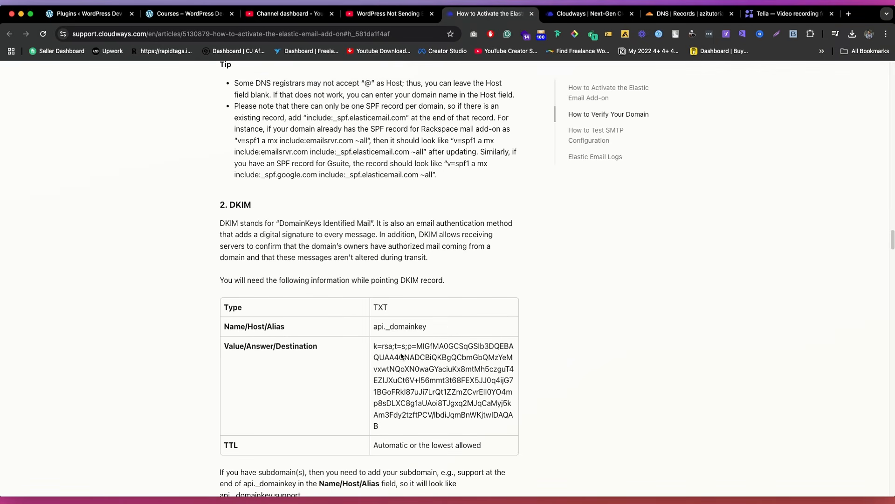
scroll(422, 326, "down", 1)
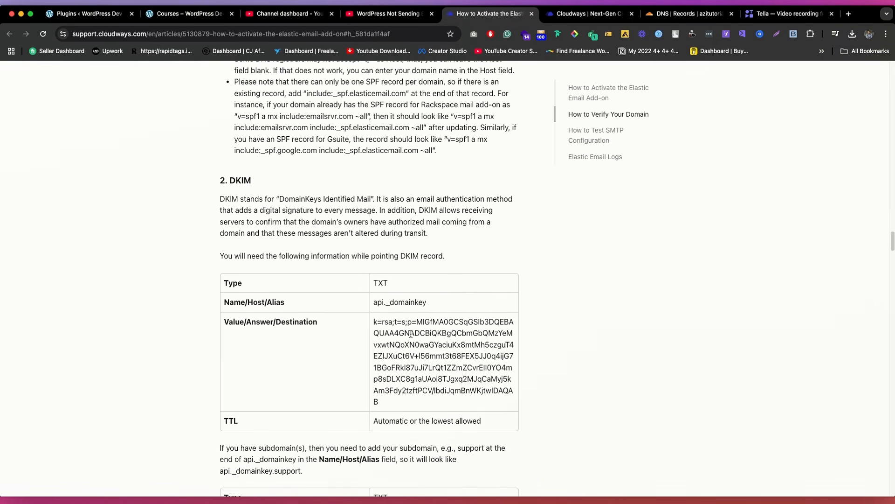
triple_click(411, 334)
scroll(272, 294, "down", 5)
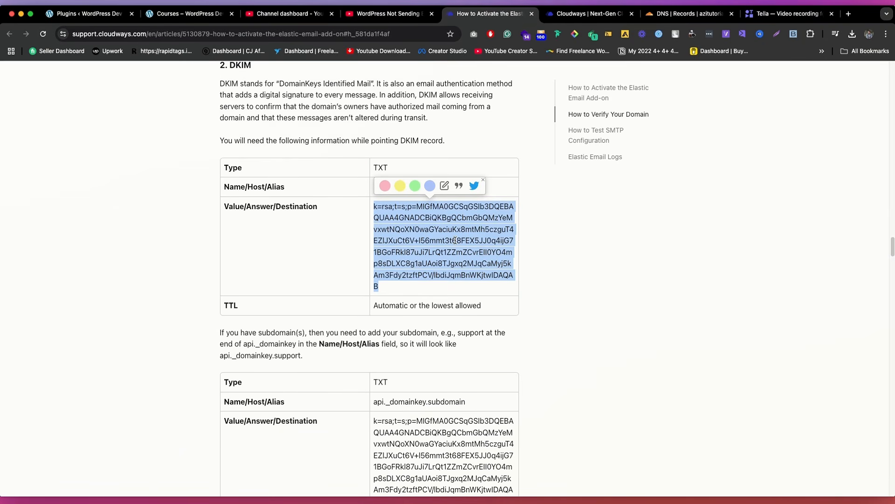
left_click(349, 225)
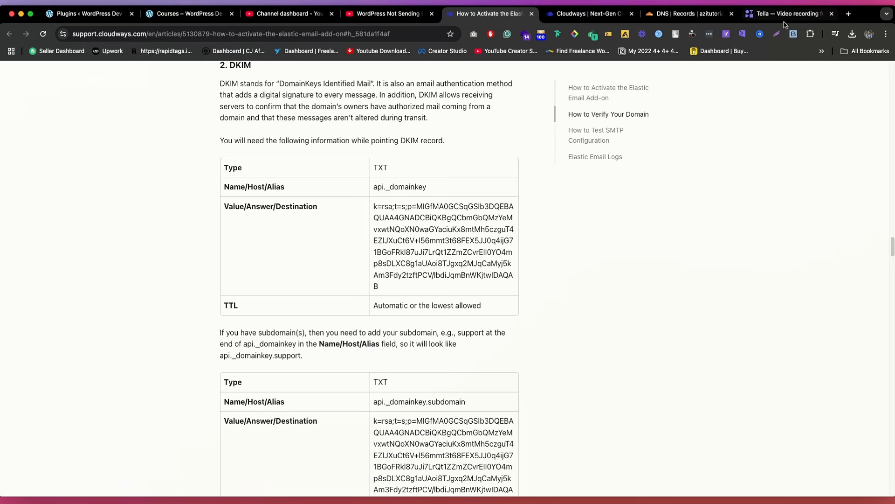
Step: Switch to the azitutorial.com DNS records in Cloudflare and start a new TXT record with the copied DKIM value as its content
left_click(654, 15)
left_click(752, 173)
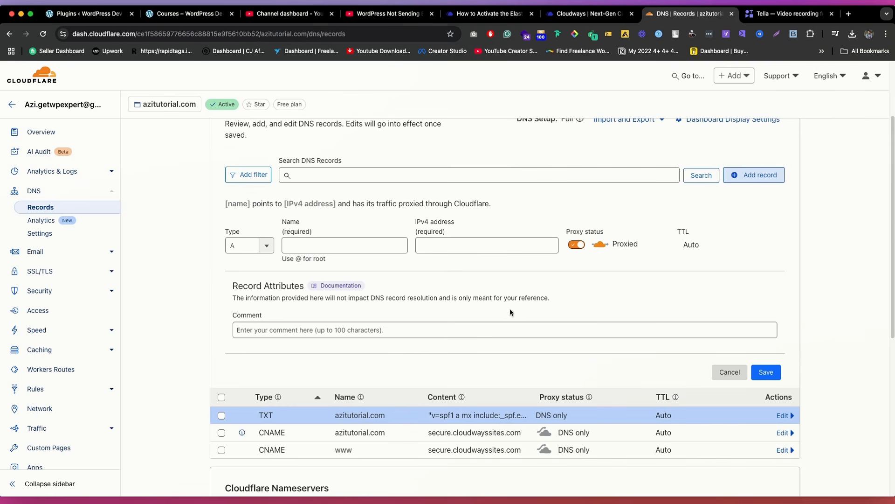
left_click(252, 243)
type("txt")
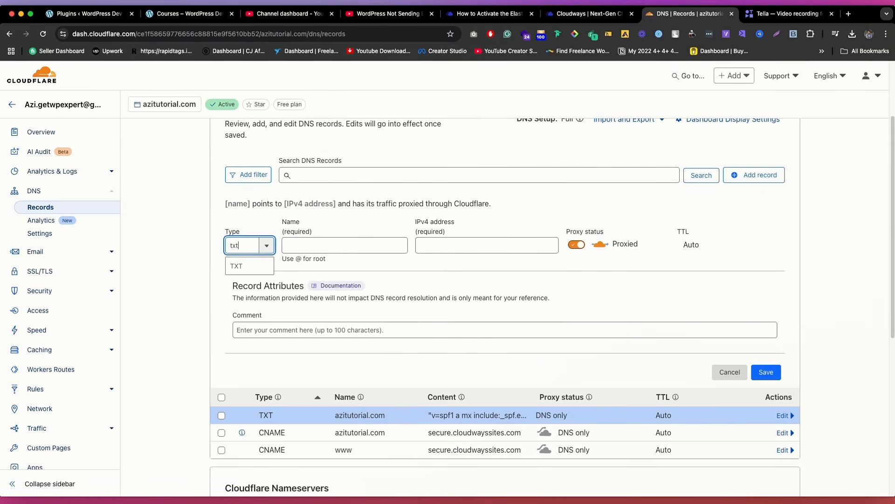
left_click(250, 266)
left_click(305, 316)
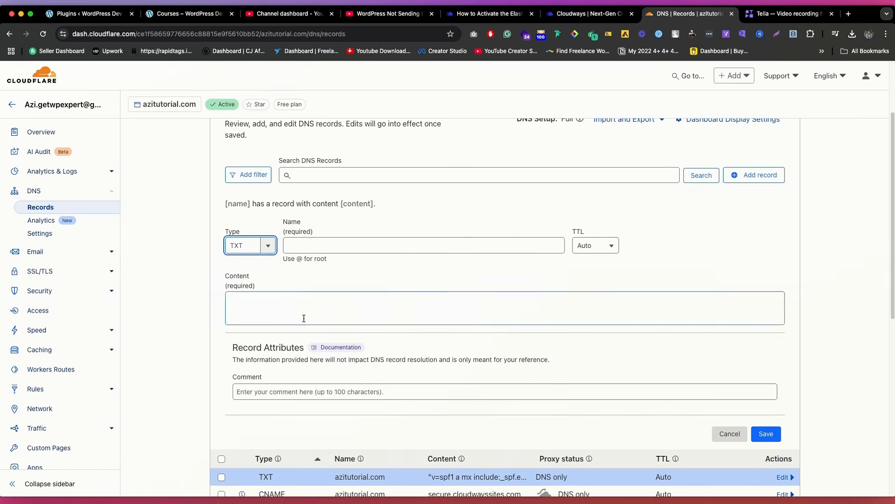
type("k=rsa;t=s;p=MIGfMA0GCSqGSIb3DQEBAQUAA4GNADCBiQKBgQCbmGbQMzYeMvxwtNQoXN0waGYaciuKx8mtMh5czguT4EZIJXuCt6V+I56mmt3t68FEX5JJ0q4ijG71BGoFRkI87uJi7LrQt1ZZmZCvrEII0YO4mp8sDLXC8g1aUAoi8TJgxq2MJqCaMyj5kAm3Fdy2tzftPCV/lbdiJqmBnWKjtwIDAQAB")
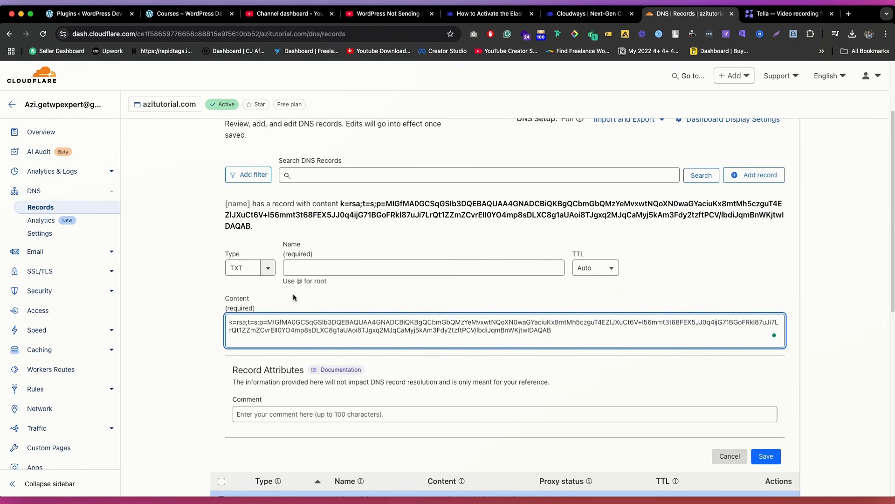
Step: Copy the DKIM host api._domainkey from the Cloudways article, use it as the new TXT record's name, and save the record
left_click(487, 13)
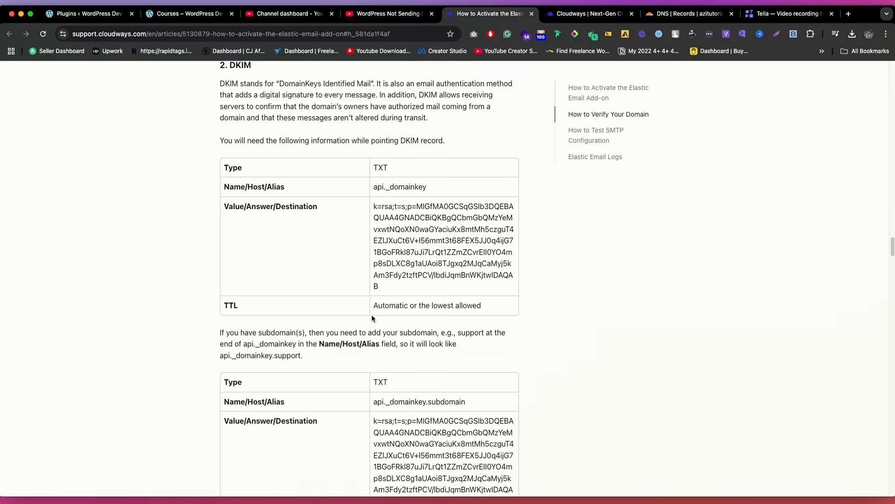
triple_click(397, 186)
key("super+c")
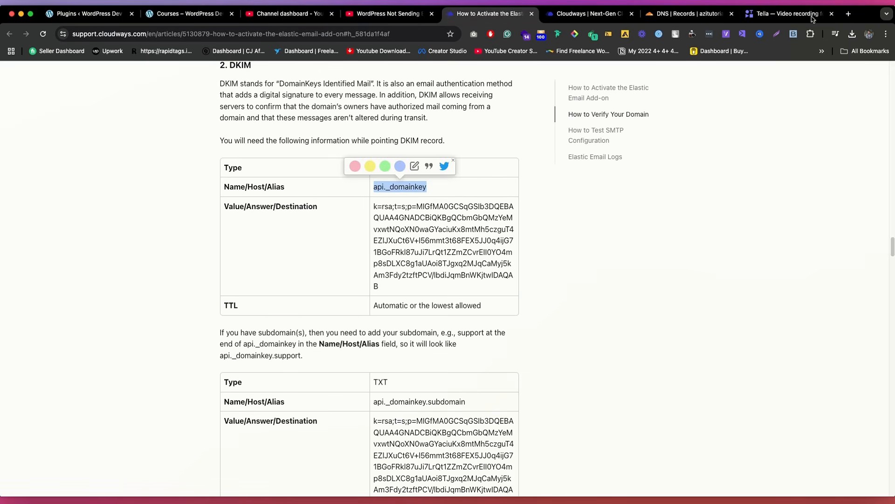
left_click(685, 16)
left_click(325, 268)
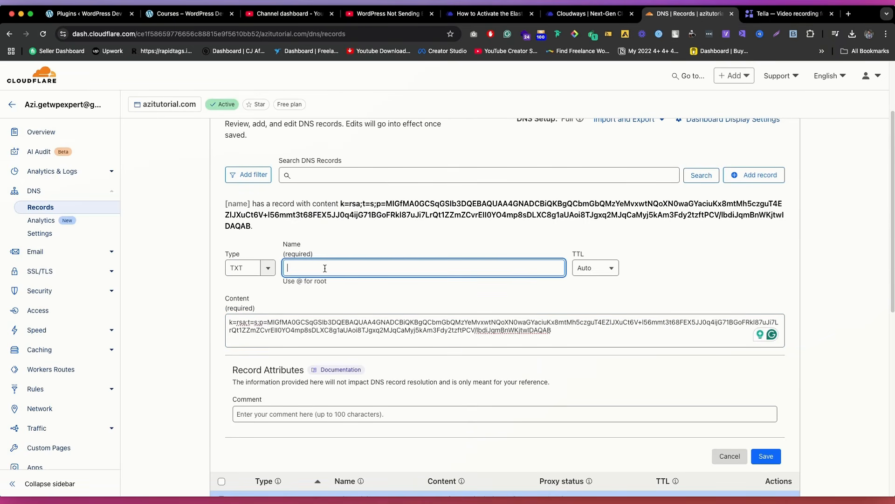
key("super+v")
left_click(769, 456)
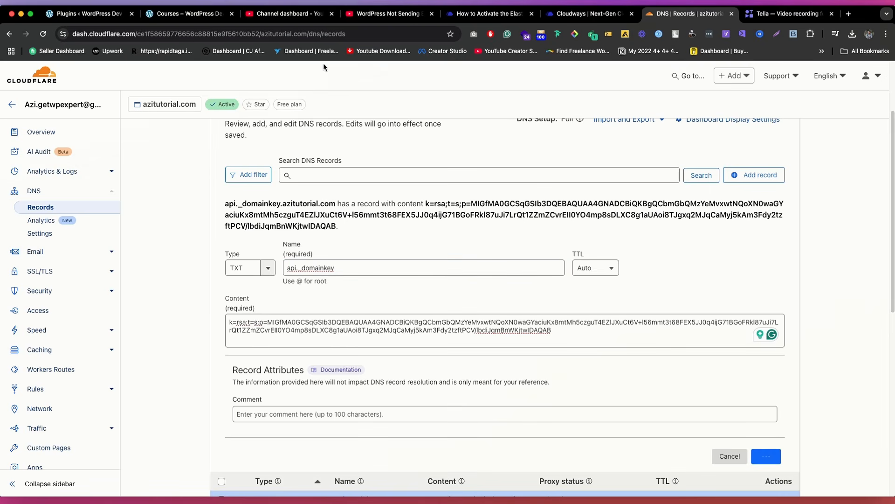
Step: Return to the Cloudways article and copy the Tracking record's destination value, api.elasticemail.com
left_click(490, 13)
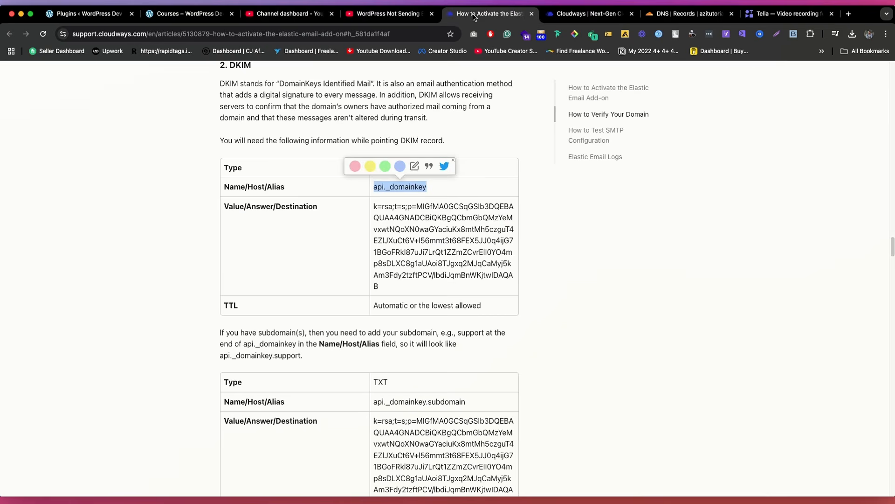
scroll(379, 257, "down", 6)
double_click(404, 360)
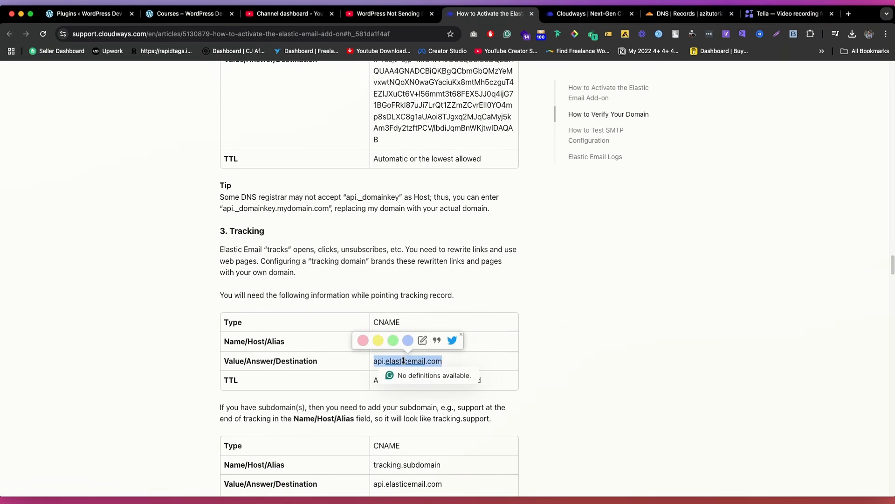
left_click(369, 328)
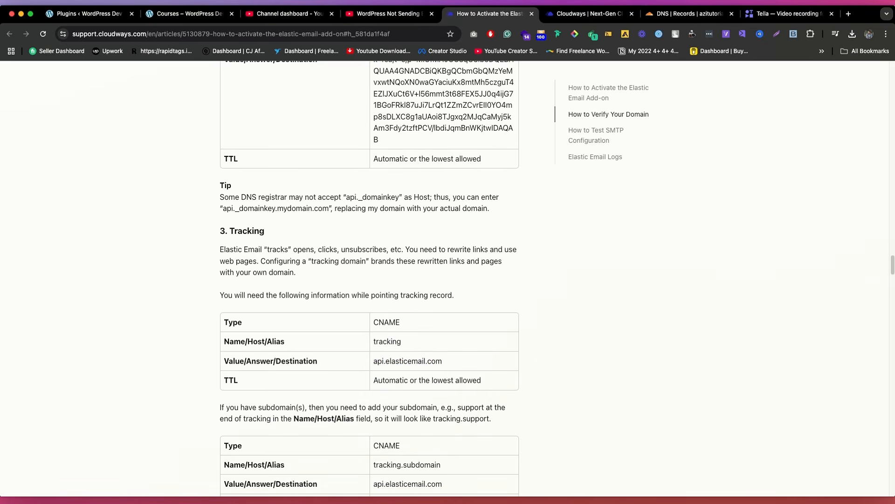
Step: Add a CNAME record named tracking with target api.elasticemail.com to the Cloudflare DNS records
left_click(690, 14)
left_click(764, 175)
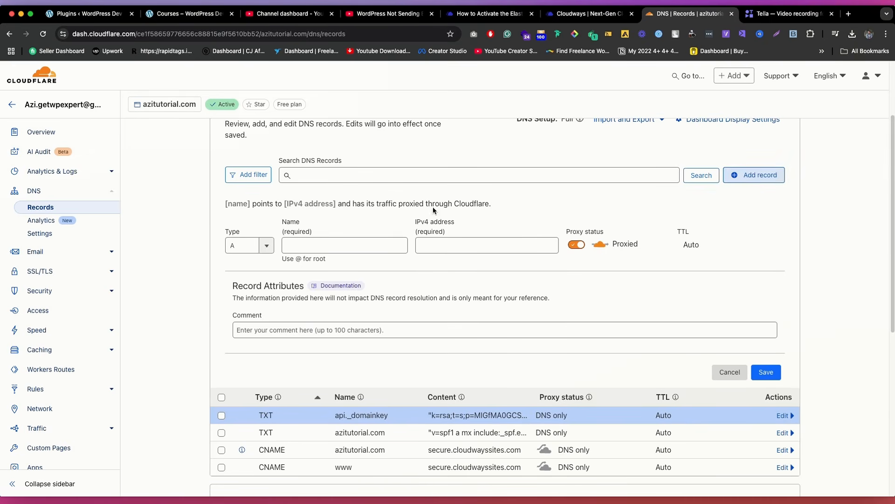
left_click(247, 246)
type("cn")
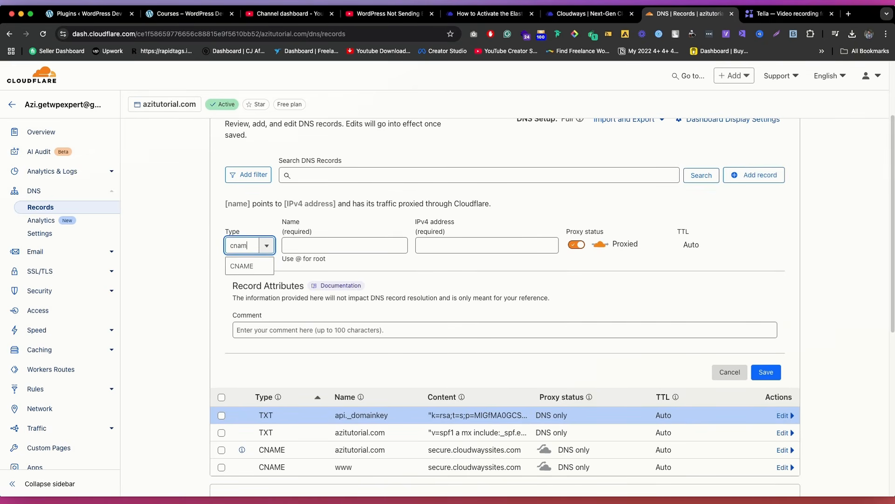
type("am")
key("Return")
left_click(420, 243)
type("tracking")
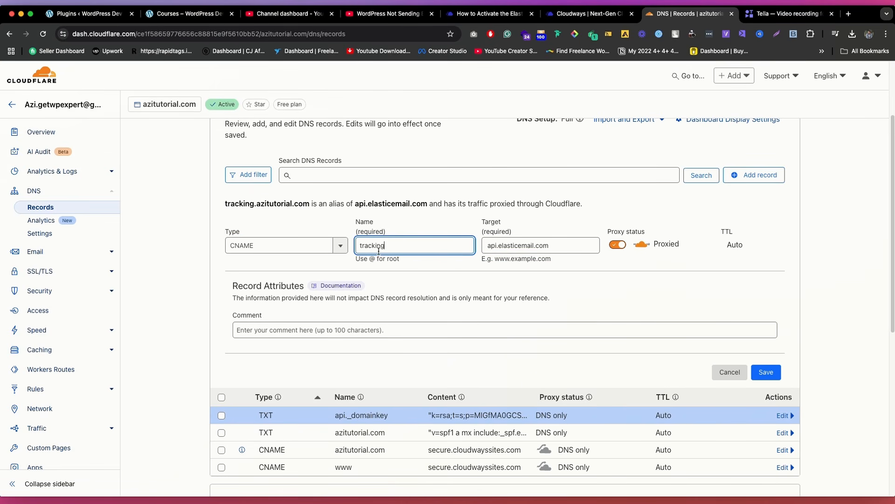
left_click(765, 371)
Step: Copy the article's Option 1 DMARC value and add a Cloudflare TXT record named _dmarc with content v=DMARC1; p=none;
left_click(490, 13)
scroll(316, 198, "up", 3)
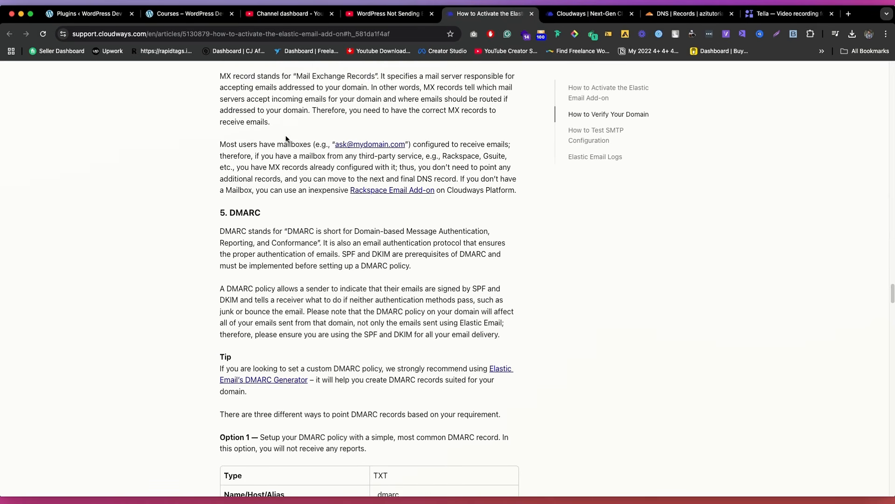
scroll(285, 140, "down", 3)
scroll(289, 159, "up", 2)
scroll(301, 207, "down", 2)
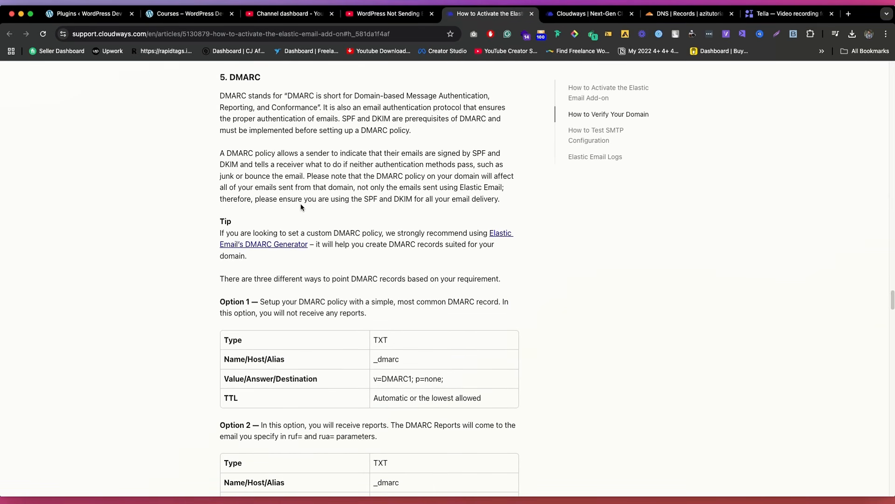
triple_click(409, 380)
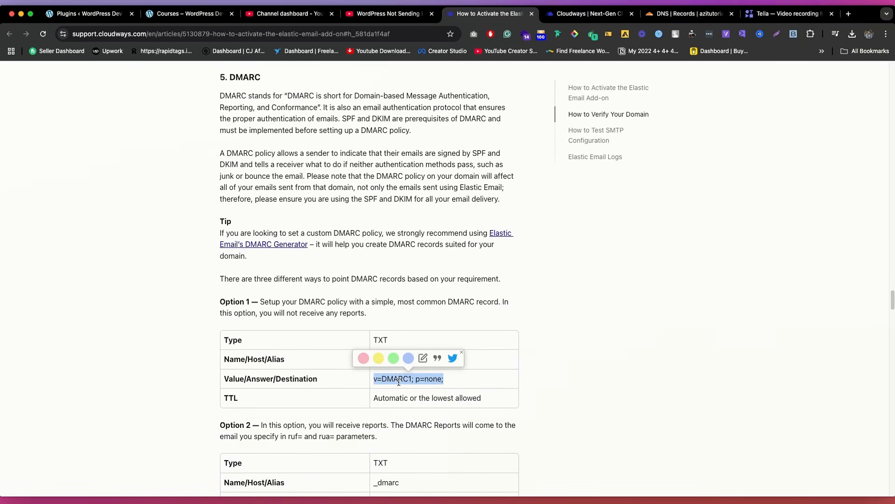
left_click(686, 14)
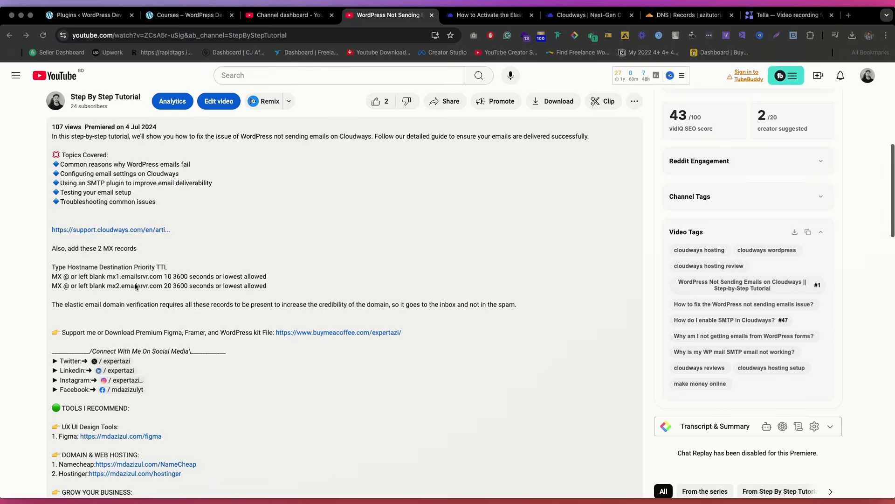
Step: Copy mx1.emailsrvr.com from the YouTube description and add a Cloudflare MX record for @ with that mail server, TTL Auto and priority 10
left_click(150, 286)
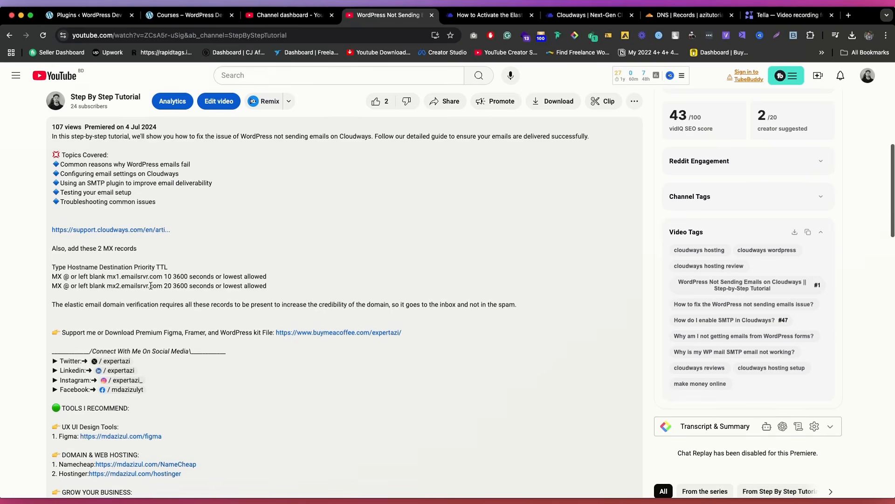
left_click_drag(161, 276, 107, 275)
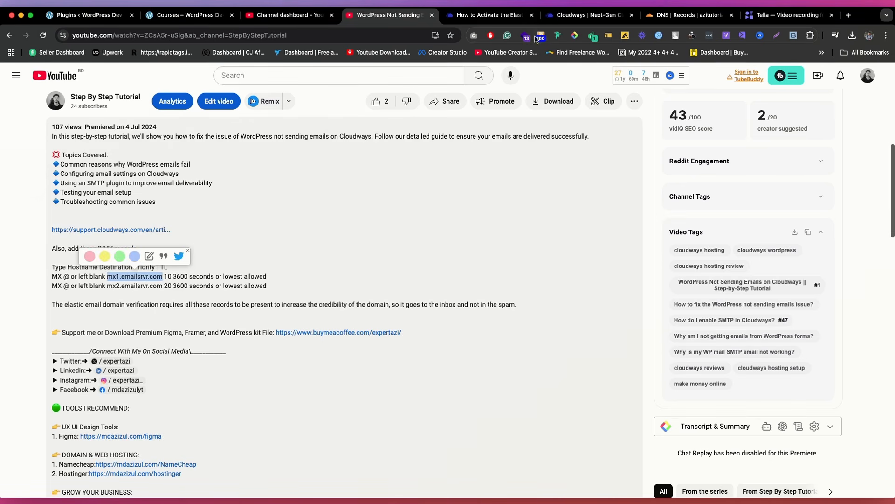
left_click(686, 15)
left_click(759, 179)
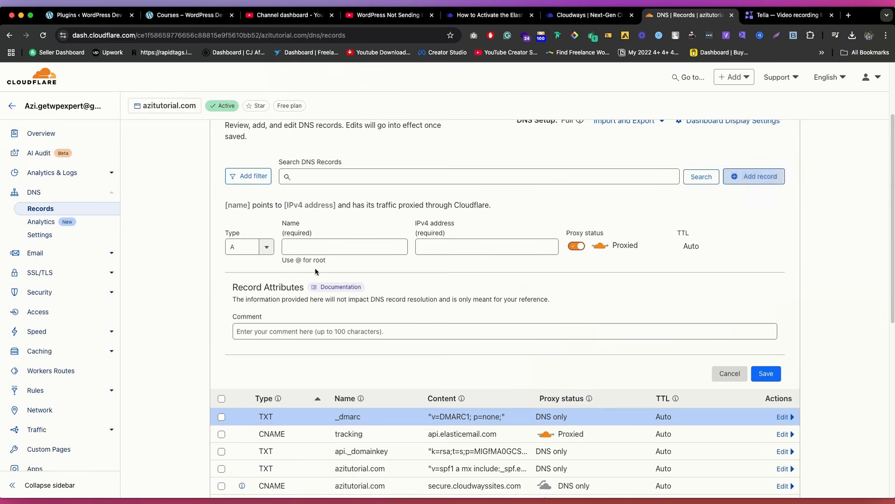
left_click(256, 247)
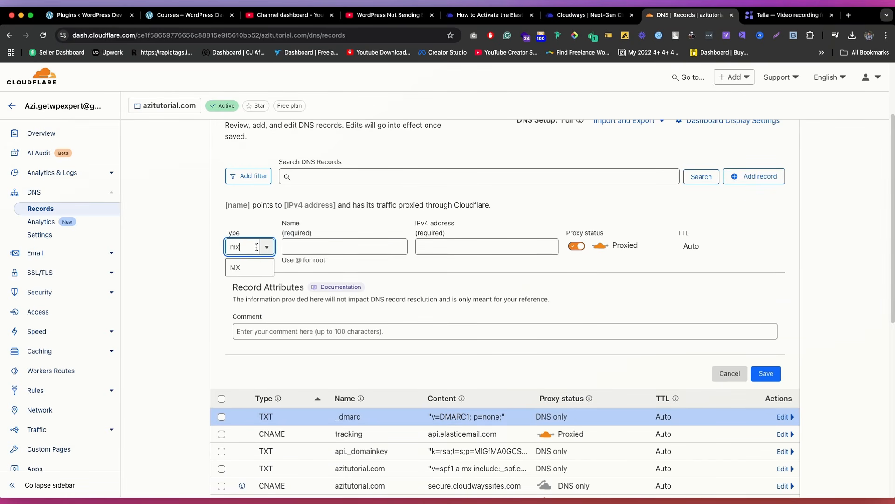
left_click(318, 243)
type("@")
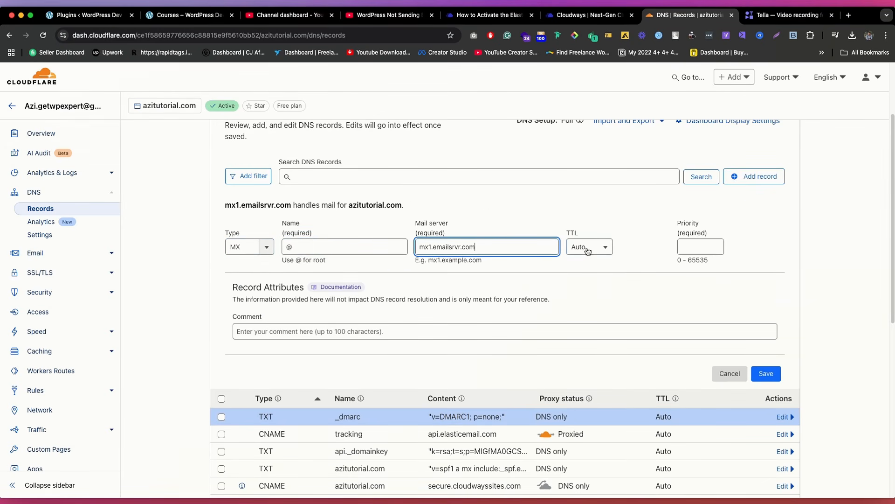
left_click(591, 249)
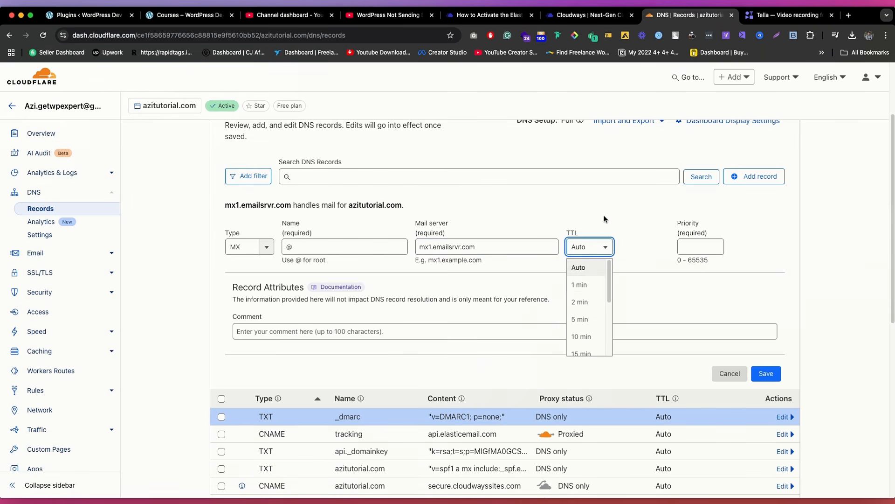
left_click(578, 267)
left_click(697, 245)
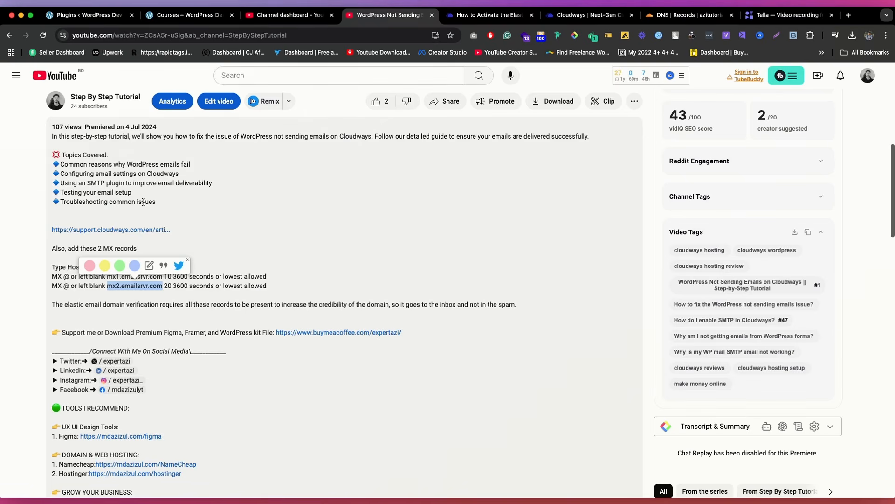
Step: Start a second MX record in Cloudflare with the copied mail server mx2.emailsrvr.com
left_click(688, 15)
scroll(704, 199, "up", 5)
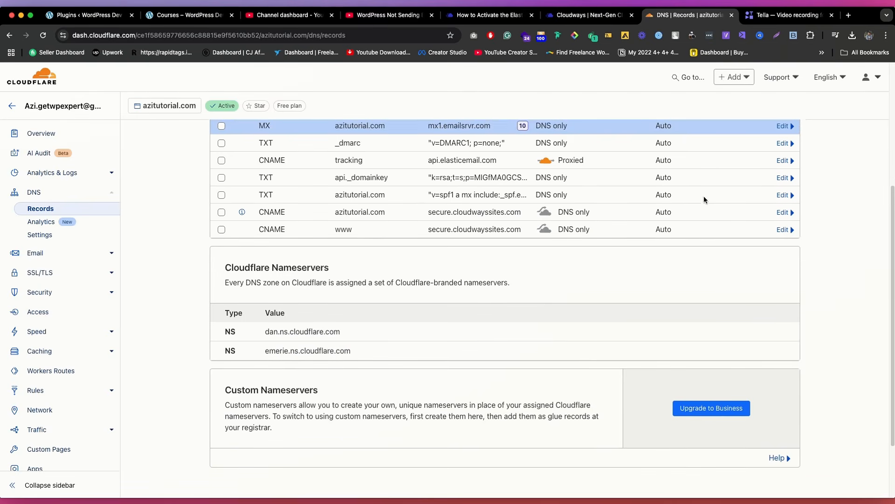
left_click(760, 187)
left_click(341, 258)
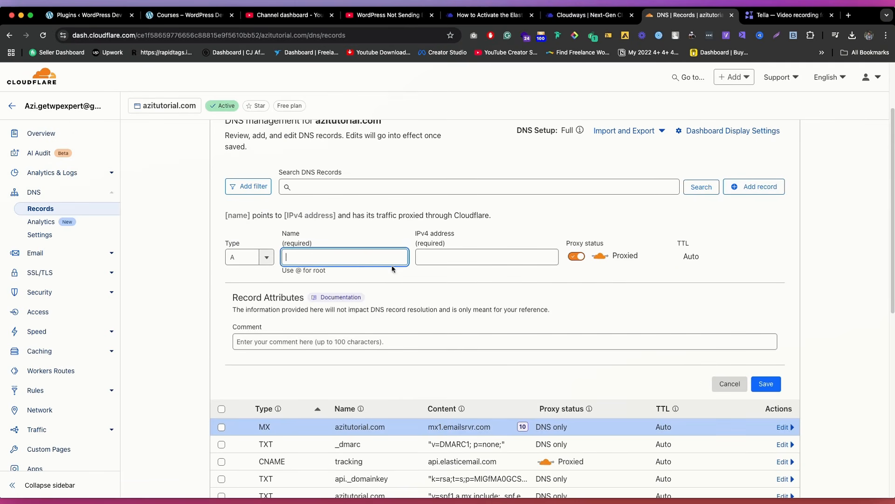
left_click(268, 265)
type("mx")
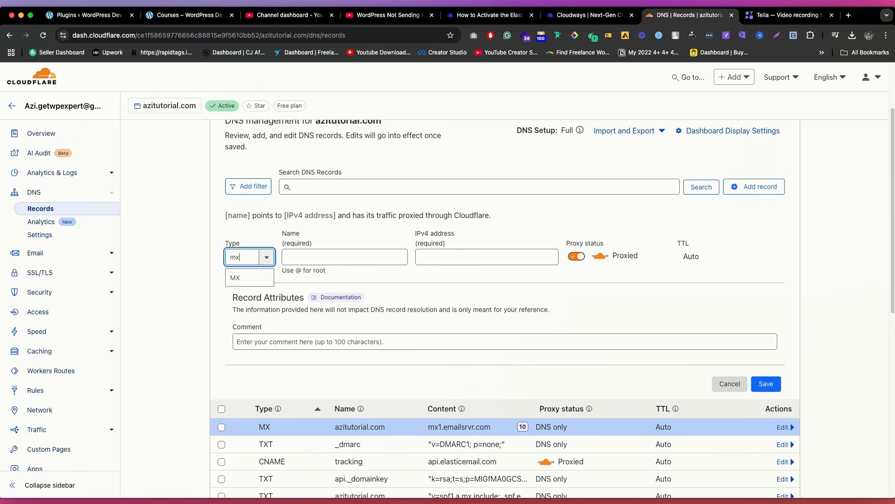
left_click(248, 279)
left_click(425, 256)
type("mx2.emailsrvr.com")
Step: Set the second MX record's name to @ and its priority to 20, and save it
left_click(344, 256)
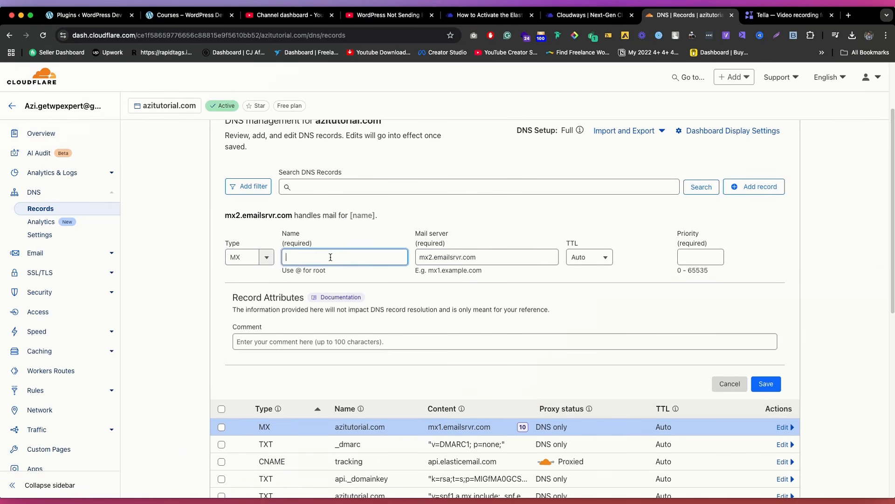
type("@")
left_click(682, 257)
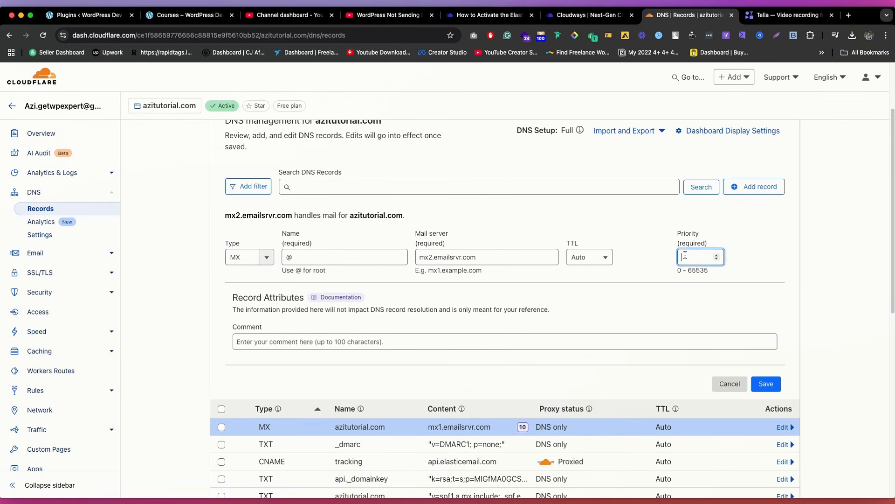
type("20")
scroll(743, 219, "down", 3)
left_click(764, 270)
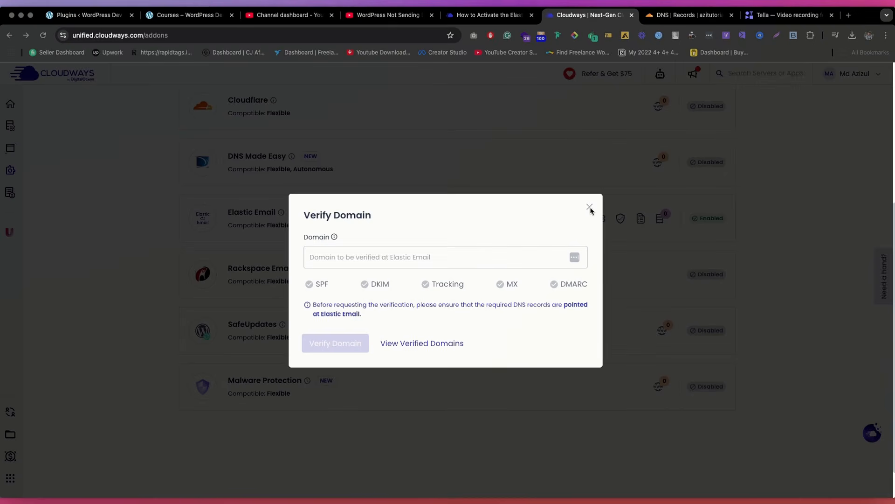
Step: Switch to Cloudways, reopen the Add-ons page, and briefly check Elastic Email's subscription options without changing the plan
left_click(589, 207)
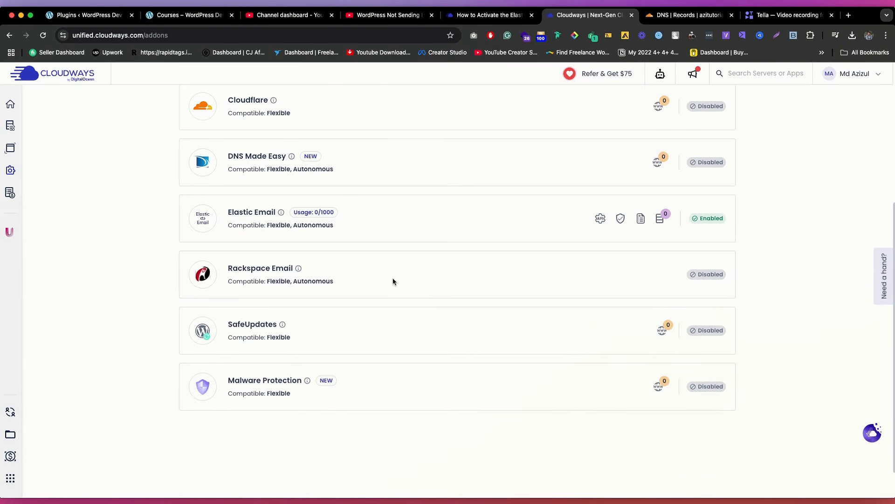
scroll(369, 292, "up", 1)
scroll(369, 292, "down", 1)
scroll(340, 254, "up", 3)
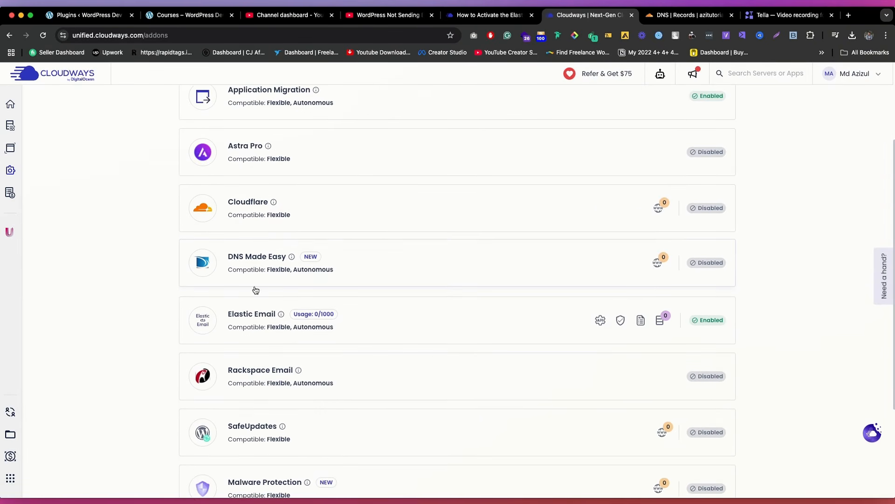
left_click(11, 173)
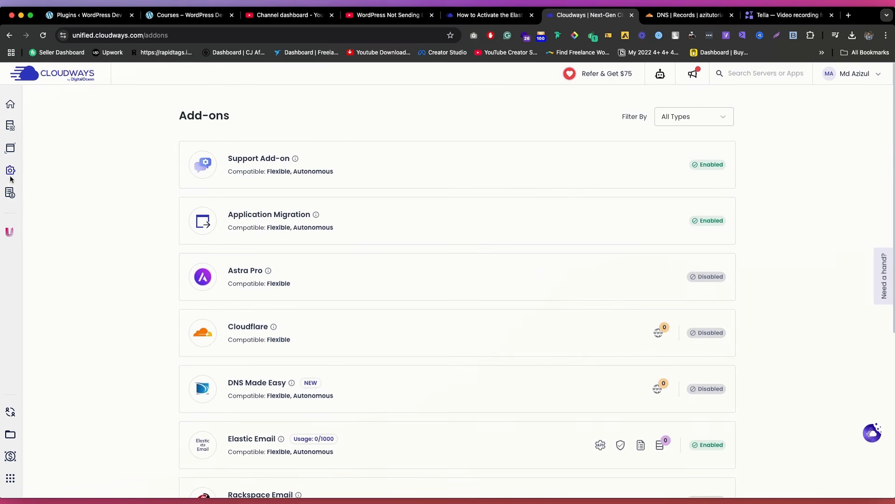
scroll(406, 284, "down", 3)
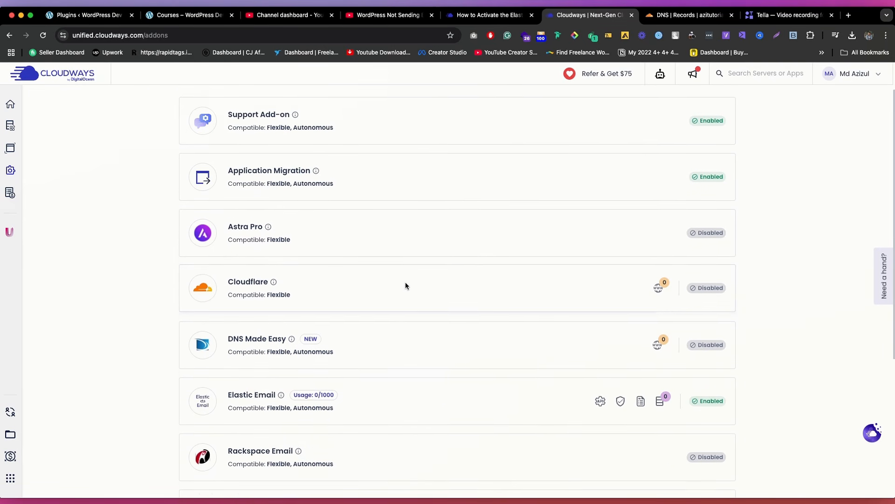
left_click(456, 382)
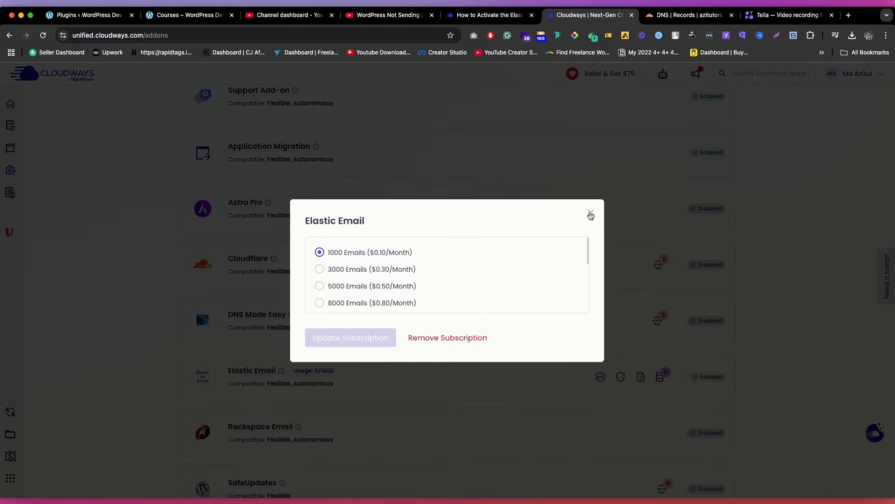
left_click(591, 215)
Step: Request Elastic Email domain verification for azitutorial.com
scroll(605, 310, "down", 4)
left_click(621, 290)
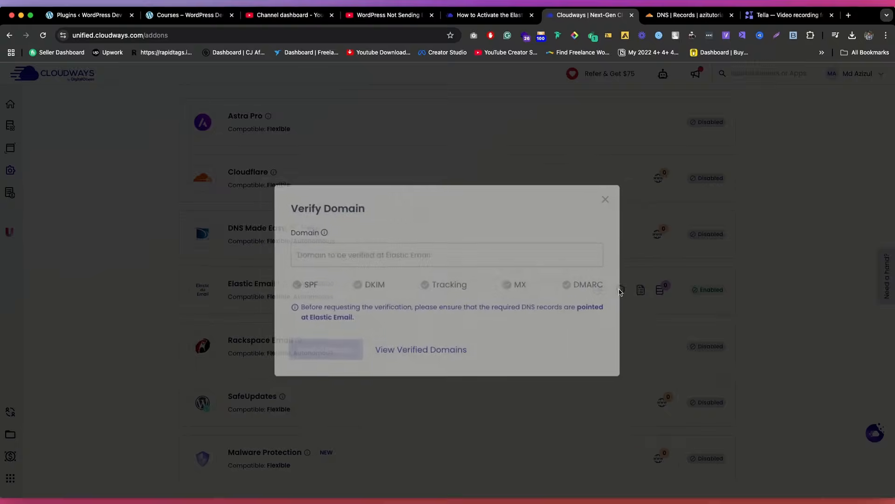
left_click(350, 250)
type("az")
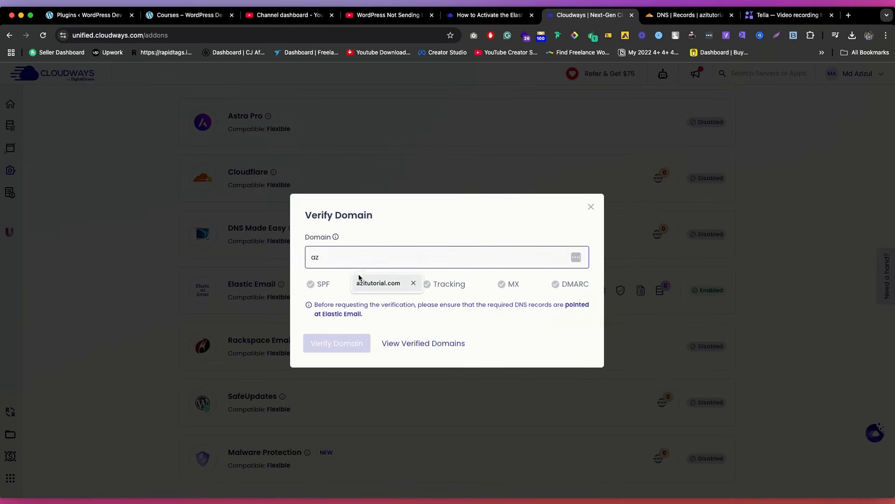
left_click(360, 282)
left_click(334, 343)
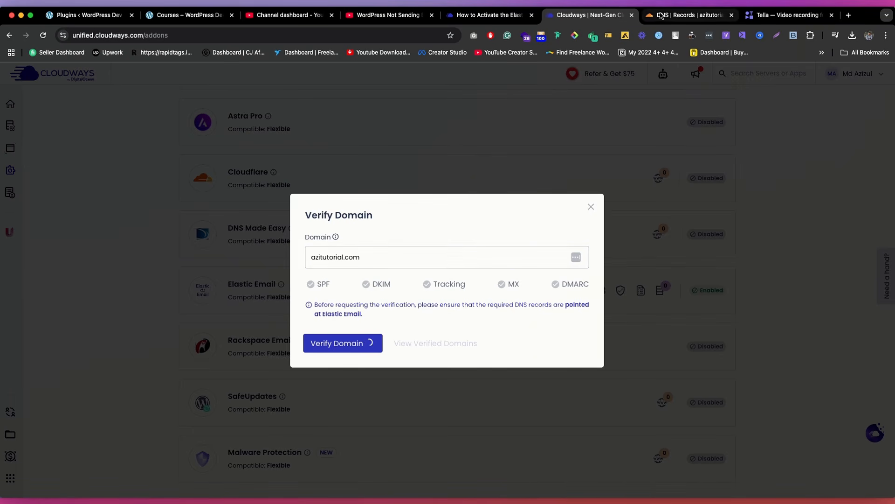
Step: Switch to Cloudflare and set the proxy status of the tracking CNAME record to DNS only
left_click(685, 15)
scroll(472, 242, "up", 1)
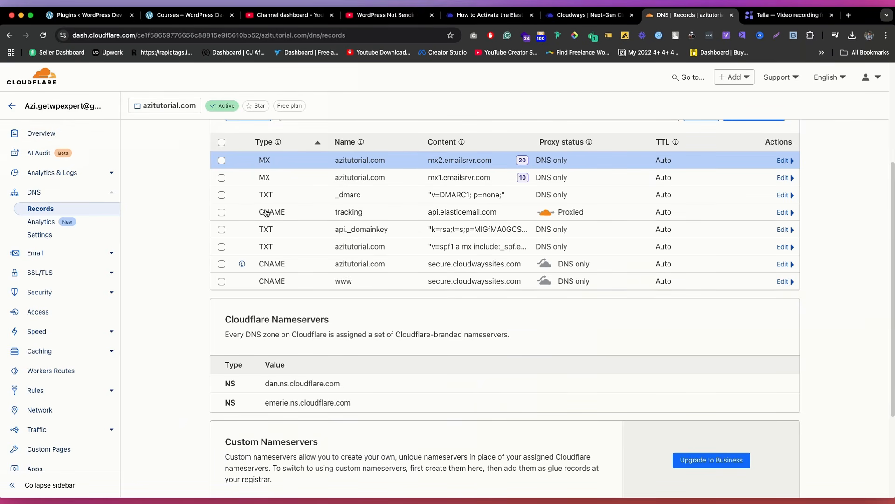
scroll(739, 232, "up", 2)
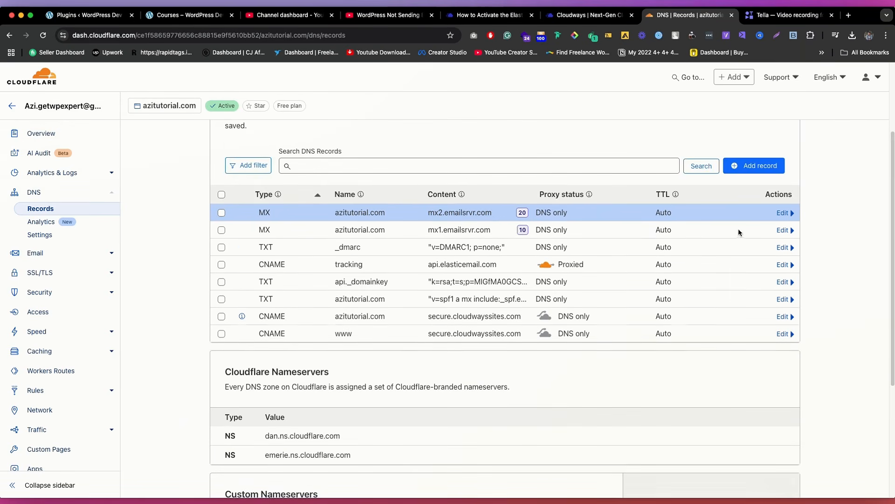
left_click(782, 264)
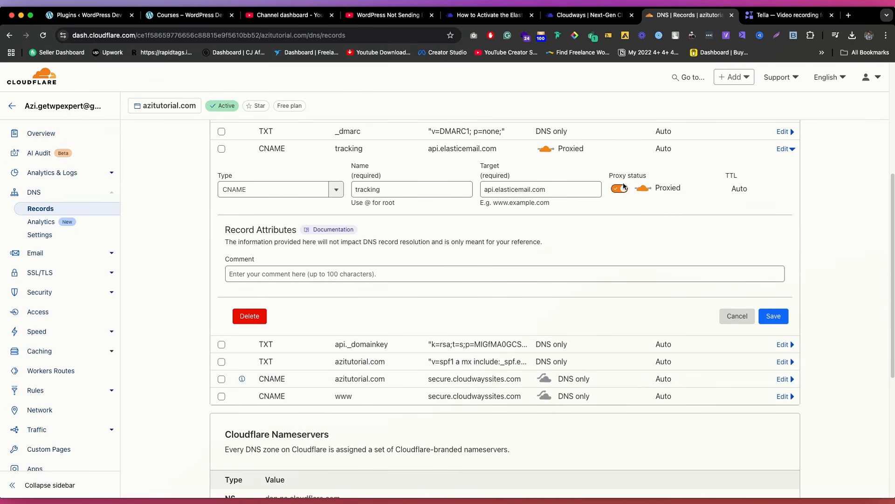
left_click(620, 190)
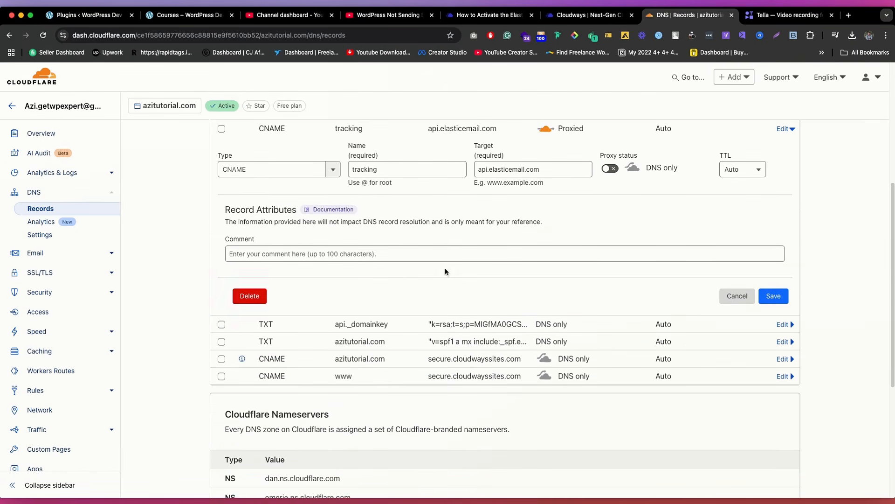
scroll(652, 268, "down", 5)
scroll(652, 268, "up", 5)
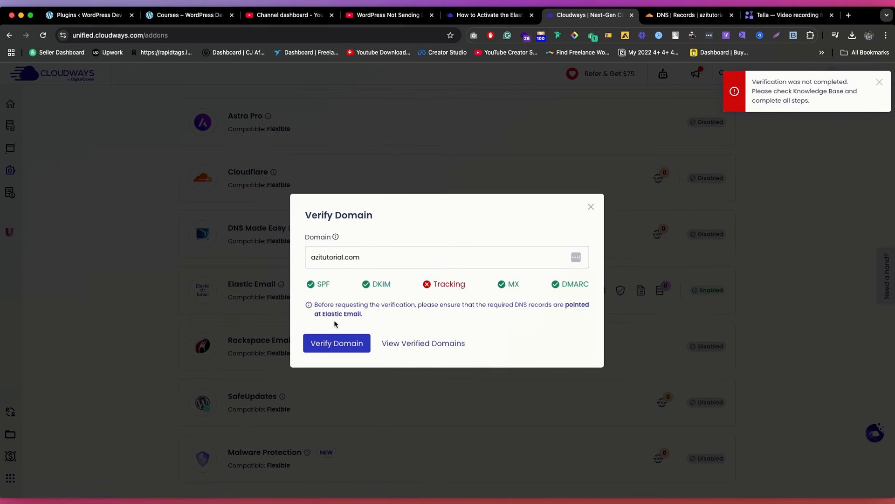
Step: Rerun the Elastic Email verification of azitutorial.com in Cloudways and close the domain status dialog
left_click(337, 343)
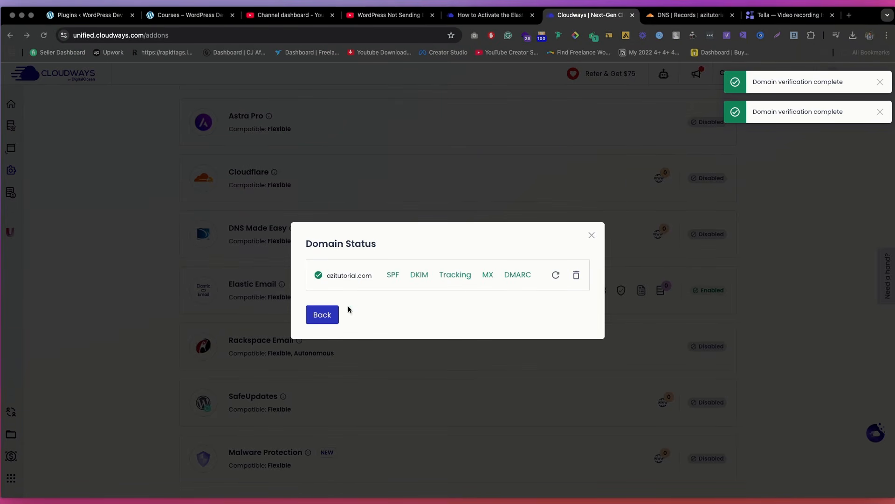
left_click(592, 236)
Step: Search the WordPress plugin directory for smtp, then install and activate WP Mail SMTP by WPForms
left_click(92, 19)
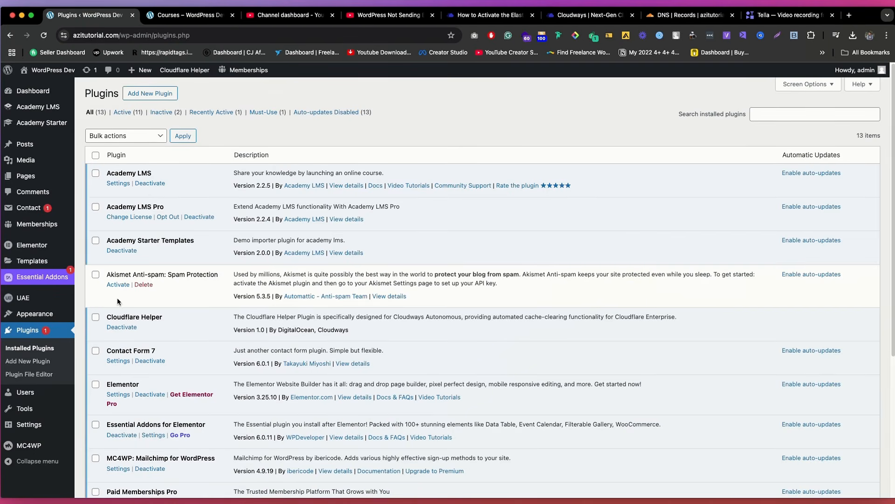
left_click(27, 361)
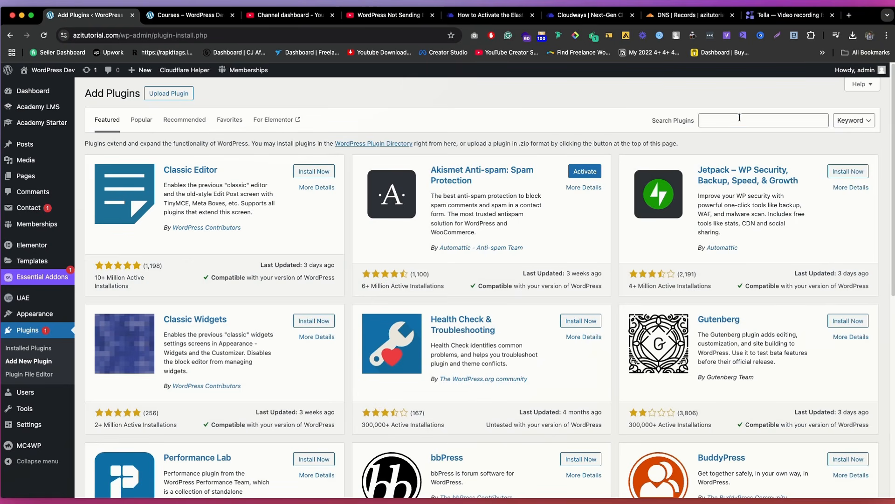
left_click(739, 120)
type("sm")
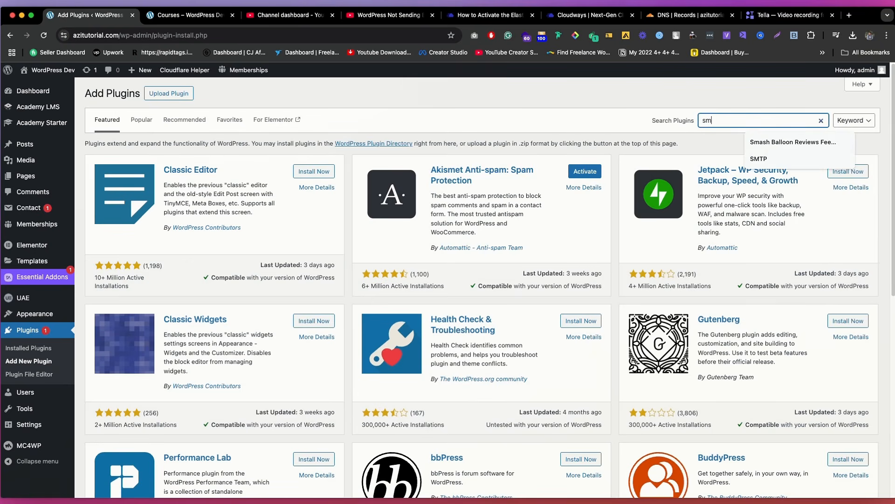
type("tp")
left_click(289, 175)
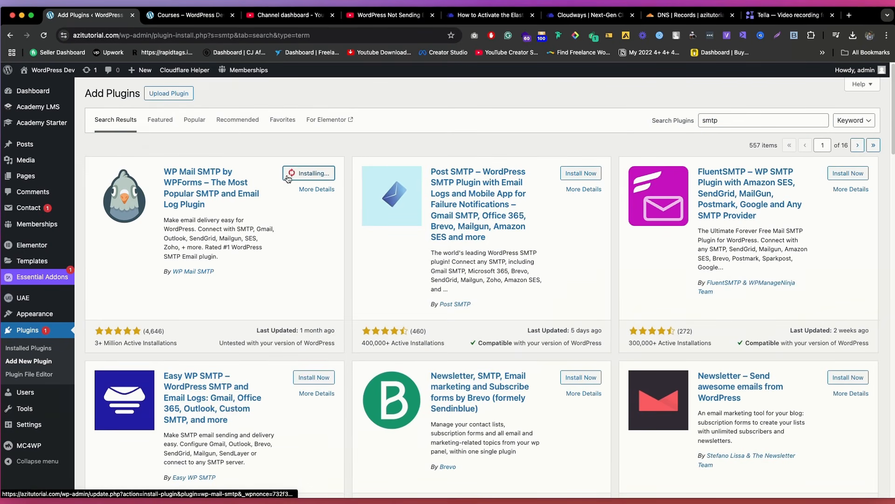
scroll(529, 230, "down", 3)
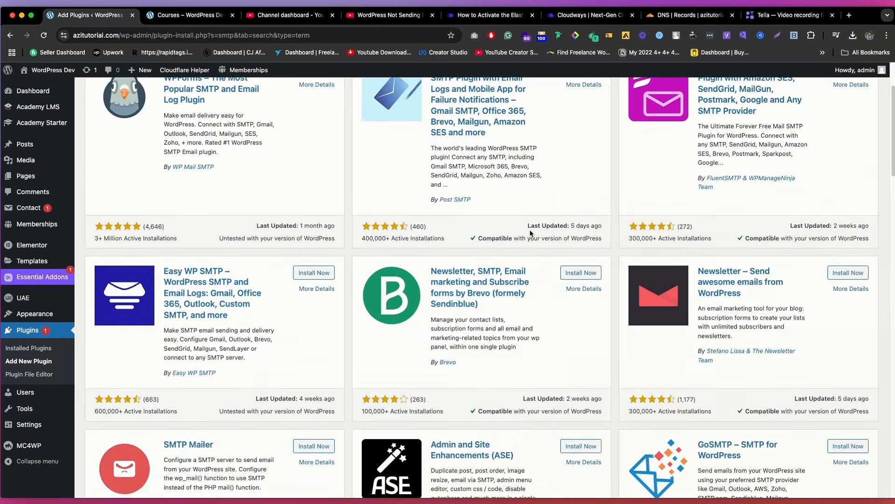
scroll(530, 229, "up", 3)
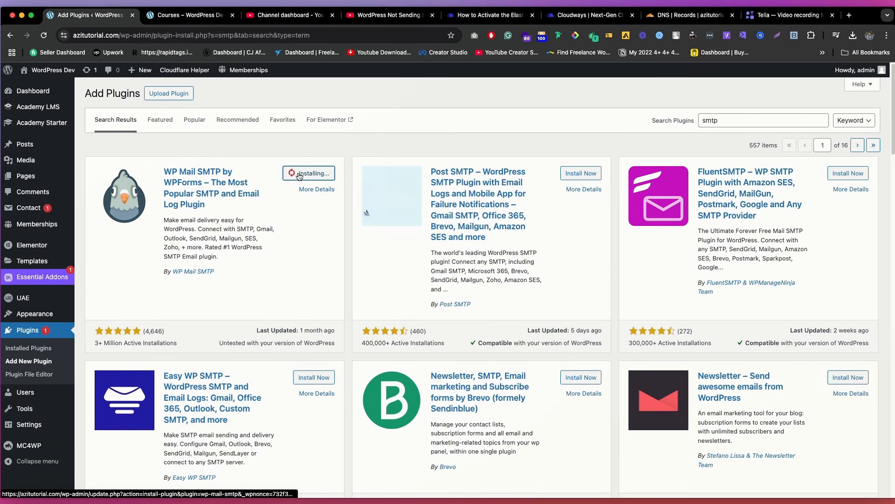
Step: Try to copy the Elastic Email API key from the Cloudways add-ons page
left_click(590, 15)
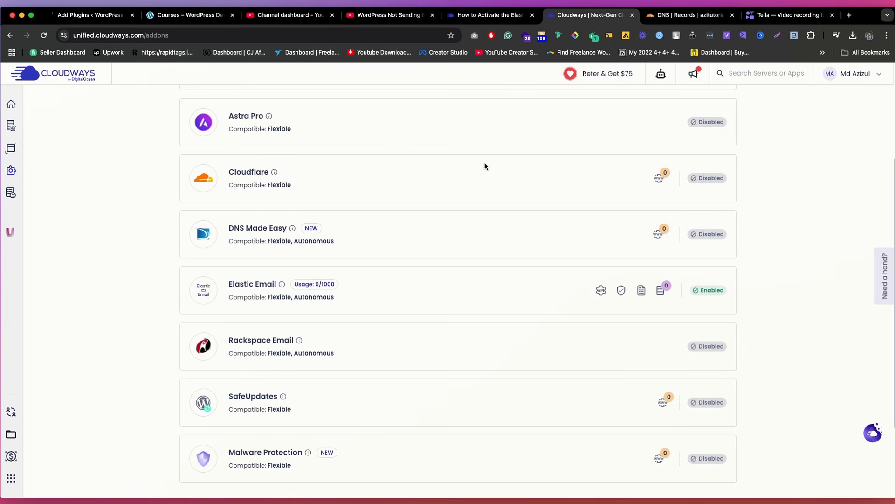
left_click(601, 289)
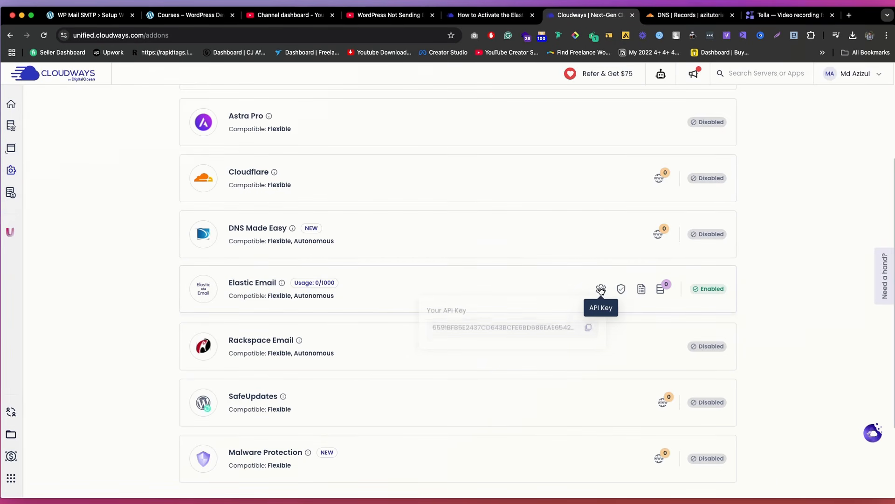
left_click(589, 328)
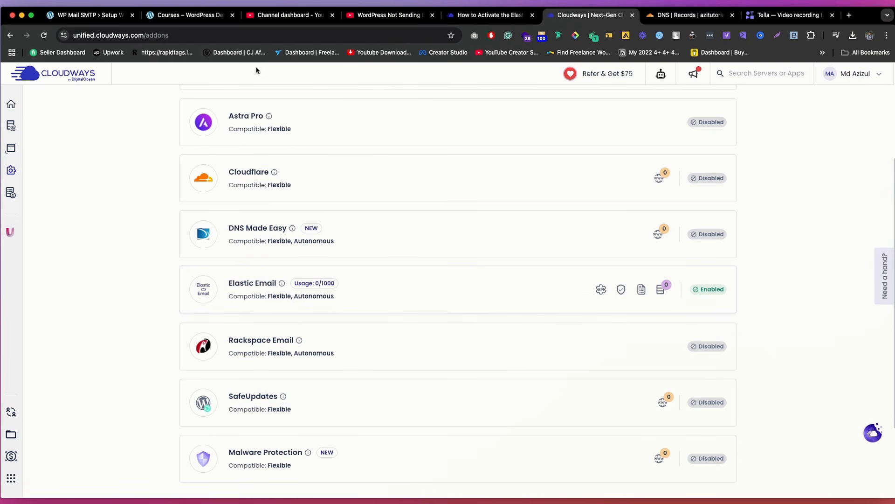
Step: Start the WP Mail SMTP setup wizard in WordPress, choose Other SMTP as the mailer and continue to its settings
left_click(94, 15)
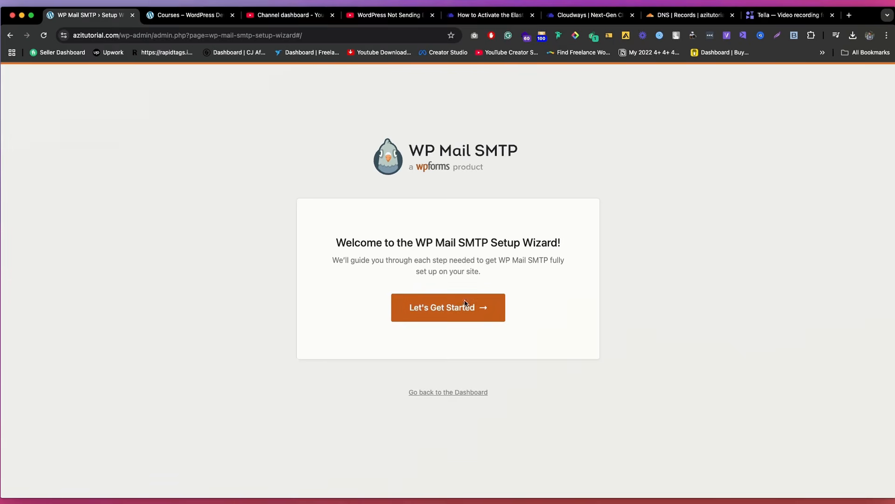
left_click(464, 303)
scroll(462, 289, "down", 5)
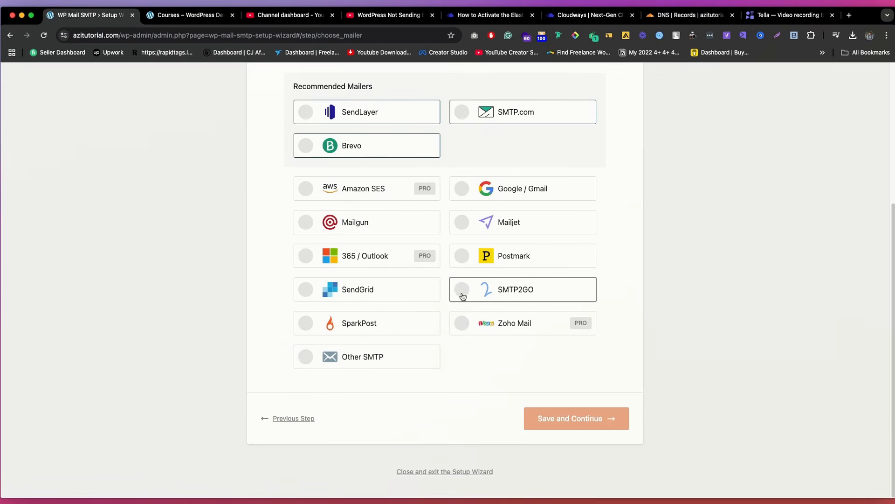
left_click(382, 359)
scroll(456, 329, "up", 3)
scroll(467, 334, "down", 3)
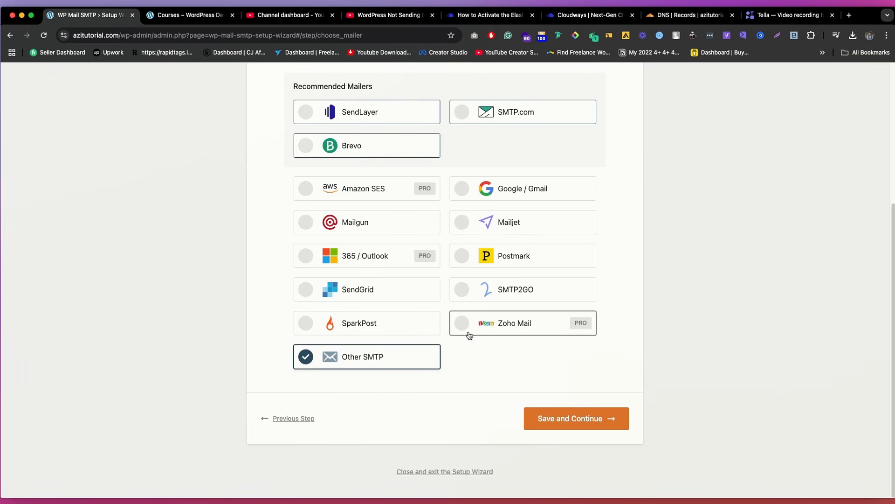
left_click(579, 417)
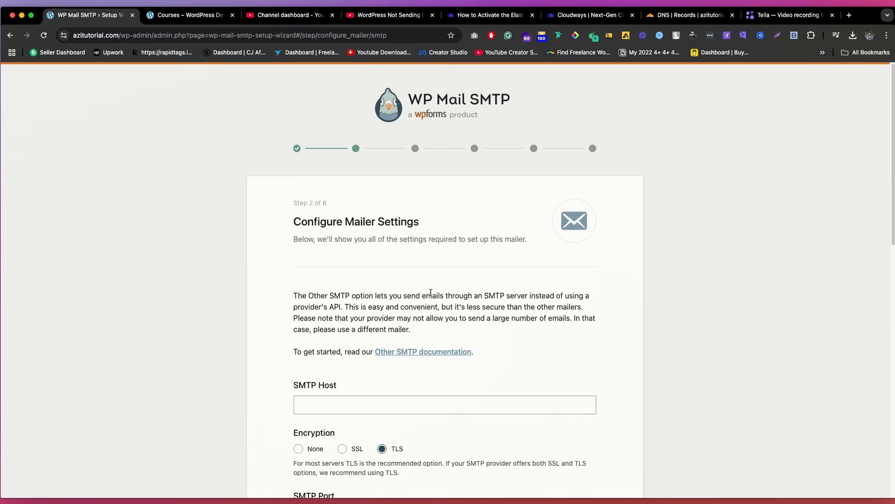
Step: Try to replace the prefilled SMTP Username with the copied Elastic Email API key
scroll(388, 291, "down", 5)
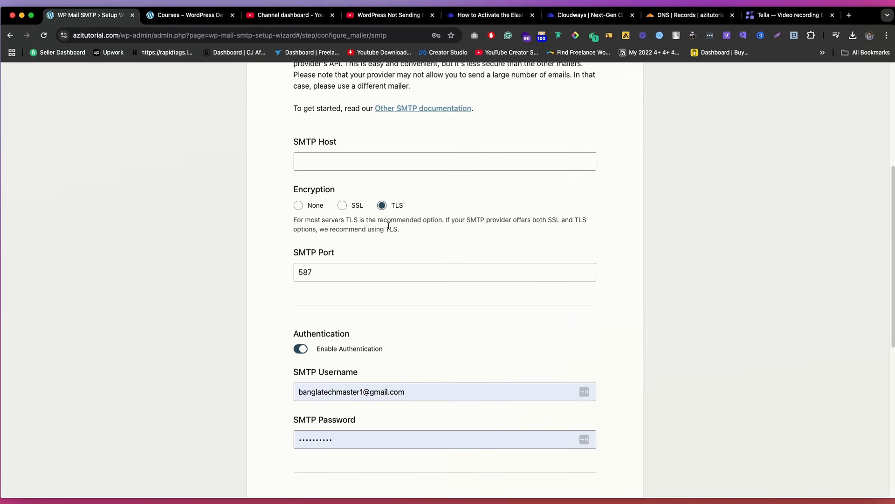
scroll(405, 350, "down", 3)
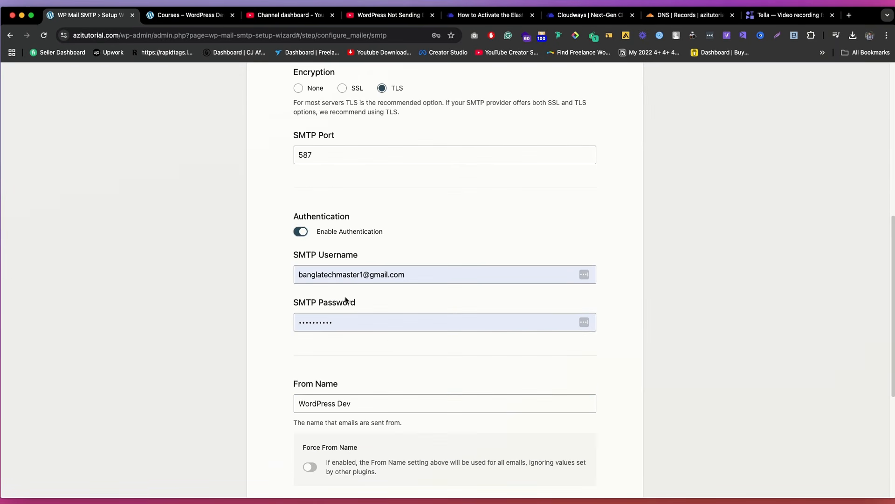
left_click(355, 278)
key("super+a")
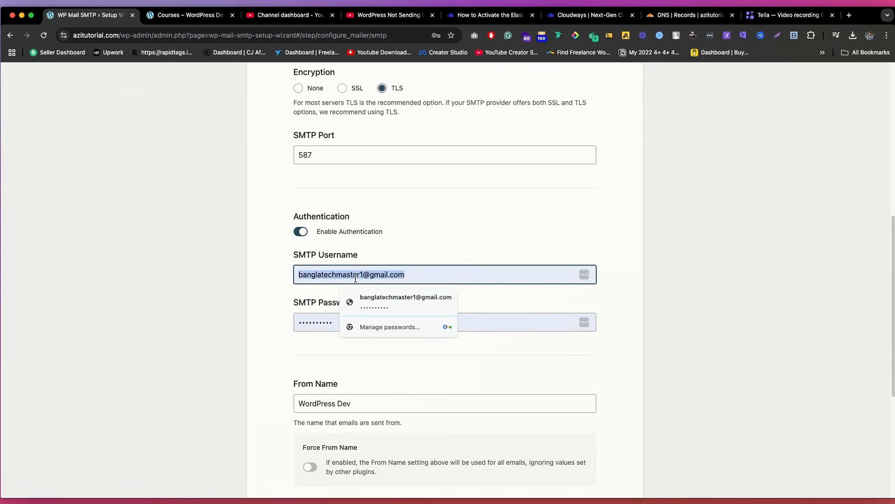
key("super+v")
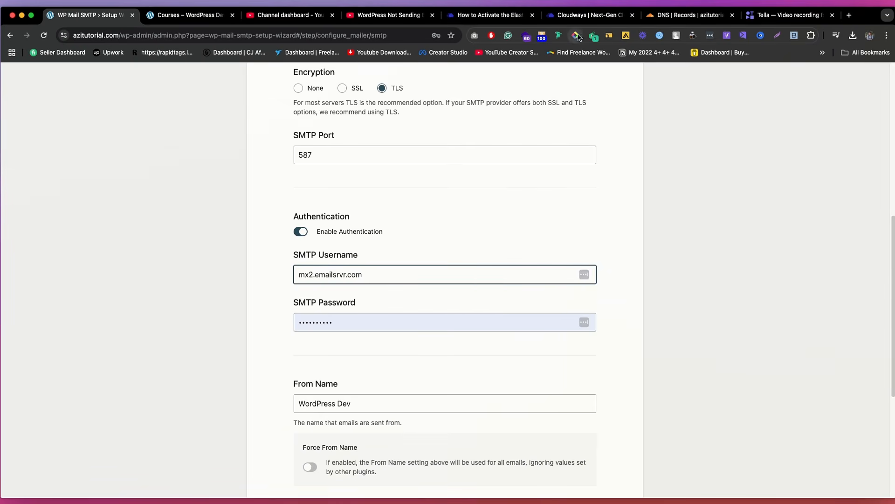
Step: Return to Cloudways and copy the Elastic Email API key again
left_click(592, 19)
left_click(601, 290)
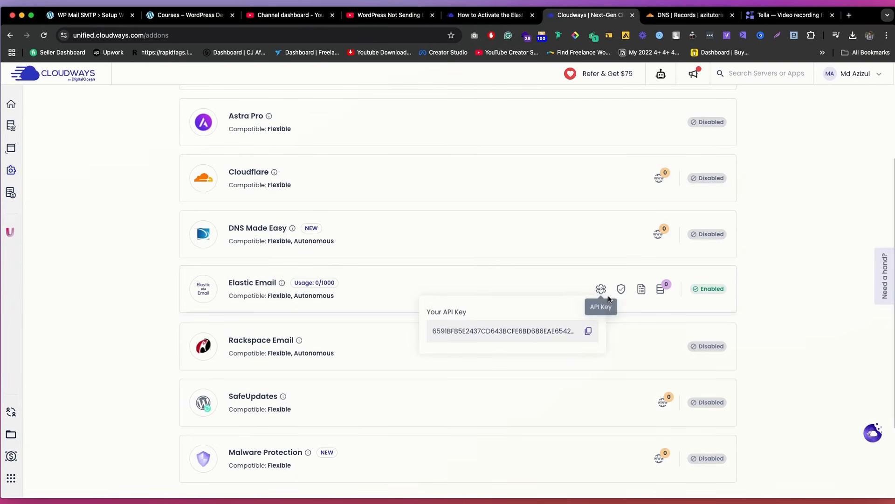
left_click(590, 334)
left_click(601, 289)
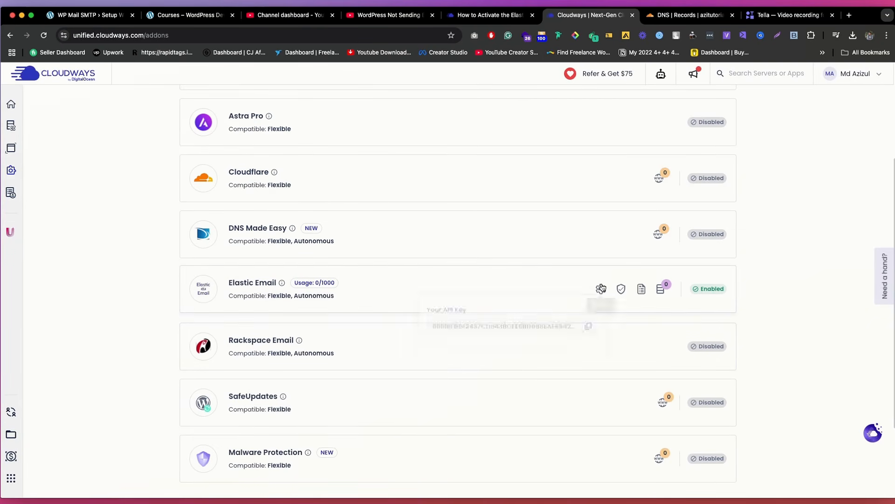
left_click(589, 332)
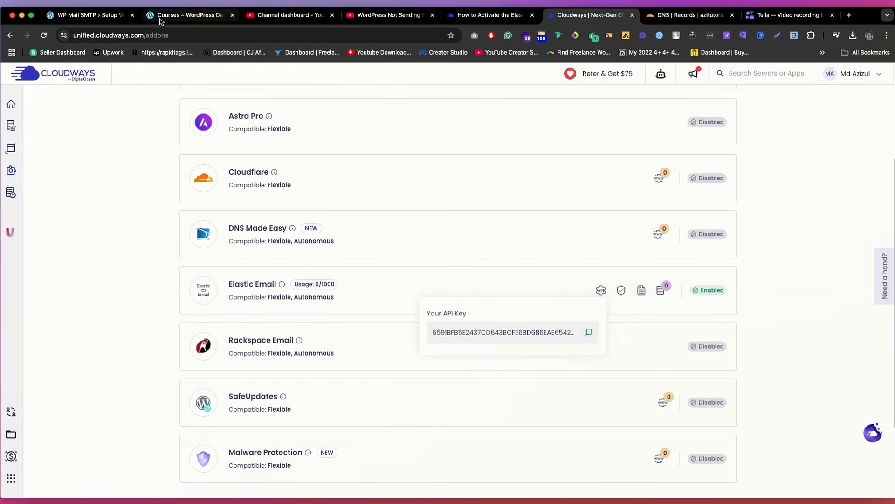
Step: Switch to the WP Mail SMTP wizard and paste the Elastic Email API key as both the SMTP Username and SMTP Password
left_click(189, 15)
left_click(89, 15)
key("super+a")
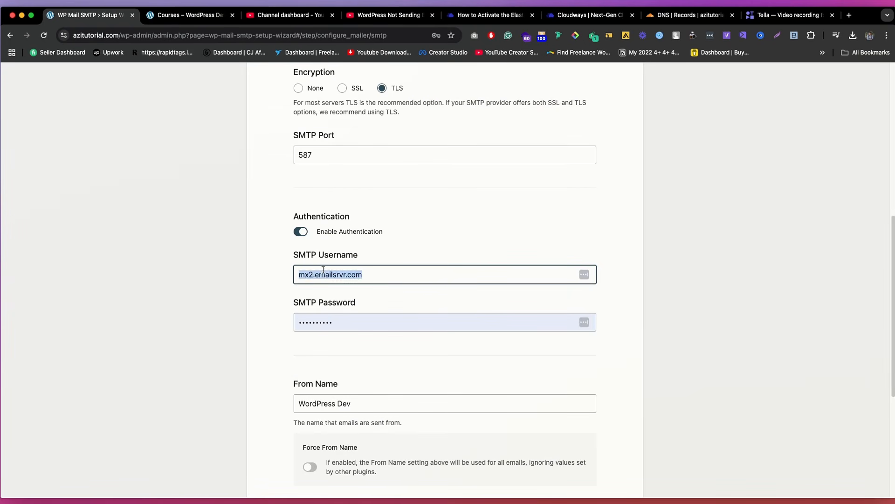
key("super+v")
left_click(328, 319)
key("super+a")
key("super+v")
left_click(260, 302)
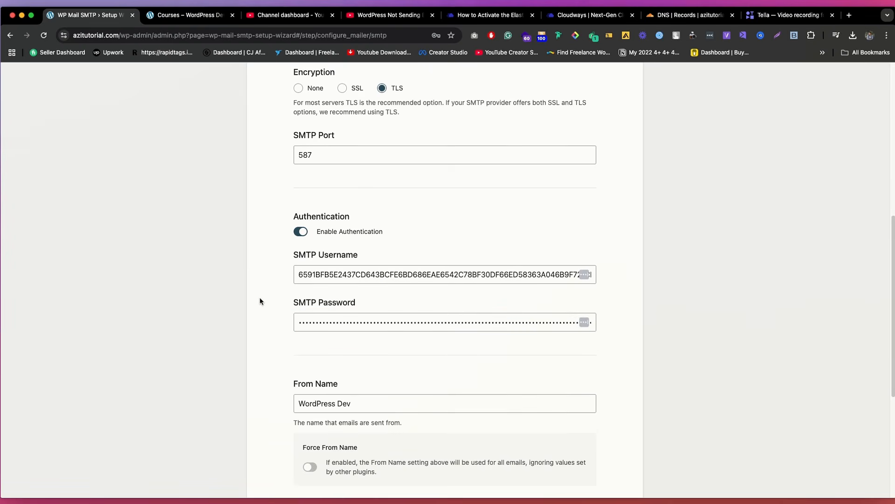
Step: Replace the From Name in the mailer settings with Azi Tutorial
scroll(262, 289, "down", 5)
left_click(345, 290)
key("super+a")
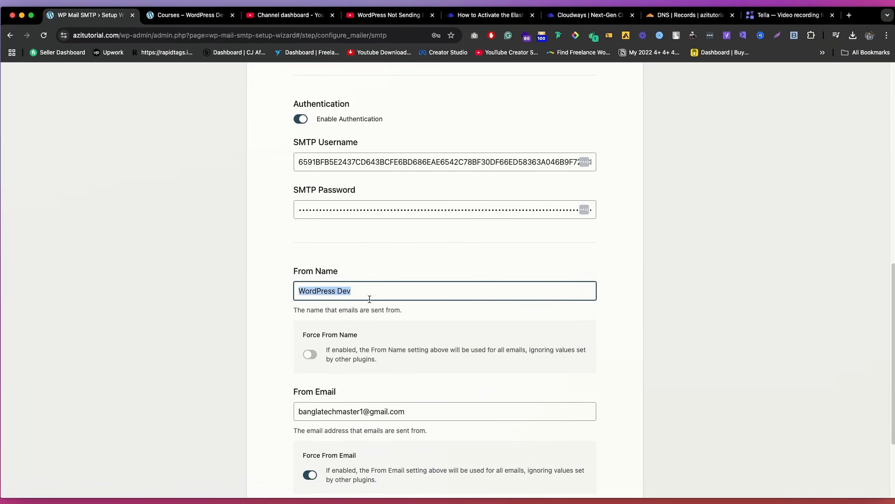
type("Azi Tutorial")
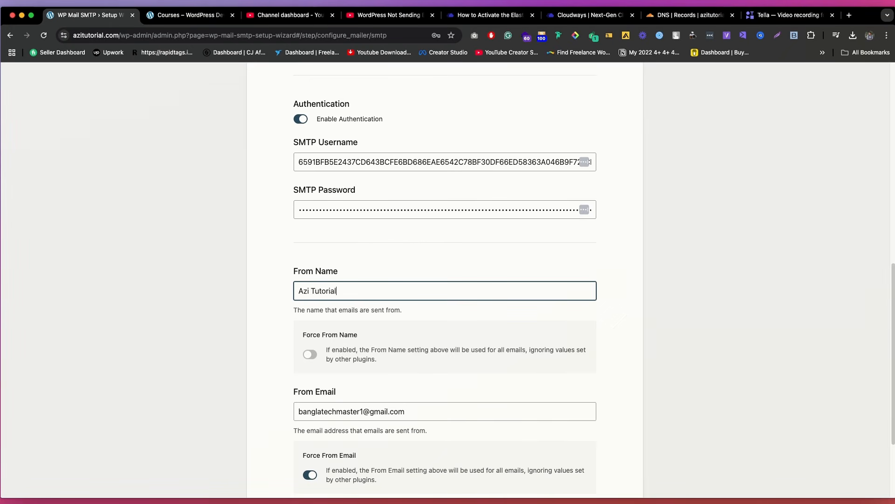
Step: Replace the From Email with the sender's address on the getwpexpert.com domain
scroll(376, 306, "down", 3)
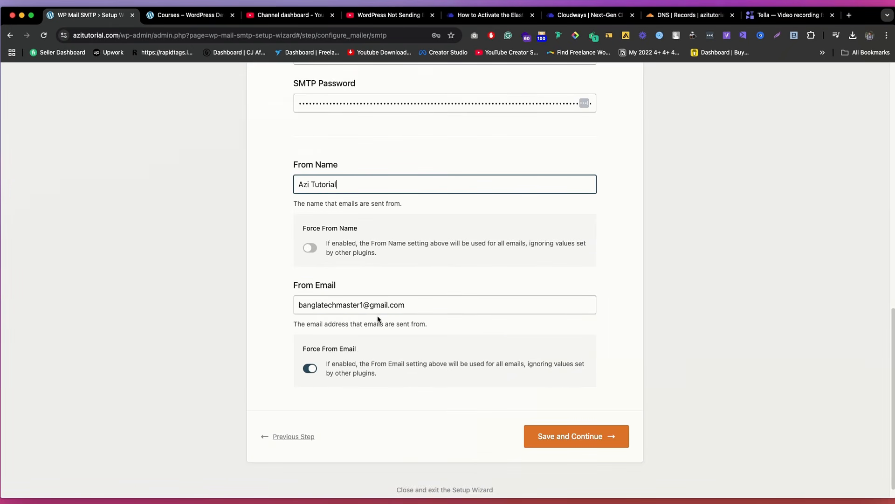
triple_click(346, 305)
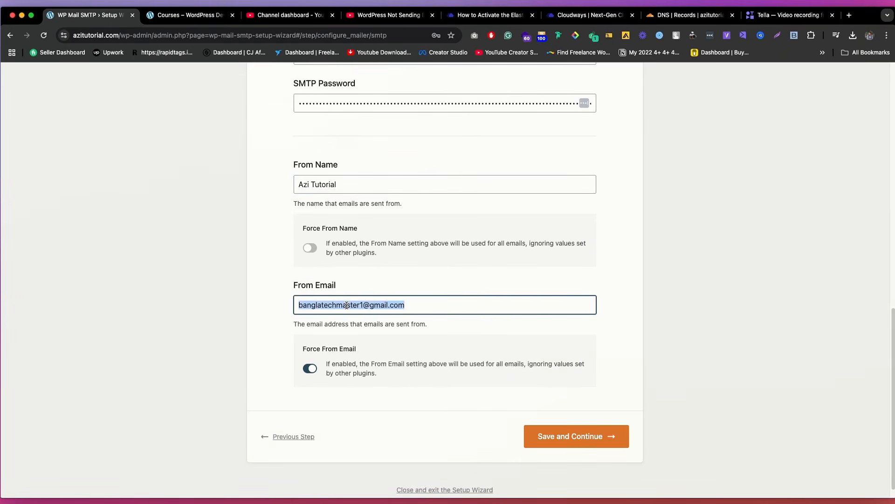
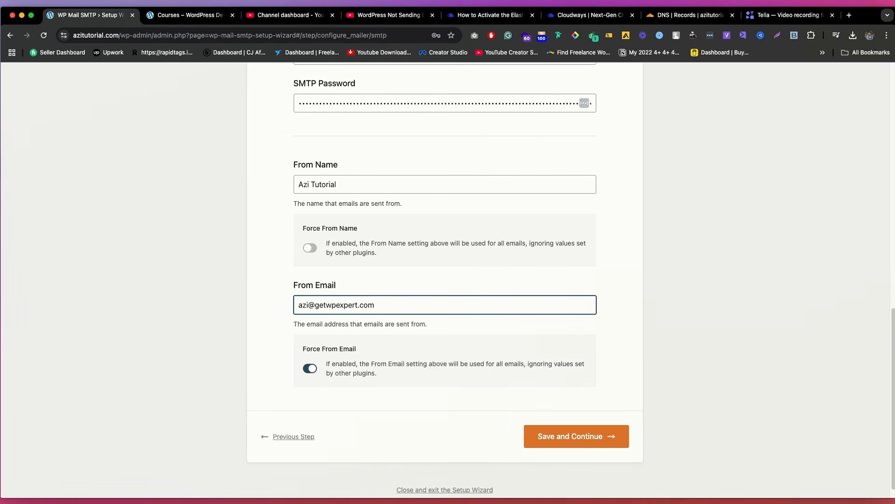
left_click(233, 289)
Step: Set the SMTP Host to smtp.elasticemail.com
scroll(336, 304, "up", 1)
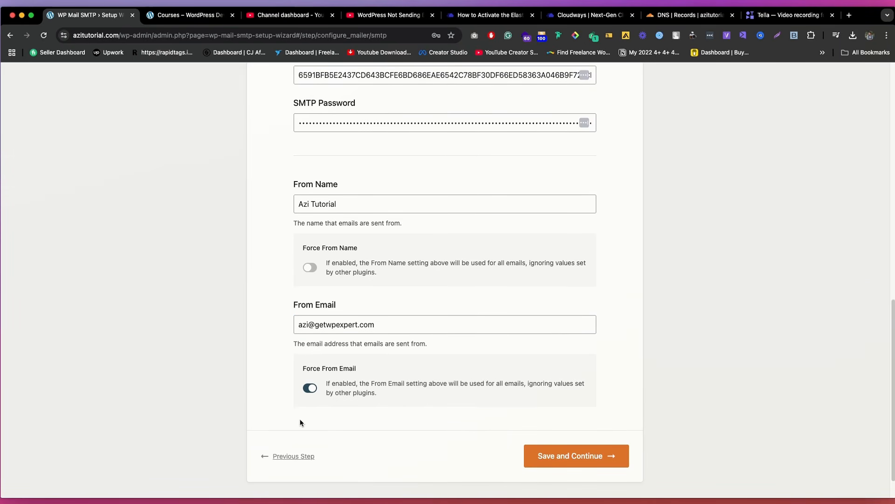
scroll(363, 331, "up", 1)
scroll(363, 331, "up", 10)
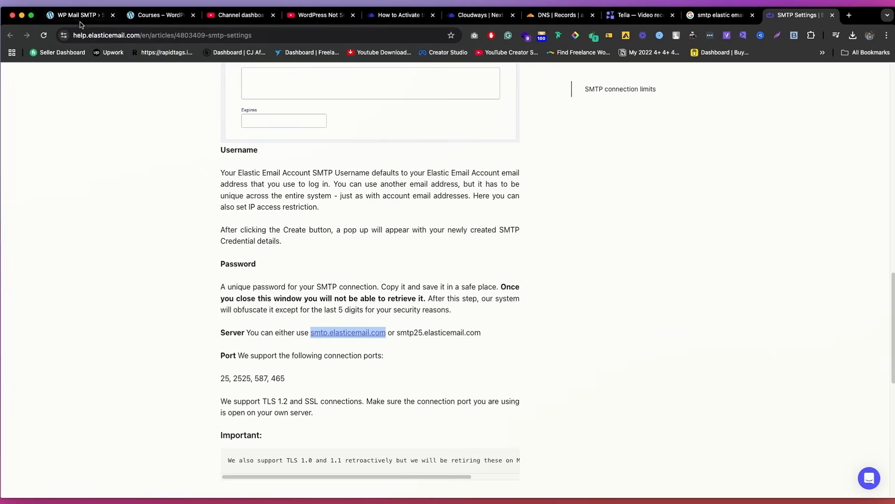
left_click(84, 15)
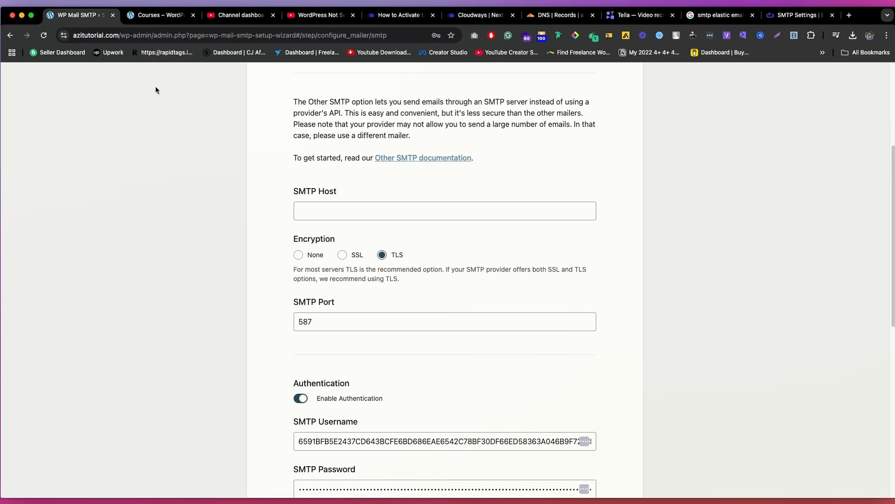
left_click(329, 218)
key("super+v")
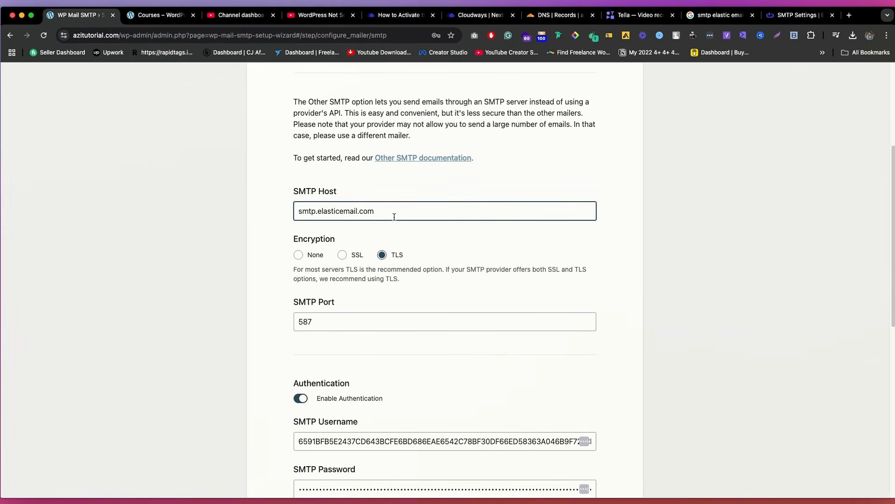
Step: Check the SMTP server address and supported ports in Elastic Email's SMTP Settings help article, found through the Google search for smtp elastic email
left_click(716, 15)
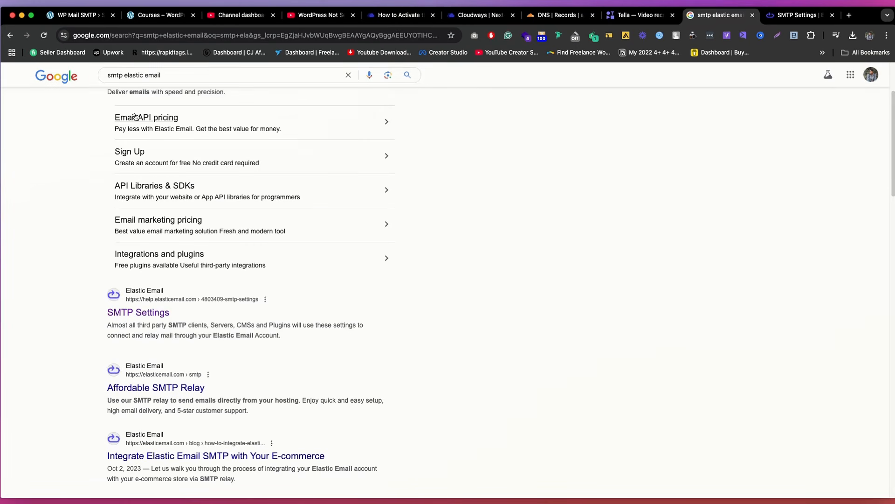
scroll(211, 201, "down", 5)
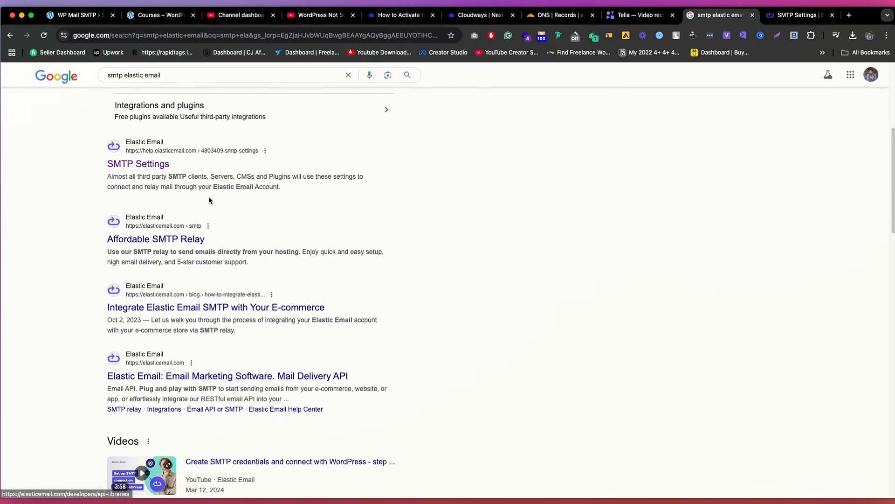
left_click(799, 14)
scroll(365, 178, "down", 5)
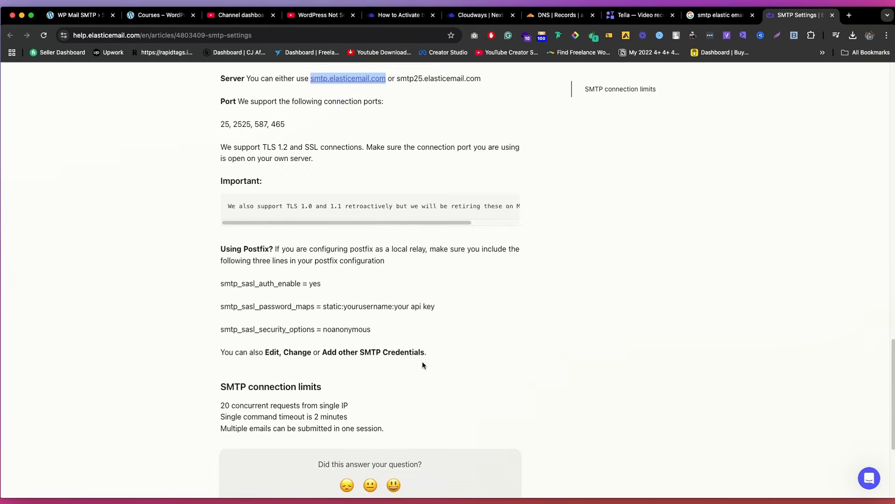
scroll(365, 178, "up", 2)
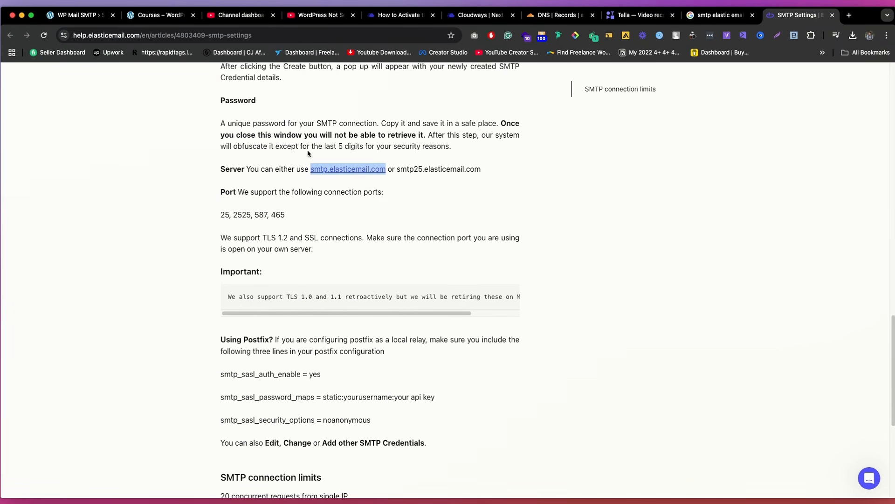
Step: Return to the WP Mail SMTP wizard, review the Other SMTP mailer settings, then save them and continue
key("super+1")
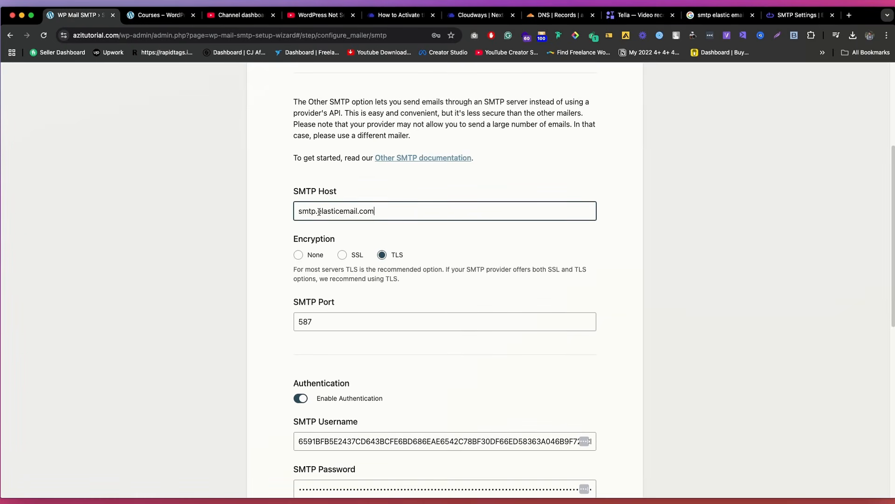
scroll(391, 214, "up", 1)
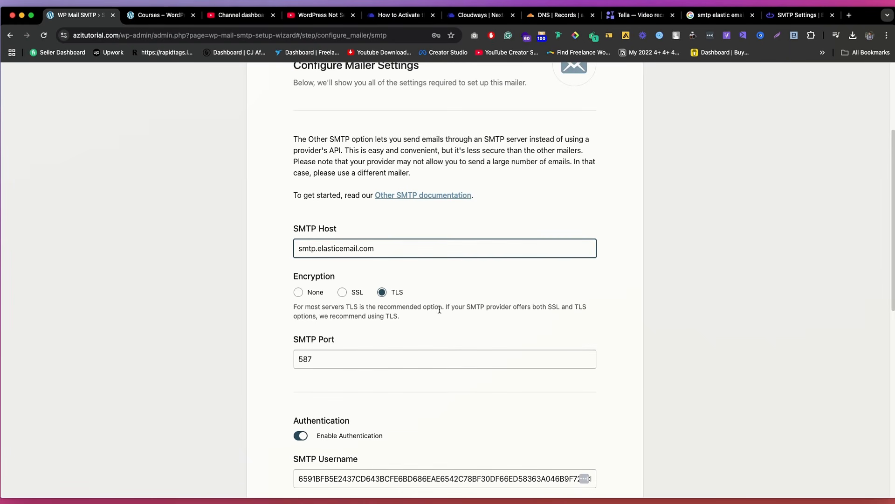
scroll(439, 309, "down", 3)
scroll(373, 234, "up", 6)
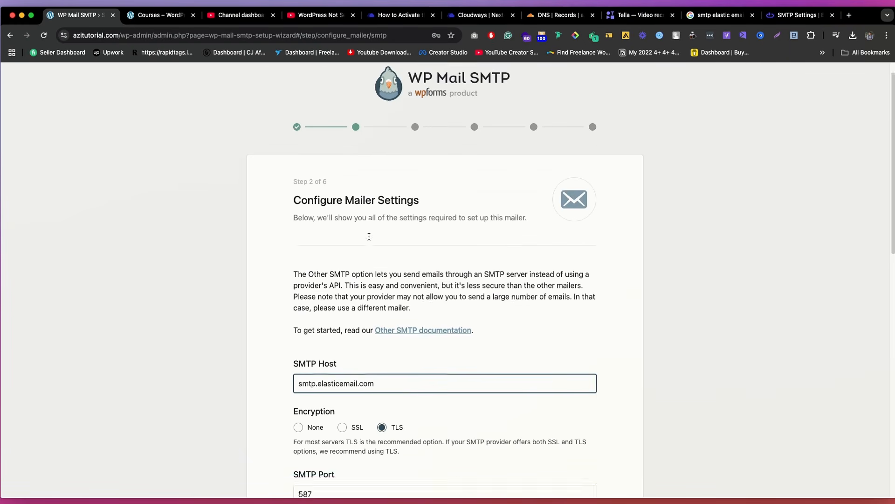
scroll(441, 336, "down", 15)
left_click(571, 423)
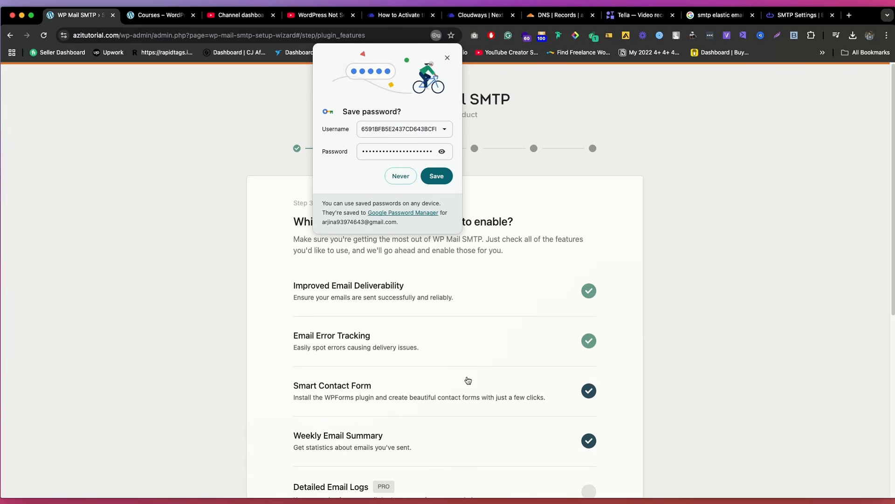
Step: Accept the default email features and skip the wizard's recommendations and license key steps to start the mailer configuration check
left_click(392, 178)
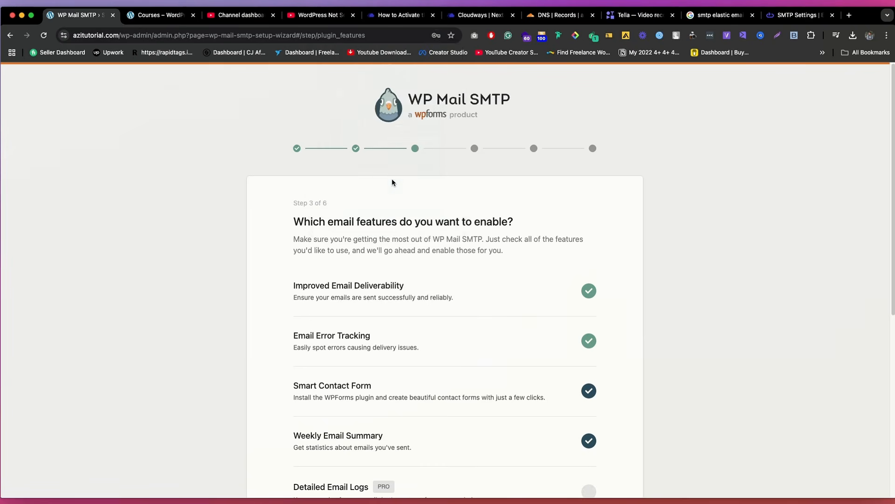
scroll(454, 312, "down", 8)
left_click(555, 401)
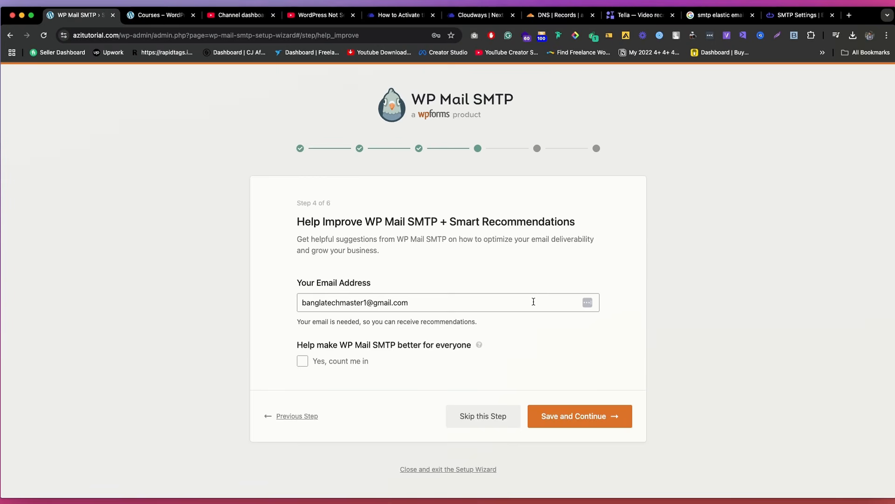
left_click(503, 416)
scroll(546, 421, "down", 3)
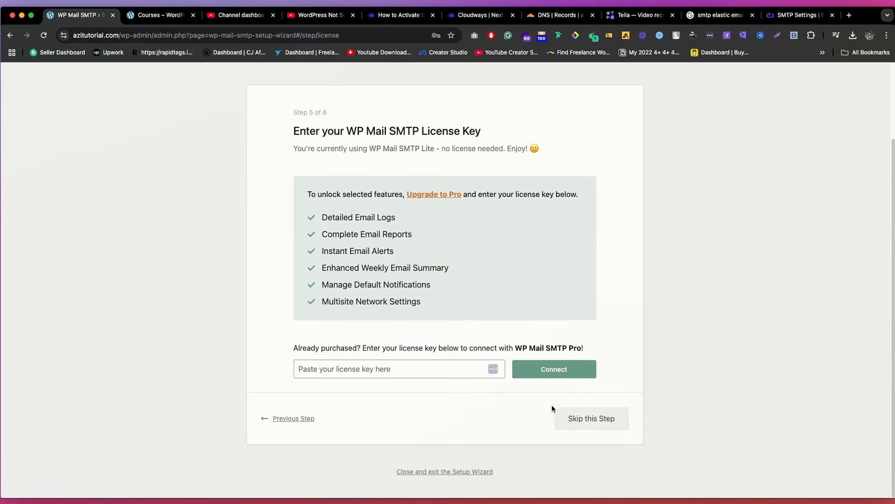
left_click(590, 363)
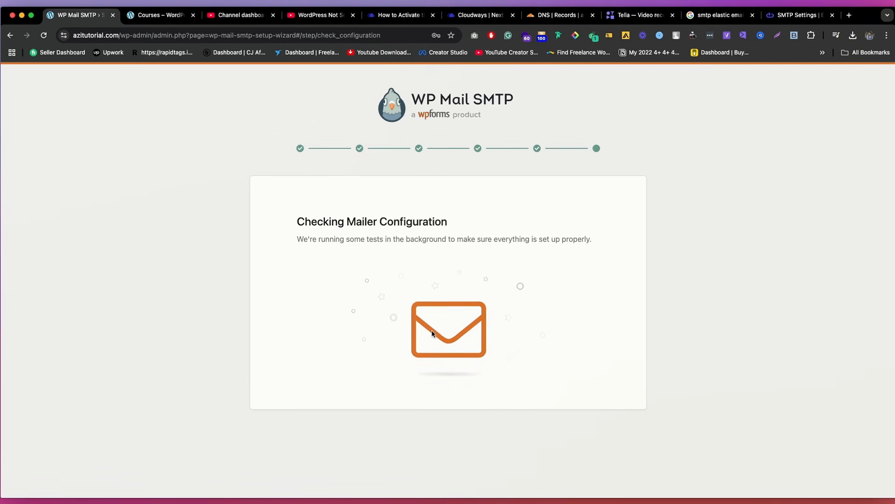
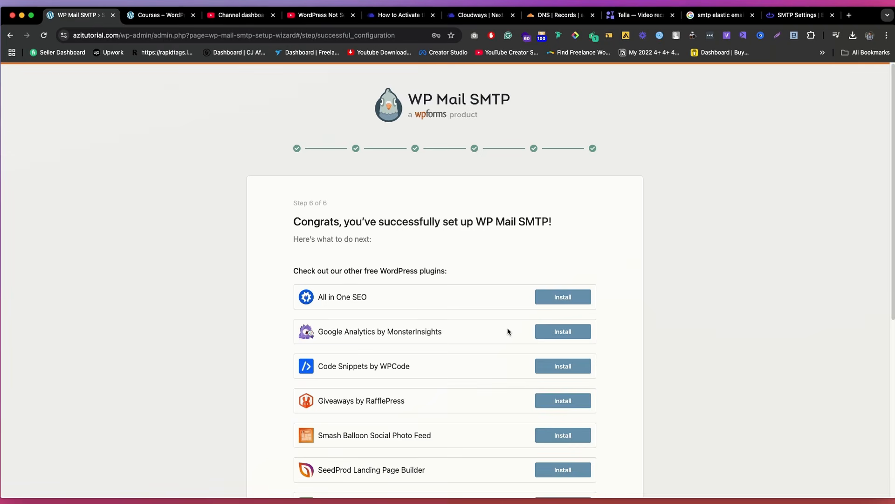
Step: Finish the setup wizard, send an HTML test email from WP Mail SMTP's tools, and read the SPF and DMARC domain check results
scroll(508, 331, "down", 6)
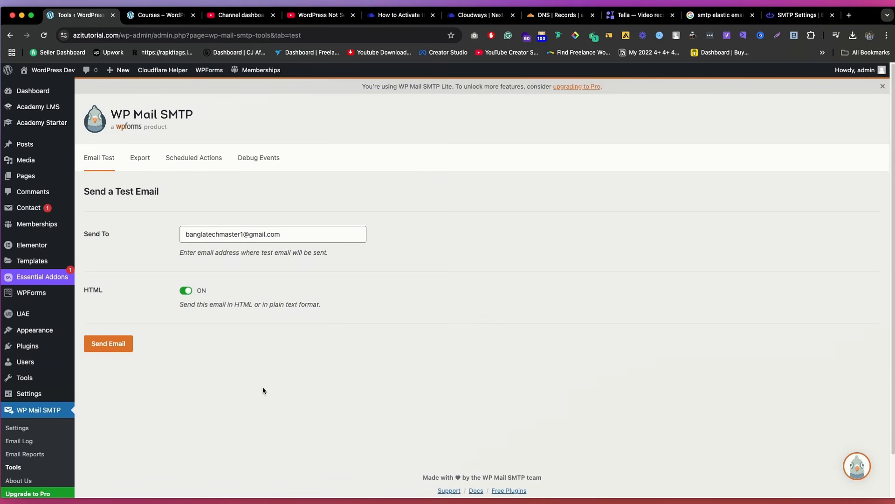
scroll(554, 291, "down", 2)
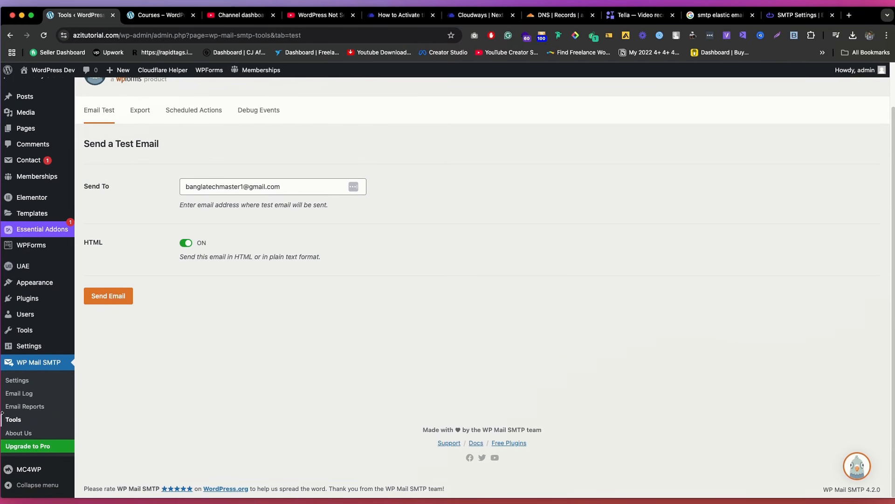
left_click(14, 422)
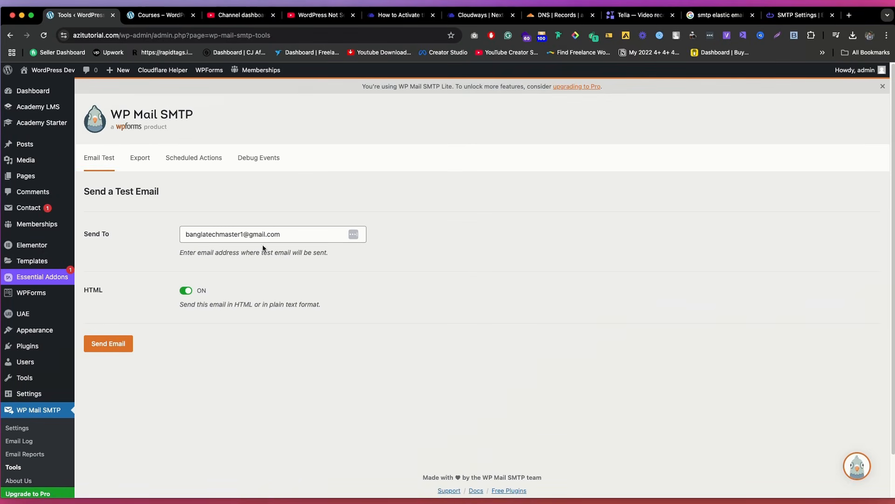
left_click(121, 343)
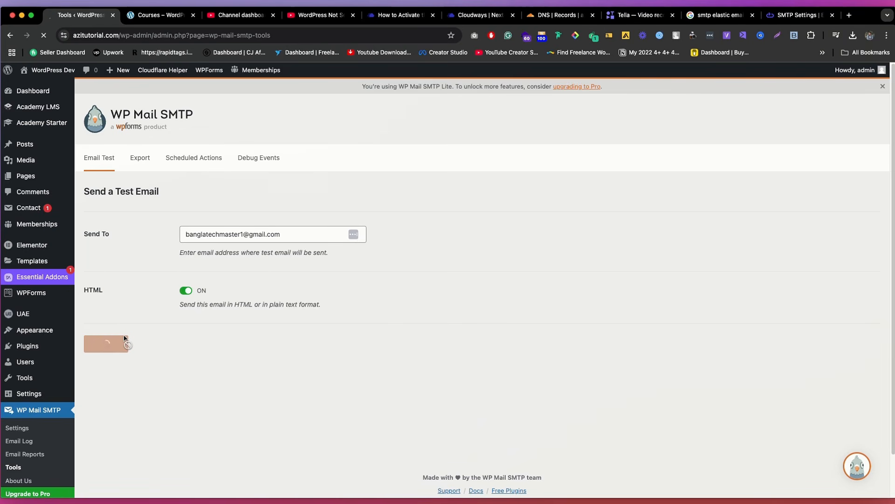
scroll(292, 242, "down", 2)
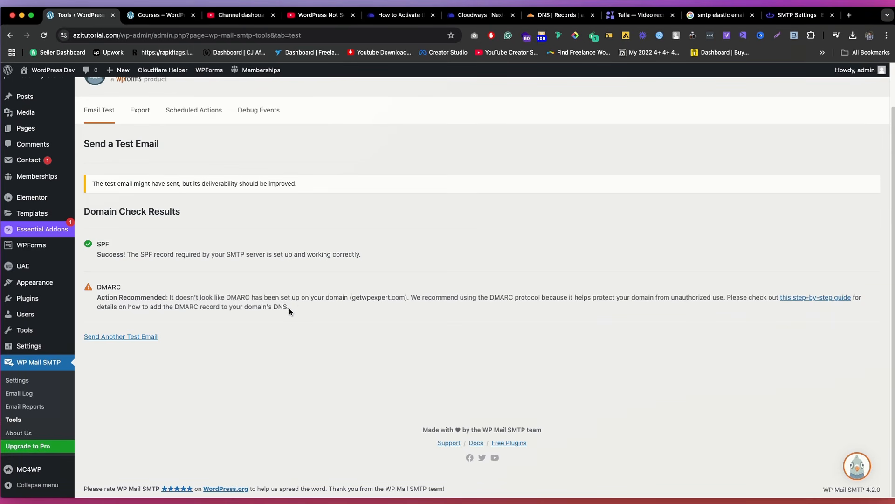
mouse_move(289, 308)
left_mouse_down()
mouse_move(157, 307)
mouse_move(148, 298)
left_mouse_up()
left_click(135, 325)
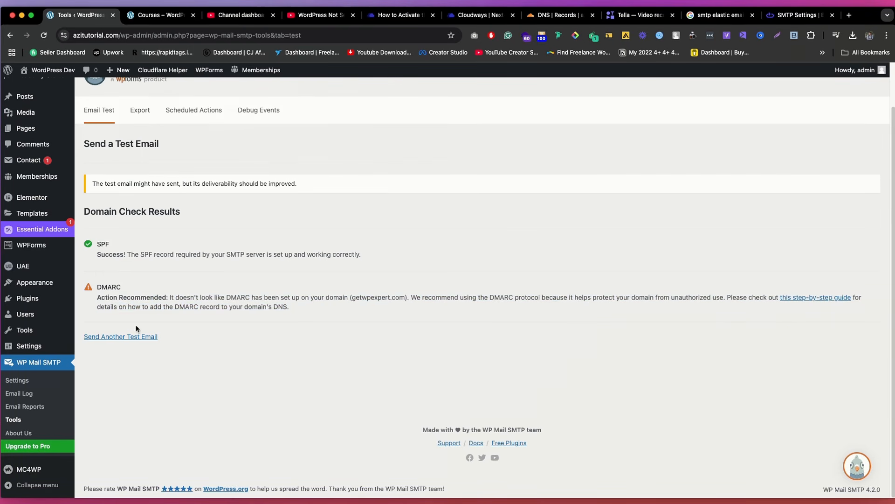
Step: In WP Mail SMTP's general settings, change the domain of the From Email address to azitutorial.com
left_click(17, 380)
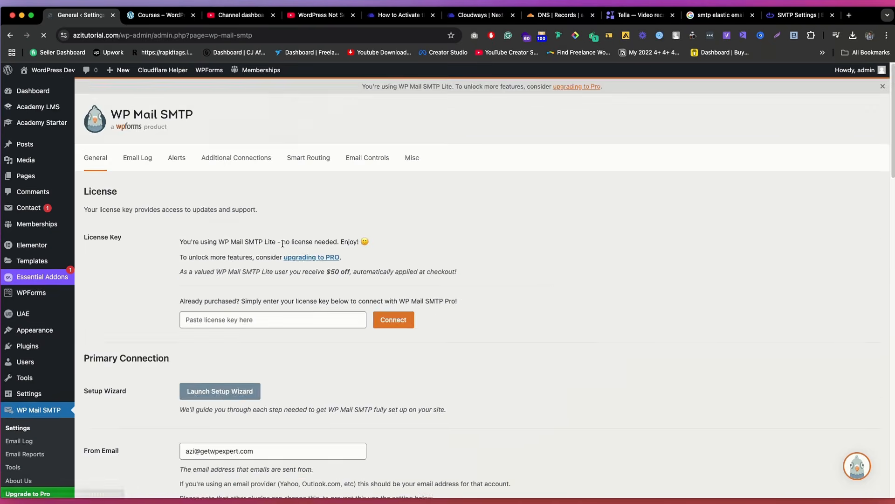
scroll(281, 242, "down", 7)
scroll(281, 242, "up", 3)
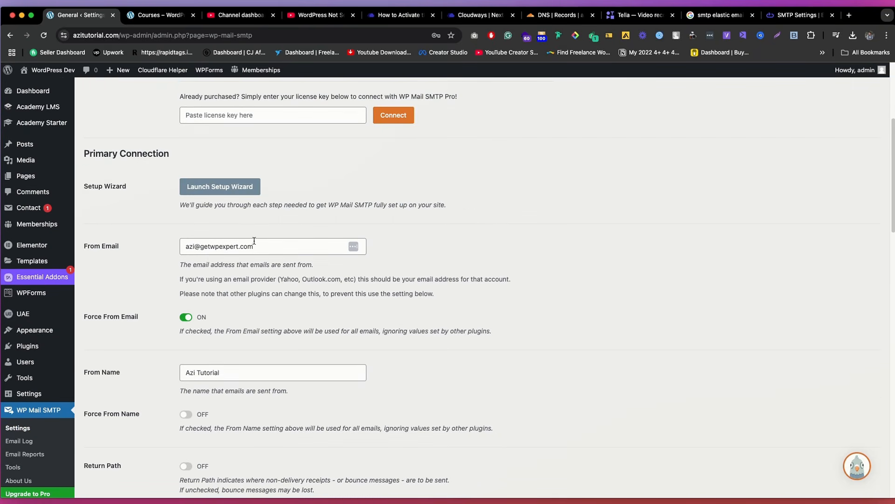
triple_click(212, 247)
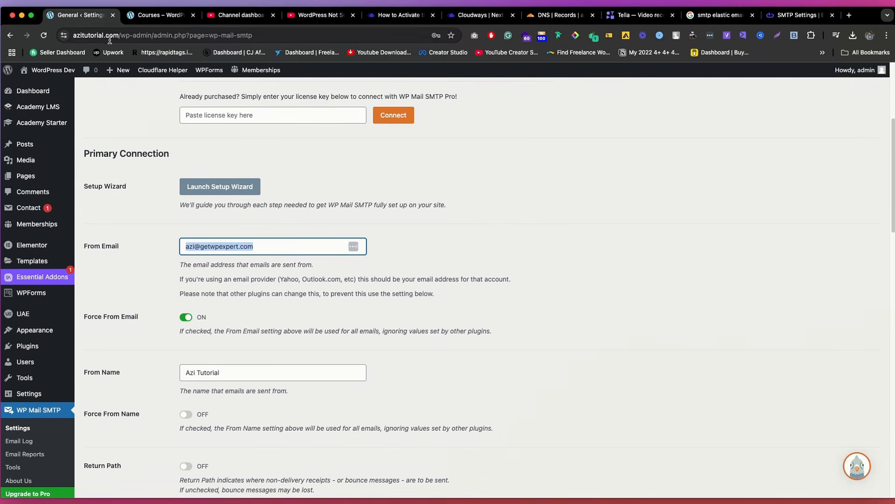
left_click_drag(119, 34, 74, 36)
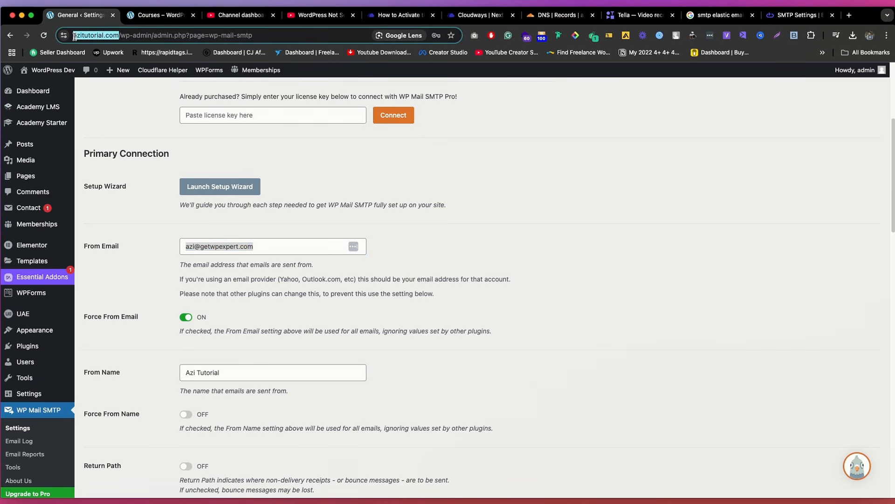
left_click(235, 247)
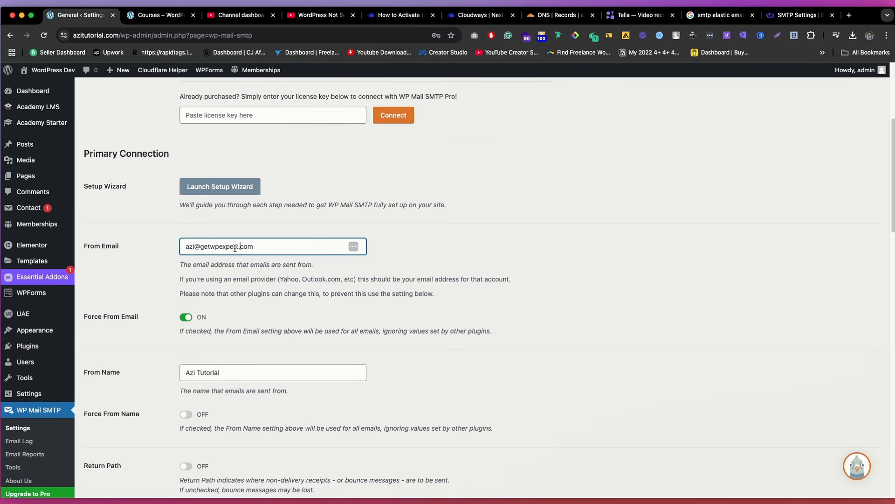
double_click(96, 31)
key("ctrl+c")
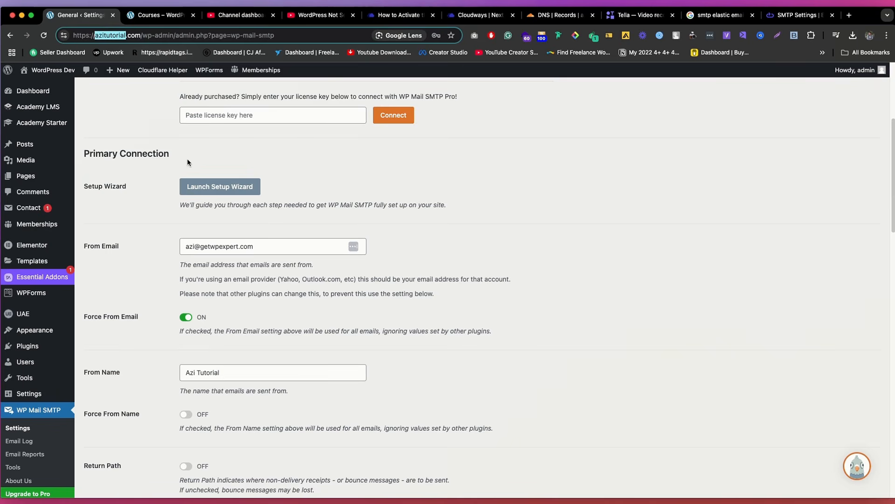
double_click(222, 245)
key("ctrl+v")
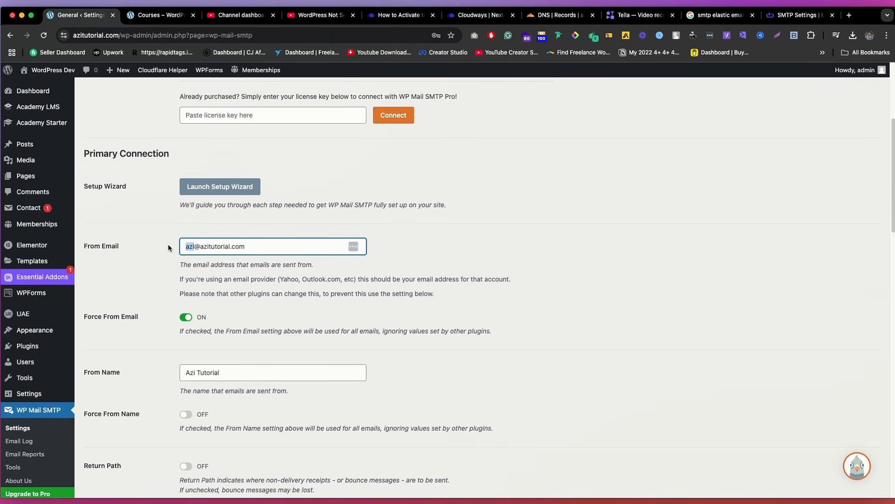
Step: Switch to Cloudflare and review the Email Routing overview for azitutorial.com
left_click(563, 17)
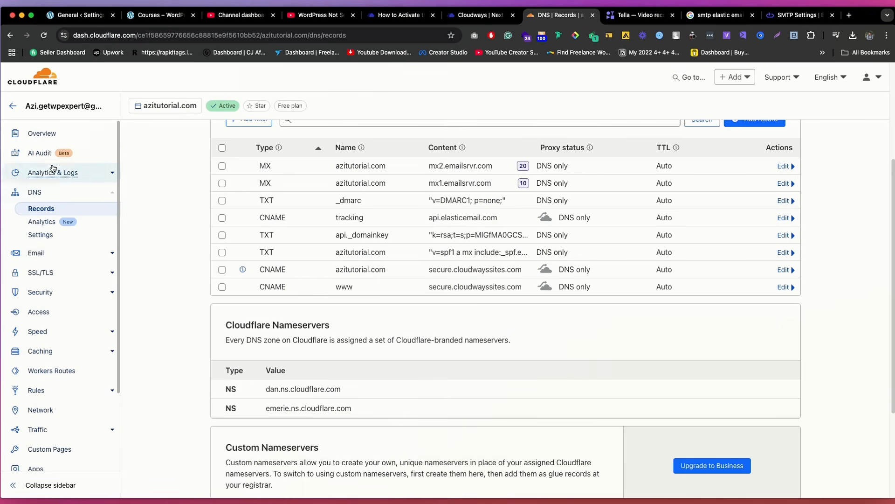
left_click(43, 255)
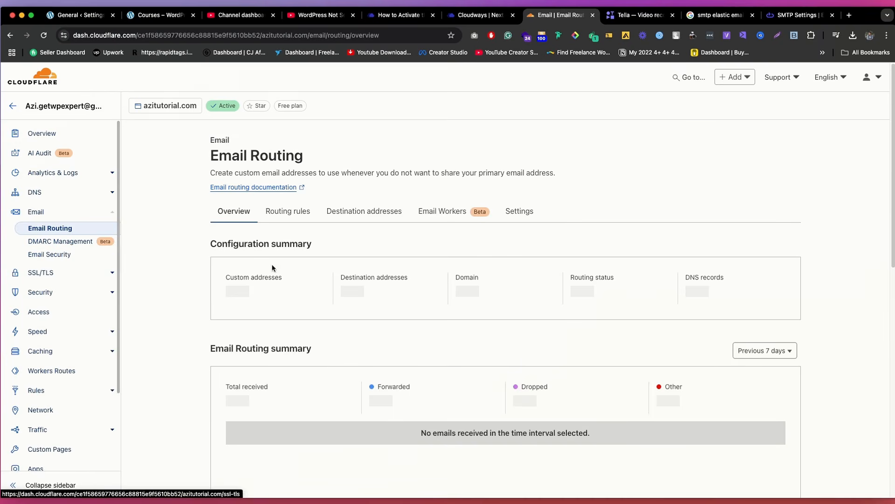
scroll(373, 256, "down", 3)
scroll(373, 256, "up", 3)
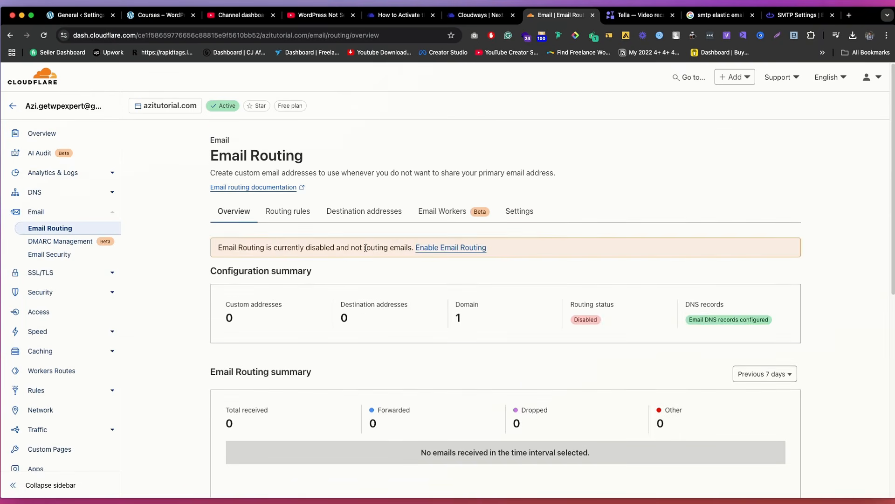
scroll(508, 234, "down", 5)
scroll(716, 172, "up", 1)
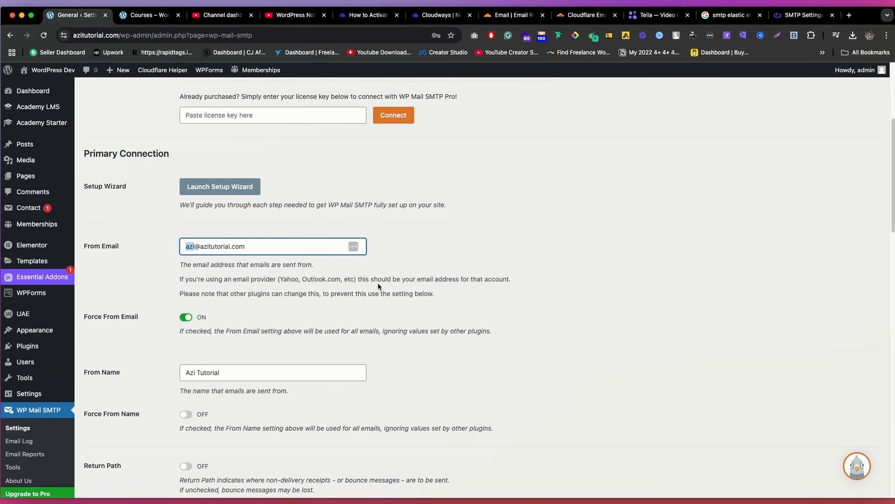
Step: Return to WP Mail SMTP, save the updated general settings, and send another HTML test email
scroll(378, 286, "down", 20)
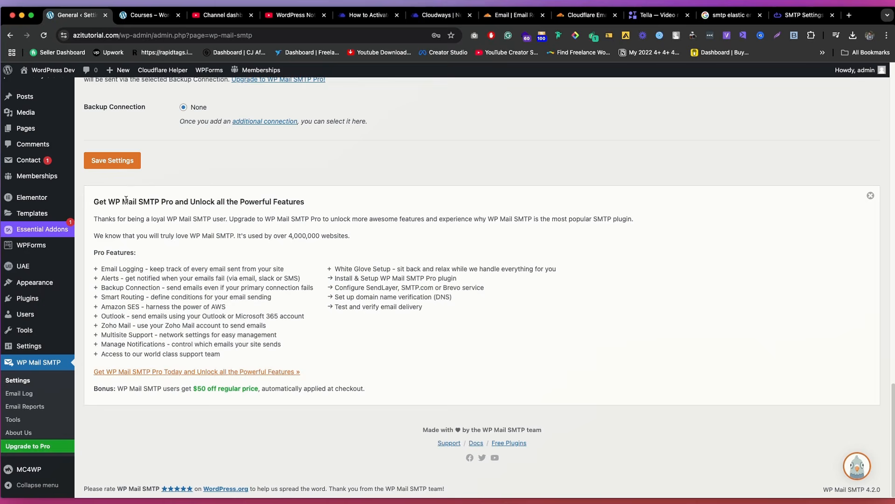
left_click(122, 160)
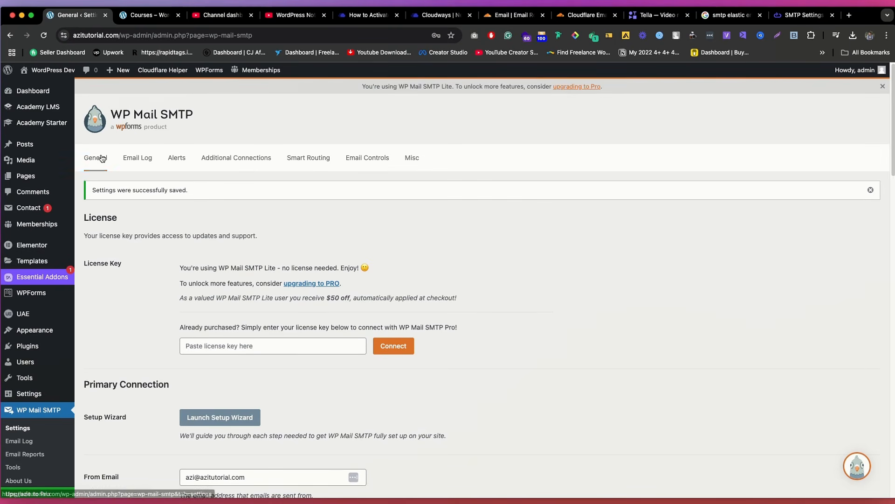
left_click(27, 468)
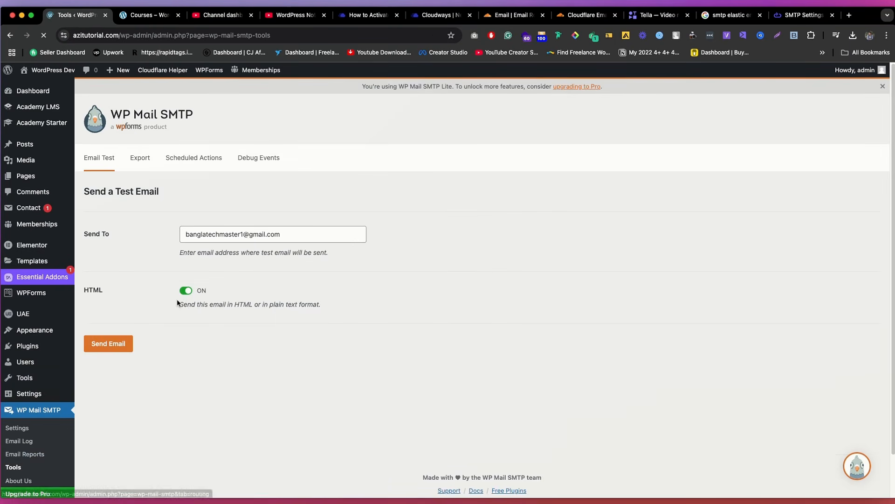
left_click(112, 349)
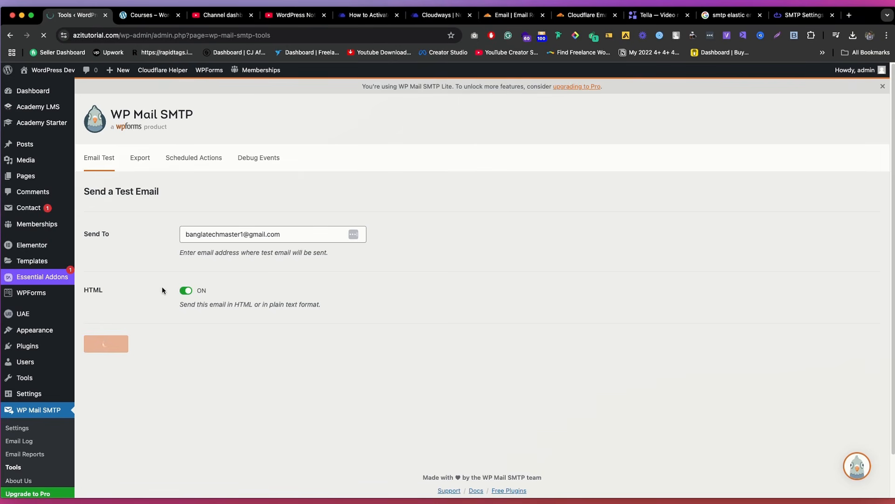
Step: Open Gmail in a new browser tab and inspect the received WP Mail SMTP test email and its sender details
left_click(848, 17)
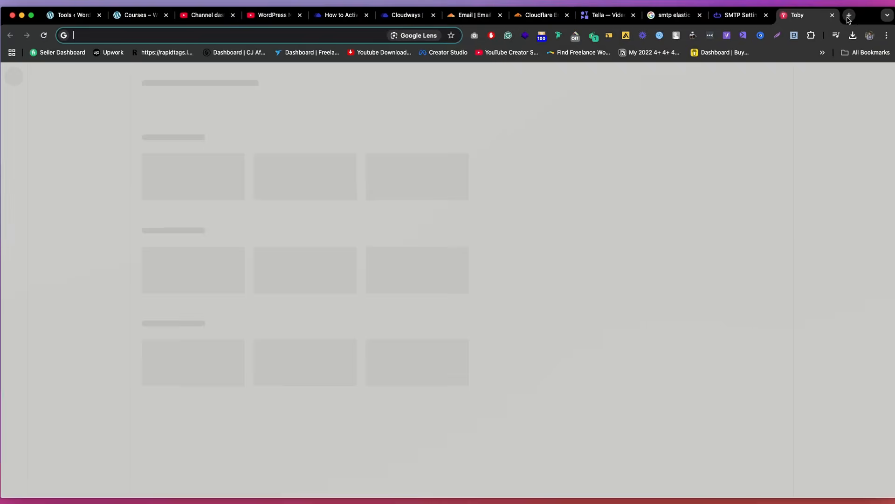
type("m")
key("Return")
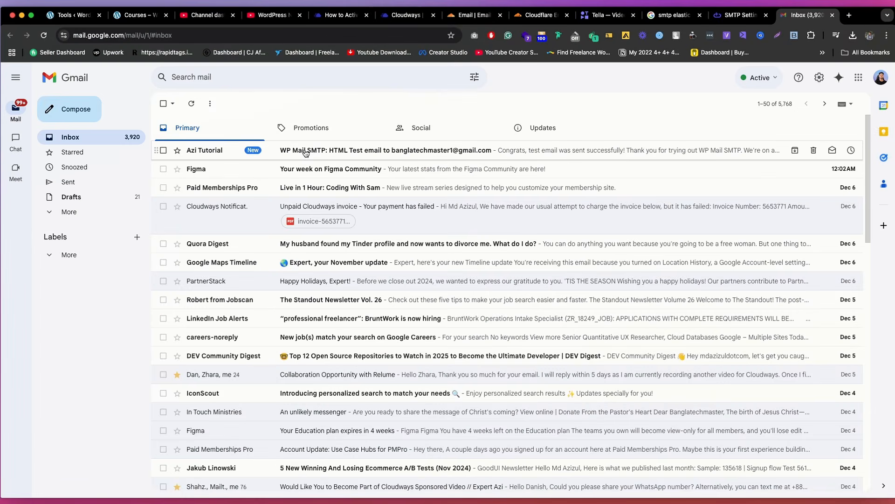
left_click(306, 153)
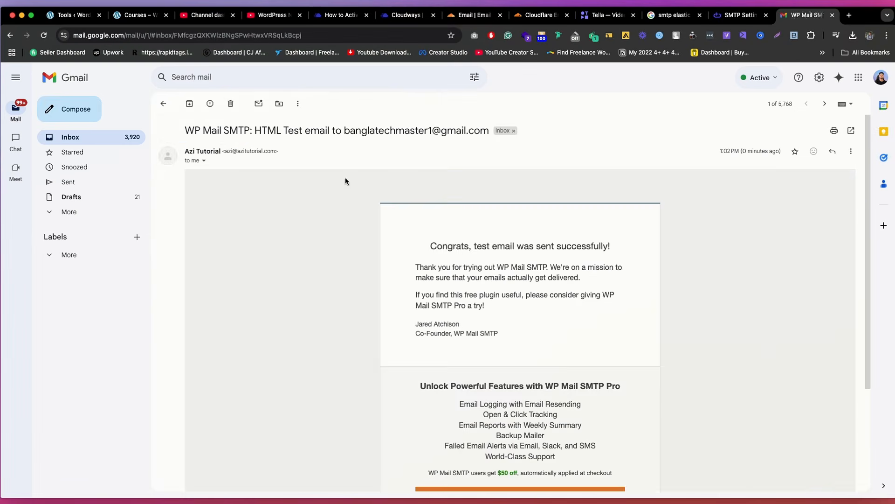
scroll(292, 226, "down", 5)
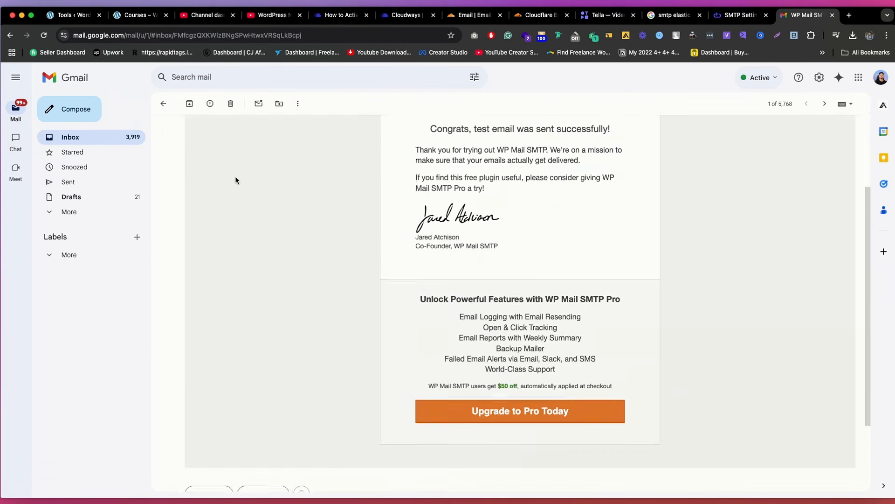
scroll(356, 254, "up", 5)
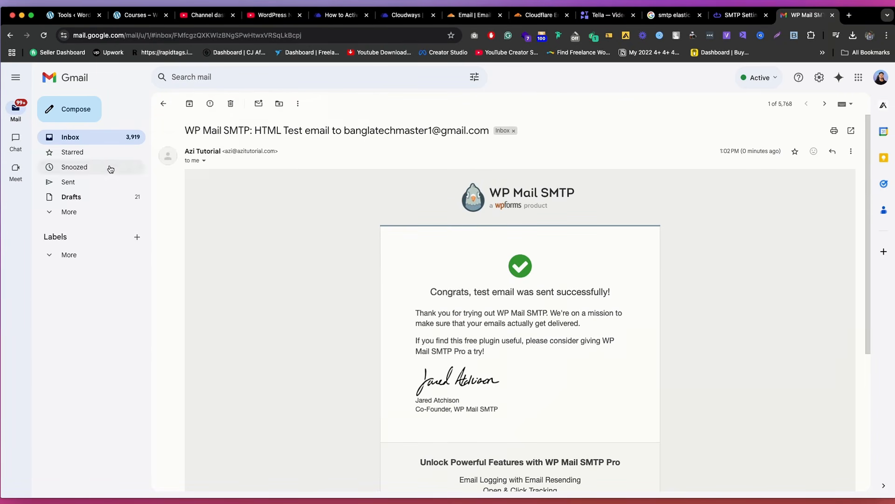
left_click(205, 161)
left_click(204, 161)
left_click(205, 161)
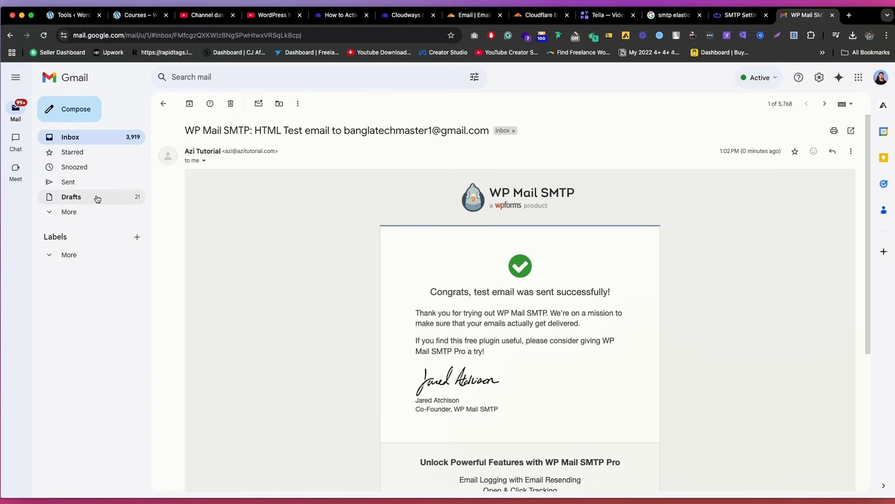
Step: Check Gmail's Spam folder for the test email and go back to the inbox
left_click(83, 213)
left_click(87, 274)
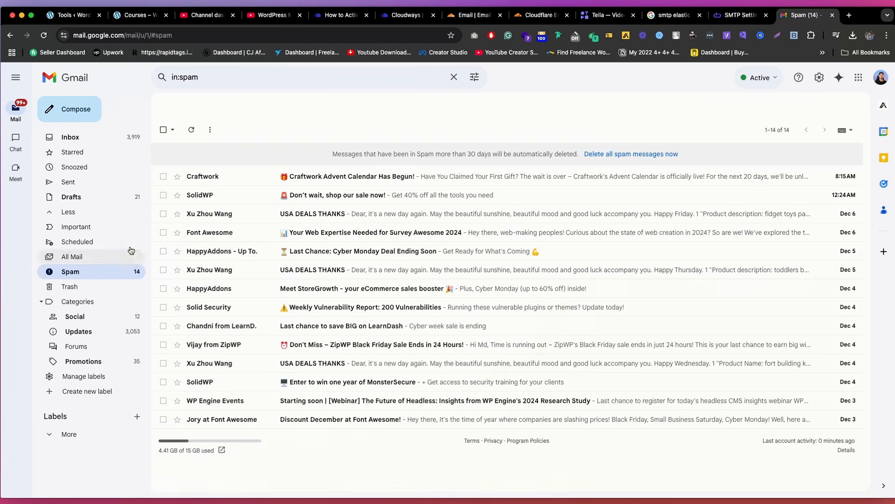
left_click(71, 137)
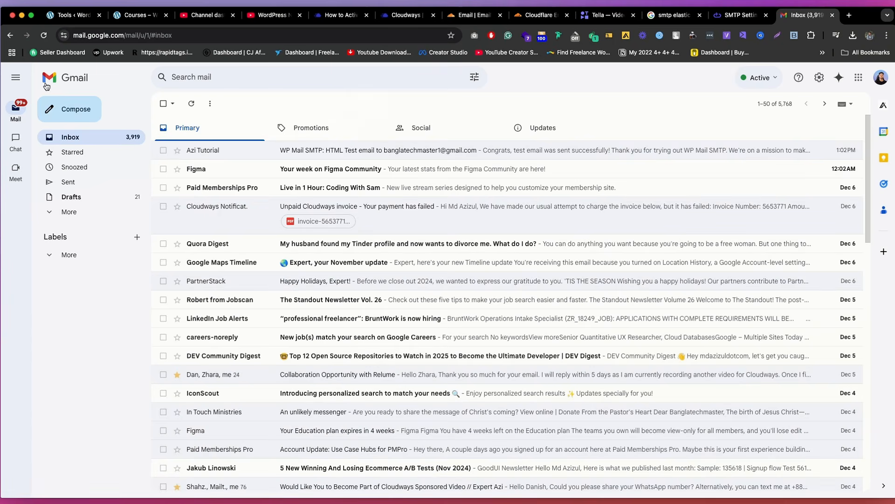
Step: Switch back to WP Mail SMTP and review the outcome of the second test email
left_click(75, 15)
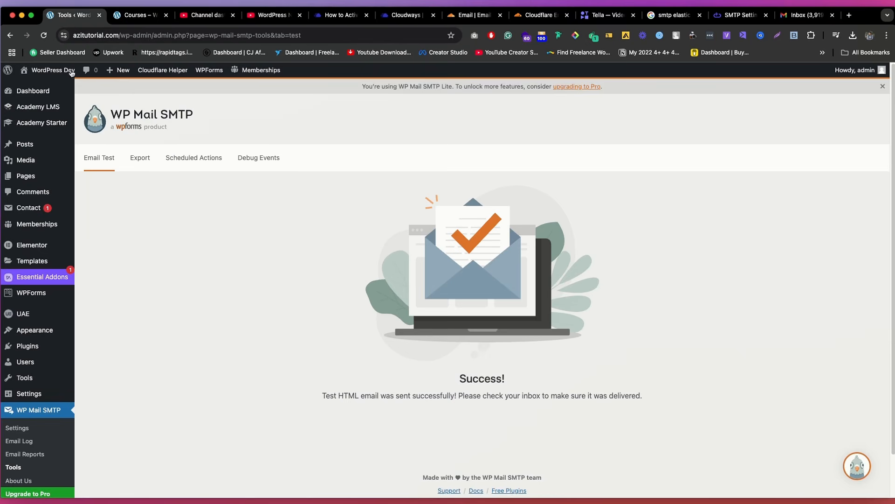
scroll(443, 285, "down", 1)
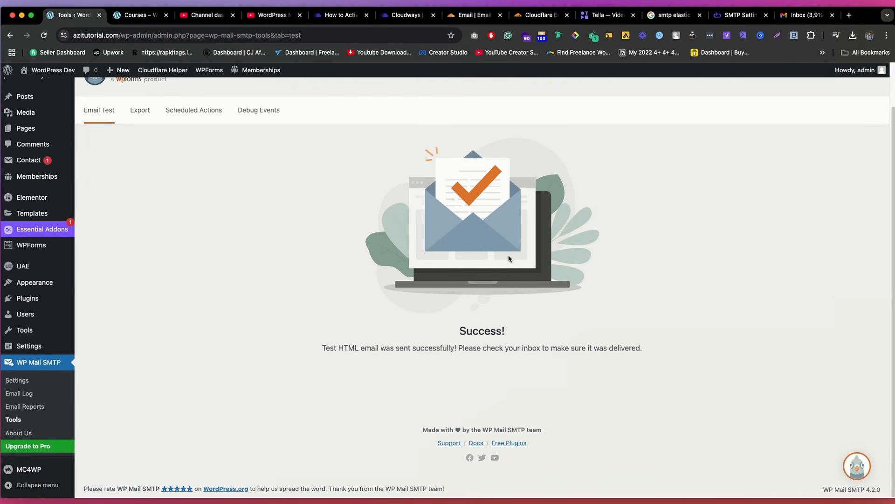
scroll(509, 247, "up", 1)
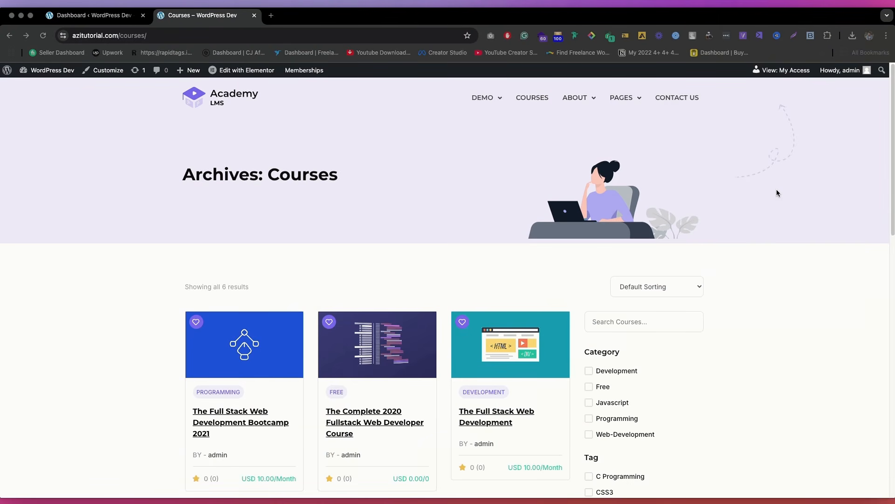
Step: Look over the site's Courses archive page, then open the WordPress Pages list and browse it
scroll(505, 159, "down", 2)
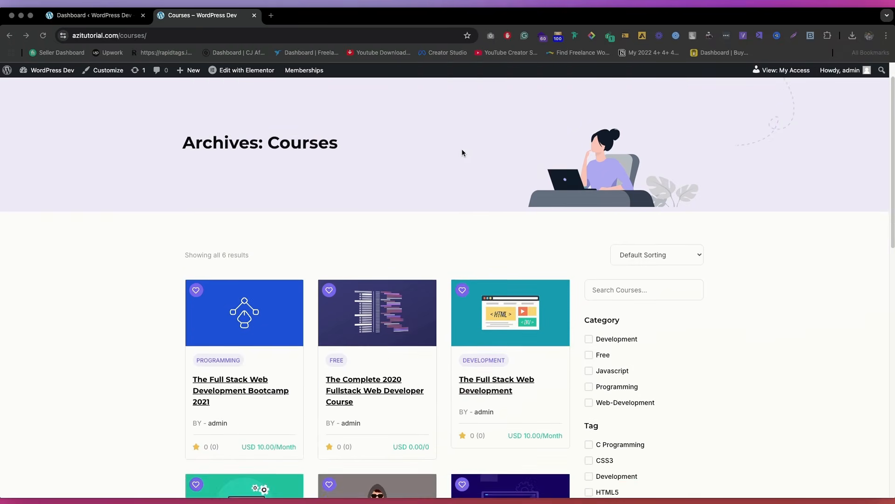
scroll(461, 152, "up", 2)
left_click(103, 18)
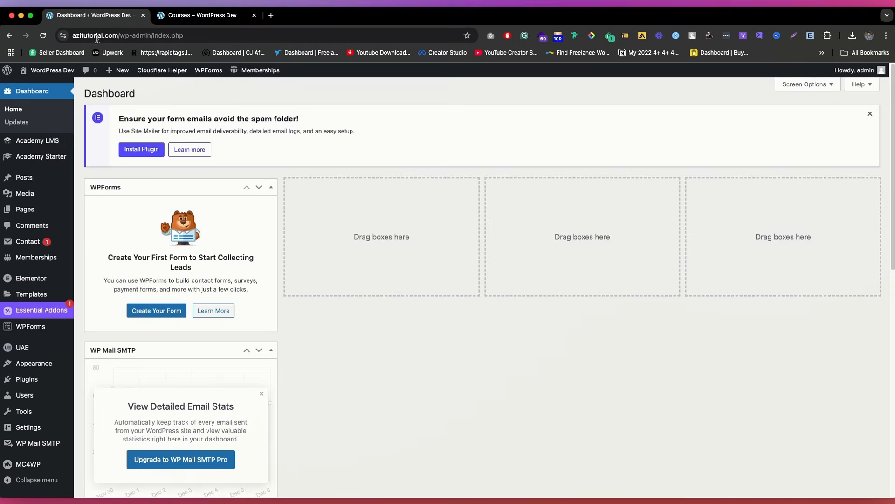
left_click(19, 206)
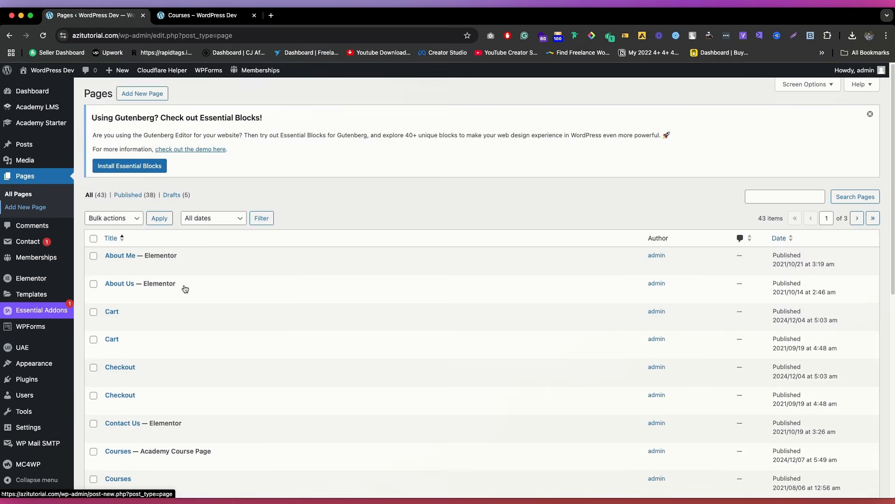
scroll(187, 280, "down", 8)
scroll(196, 275, "up", 8)
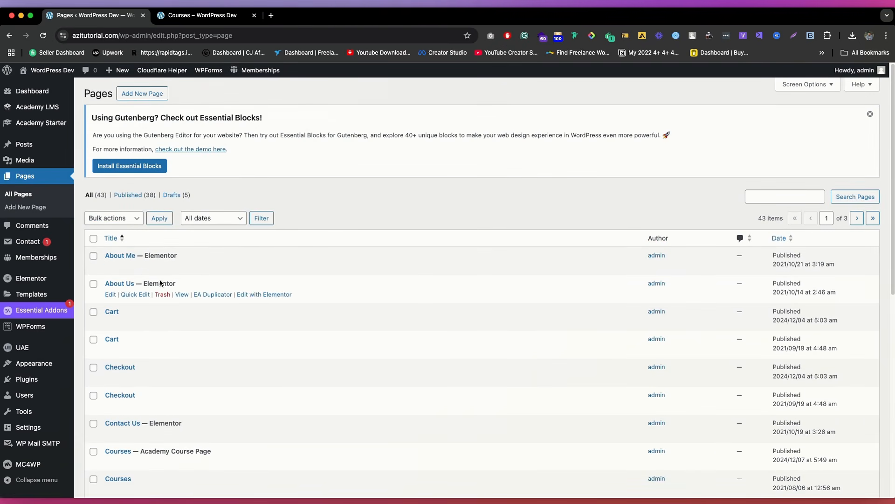
Step: Open both published Cart pages from the Pages list in new tabs and compare their content
scroll(249, 284, "down", 1)
scroll(248, 285, "down", 3)
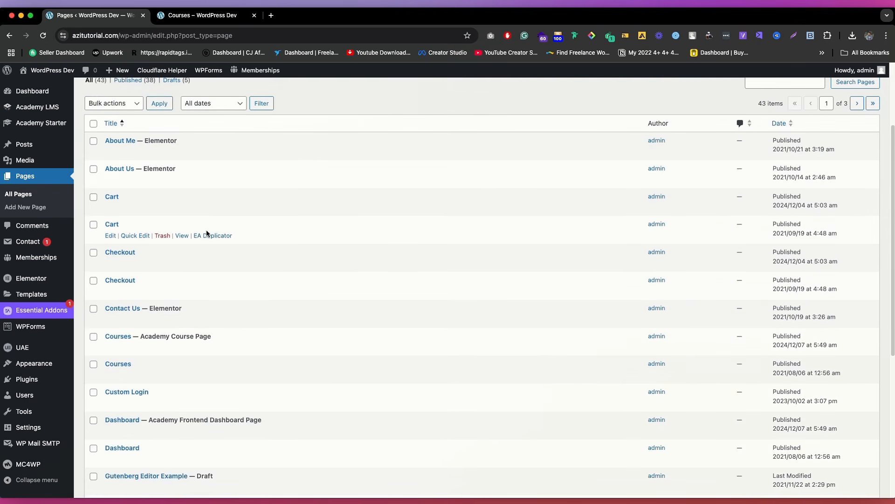
left_click(182, 236, "super")
left_click(206, 18)
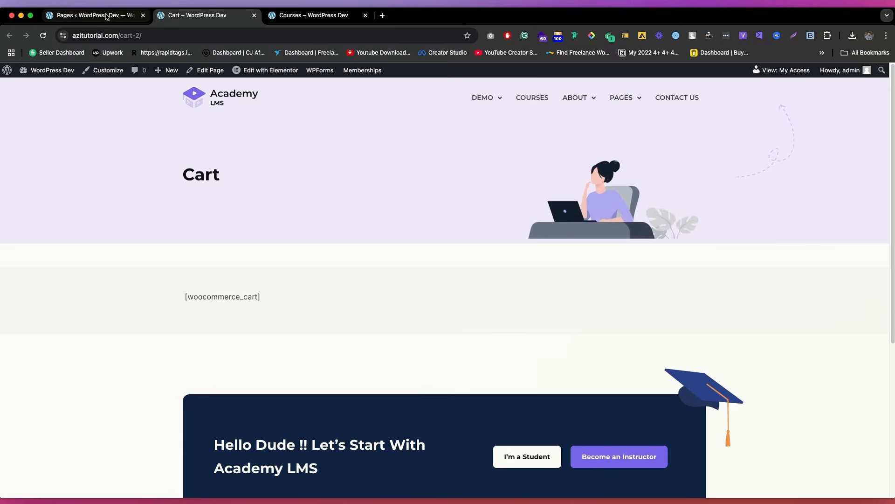
key("ctrl+shift+Tab")
left_click(182, 207, "super")
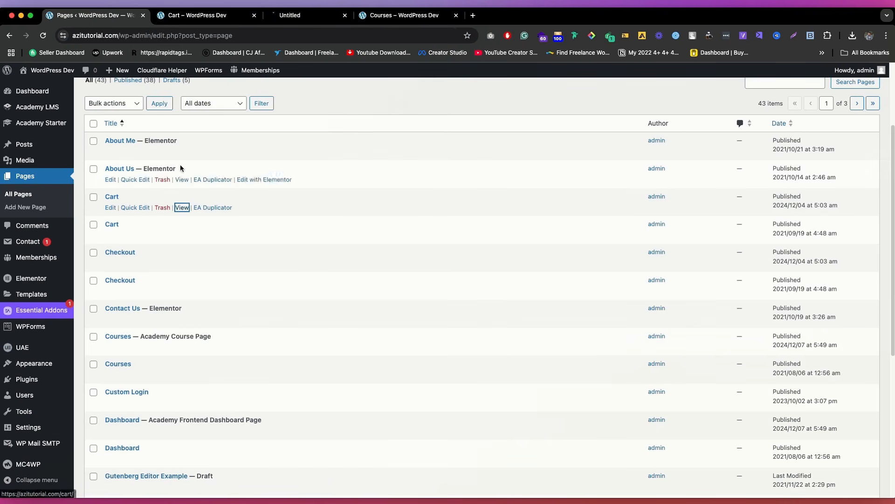
left_click(298, 15)
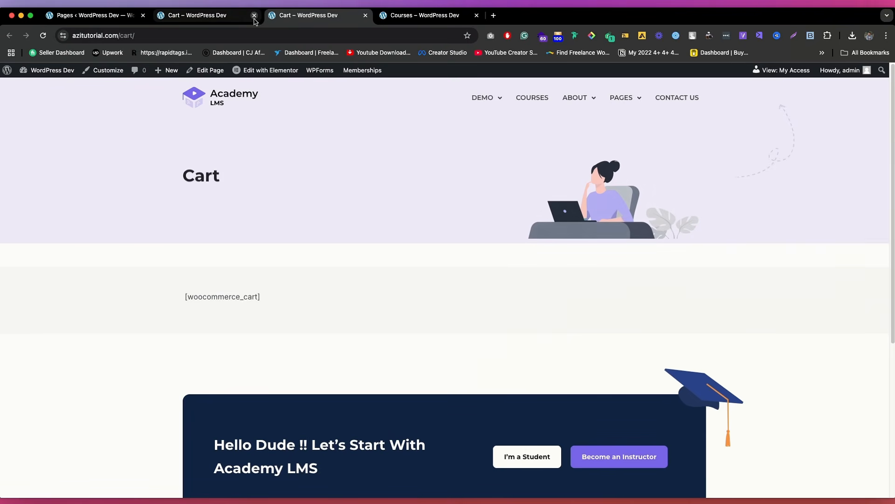
scroll(316, 205, "down", 5)
scroll(316, 206, "up", 5)
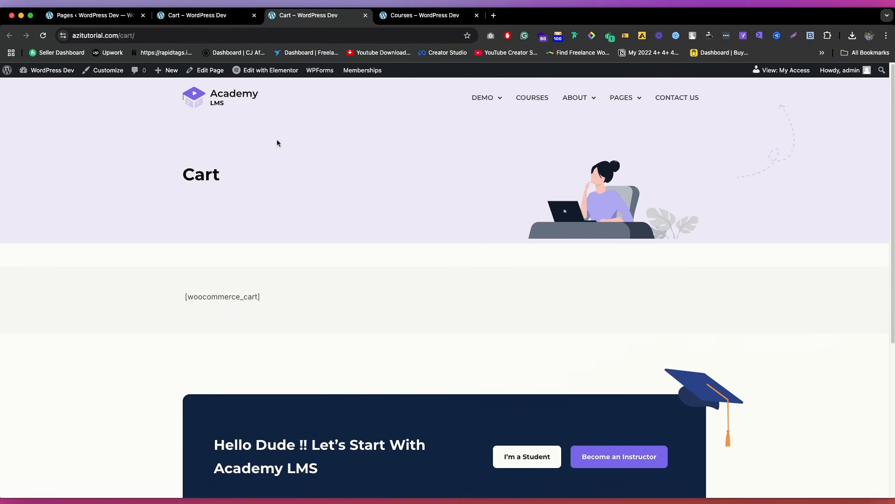
left_click(198, 5)
Step: Move both Cart pages and both Checkout pages to the trash with one bulk action in the Pages list
left_click(79, 16)
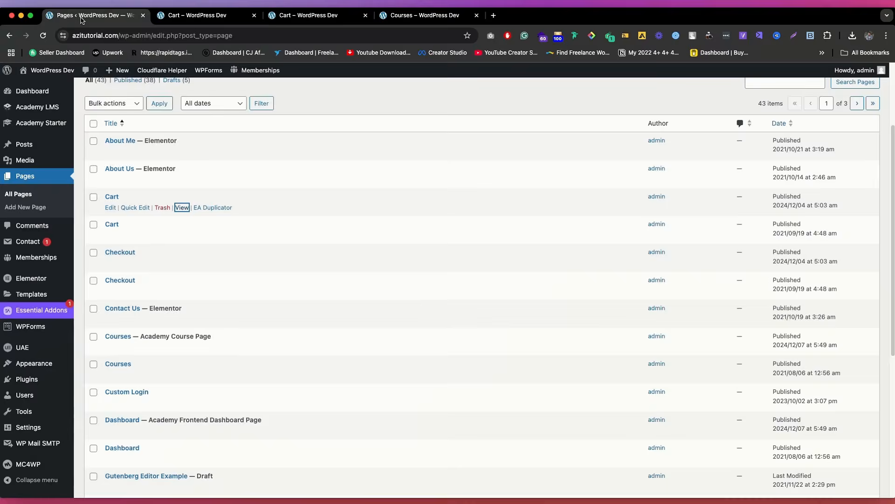
left_click(94, 224)
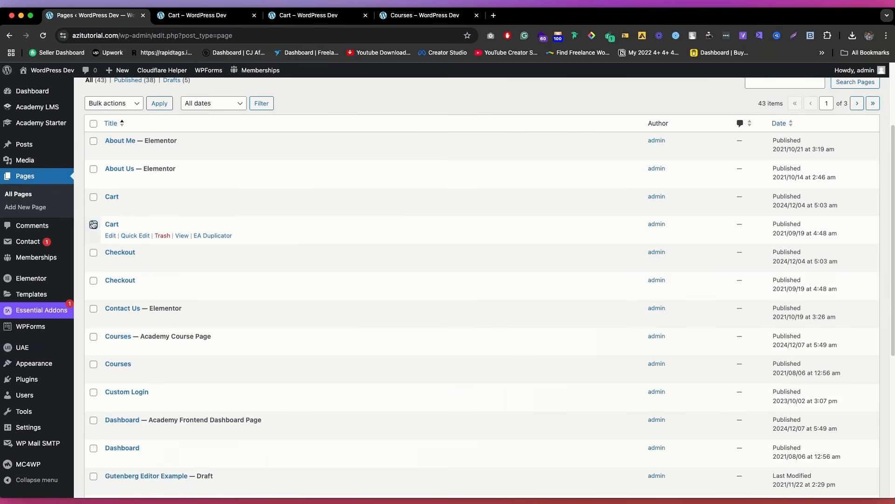
left_click(93, 196)
left_click(93, 281)
scroll(201, 238, "down", 5)
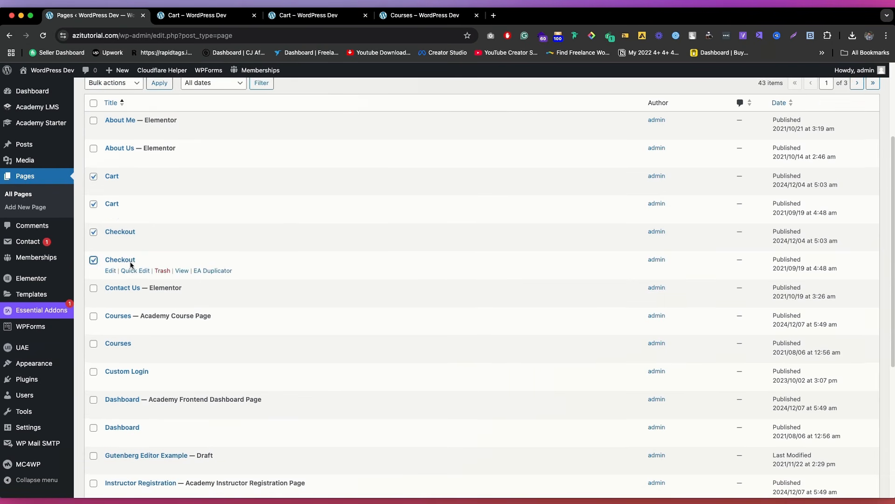
scroll(100, 258, "down", 3)
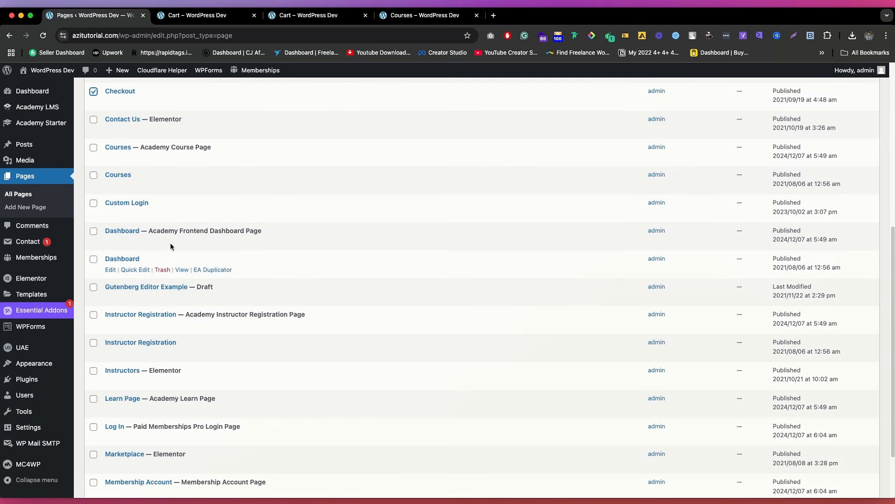
scroll(170, 243, "up", 10)
left_click(109, 222)
left_click(100, 238)
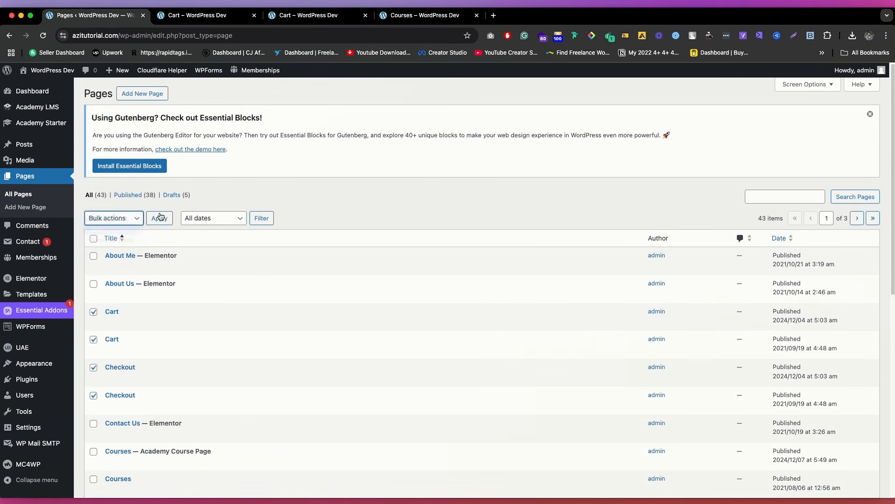
left_click(160, 217)
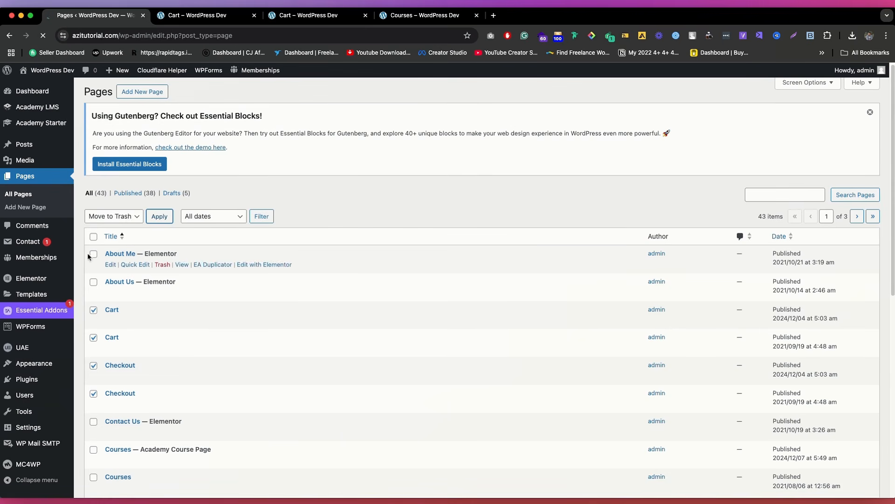
Step: View the About Us and About Me pages in new tabs, try the site's About links, and close the extra page tabs
scroll(199, 273, "down", 1)
scroll(196, 268, "down", 2)
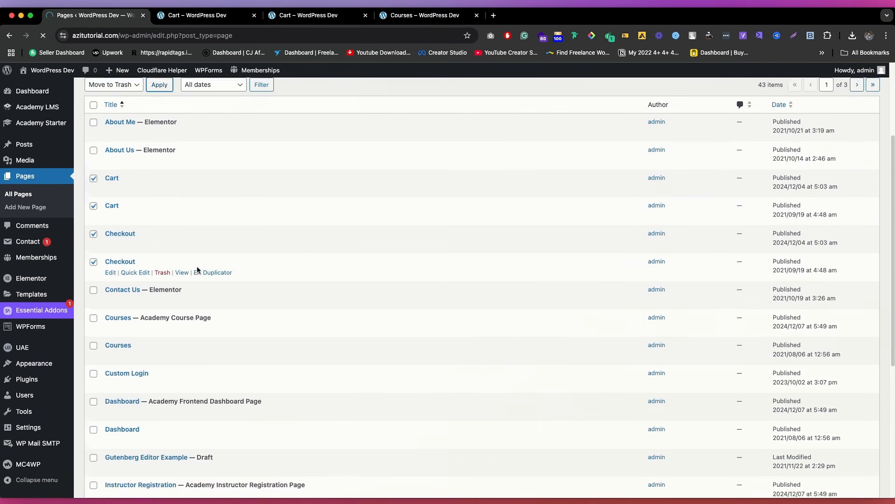
scroll(198, 270, "down", 2)
scroll(197, 270, "down", 1)
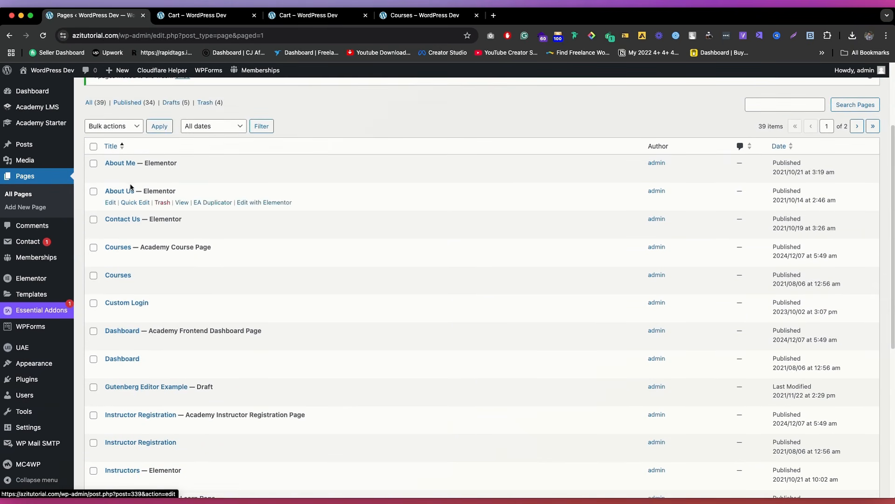
left_click(182, 203, "super")
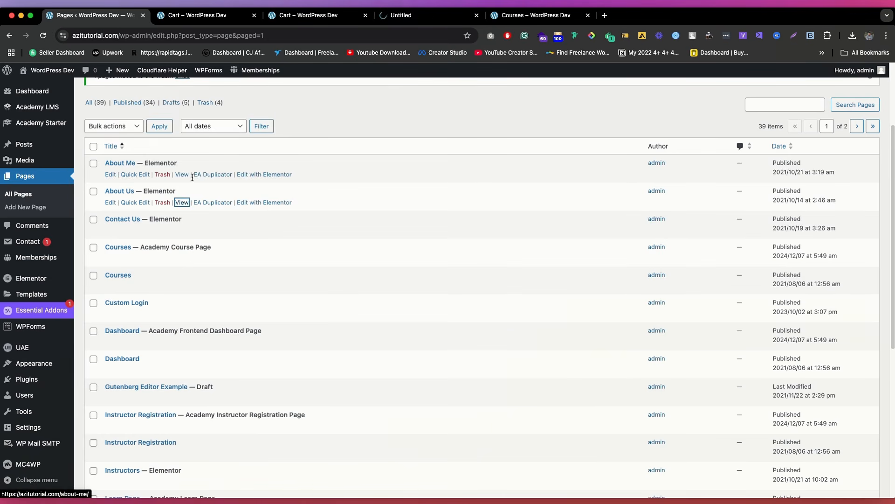
left_click(182, 175, "super")
left_click(421, 16)
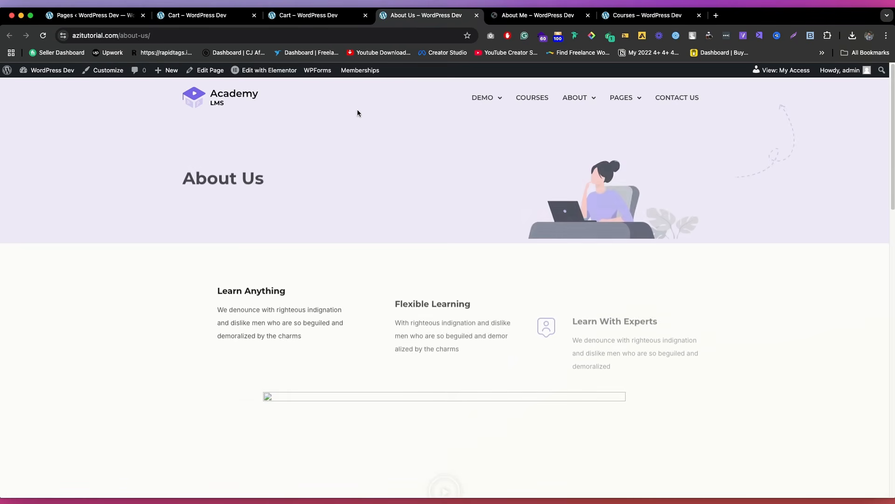
left_click(578, 101)
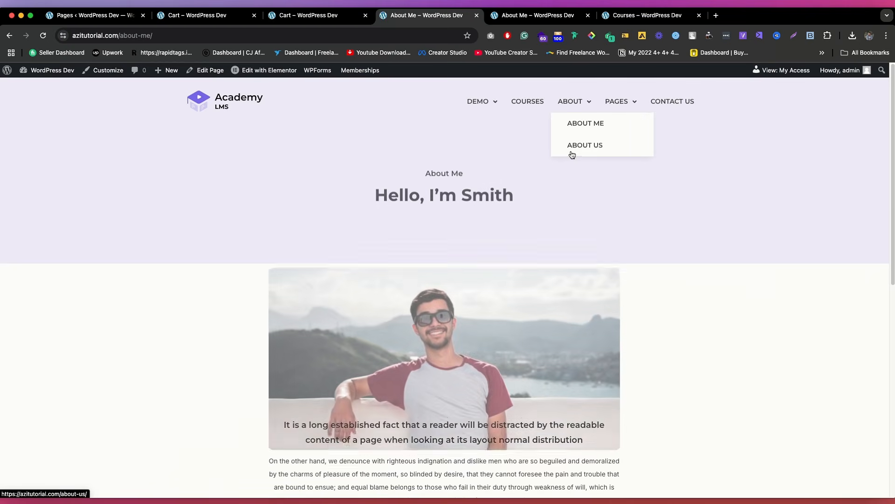
left_click(572, 142)
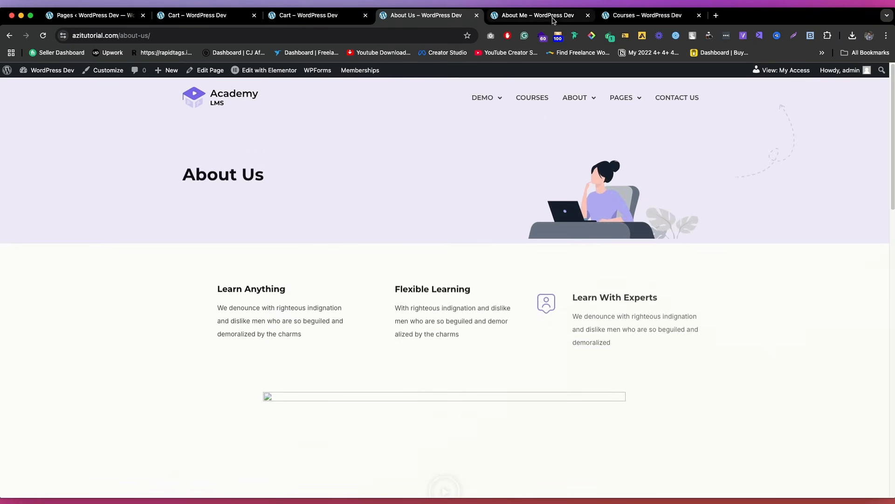
left_click(541, 16)
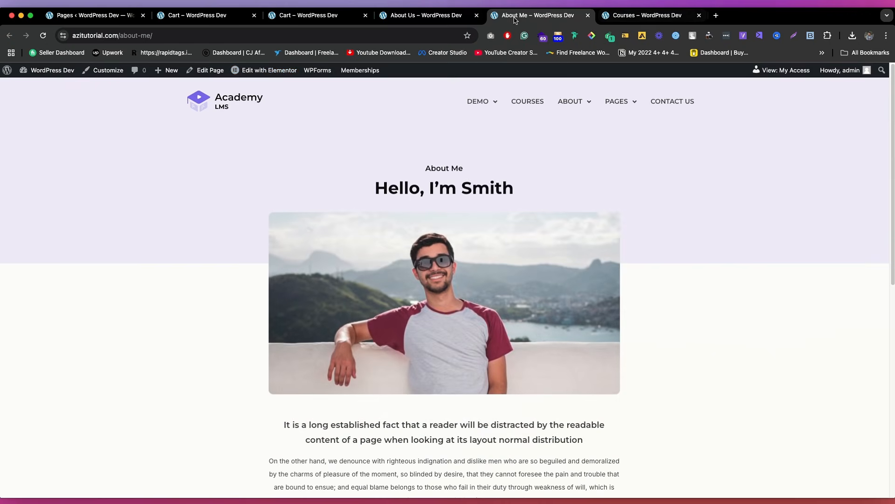
left_click(448, 16)
left_click(301, 16)
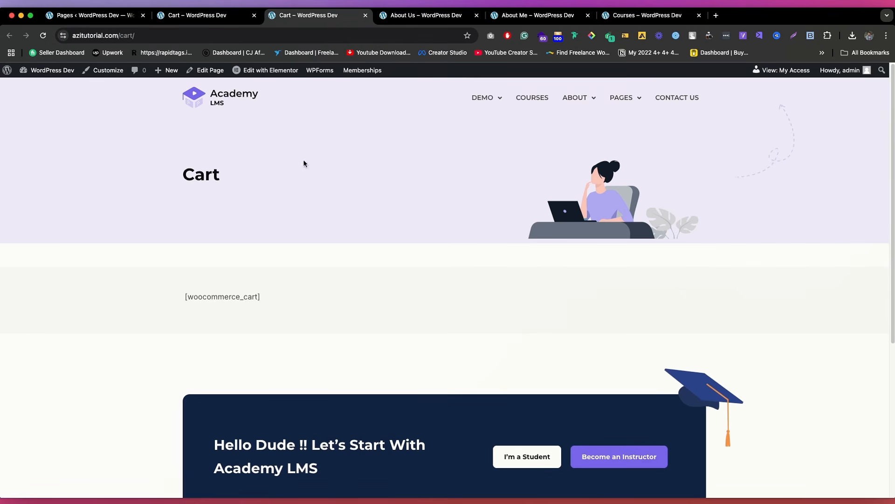
left_click(154, 17)
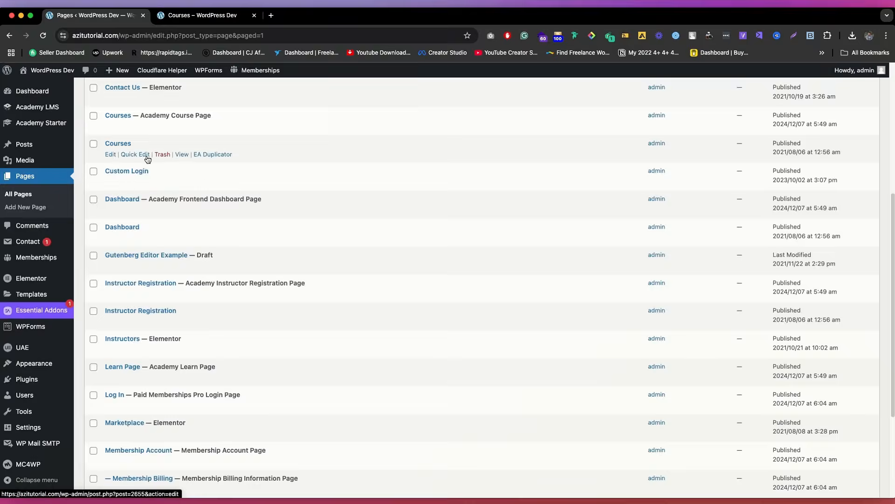
Step: Move the duplicate Courses page dated 2021/08/06 to the trash, keeping the Academy Course Page
scroll(131, 254, "up", 3)
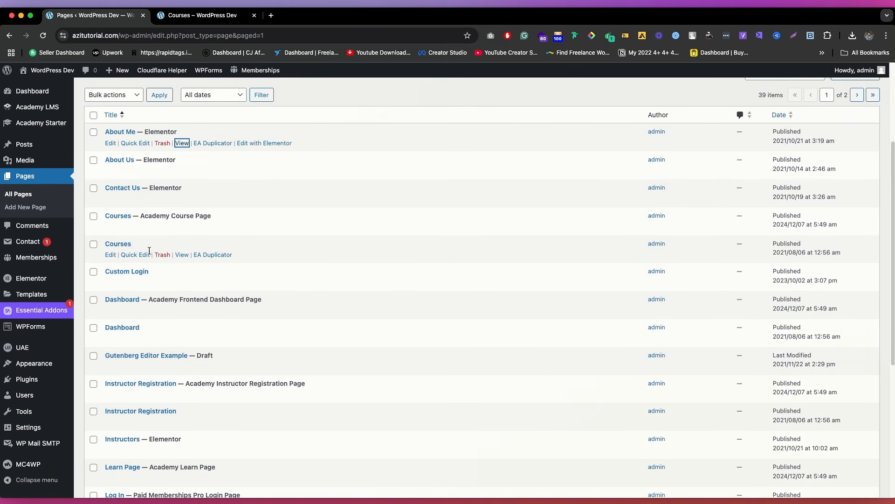
left_click(163, 255)
scroll(163, 254, "down", 2)
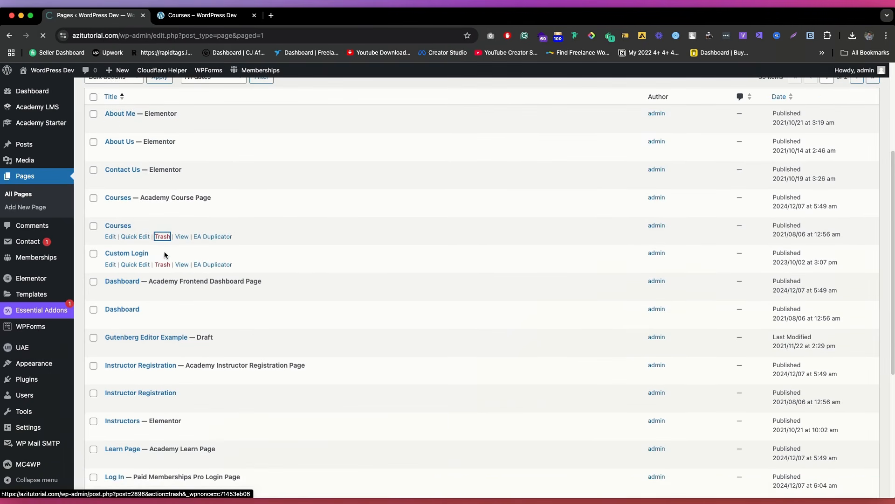
Step: Browse the remaining pages, then open the site's Menus screen in a new tab and review the Main Menu structure
scroll(140, 242, "down", 5)
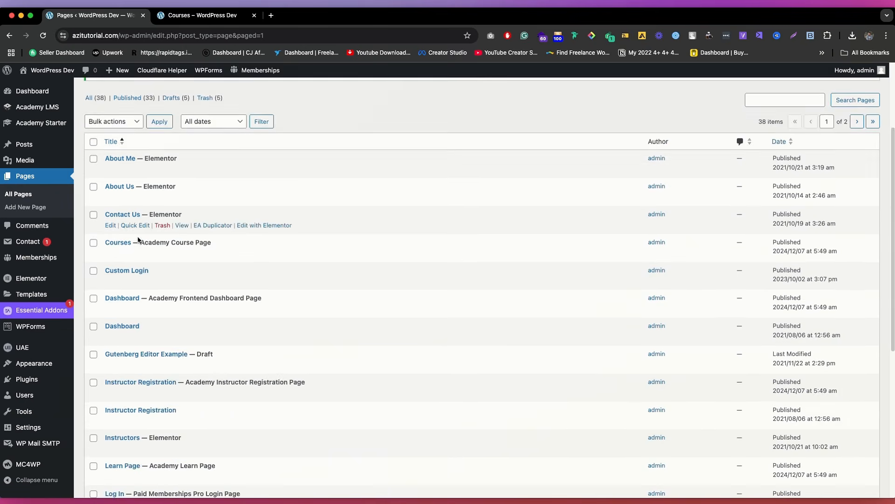
scroll(162, 310, "down", 4)
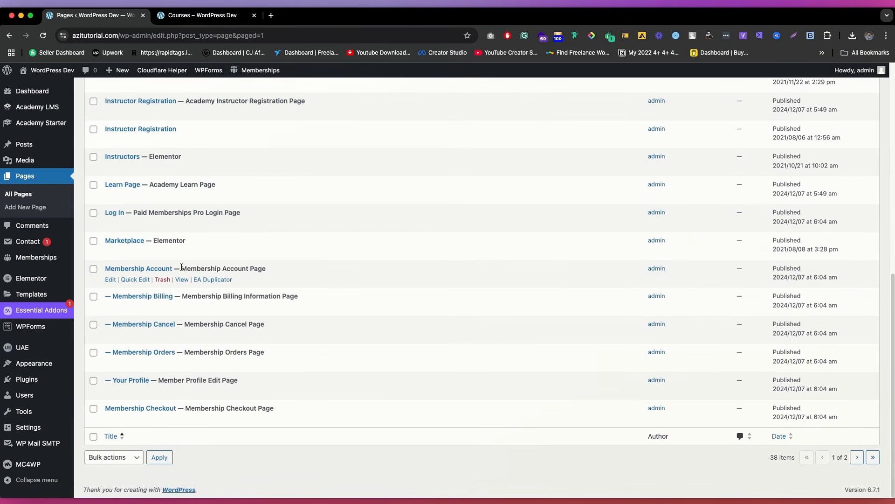
scroll(262, 246, "up", 3)
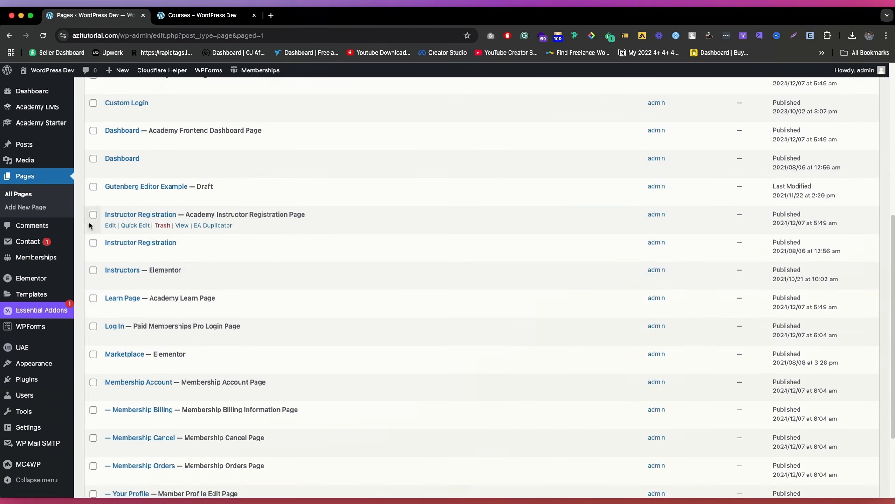
scroll(227, 223, "down", 3)
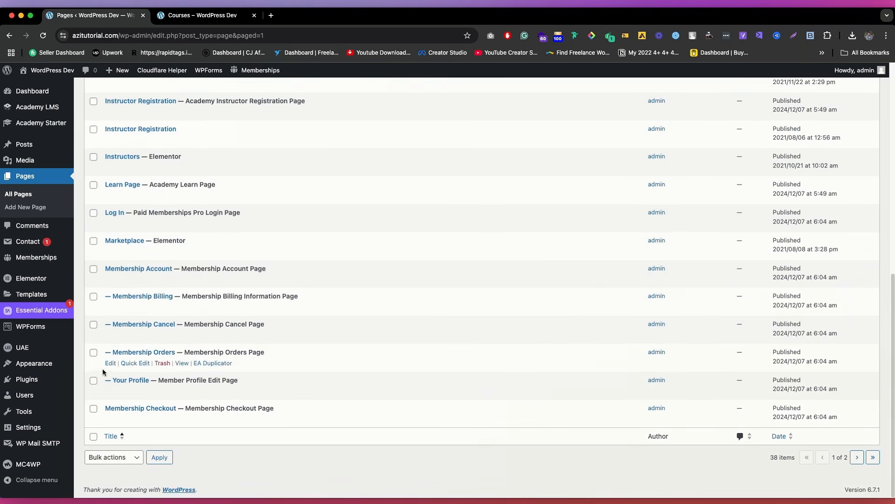
mouse_move(34, 363)
left_click(100, 422, "super")
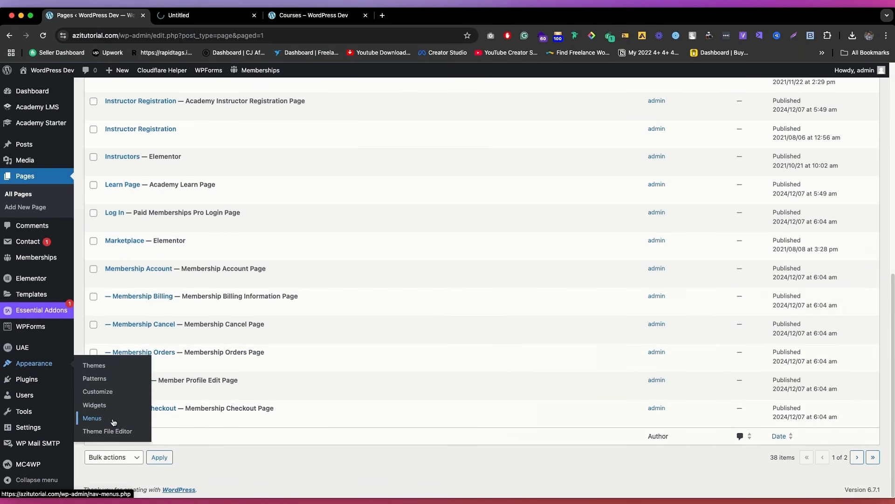
left_click(199, 21)
scroll(401, 166, "down", 6)
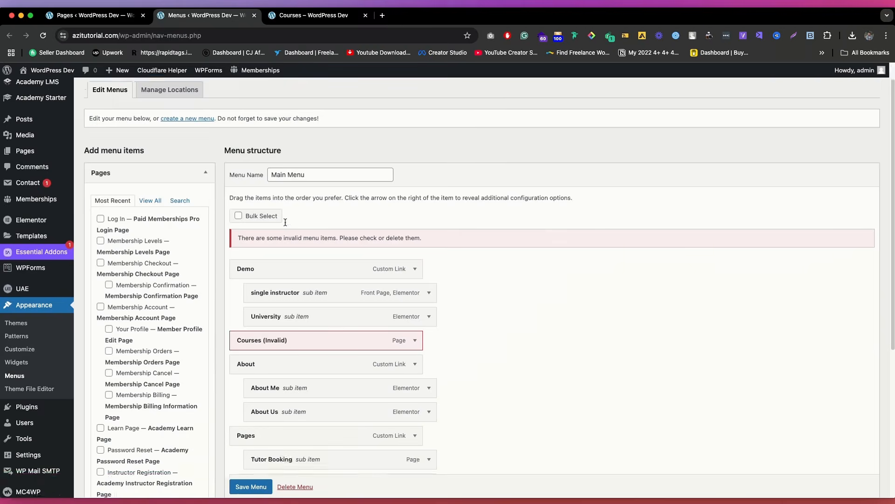
scroll(401, 166, "up", 3)
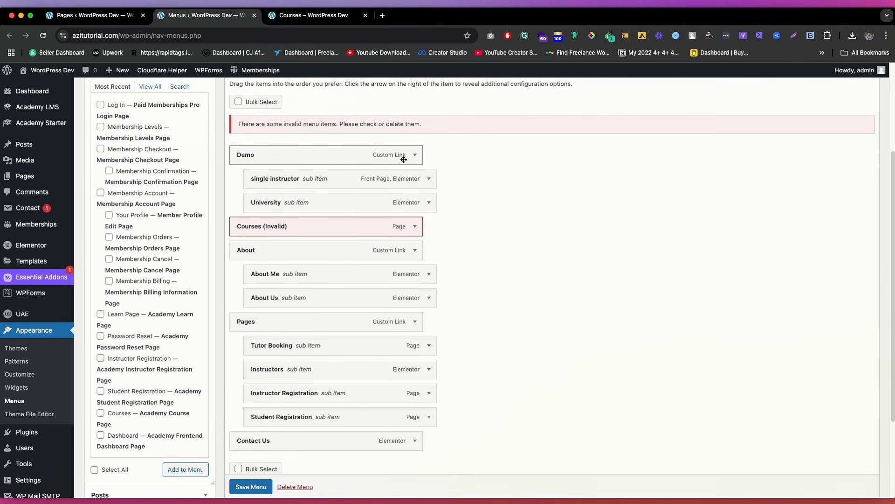
scroll(349, 185, "up", 3)
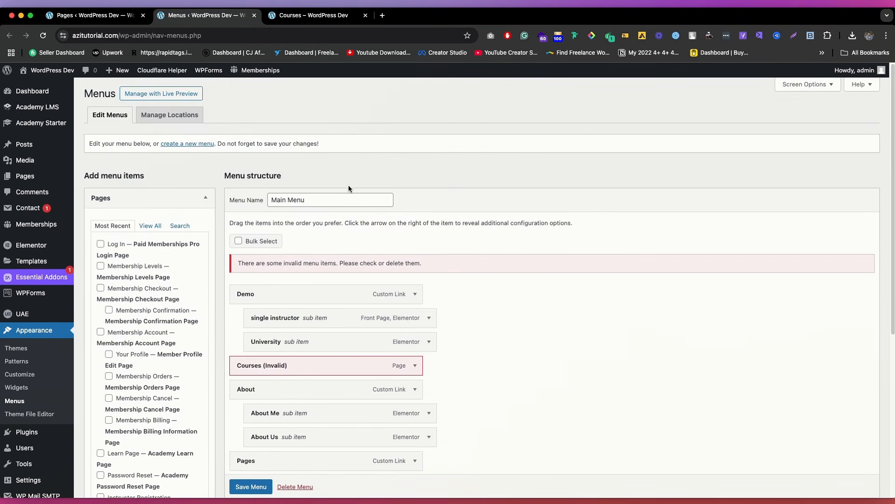
scroll(365, 215, "down", 5)
scroll(365, 215, "up", 5)
Step: Permanently delete the existing Main Menu
double_click(328, 199)
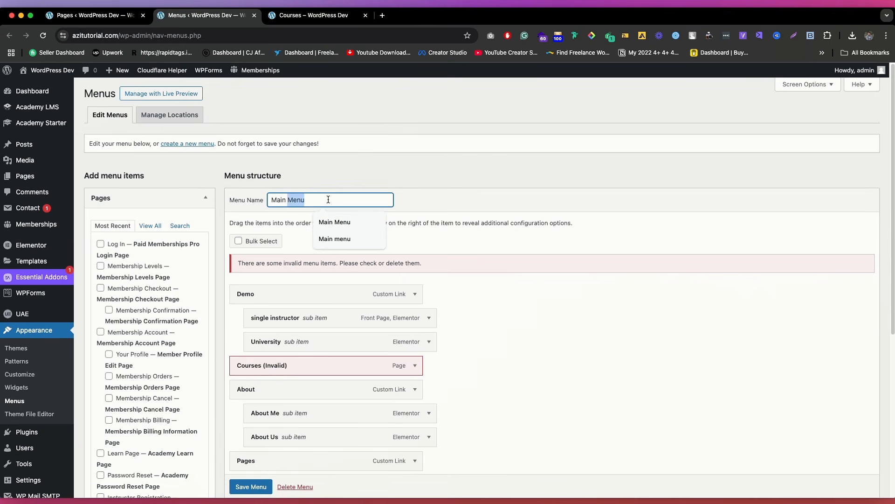
scroll(343, 191, "down", 6)
left_click(294, 447)
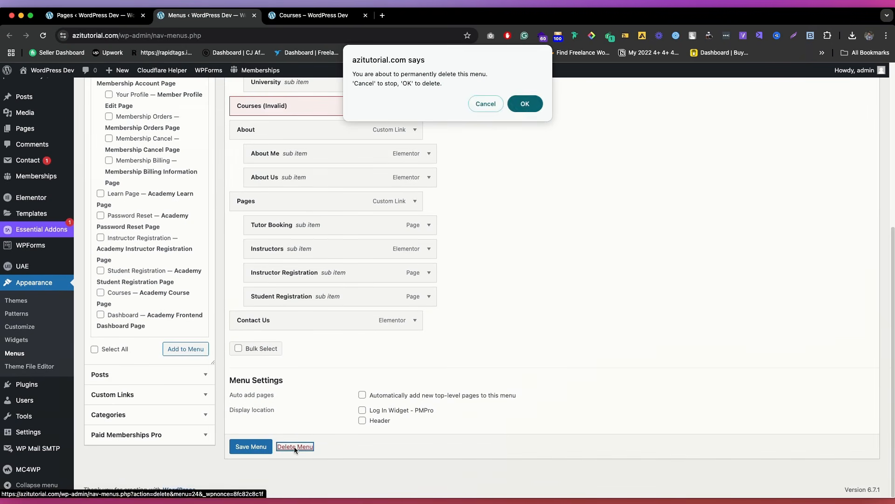
left_click(522, 104)
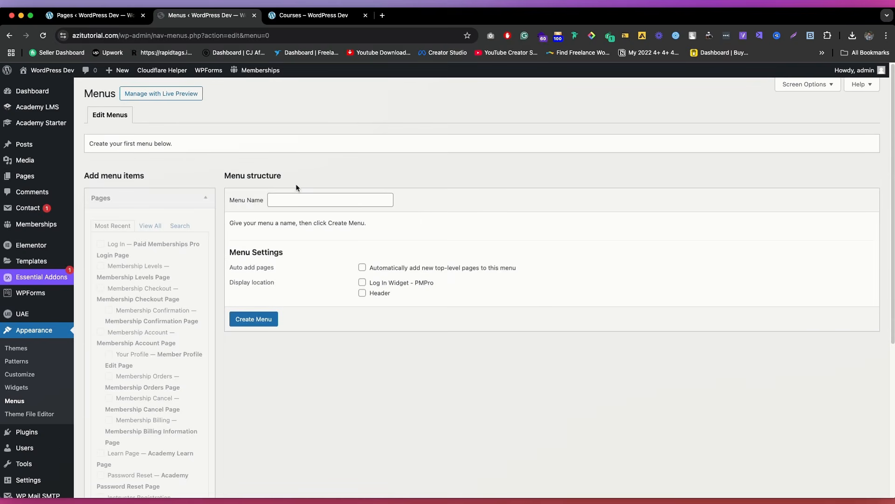
Step: Create a new menu named Main Menu with Header as its display location
left_click(357, 200)
type("Main Menu")
left_click(457, 236)
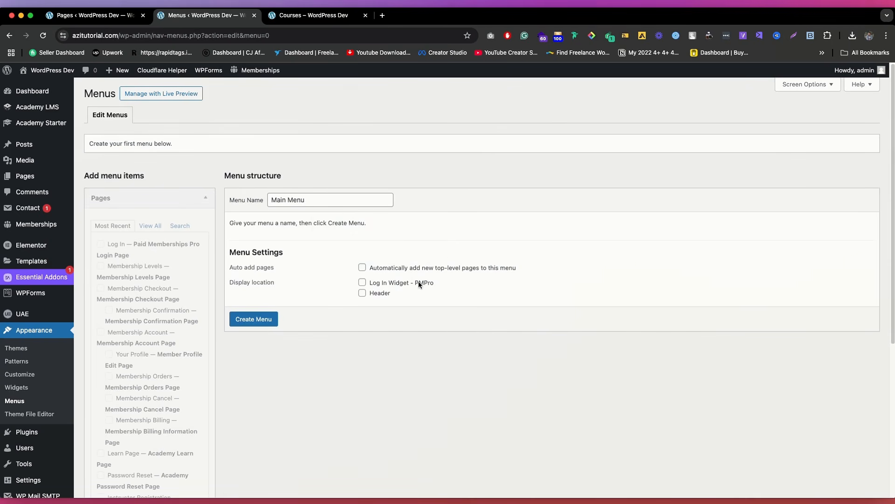
left_click(240, 318)
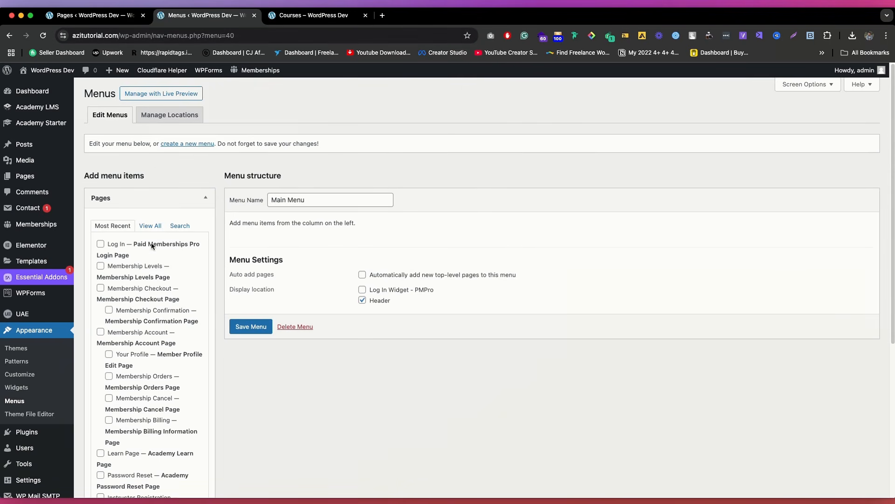
Step: Add the single instructor front page to the Main Menu from the full list of pages
left_click(150, 225)
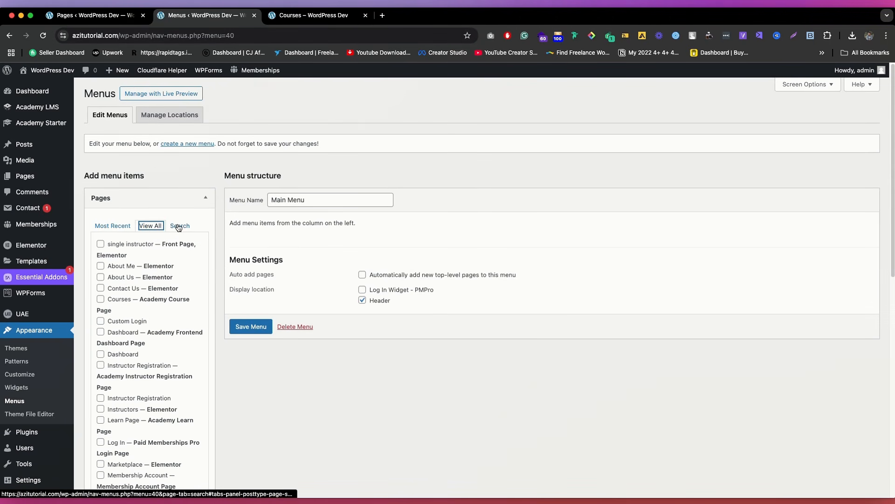
left_click(125, 247)
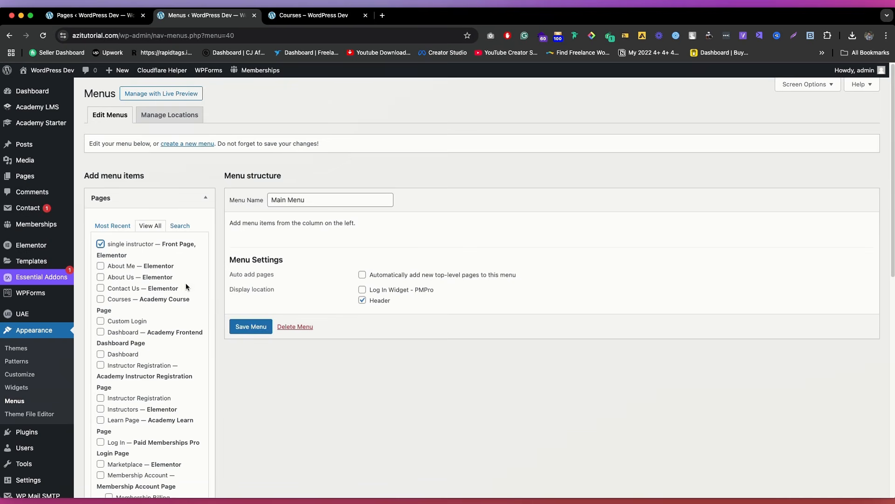
scroll(183, 252, "down", 10)
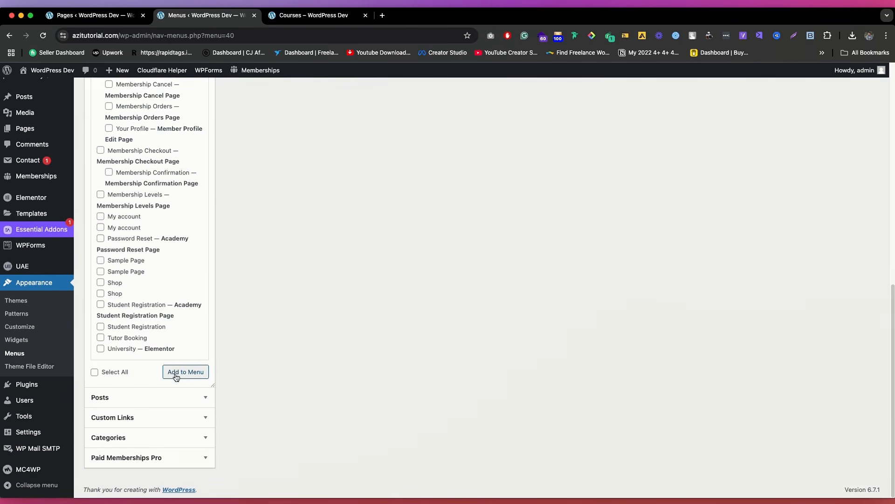
left_click(176, 376)
scroll(220, 283, "up", 10)
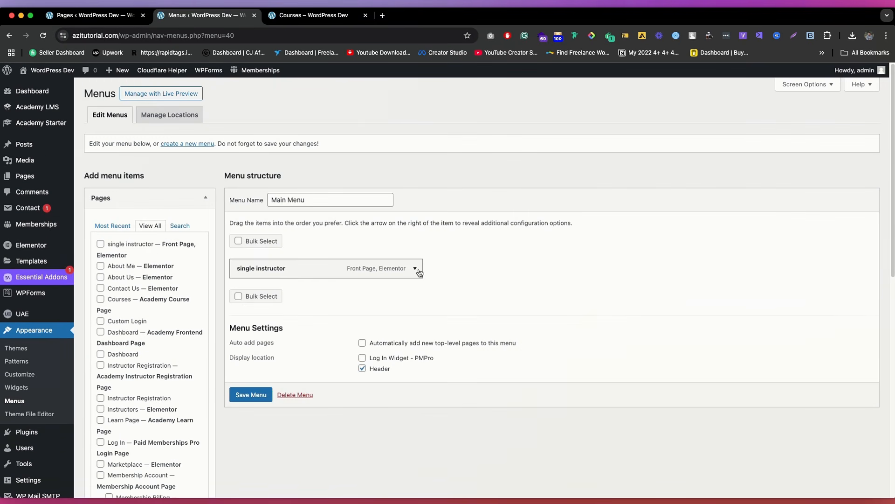
Step: Set the single instructor item's navigation label to Homepage, save the menu, and check the header on the live Courses page
left_click(414, 269)
left_click(276, 301)
triple_click(276, 301)
type("Homepage")
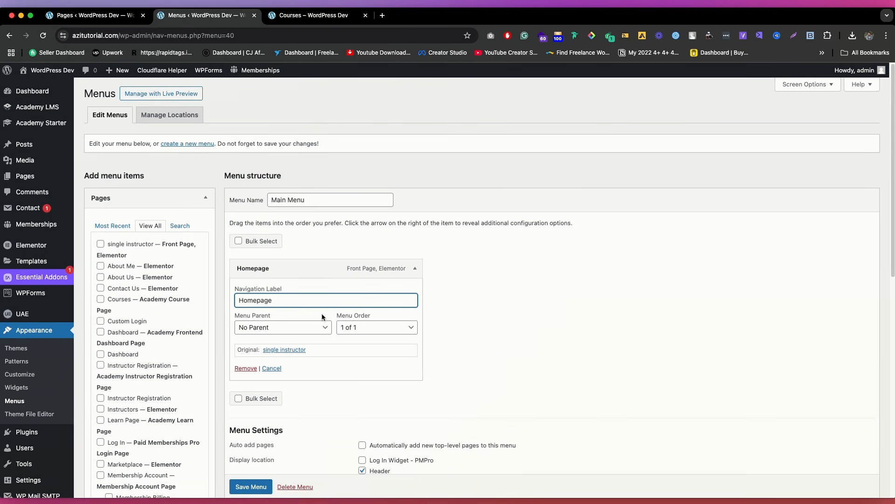
scroll(322, 316, "down", 3)
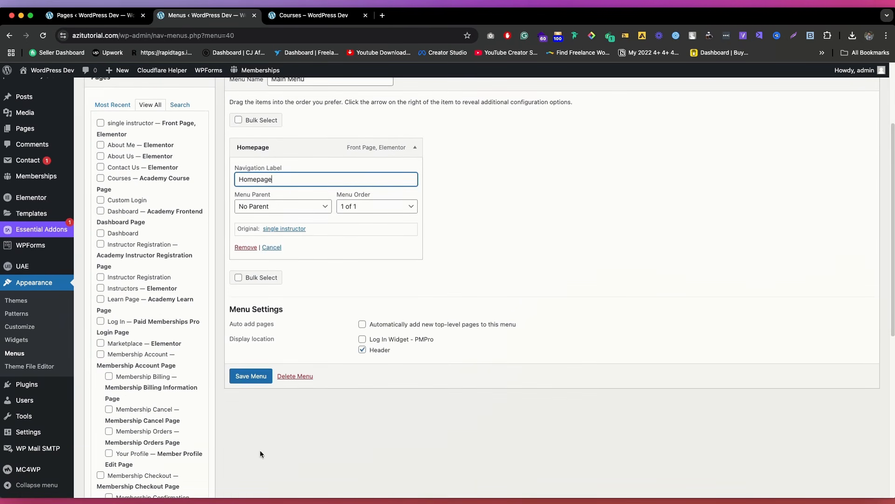
left_click(251, 376)
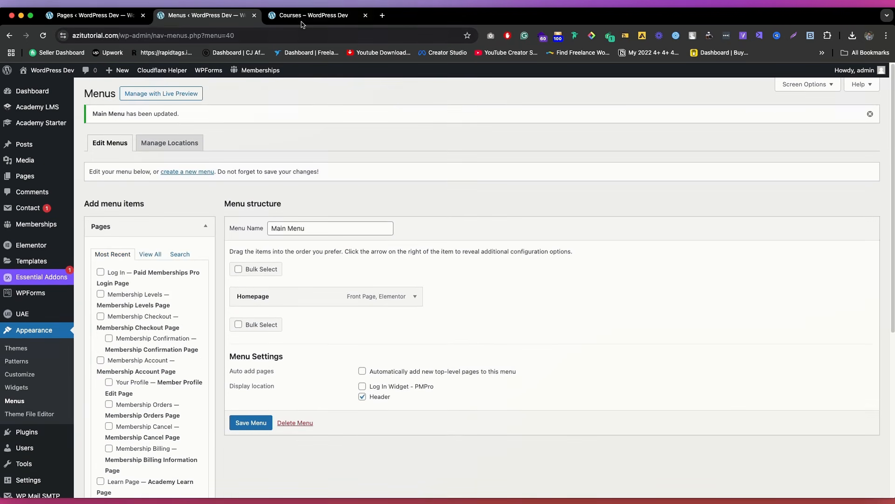
left_click(314, 15)
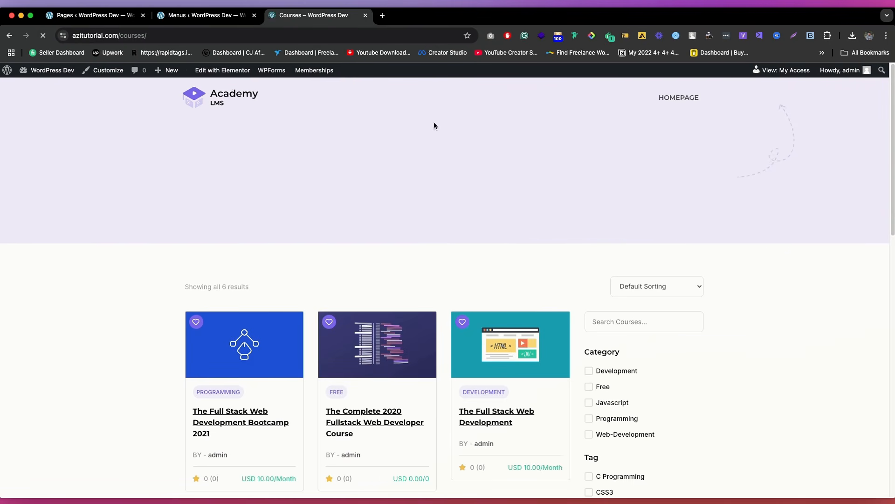
Step: Return to the menu editor, search the pages for "course" and add the Courses page marked Academy Course Page
left_click(220, 17)
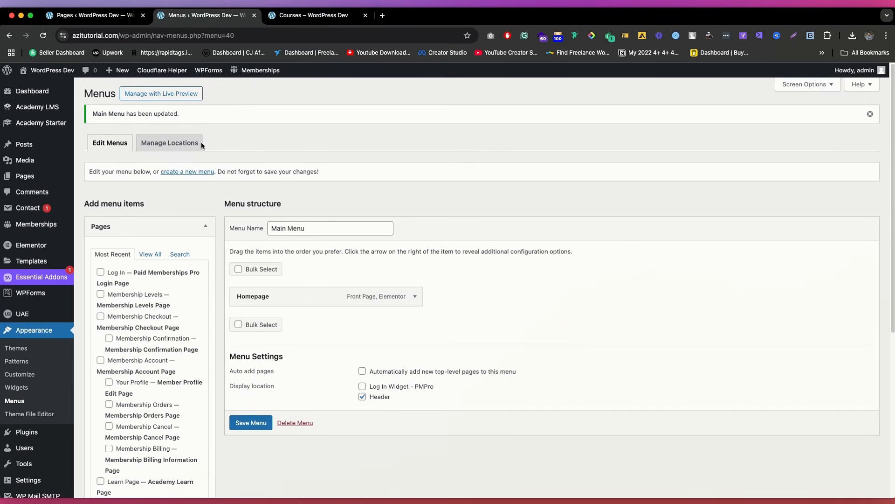
left_click(157, 254)
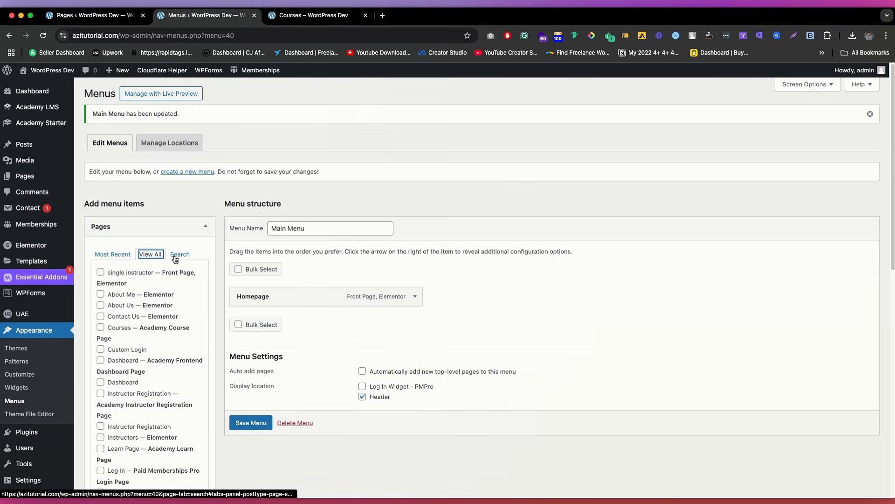
left_click(176, 255)
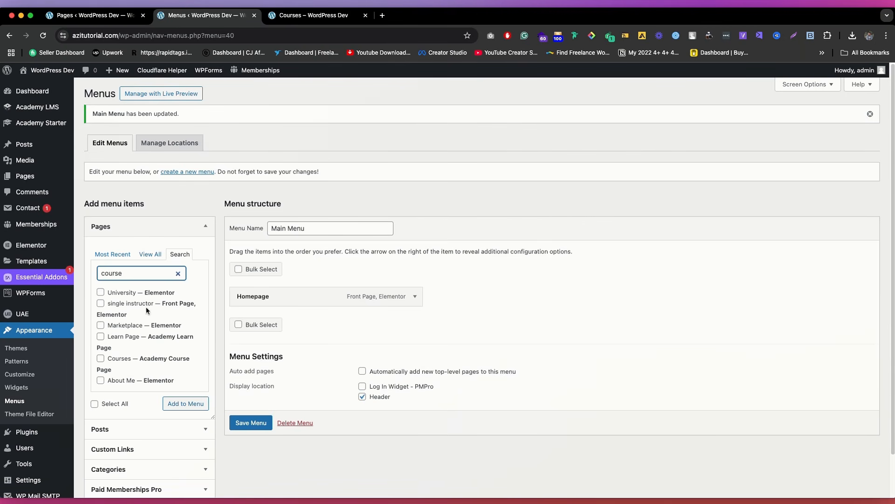
left_click(145, 360)
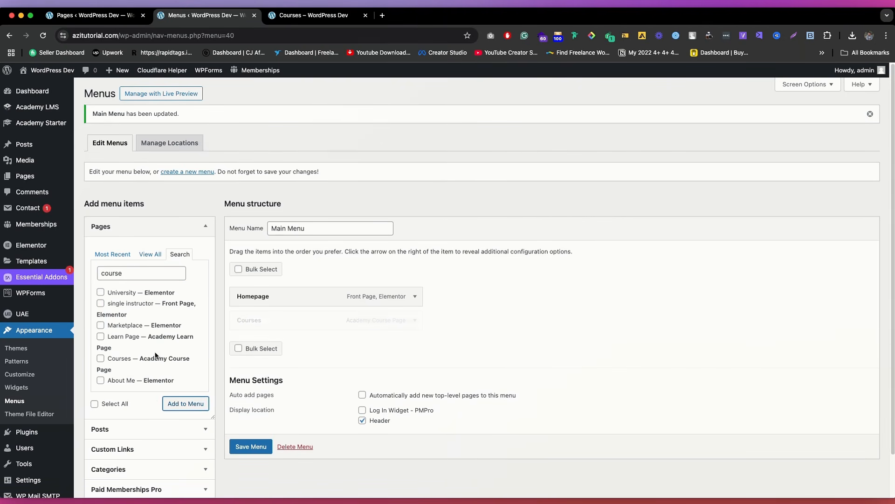
Step: Enable the second Categories element plus the Link Target and Title Attribute properties in the screen options
scroll(118, 386, "down", 1)
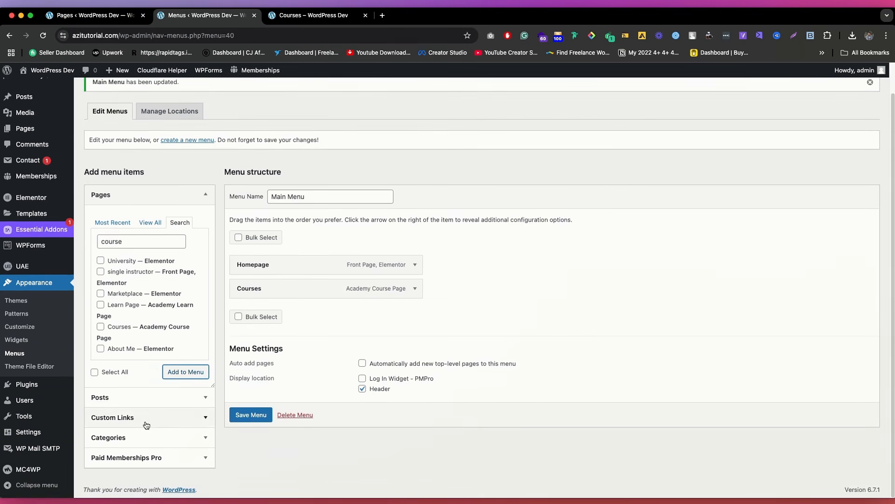
left_click(142, 428)
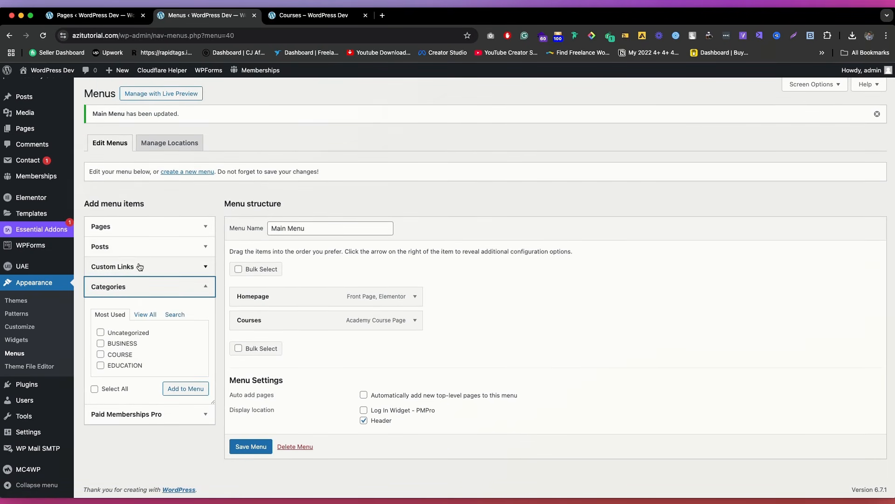
left_click(145, 314)
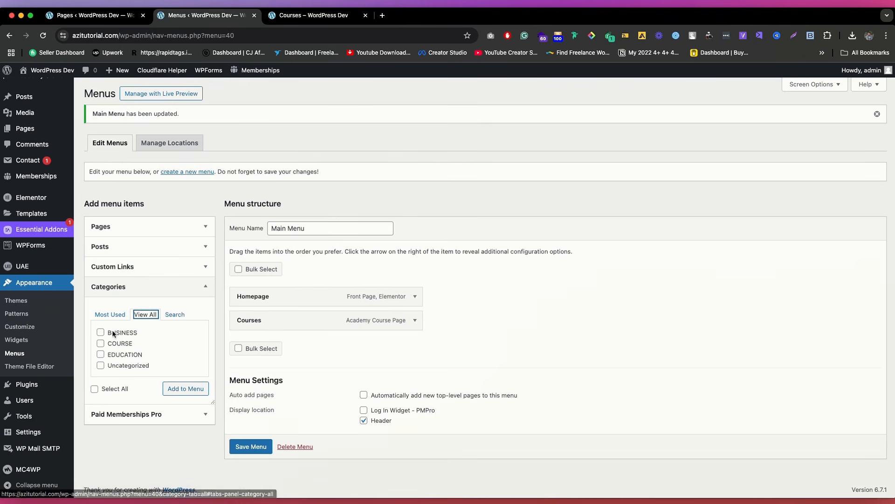
left_click(831, 85)
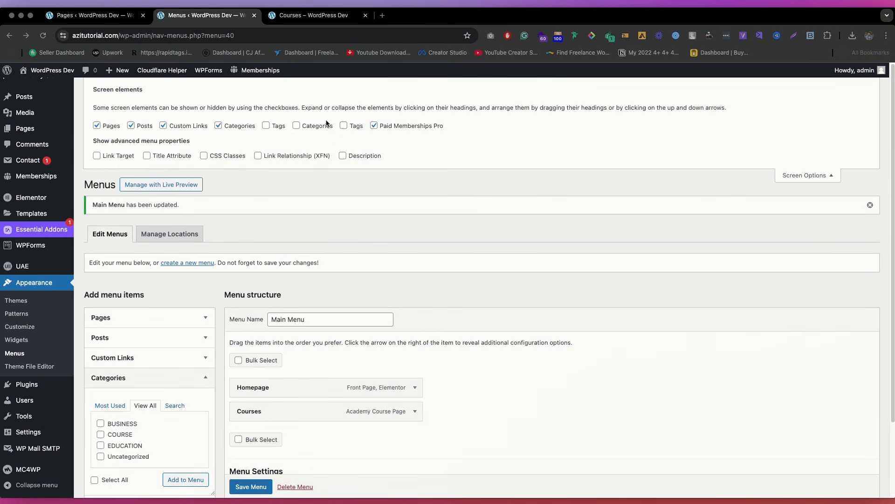
left_click(297, 126)
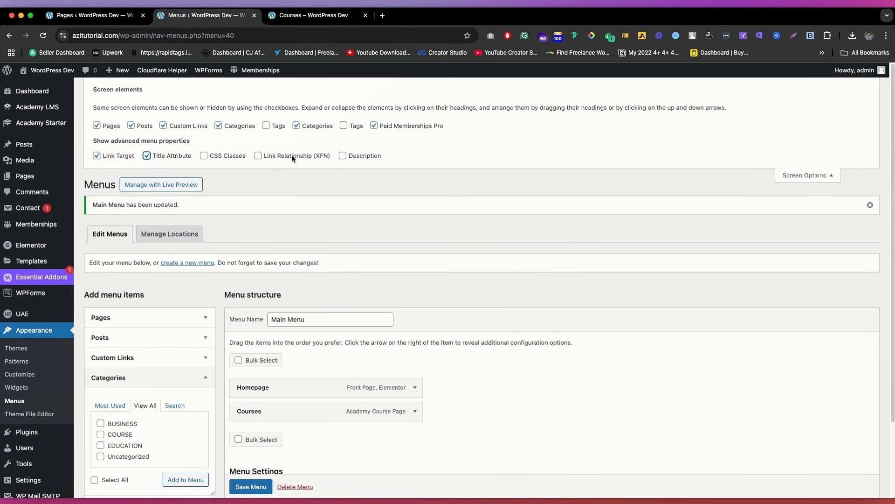
left_click(801, 176)
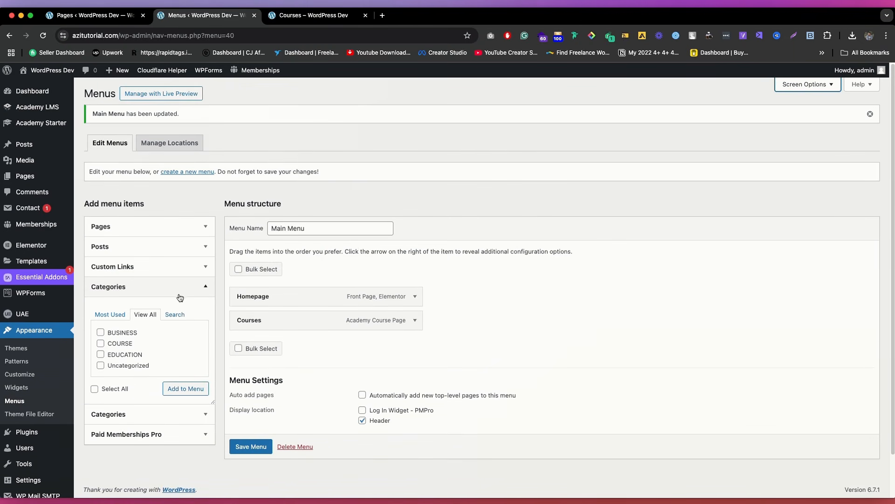
Step: Add the course categories development, Free, javascript, programming and web-development to the menu
scroll(179, 298, "down", 1)
left_click(150, 391)
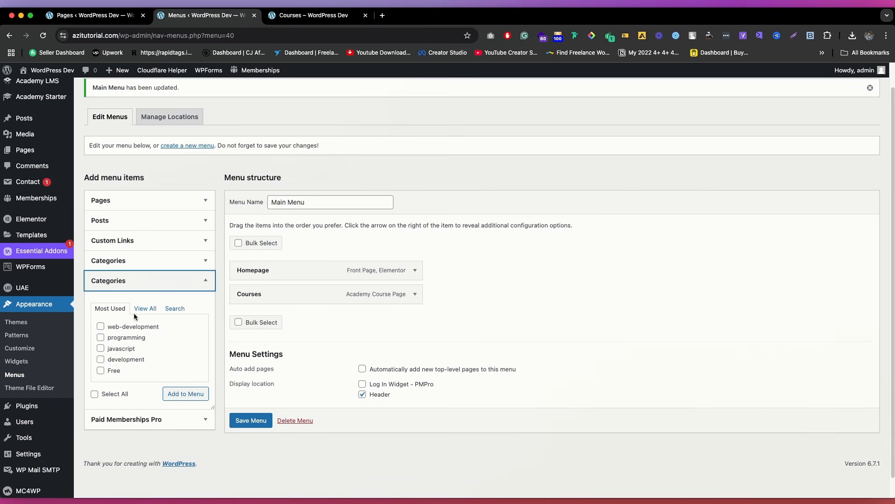
left_click(144, 308)
left_click(124, 327)
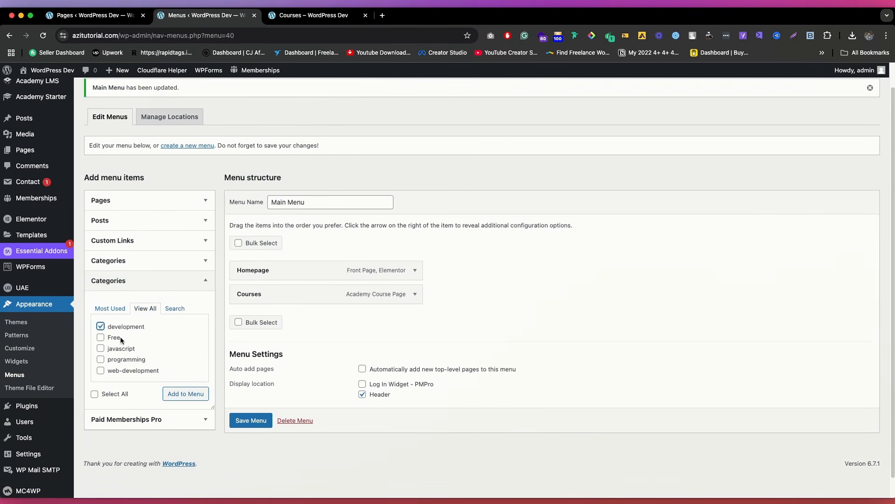
left_click(118, 338)
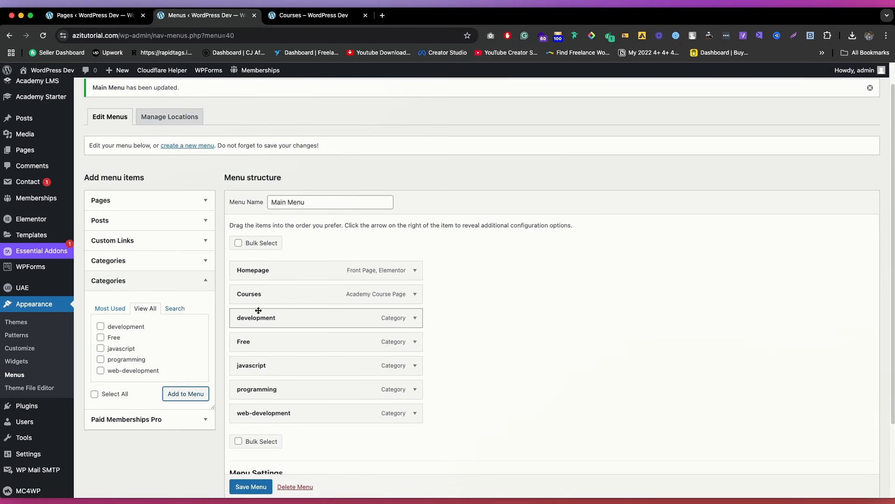
Step: Nest the course categories beneath Courses with Free first and web-development under programming, and save the menu
left_click_drag(257, 312, 327, 313)
left_click_drag(259, 338, 277, 315)
left_click_drag(255, 366, 285, 409)
mouse_move(269, 389)
left_mouse_down()
mouse_move(290, 386)
mouse_move(282, 385)
left_mouse_up()
scroll(293, 439, "down", 2)
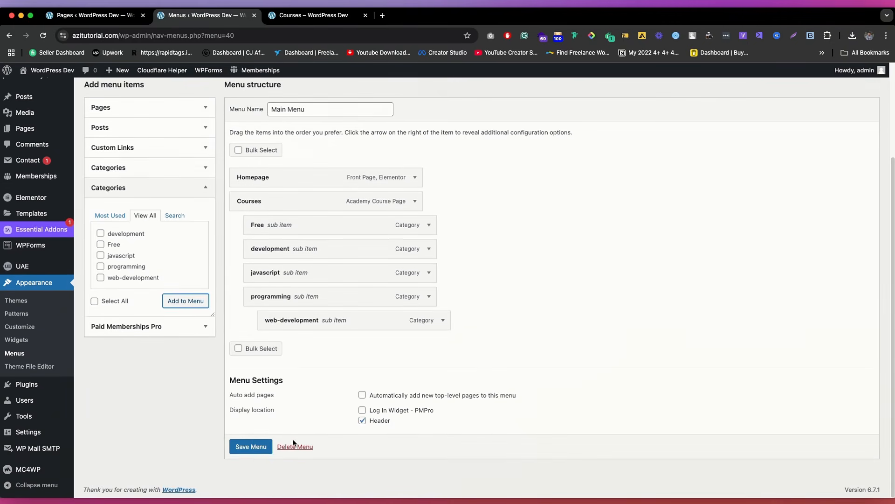
Step: Reload the live Courses page and check the Courses dropdown in the header
left_click(311, 16)
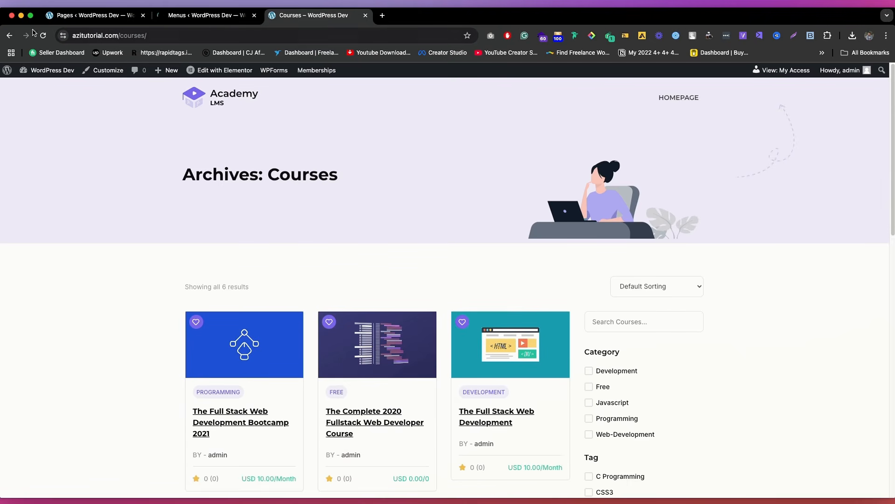
left_click(38, 36)
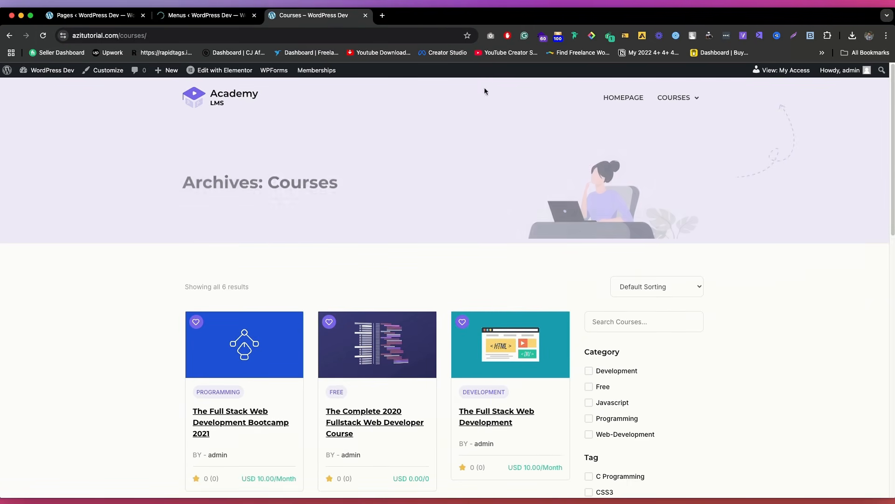
mouse_move(681, 99)
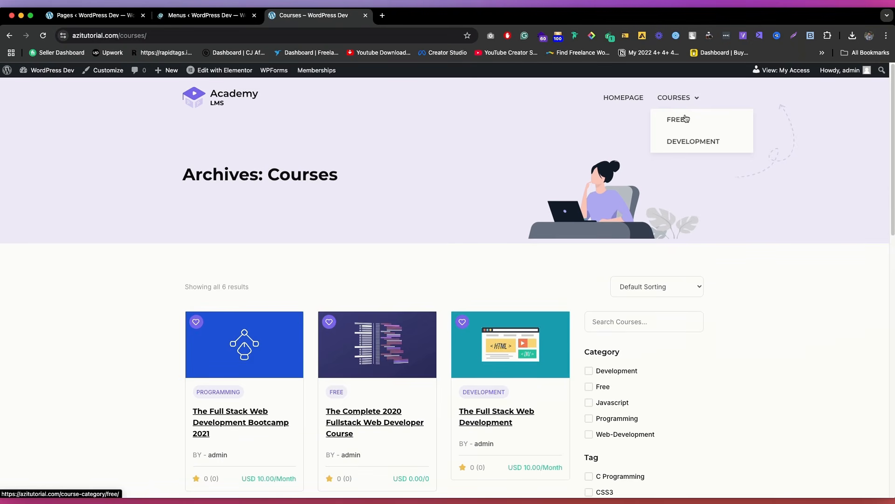
Step: Make web-development a direct sub item of Courses, save the menu, and recheck the dropdown on the live page
left_click(205, 15)
scroll(280, 420, "down", 1)
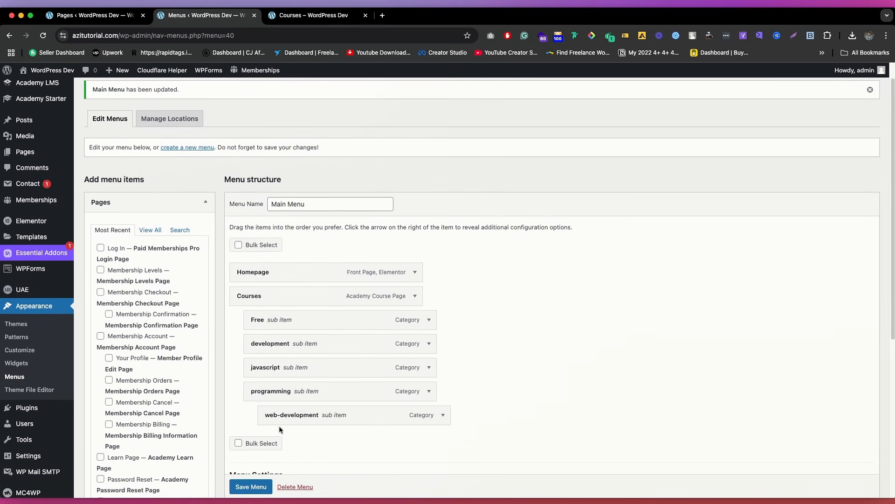
mouse_move(280, 420)
left_mouse_down()
mouse_move(260, 418)
mouse_move(262, 408)
mouse_move(289, 417)
left_mouse_up()
left_click(251, 486)
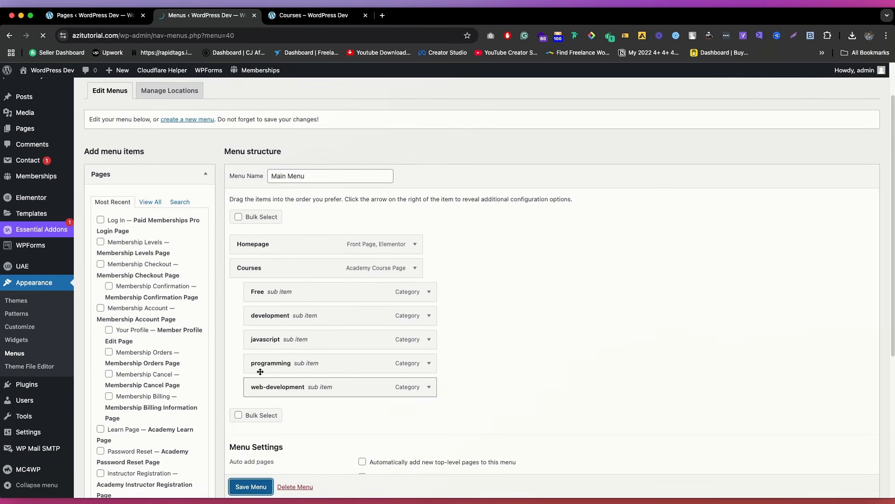
left_click(310, 16)
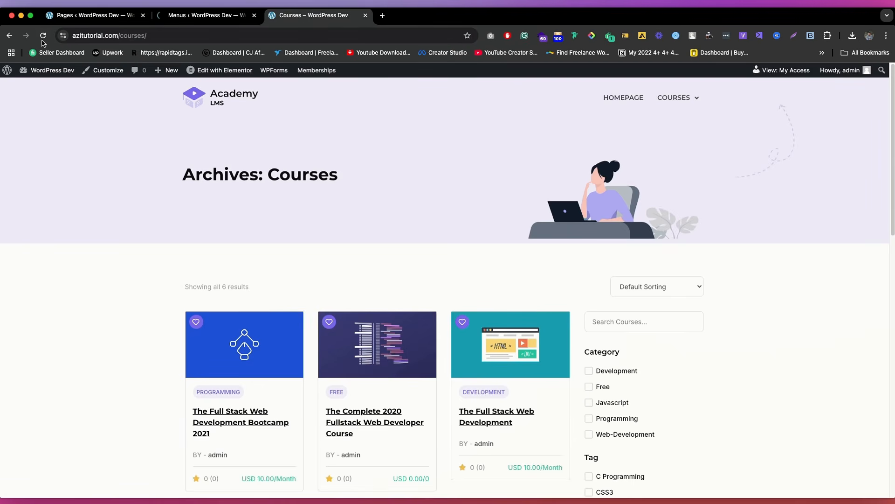
mouse_move(676, 99)
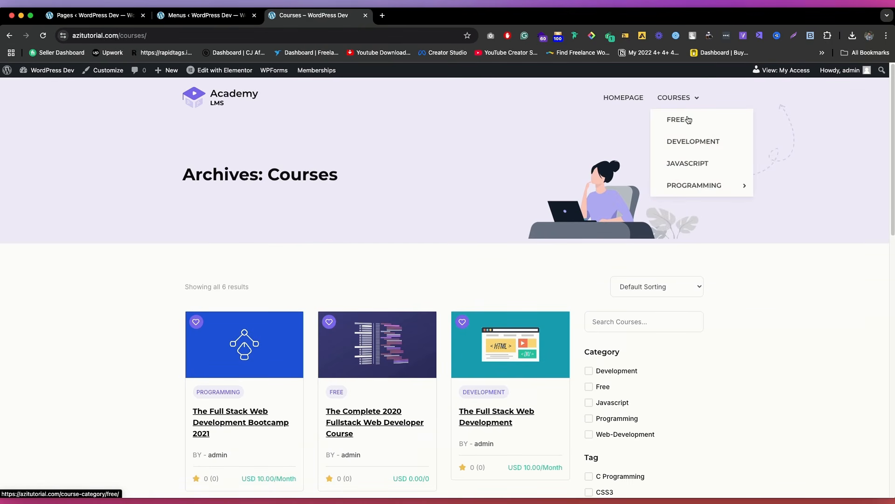
Step: Return to the menu editor, search the pages for "about" and add the About Me page as a top-level item
left_click(191, 24)
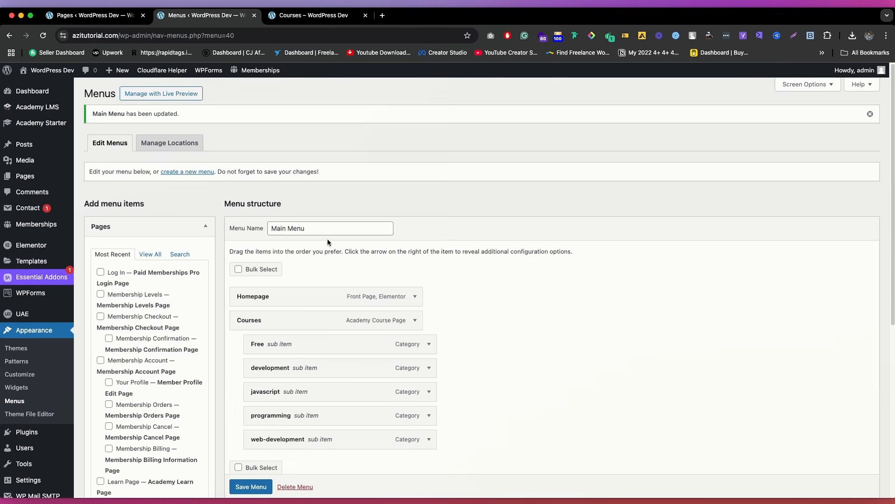
scroll(163, 146, "down", 3)
left_click(155, 149)
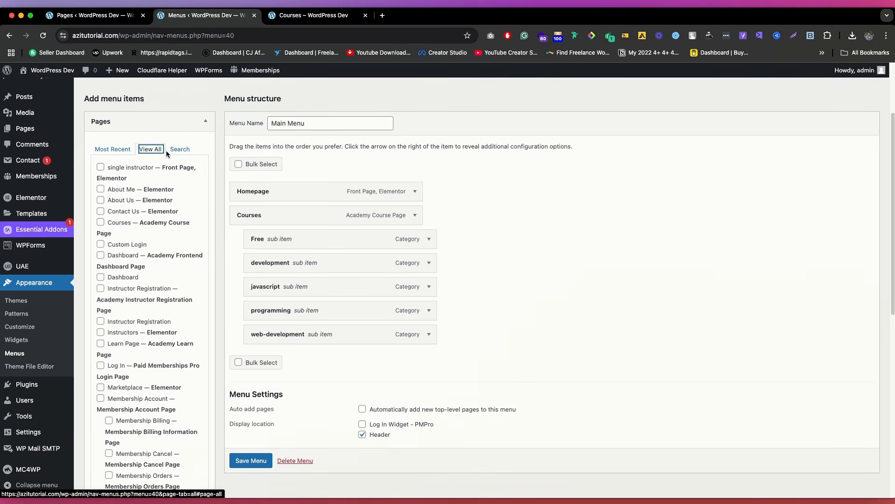
left_click(178, 150)
type("about")
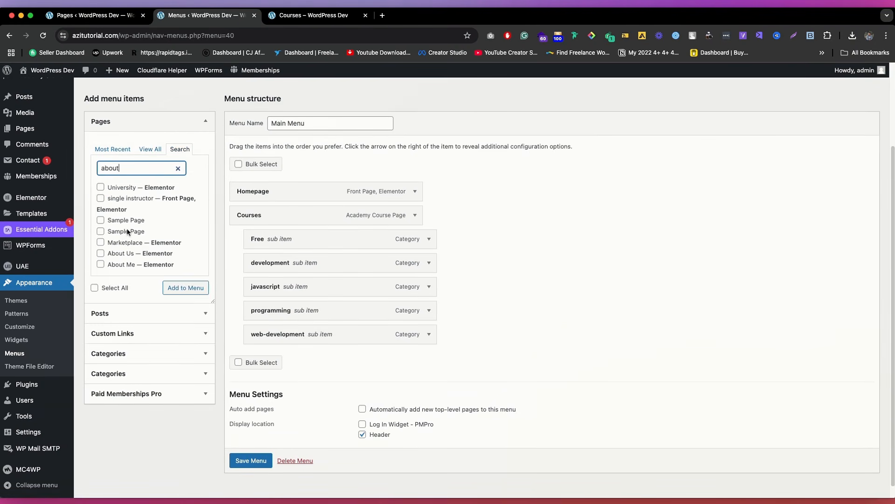
left_click(135, 264)
left_click(185, 287)
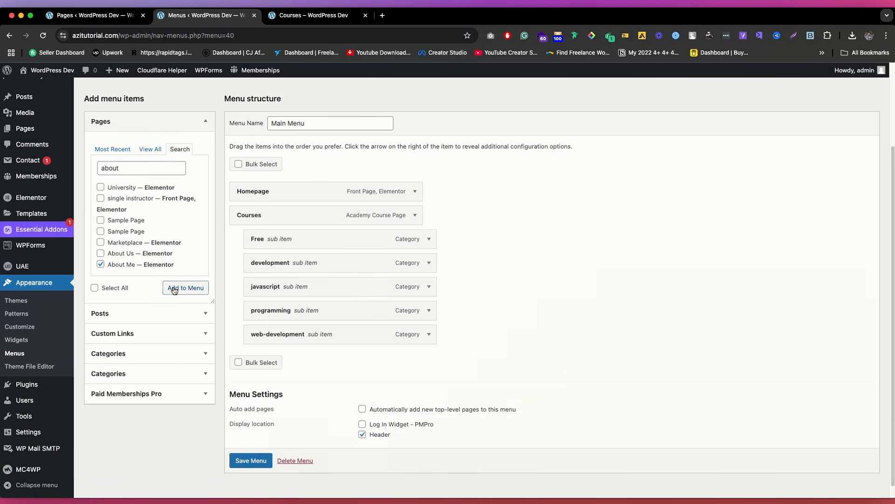
Step: Search the pages for "contact" and add the About Me result to the menu
double_click(151, 169)
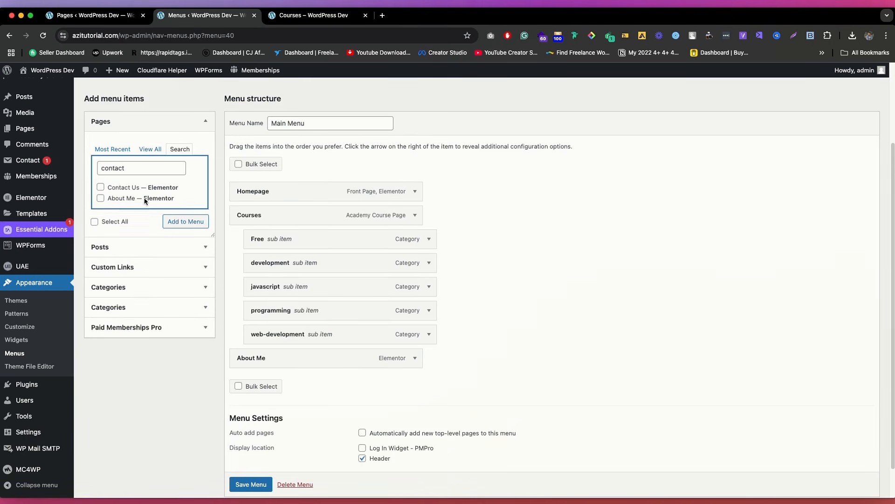
left_click(140, 199)
left_click(185, 221)
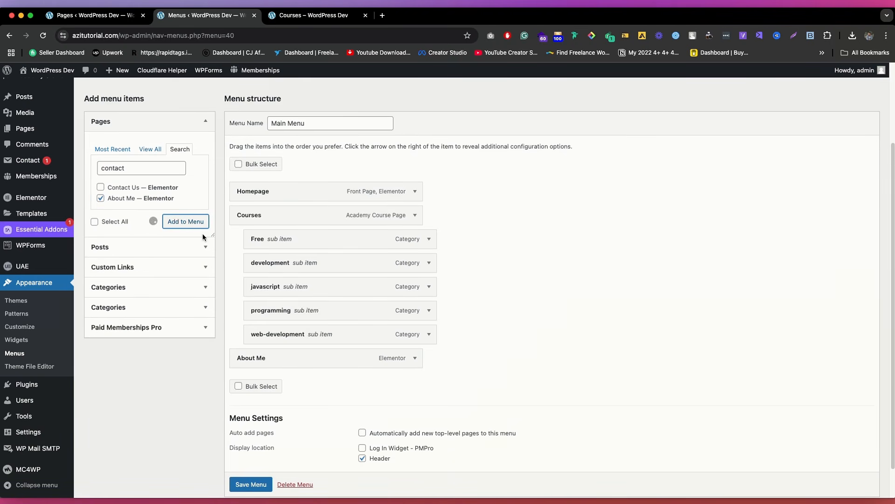
Step: Search the pages available for the menu for "dash" and look through the matching entries
left_click(151, 169)
double_click(151, 169)
type("dash")
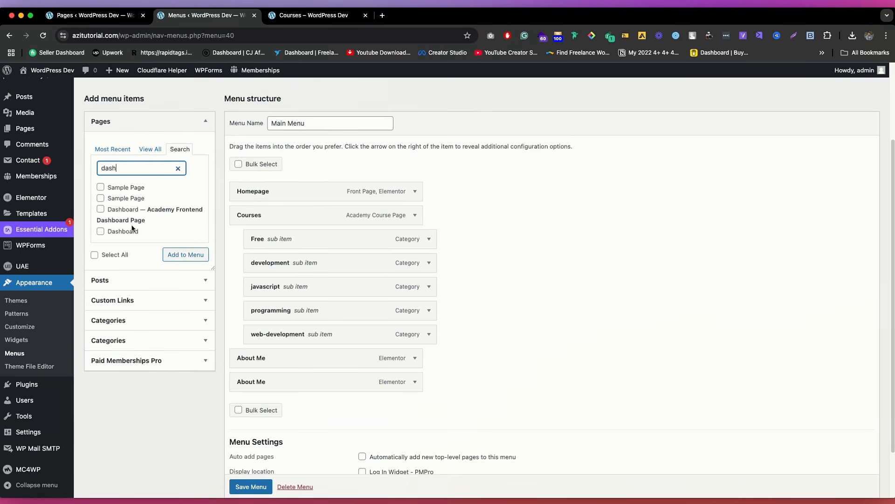
scroll(148, 187, "down", 3)
scroll(147, 195, "up", 4)
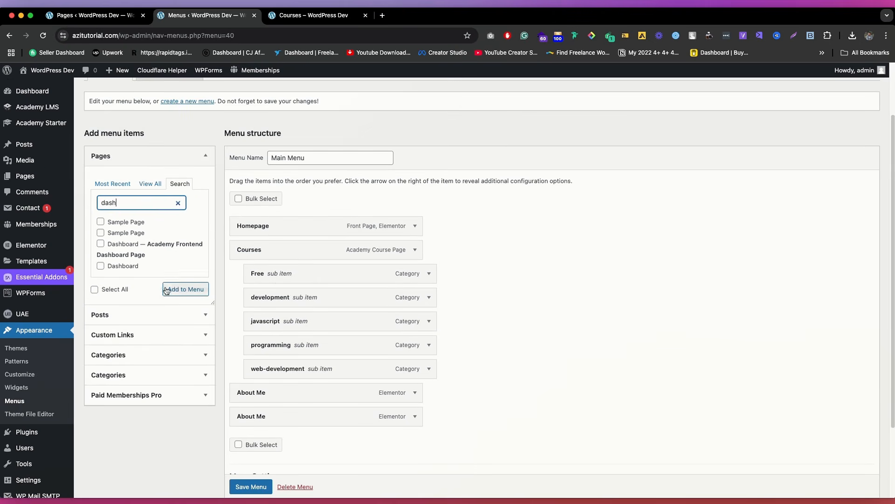
Step: Check in Screen Options which menu item types and advanced menu properties are enabled
scroll(209, 222, "up", 2)
left_click(825, 87)
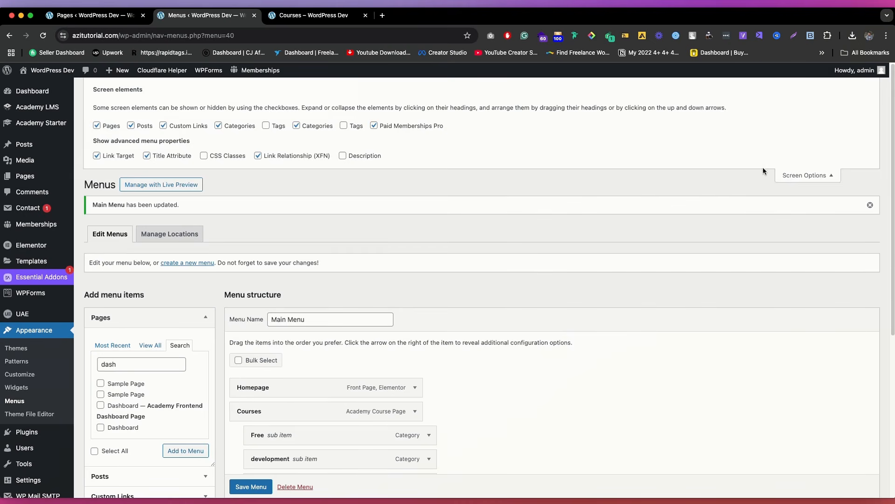
left_click(804, 175)
scroll(237, 261, "down", 4)
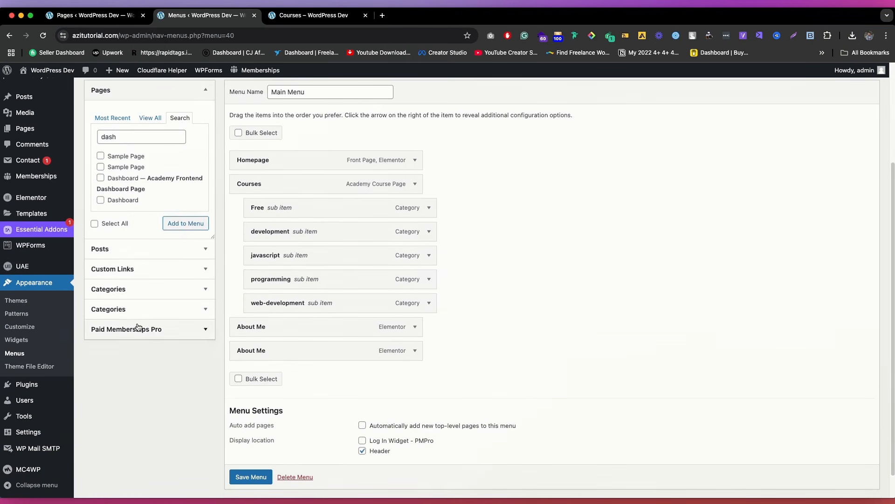
Step: Expand the Paid Memberships Pro menu items and review the membership pages on offer
left_click(138, 328)
scroll(123, 205, "down", 1)
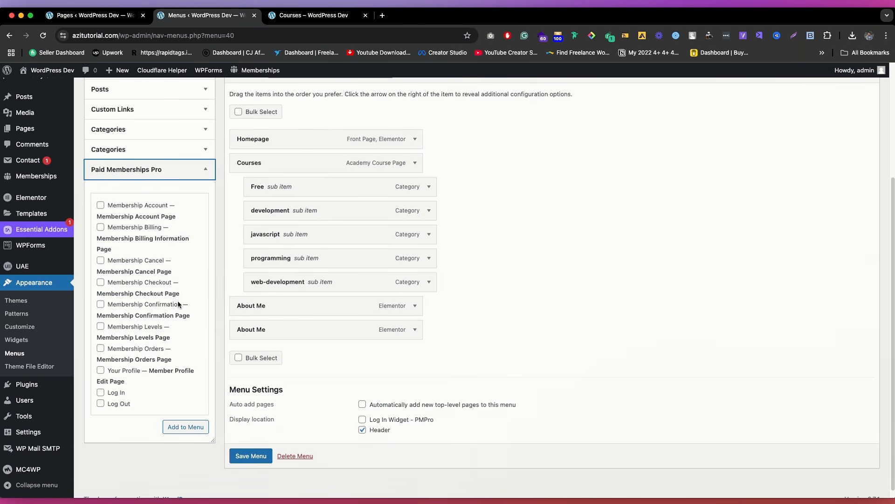
scroll(179, 311, "down", 1)
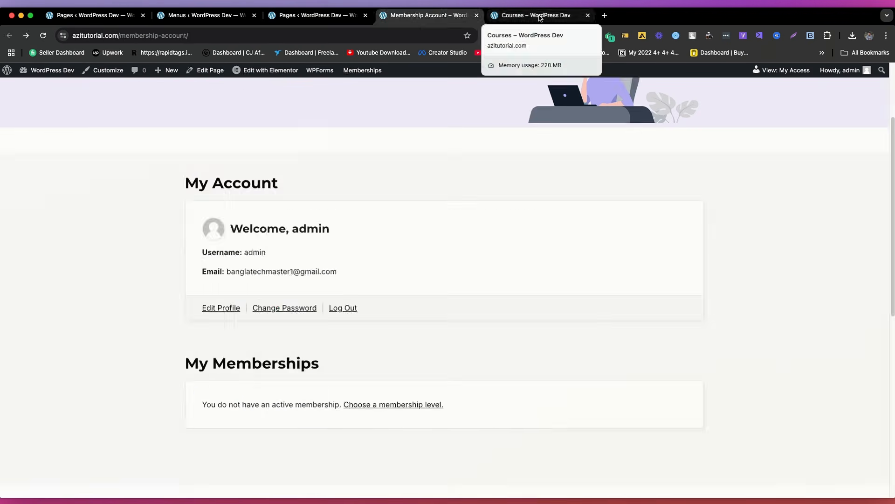
Step: Look over the live Courses page, the "membership" page search and the live Membership Account page
left_click(536, 14)
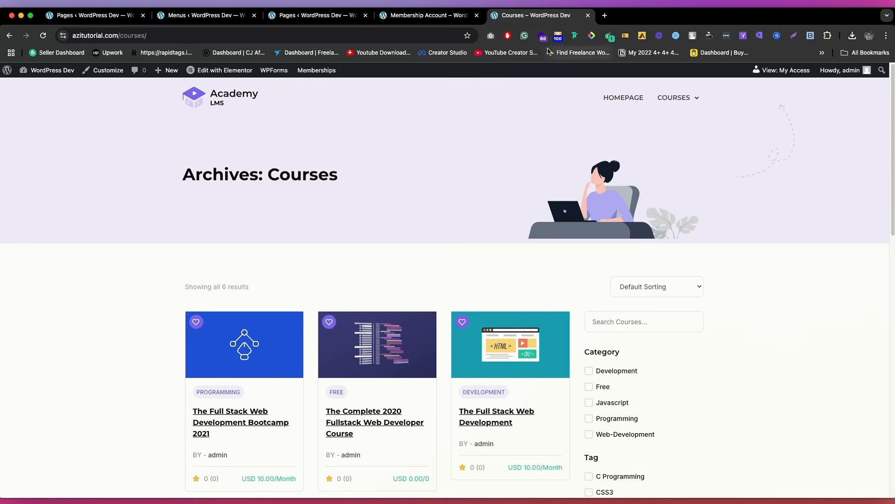
left_click(311, 15)
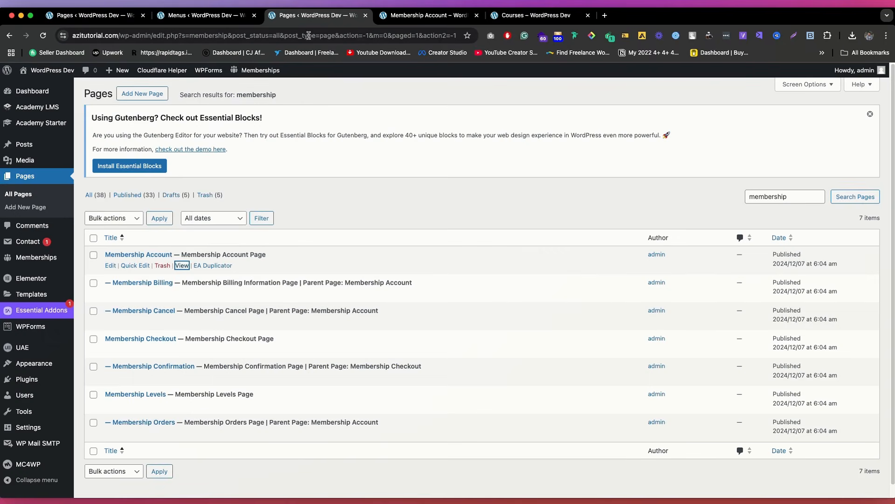
left_click(399, 15)
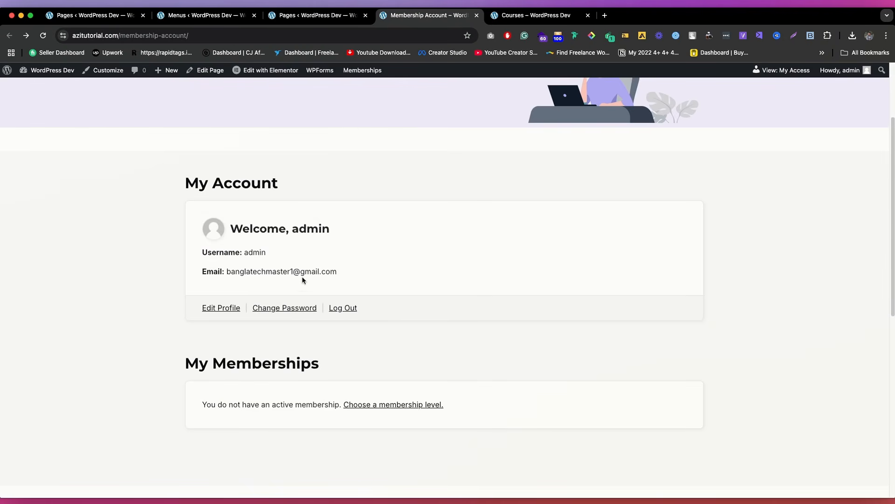
Step: Return to the menu editor and add the Membership Account page from Paid Memberships Pro as a top-level item
left_click(205, 15)
scroll(206, 340, "down", 5)
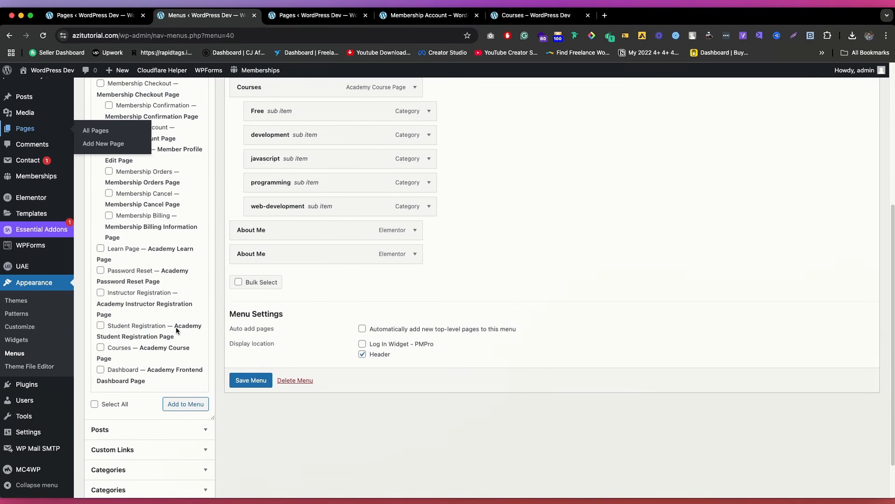
scroll(149, 201, "up", 1)
scroll(186, 236, "down", 3)
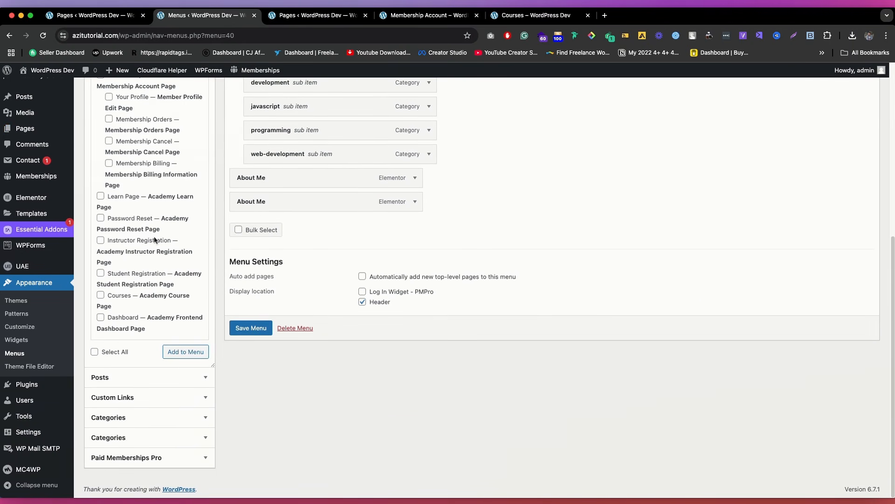
left_click(149, 457)
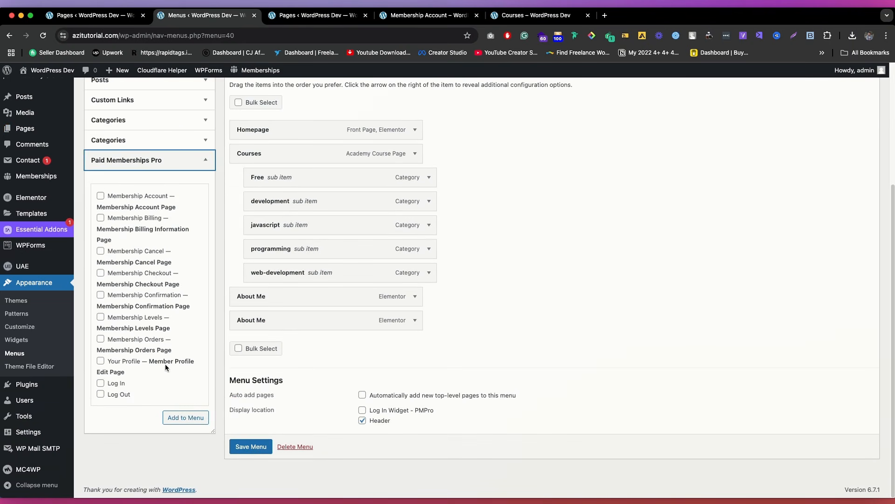
left_click(150, 198)
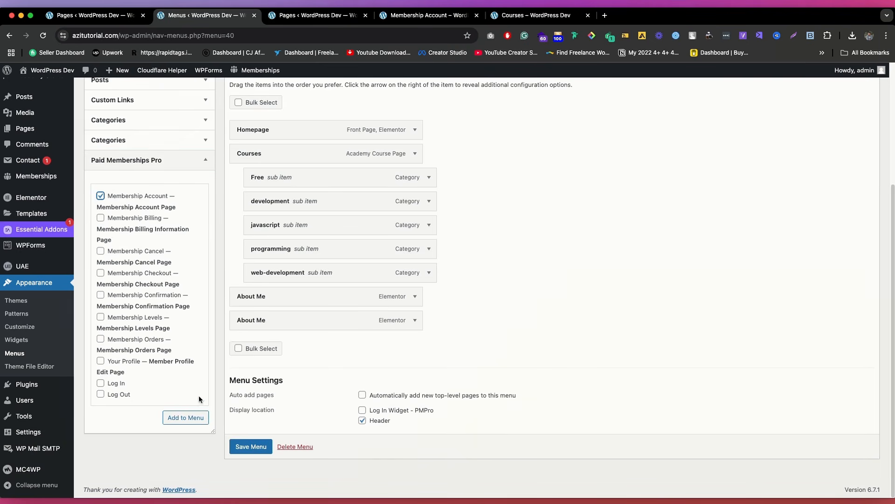
left_click(189, 418)
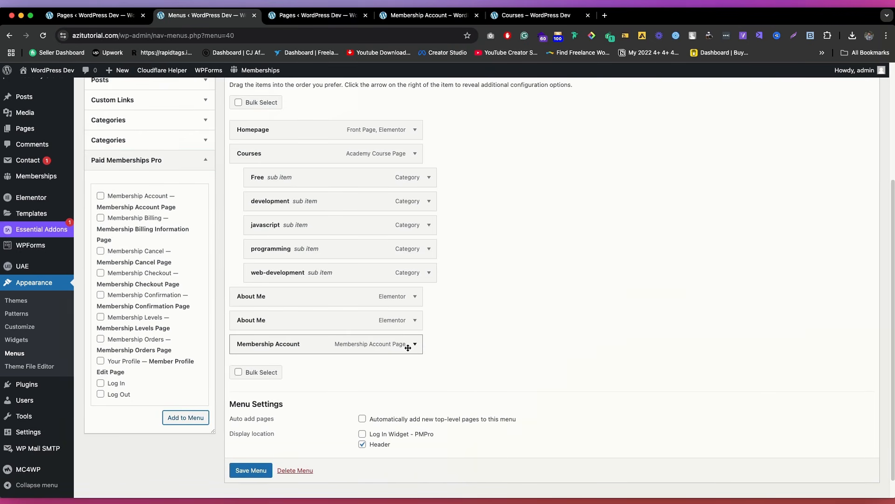
scroll(257, 468, "down", 1)
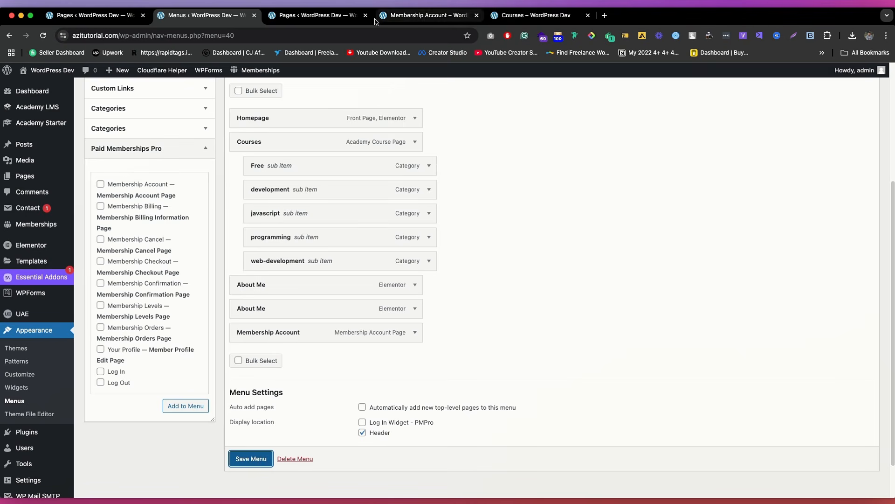
Step: Reload the live site page and check the header menu for the Membership Account item
left_click(336, 18)
left_click(419, 16)
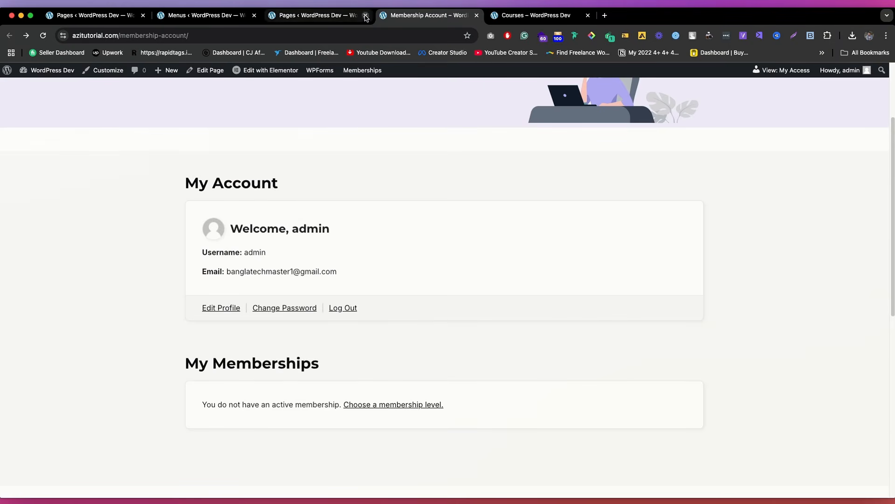
key("super+r")
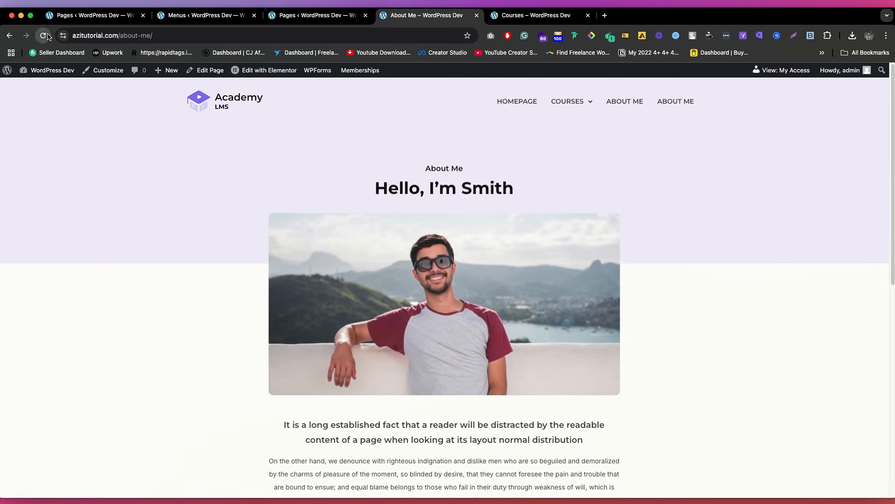
left_click(47, 35)
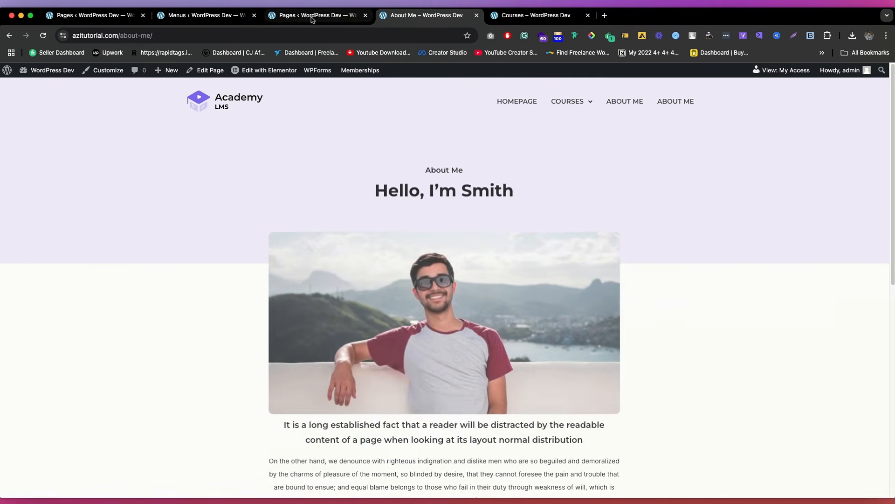
Step: Save the Main Menu, close the extra Pages tab, and reload the live About Me page
left_click(312, 17)
left_click(205, 16)
left_click(256, 456)
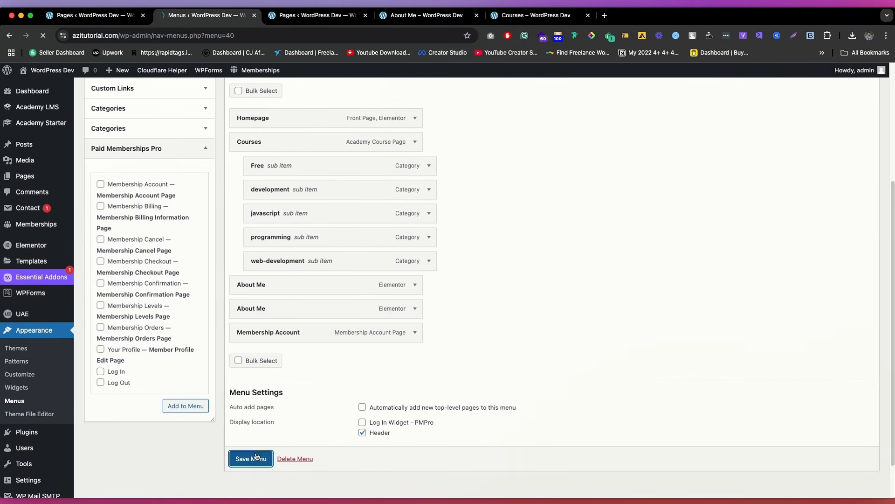
left_click(365, 16)
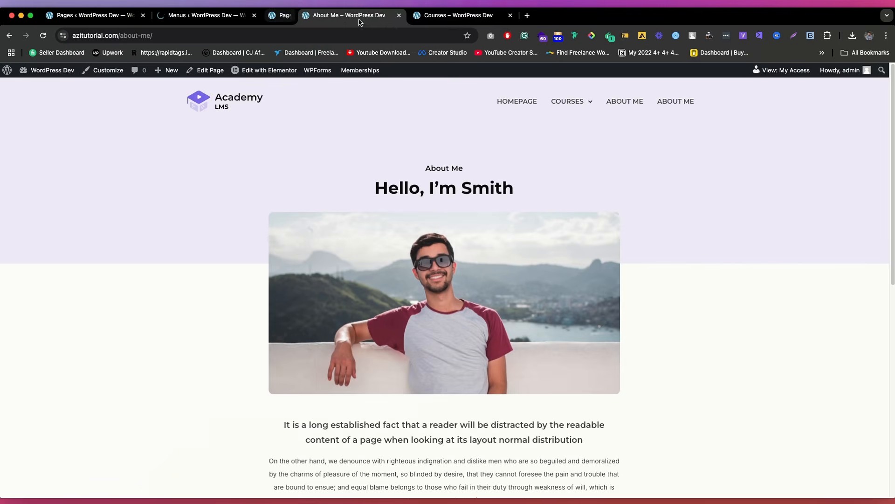
left_click(43, 35)
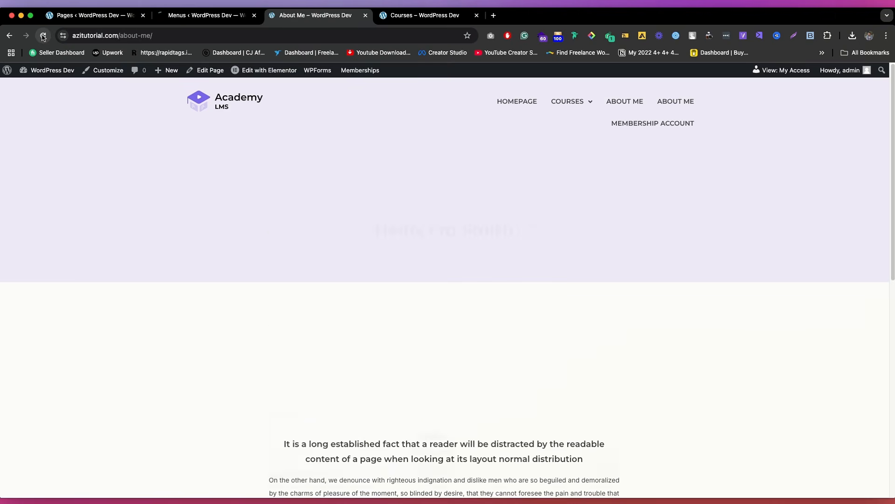
Step: Open Membership Account from the live header menu and review its My Account and My Memberships sections
left_click(648, 122)
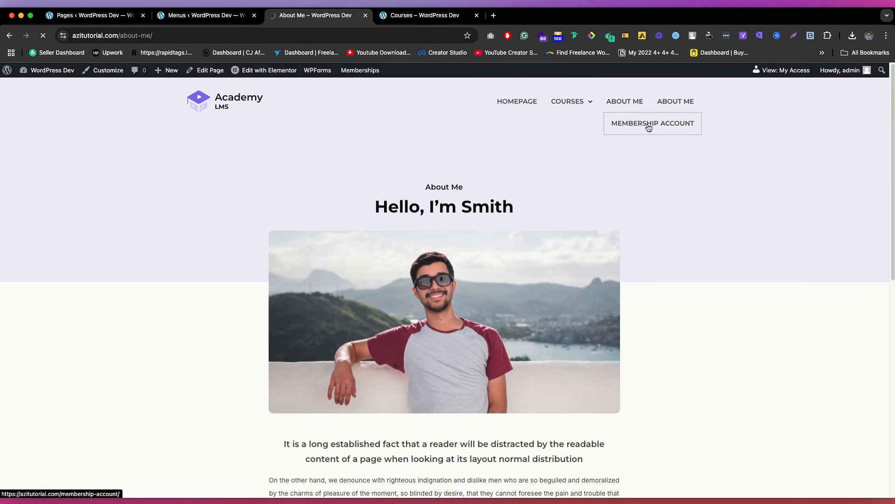
scroll(427, 238, "down", 5)
scroll(394, 232, "up", 5)
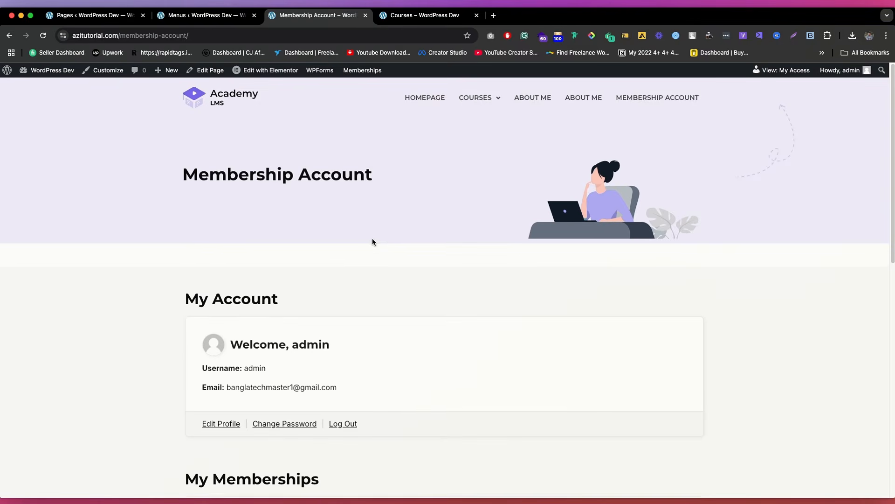
scroll(372, 240, "down", 6)
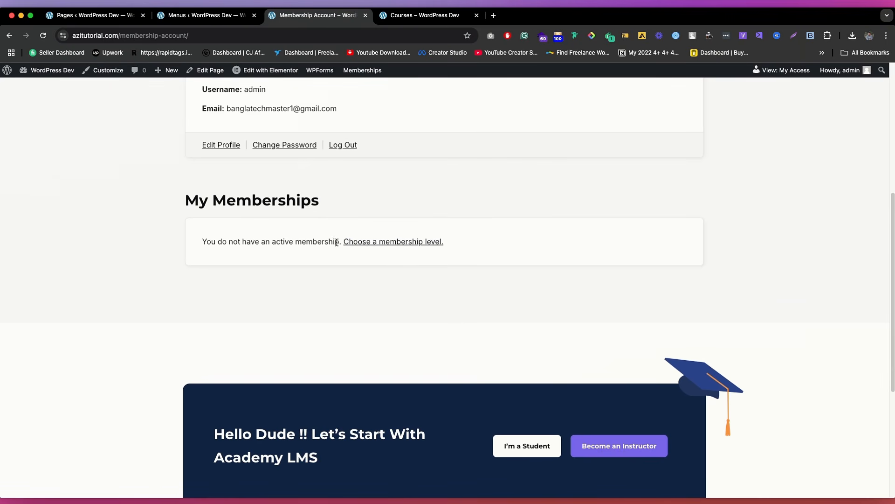
scroll(454, 243, "up", 6)
scroll(419, 334, "down", 5)
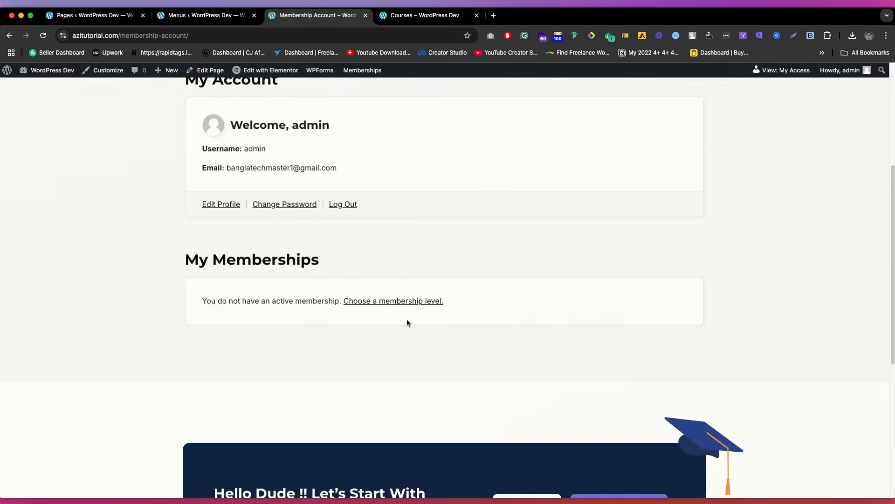
scroll(407, 318, "up", 3)
scroll(407, 309, "down", 2)
scroll(387, 342, "up", 4)
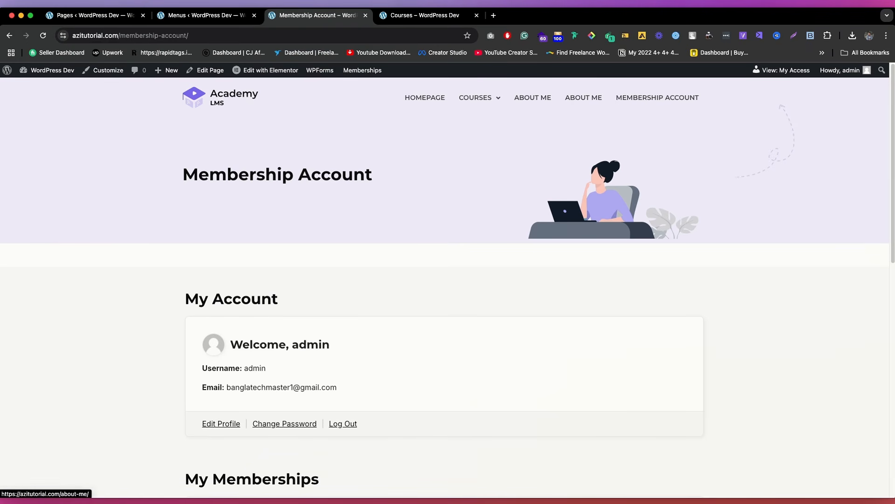
Step: Return to the menu editor and inspect the Membership Account item's navigation label and settings
left_click(200, 15)
scroll(290, 256, "down", 7)
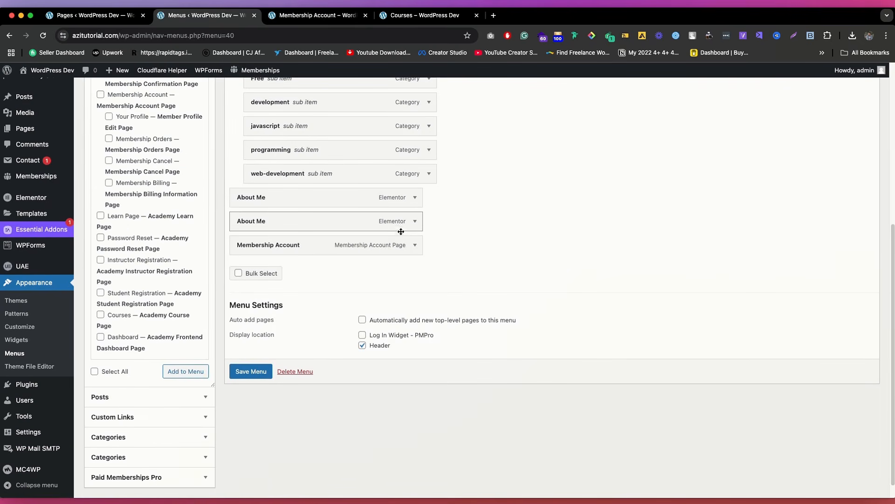
left_click(413, 245)
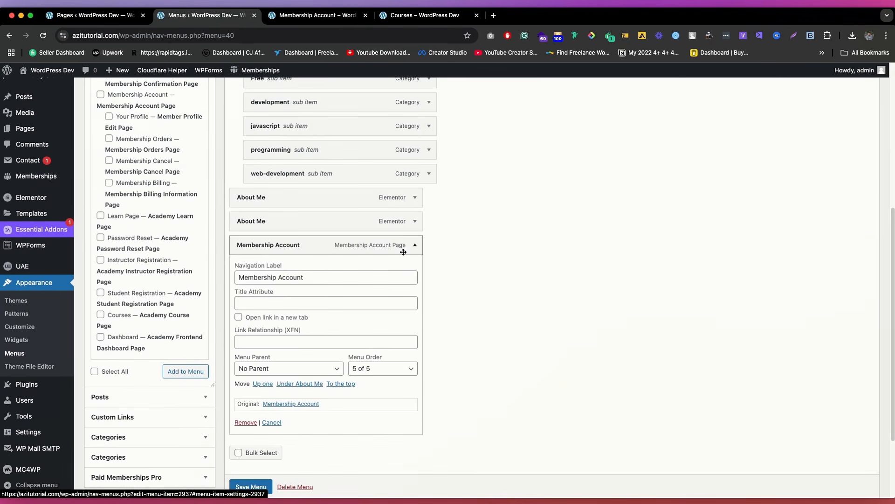
triple_click(302, 279)
left_click(499, 320)
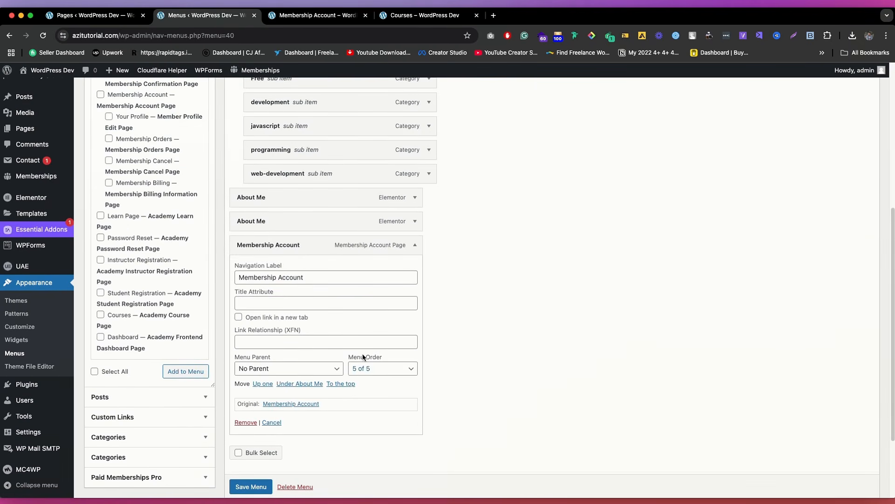
scroll(295, 291, "down", 2)
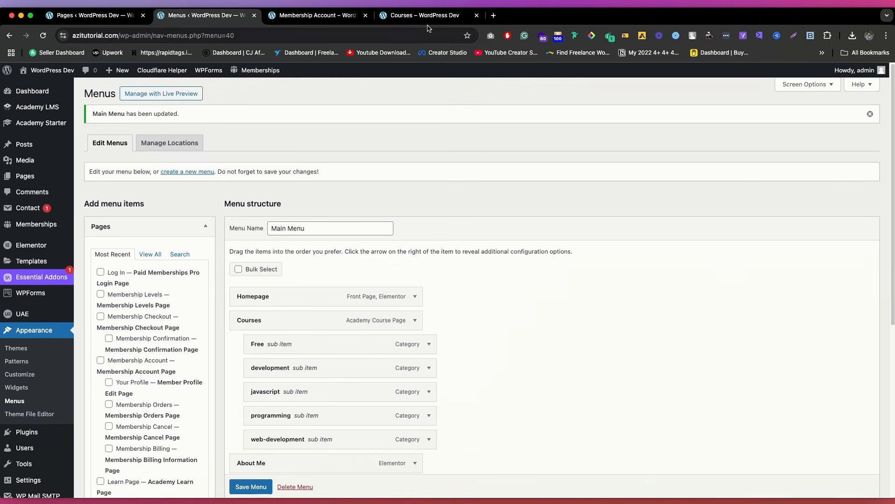
Step: Copy the live Courses page address and open it in another Chrome profile
left_click(419, 15)
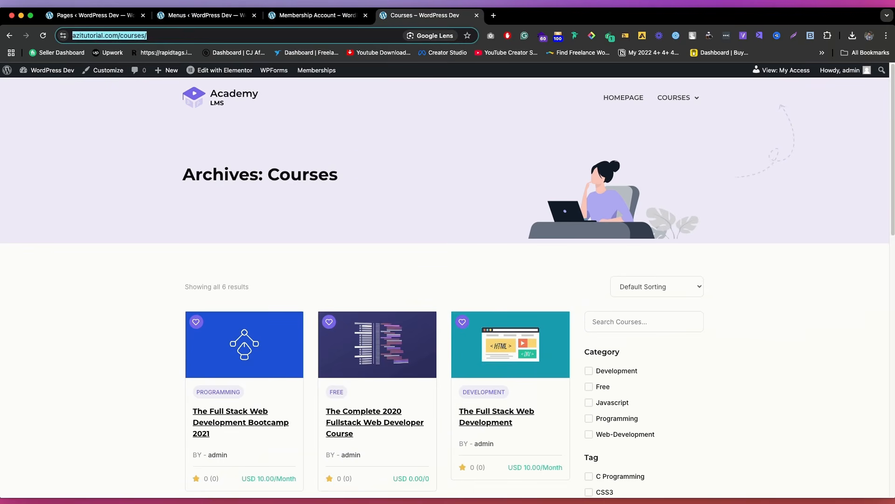
left_click(869, 36)
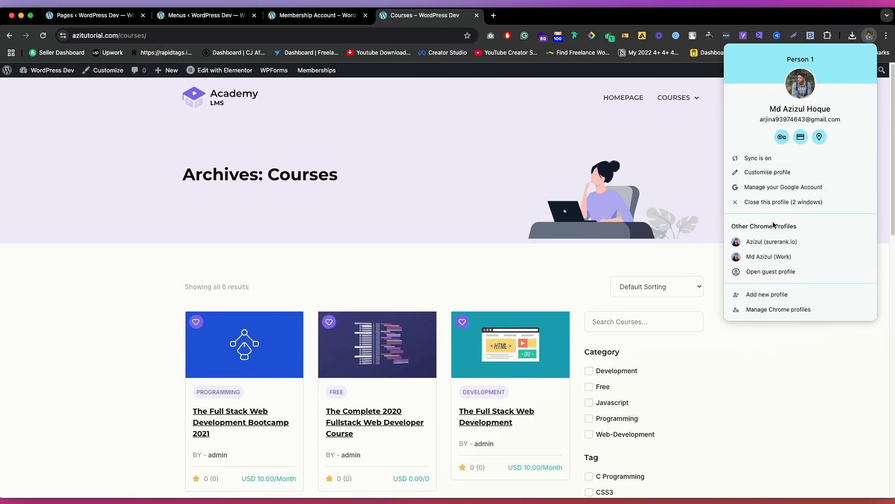
left_click(870, 36)
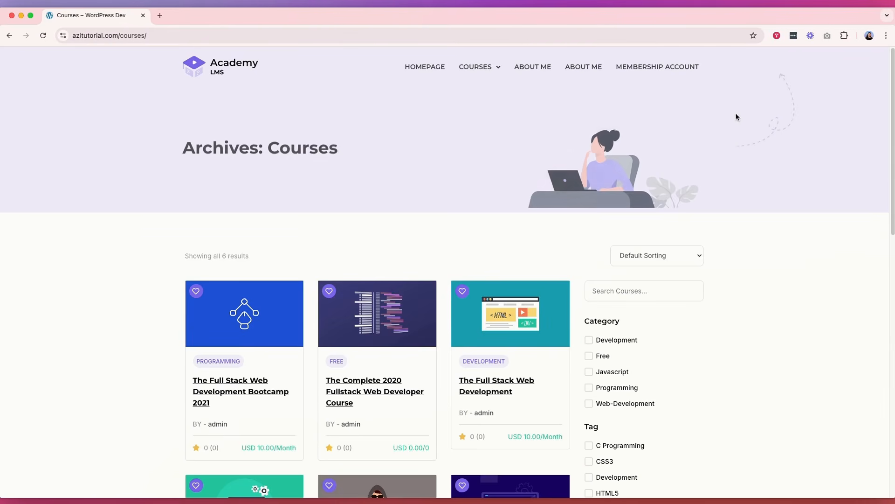
Step: Open Membership Account from the header as a logged-out visitor and review the Log In page
left_click(657, 68)
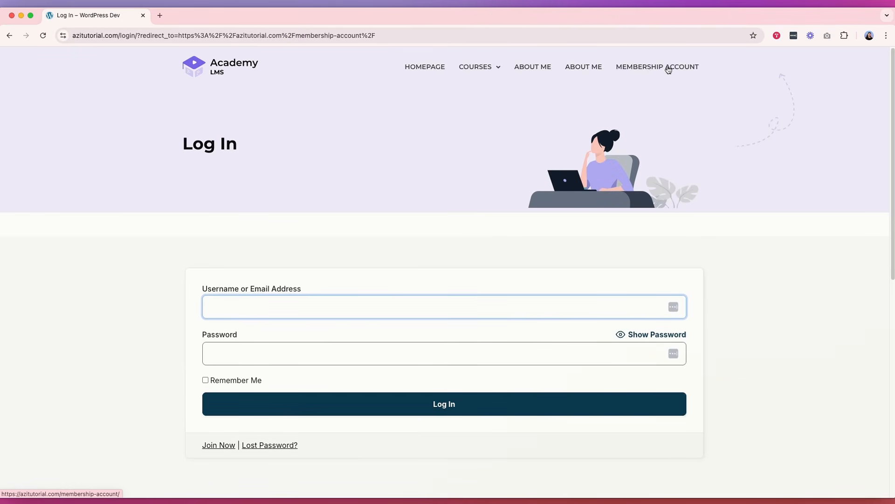
scroll(636, 248, "down", 3)
scroll(503, 202, "up", 3)
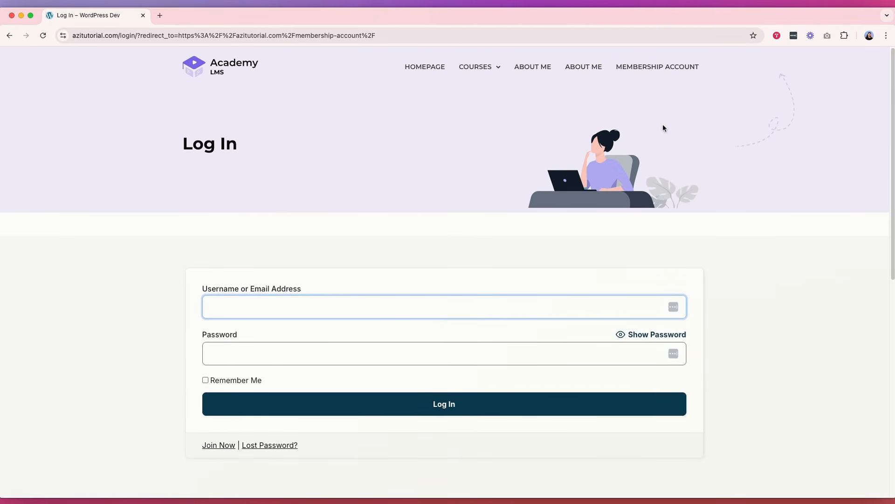
scroll(539, 146, "down", 6)
scroll(539, 146, "up", 6)
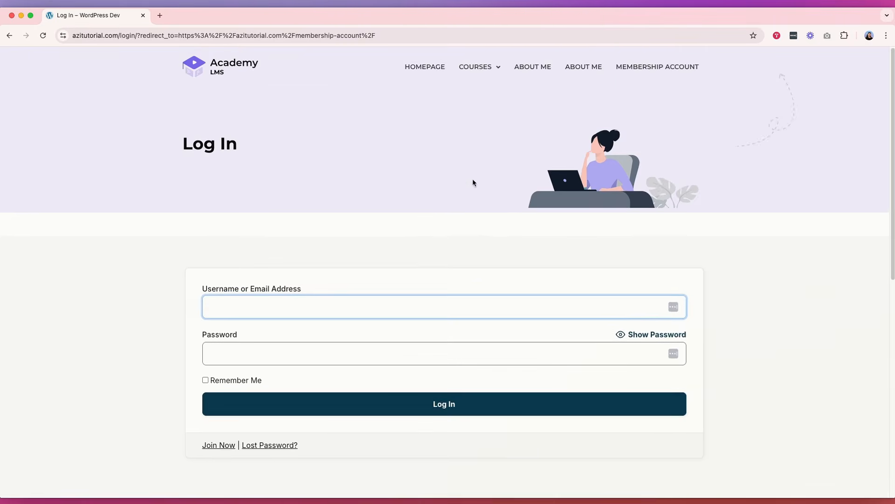
Step: Check the Lost Password form from the visitor login page, and use Join Now to review the Membership Levels page
left_click(656, 67)
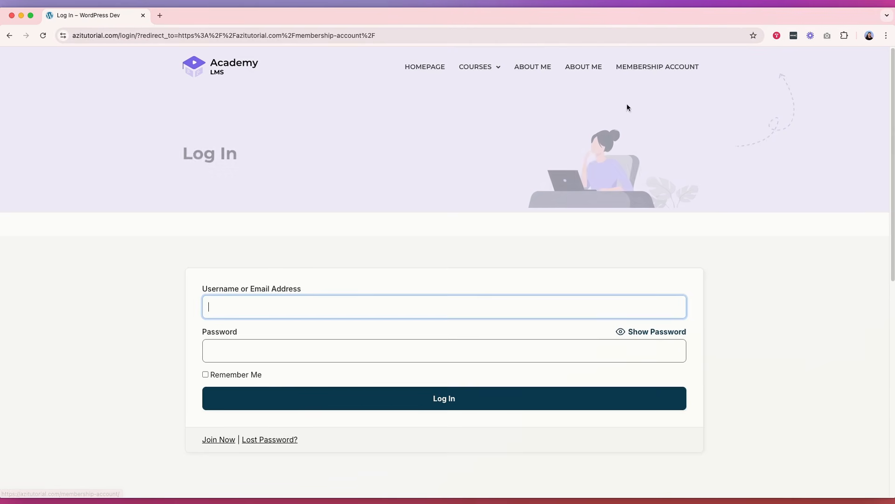
left_click(275, 441)
scroll(346, 326, "down", 3)
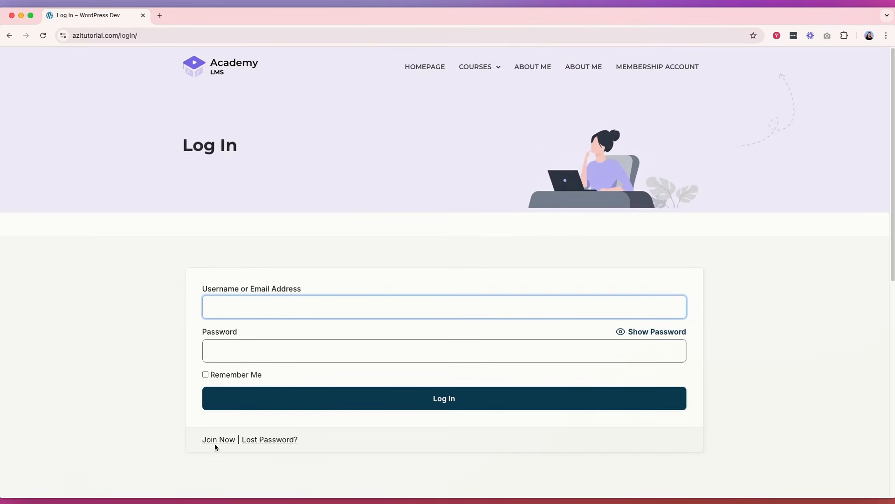
left_click(216, 444)
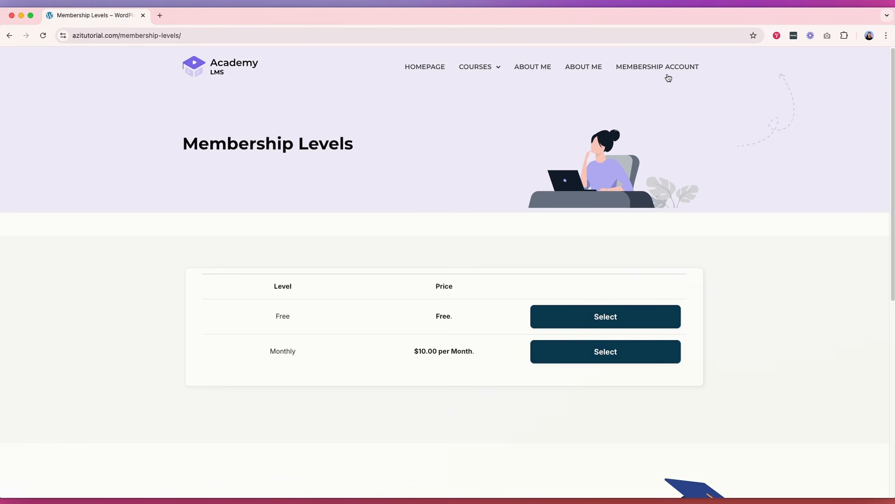
scroll(653, 106, "down", 5)
scroll(632, 134, "up", 5)
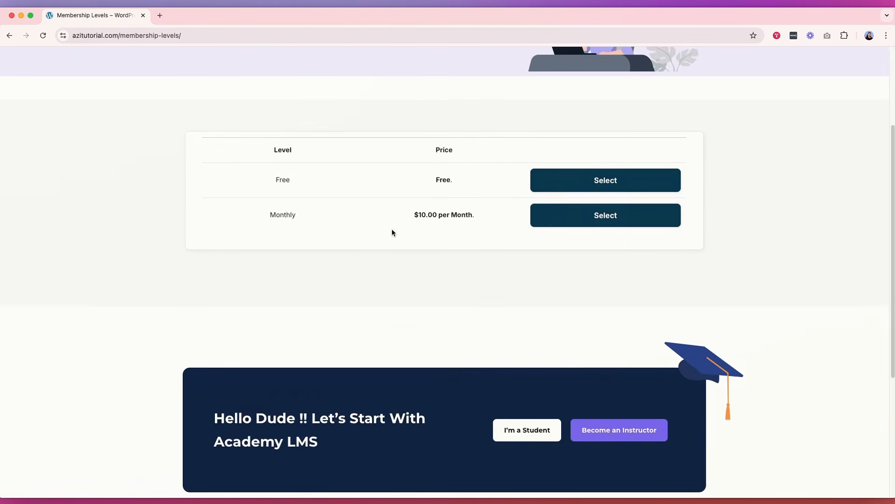
Step: Follow Join Now from the Membership Account login page, select the Free level and review its checkout form
left_click(642, 70)
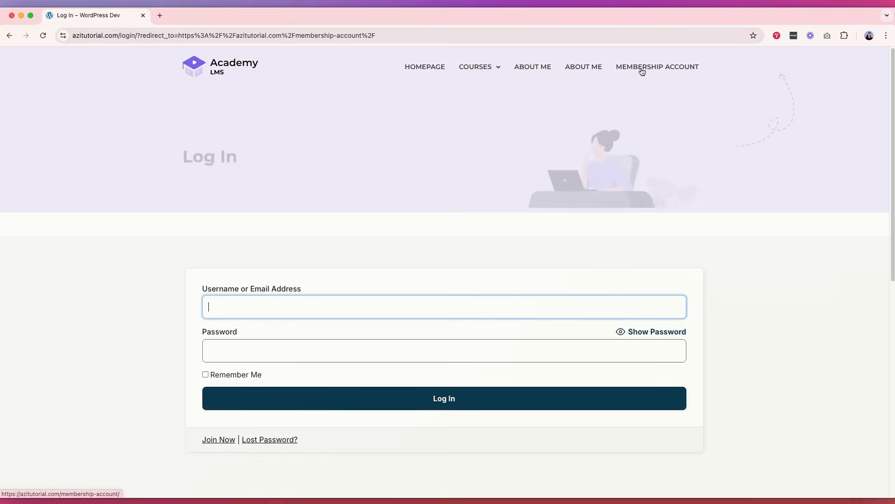
scroll(320, 316, "down", 8)
scroll(224, 269, "up", 5)
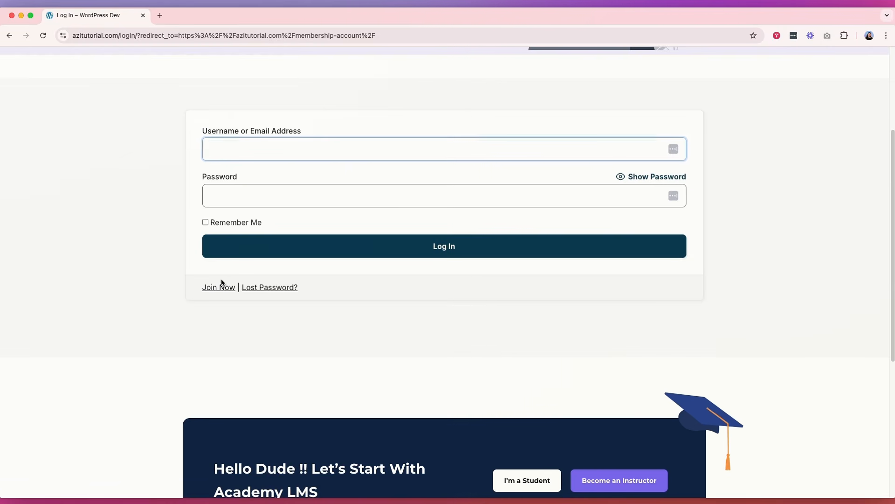
left_click(220, 285)
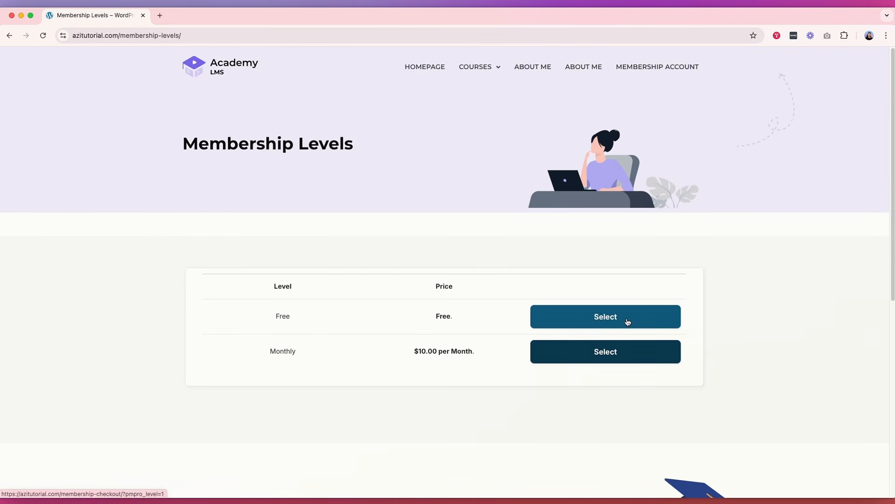
left_click(600, 318)
scroll(294, 298, "down", 5)
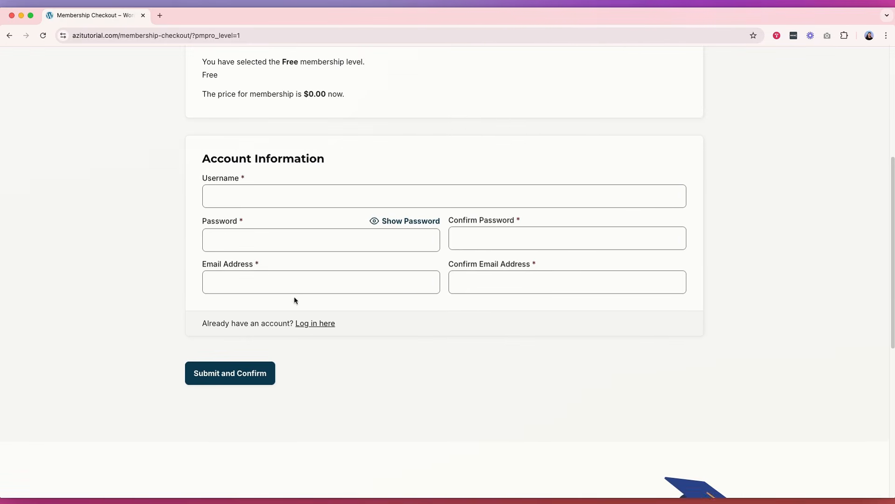
scroll(299, 210, "up", 3)
scroll(286, 230, "up", 3)
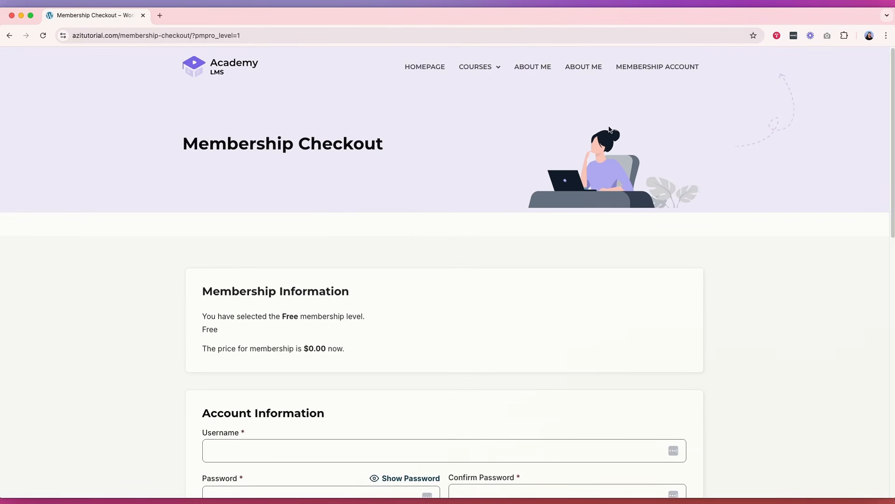
Step: Close the visitor browser window and the extra Membership Account and Menus tabs, and open the Menus page from the dashboard
left_click(12, 17)
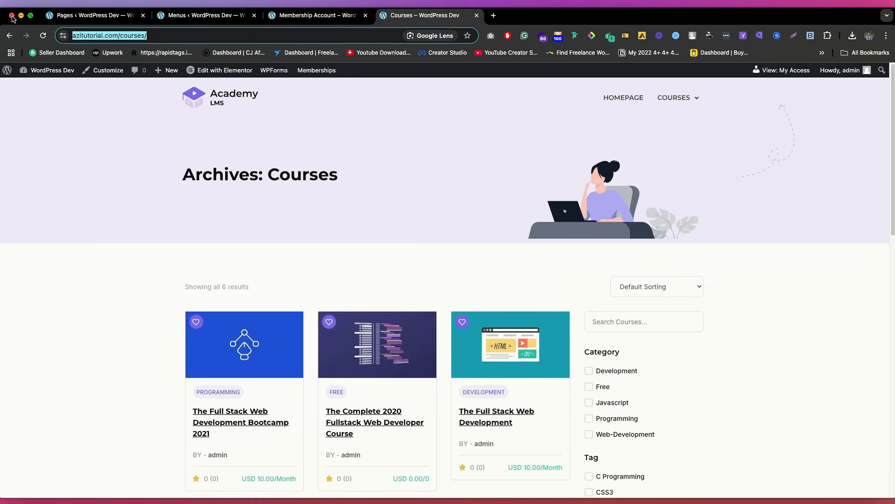
left_click(366, 16)
left_click(254, 16)
left_click(89, 16)
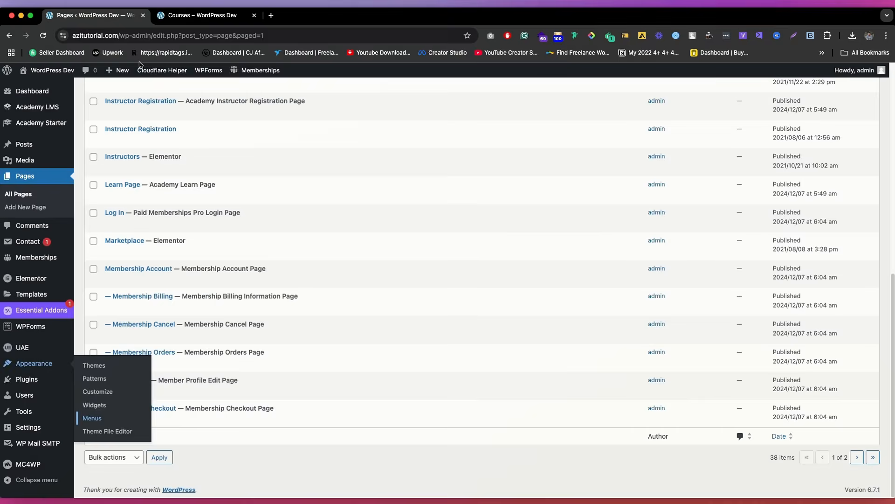
mouse_move(42, 363)
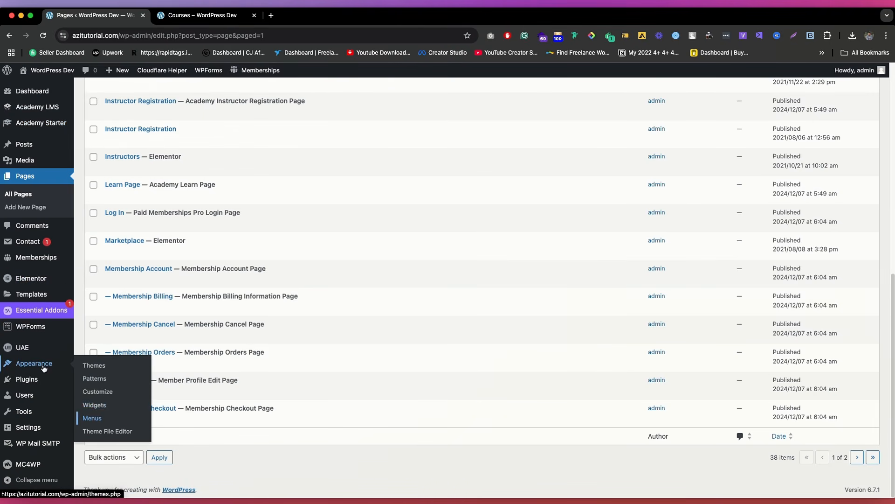
left_click(92, 418)
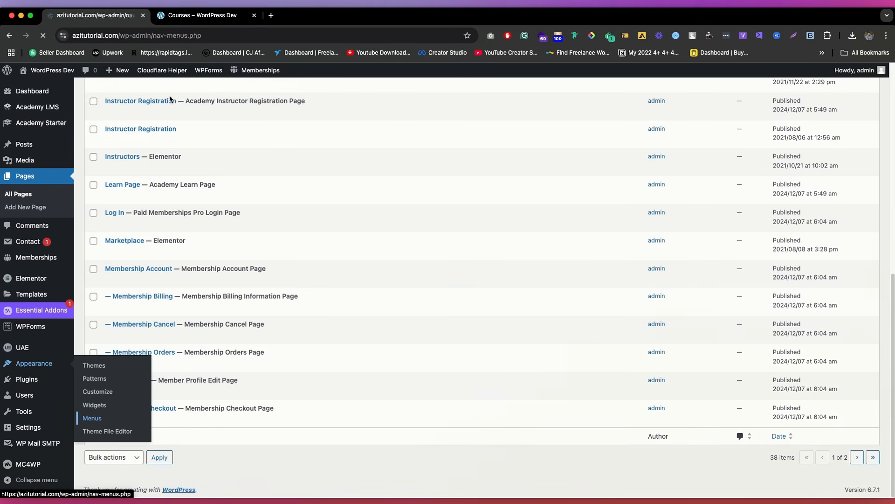
Step: Review the live Courses page's header and footer, open the page in the Customizer, and close the older Customizer tab
scroll(373, 194, "down", 5)
scroll(377, 200, "up", 5)
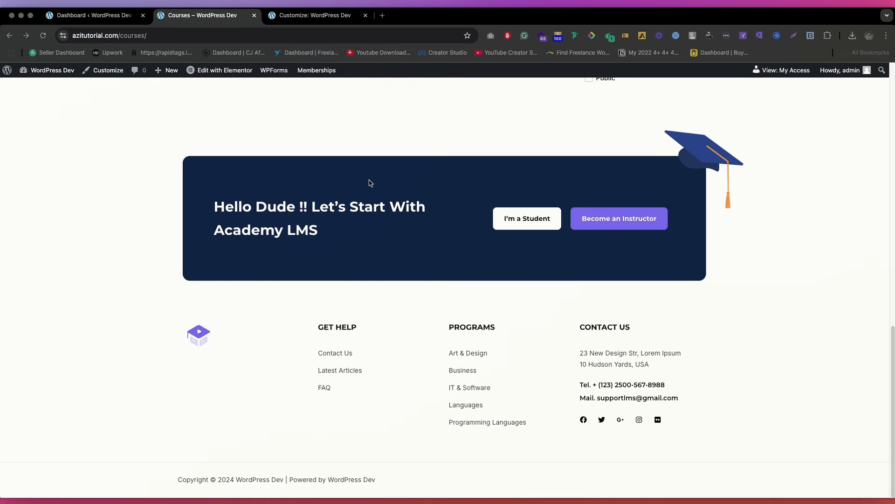
scroll(402, 188, "up", 15)
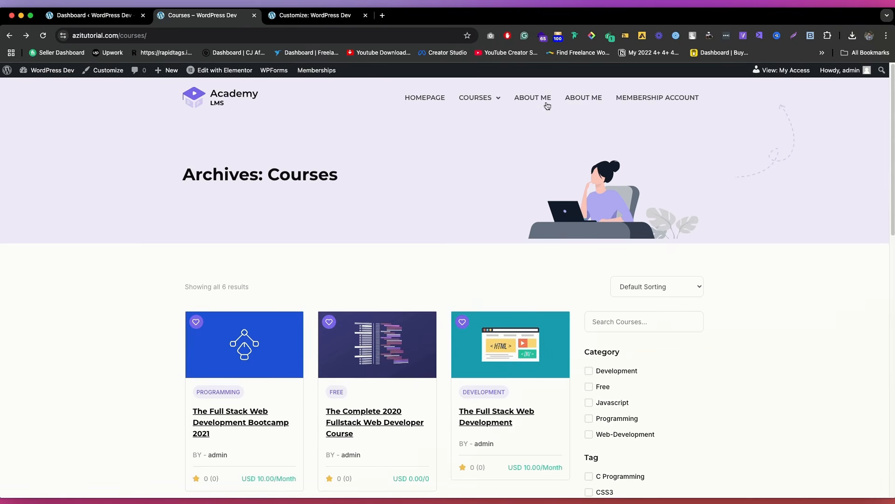
left_click(105, 70, "super")
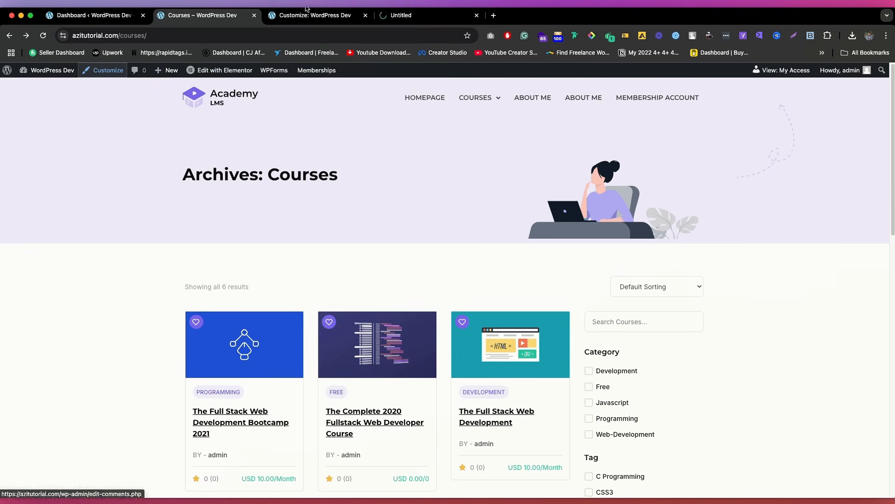
left_click(322, 15)
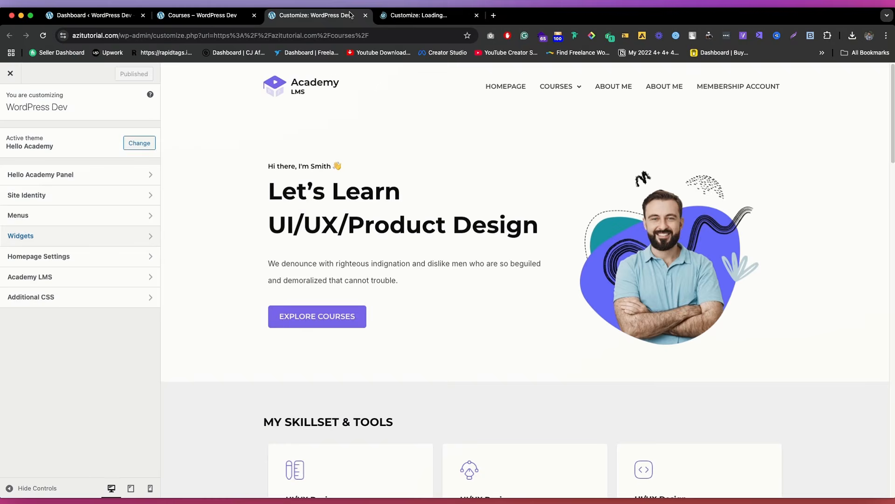
left_click(404, 17)
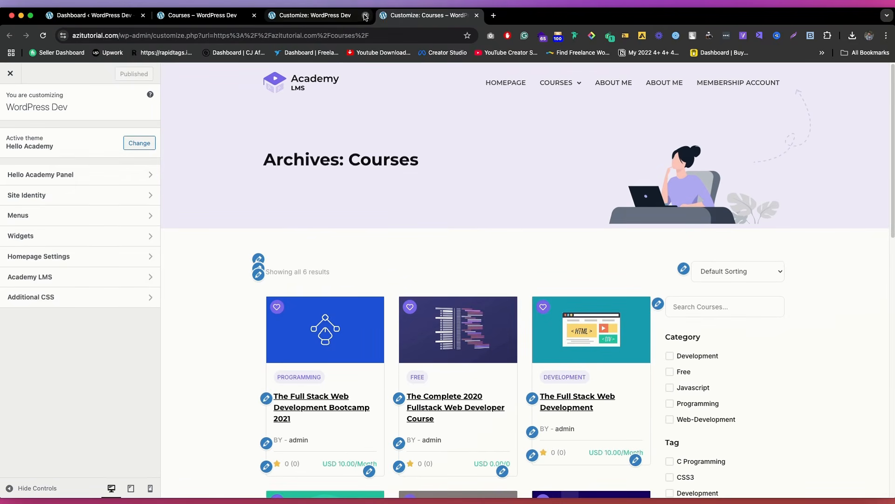
left_click(365, 16)
Step: Examine the Header options in the Hello Academy Panel, including the logo picker and color settings, without choosing a logo
left_click(54, 175)
left_click(70, 140)
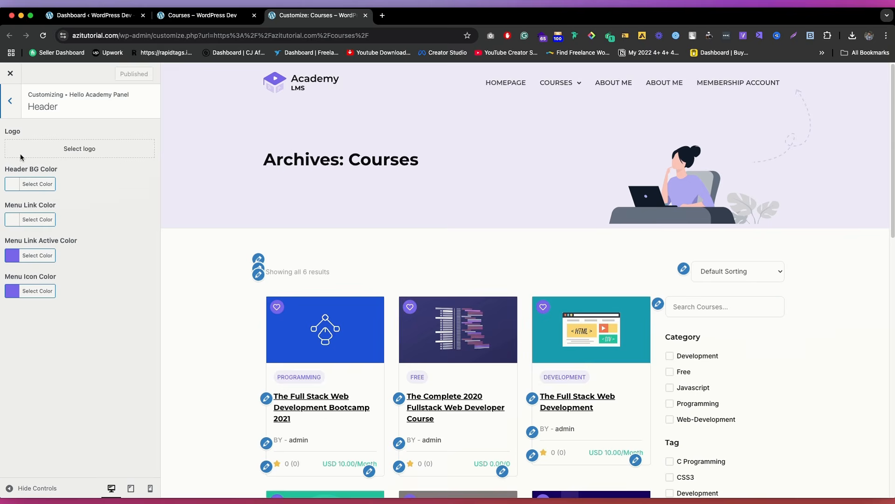
left_click(66, 149)
left_click(867, 89)
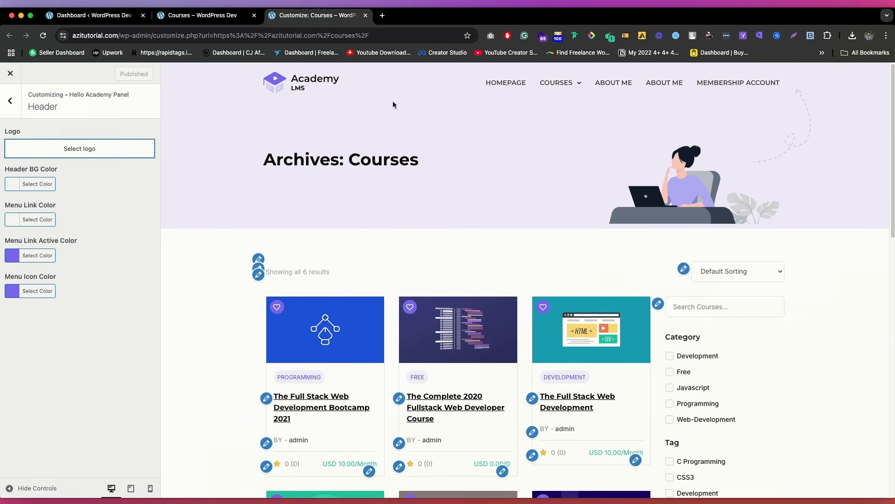
left_click(10, 101)
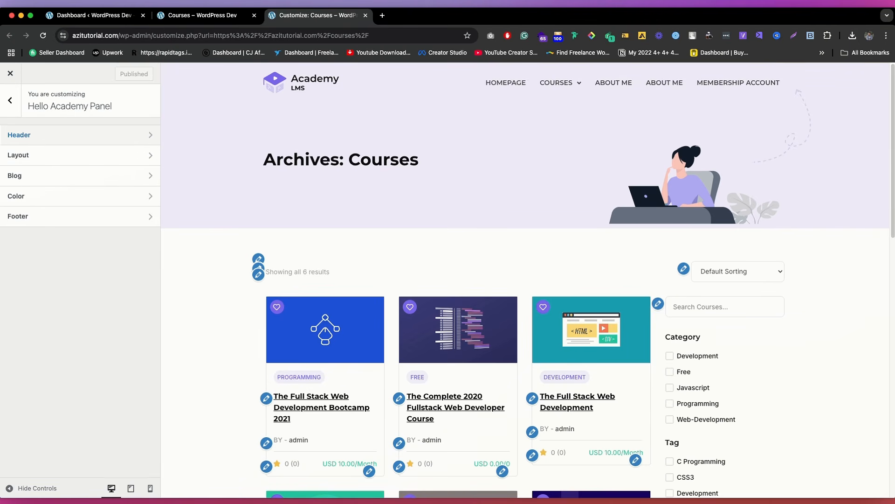
Step: Close the Customizer and open the Footer template of the Courses page in the Elementor editor
left_click(222, 17)
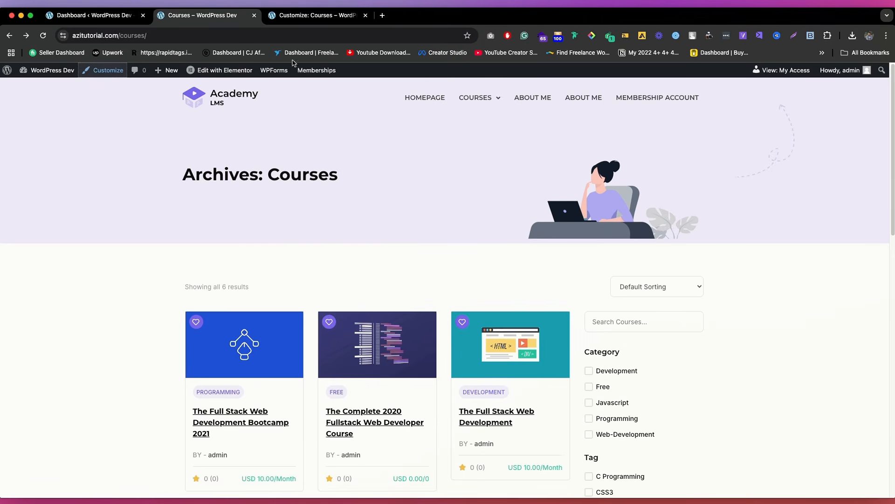
left_click(365, 15)
mouse_move(212, 75)
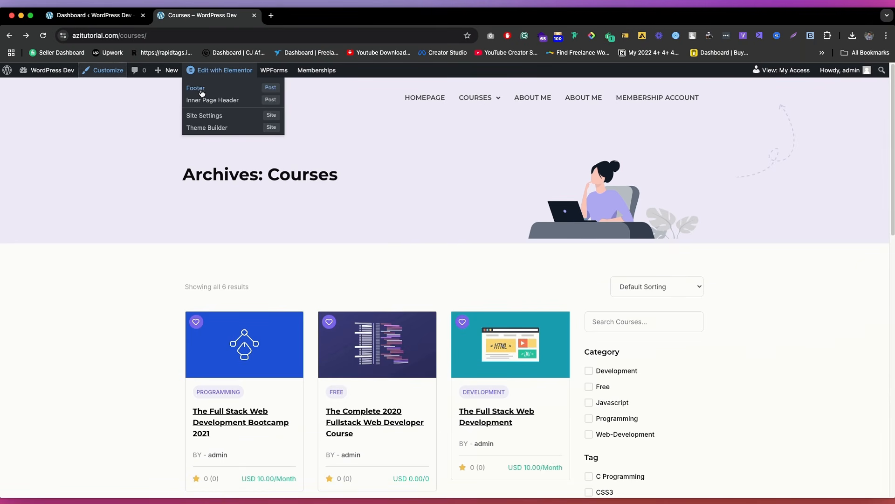
left_click(196, 89, "super")
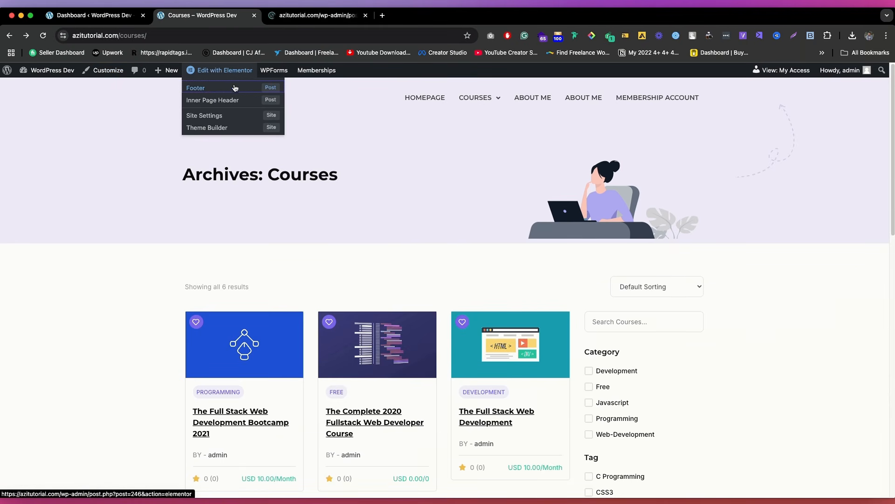
left_click(327, 16)
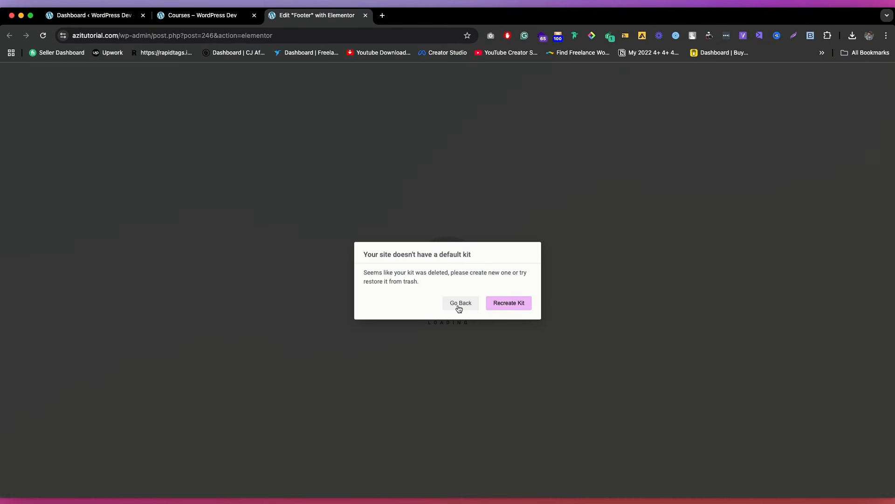
Step: Recreate the Elementor kit, sync the library, regenerate files and data, and close the stalled Footer editor
left_click(520, 308)
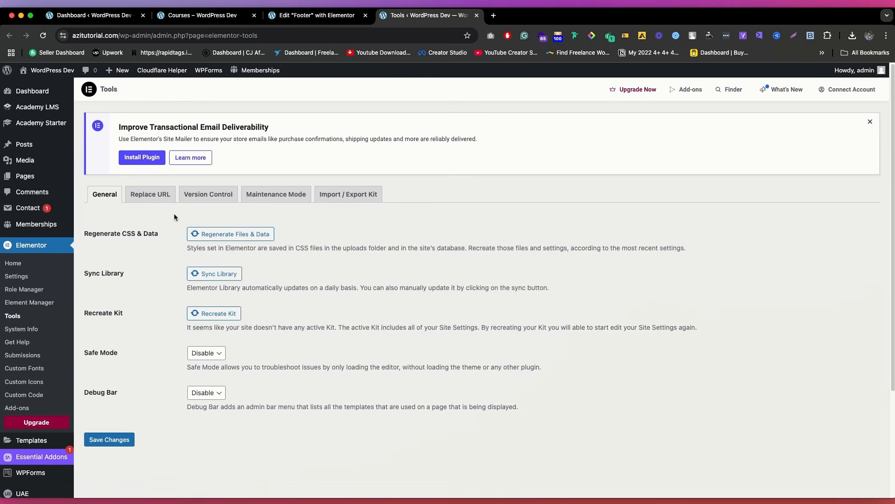
left_click(234, 274)
left_click(211, 314)
left_click(233, 236)
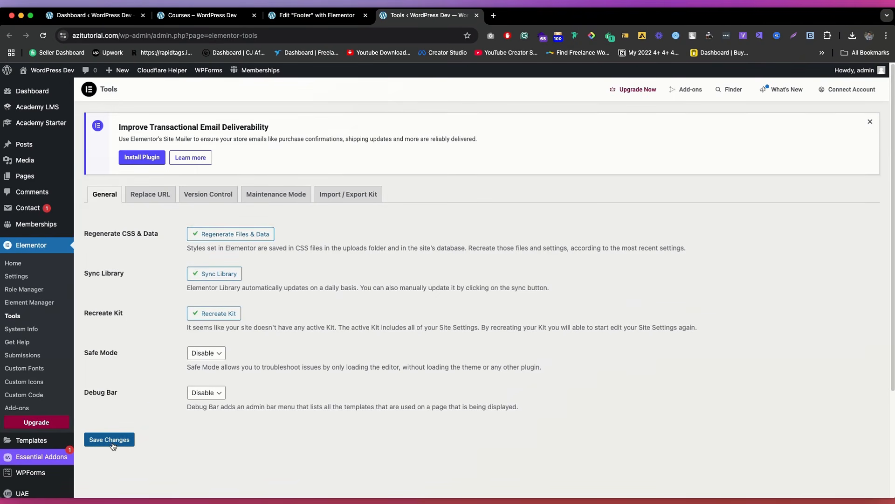
left_click(354, 16)
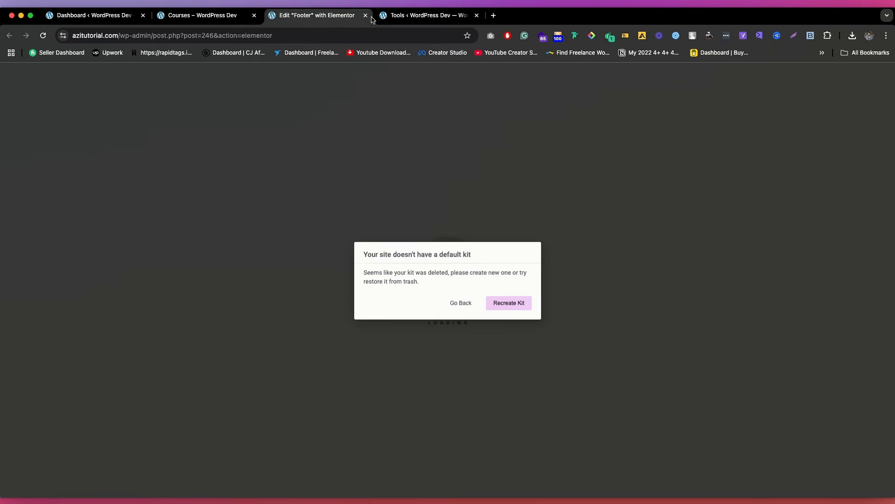
left_click(366, 15)
Step: Reload the Courses page, reopen its Footer in Elementor, and inspect the "I'm a Student" button and Programs list settings
left_click(203, 15)
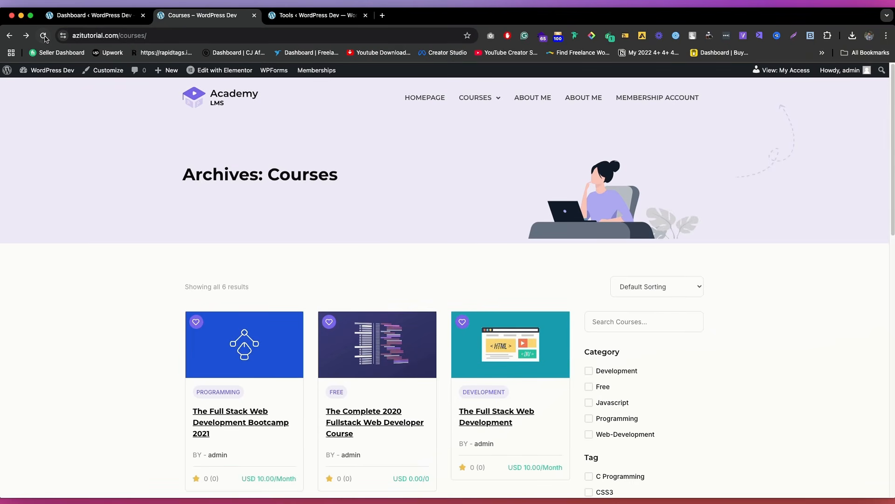
left_click(44, 36)
mouse_move(219, 70)
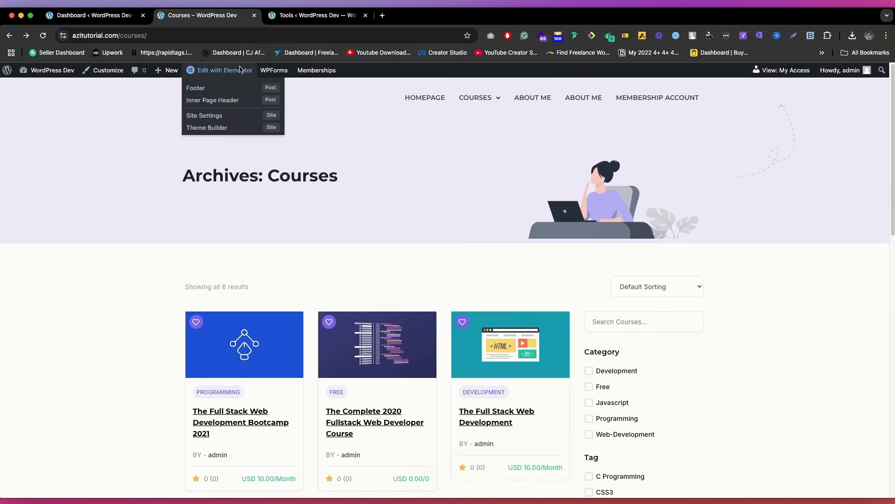
left_click(205, 88)
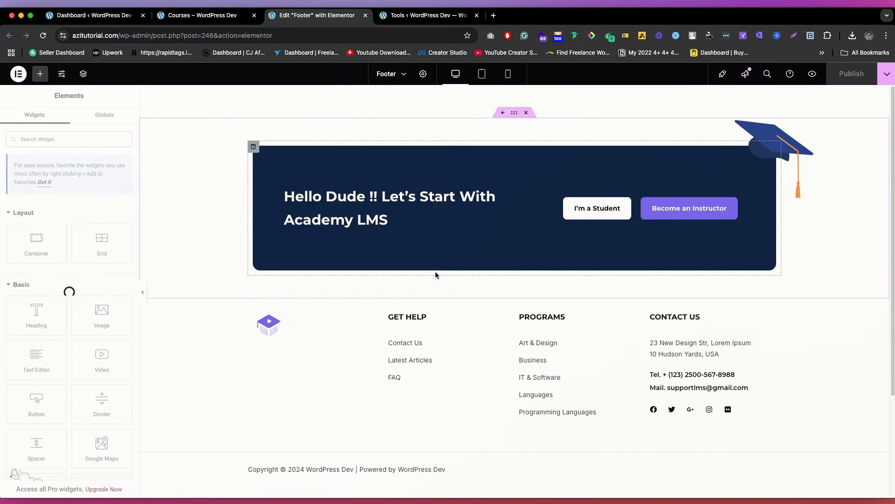
left_click(582, 213)
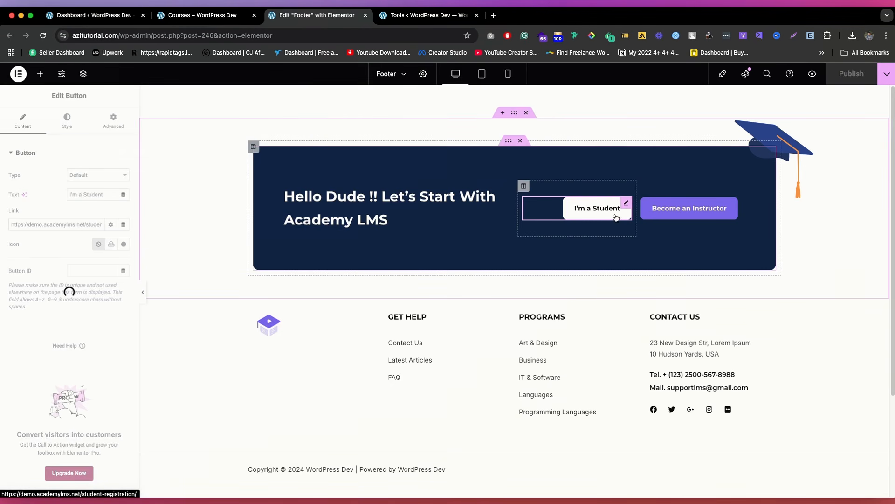
left_click(546, 342)
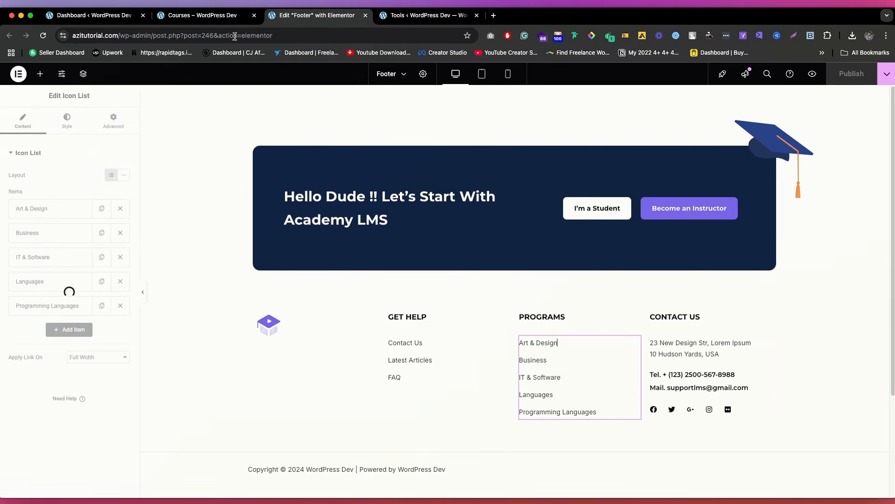
Step: Open the Footer template in an additional Elementor tab from the Courses page, and return to the WordPress dashboard
left_click(201, 15)
mouse_move(219, 70)
right_click(221, 90)
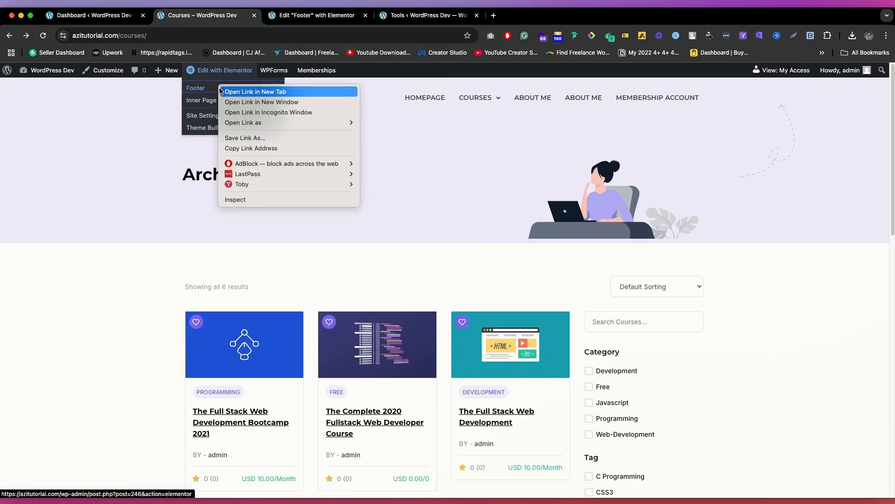
left_click(255, 91)
left_click(317, 15)
left_click(91, 15)
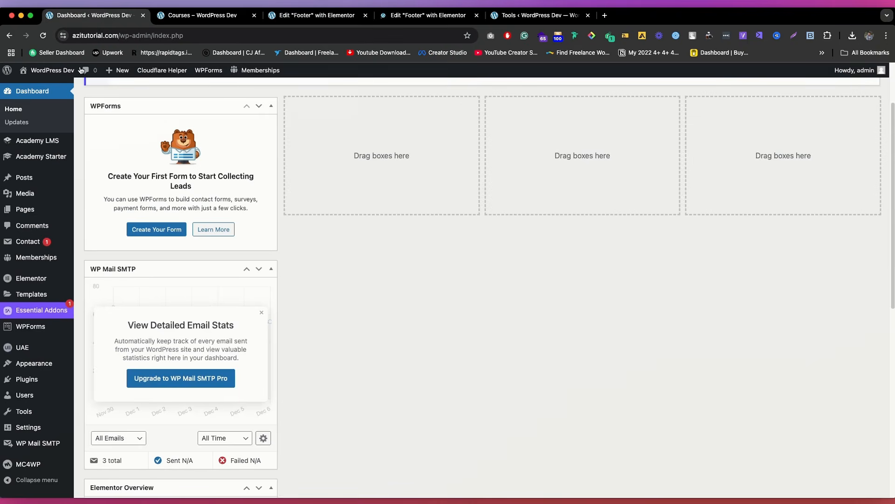
Step: Open the list of site pages and close the duplicate Footer editor tab
mouse_move(71, 259)
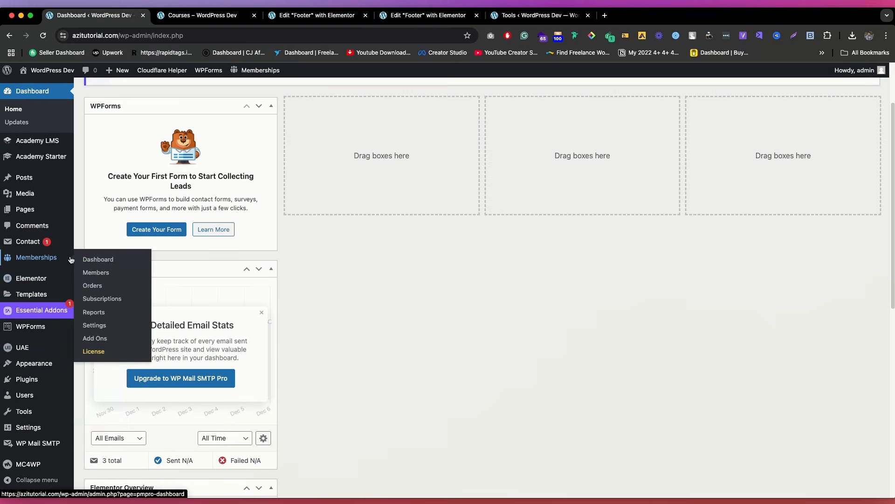
left_click(23, 213)
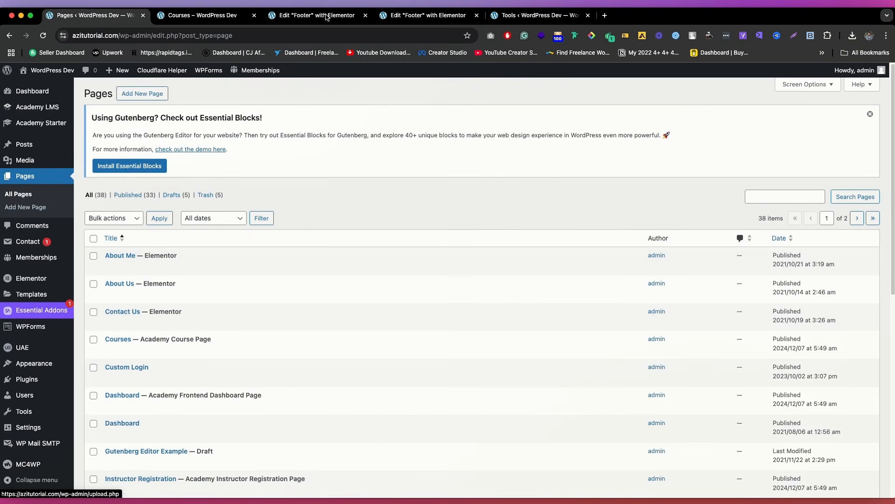
left_click(422, 15)
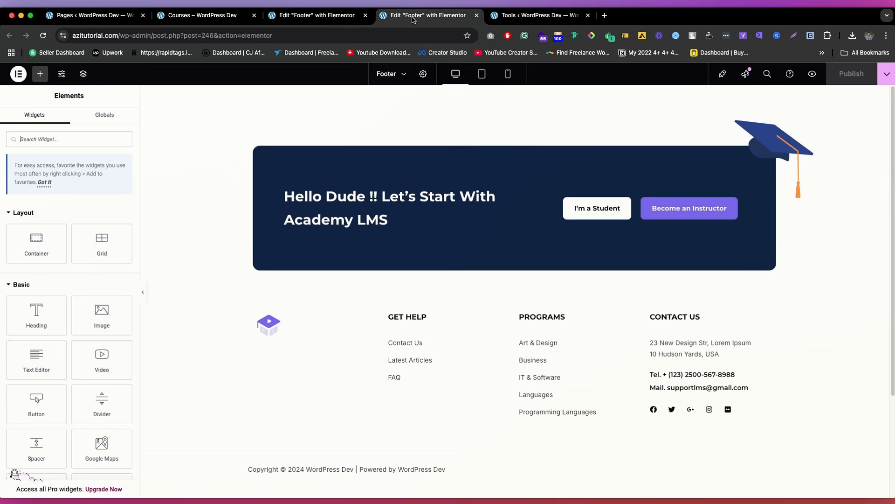
left_click(547, 342)
left_click(318, 19)
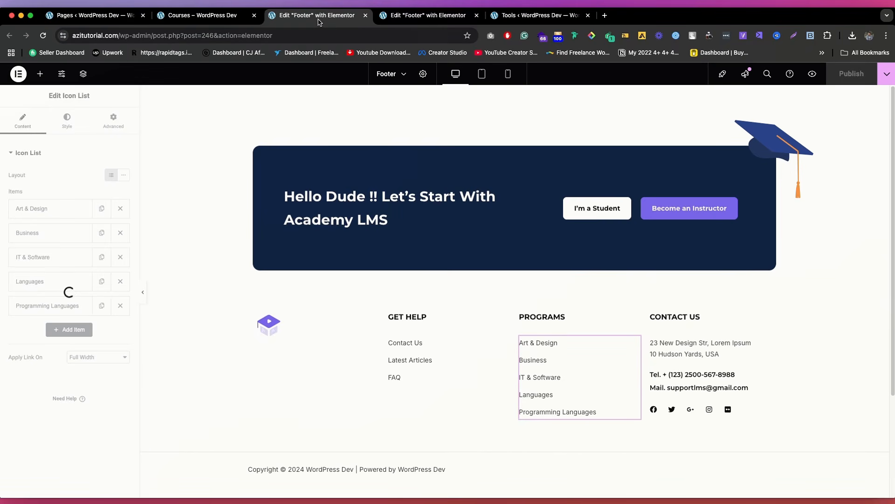
left_click(365, 16)
left_click(93, 15)
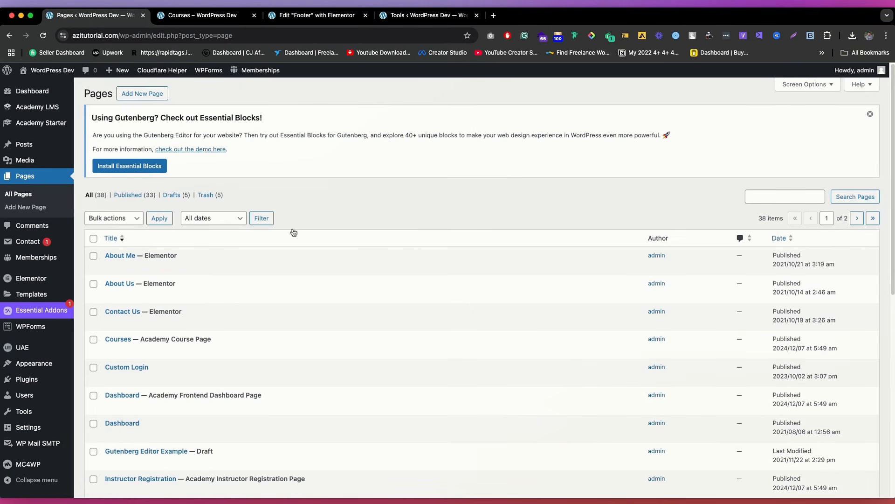
Step: Search the site's pages for "membership"
left_click(807, 197)
type("mem")
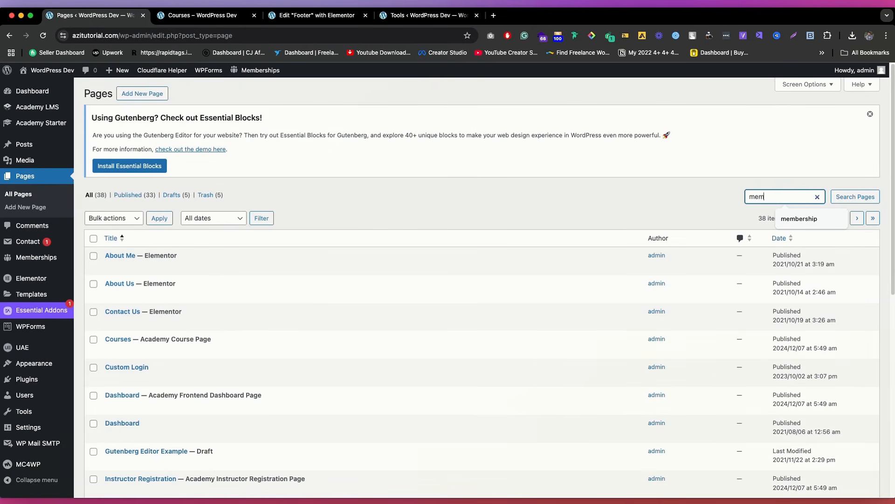
type("bership")
key("Return")
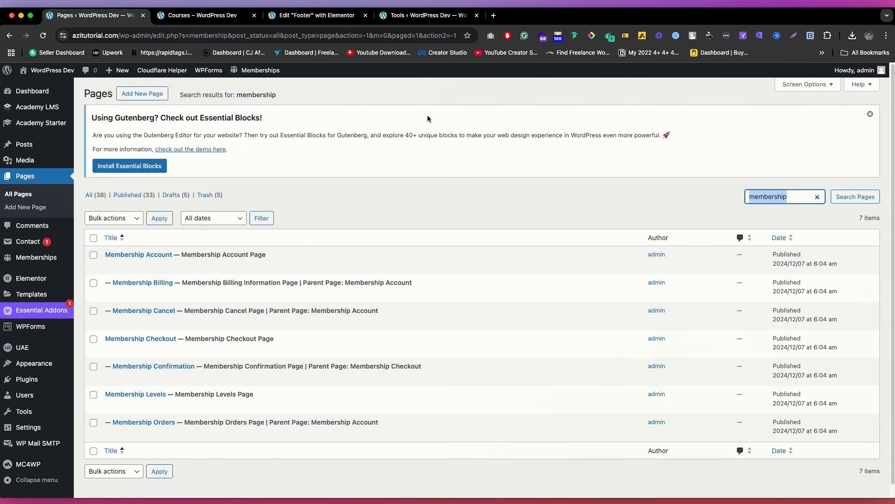
Step: Change the Programs heading in the Footer template to "Membership"
left_click(317, 16)
left_click(557, 318)
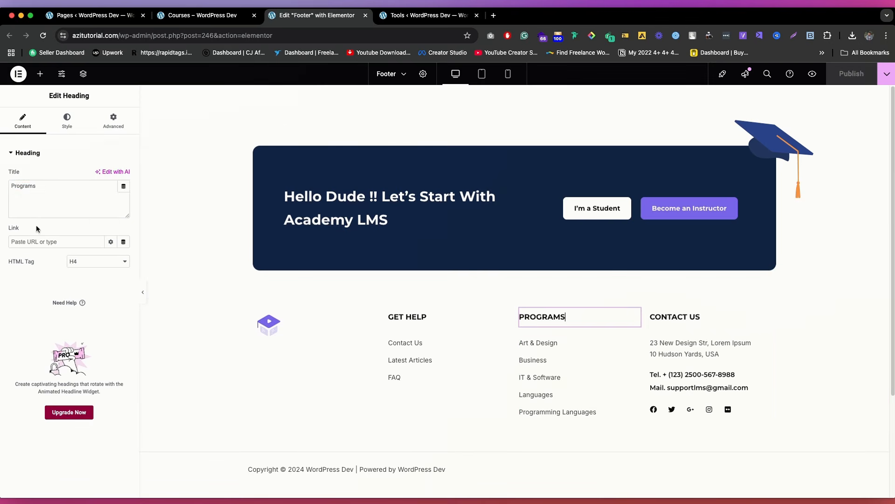
type("membership")
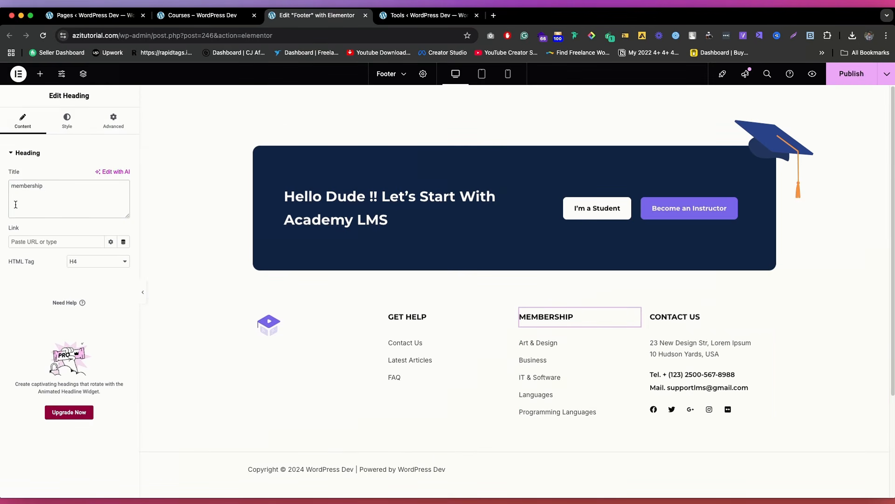
key("BackSpace")
type("M")
Step: View the Membership Cancel page in a separate tab and set the footer's Art & Design item link to /membership-levels/
left_click(91, 15)
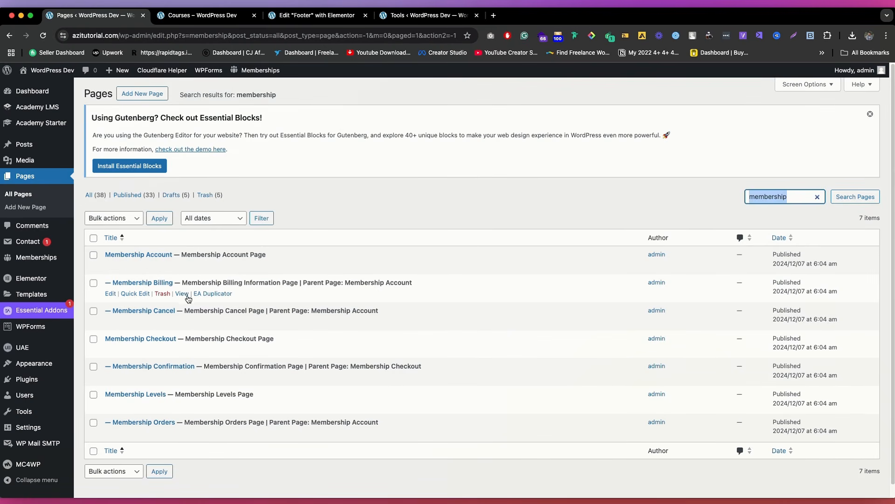
left_click(182, 322)
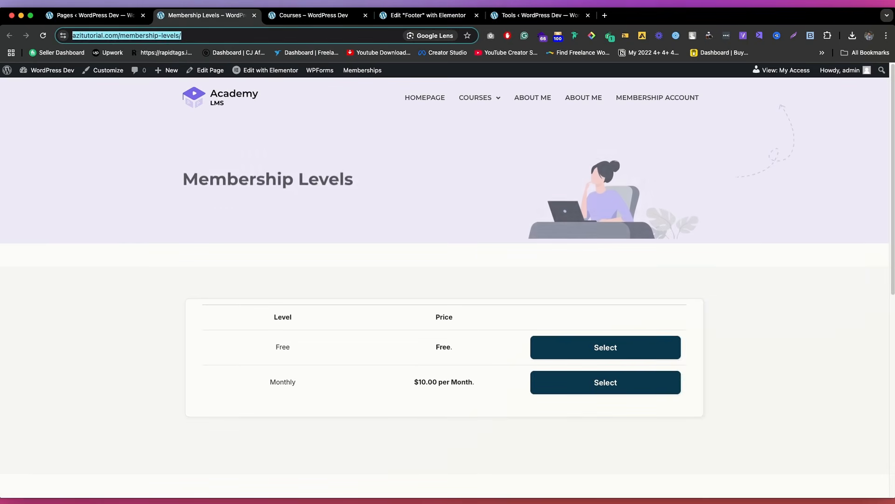
left_click(428, 15)
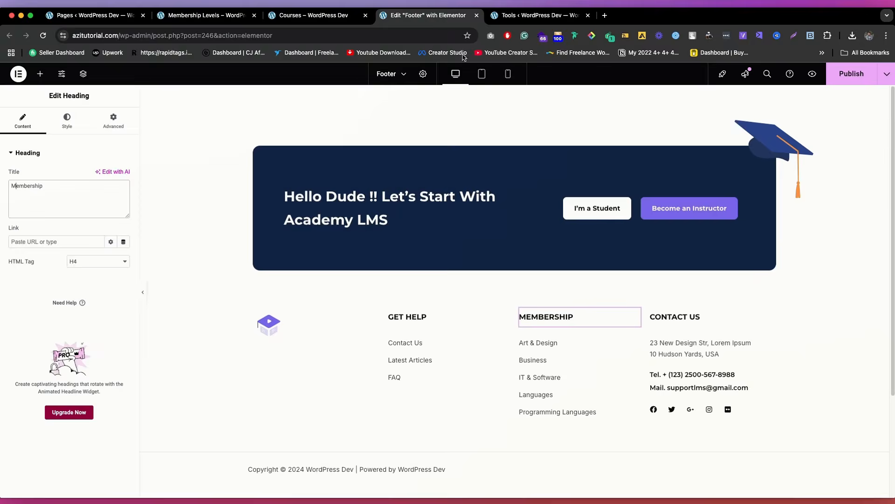
left_click(562, 344)
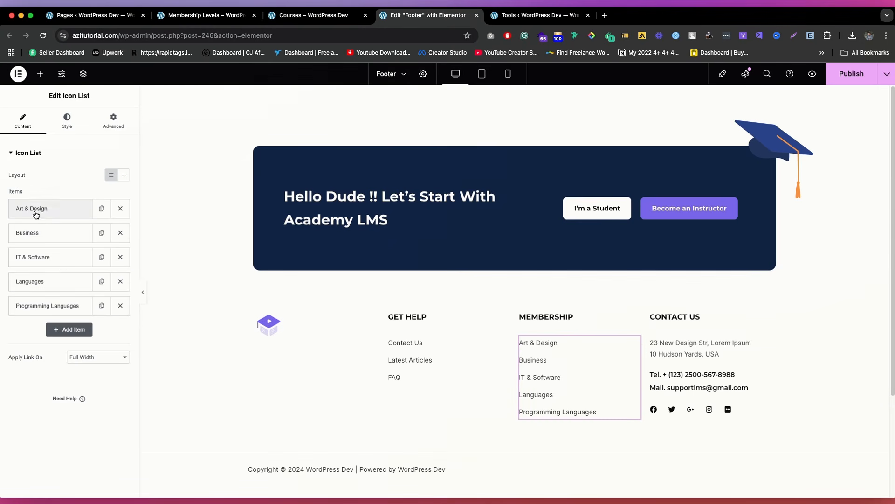
left_click(34, 208)
left_click(64, 332)
key("super+v")
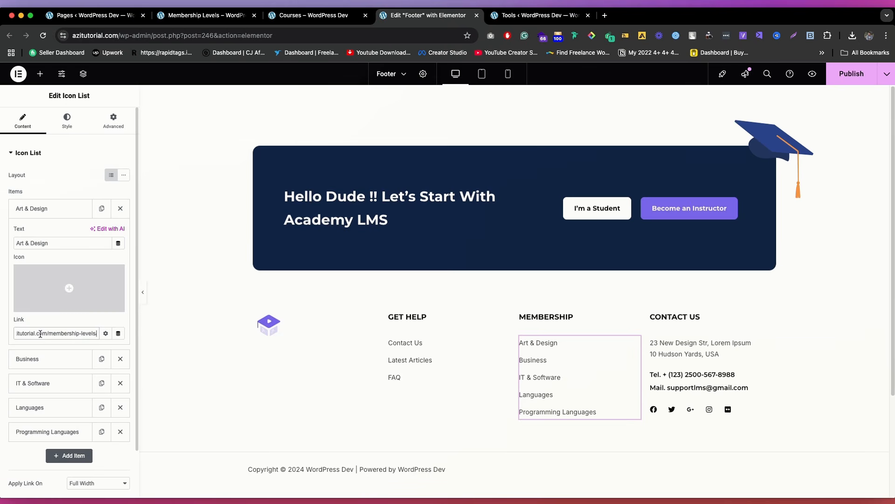
key("BackSpace")
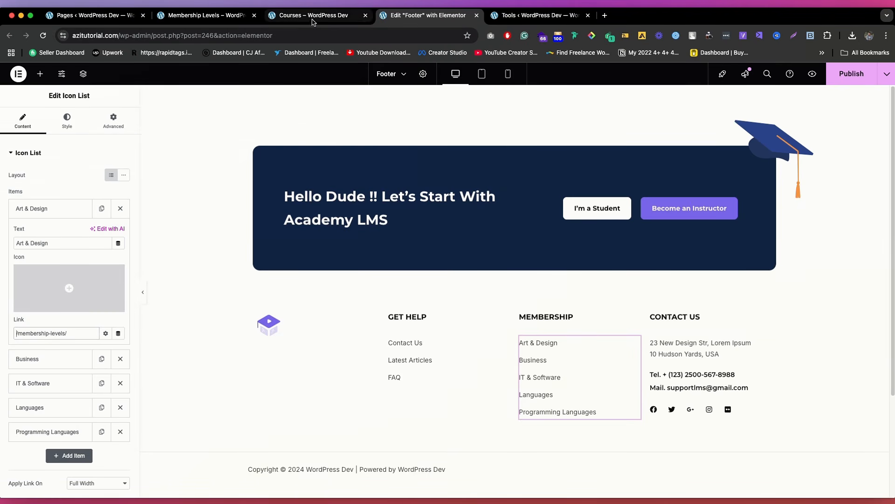
Step: Copy the Membership Cancel page title, set the first footer list item's text to "Membership Cancel", and save the Footer template
left_click(206, 15)
left_click(270, 175)
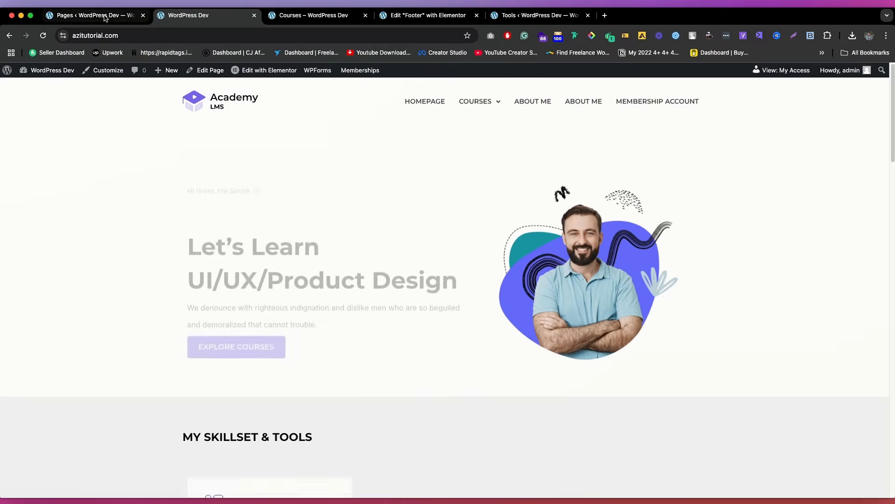
left_click(105, 18)
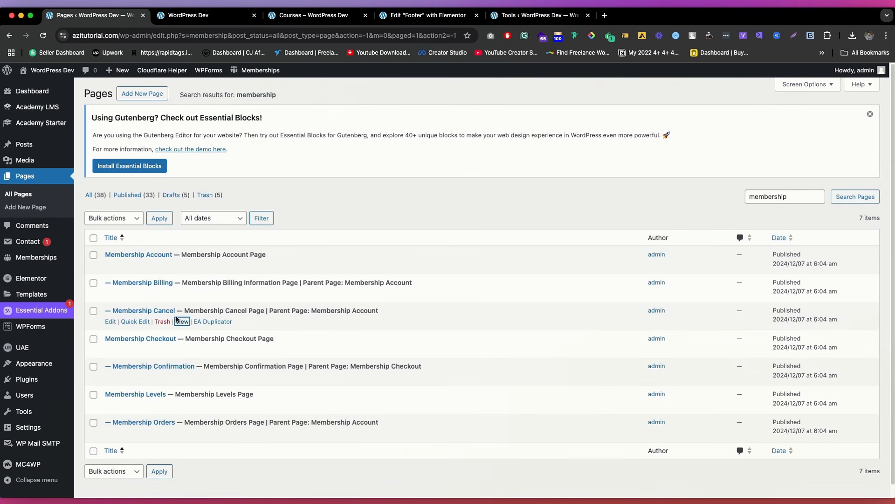
left_click_drag(391, 310, 111, 310)
key("super+c")
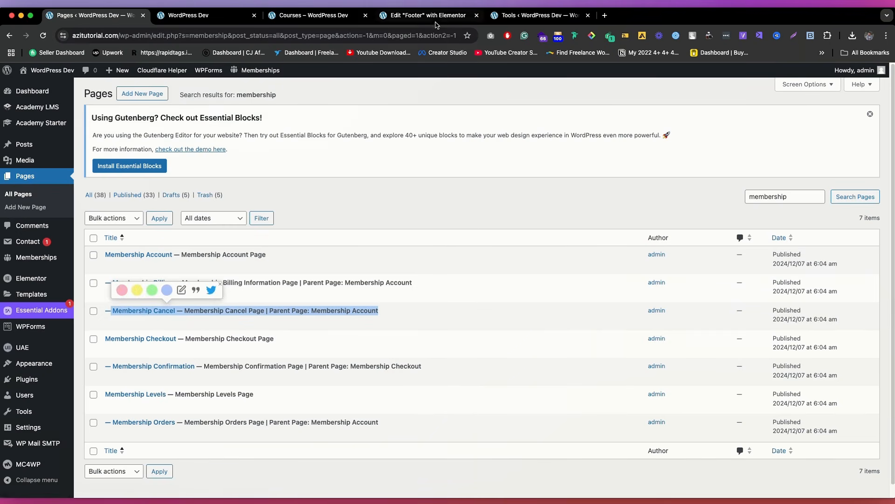
left_click(420, 15)
left_click(58, 243)
key("super+a")
key("super+v")
key("alt+BackSpace")
key("alt+BackSpace")
key("alt+BackSpace")
key("alt+BackSpace")
key("alt+BackSpace")
key("alt+BackSpace")
key("alt+BackSpace")
key("alt+BackSpace")
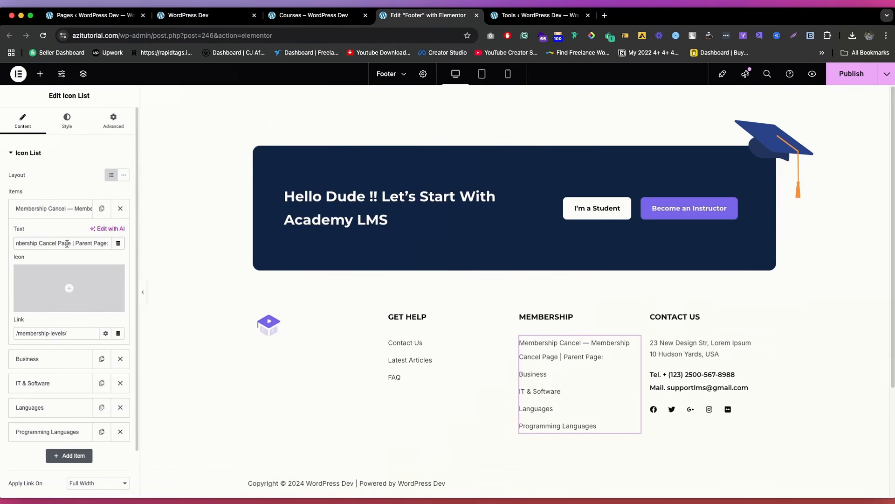
key("BackSpace")
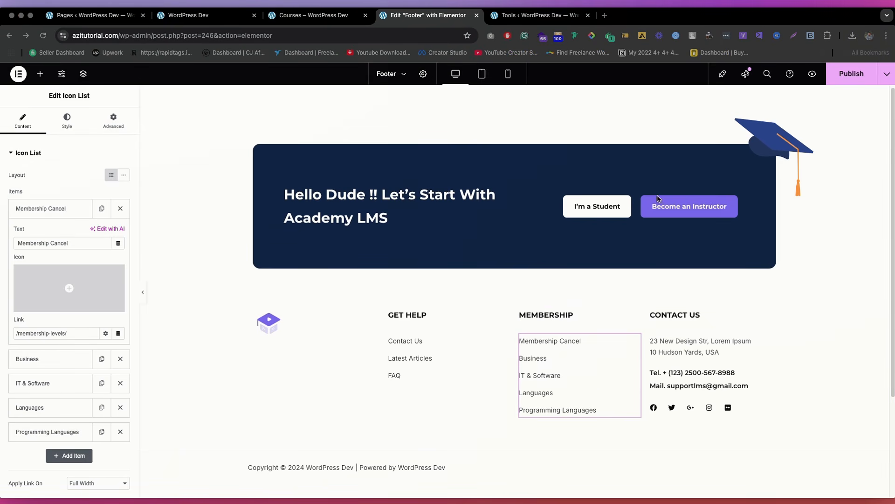
key("super+s")
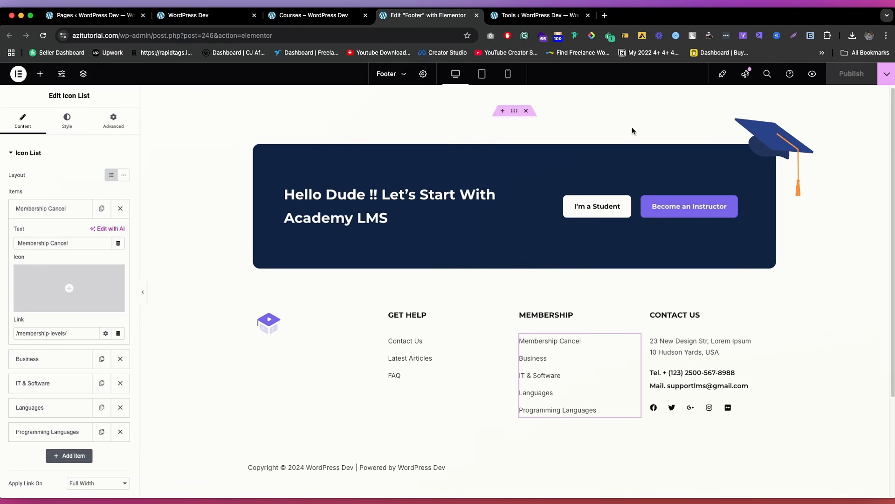
Step: Look over the Courses page, then open the site's homepage and examine its newsletter section and footer
left_click(317, 15)
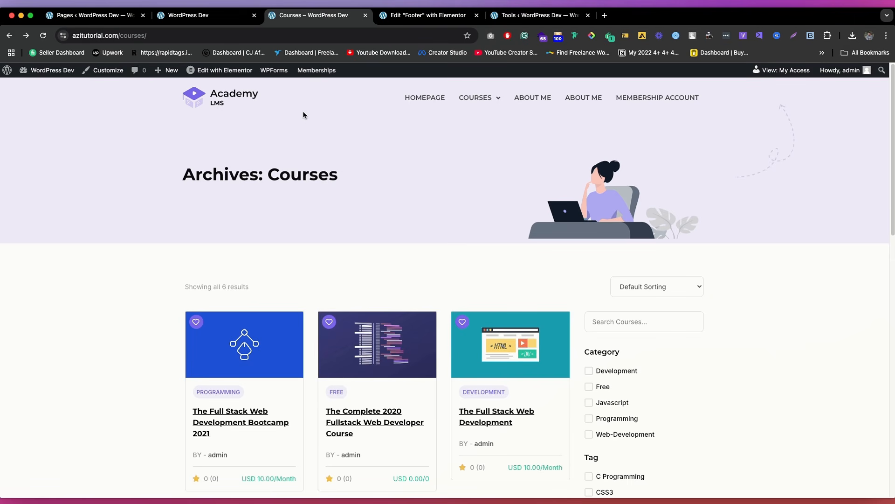
scroll(468, 231, "down", 5)
scroll(397, 195, "up", 5)
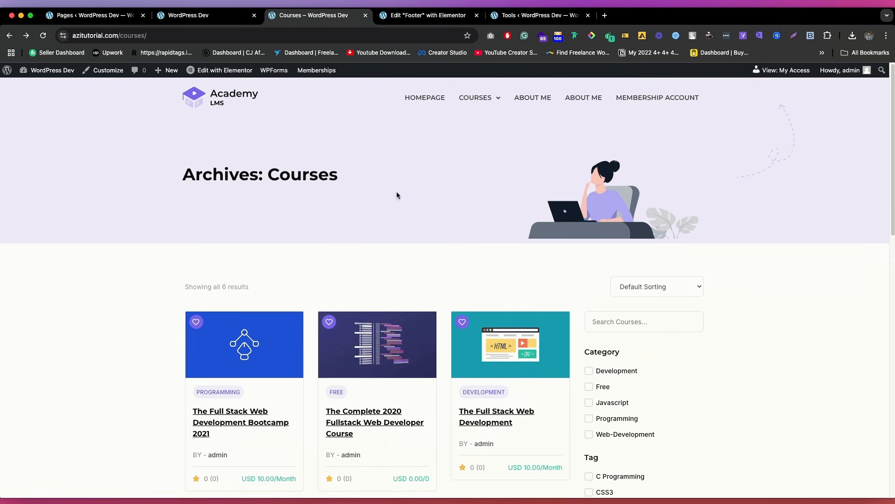
left_click(213, 90)
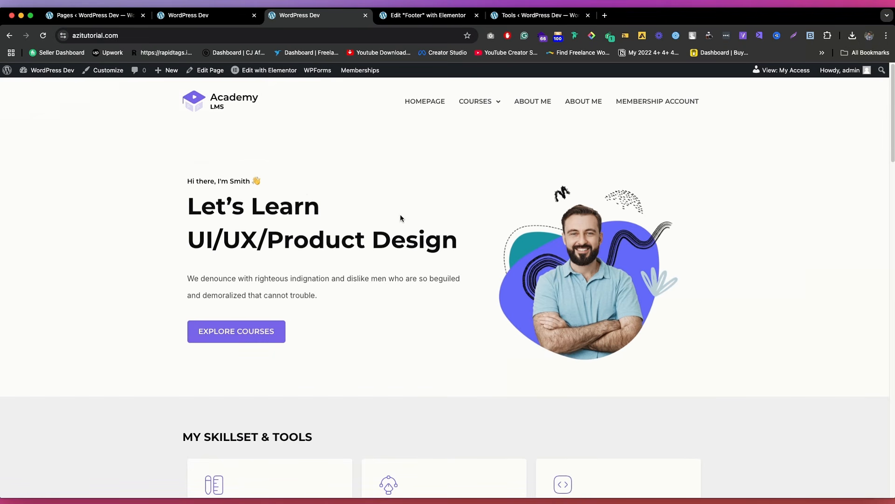
scroll(337, 237, "down", 20)
scroll(337, 237, "down", 1)
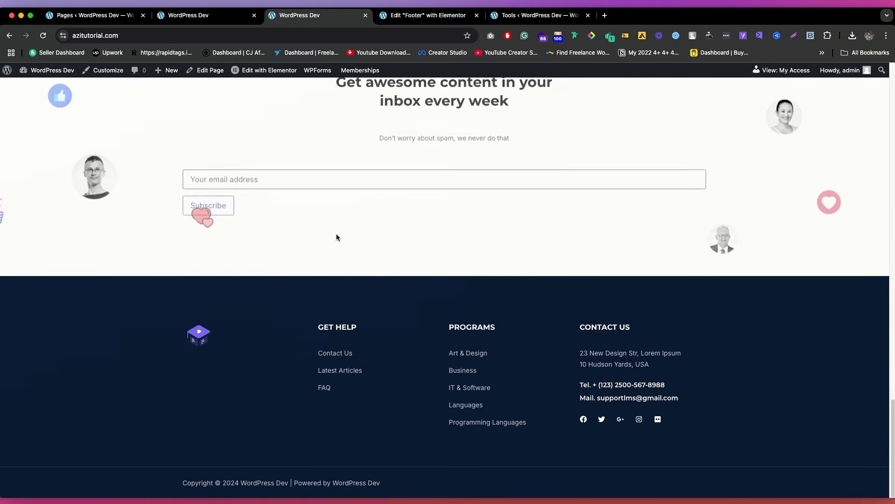
scroll(404, 260, "up", 1)
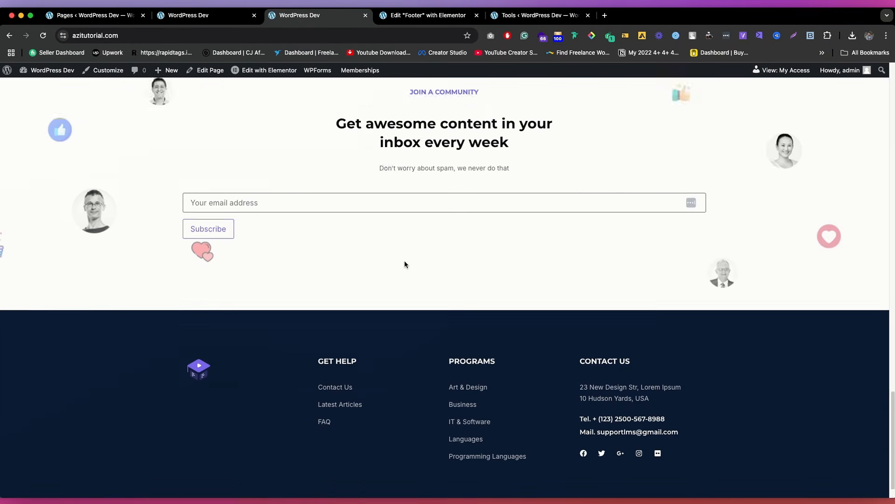
scroll(404, 259, "down", 1)
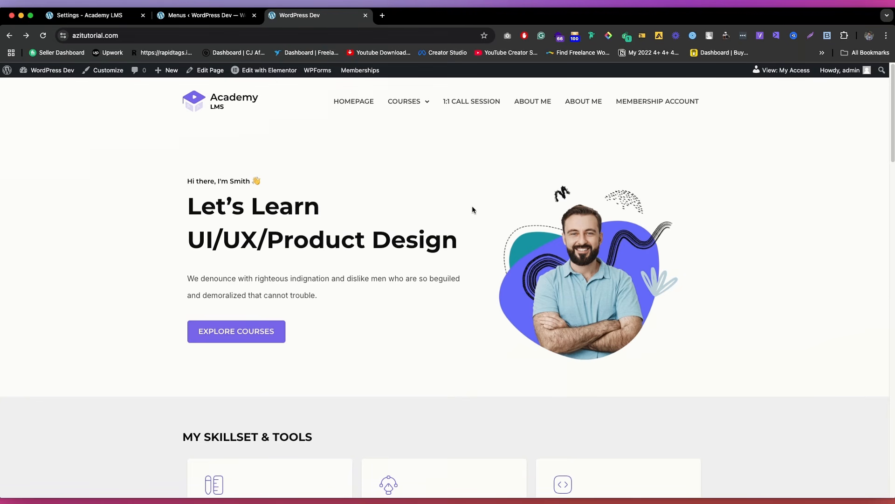
Step: Open the homepage in the Elementor editor and review its hero and skillset sections
scroll(354, 185, "down", 5)
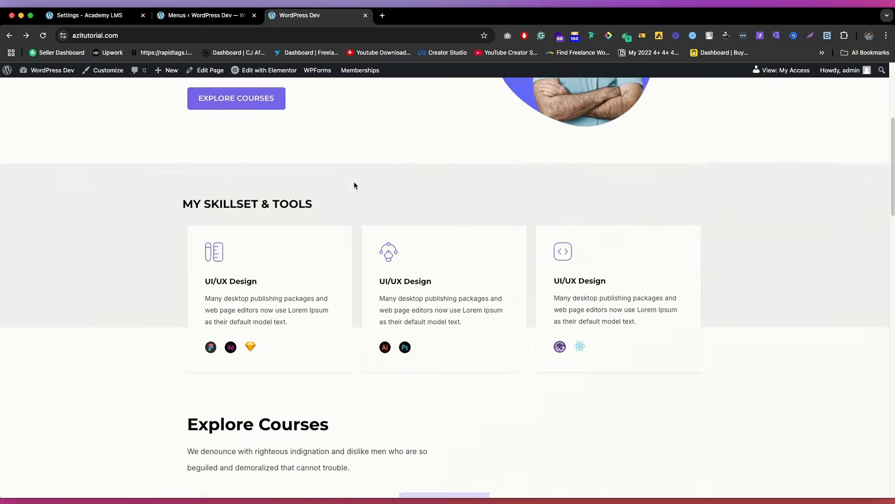
scroll(414, 259, "up", 5)
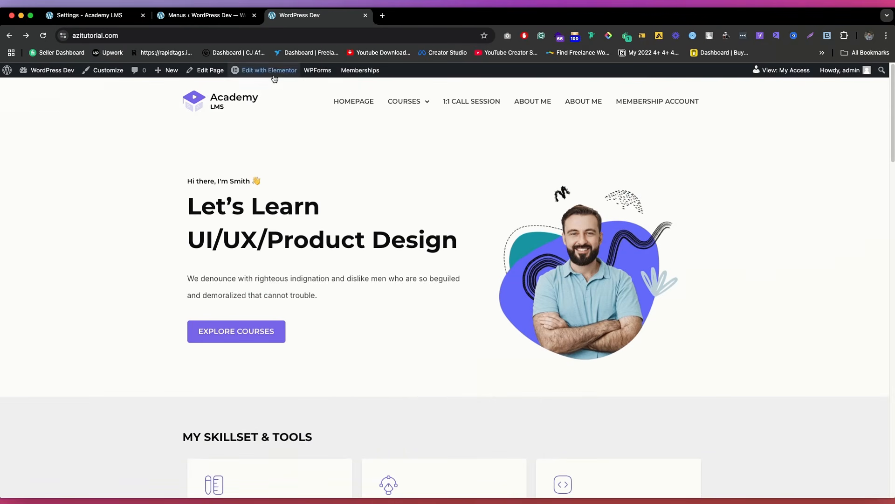
scroll(473, 160, "down", 5)
scroll(292, 168, "up", 5)
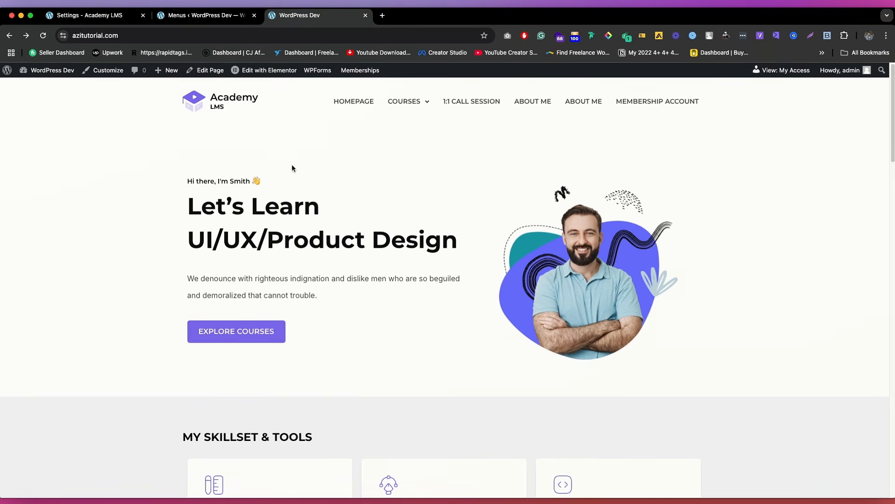
mouse_move(274, 74)
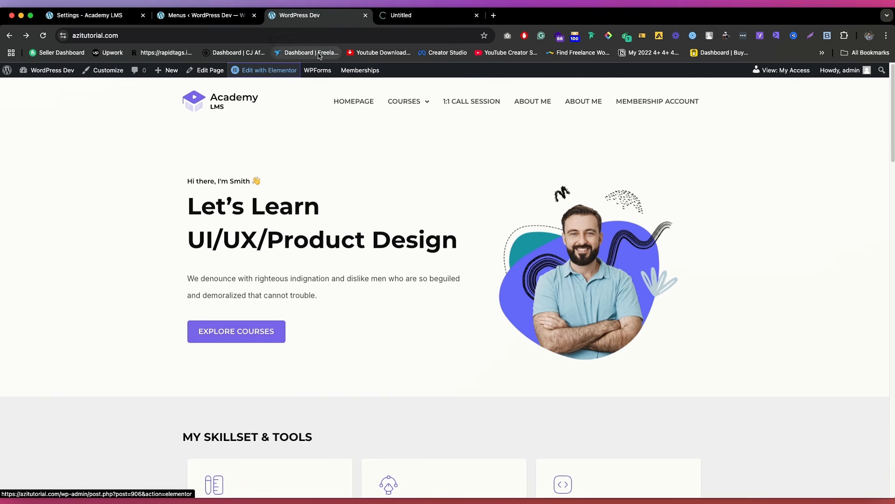
left_click(417, 18)
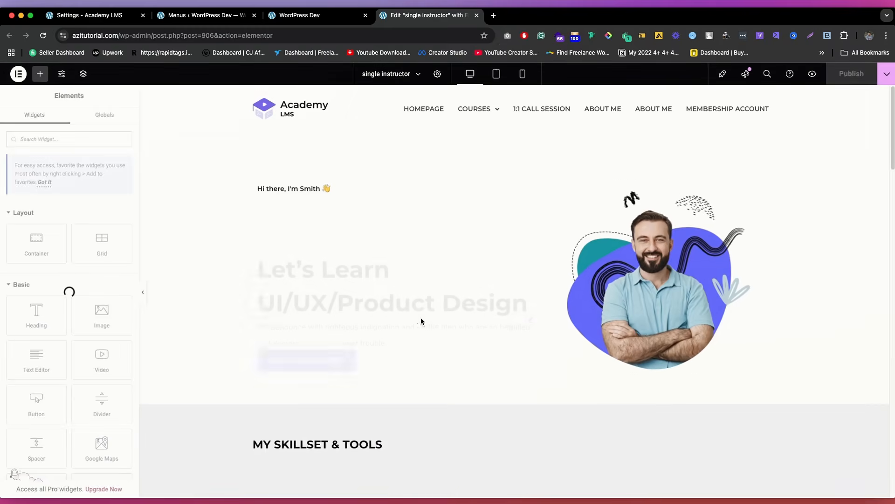
scroll(560, 282, "down", 5)
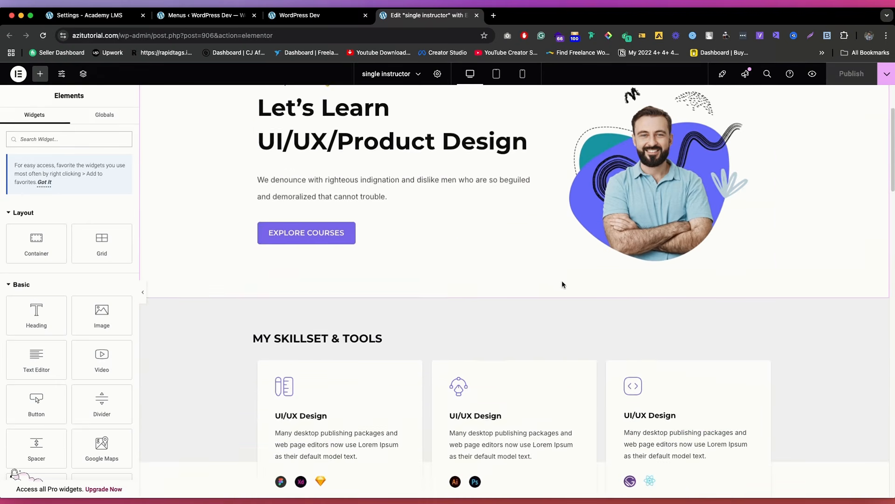
scroll(556, 278, "up", 2)
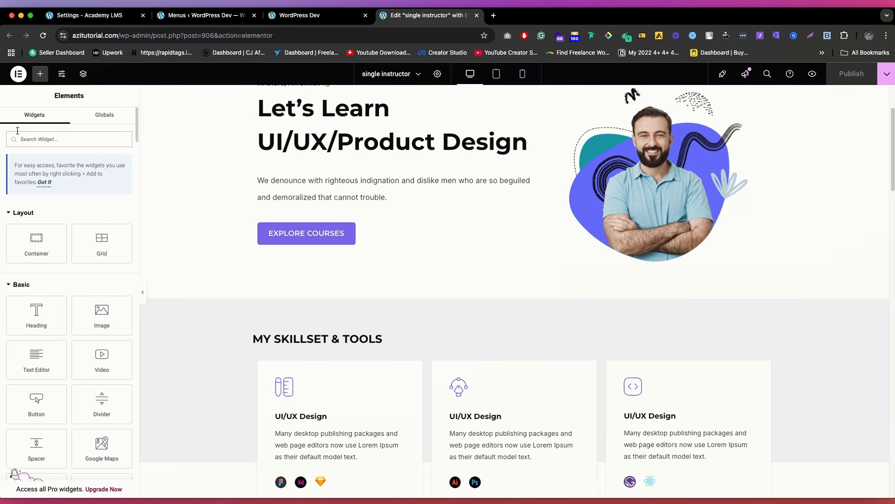
scroll(49, 254, "down", 1)
scroll(370, 230, "down", 5)
scroll(452, 197, "up", 10)
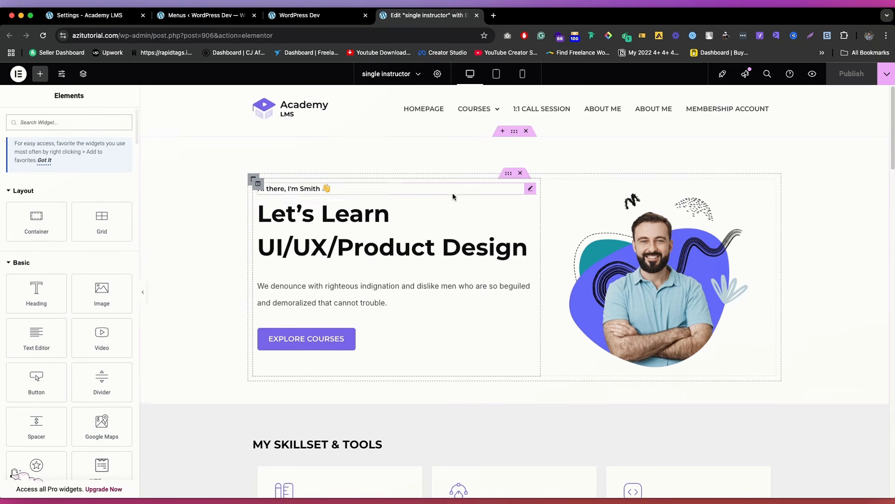
Step: Change the hero heading's second line to "UI/UX/Products", removing the word "Design", and publish the page
left_click(348, 219)
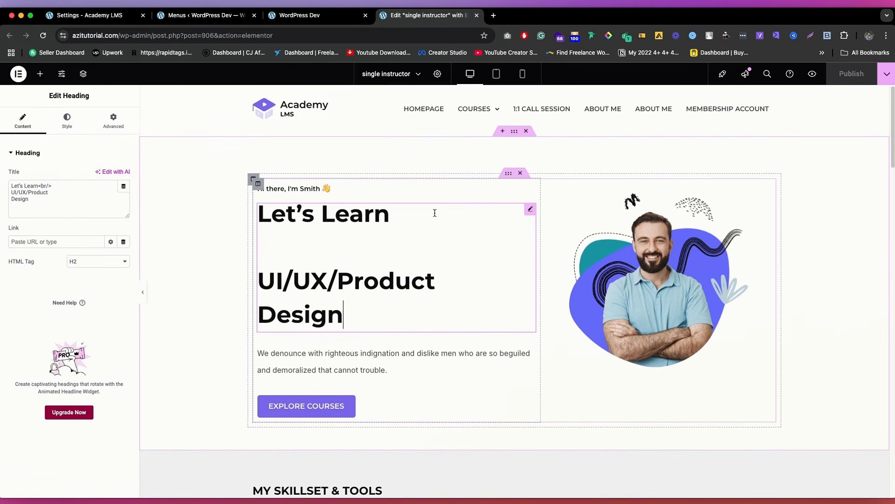
left_click(72, 193)
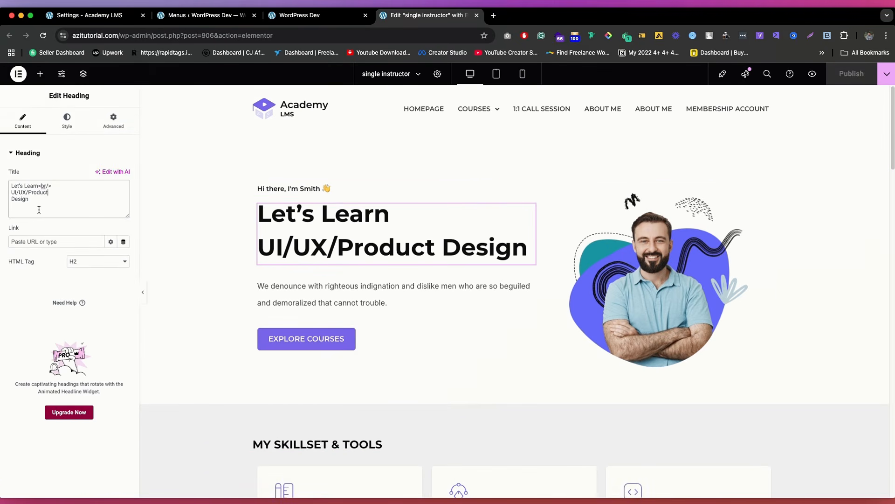
type("s")
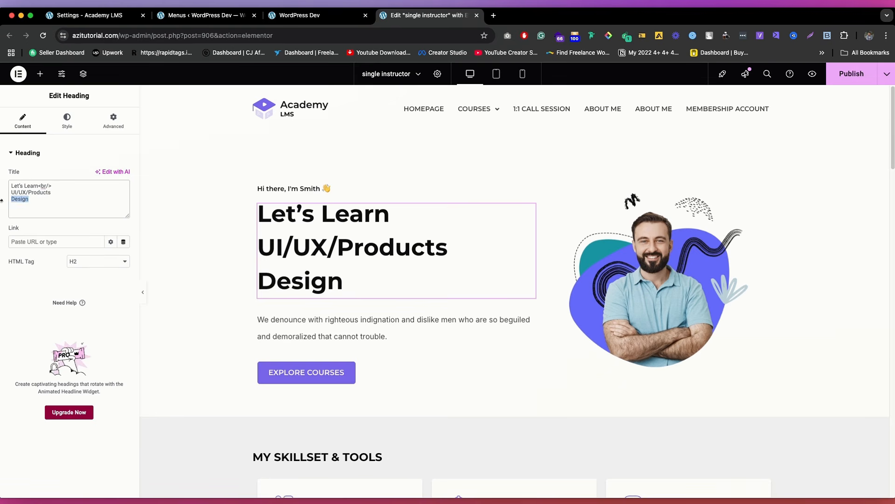
key("BackSpace")
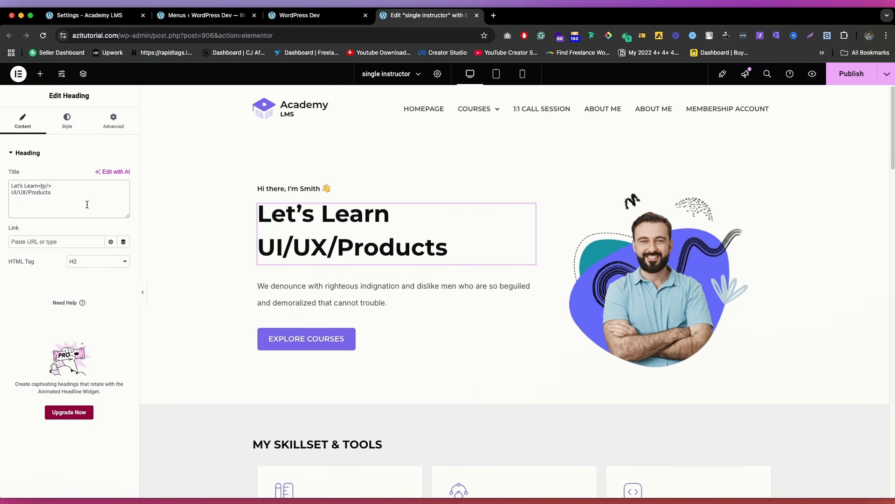
left_click(865, 75)
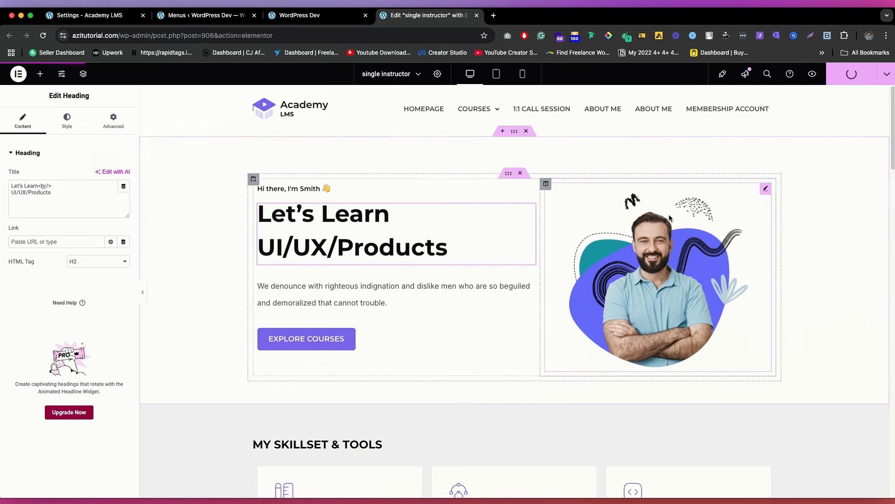
Step: Replace the hero section's image with DSC_2582-copy.jpg from the media library
left_click_drag(670, 214, 671, 215)
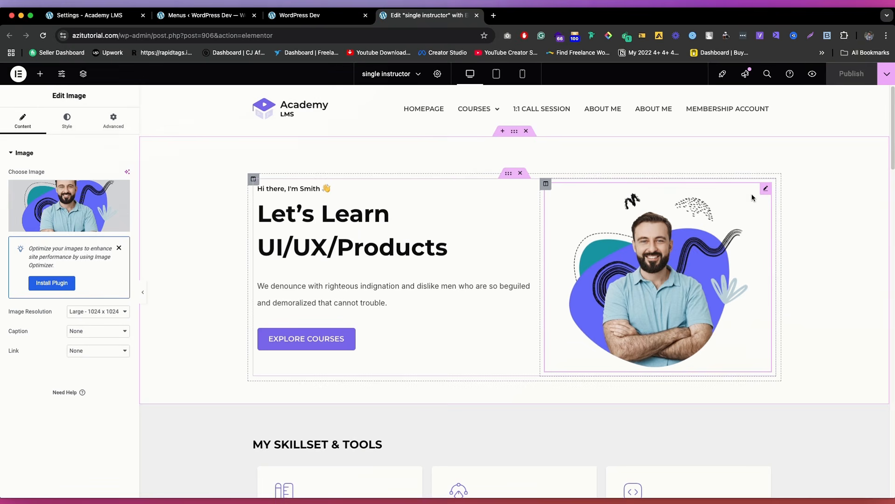
left_click(93, 203)
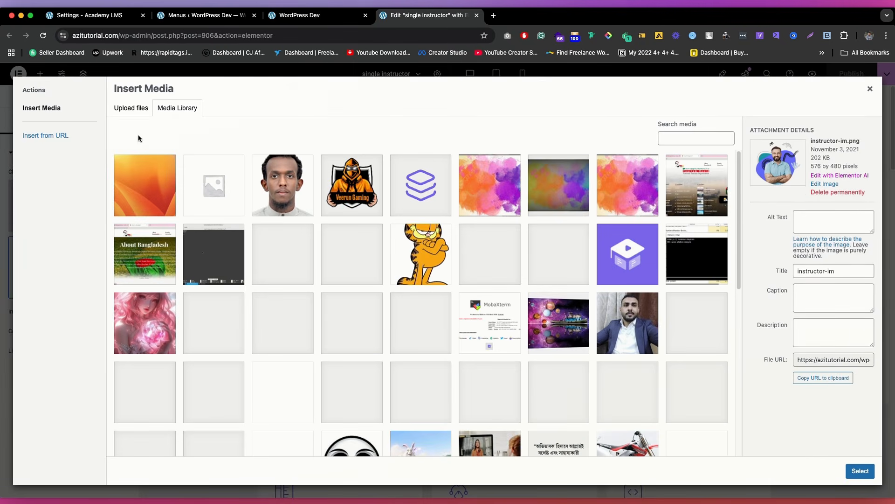
left_click(284, 185)
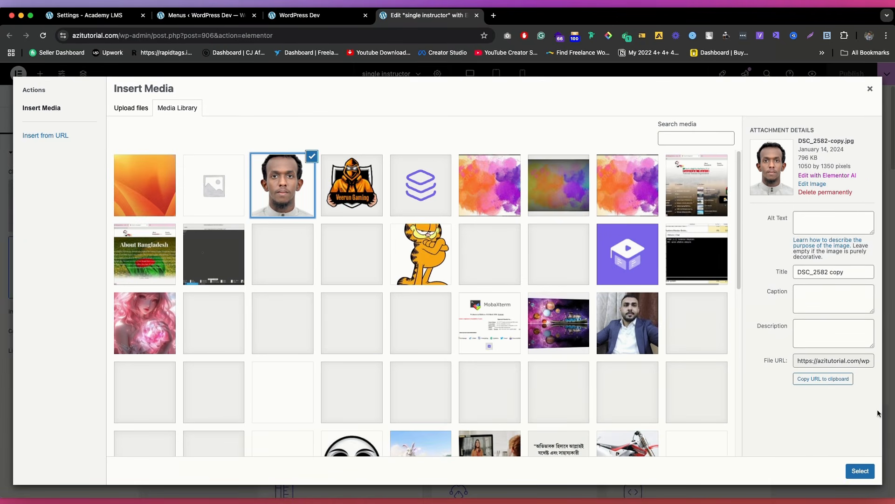
left_click(643, 333)
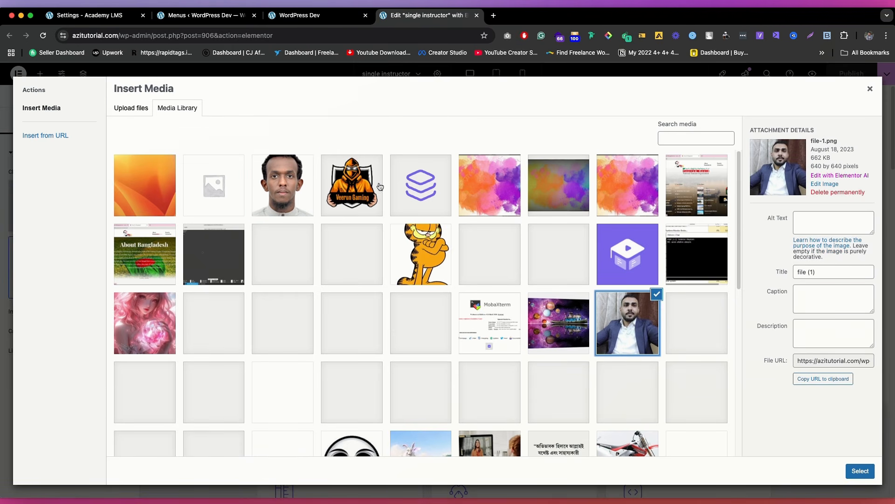
left_click(285, 180)
scroll(601, 330, "down", 5)
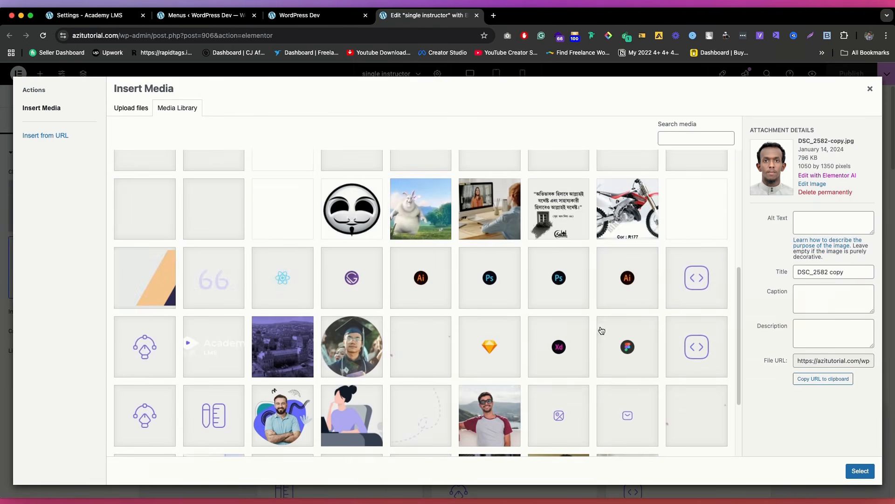
left_click(860, 471)
scroll(631, 249, "down", 3)
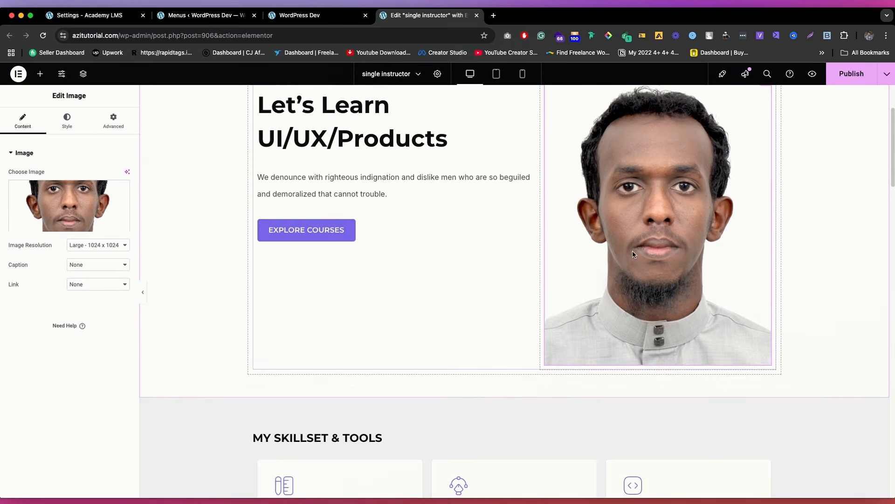
Step: Set the hero section's image back to instructor-im.png from the media library
left_click(79, 197)
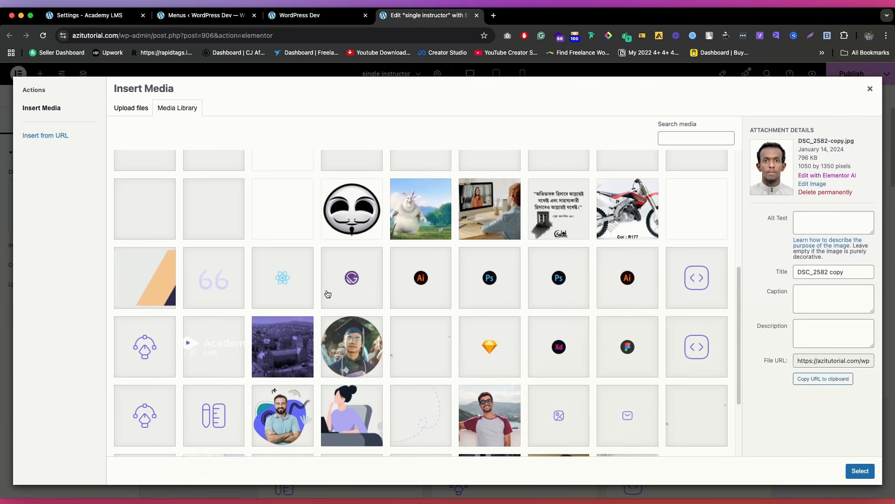
left_click(288, 407)
left_click(511, 420)
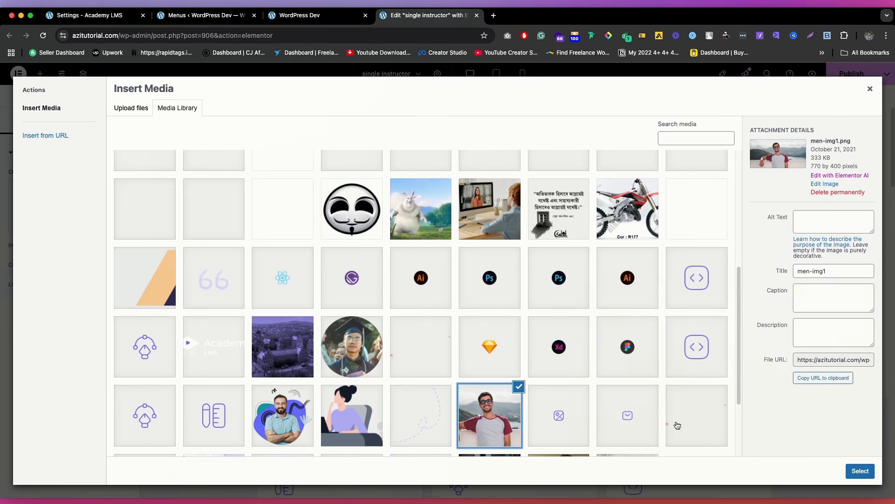
left_click(283, 406)
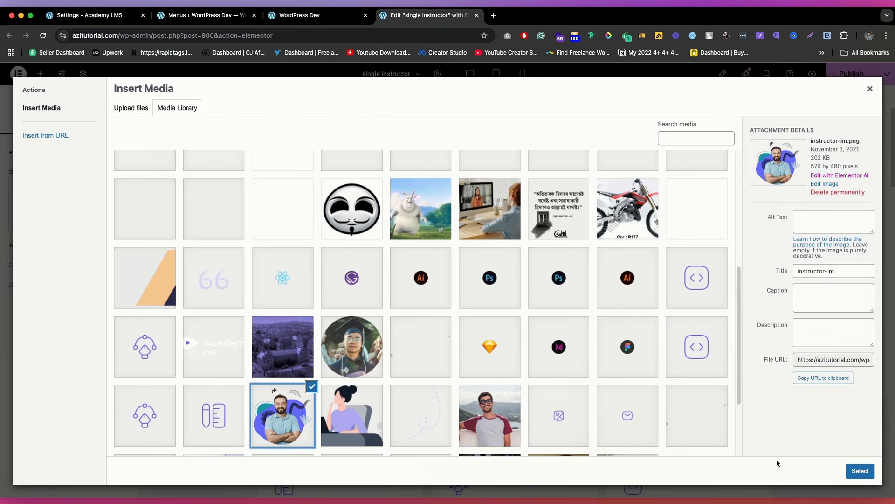
left_click(858, 470)
Step: Look over the first skillset card's image options and the description of the second Student Feedbacks item
scroll(368, 192, "down", 1)
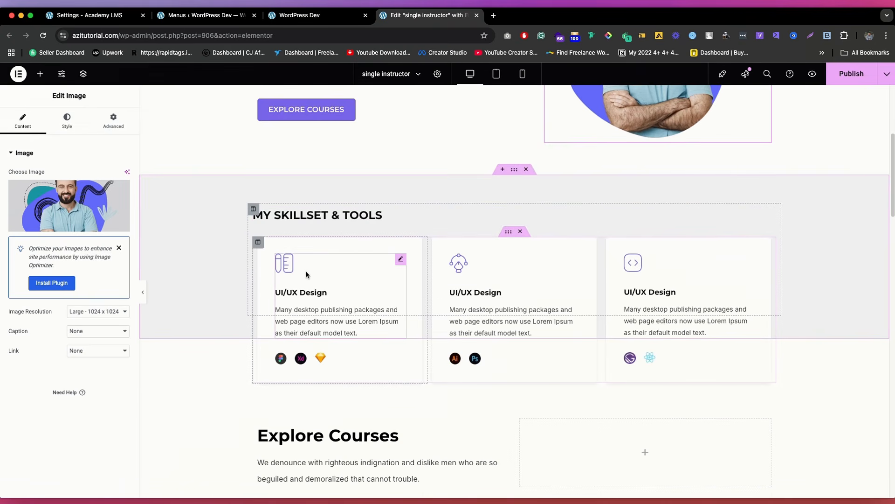
left_click(295, 265)
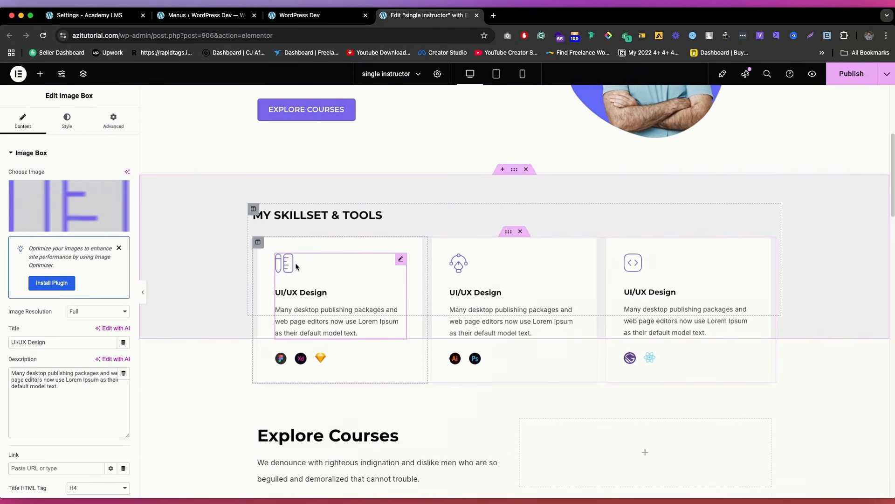
left_click(97, 217)
left_click(870, 91)
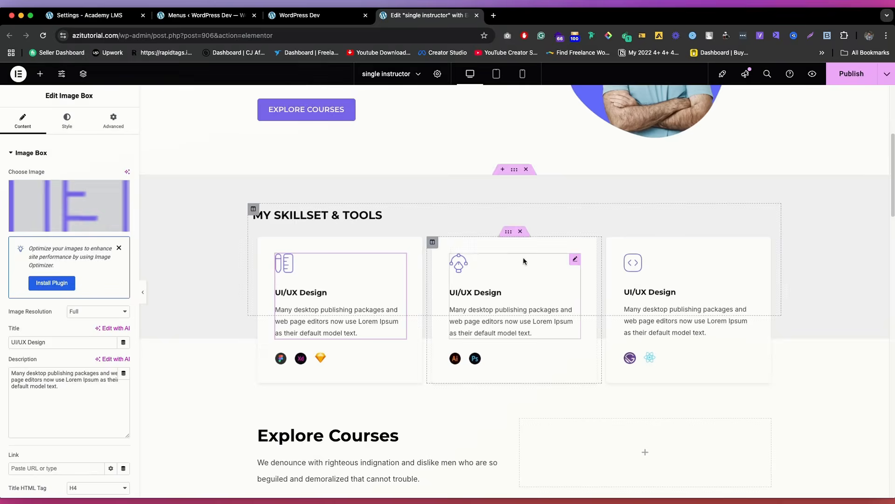
scroll(483, 261, "down", 10)
left_click(455, 210)
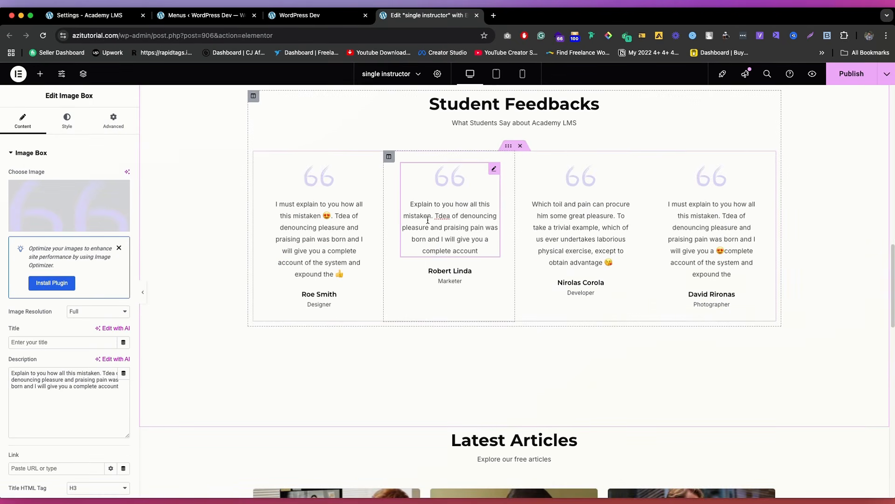
left_click(59, 376)
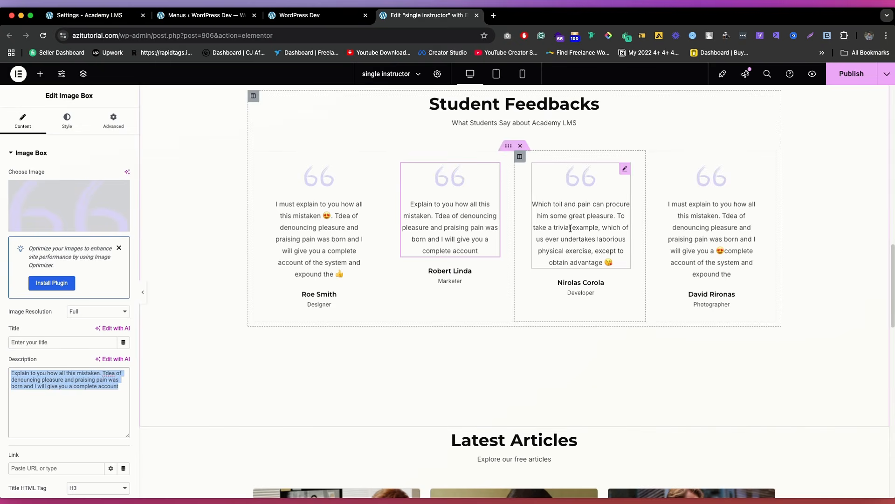
Step: Examine the author, categories and tags query filters of the Latest Articles post grid
scroll(581, 260, "down", 7)
left_click(513, 289)
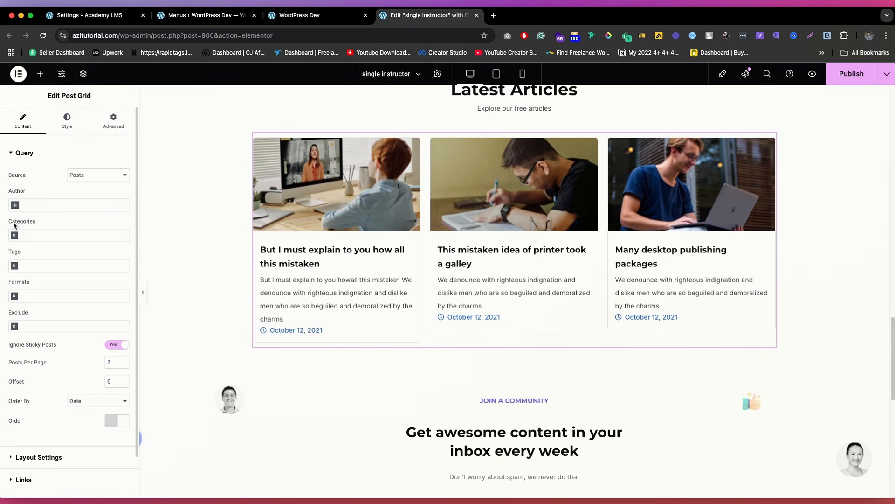
double_click(16, 205)
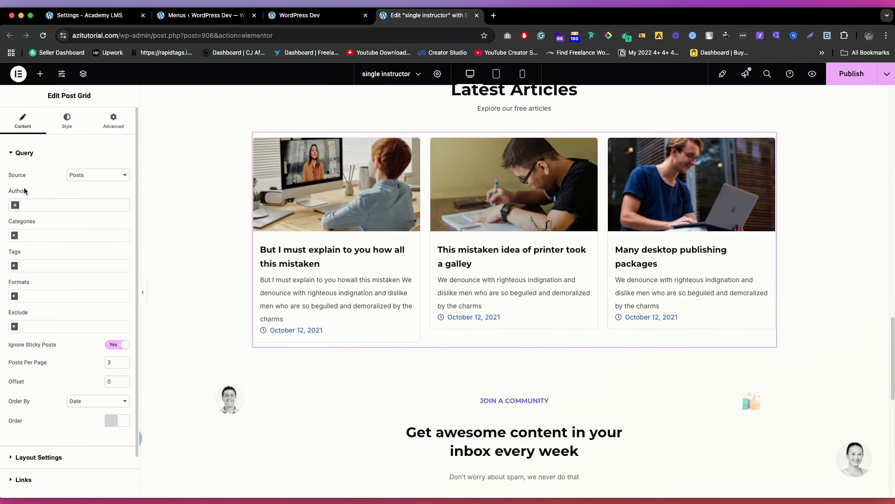
left_click(18, 209)
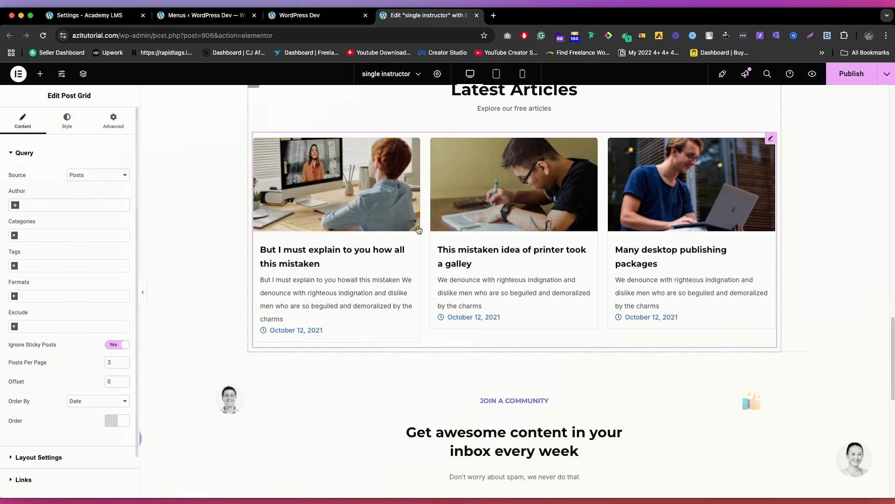
left_click(21, 265)
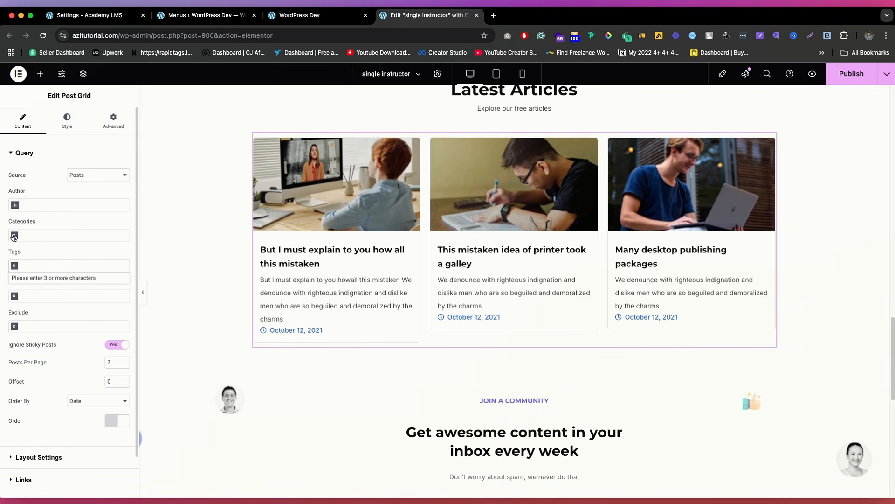
left_click(14, 235)
scroll(290, 226, "up", 3)
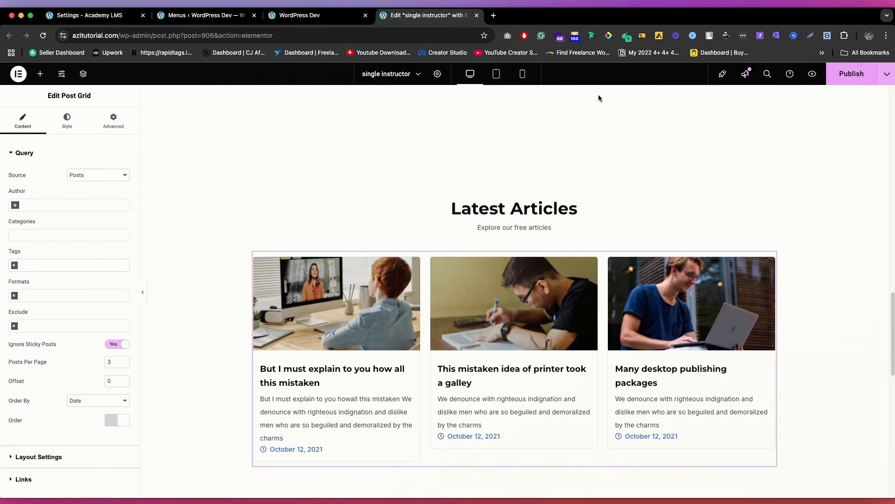
Step: Close the homepage's Elementor editor and discard its unpublished changes
left_click(313, 16)
left_click(476, 15)
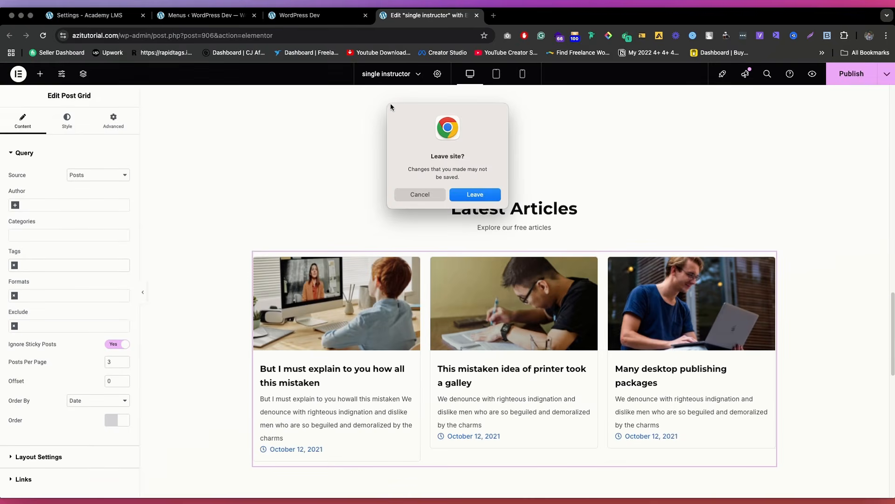
left_click(483, 194)
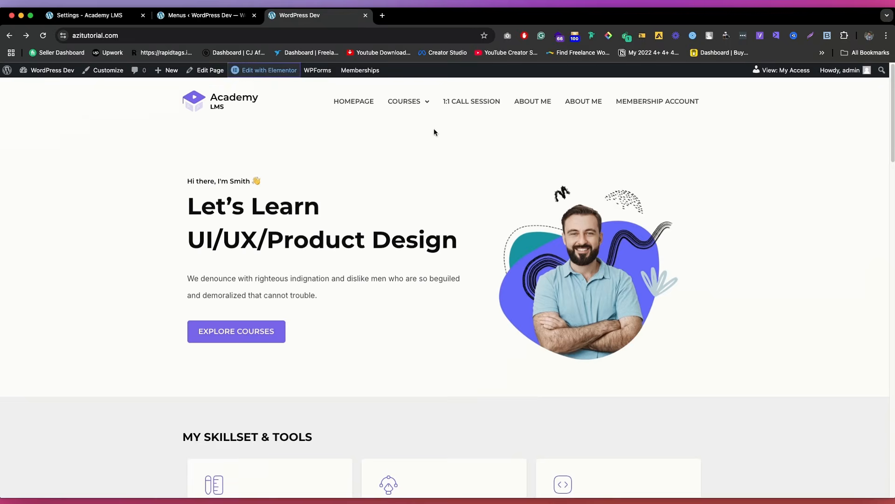
Step: Go to the site's About Me page, open it in the Elementor editor and view its main heading's settings
left_click(536, 102)
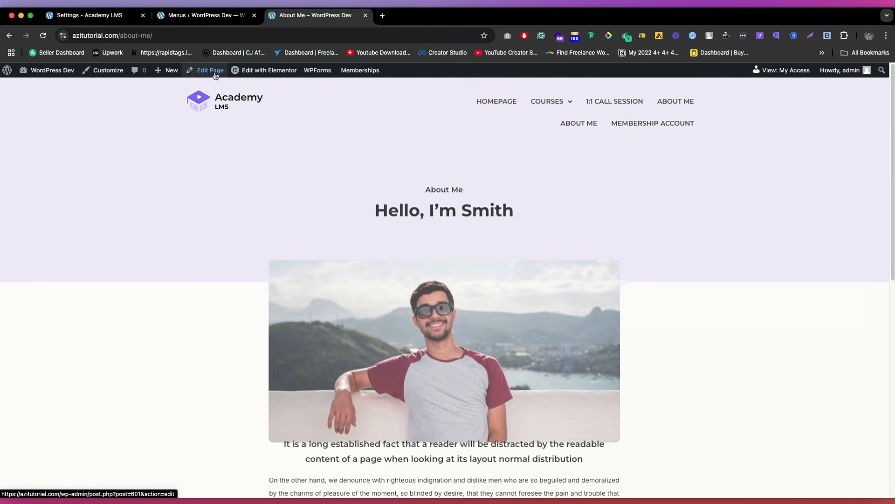
left_click(276, 74, "super")
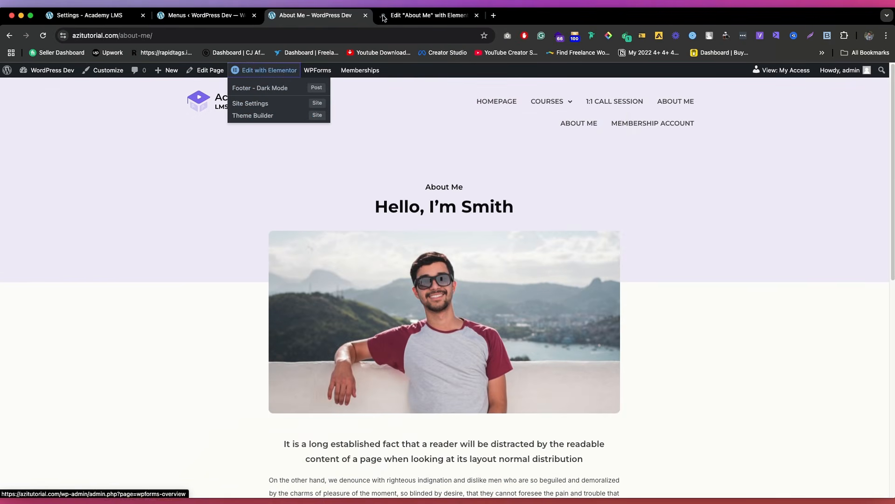
left_click(427, 15)
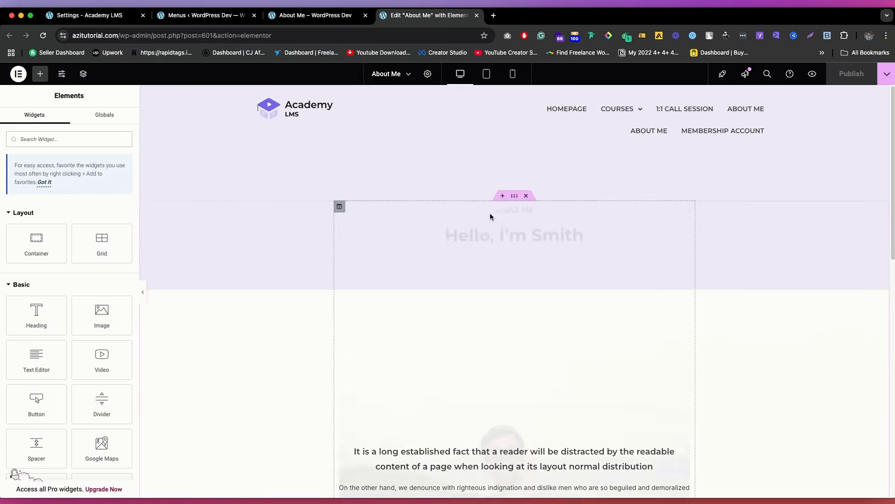
scroll(499, 219, "down", 10)
scroll(501, 241, "up", 10)
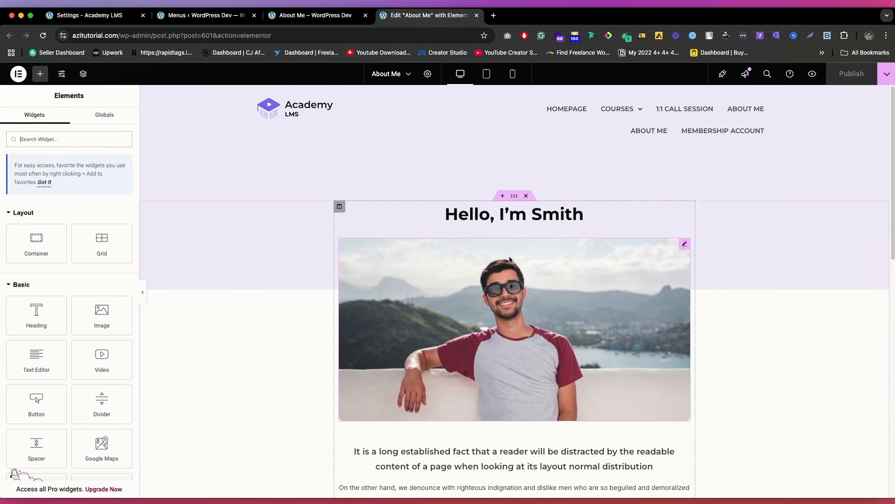
left_click(523, 217)
Step: Add a new container at the end of the About Me page above the footer and place an Image widget in it
scroll(526, 316, "down", 3)
scroll(525, 316, "down", 8)
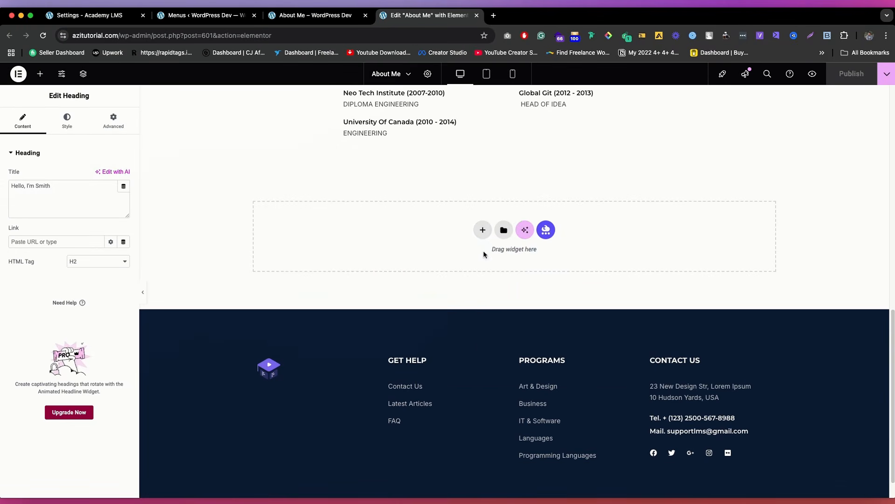
left_click(38, 76)
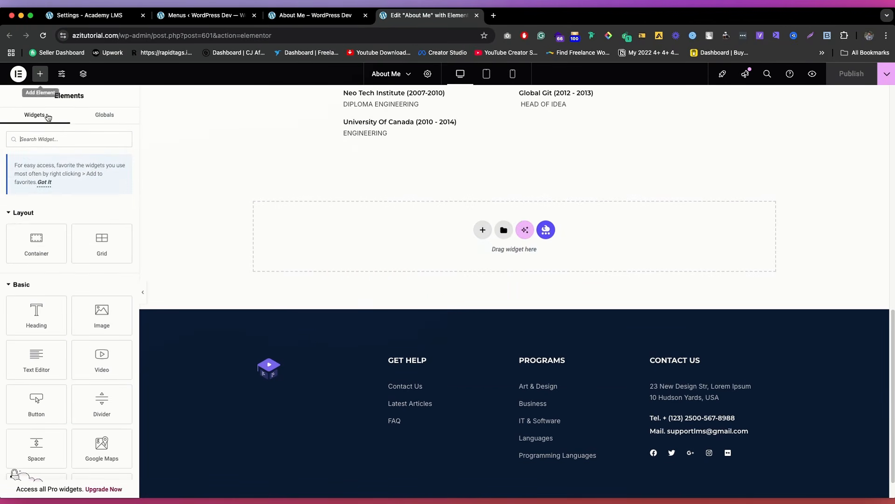
left_click_drag(34, 239, 381, 240)
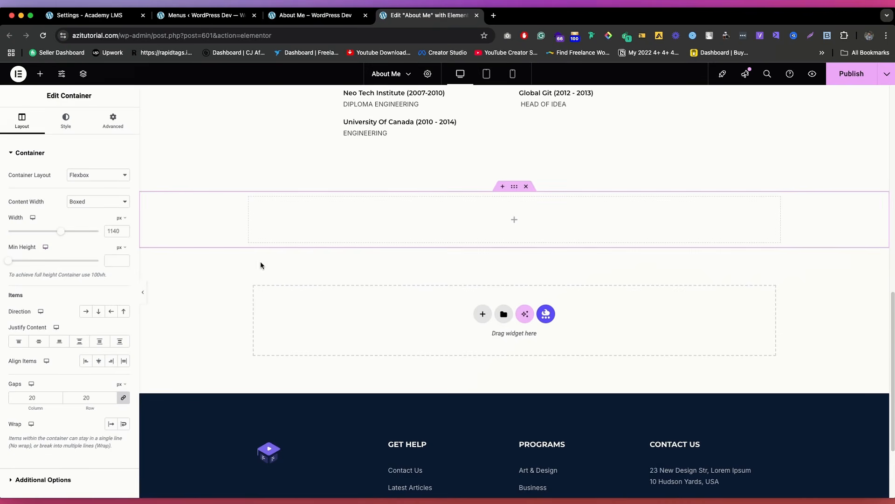
left_click(39, 73)
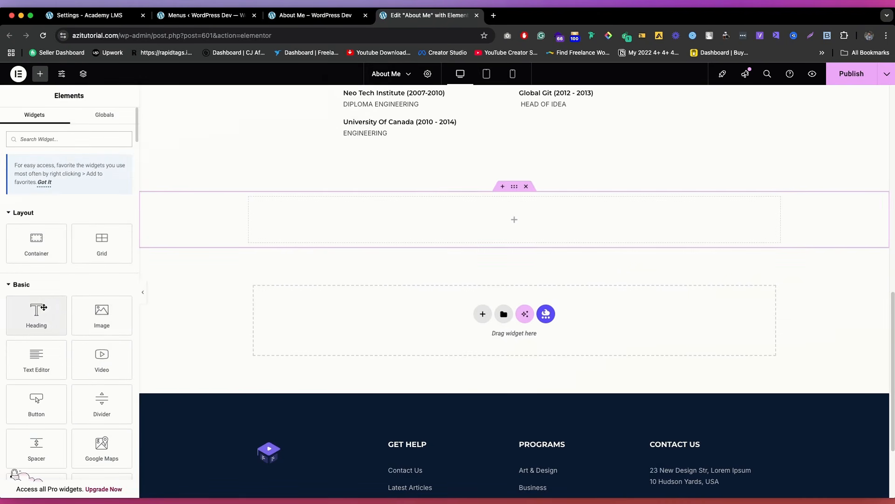
left_click_drag(101, 312, 577, 223)
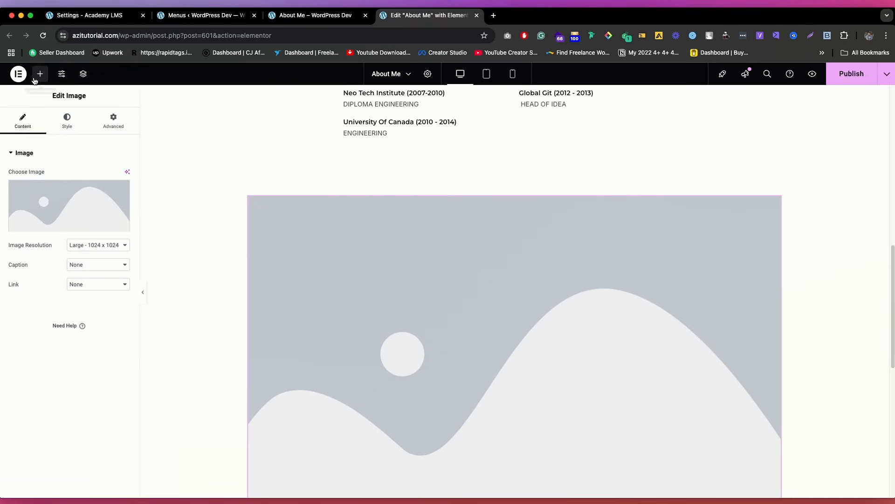
Step: Add a Heading widget above the image in the new About Me container and set its title to AZI
left_click(39, 73)
left_click_drag(37, 317, 546, 304)
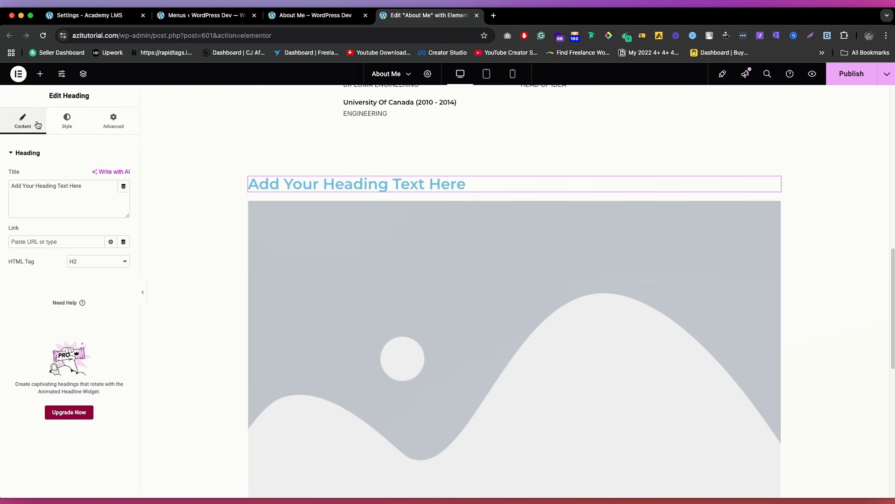
left_click_drag(70, 186, 107, 195)
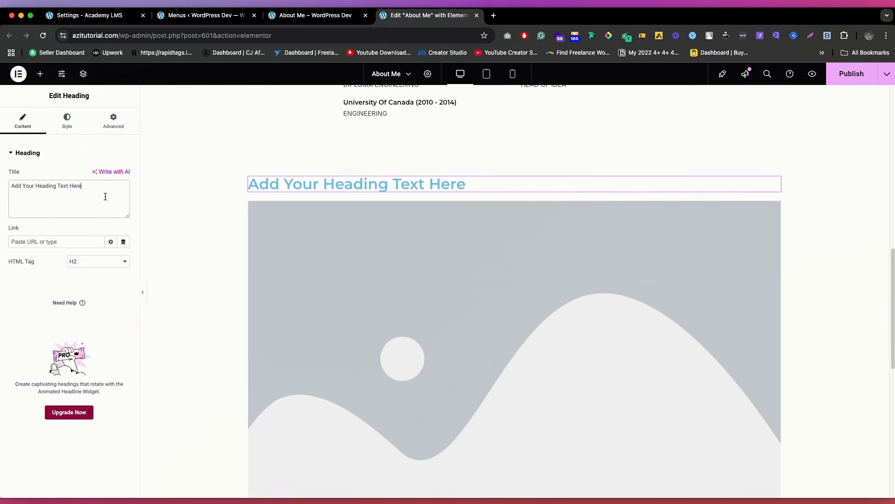
left_click(82, 195)
type("a")
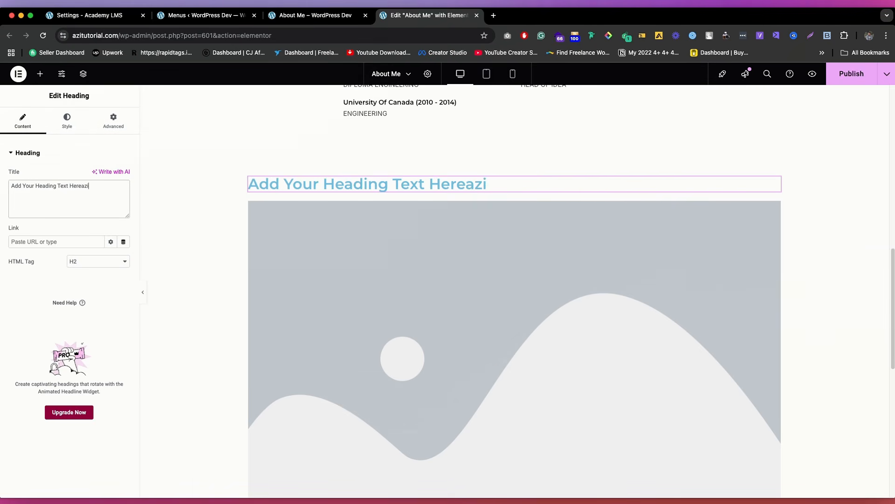
type("ziaz")
key("super+a")
key("BackSpace")
type("AZ")
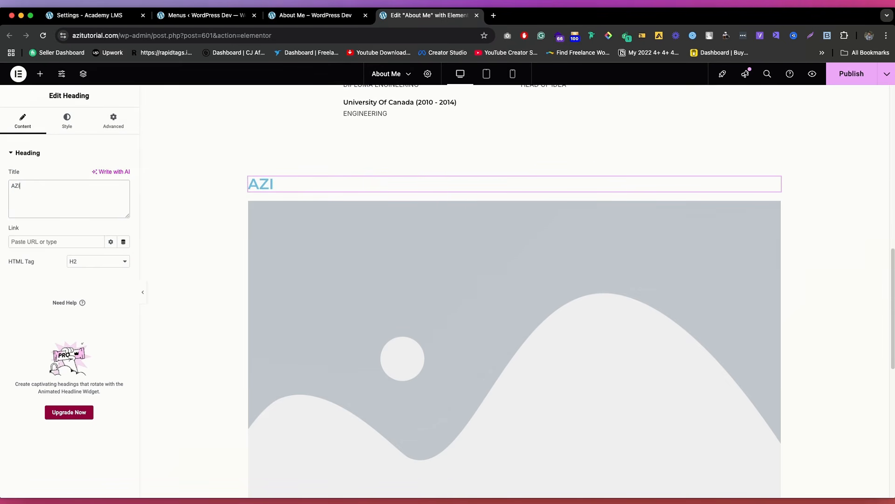
key("Caps_Lock")
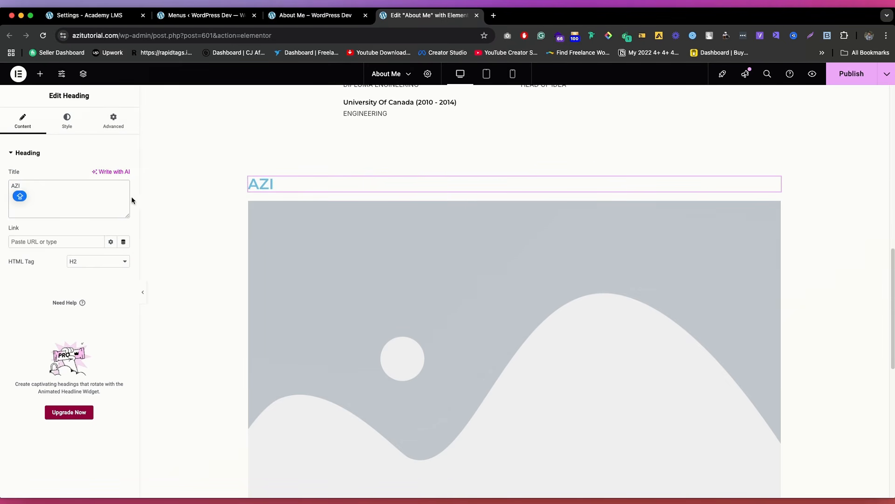
left_click(45, 241)
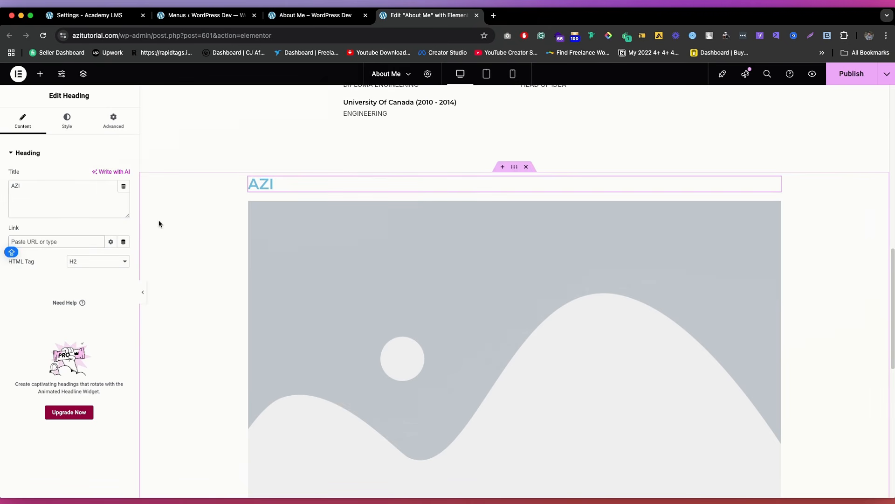
Step: Change the AZI heading's text color to black
left_click(67, 120)
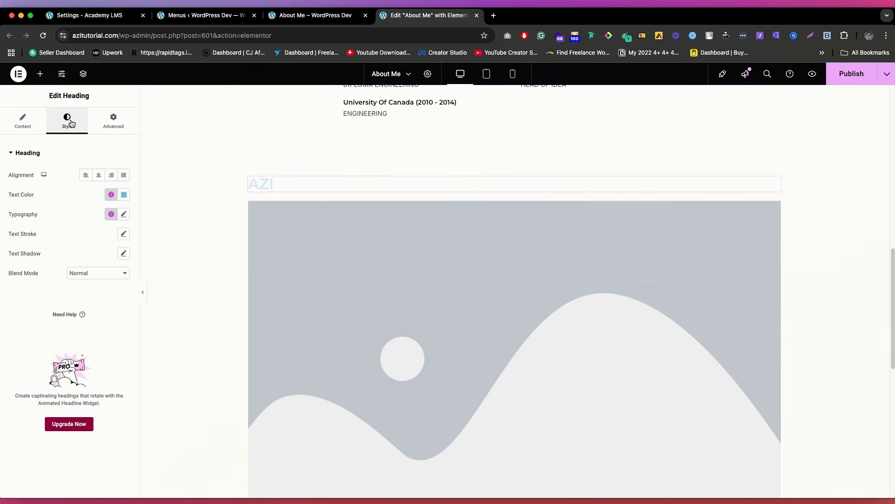
left_click(124, 195)
left_click(151, 278)
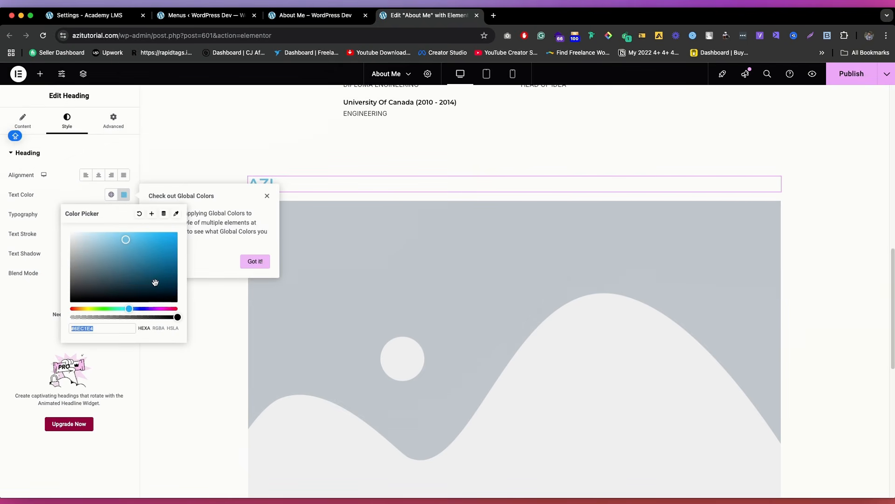
left_click_drag(147, 294, 138, 342)
left_click(85, 202)
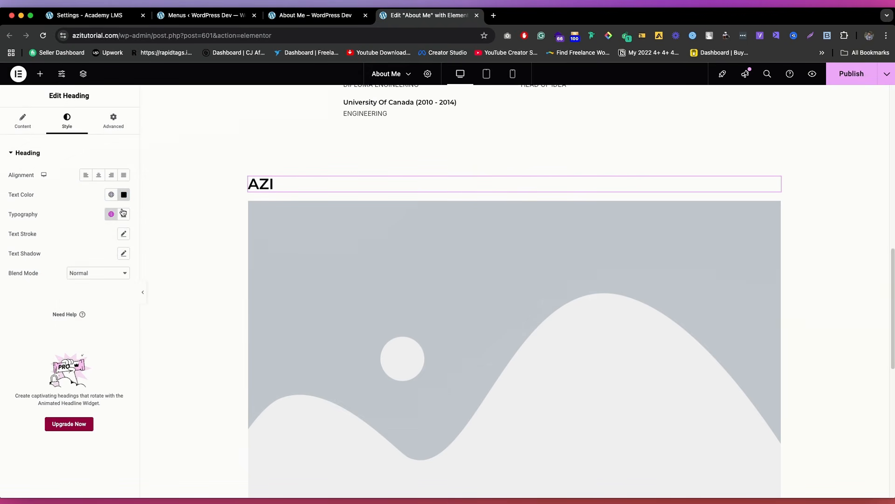
Step: Set the AZI heading's typography size to 55 px
left_click(123, 214)
left_click(113, 287)
type("1")
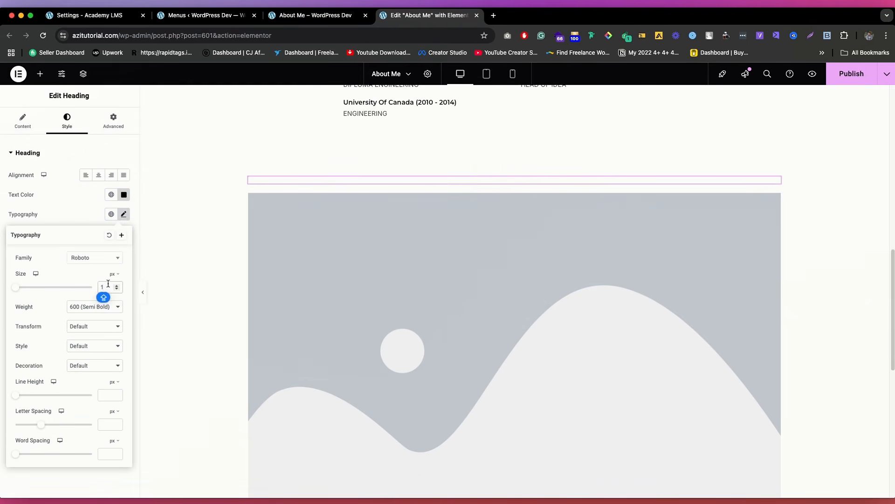
key("BackSpace")
type("55")
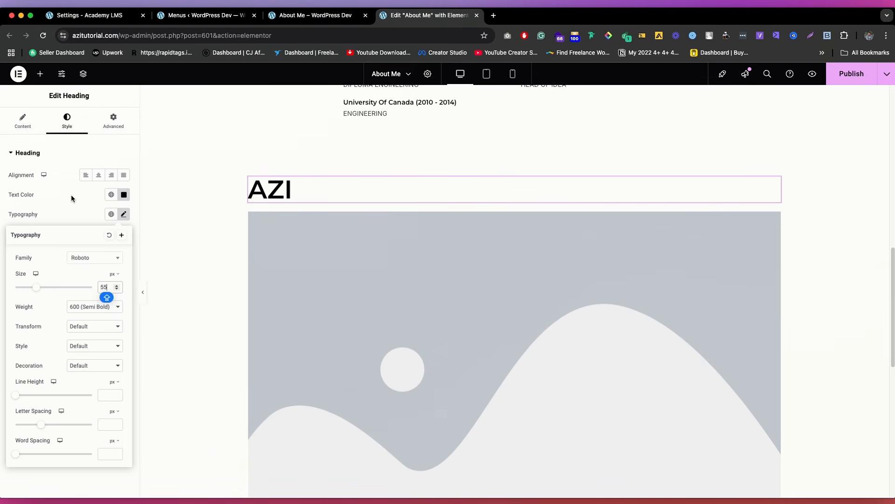
left_click(72, 195)
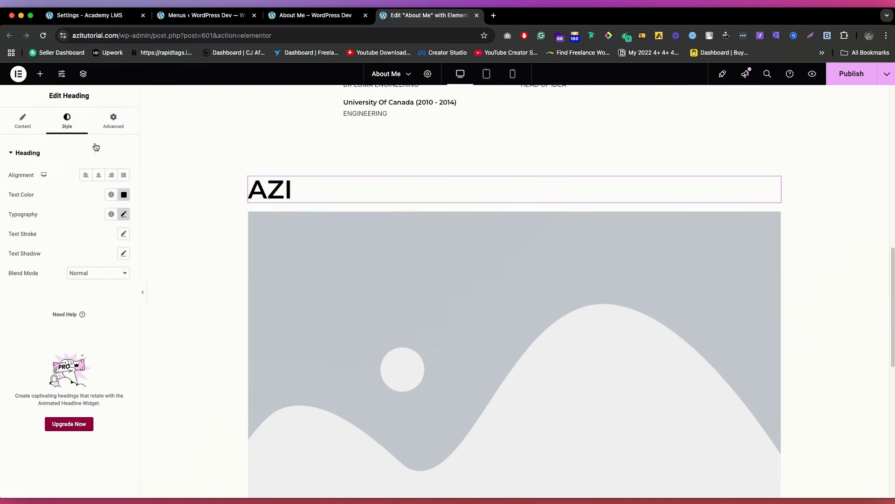
Step: Examine the AZI heading's advanced settings, from margin and padding through motion effects, background and custom CSS
left_click(115, 123)
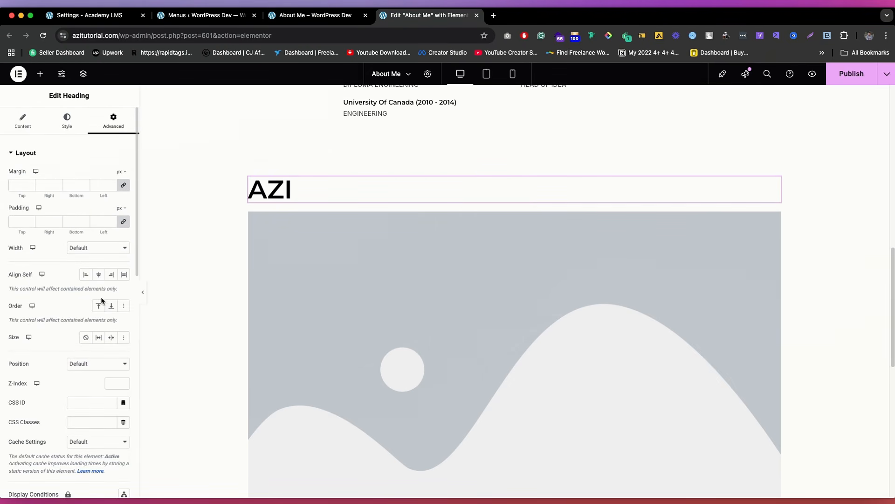
scroll(101, 301, "down", 1)
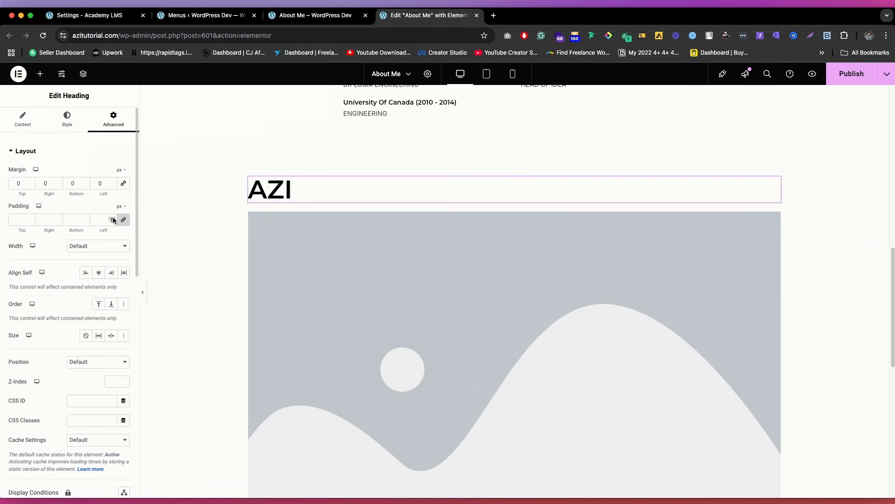
scroll(113, 221, "down", 3)
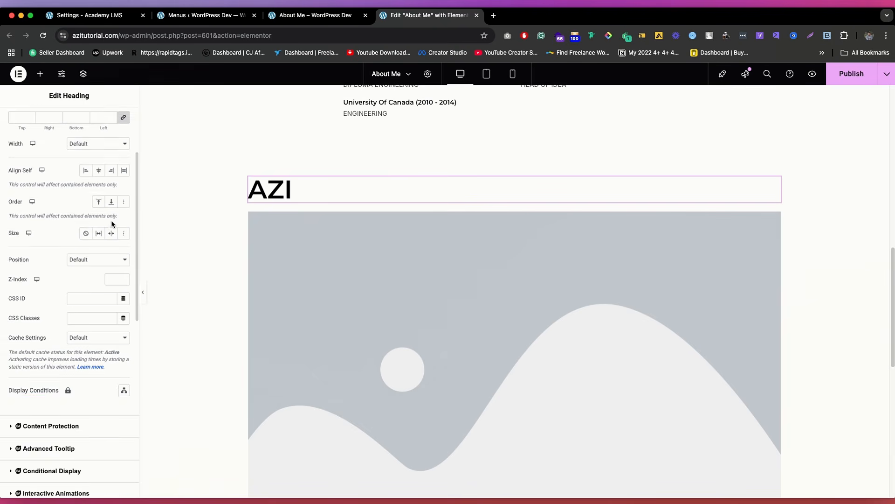
scroll(113, 222, "up", 3)
scroll(112, 233, "down", 5)
scroll(107, 262, "down", 2)
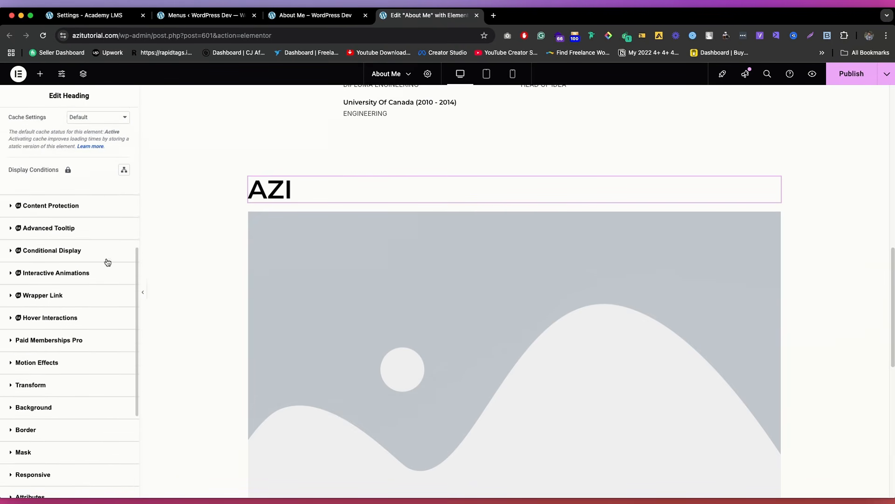
scroll(106, 260, "up", 8)
scroll(81, 216, "down", 8)
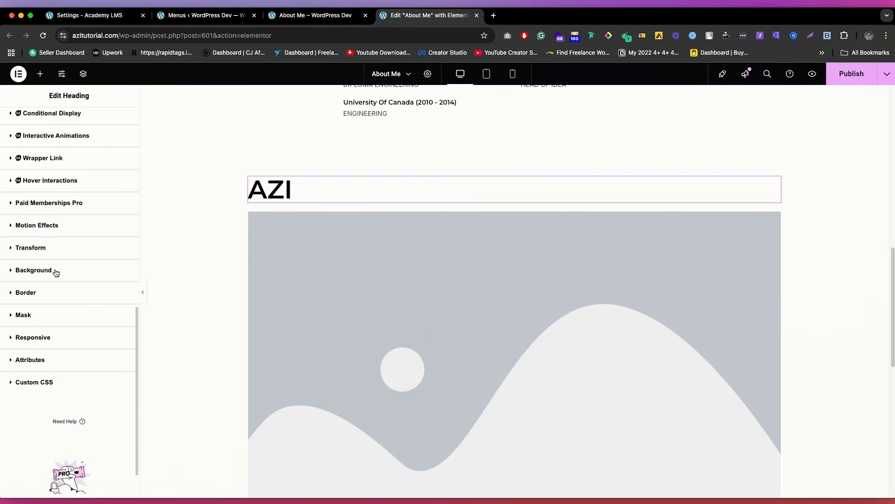
scroll(61, 177, "up", 5)
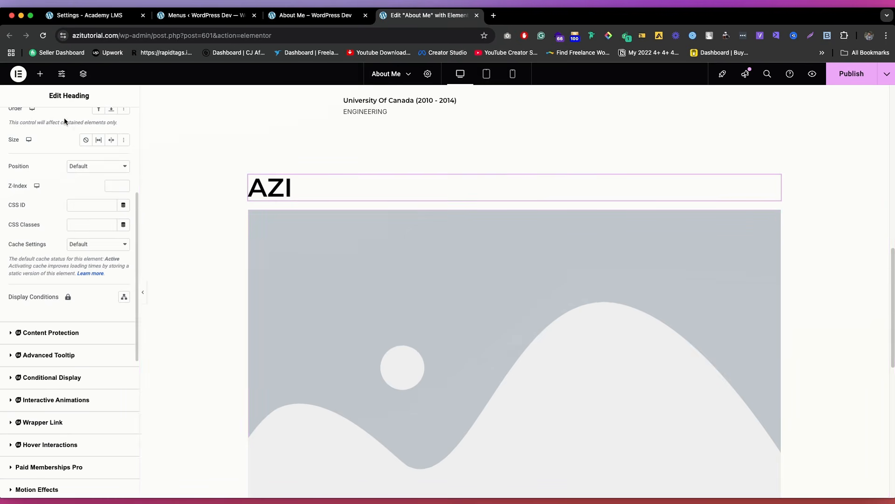
Step: Select the image placeholder and check the About Me page's layout in the tablet, mobile and desktop previews
left_click(474, 320)
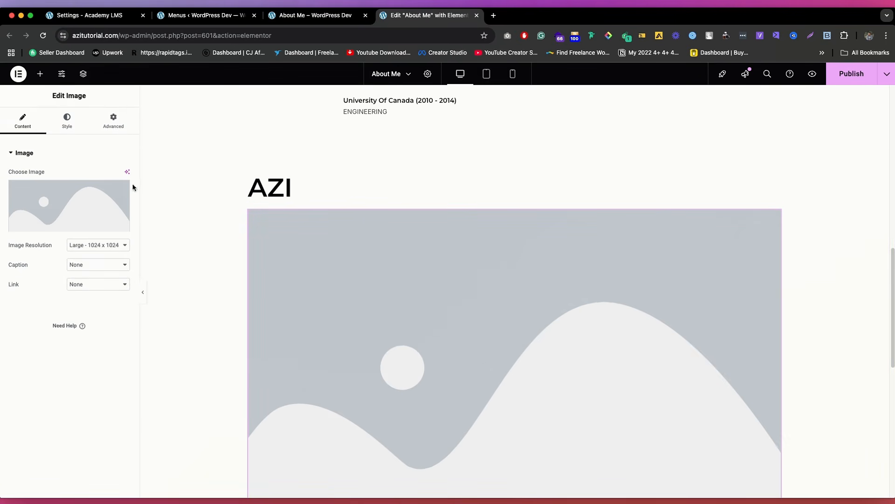
scroll(485, 252, "down", 4)
scroll(485, 233, "up", 7)
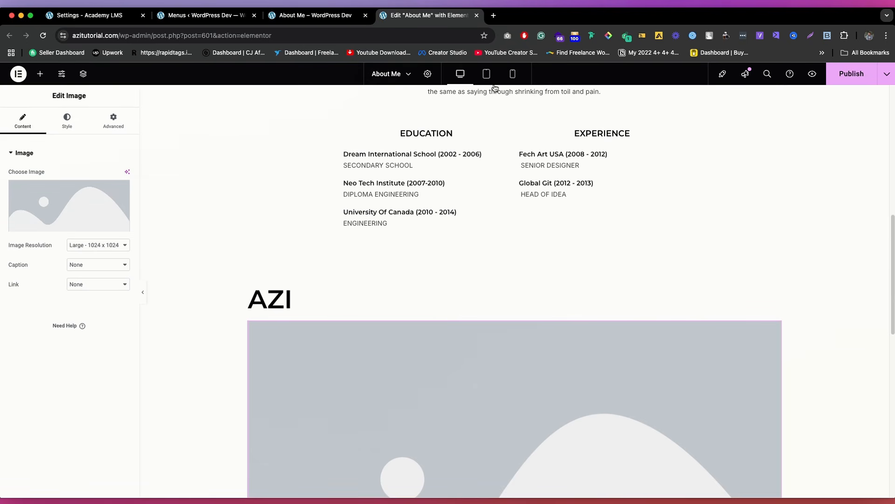
left_click(486, 74)
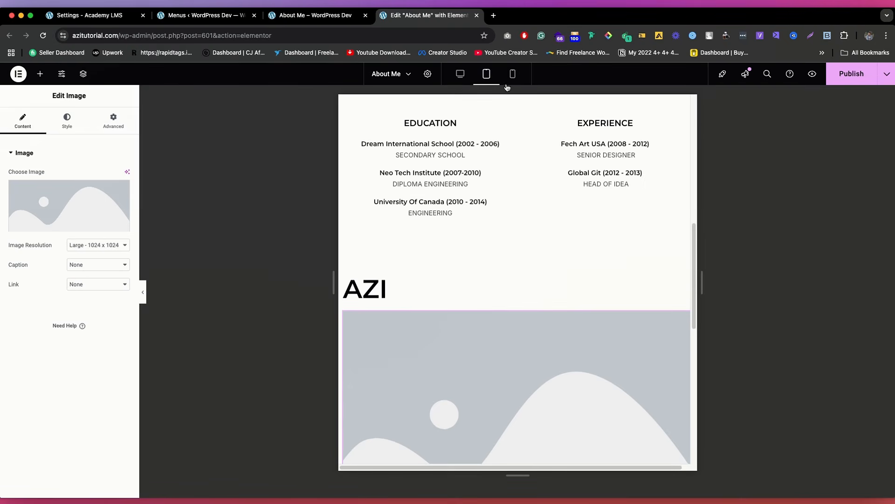
scroll(453, 200, "up", 3)
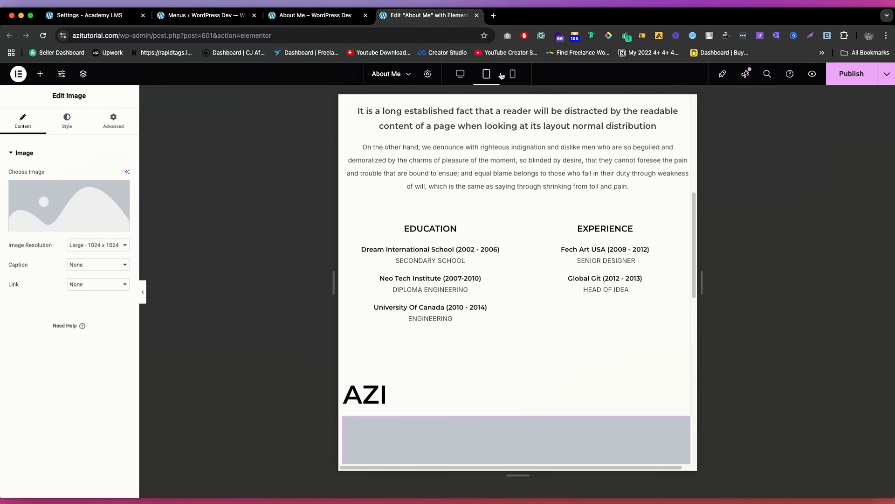
left_click(512, 75)
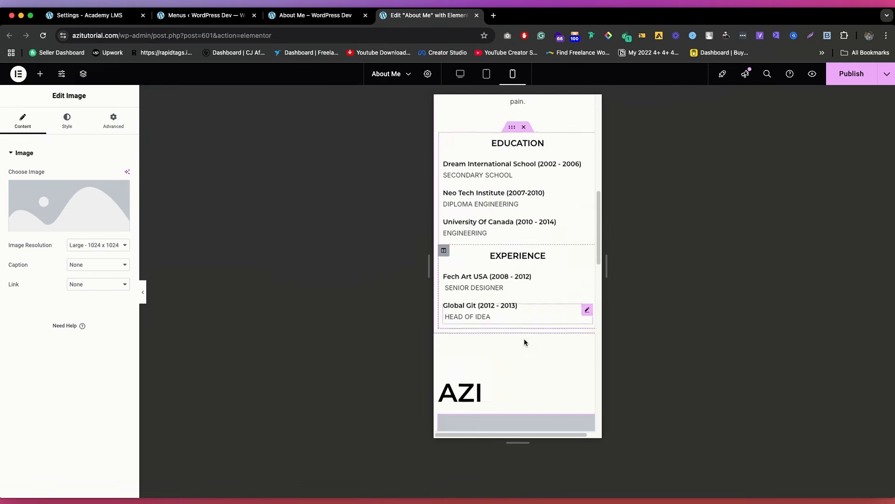
scroll(525, 343, "down", 3)
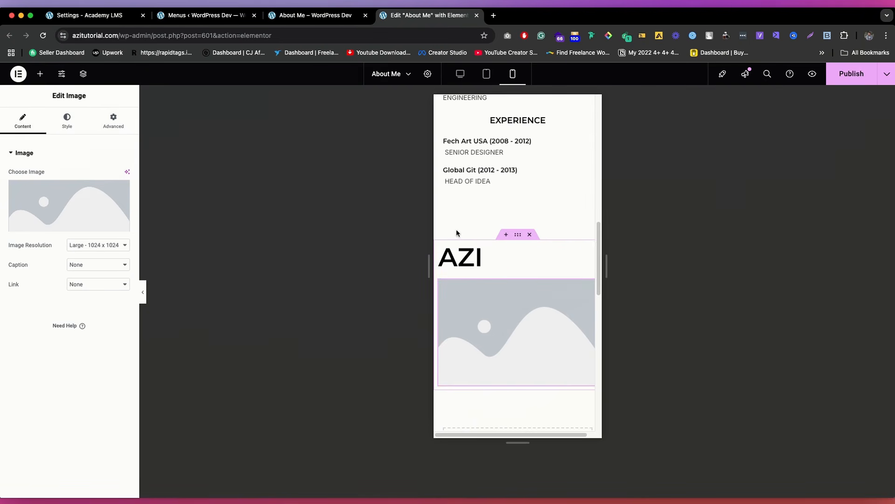
left_click(461, 72)
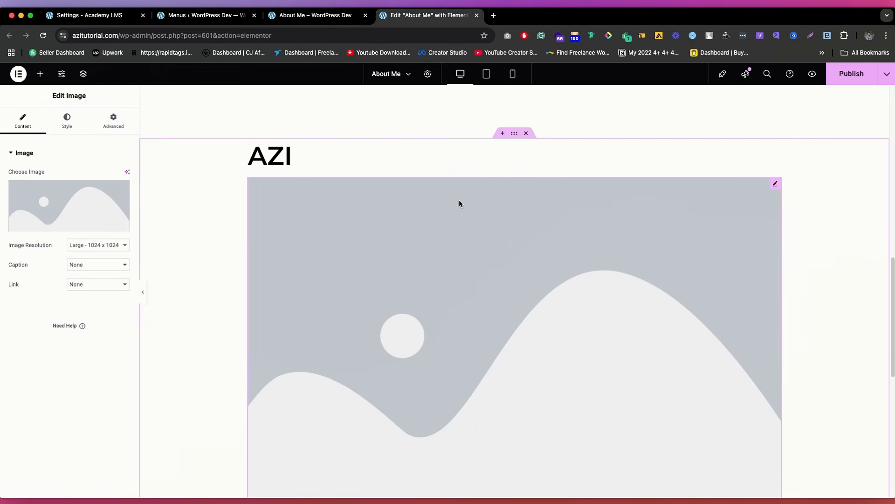
left_click(482, 80)
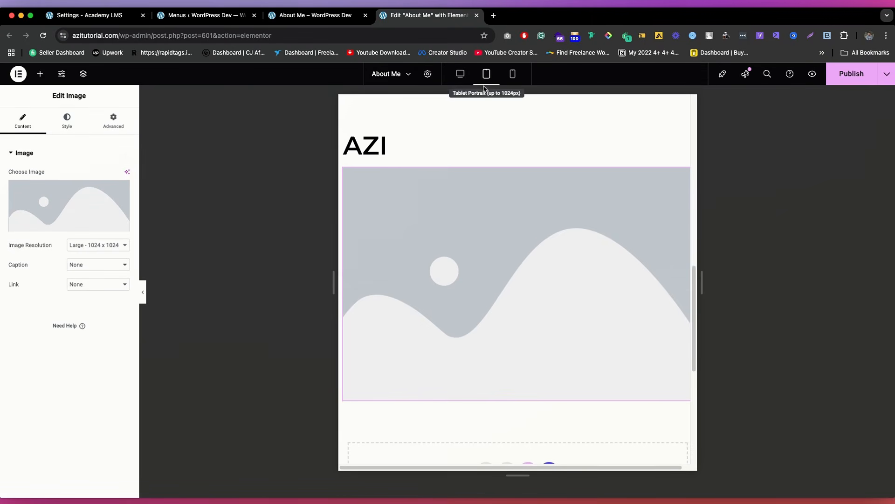
left_click(513, 74)
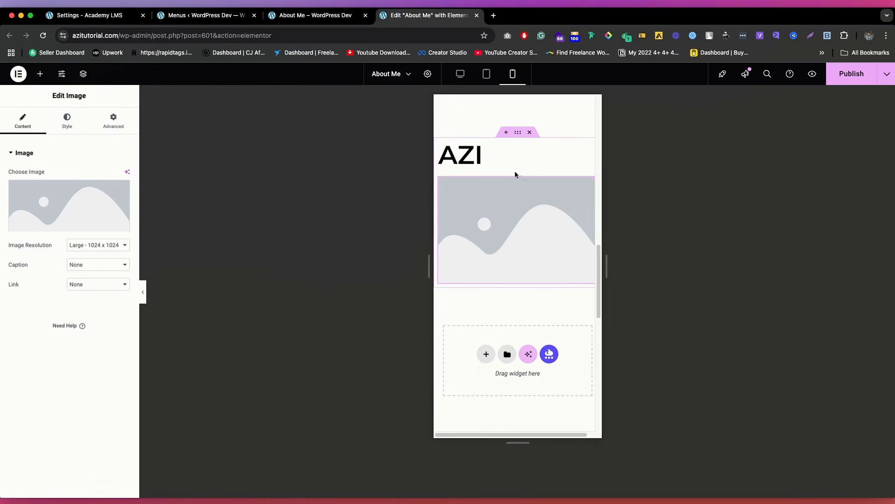
scroll(472, 158, "up", 10)
scroll(471, 159, "up", 3)
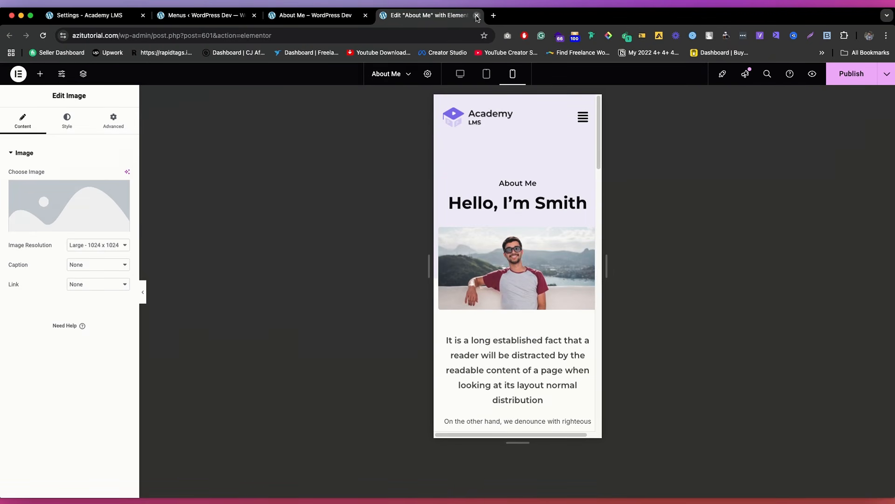
Step: Close the About Me page's Elementor editor without publishing and open the WordPress General Settings
left_click(476, 16)
left_click(474, 194)
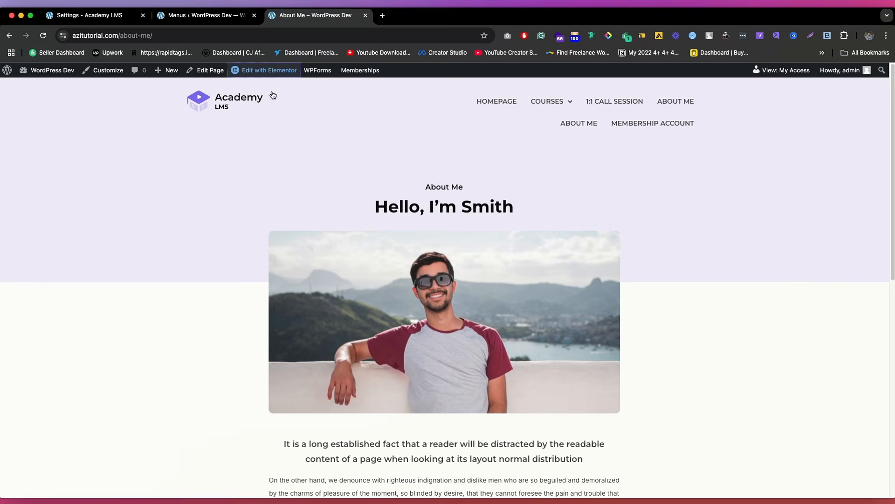
left_click(205, 15)
scroll(77, 281, "down", 5)
mouse_move(28, 432)
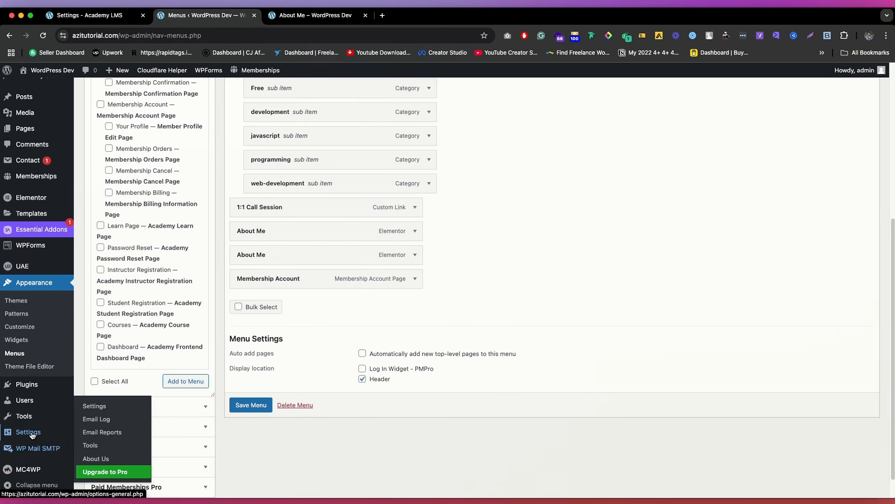
left_click(93, 340)
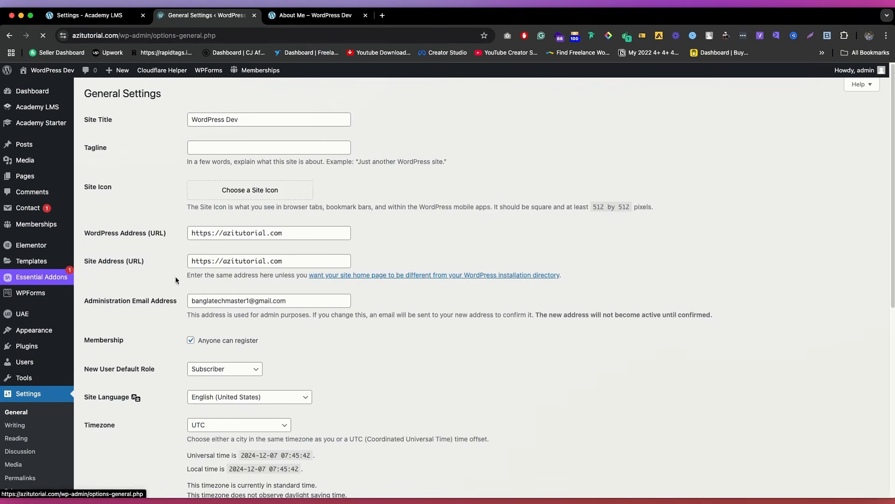
Step: Replace the site title with Azi Tutorial
left_click(247, 119)
triple_click(247, 119)
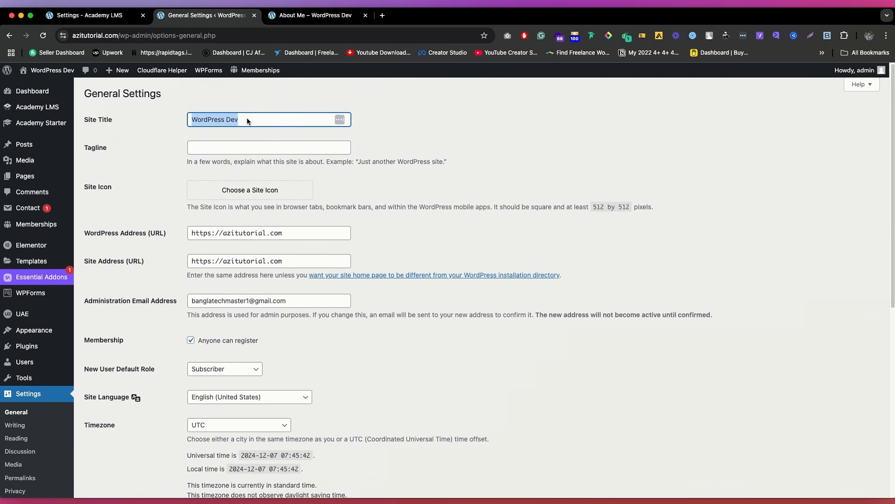
type("aZITU")
key("BackSpace")
key("super+a")
type("A")
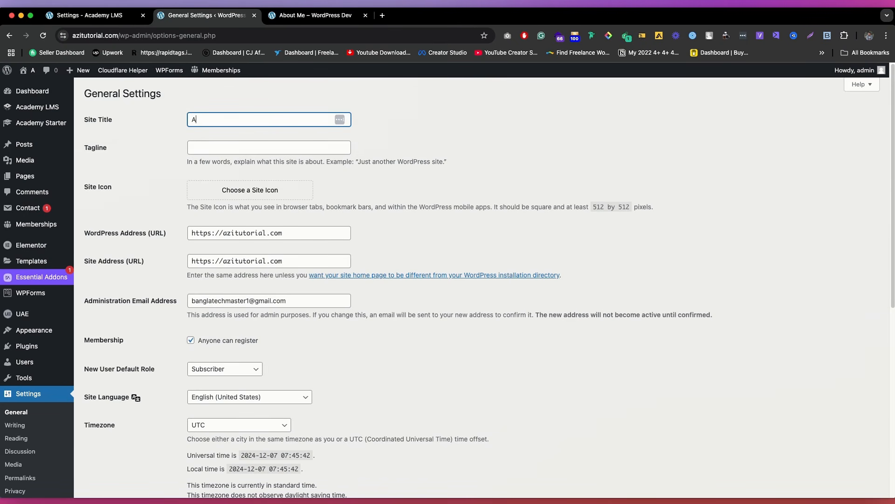
type("zi Tutorials")
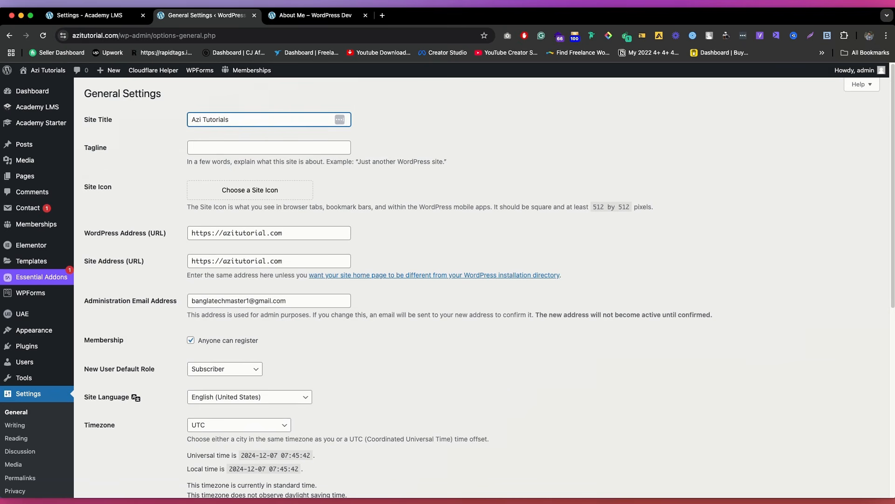
key("BackSpace")
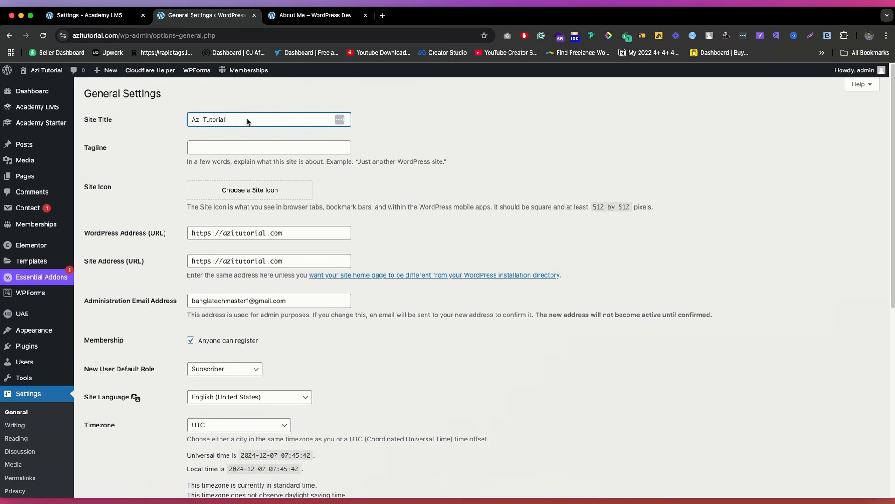
Step: Set the purple graduation-cap image from the media library as the site icon, accepting its default crop, and save the general settings
left_click(250, 190)
left_click(345, 216)
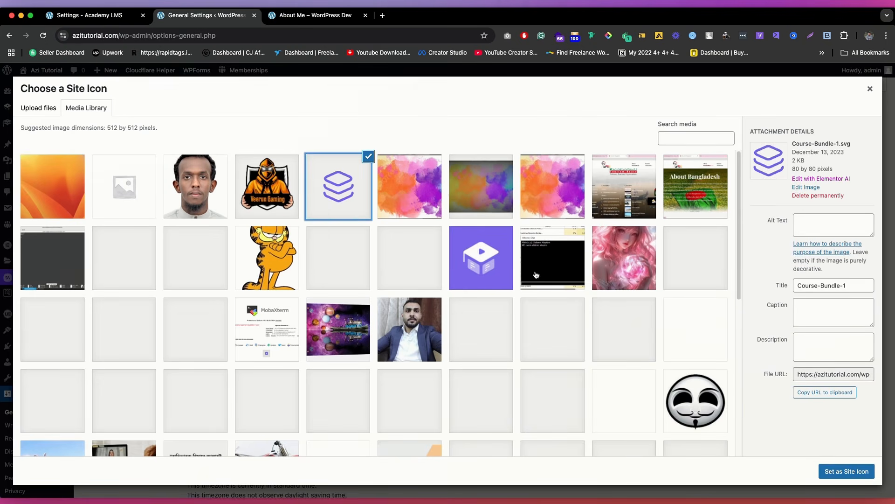
left_click(478, 266)
left_click(843, 473)
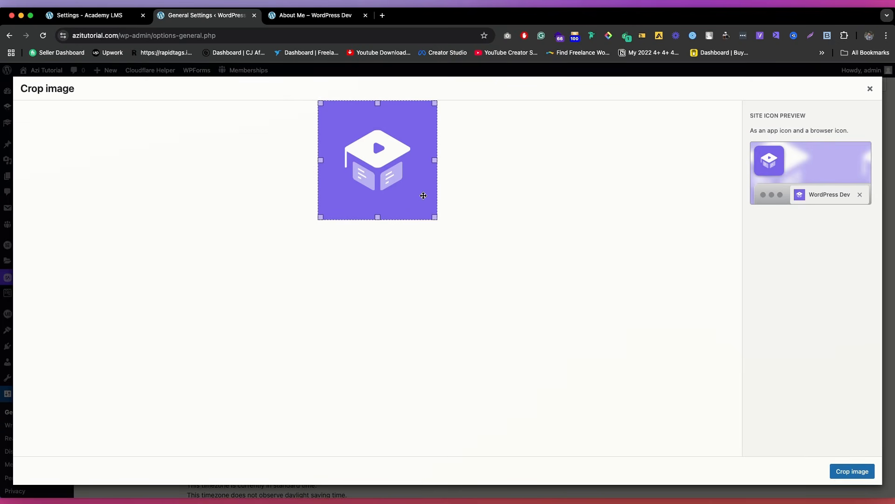
left_click(852, 471)
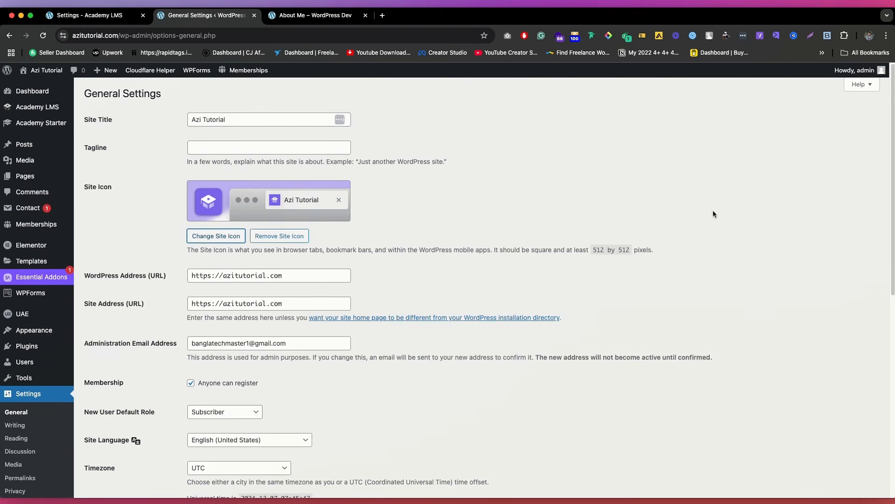
scroll(88, 398, "down", 10)
left_click(108, 451)
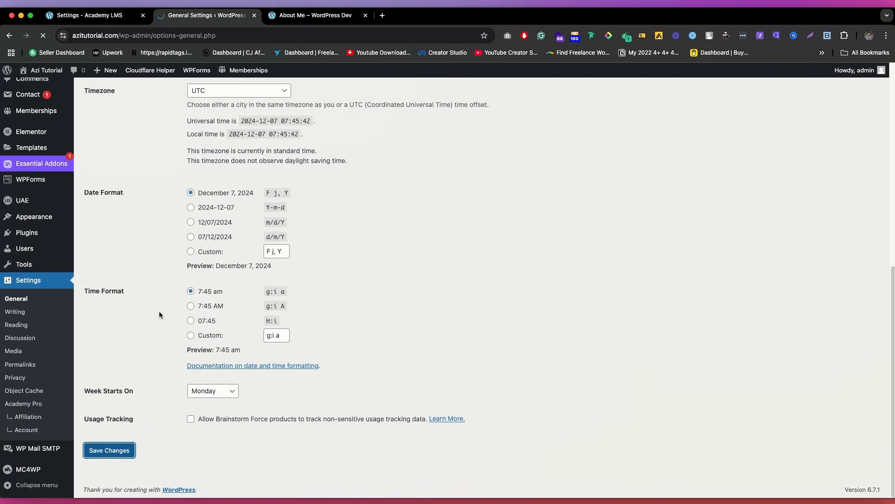
left_click(310, 15)
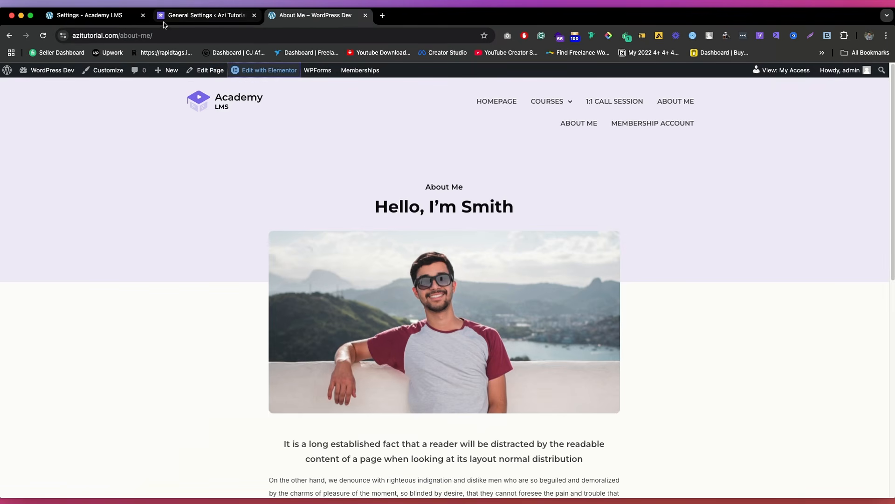
left_click(180, 18)
left_click(206, 168)
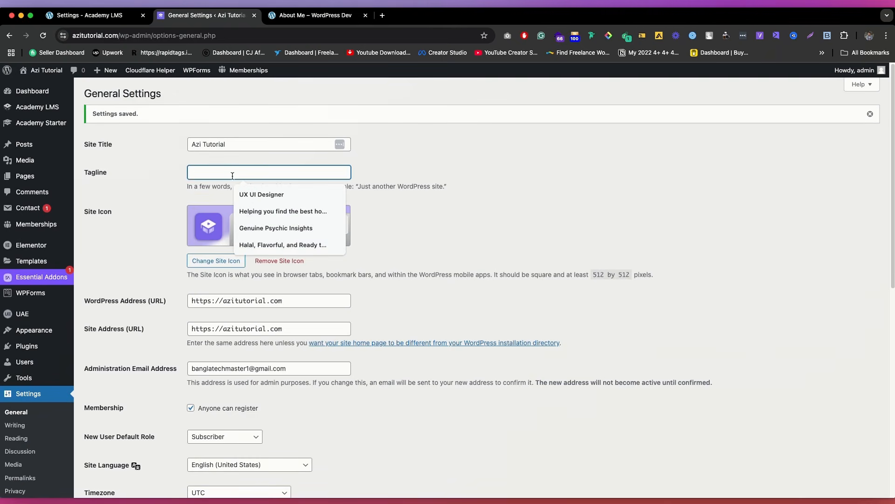
left_click(274, 214)
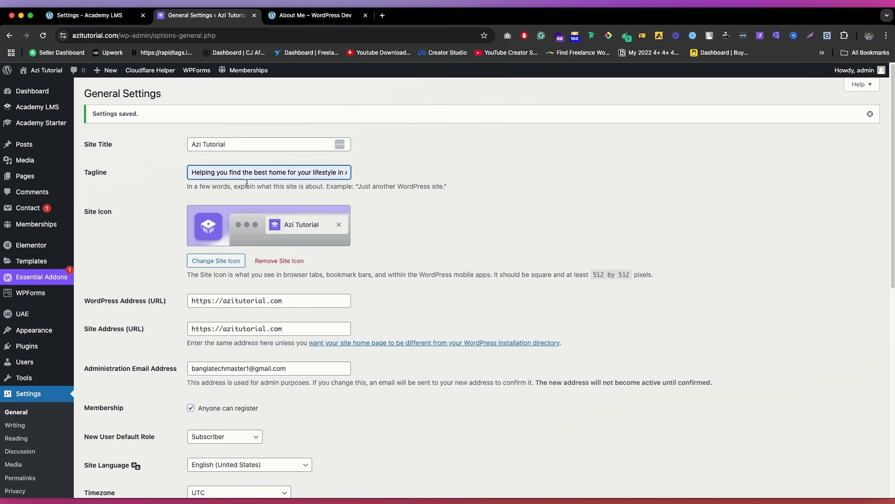
triple_click(260, 169)
key("BackSpace")
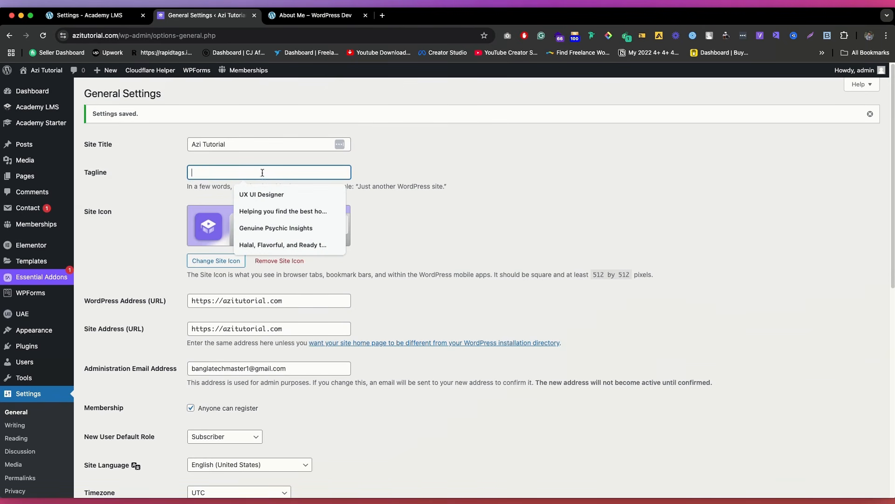
Step: Set the site tagline to UX UI Designer and save the general settings
left_click(270, 194)
scroll(210, 340, "down", 10)
scroll(211, 185, "up", 10)
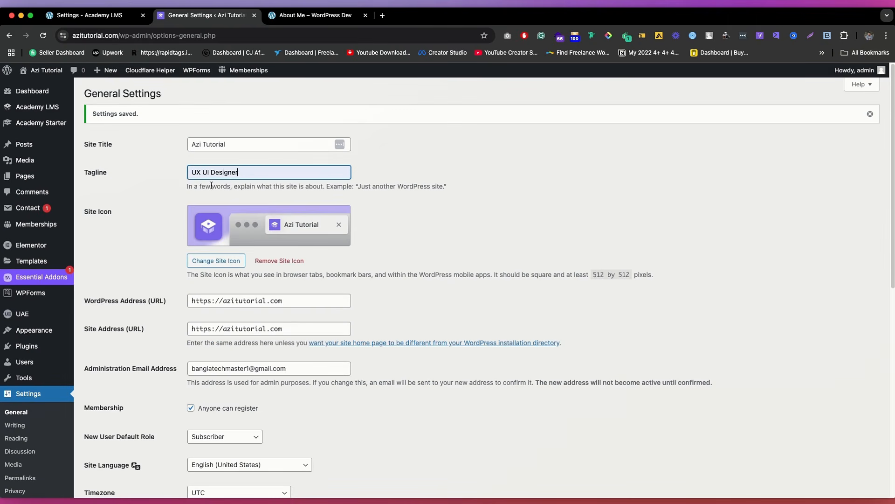
triple_click(236, 173)
key("BackSpace")
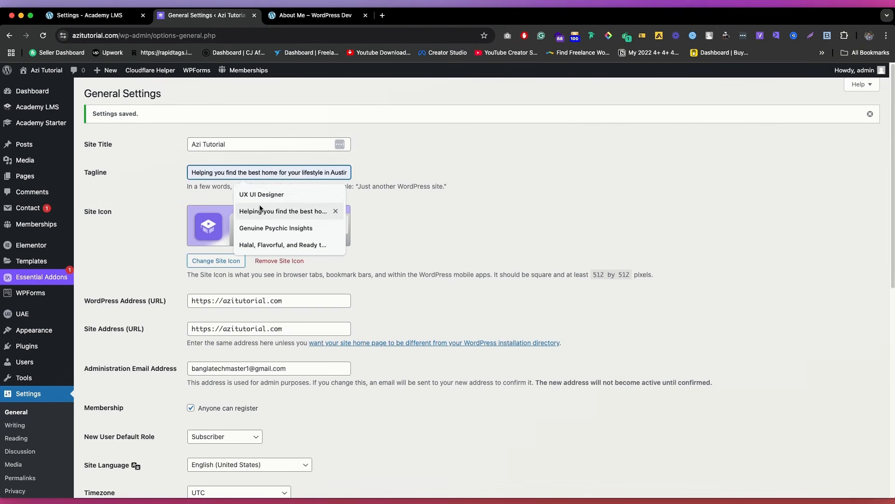
left_click(260, 194)
scroll(186, 326, "down", 10)
left_click(110, 450)
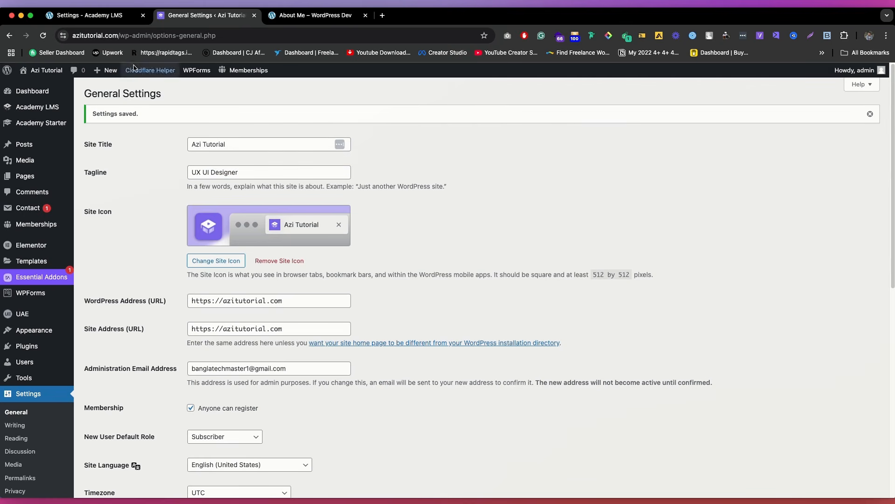
Step: Visit the live homepage and compare its browser tab title and icon with the Academy LMS settings tab
mouse_move(42, 70)
left_click(46, 92)
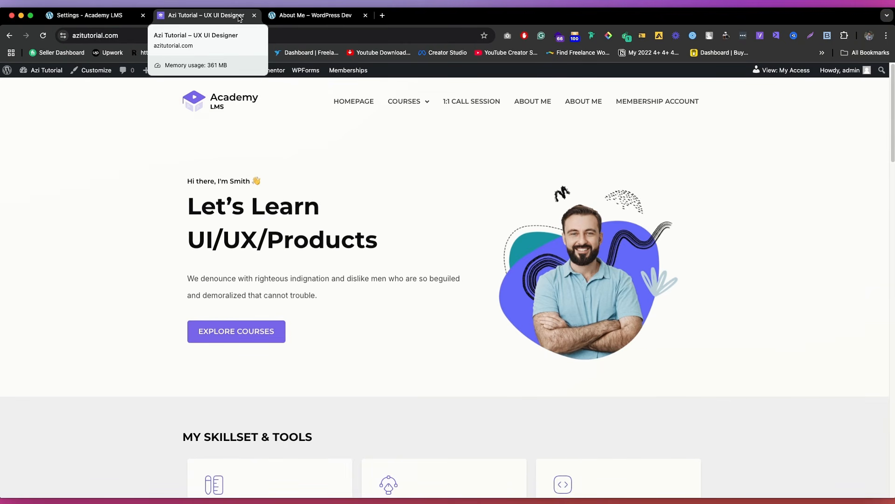
left_click(93, 15)
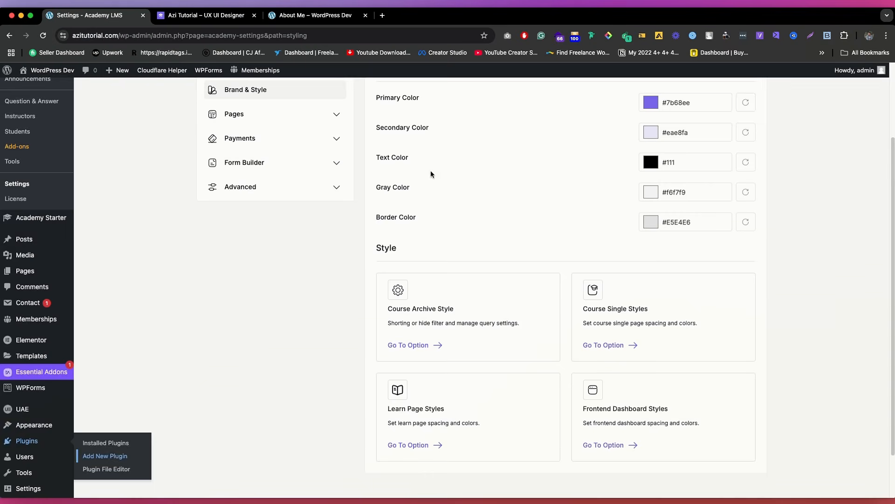
scroll(430, 169, "up", 3)
left_click(191, 15)
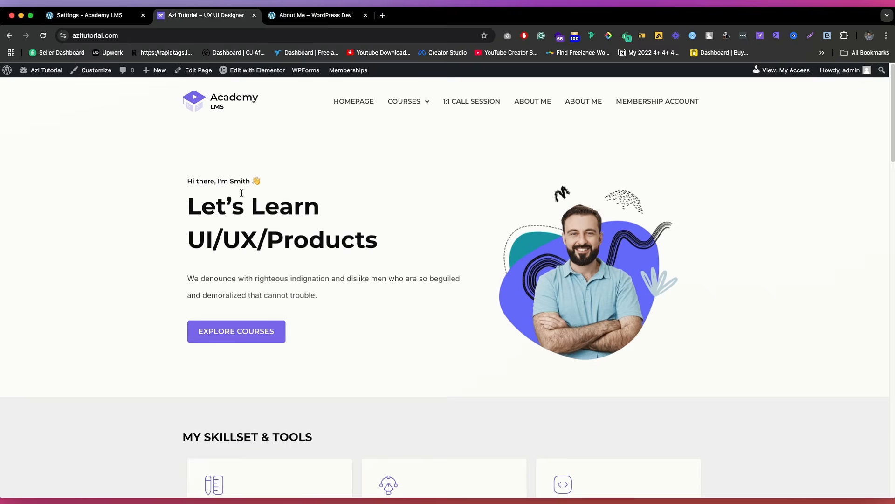
left_click(106, 16)
left_click(210, 16)
Step: Return the homepage tab to General Settings and reload the About Me page to check its title and icon
left_click(11, 36)
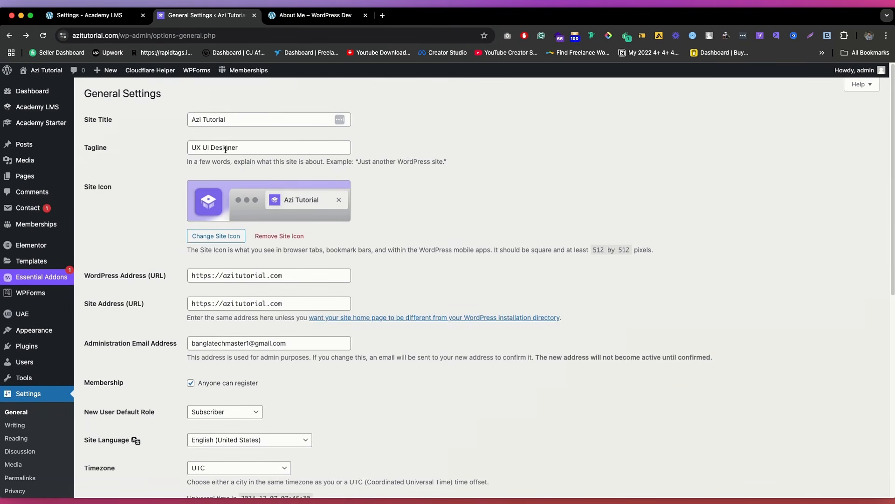
left_click(307, 22)
key("super+r")
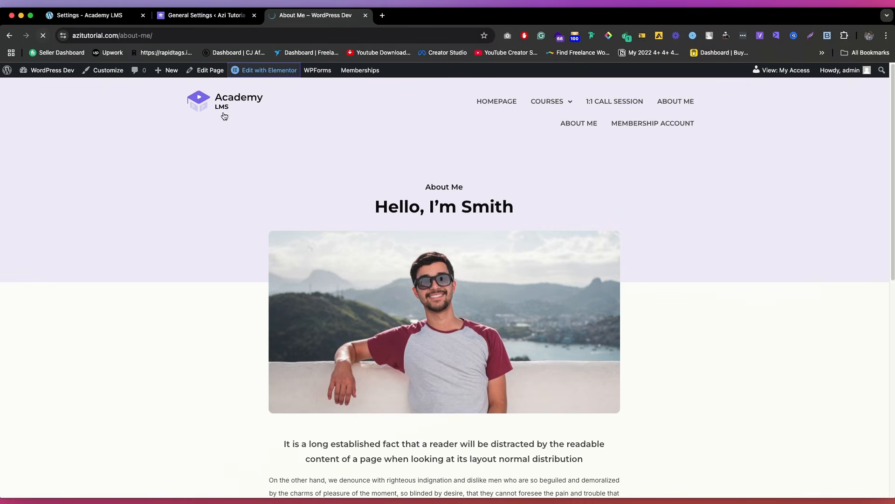
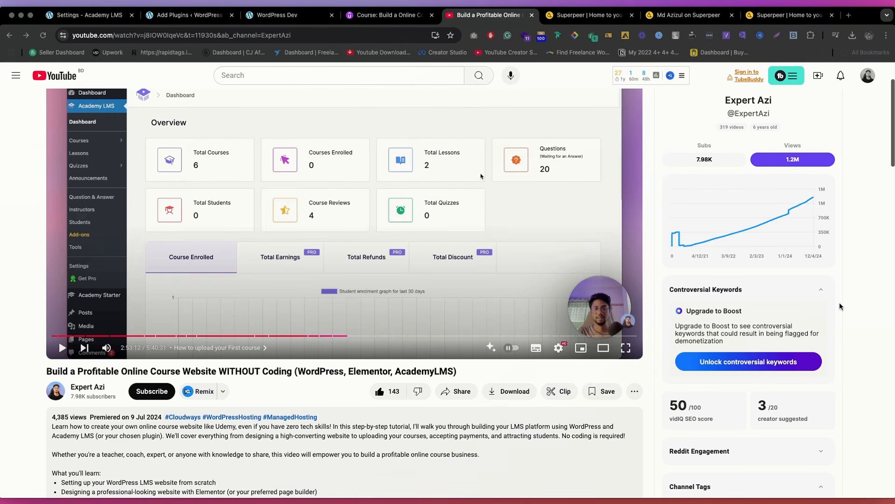
Step: Review the YouTube video's description and its chapter list, including the chapter on making a paid course
scroll(371, 213, "down", 3)
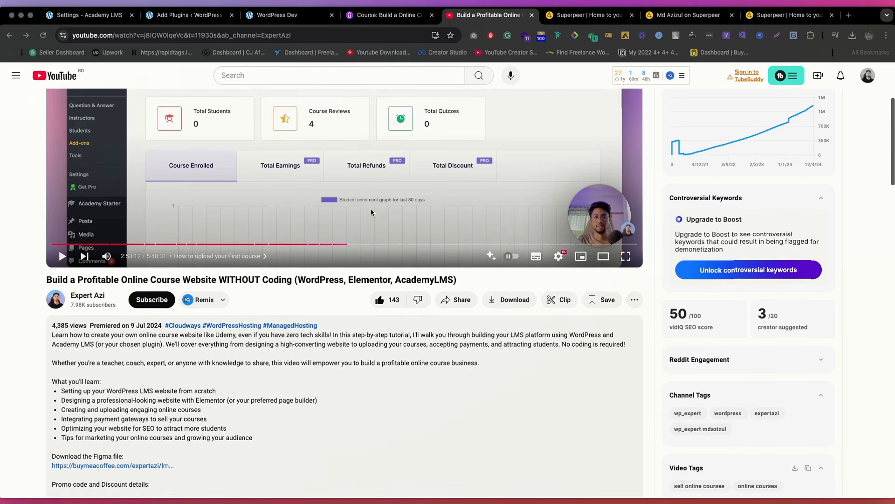
scroll(342, 267, "up", 5)
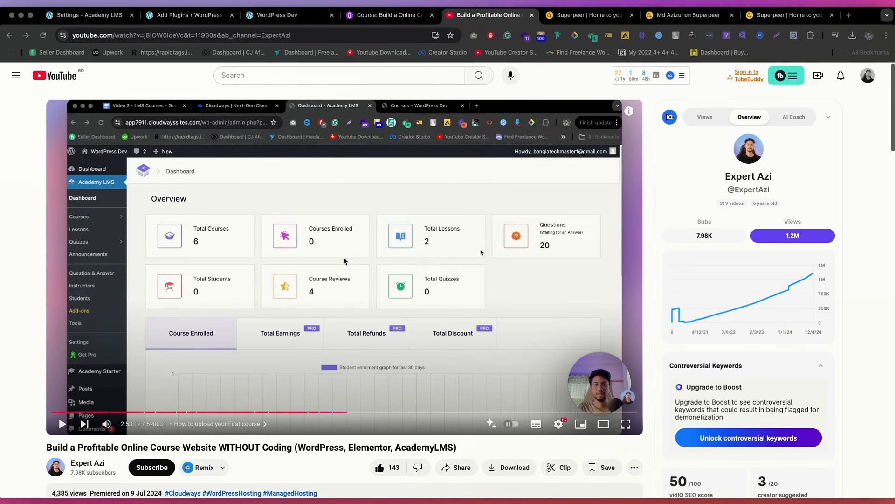
scroll(345, 258, "down", 15)
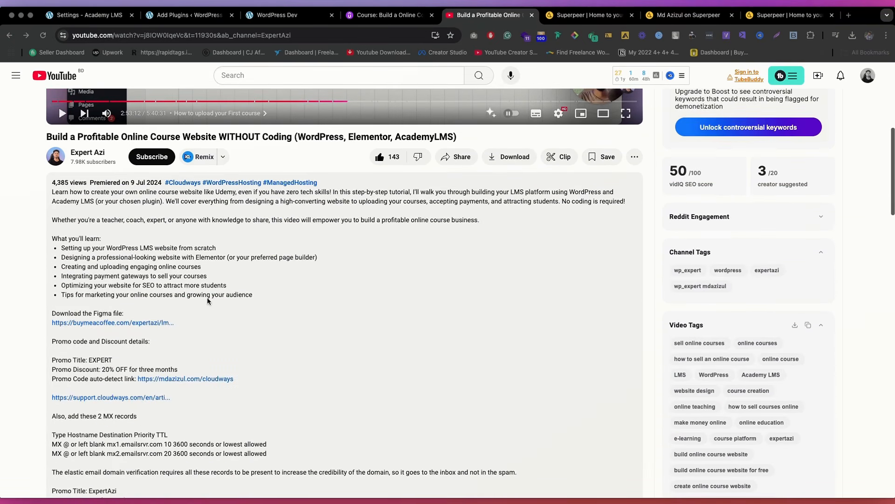
left_click(107, 225)
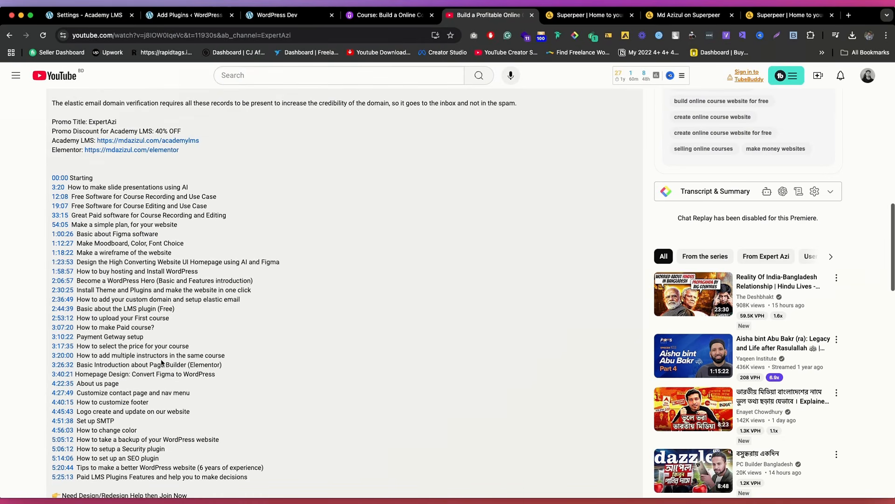
left_click_drag(216, 394, 185, 290)
left_click(135, 283)
left_click(145, 275)
left_click_drag(94, 300, 181, 332)
left_click(157, 327)
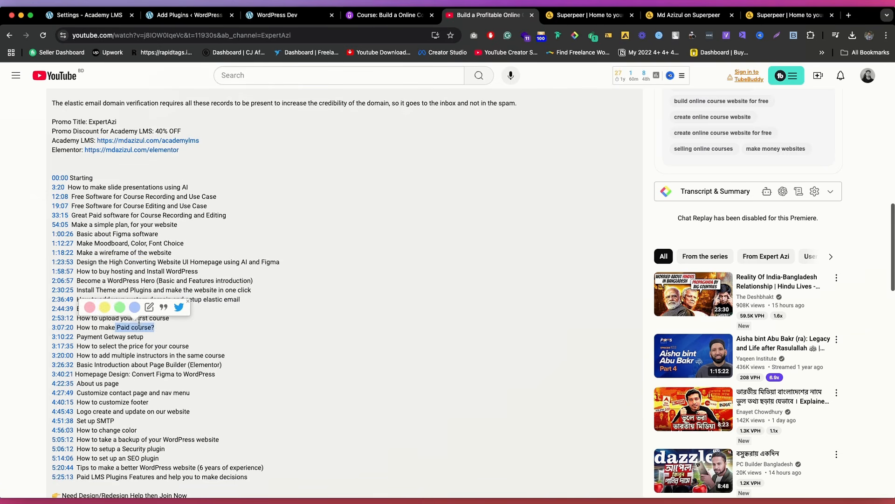
scroll(198, 282, "up", 3)
scroll(198, 282, "up", 10)
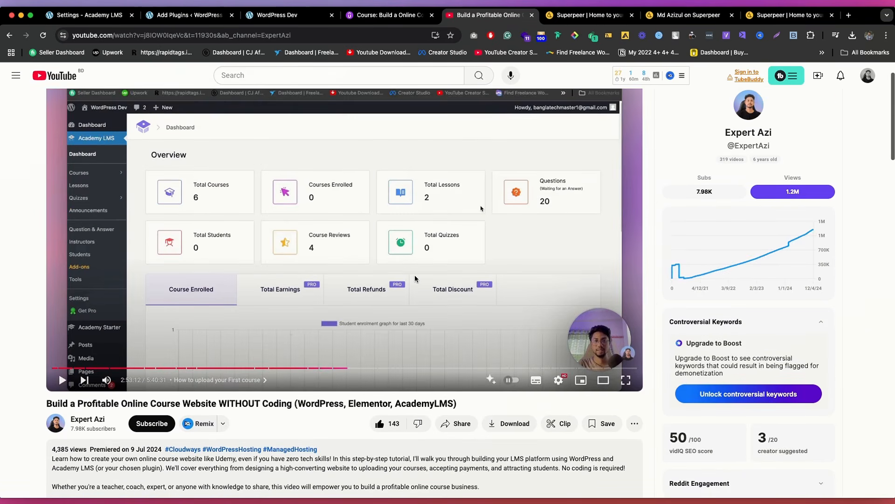
scroll(415, 279, "down", 1)
scroll(369, 210, "up", 2)
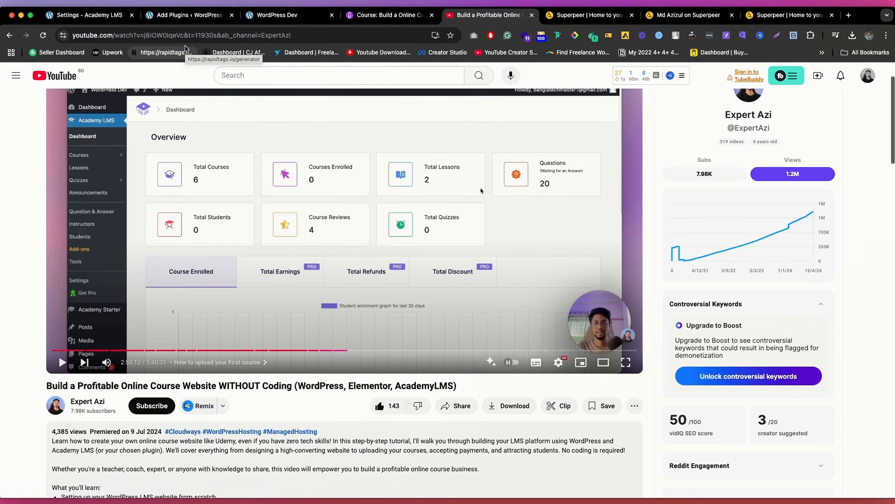
Step: Switch to Superpeer, open the account dashboard and close the two extra Superpeer tabs
key("ctrl+Tab")
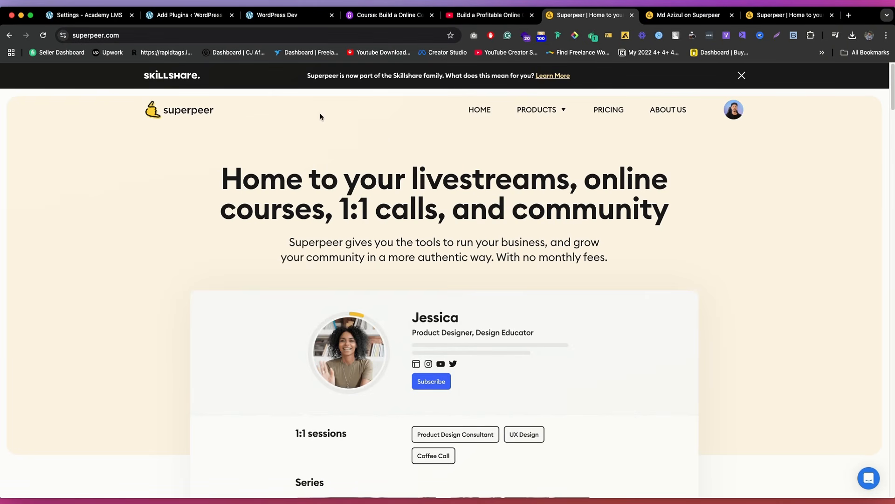
left_click(734, 112)
left_click(657, 160)
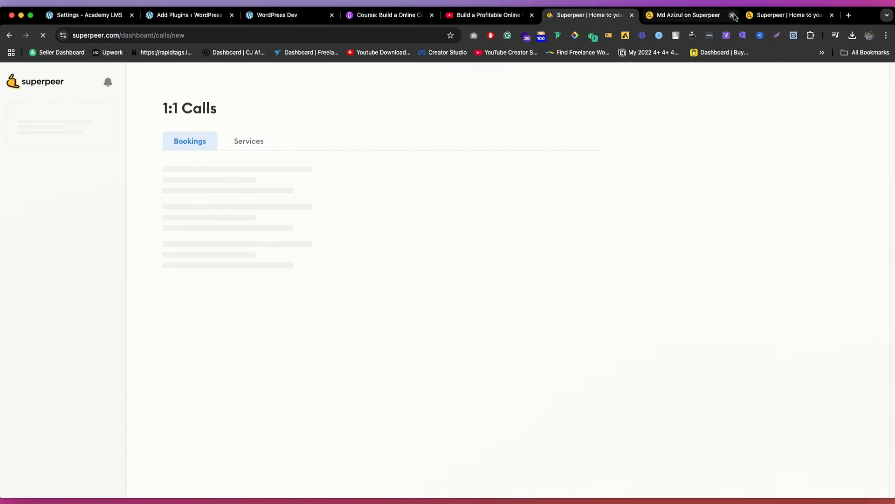
left_click(733, 15)
left_click(732, 14)
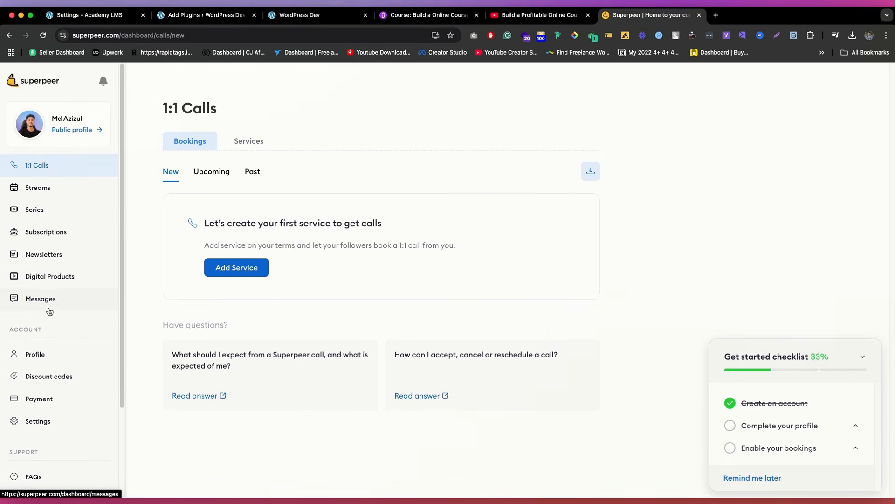
Step: View the Digital Products section in Superpeer, then open the public profile and copy its web address
left_click(47, 283)
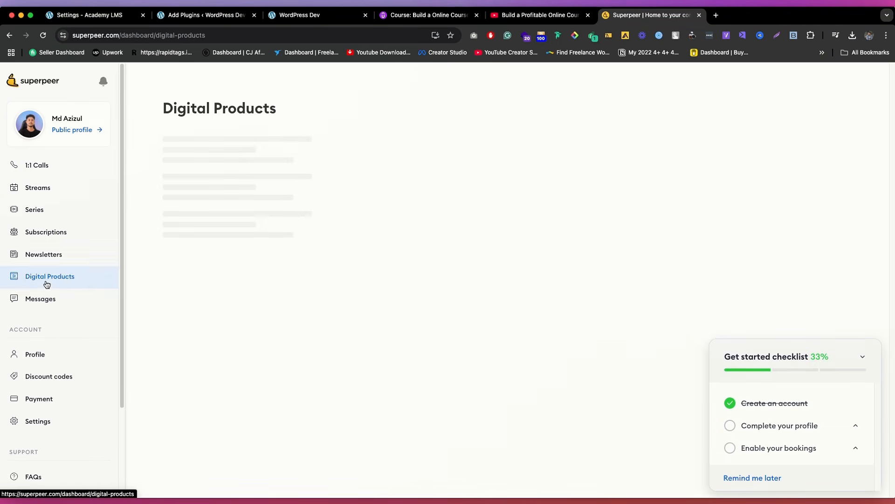
left_click(87, 133)
left_click(200, 36)
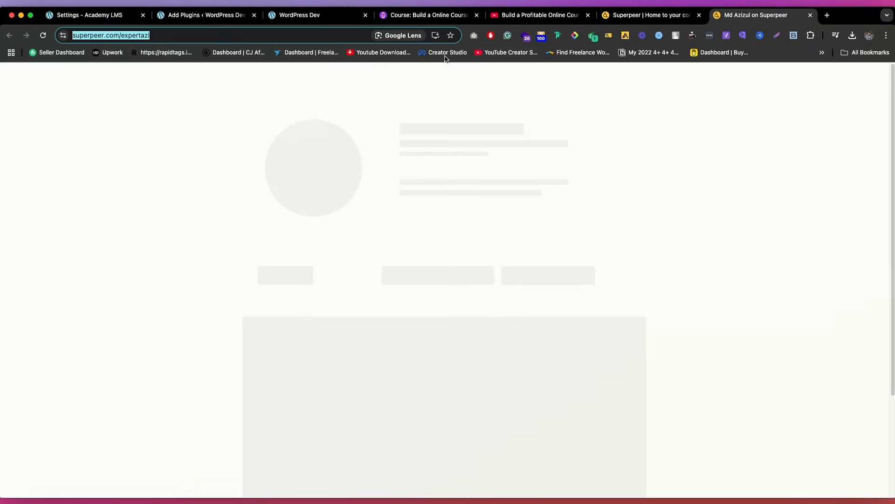
Step: In WordPress, add a custom link to the copied Superpeer profile named "1:1 Call" to the Main Menu and place it above the About Me items
left_click(205, 15)
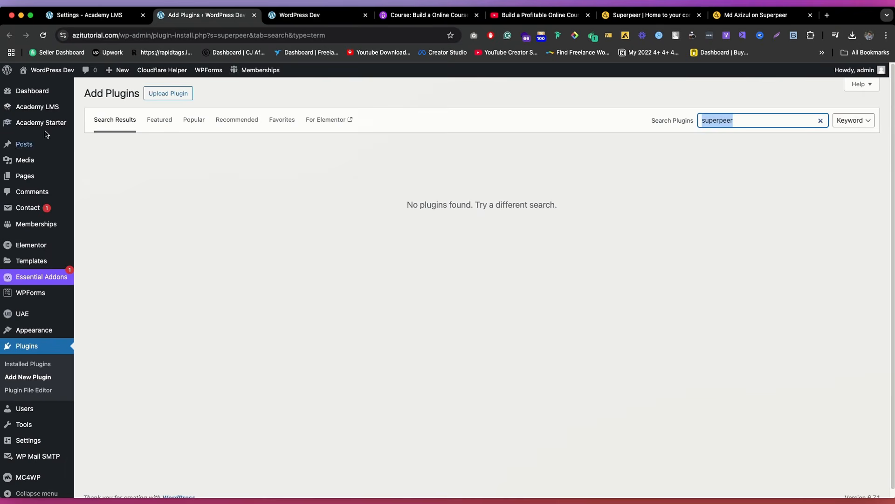
mouse_move(37, 330)
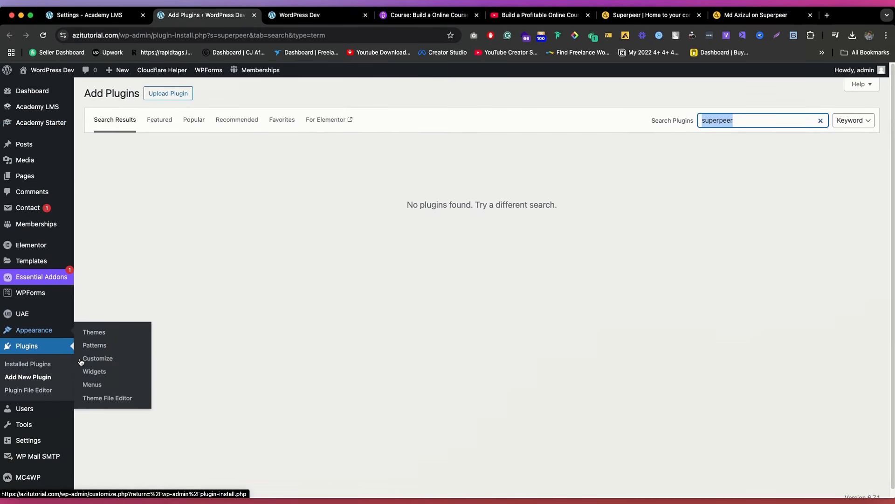
left_click(92, 385)
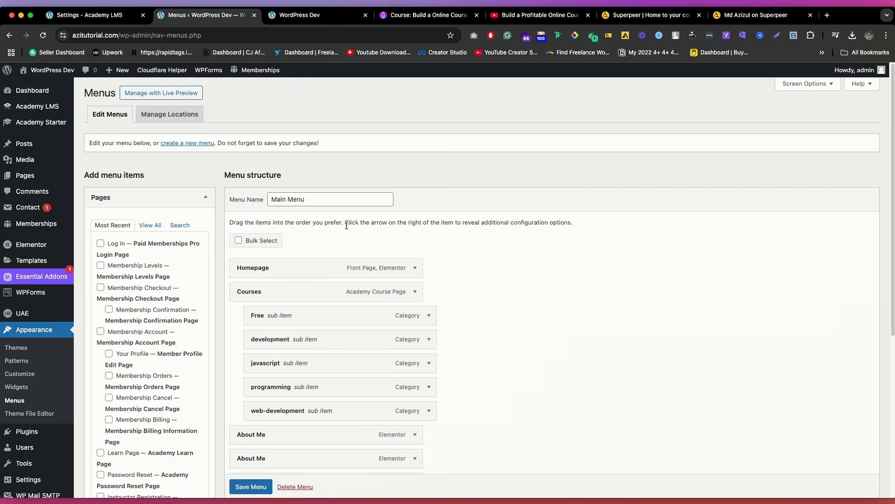
scroll(347, 226, "down", 5)
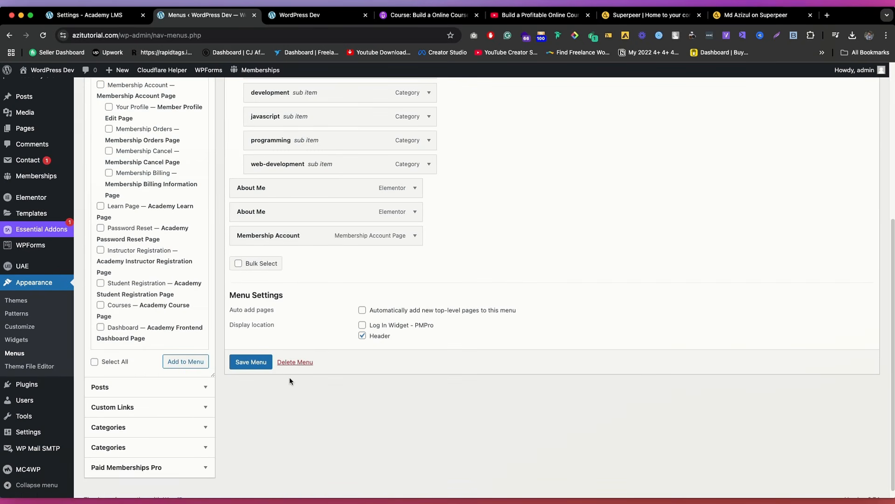
left_click(163, 407)
scroll(159, 206, "up", 1)
left_click(153, 129)
key("super+v")
left_click(141, 146)
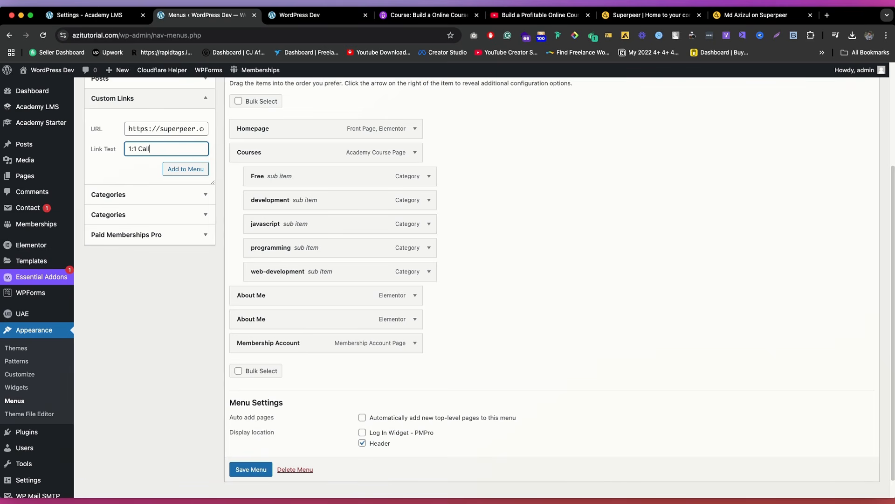
left_click(178, 169)
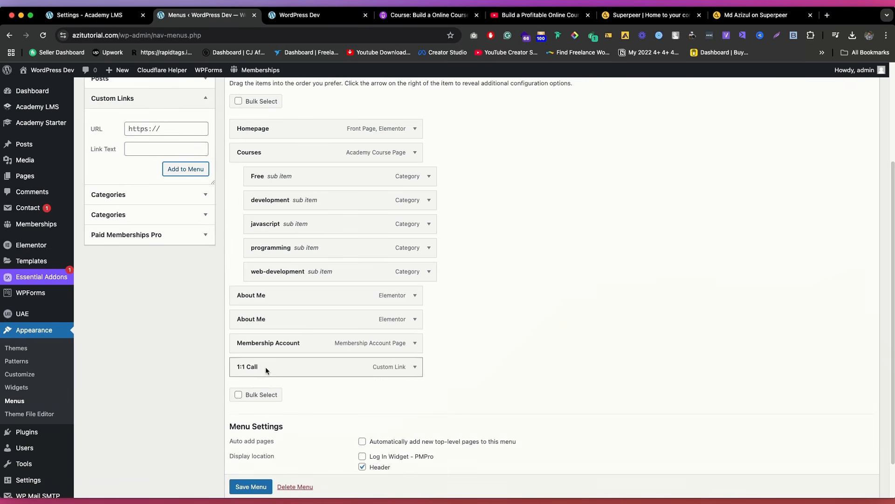
left_click_drag(265, 367, 285, 299)
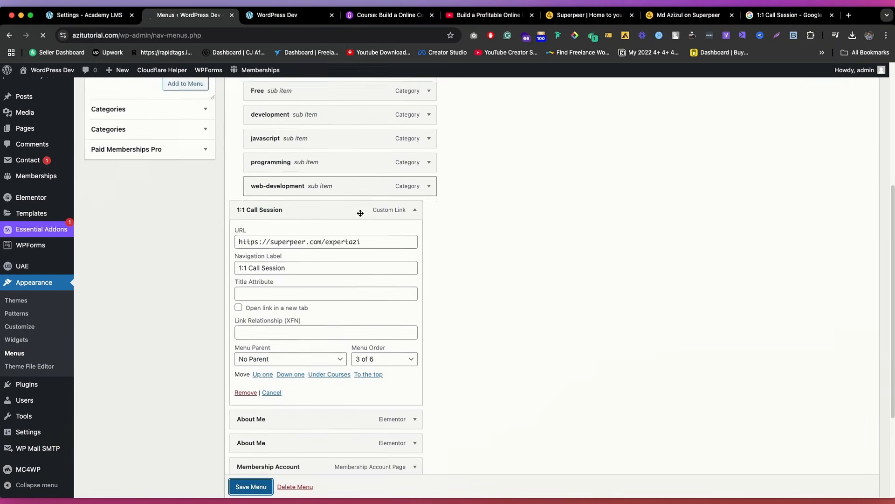
Step: Try to set the "1:1 Call Session" menu item to open its link in a new tab
scroll(324, 372, "down", 2)
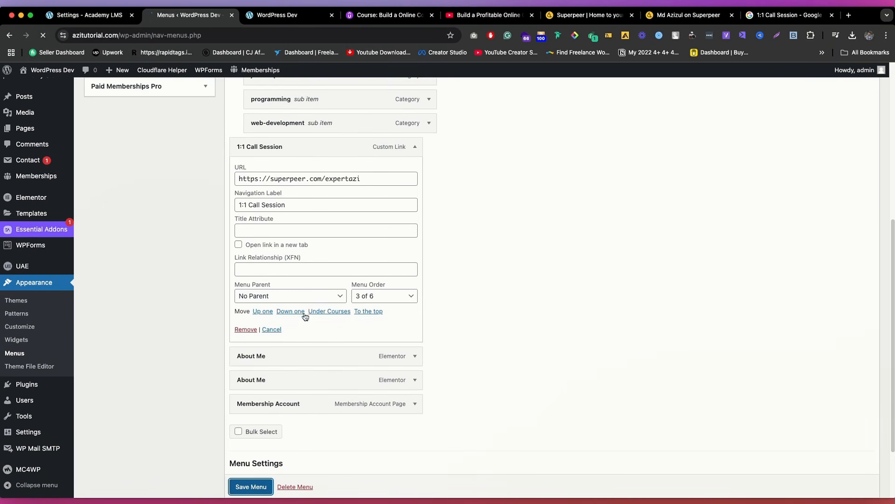
left_click(276, 244)
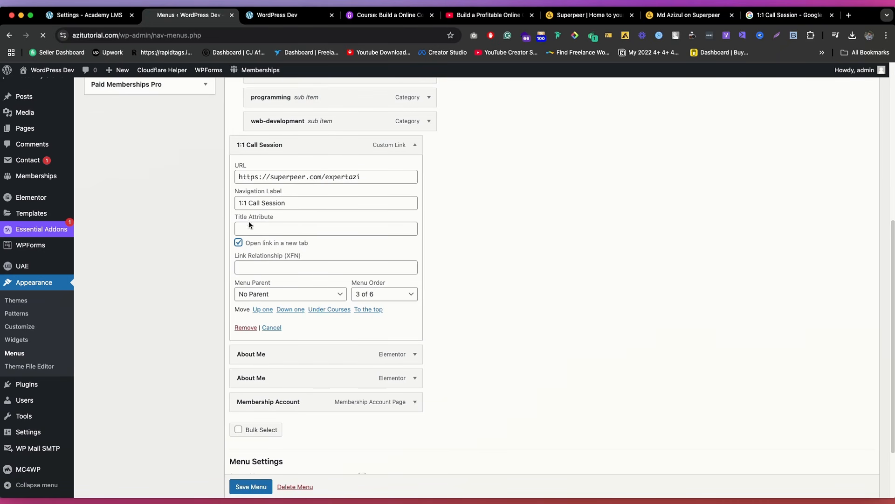
scroll(326, 202, "up", 1)
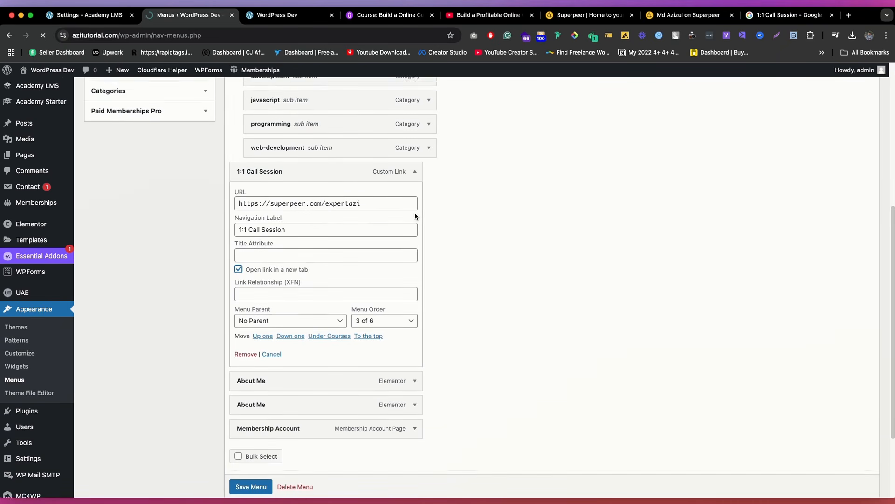
scroll(415, 212, "down", 5)
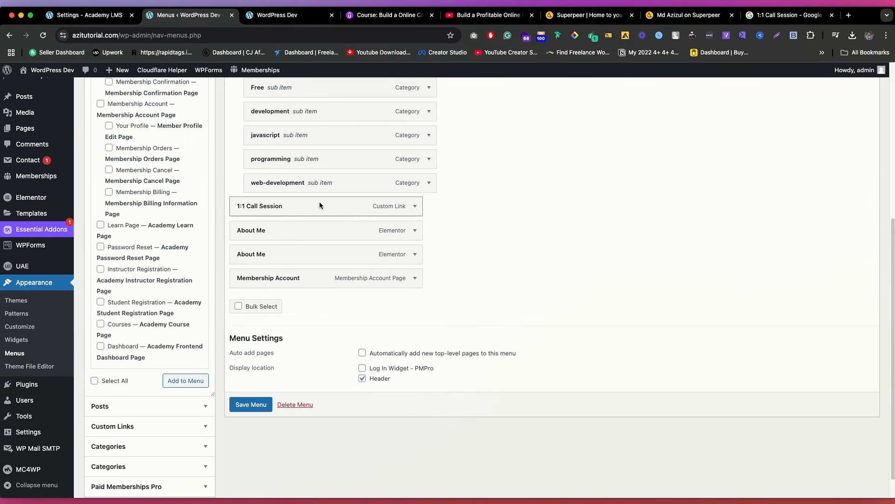
Step: Enable opening the link in a new tab for the "1:1 Call Session" menu item and save the menu
left_click(416, 209)
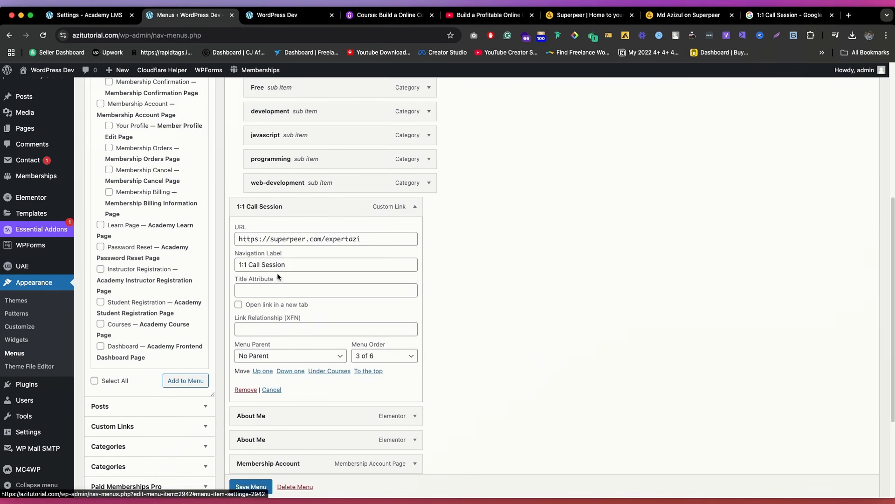
scroll(291, 322, "down", 2)
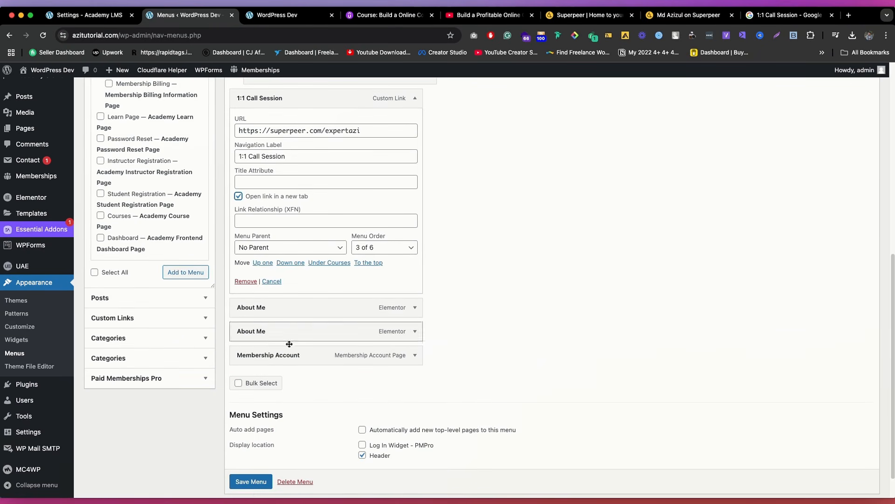
left_click(250, 482)
scroll(250, 485, "down", 1)
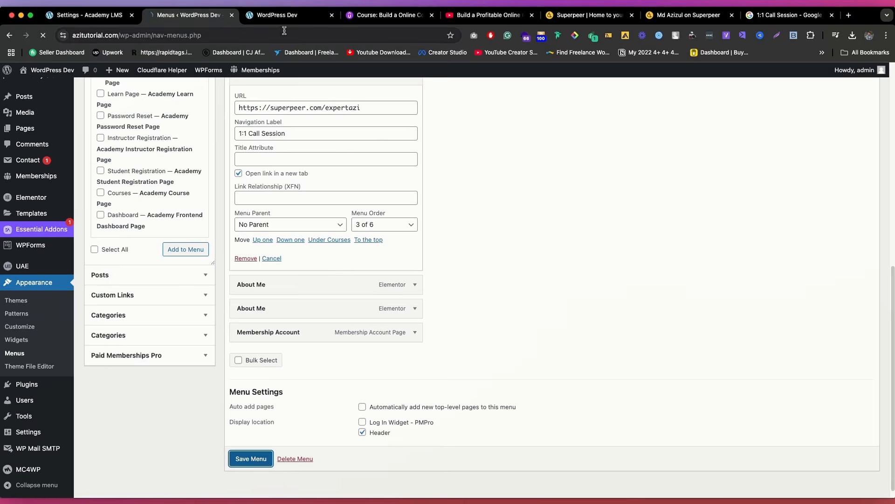
Step: Reload the live website and test the "1:1 Call Session" link in its header menu
left_click(282, 15)
left_click(43, 35)
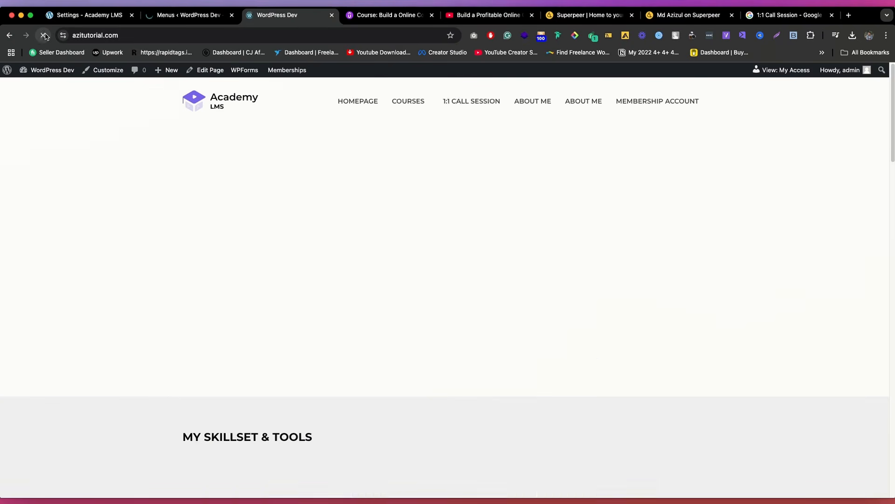
left_click(483, 102)
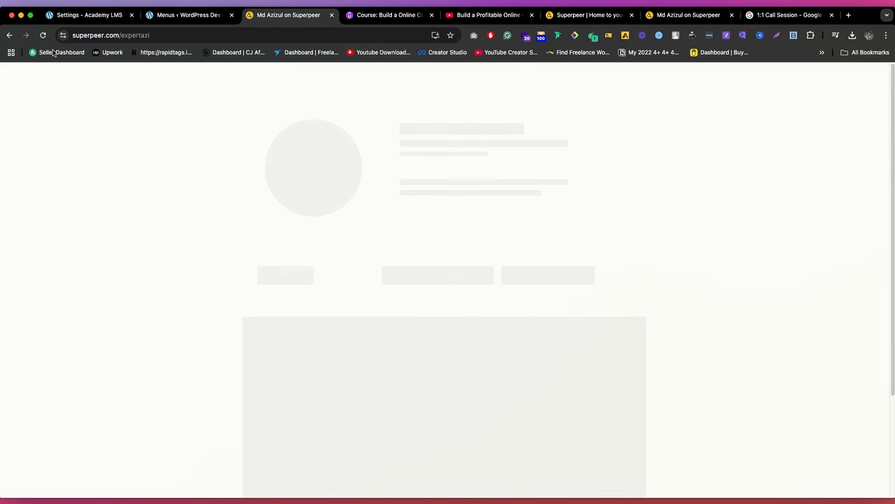
left_click(10, 36)
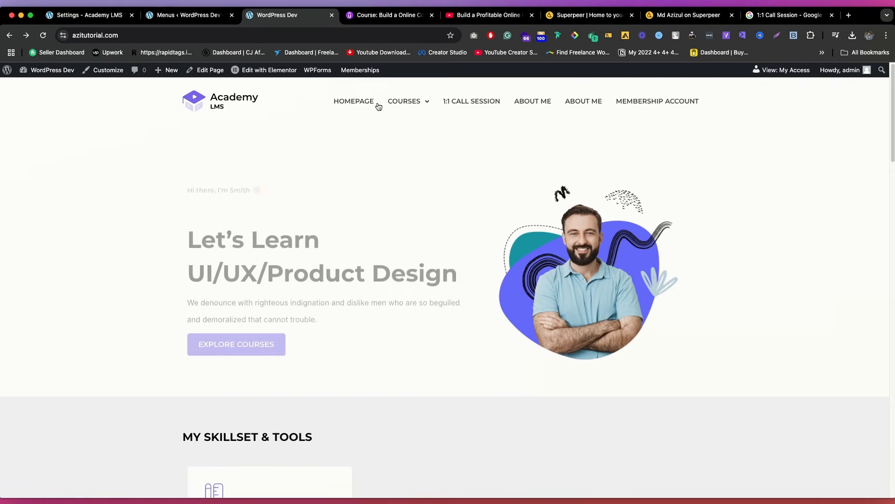
left_click(472, 102)
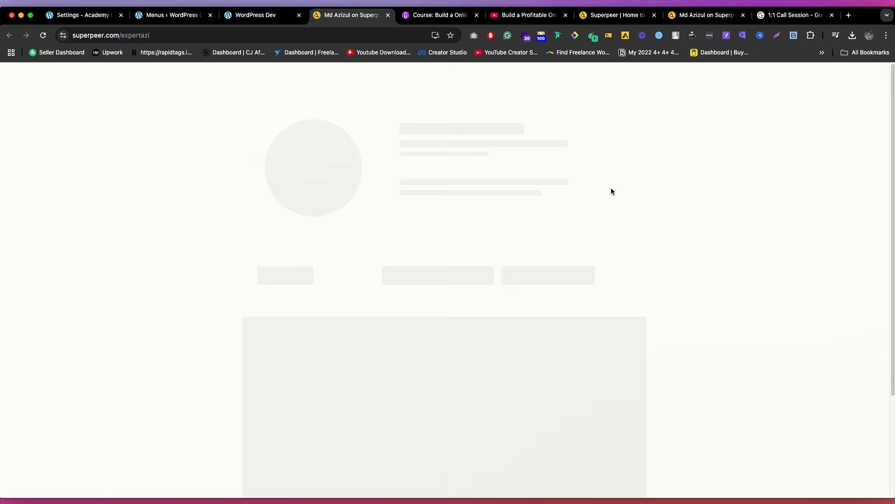
Step: Review the Superpeer public profile's 1-on-1 Sessions, FAQs and Community sections, then switch to the YouTube video
scroll(500, 194, "down", 5)
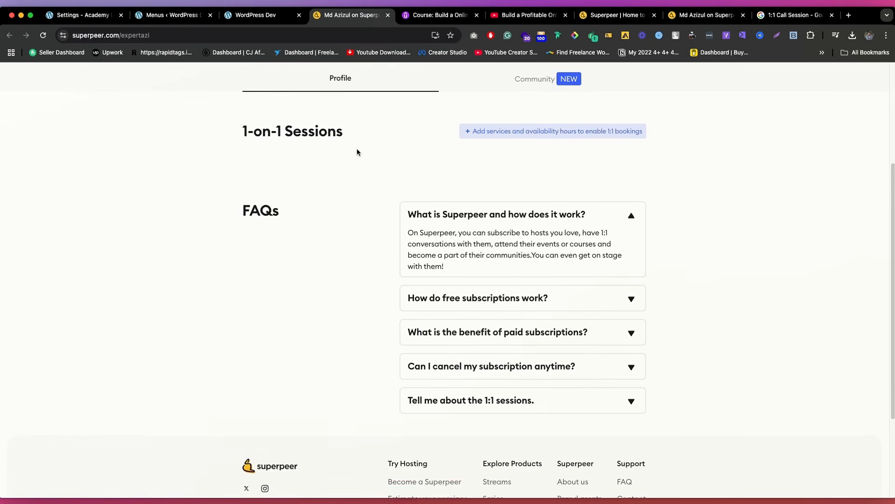
scroll(517, 200, "up", 3)
scroll(512, 200, "down", 3)
scroll(544, 202, "up", 3)
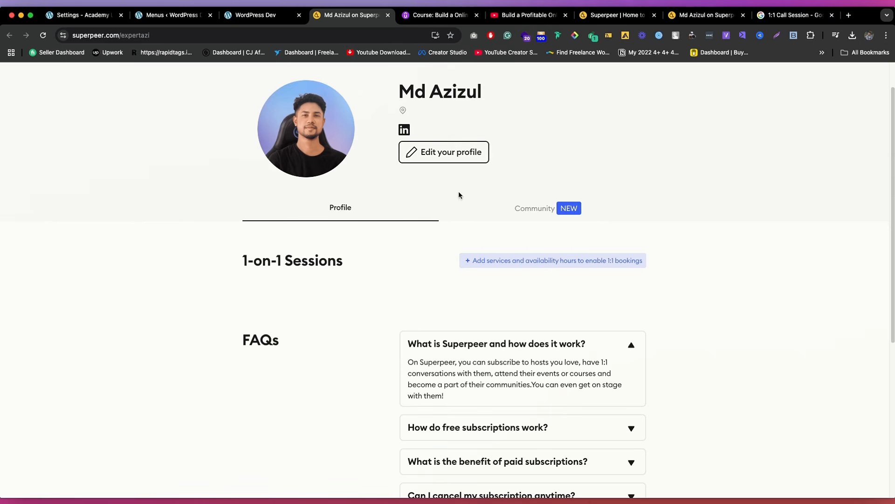
left_click(541, 211)
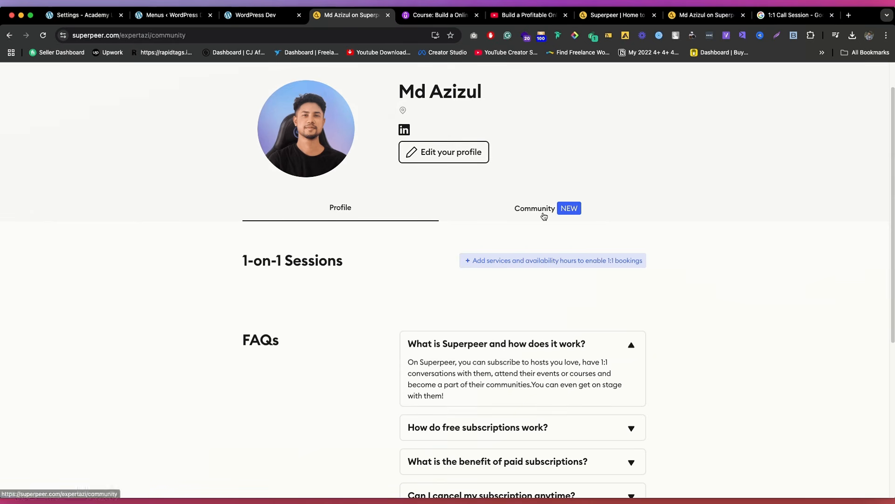
scroll(425, 271, "down", 1)
scroll(428, 272, "down", 5)
scroll(443, 186, "up", 5)
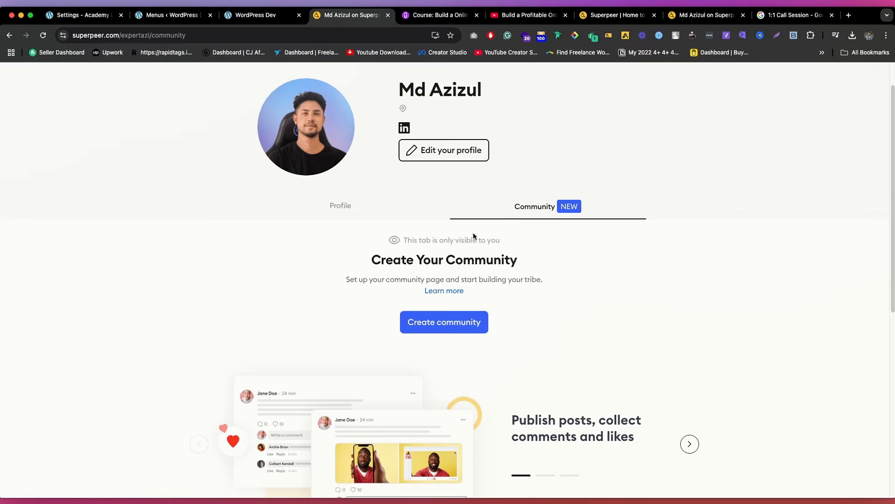
left_click(423, 211)
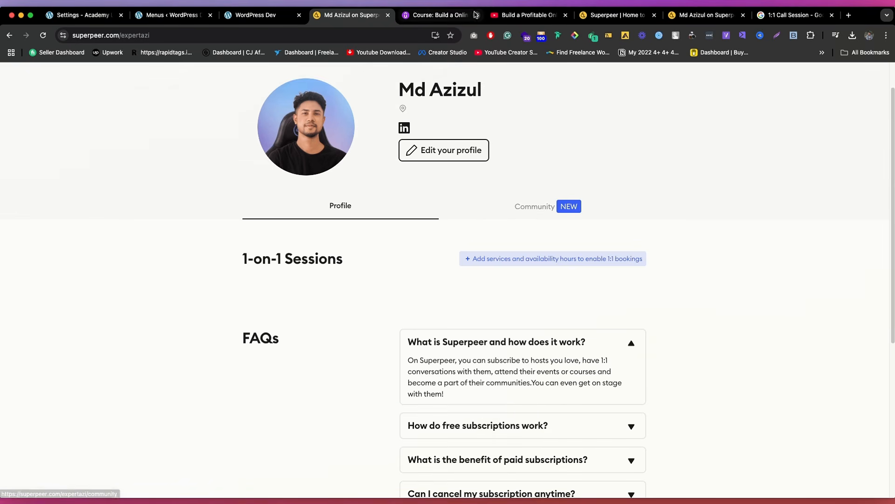
left_click(527, 15)
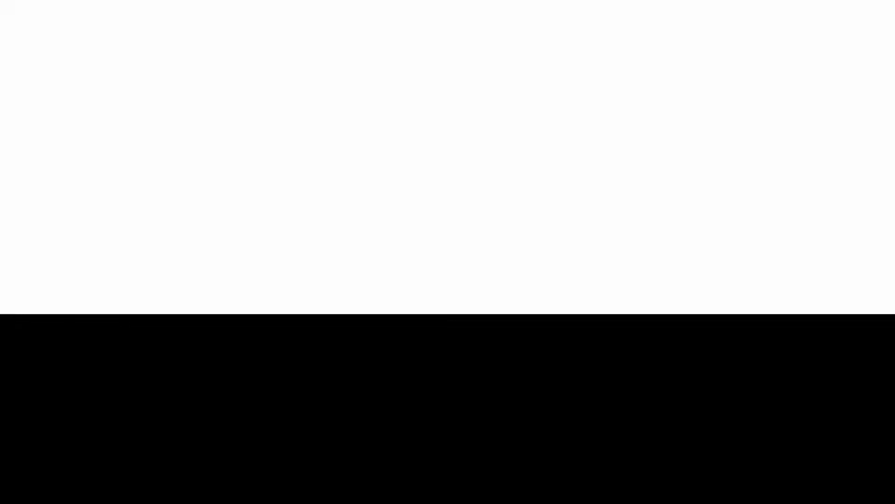